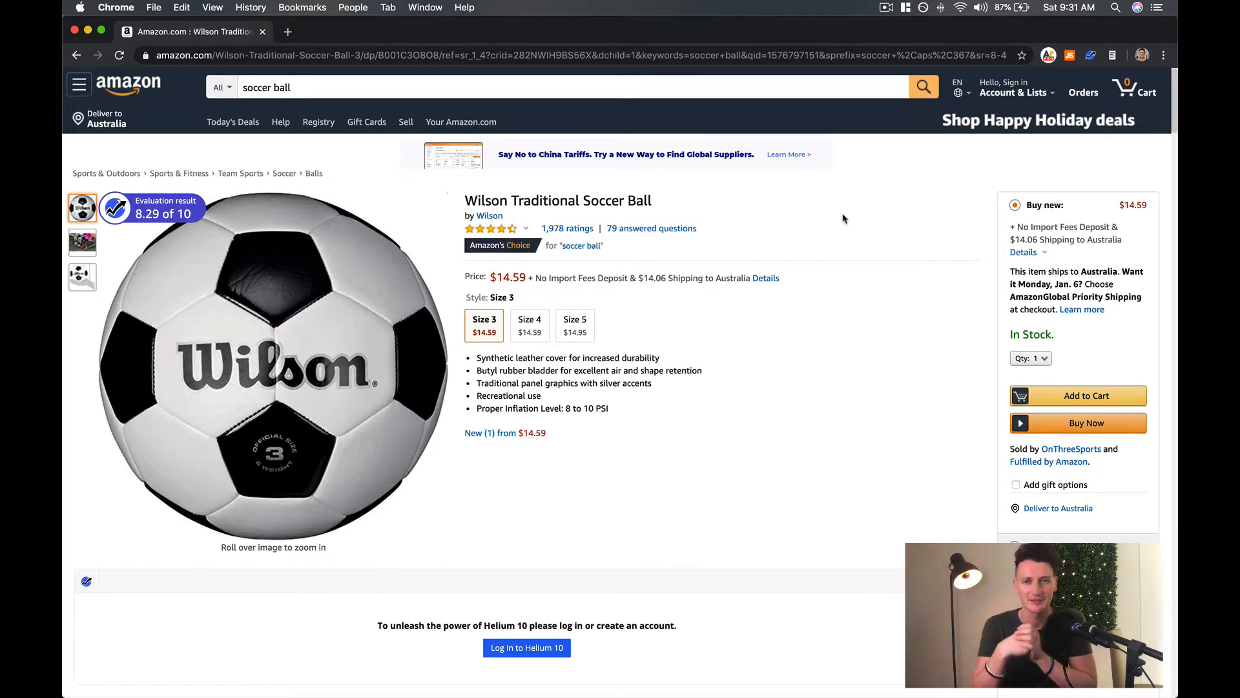
Replace the Amazon search term with "turmeric curcumin powder" and run the search.
mouse_move(323, 278)
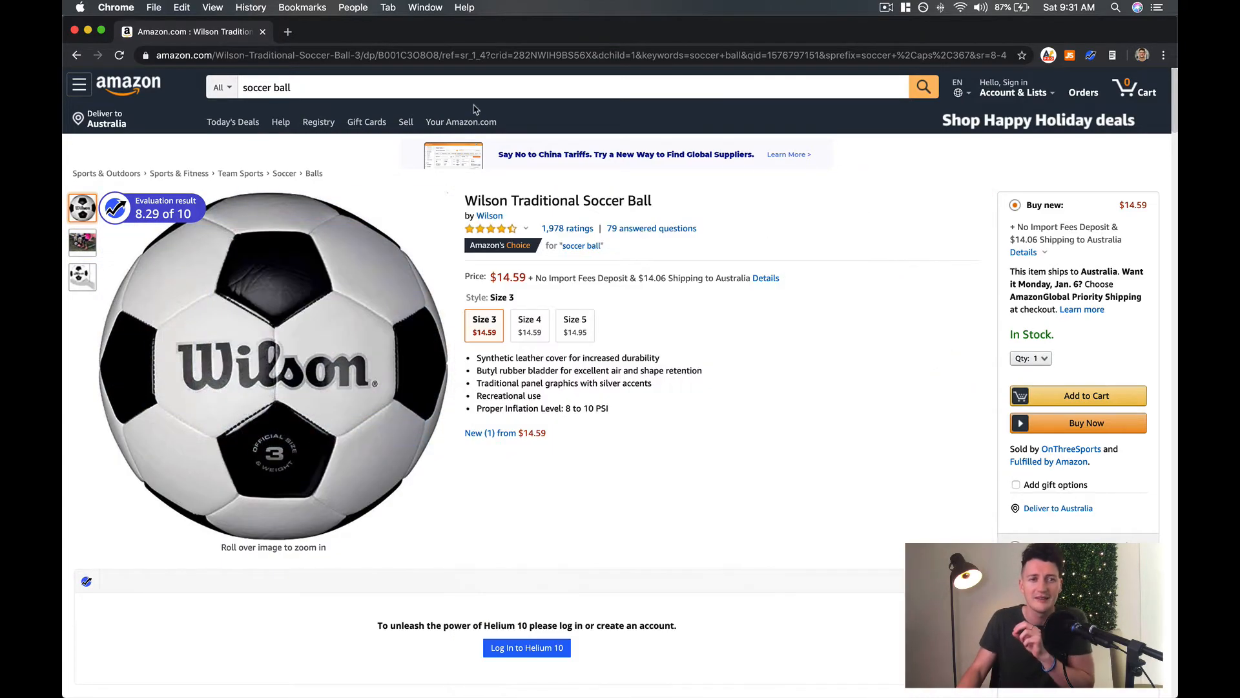
left_click(397, 91)
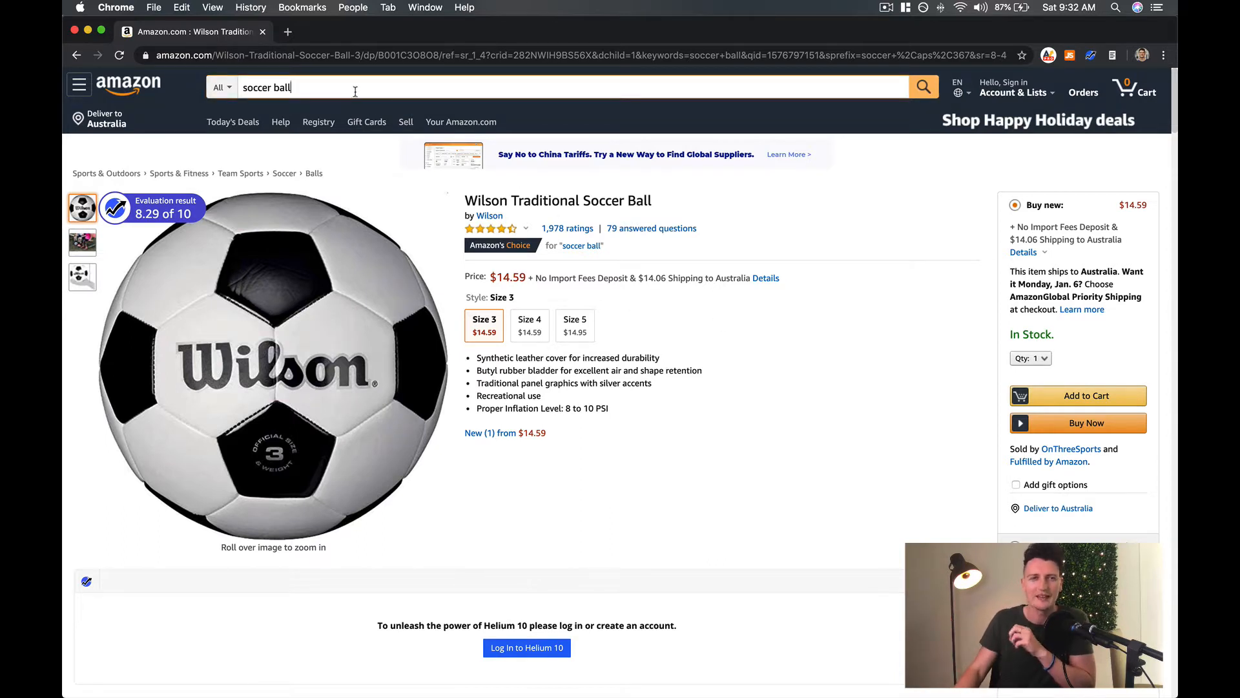
triple_click(280, 90)
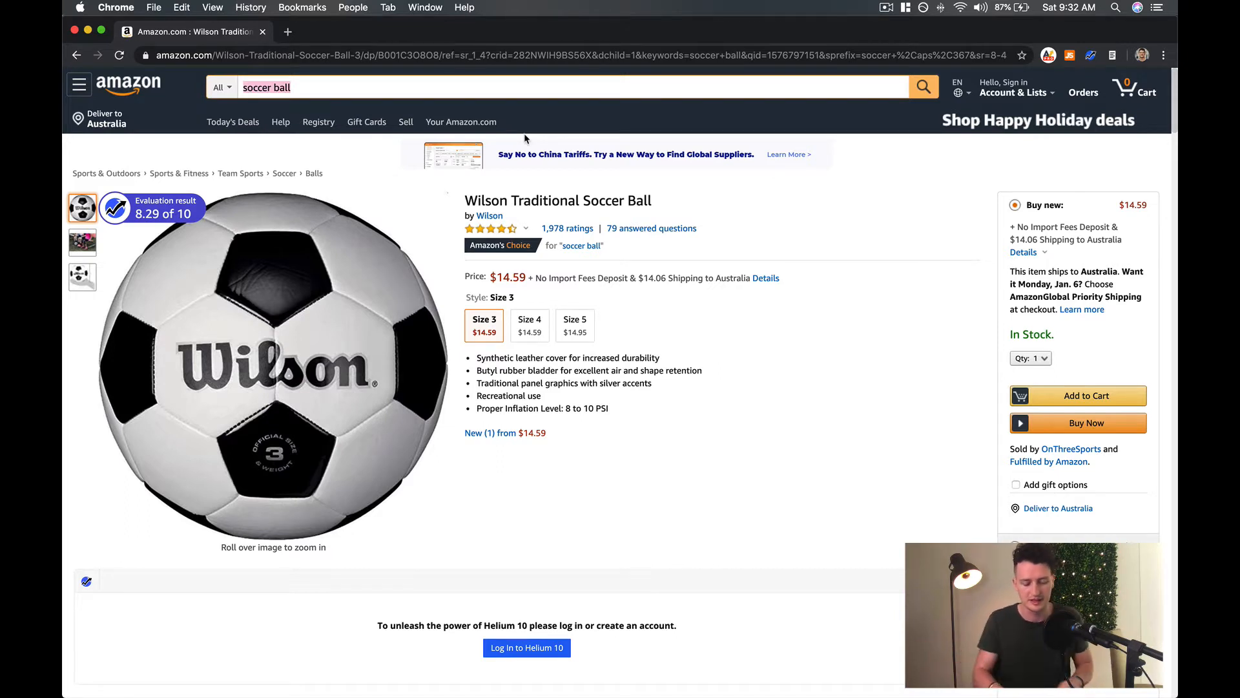
key("BackSpace")
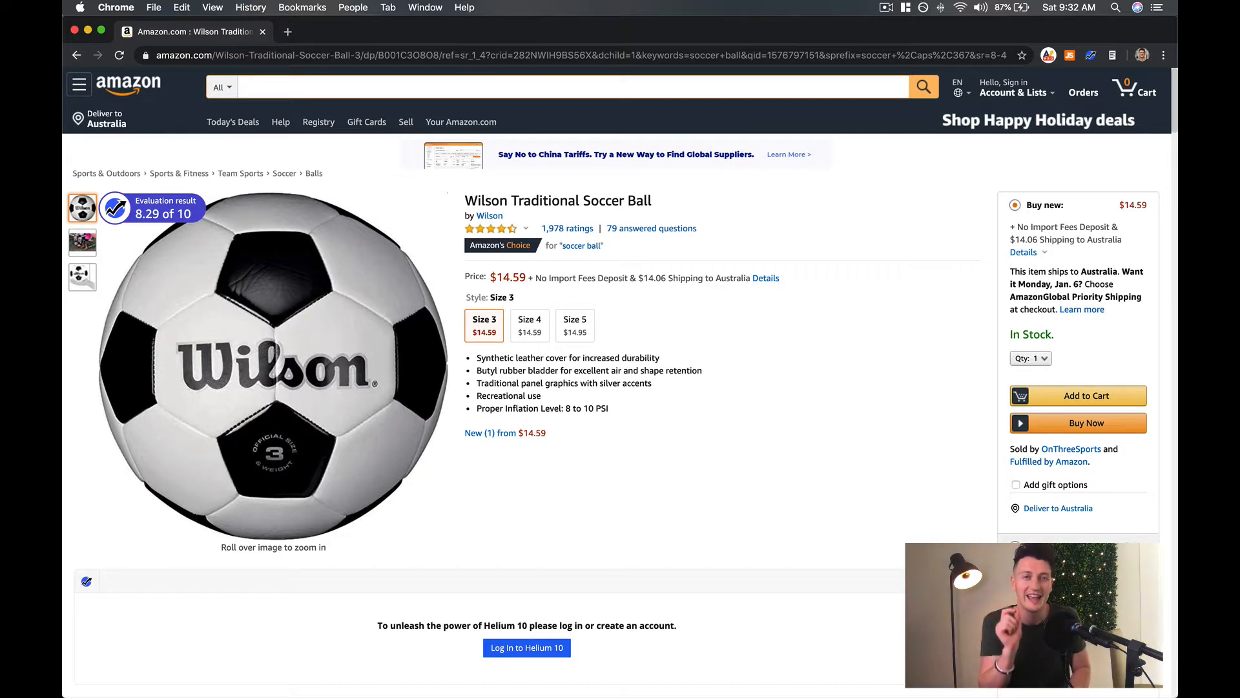
type("turme")
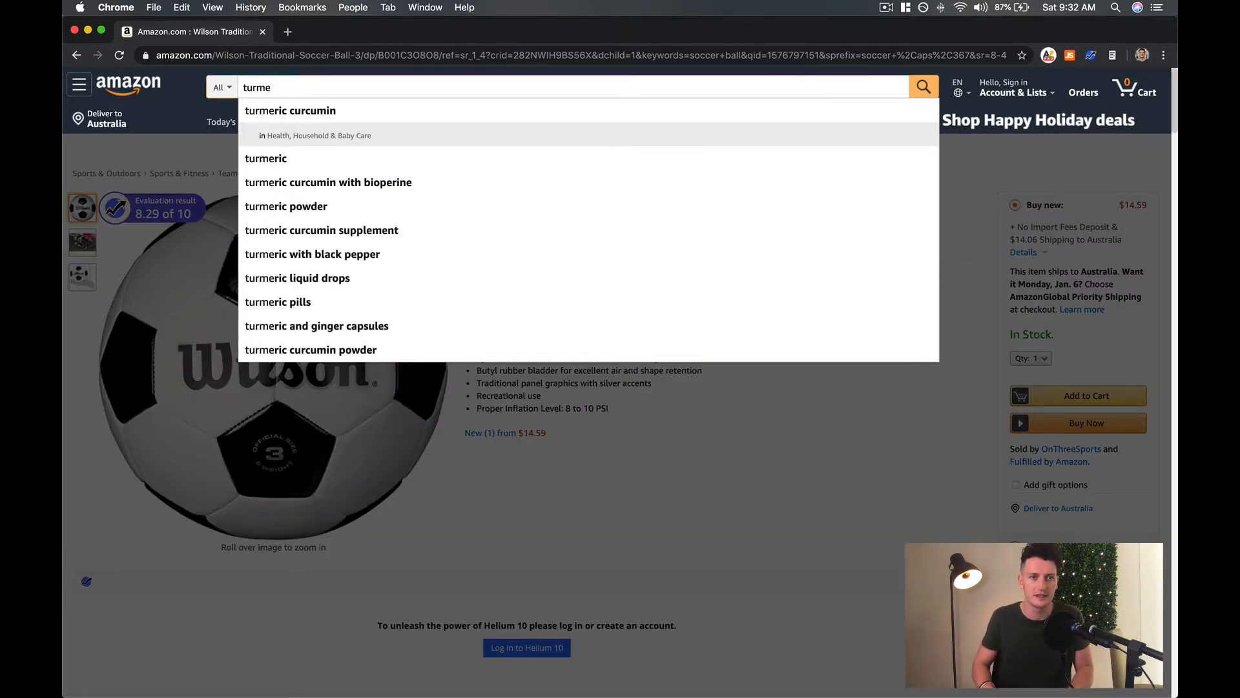
key("Up")
key("Return")
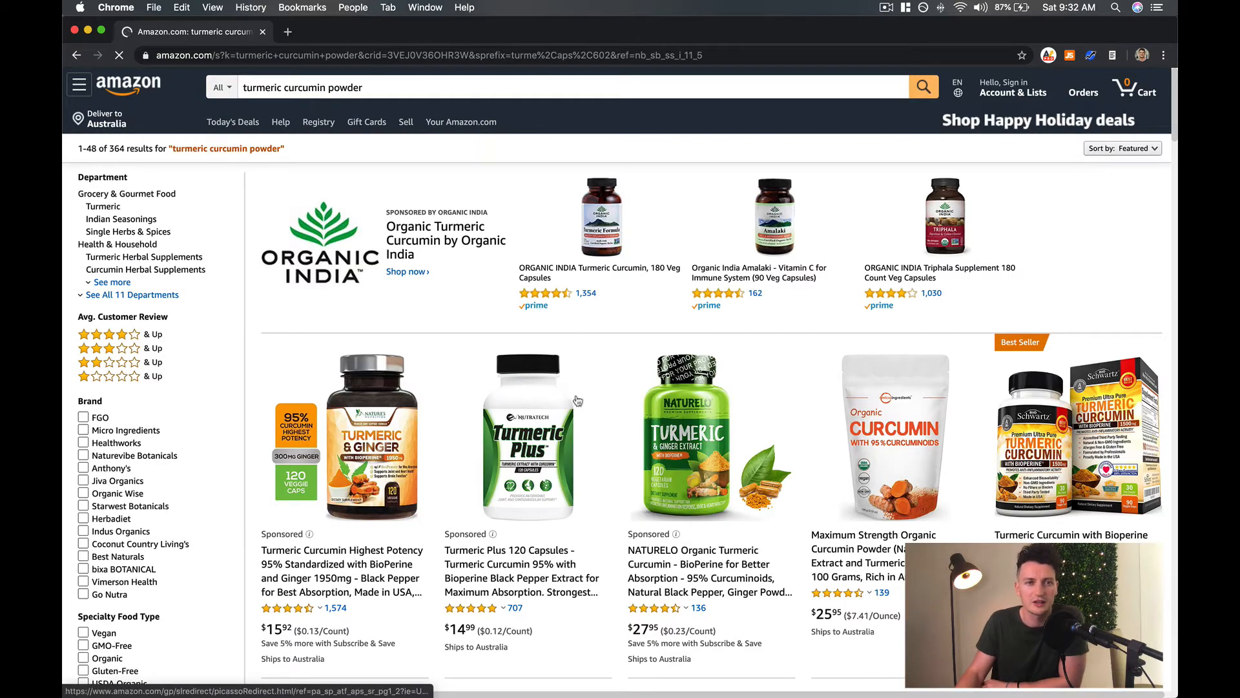
Examine the product images across the turmeric results and open the Premium Turmeric Curcumin with BioPerine 1200mg listing.
scroll(556, 313, "down", 1)
scroll(555, 313, "down", 5)
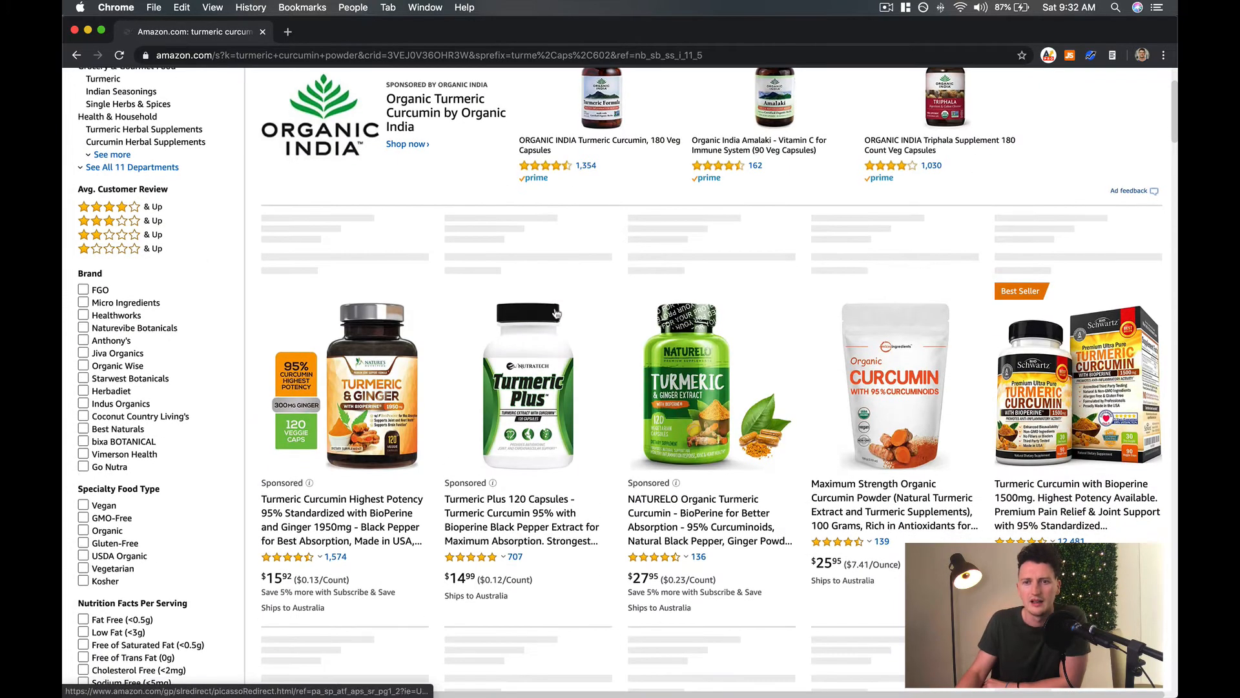
scroll(686, 312, "down", 10)
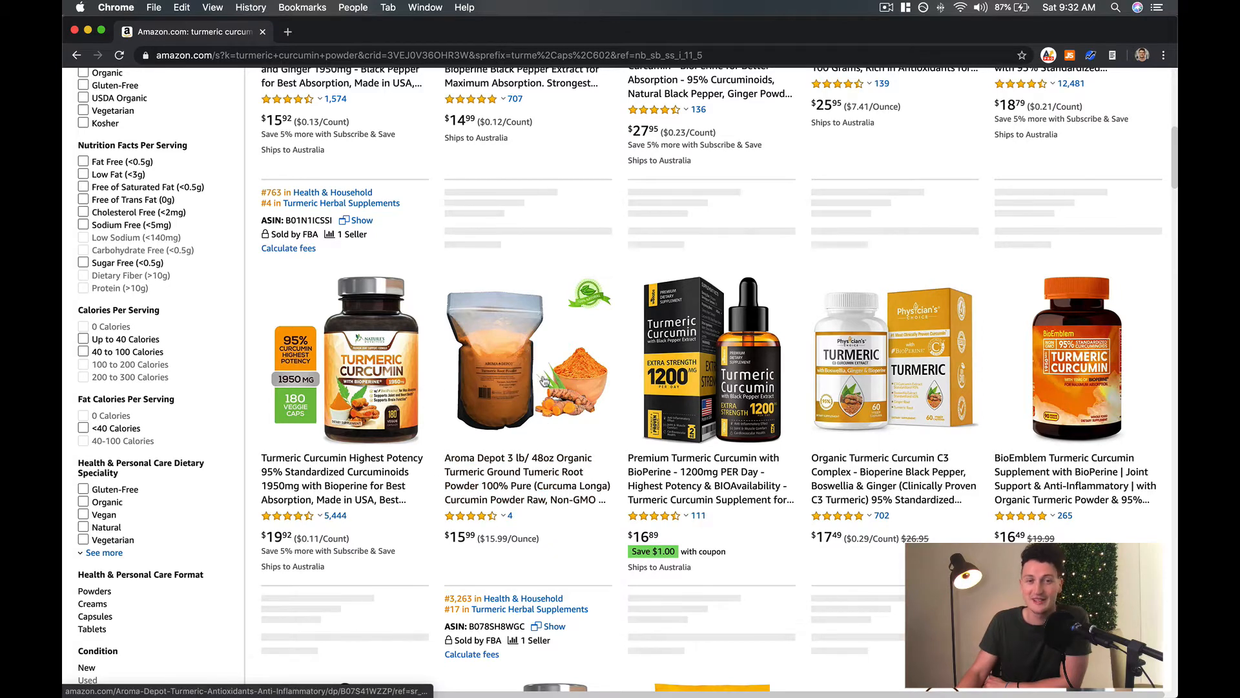
scroll(536, 372, "down", 4)
scroll(532, 381, "down", 2)
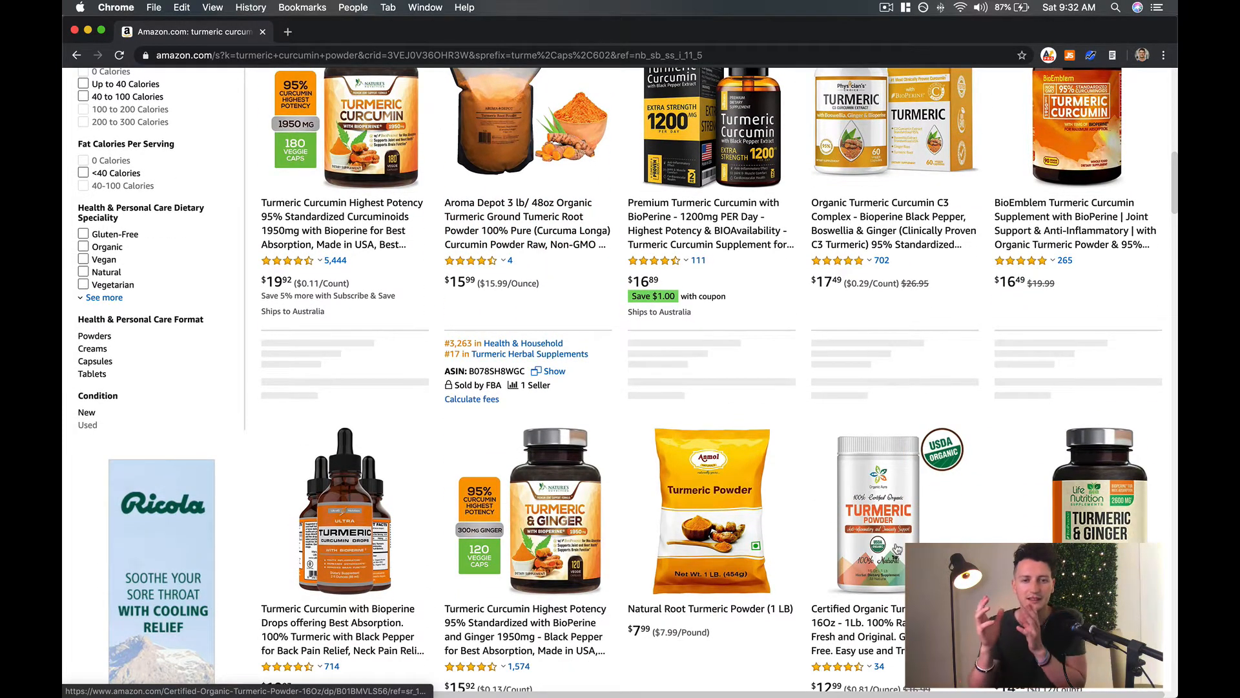
scroll(898, 547, "up", 3)
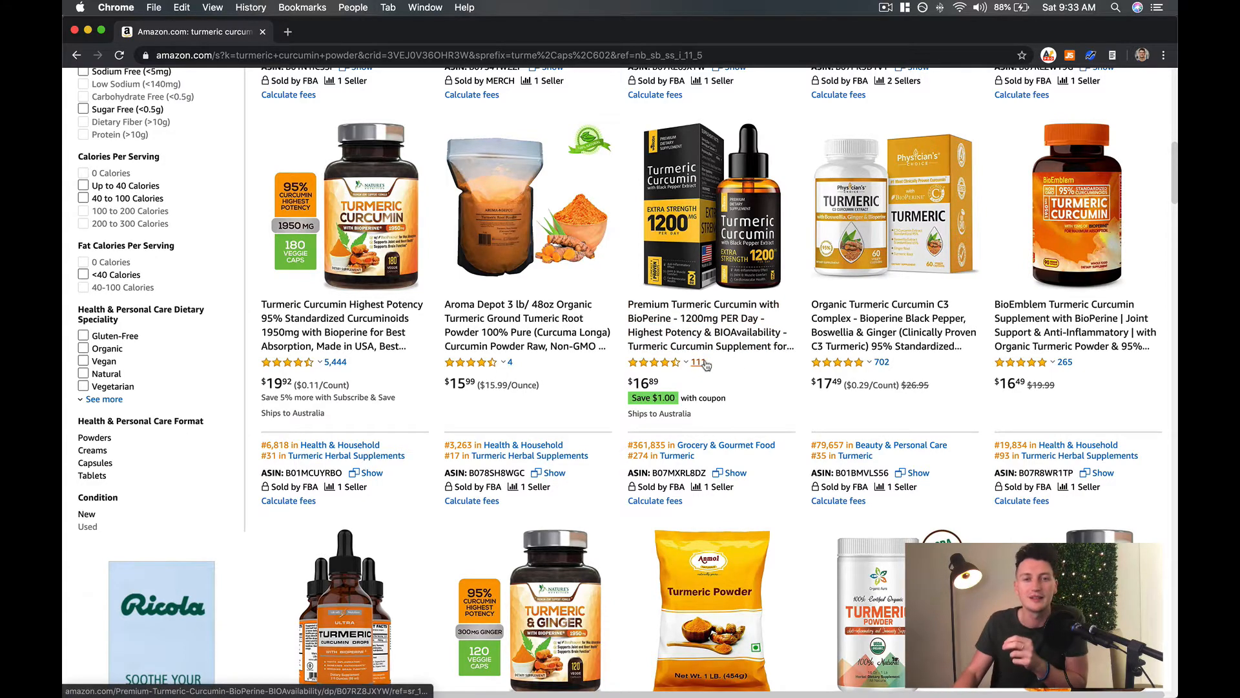
scroll(726, 366, "up", 3)
scroll(726, 366, "up", 10)
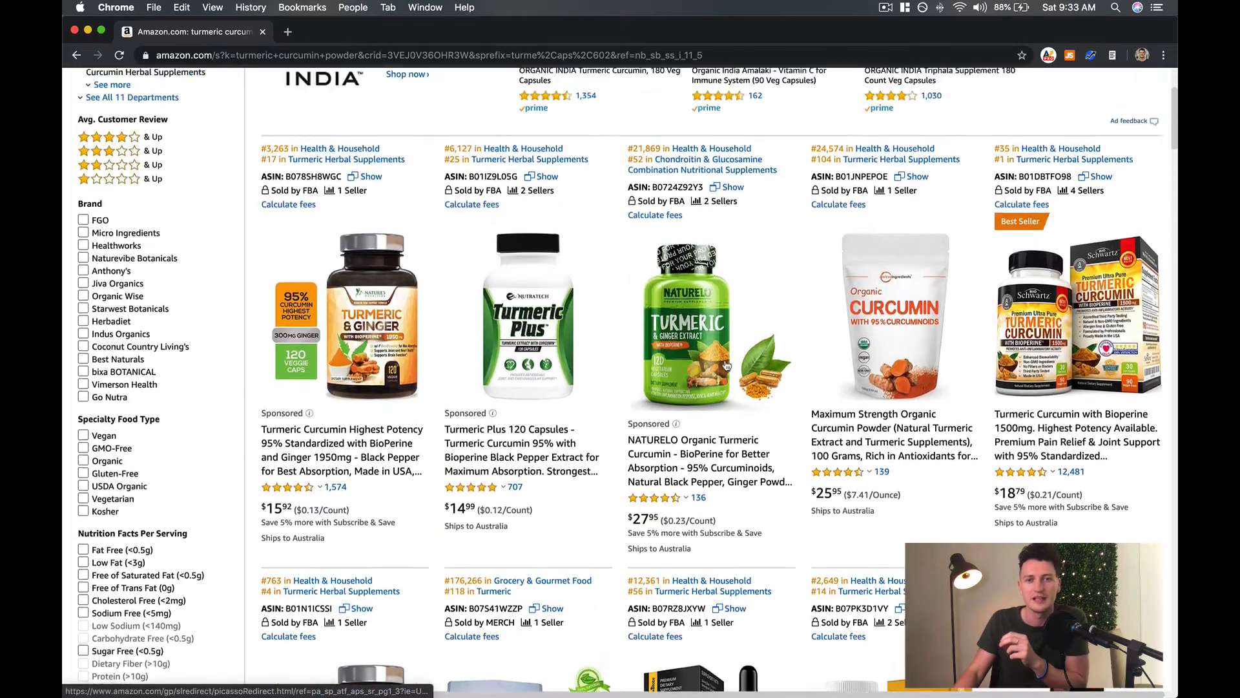
scroll(726, 366, "down", 4)
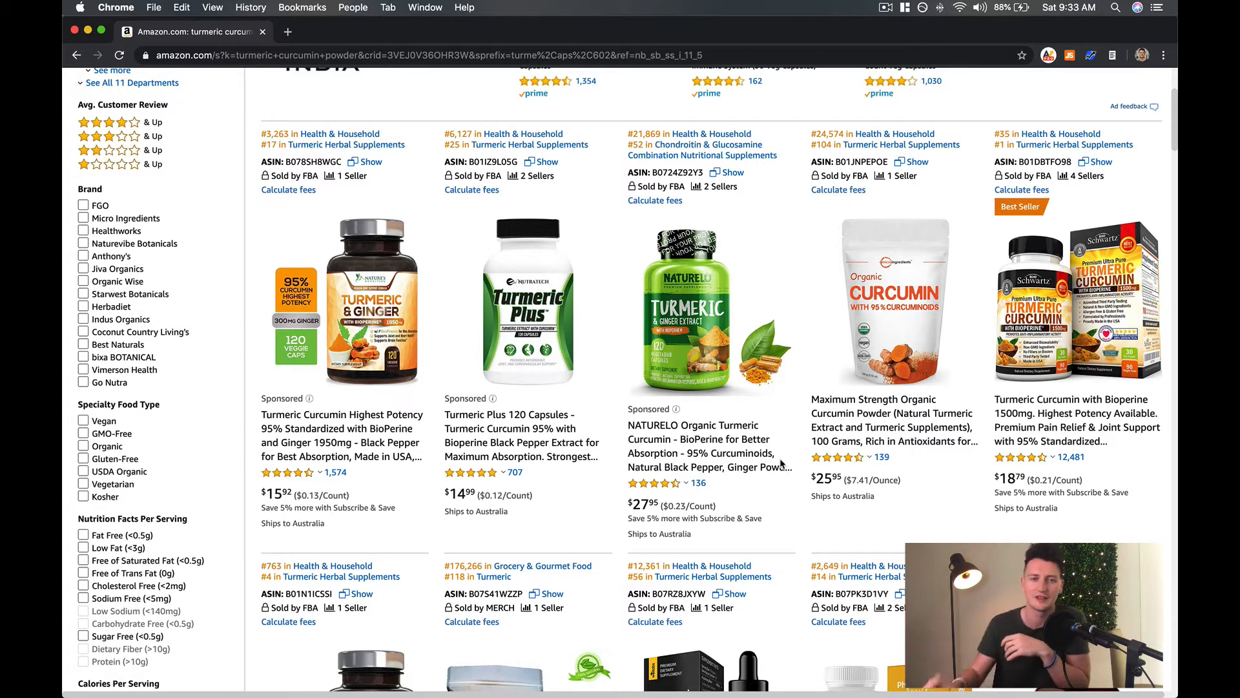
scroll(781, 463, "down", 9)
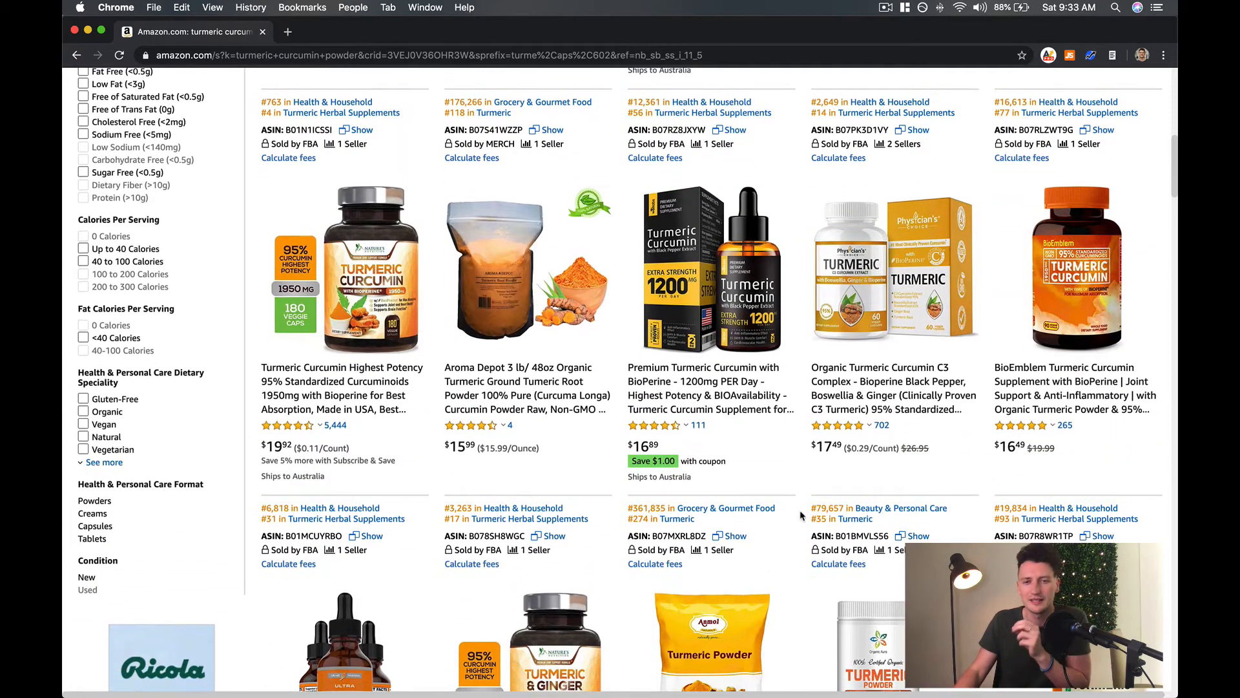
scroll(746, 483, "down", 1)
scroll(751, 479, "up", 1)
left_click(718, 252)
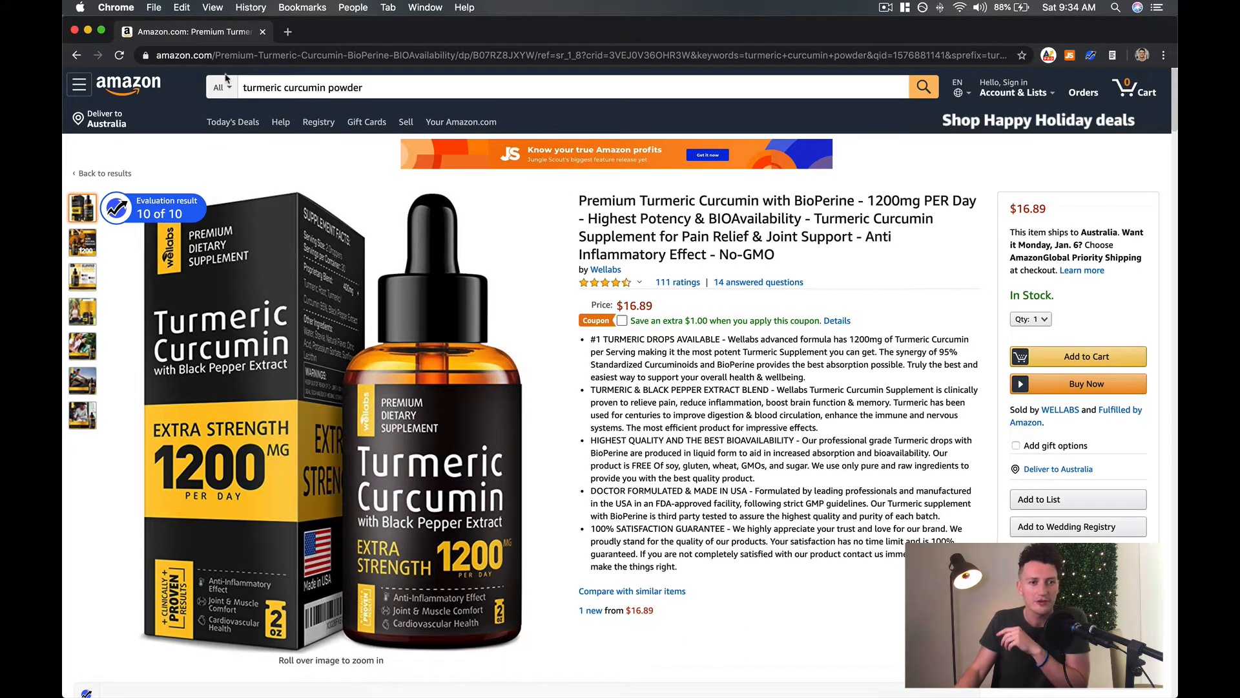
Search Amazon for "soccer ball" and open the Wilson Traditional Soccer Ball listing.
left_click(334, 88)
key("super+a")
type("socc")
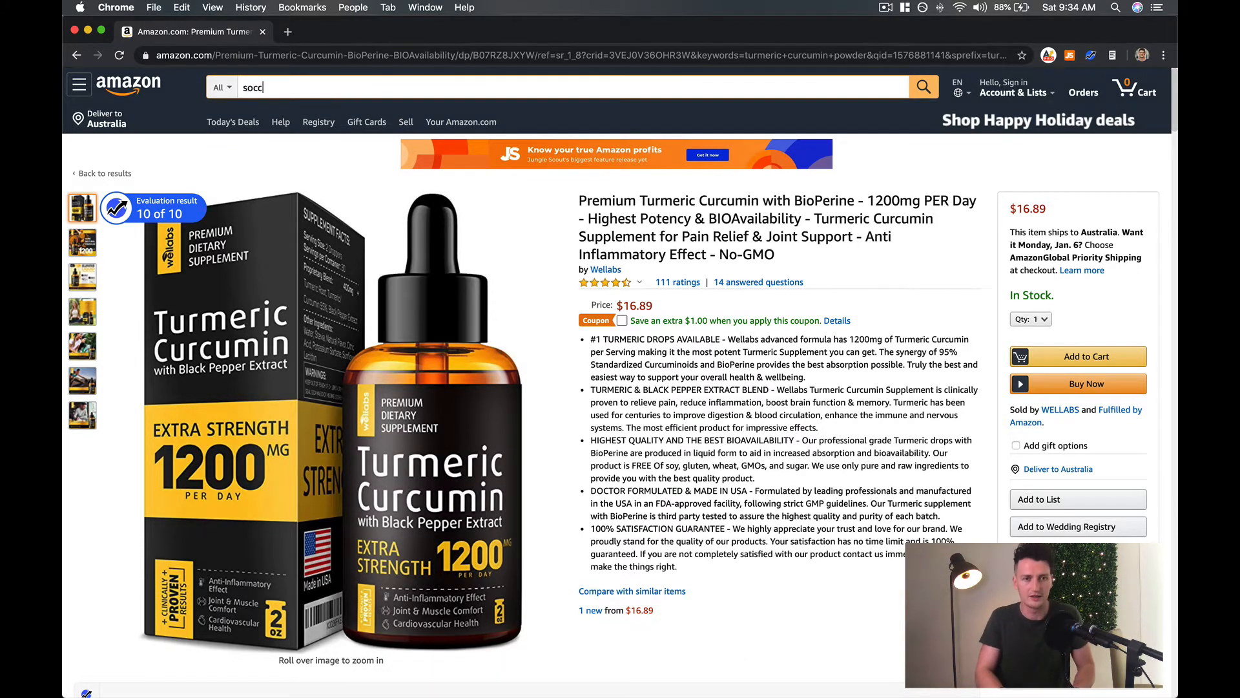
type("er ball")
key("Return")
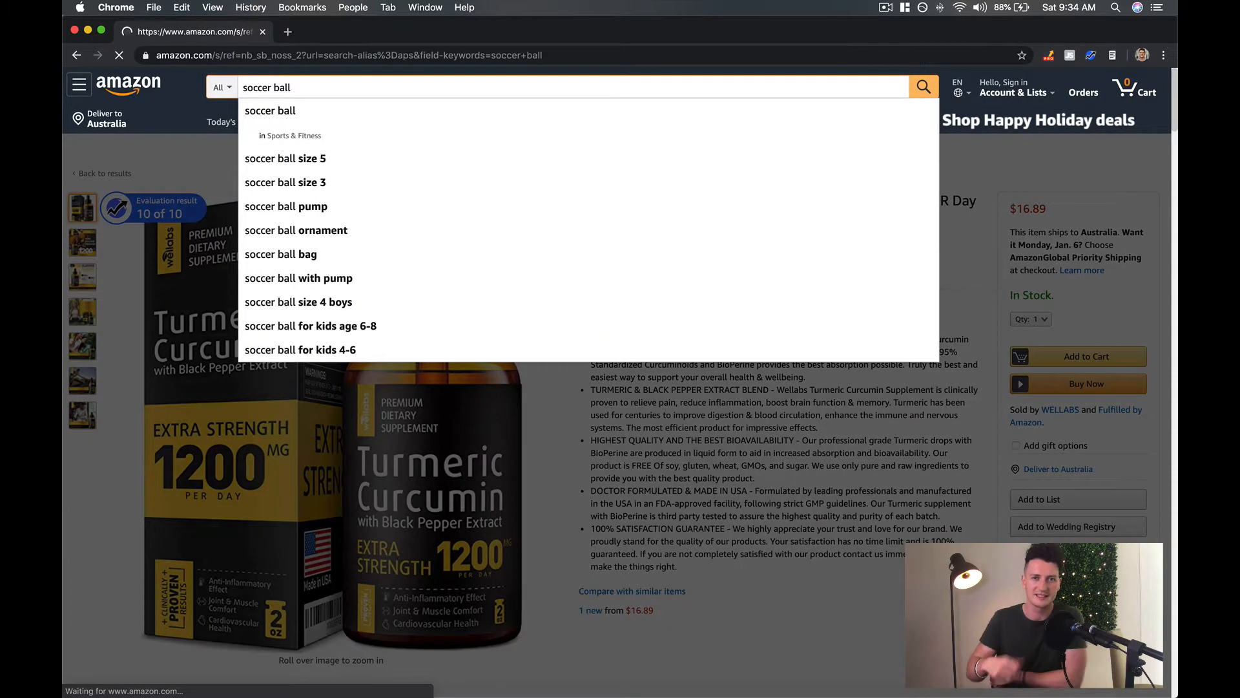
scroll(891, 334, "down", 3)
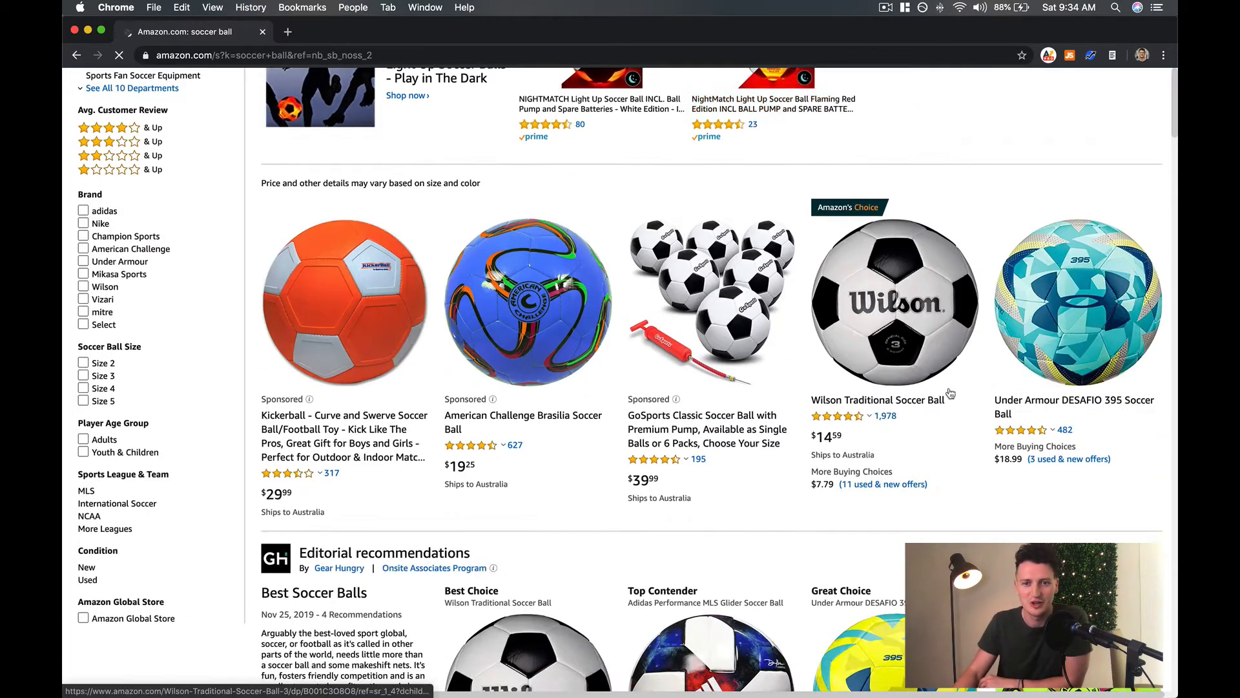
left_click(890, 333)
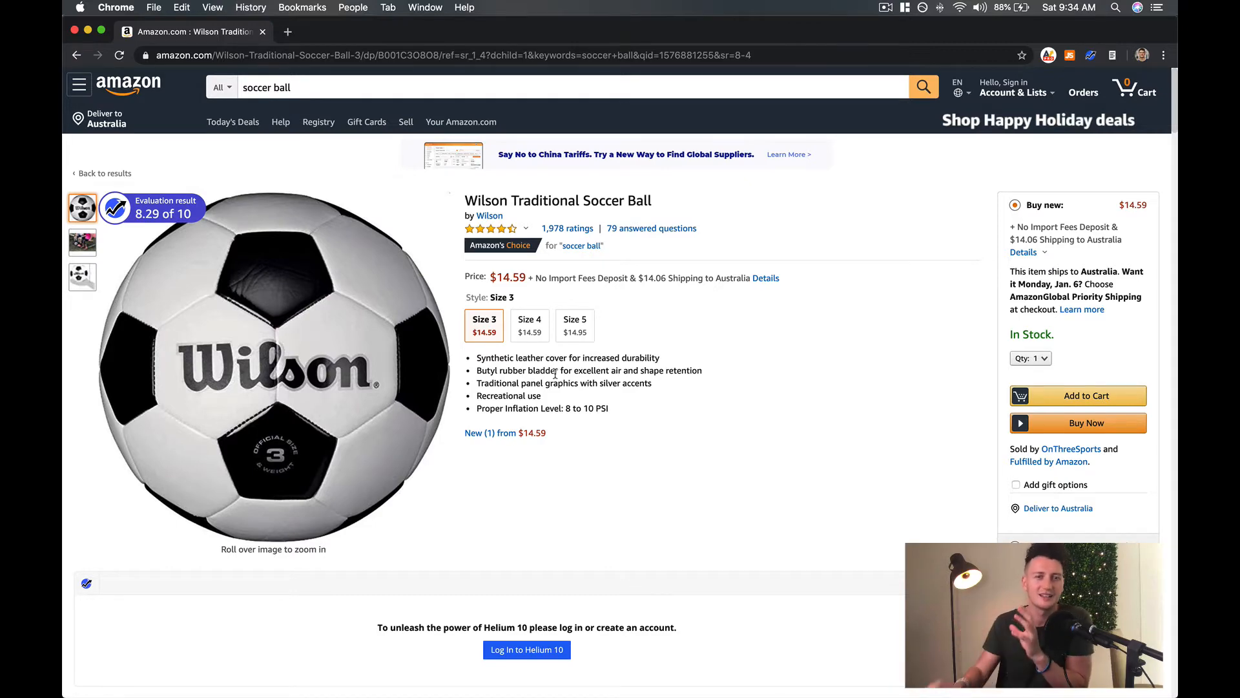
Preview each of the Wilson listing's product images and inspect the main ball photo magnified.
mouse_move(222, 303)
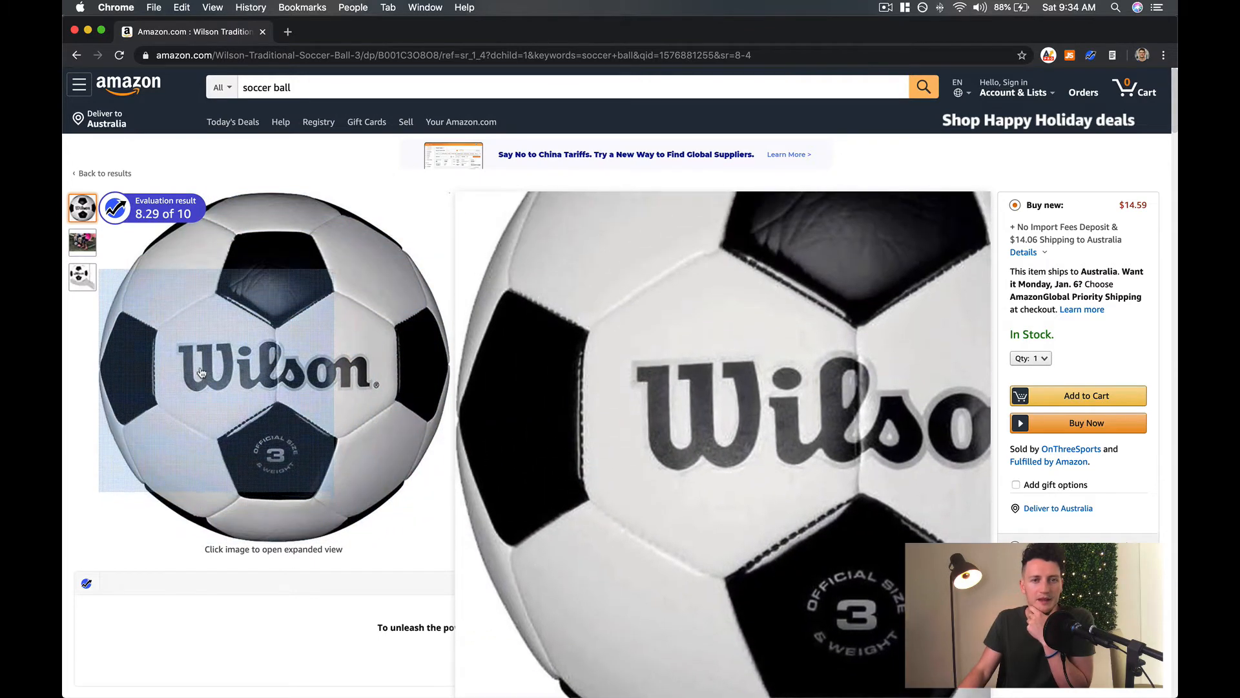
mouse_move(92, 256)
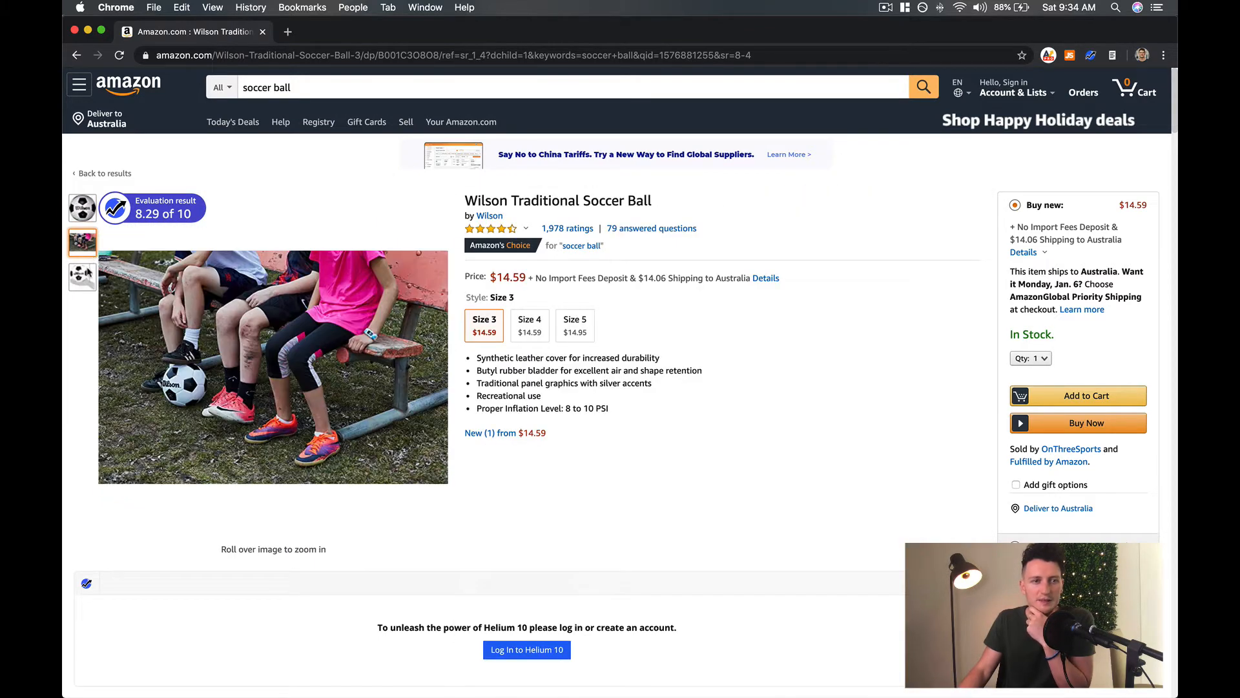
mouse_move(82, 280)
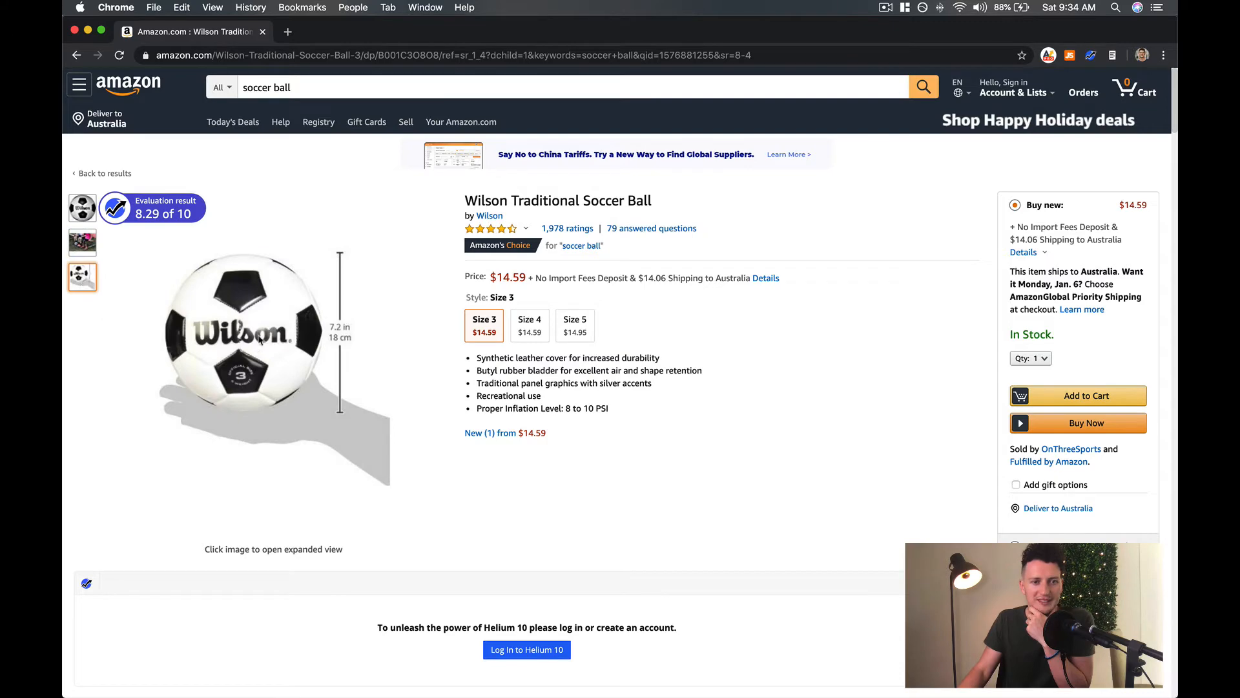
mouse_move(93, 203)
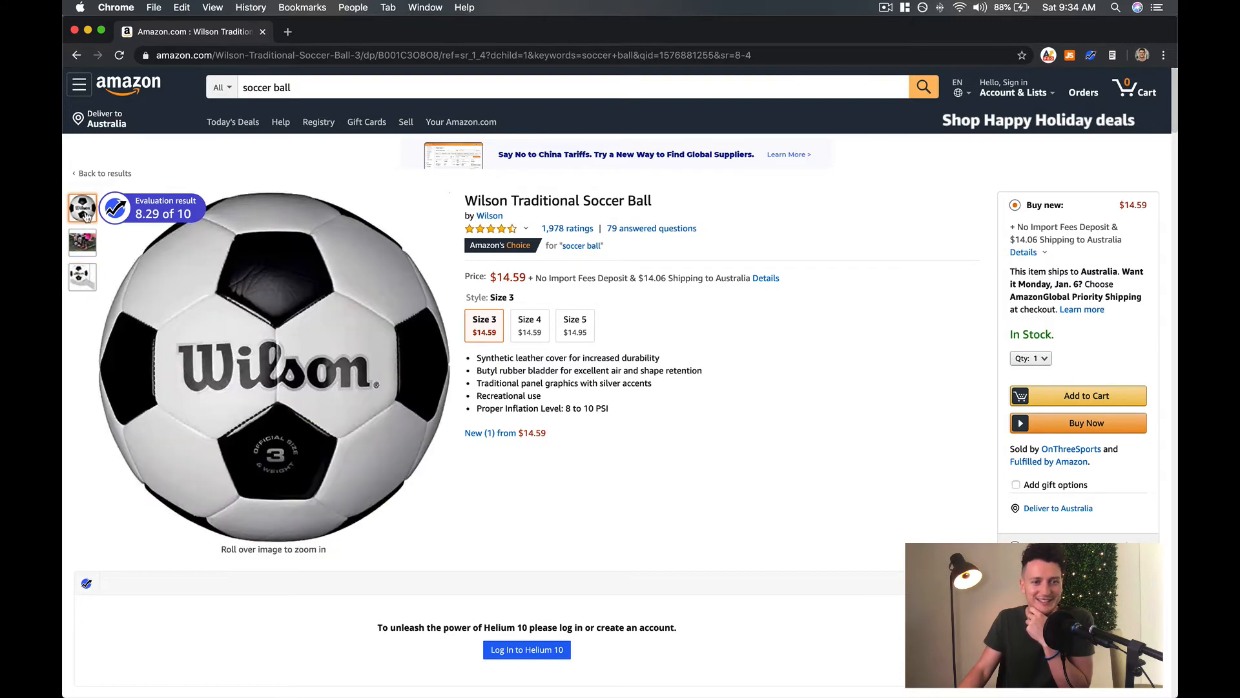
mouse_move(207, 263)
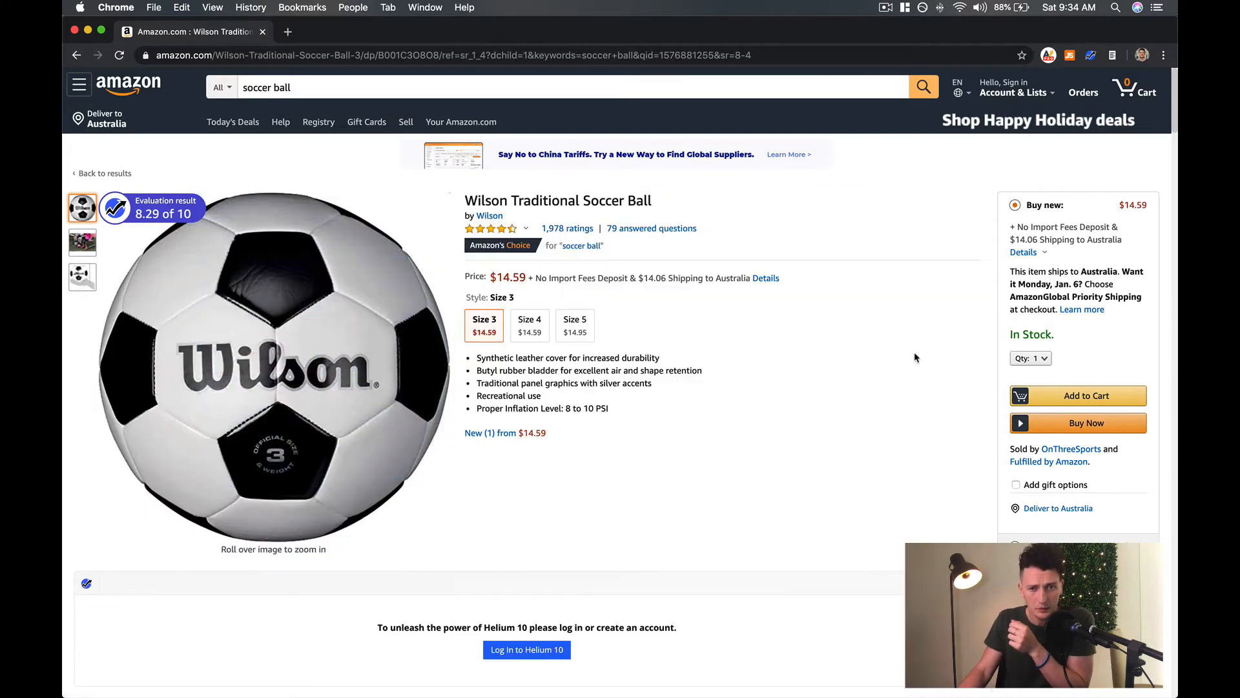
mouse_move(707, 691)
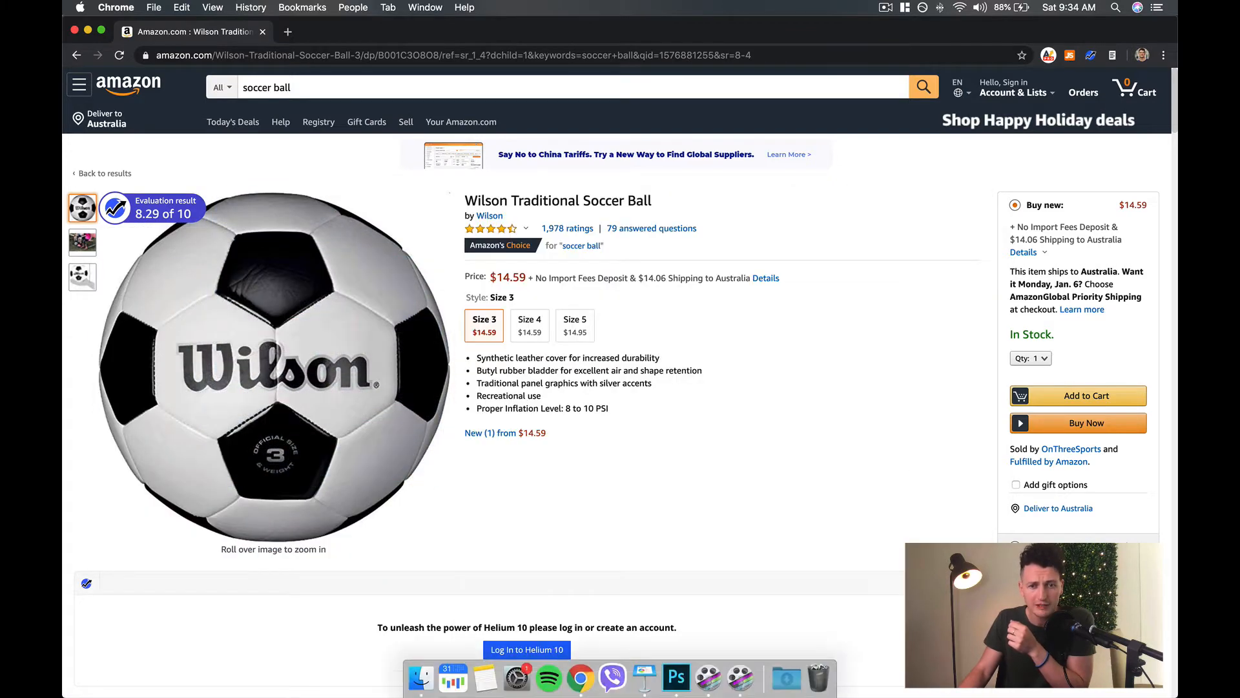
left_click(678, 677)
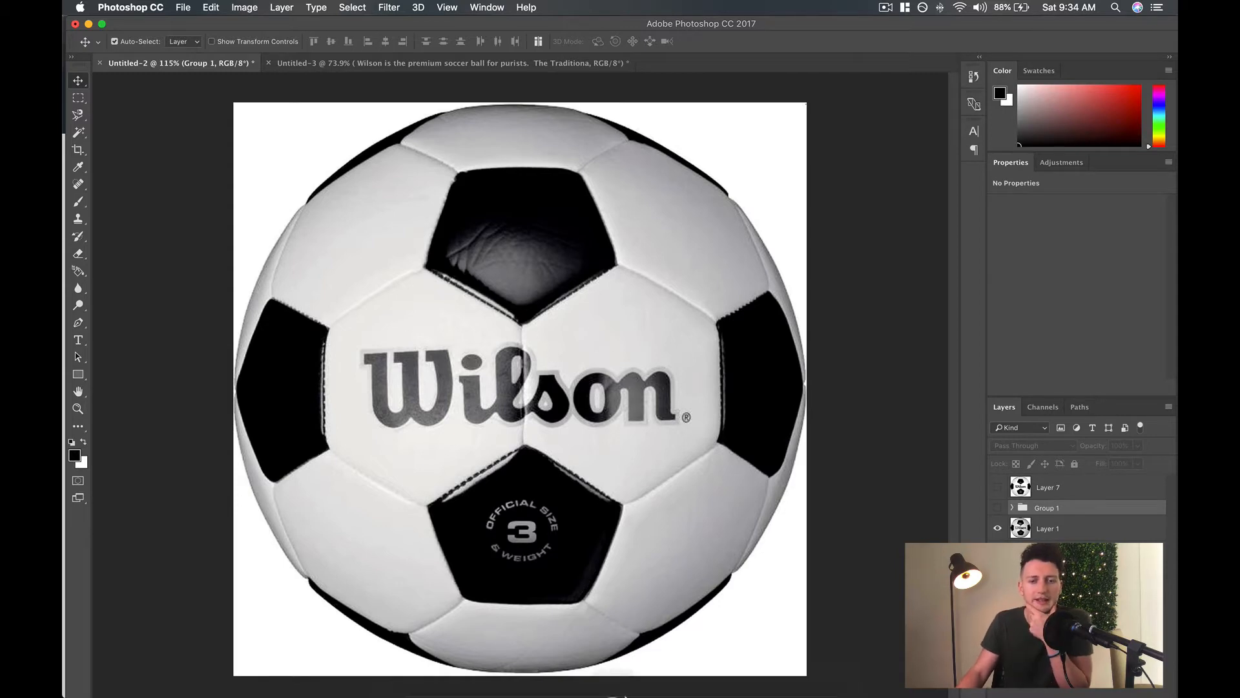
mouse_move(630, 689)
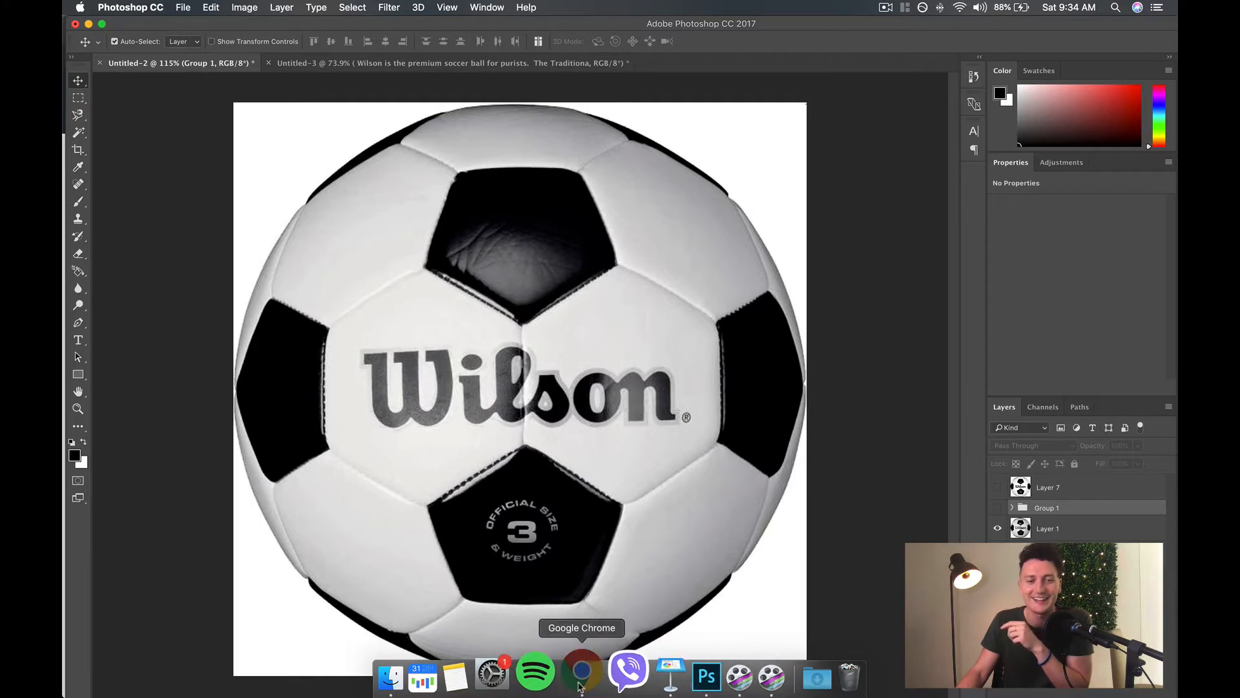
left_click(551, 677)
Open the main Wilson ball photo in the listing's expanded image view.
left_click(281, 310)
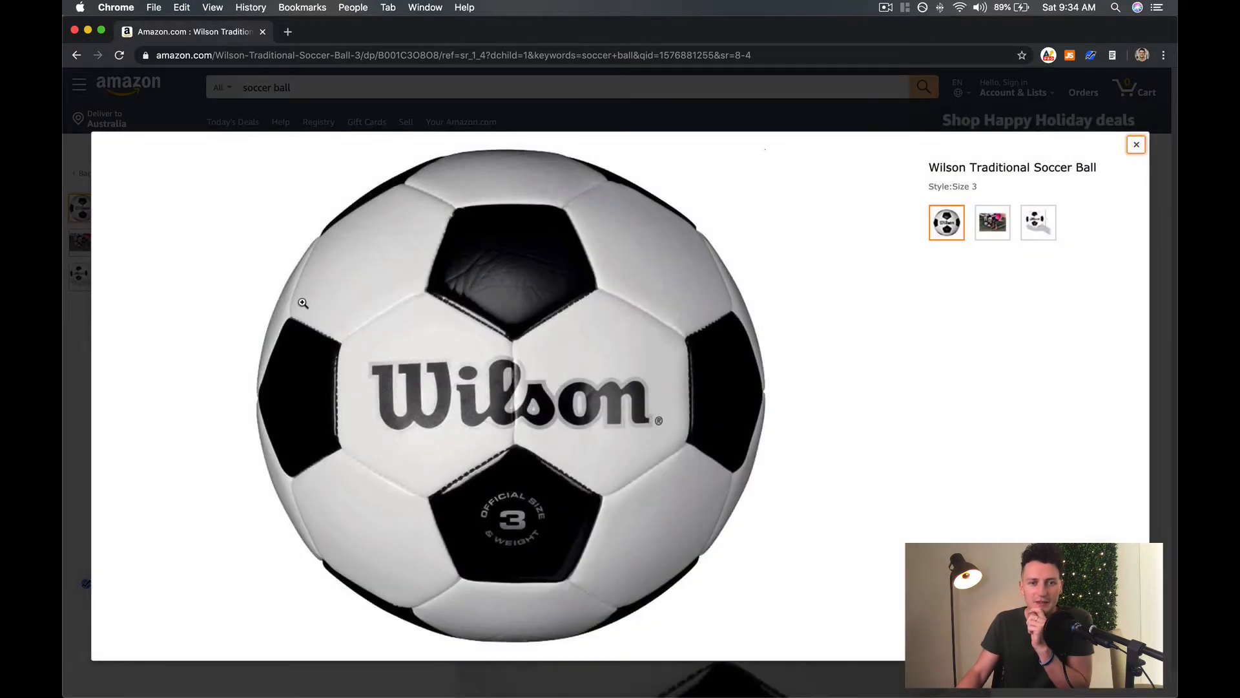
right_click(545, 308)
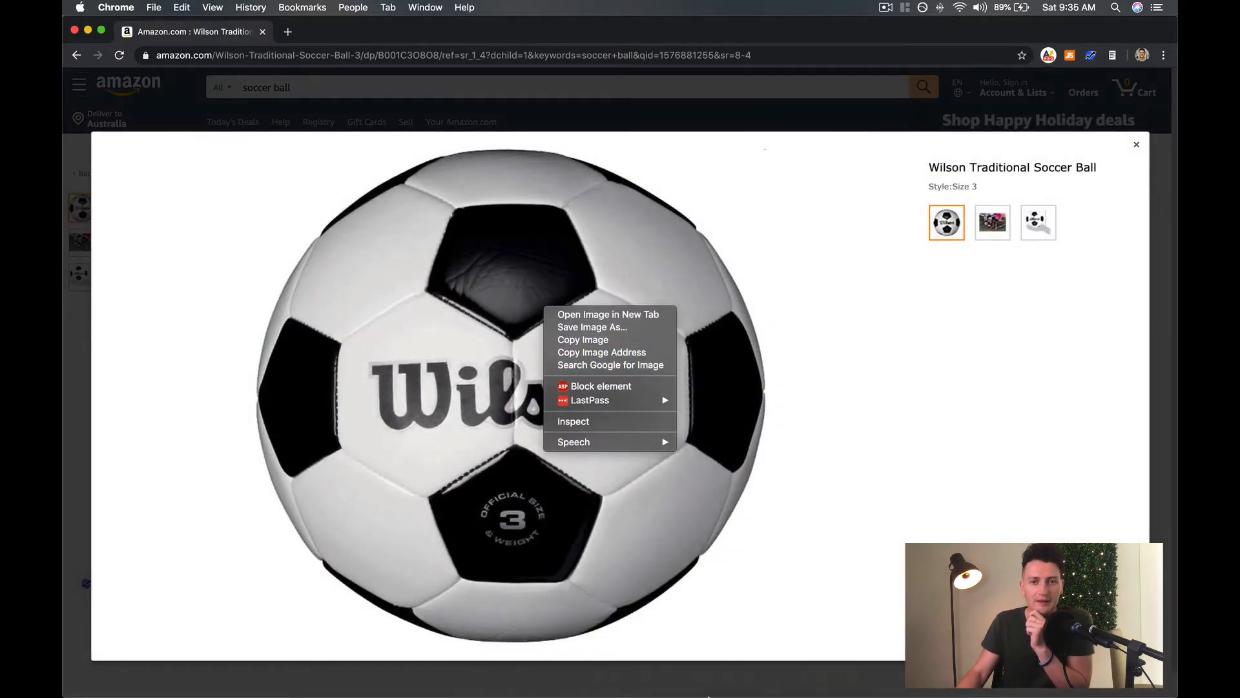
left_click(655, 677)
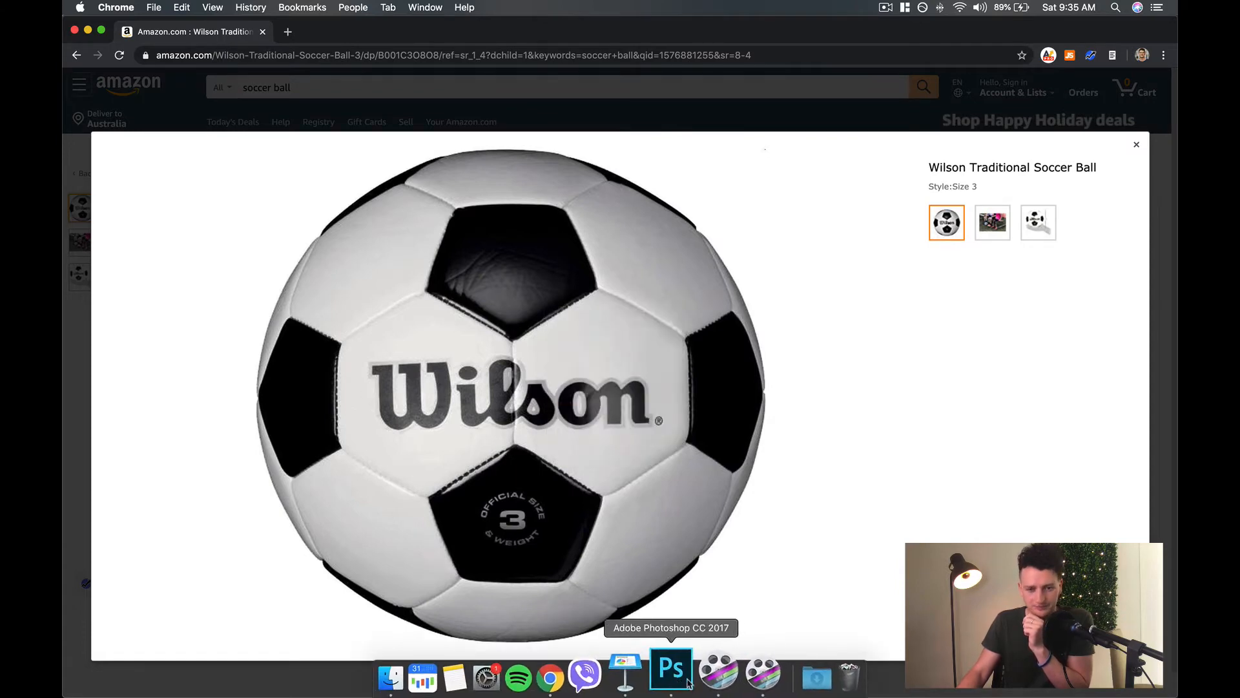
Switch to Photoshop and show Layer 7, the retouched ball, in the Untitled-2 document.
left_click(689, 684)
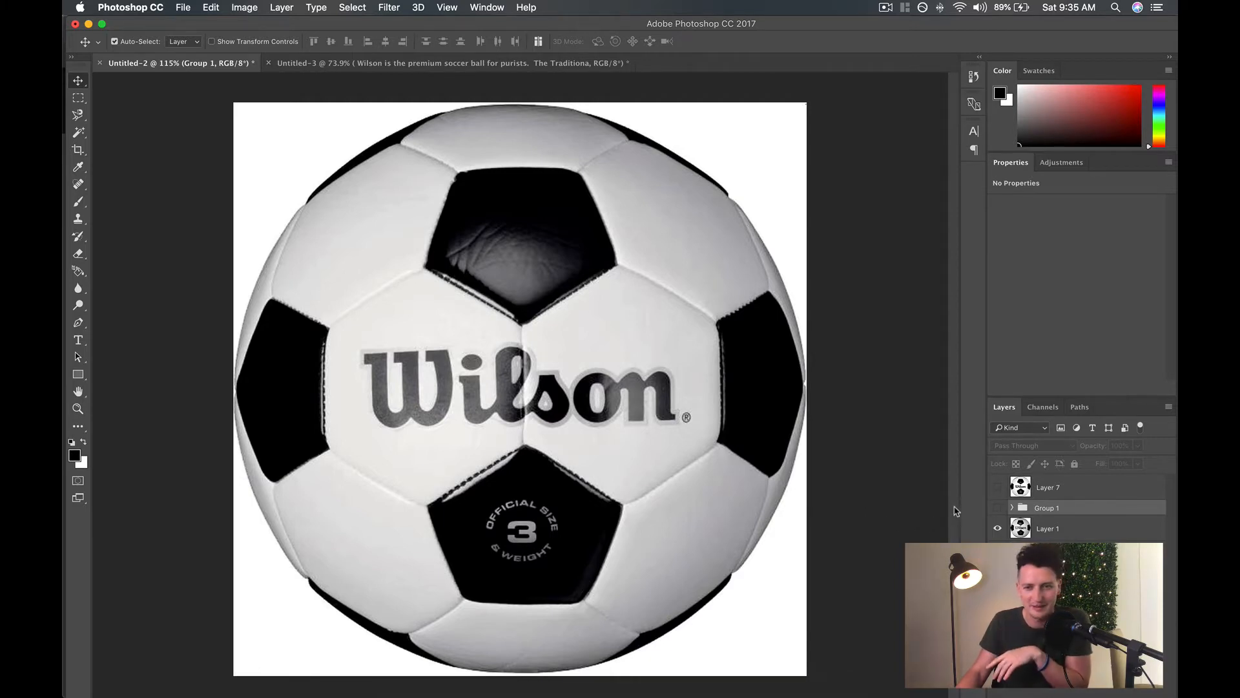
left_click(931, 495)
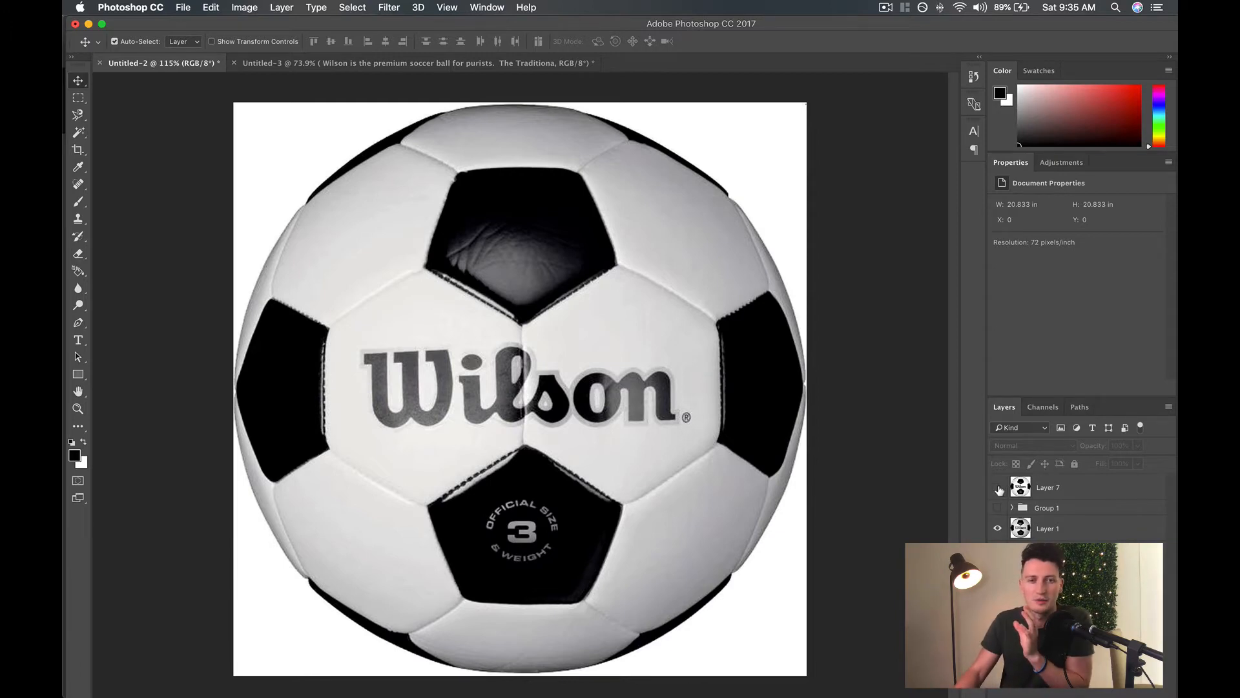
left_click(998, 489)
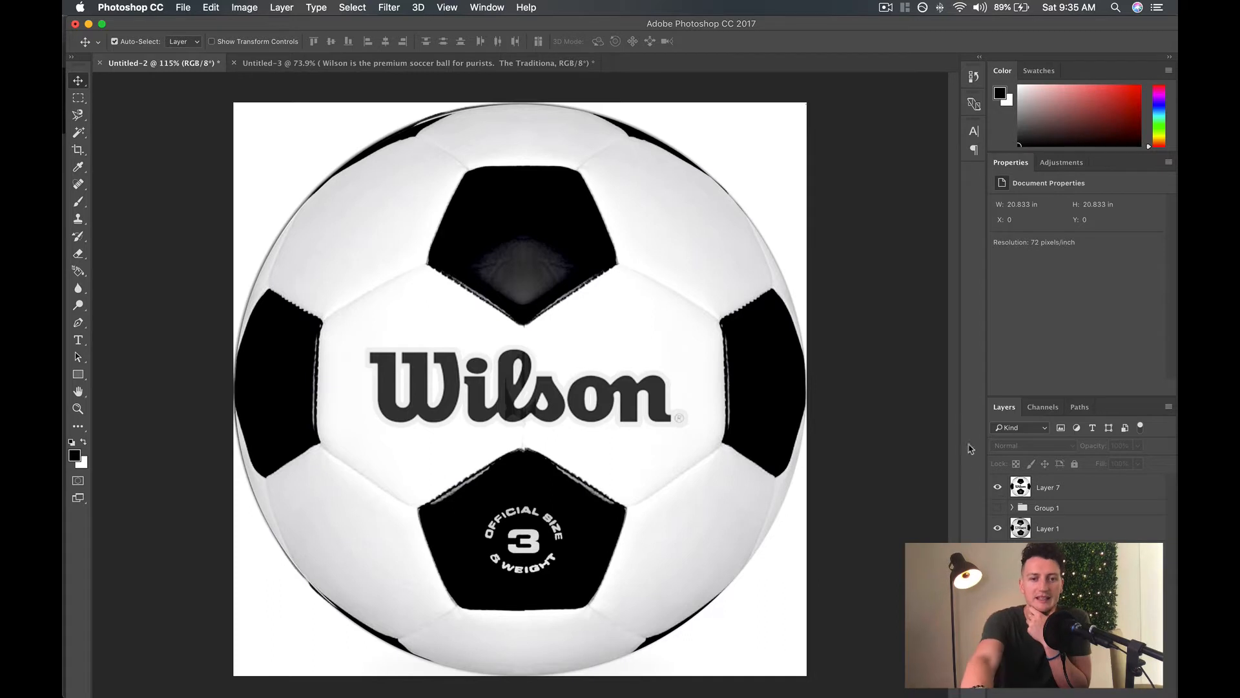
Hide Layer 7 and show it again to compare the retouched ball with the original photo.
scroll(904, 611, "down", 3)
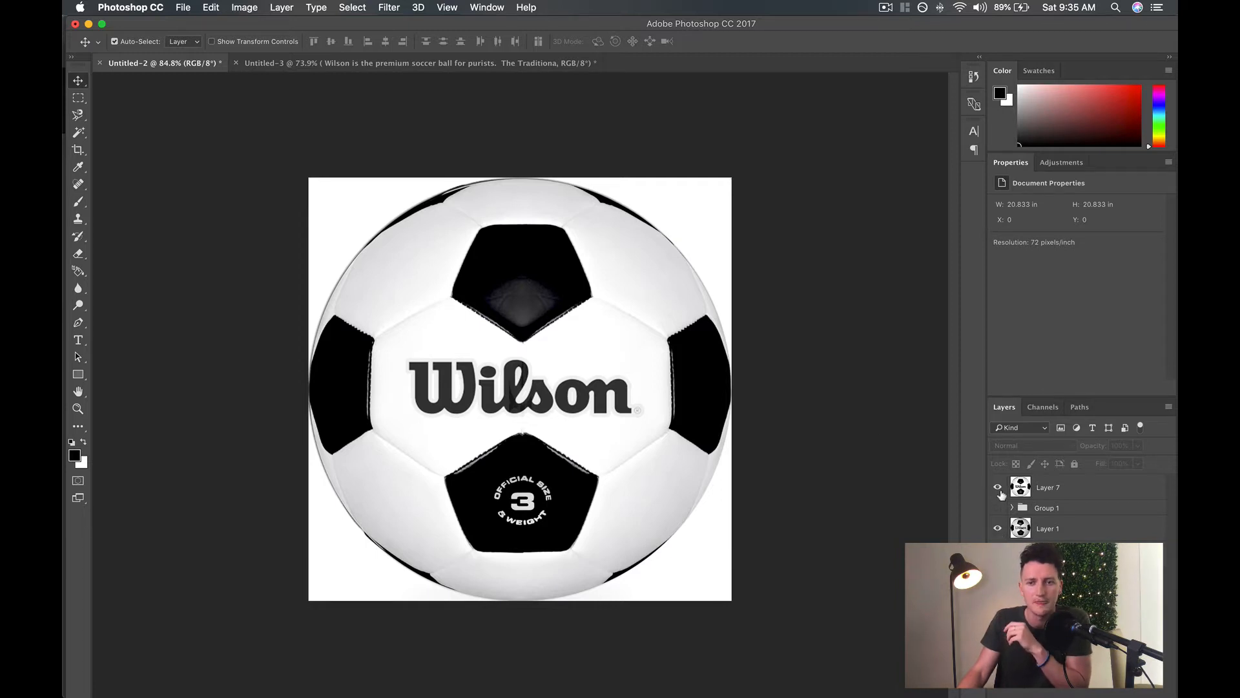
left_click(998, 488)
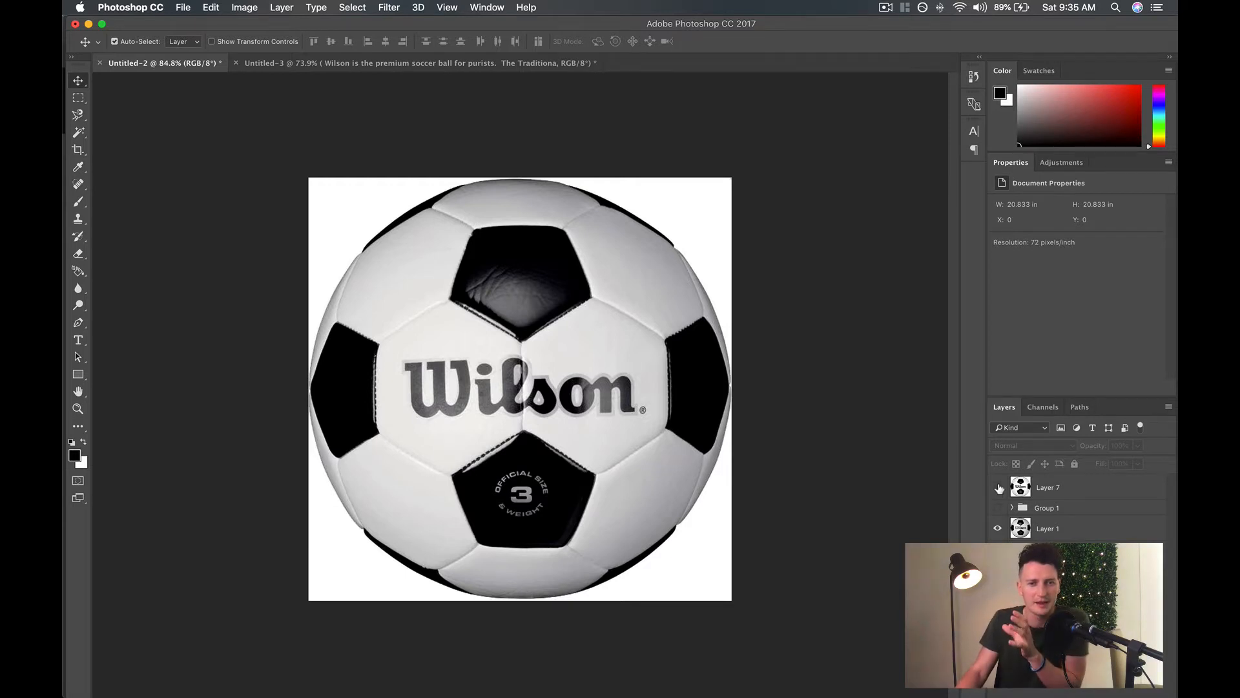
left_click(999, 489)
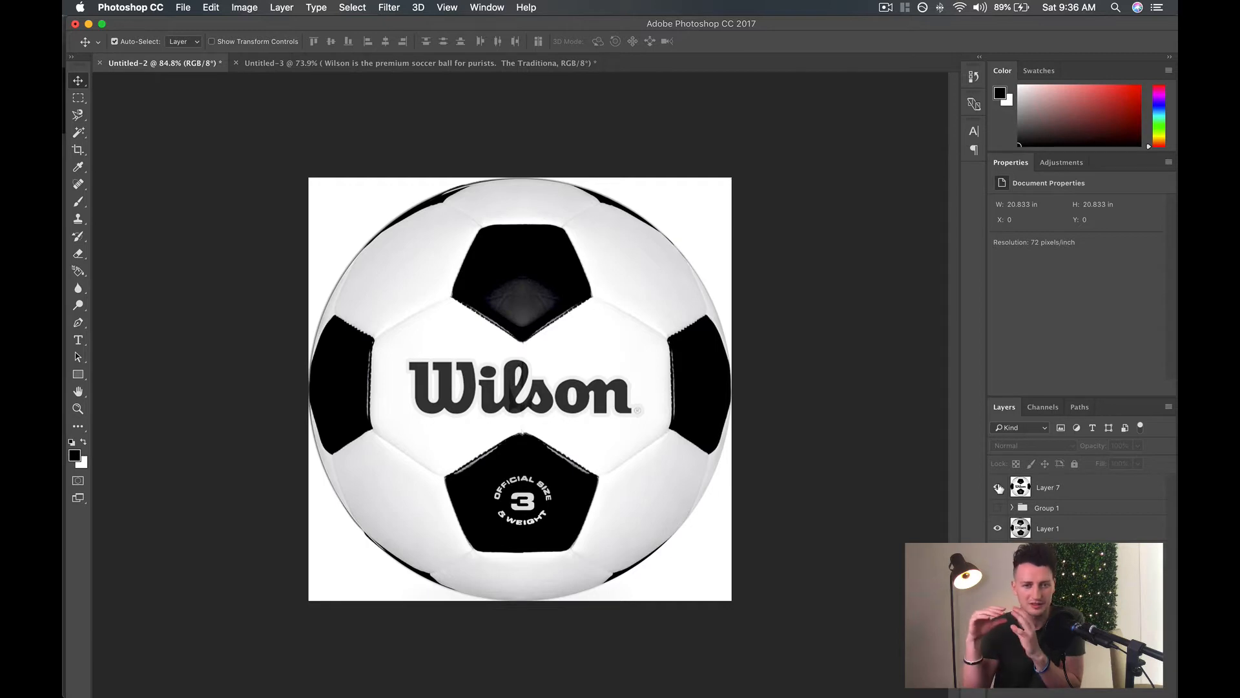
Toggle Layer 7's visibility repeatedly to compare the retouched and original balls, leaving Layer 7 hidden.
left_click(998, 487)
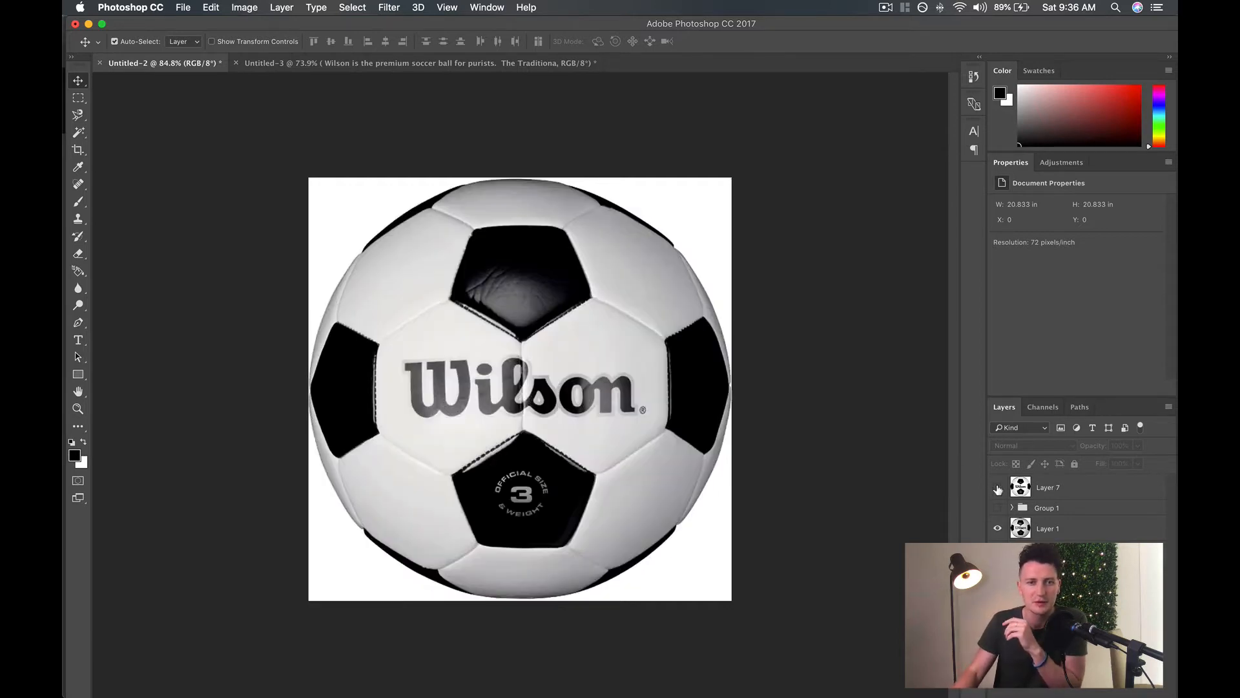
left_click(998, 489)
left_click(999, 489)
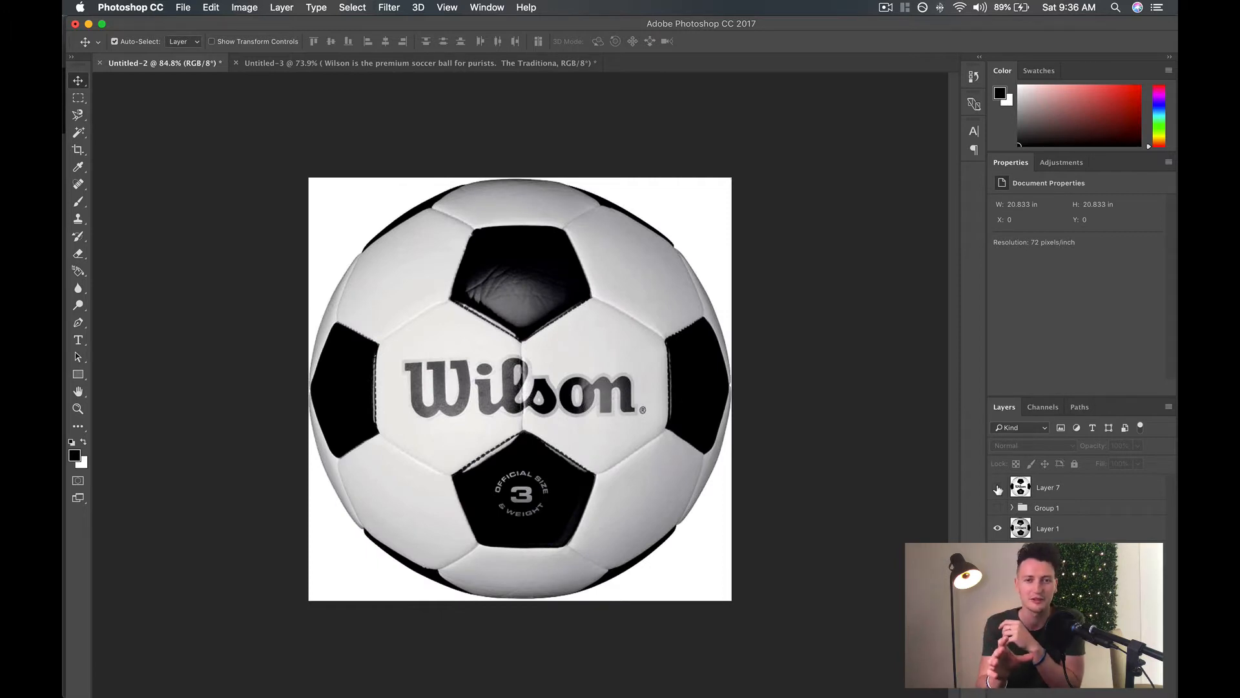
left_click(998, 489)
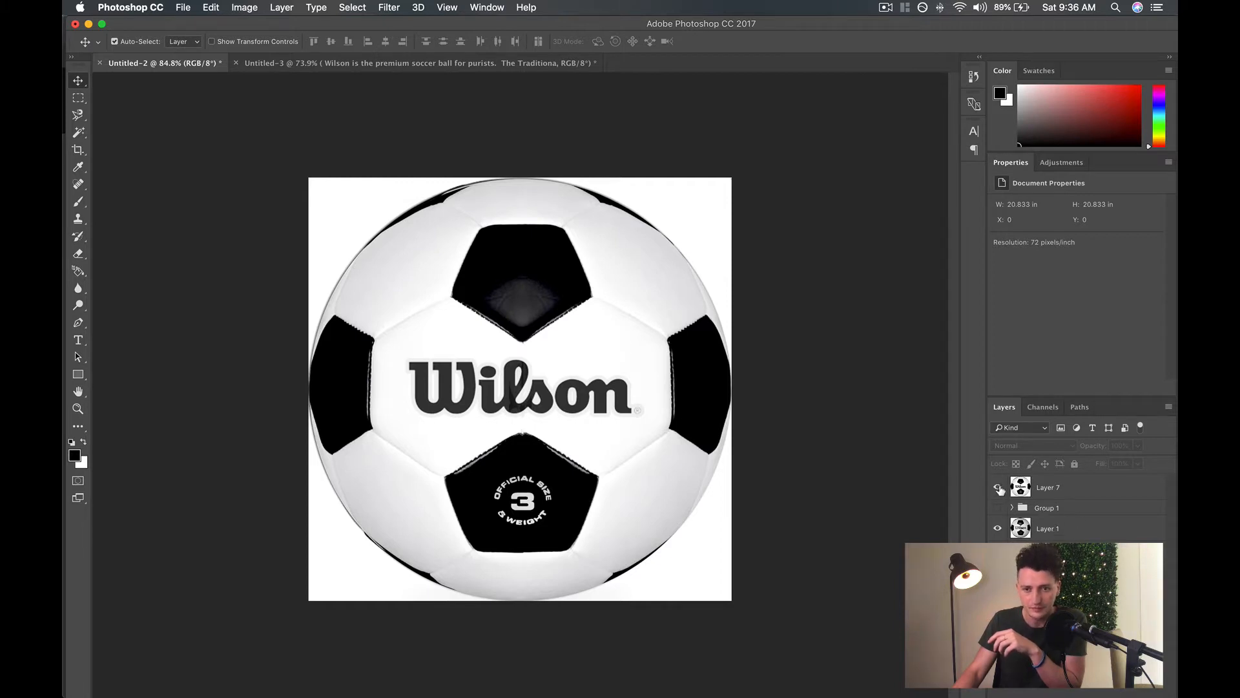
left_click(999, 488)
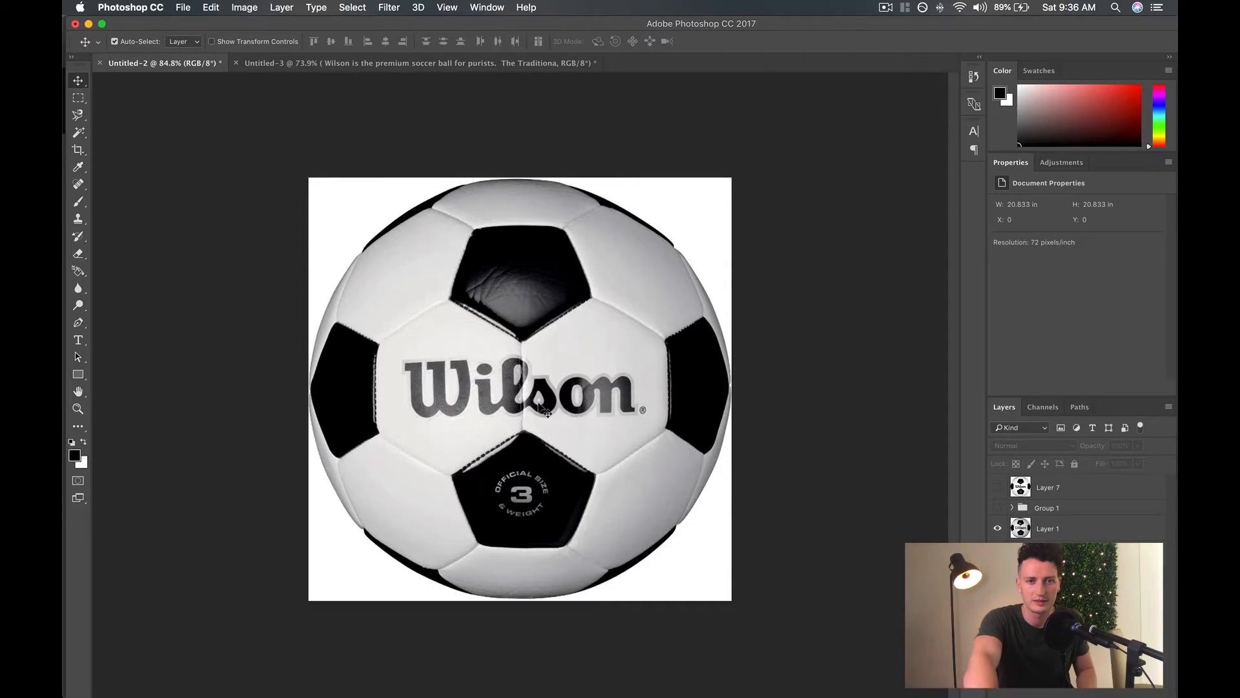
scroll(539, 403, "up", 4)
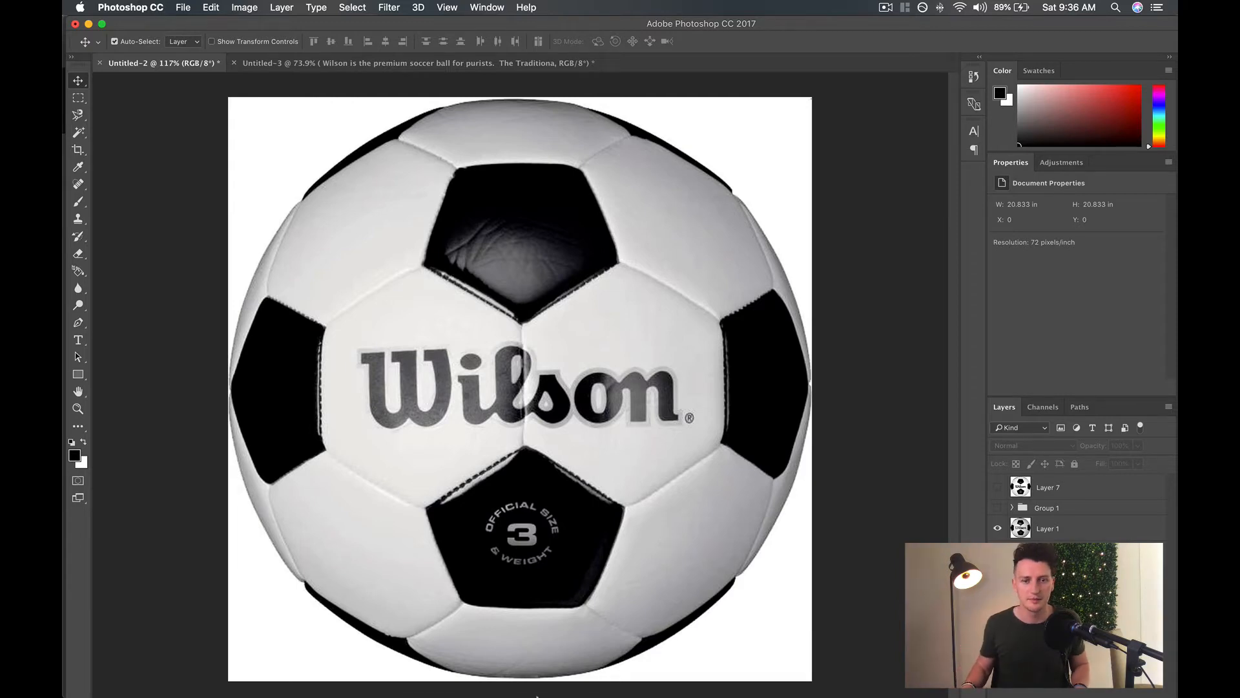
Switch to Chrome, close the expanded Wilson ball photo and search Amazon for "gym ball".
left_click(584, 675)
left_click(406, 119)
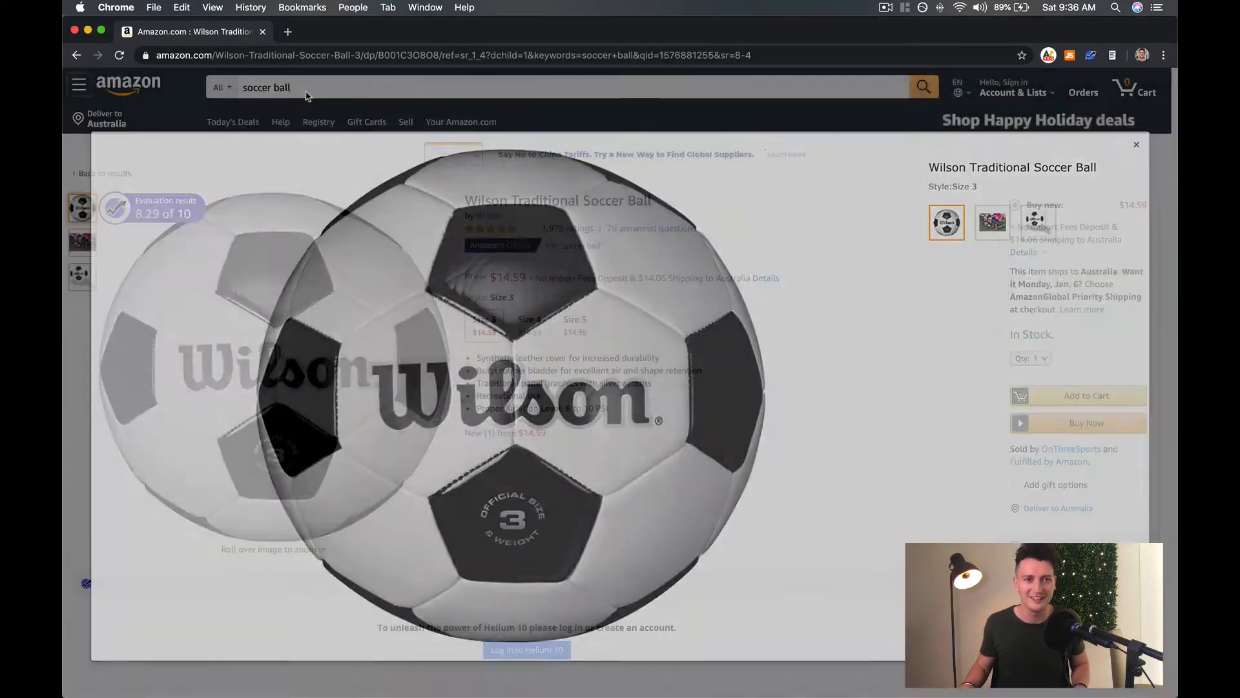
triple_click(291, 87)
type("gym")
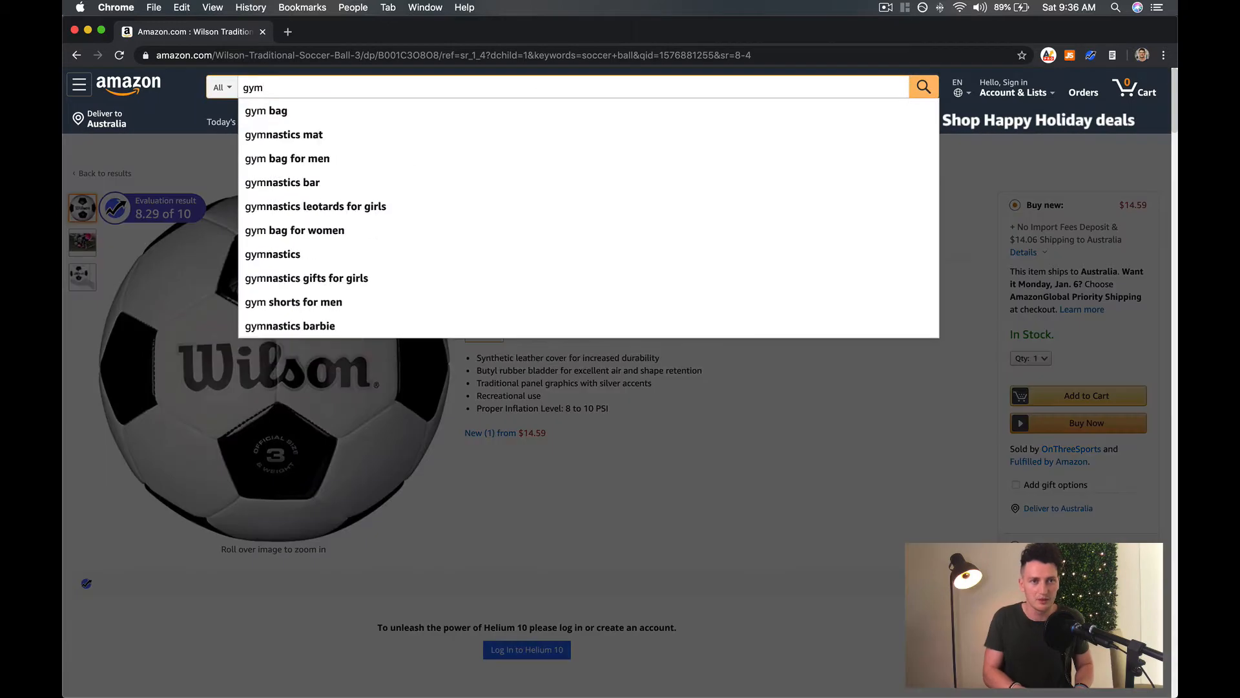
type(" ball")
key("Return")
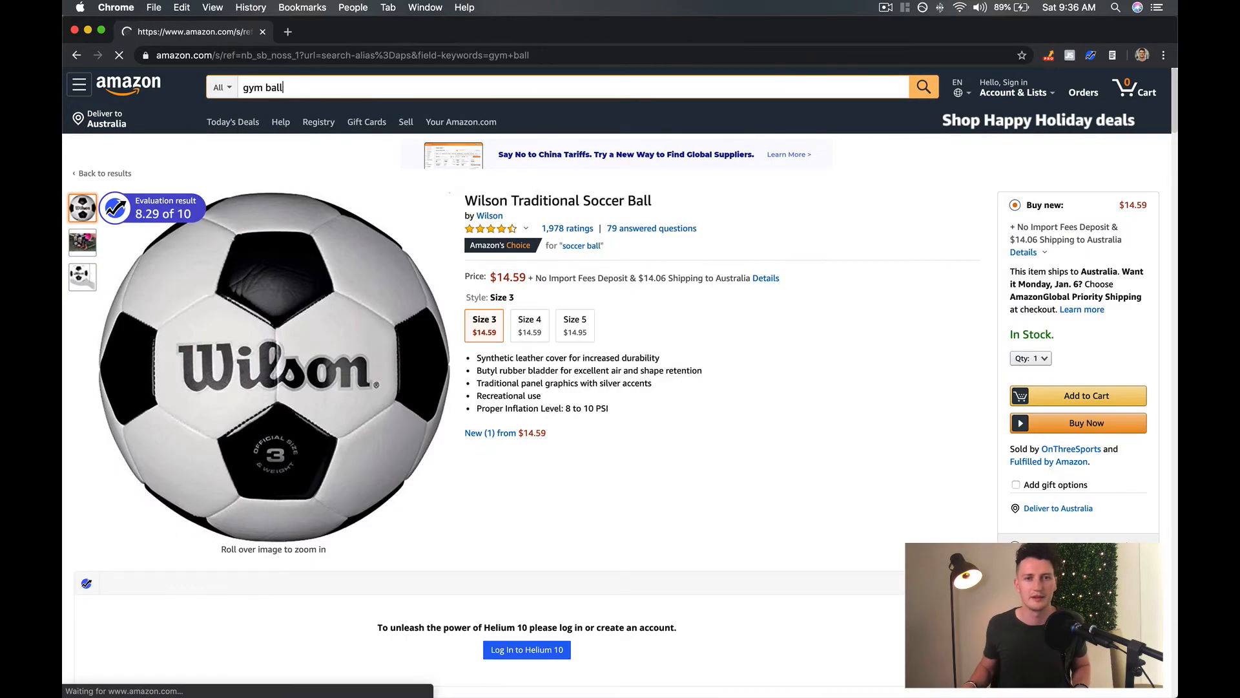
Browse the gym ball search results and examine how the listings' main images present each ball.
scroll(630, 567, "down", 1)
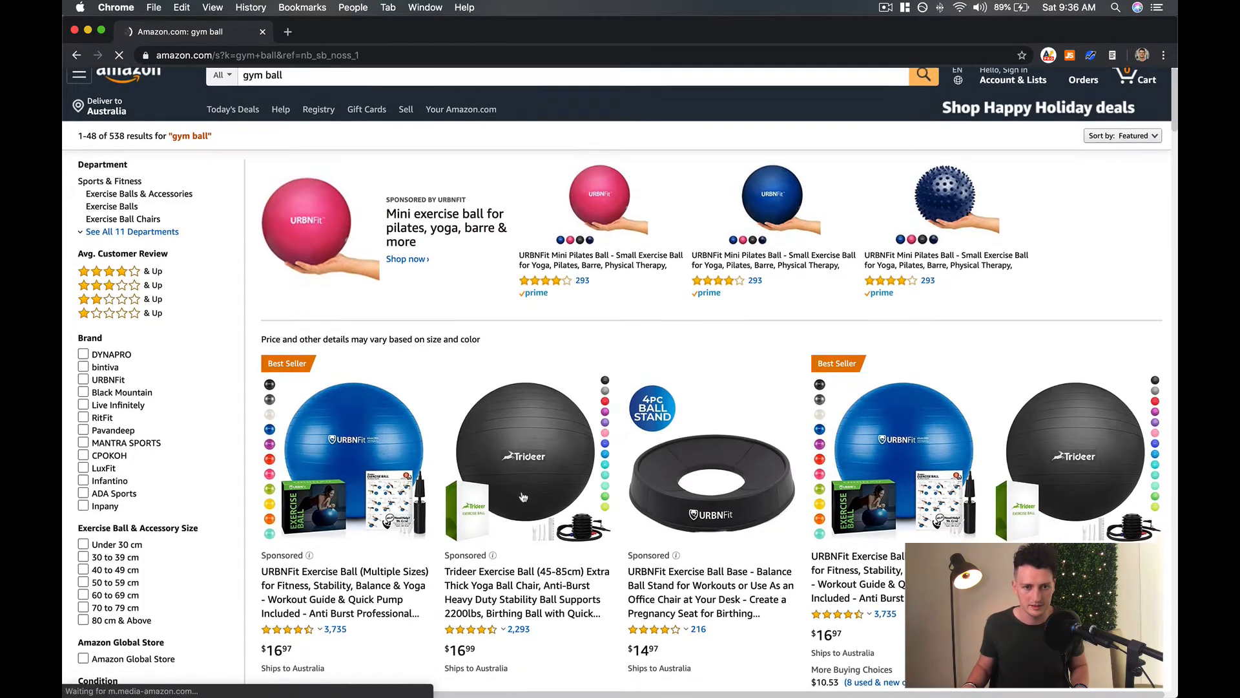
scroll(589, 238, "down", 5)
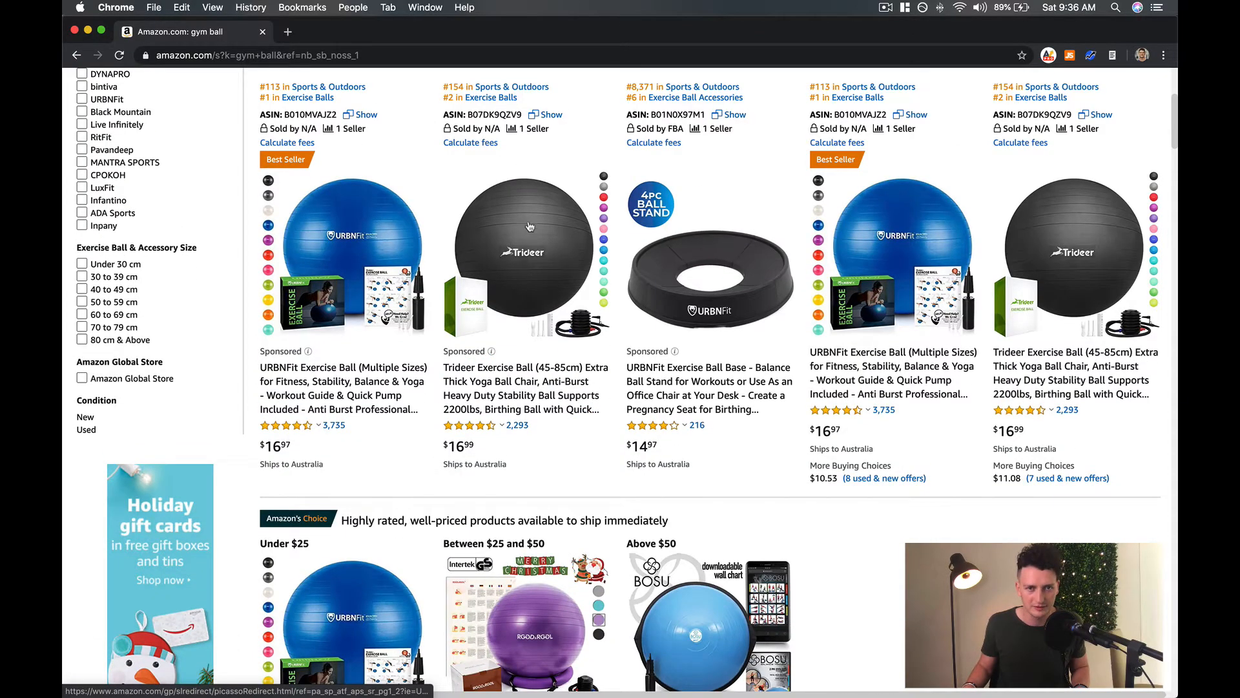
scroll(572, 285, "down", 15)
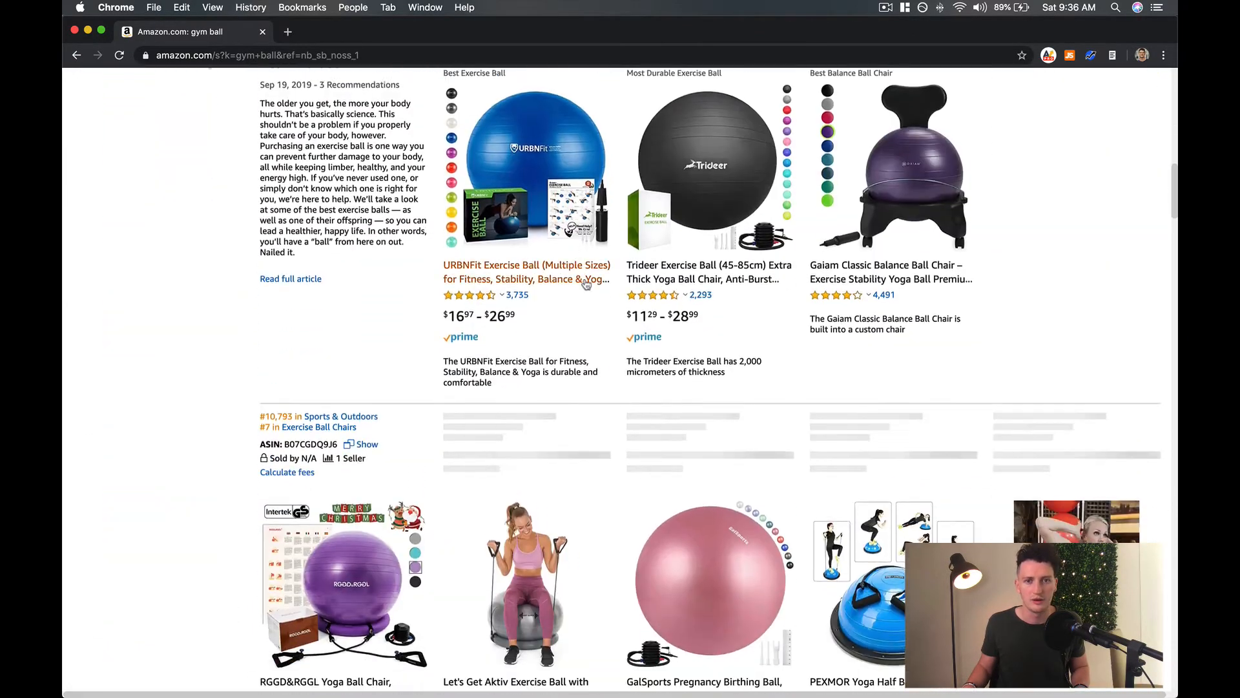
scroll(586, 285, "down", 8)
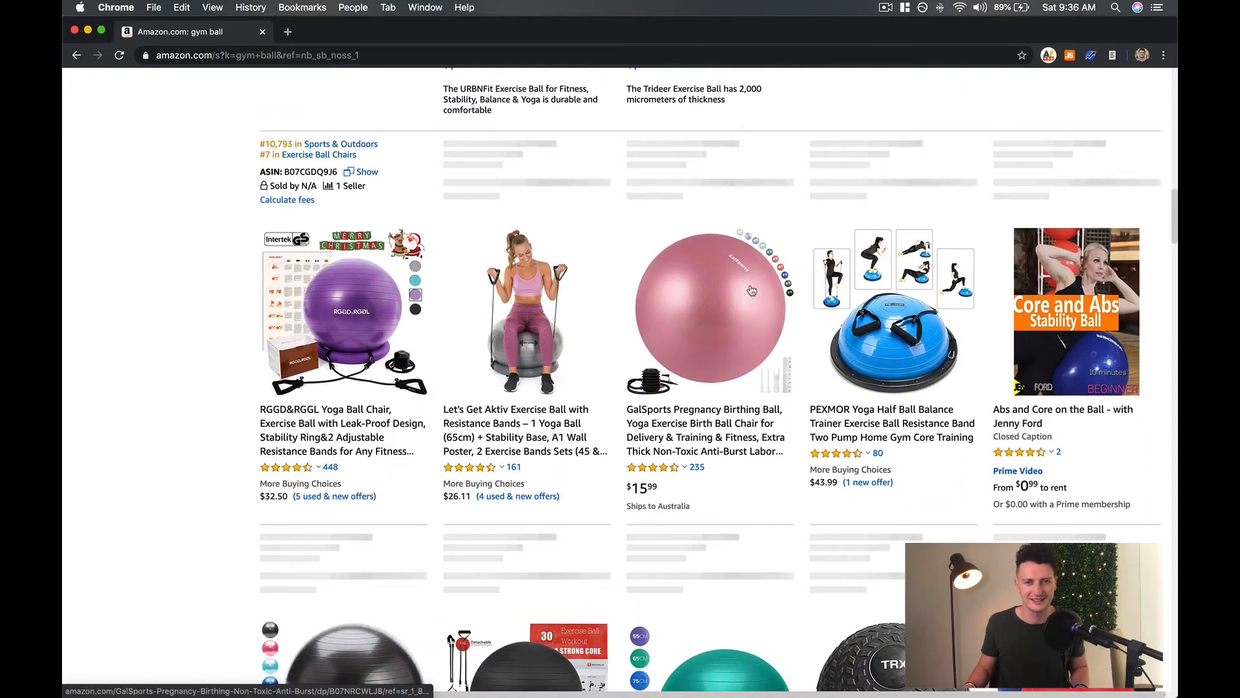
scroll(769, 420, "down", 10)
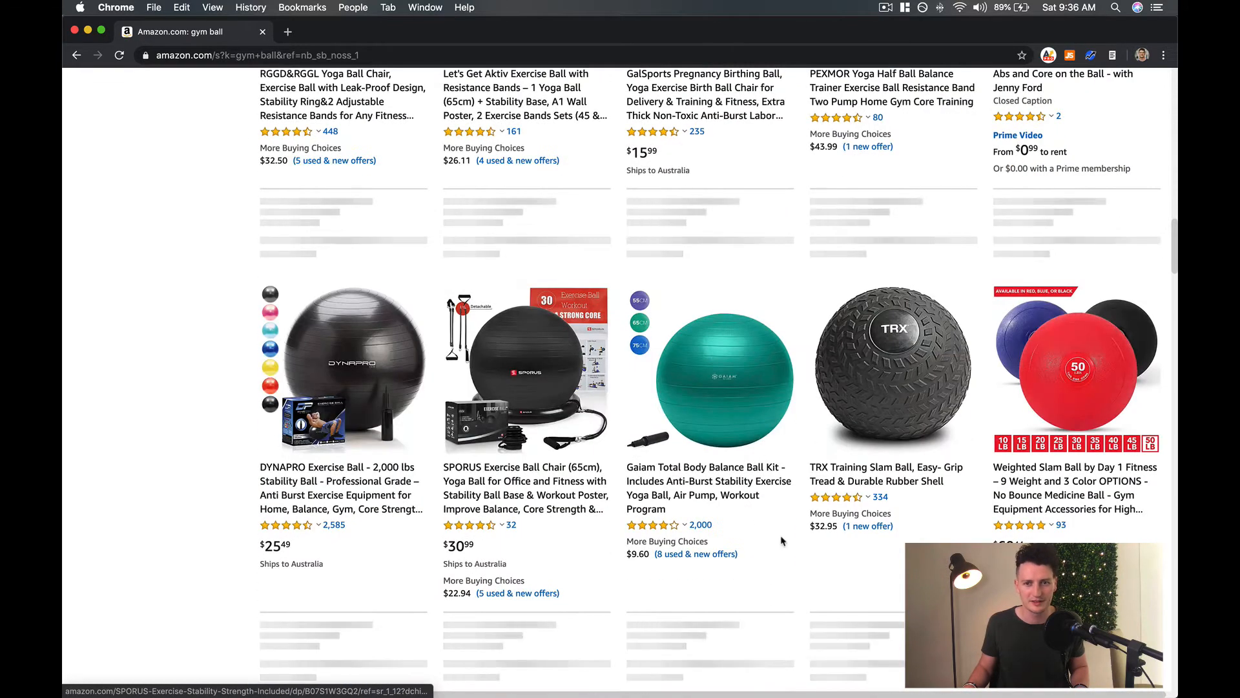
scroll(742, 524, "down", 12)
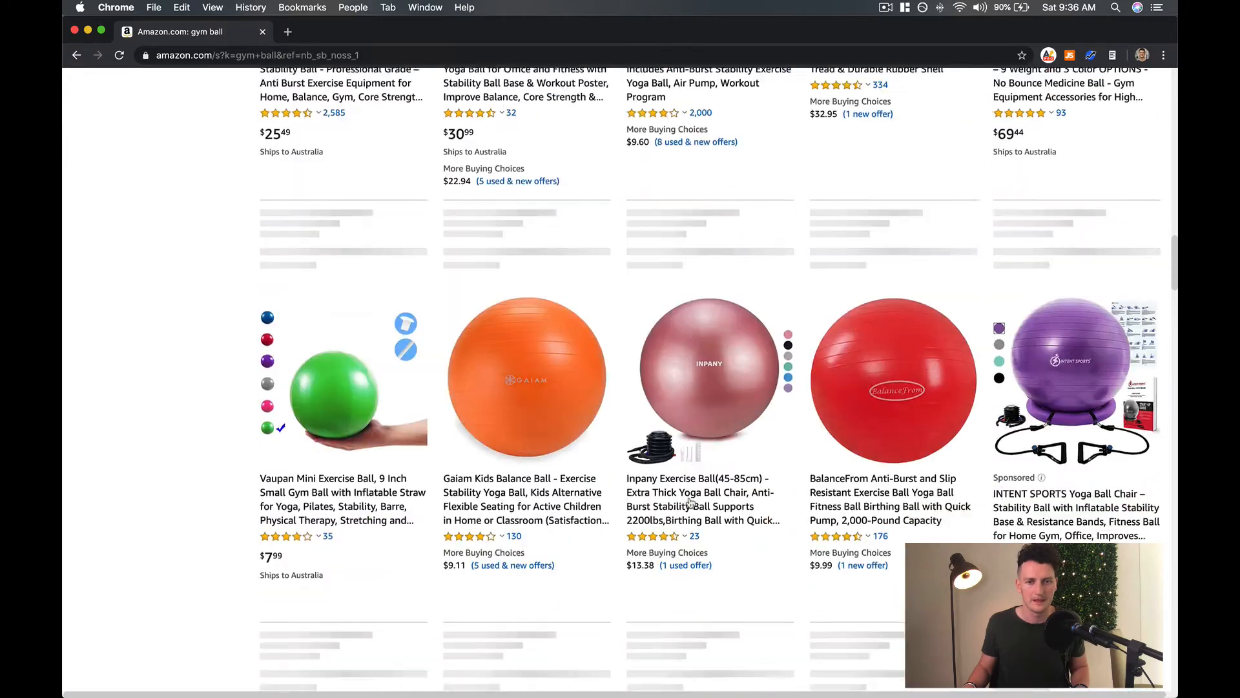
scroll(671, 494, "down", 16)
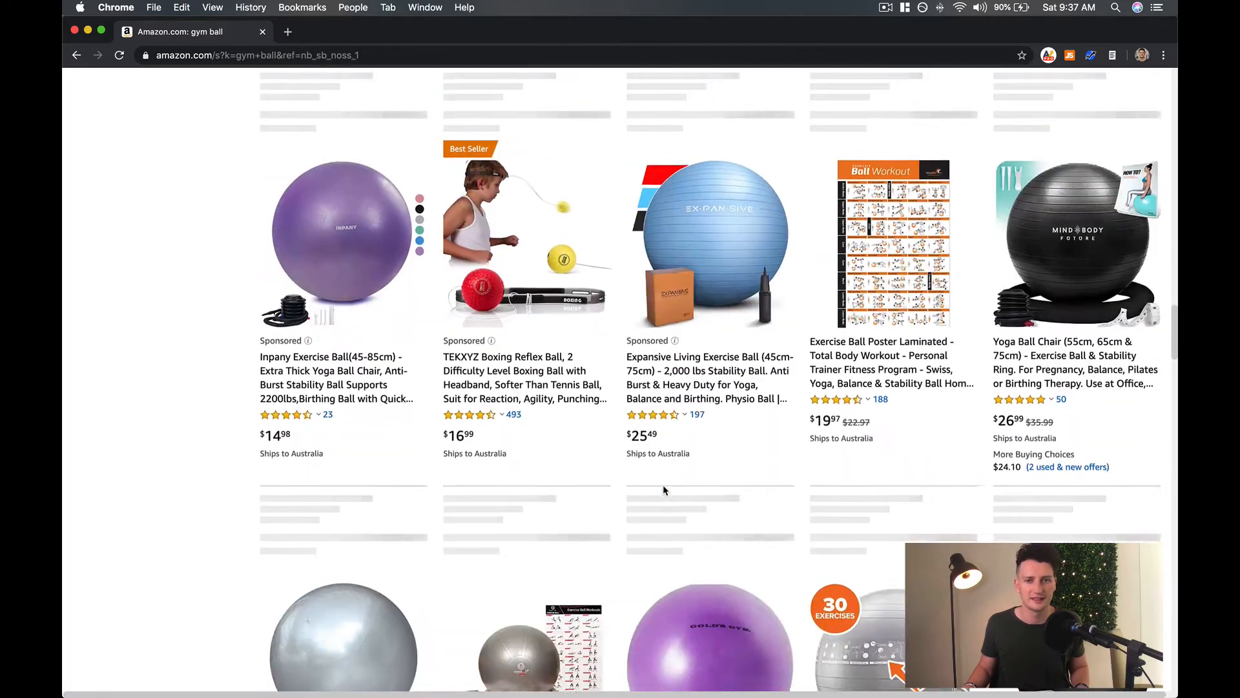
scroll(664, 491, "down", 16)
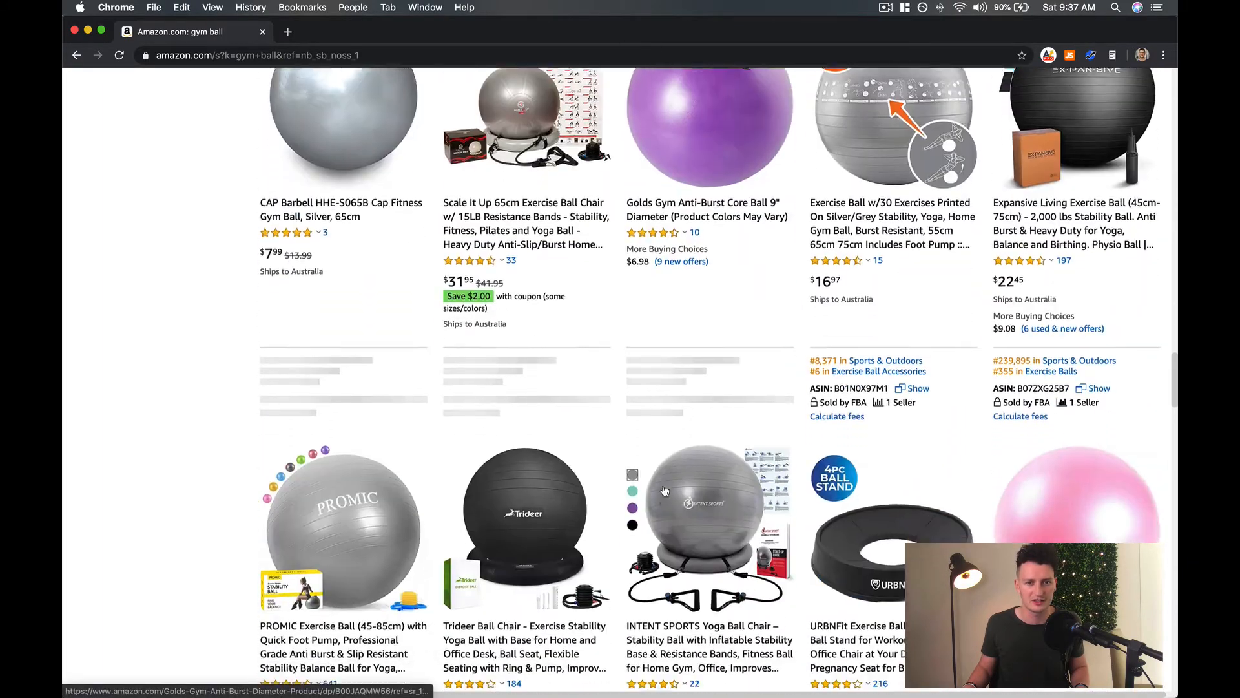
scroll(664, 491, "down", 20)
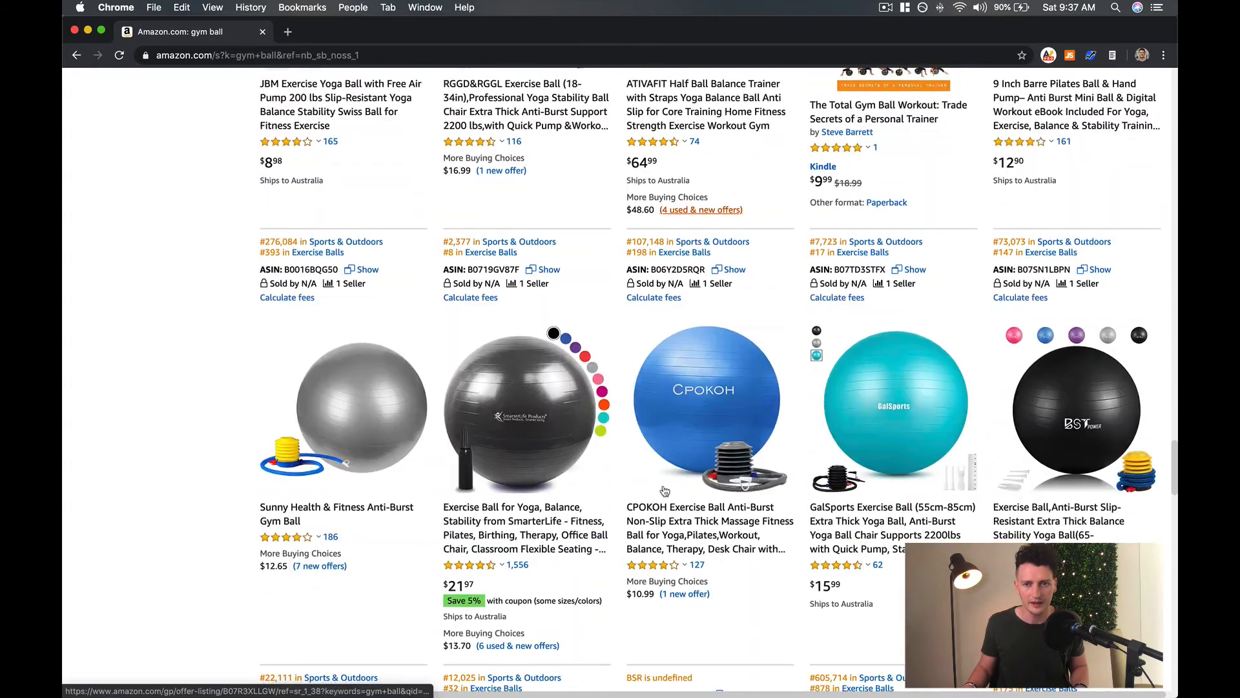
scroll(664, 491, "down", 14)
Change the Amazon search to "gym ball cover" and run it.
scroll(664, 490, "up", 20)
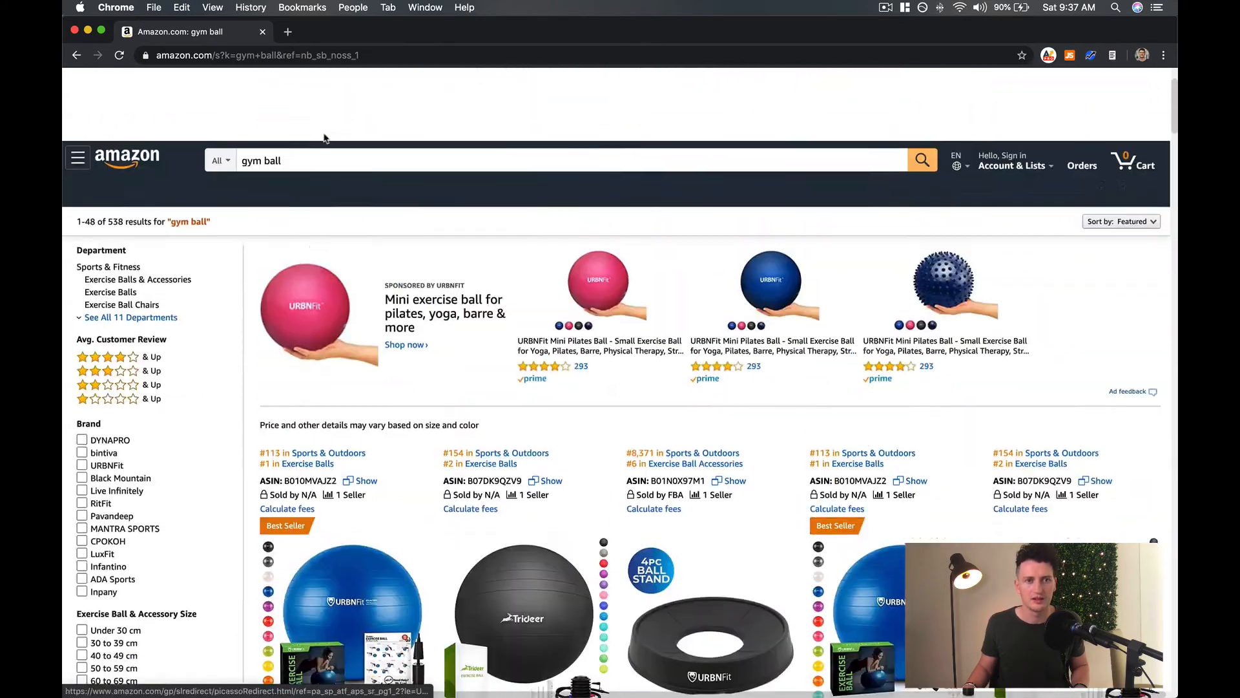
left_click(291, 88)
type("cov")
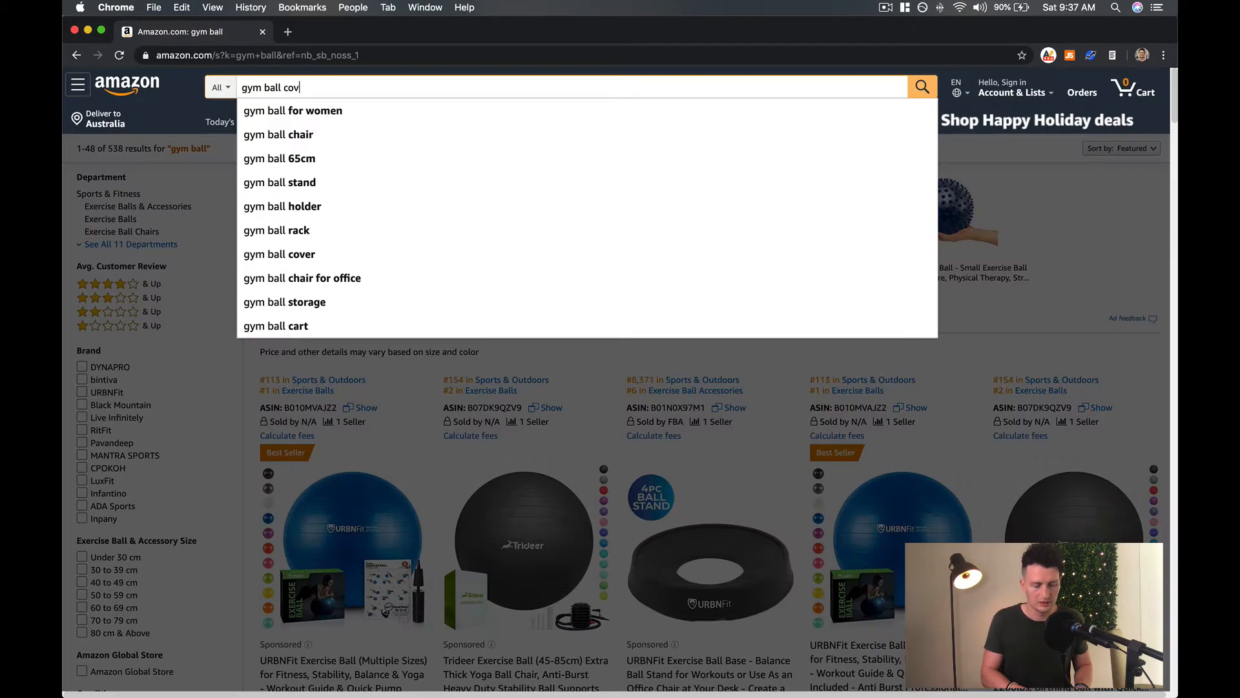
type("er")
key("Return")
Browse the gym ball cover results and compare the main images of the fabric-covered balls.
scroll(557, 406, "down", 1)
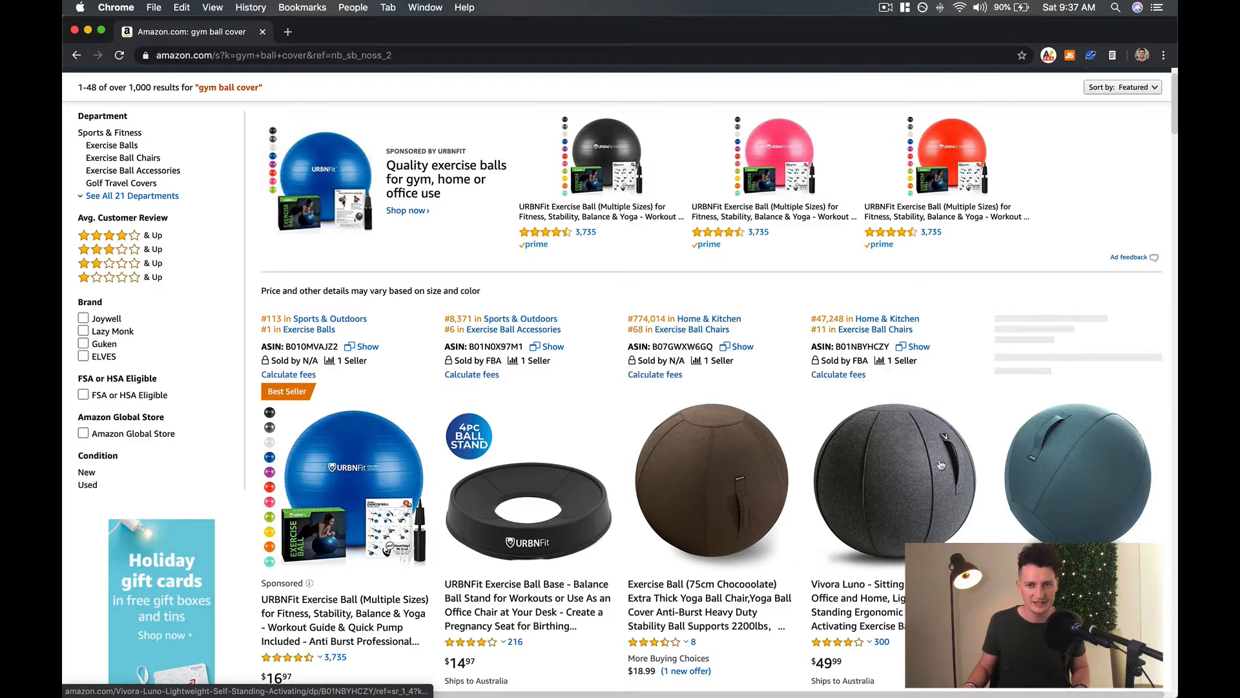
scroll(950, 478, "down", 5)
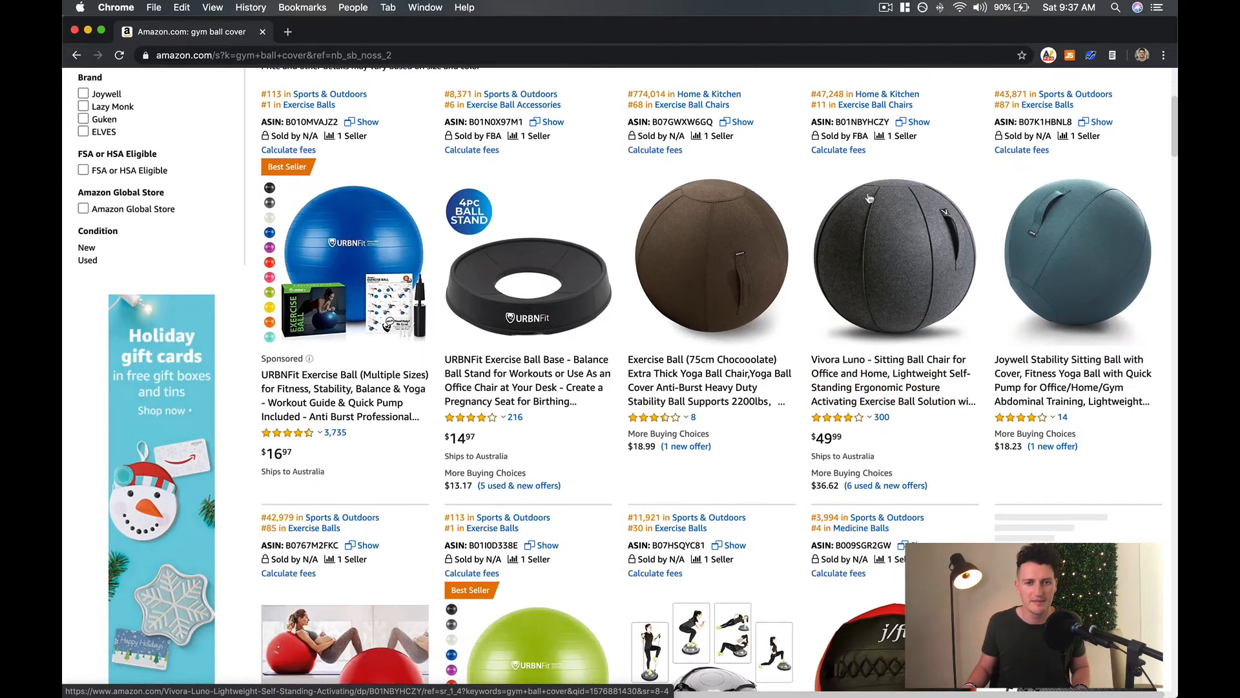
scroll(894, 247, "down", 15)
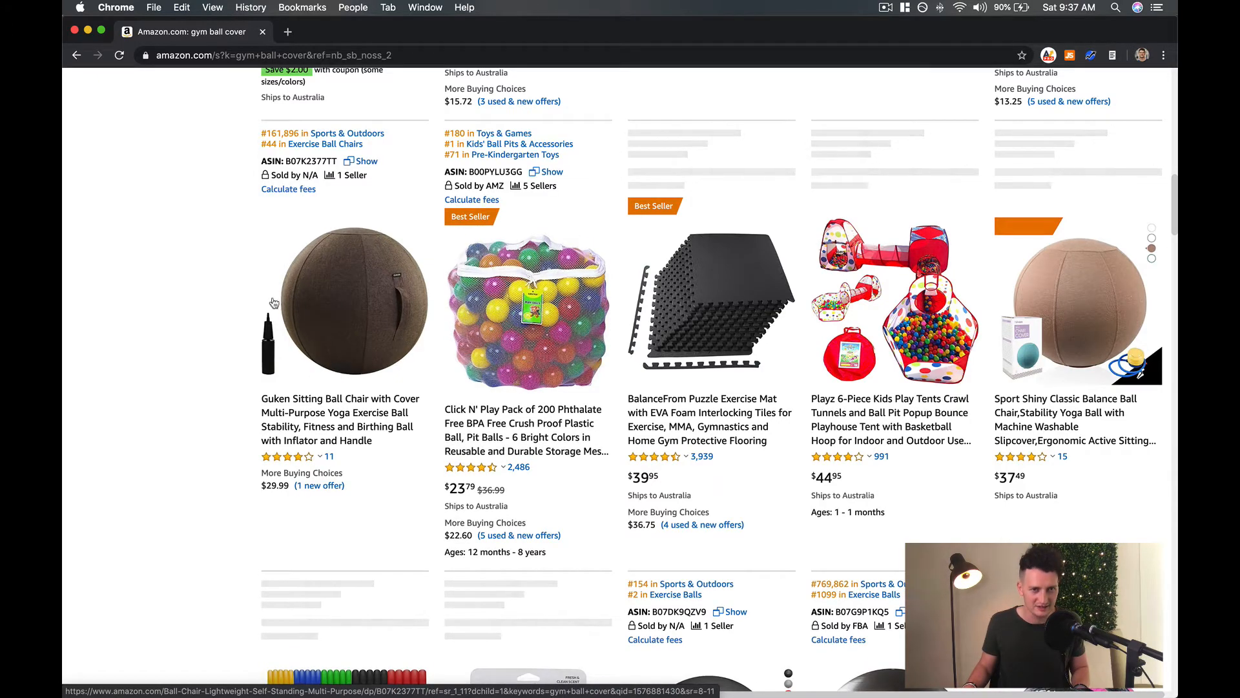
scroll(1092, 145, "down", 3)
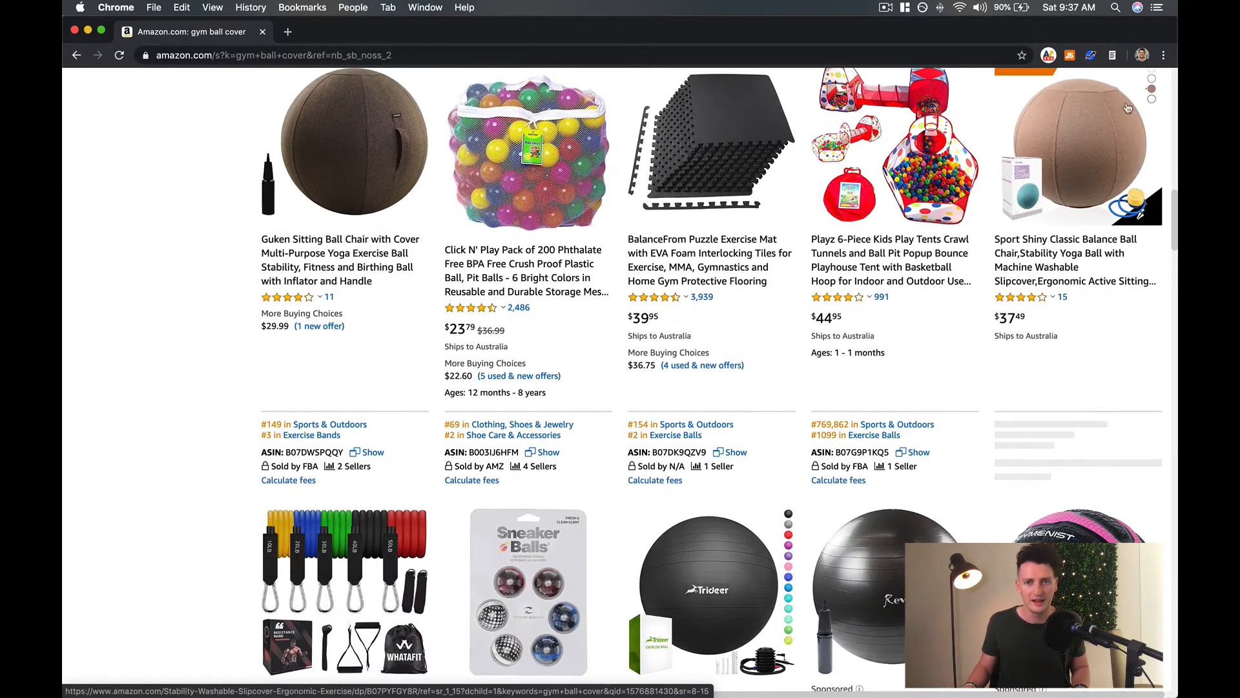
scroll(1092, 145, "down", 9)
scroll(562, 324, "up", 12)
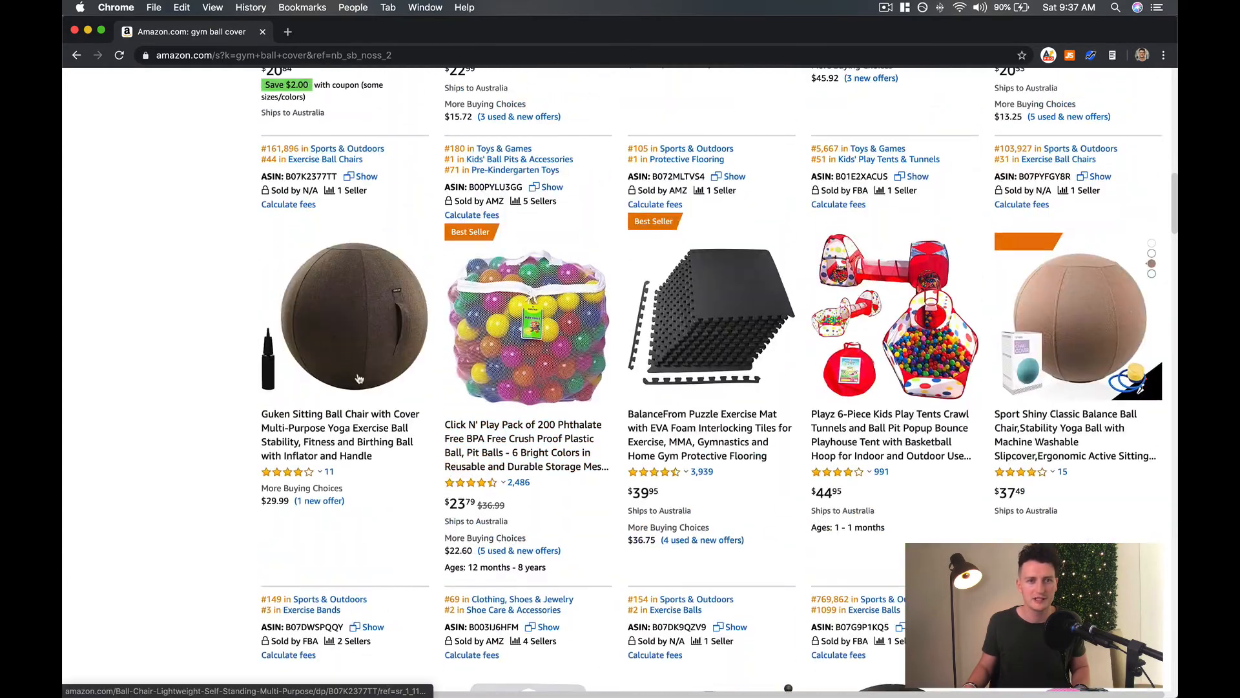
scroll(305, 309, "up", 10)
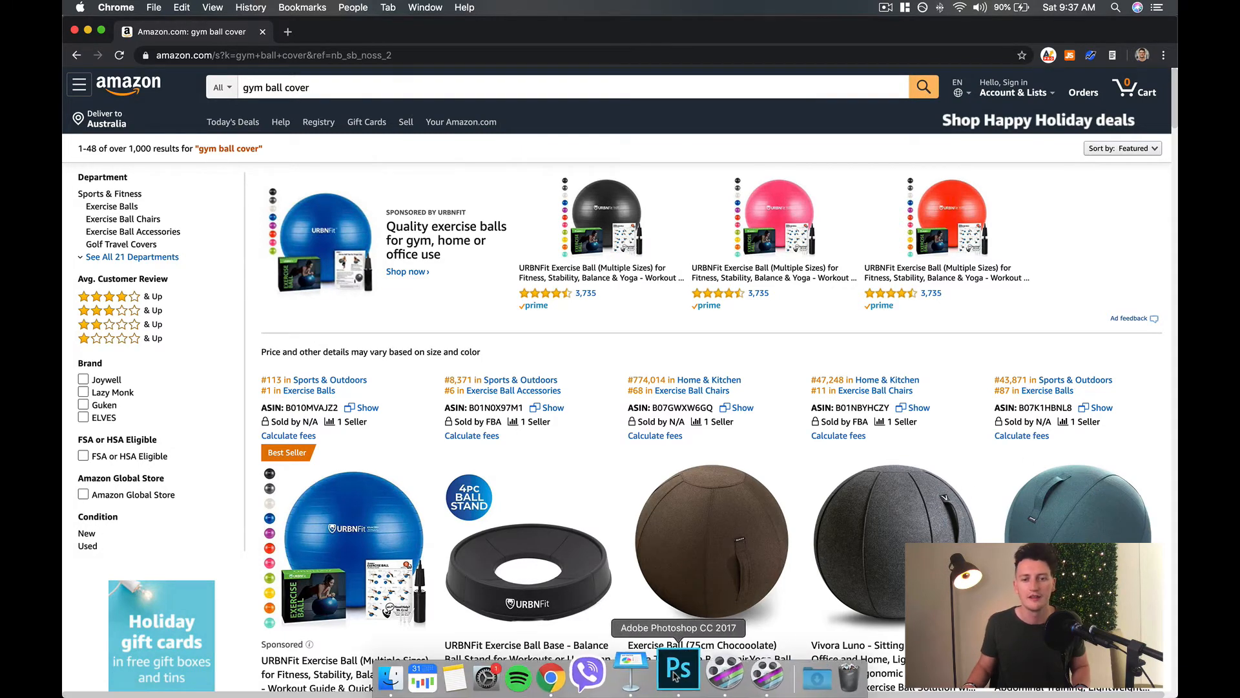
Switch back to Photoshop's Untitled-2 document and activate the Rectangular Marquee Tool for the original ball photo.
left_click(676, 672)
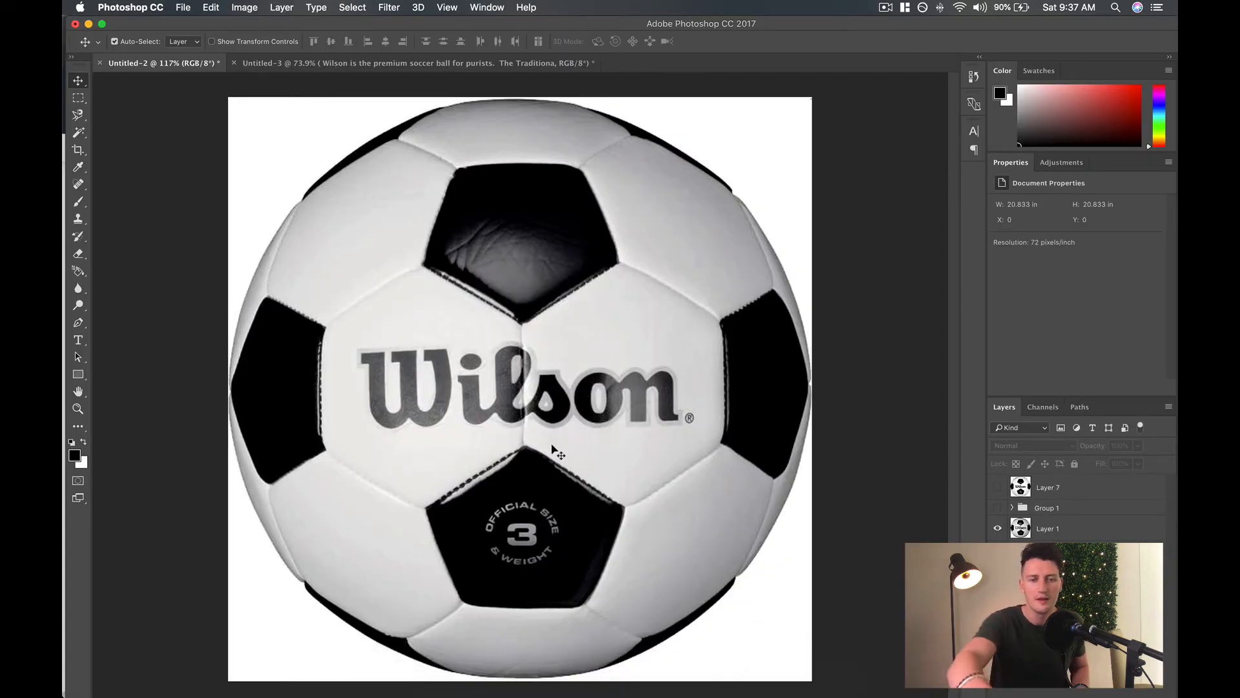
scroll(553, 450, "down", 3)
scroll(553, 451, "up", 2)
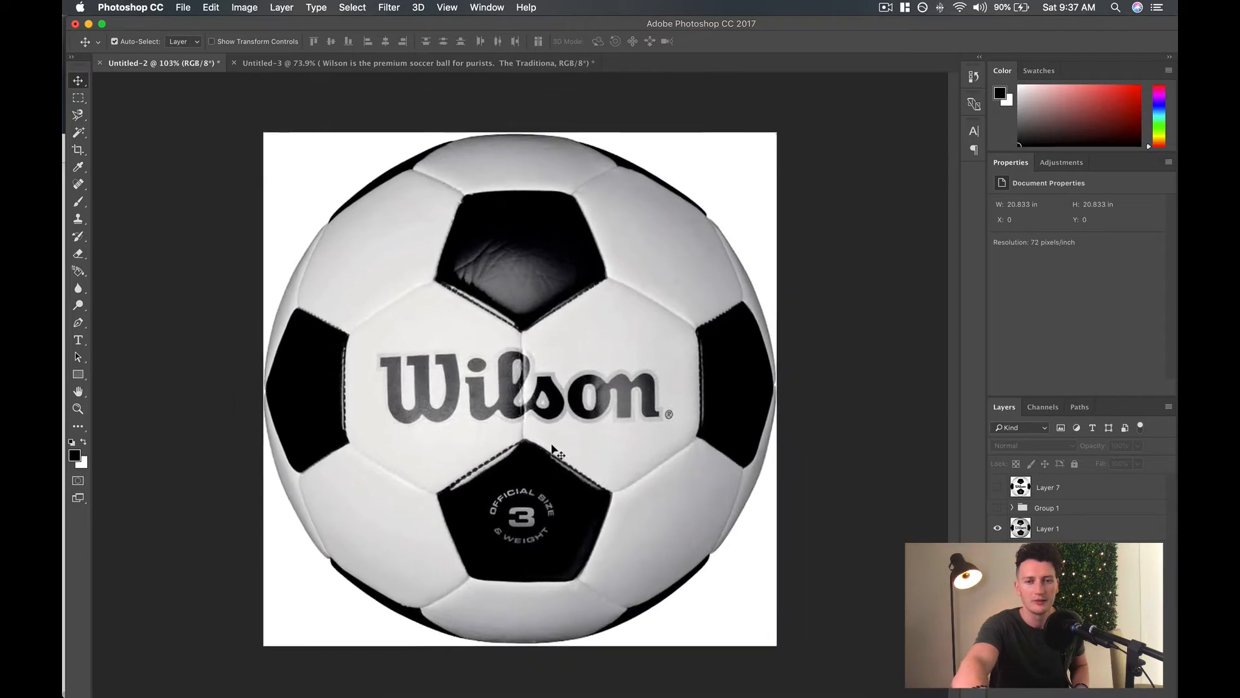
scroll(553, 450, "up", 1)
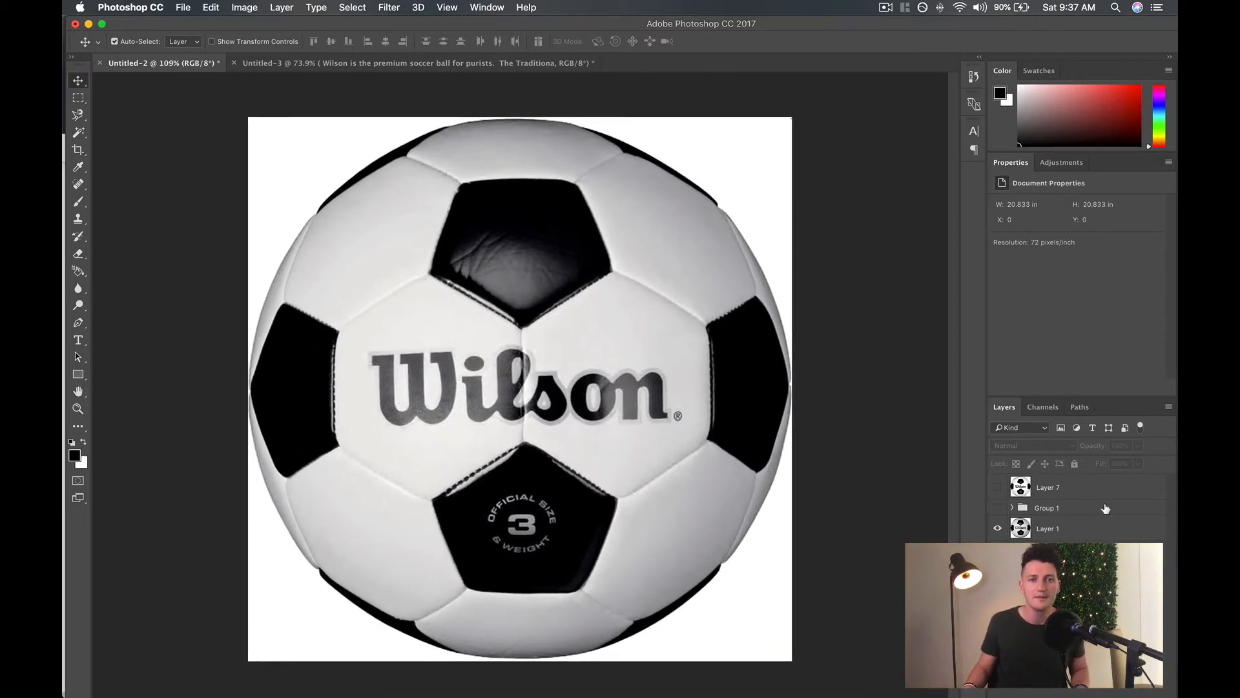
left_click(78, 97)
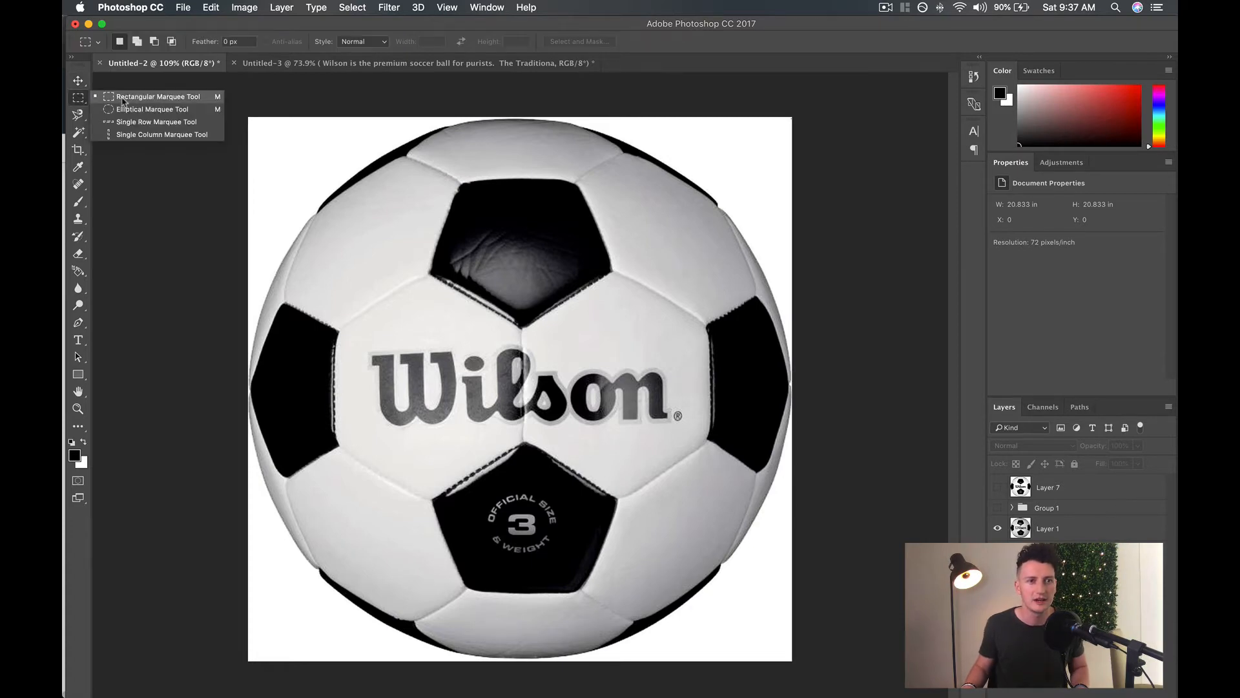
left_click(127, 99)
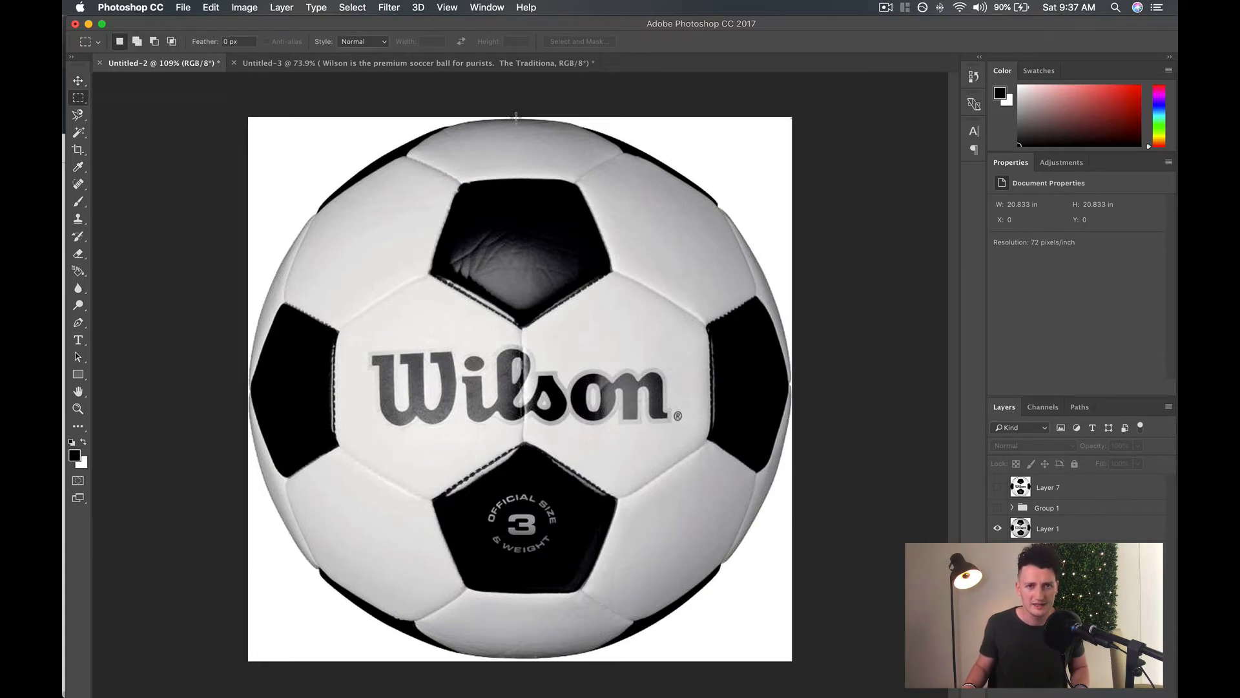
left_click_drag(516, 114, 523, 417)
left_click(79, 97)
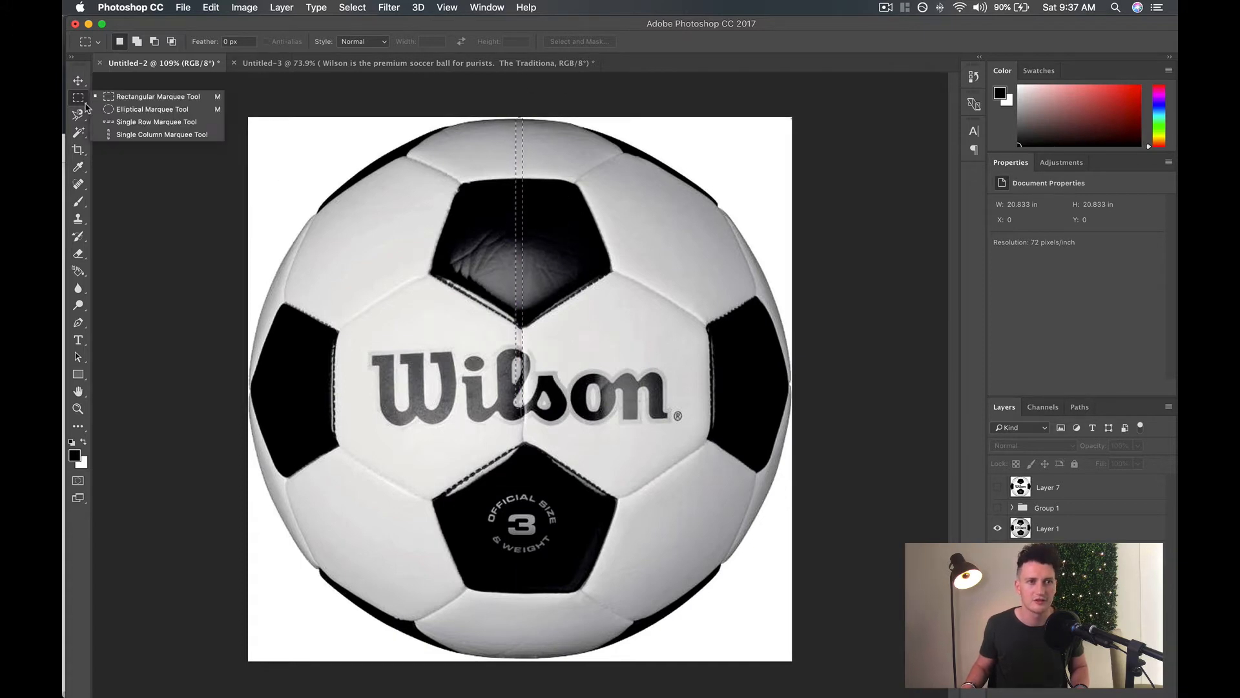
left_click(137, 99)
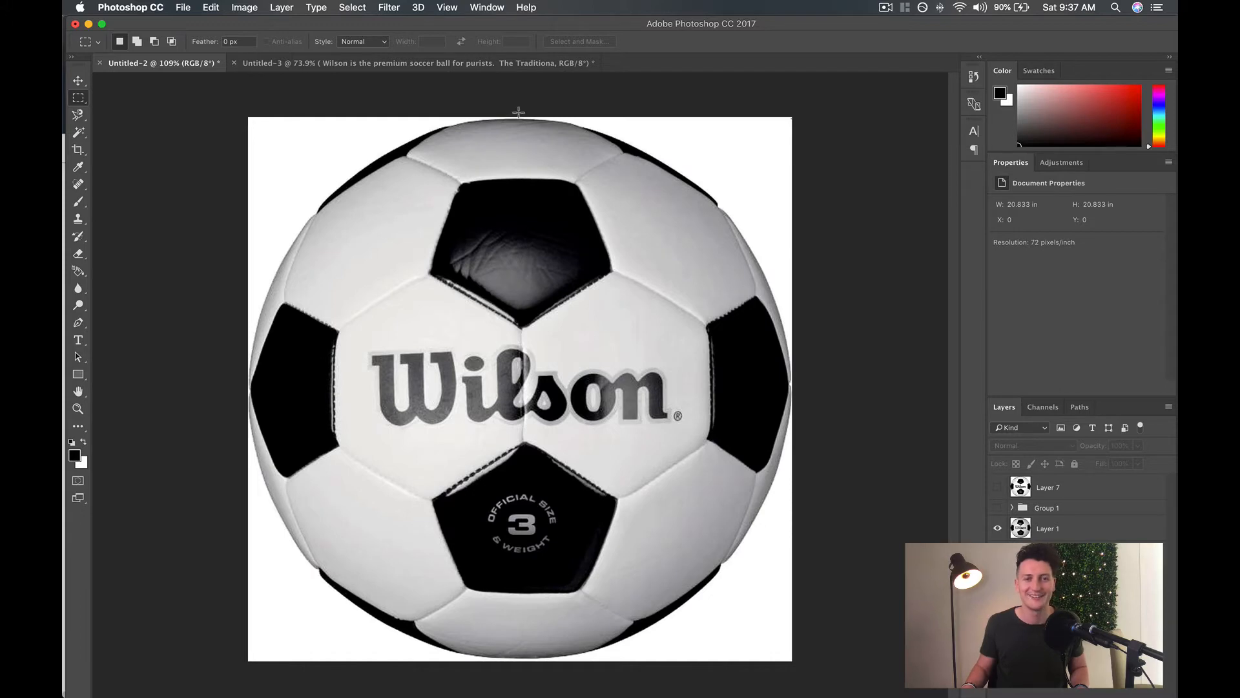
left_click_drag(512, 115, 525, 400)
key("super+d")
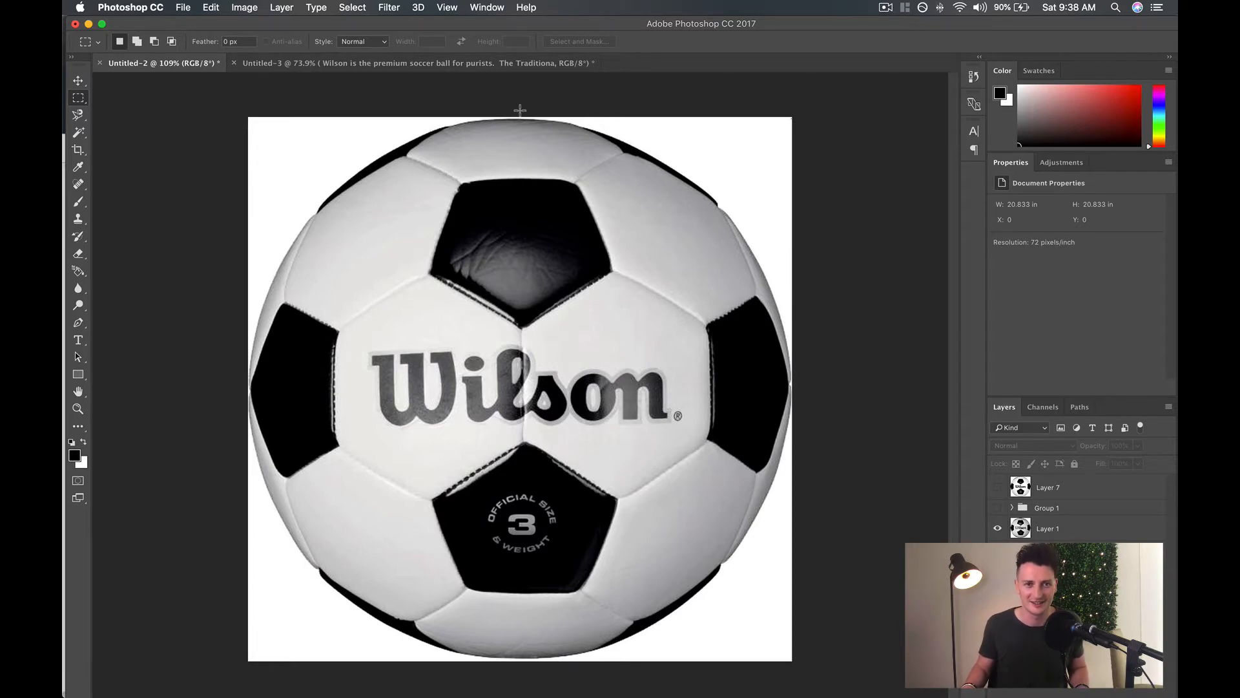
Select the right half of the original ball from its vertical centre line and copy it to a new layer.
left_click_drag(520, 111, 834, 671)
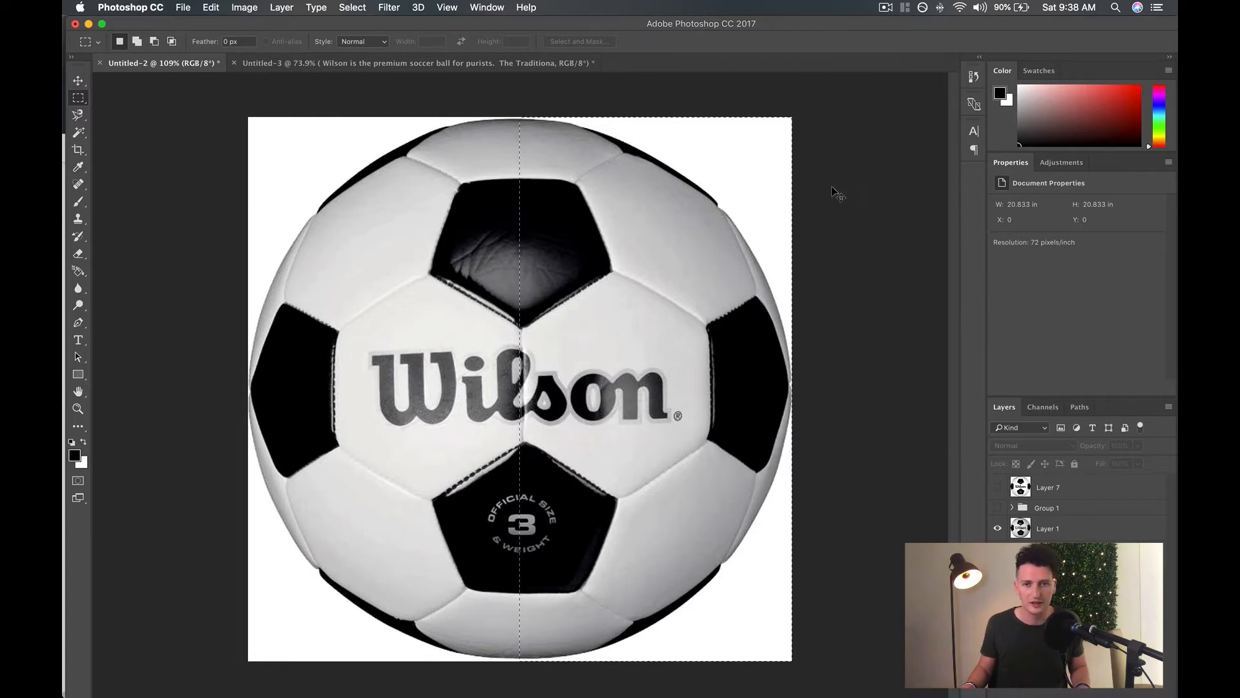
key("super+j")
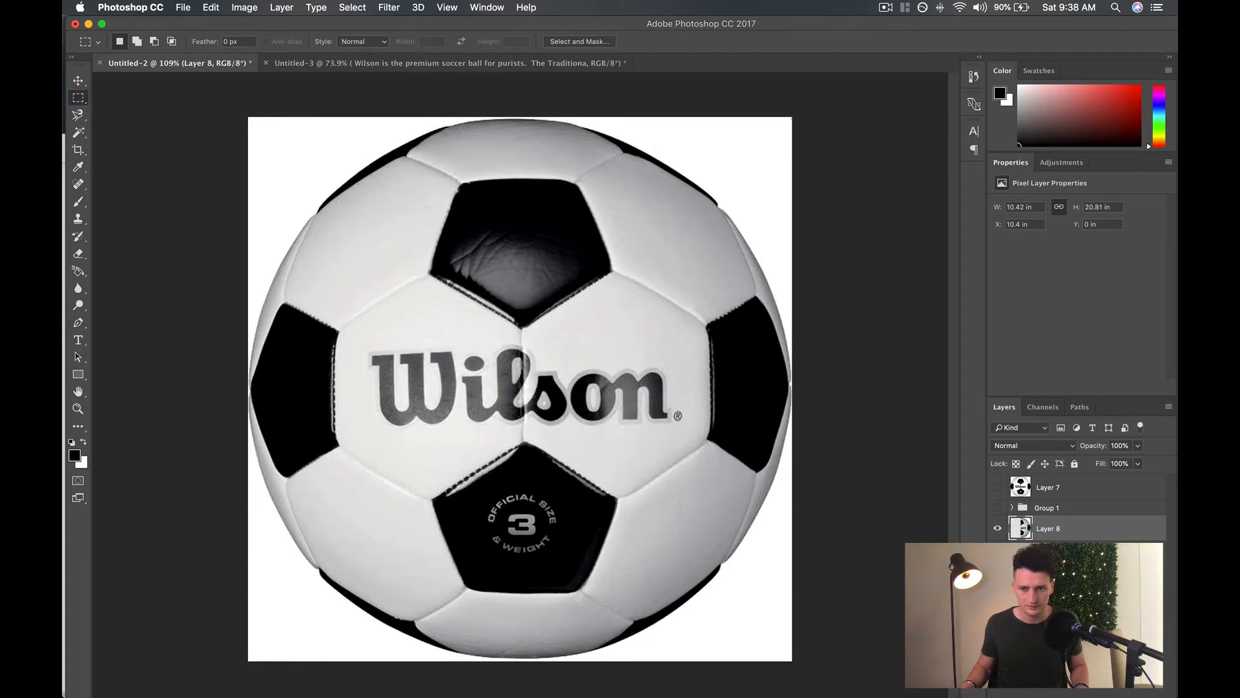
Undo the half-ball copy, then duplicate the original ball layer and cut its right half onto a new layer in place.
key("super+z")
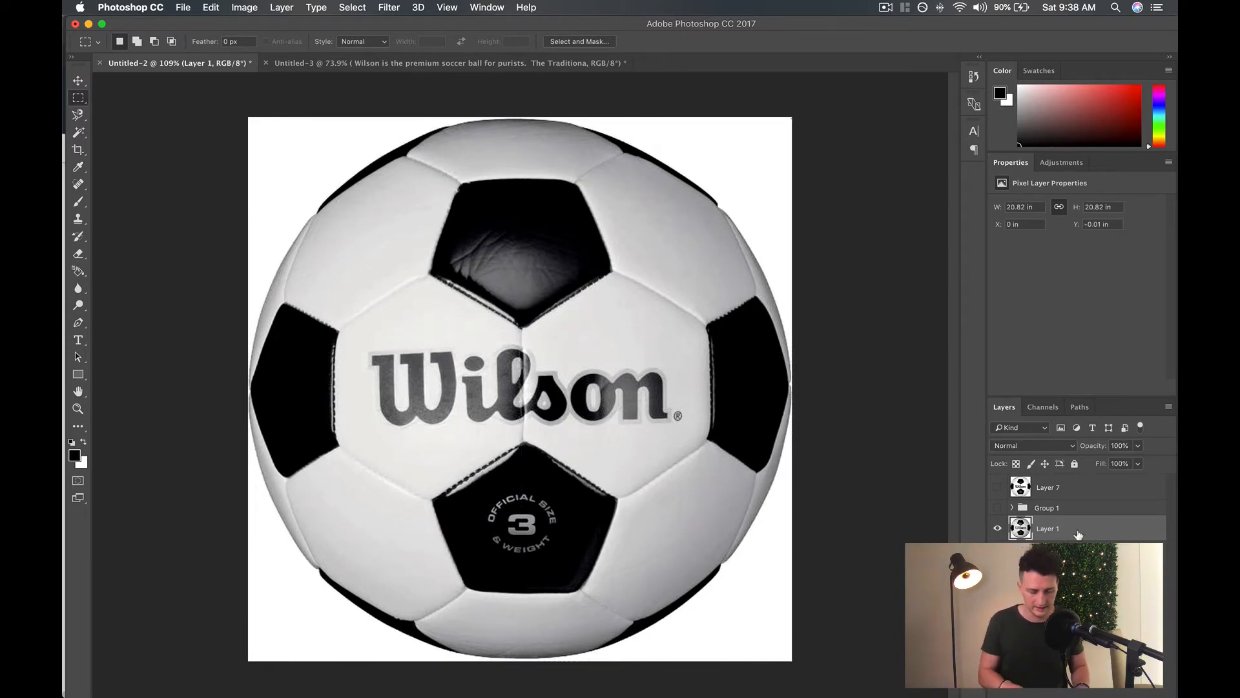
key("super+j")
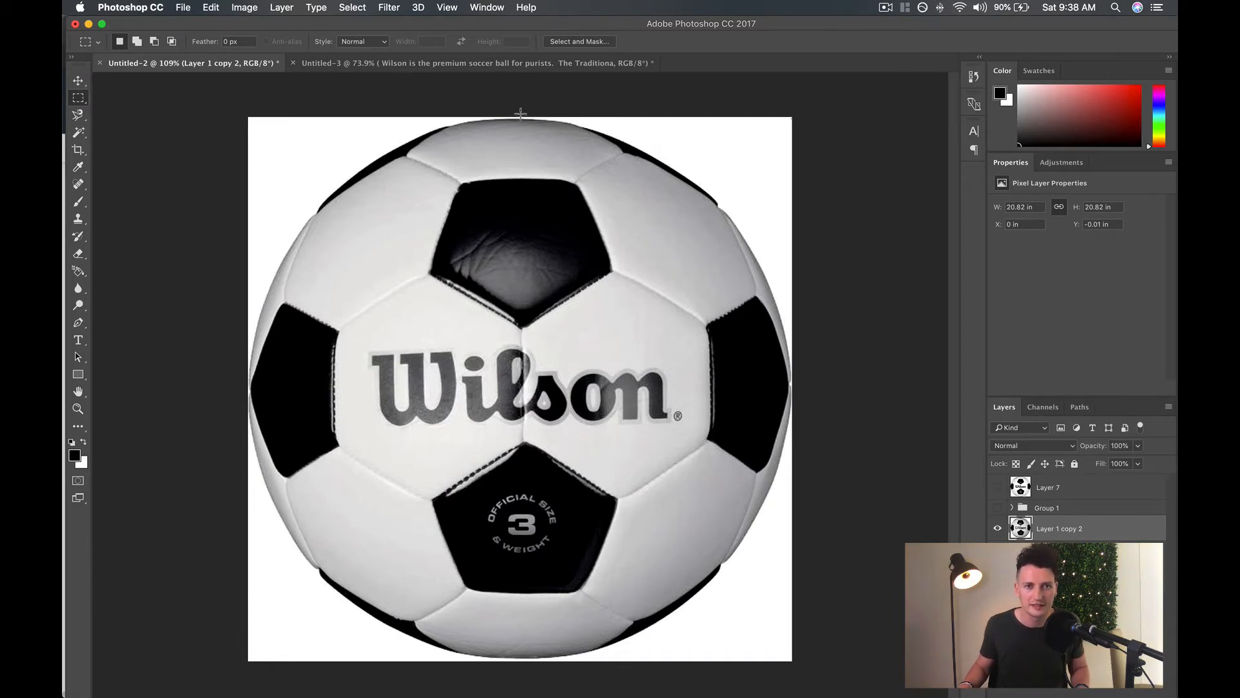
left_click_drag(521, 116, 794, 667)
key("Delete")
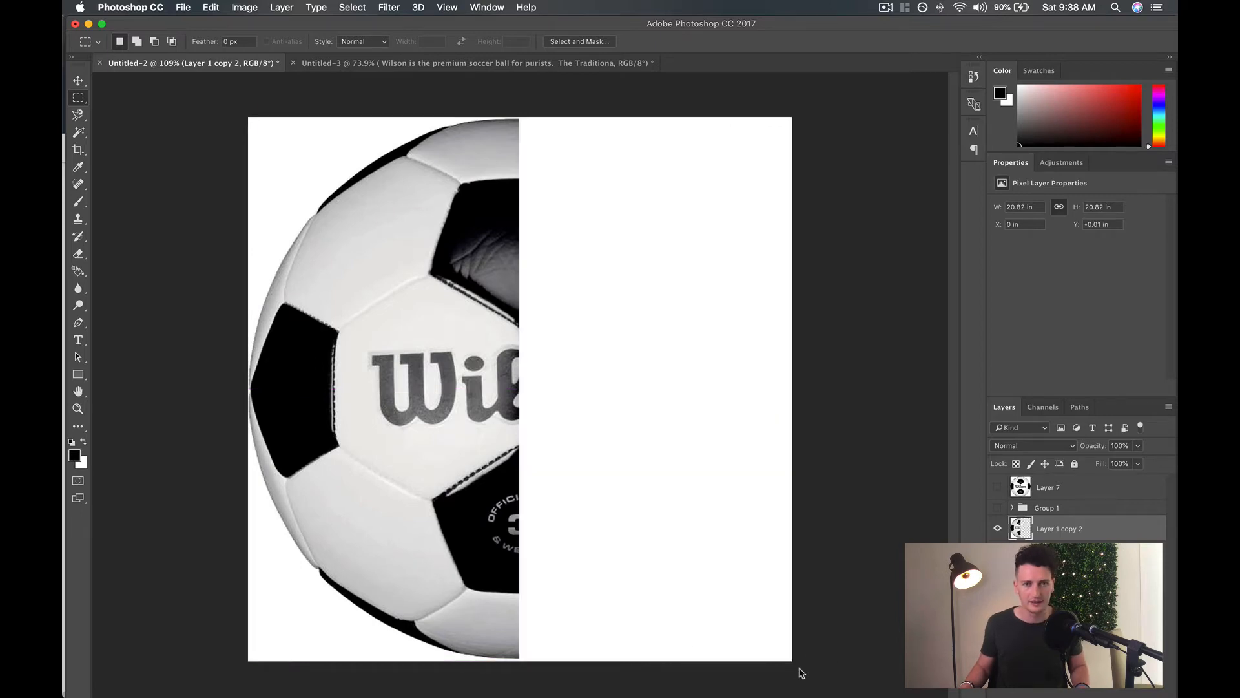
key("ctrl+shift+v")
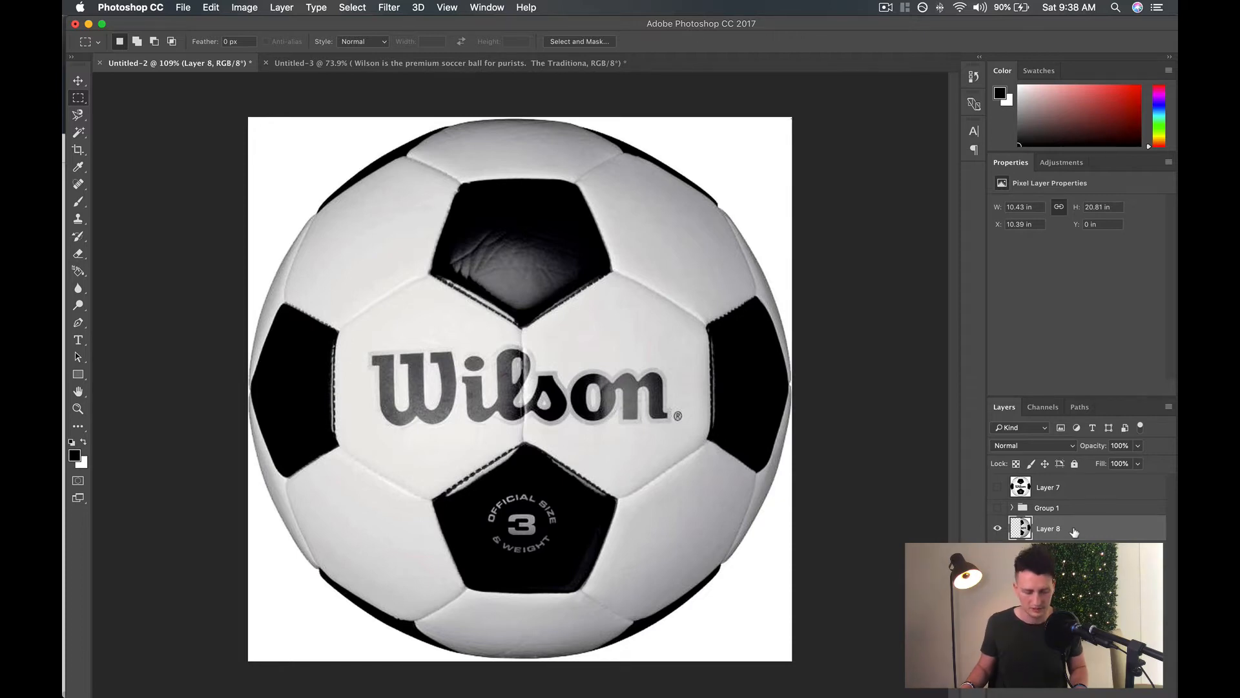
Duplicate the right-half layer and flip the duplicate horizontally.
key("super+j")
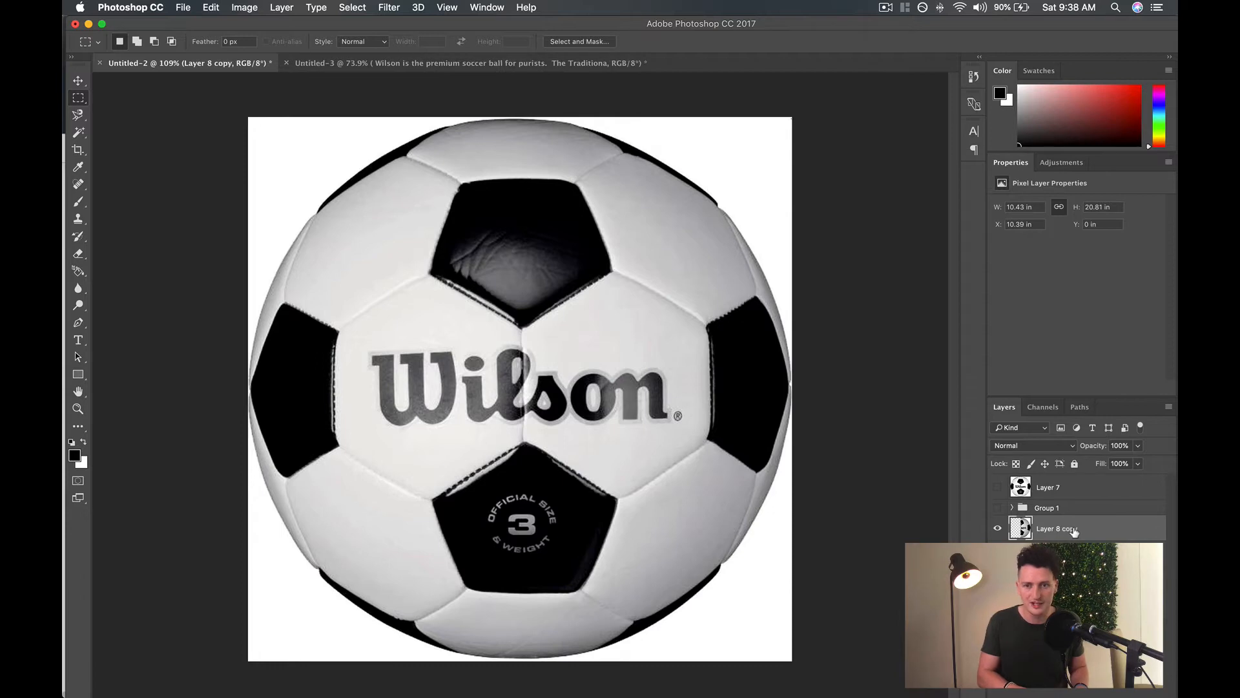
left_click(251, 12)
mouse_move(203, 13)
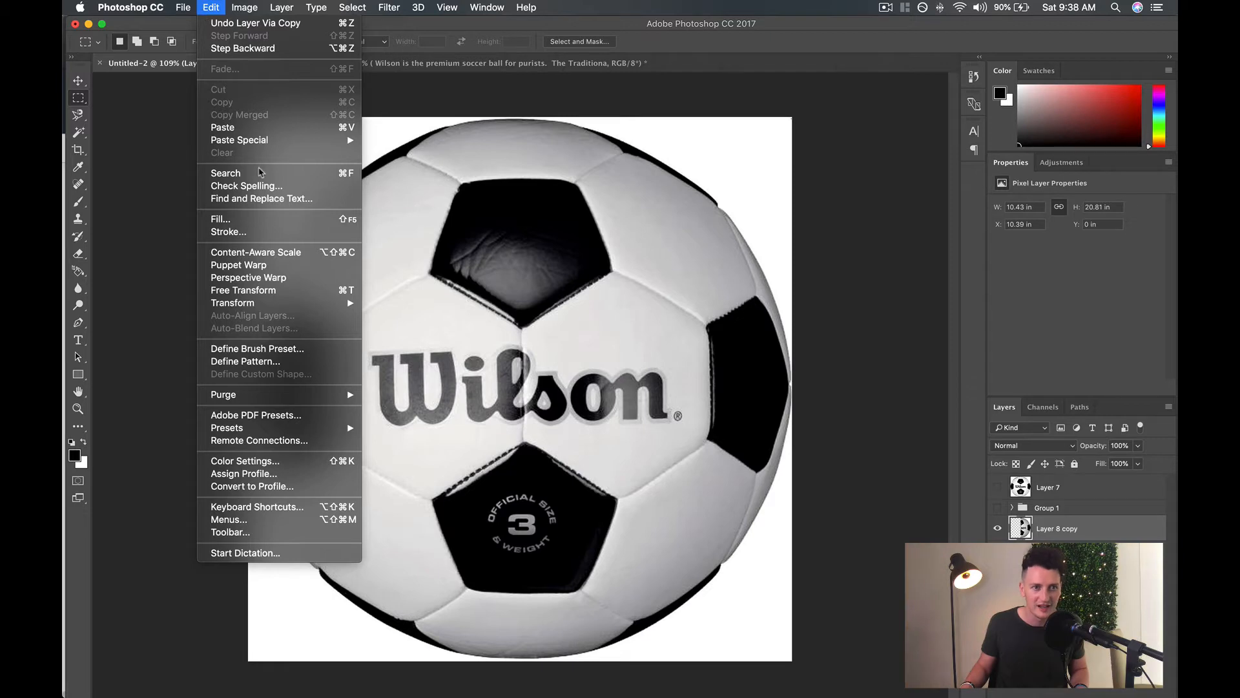
mouse_move(280, 307)
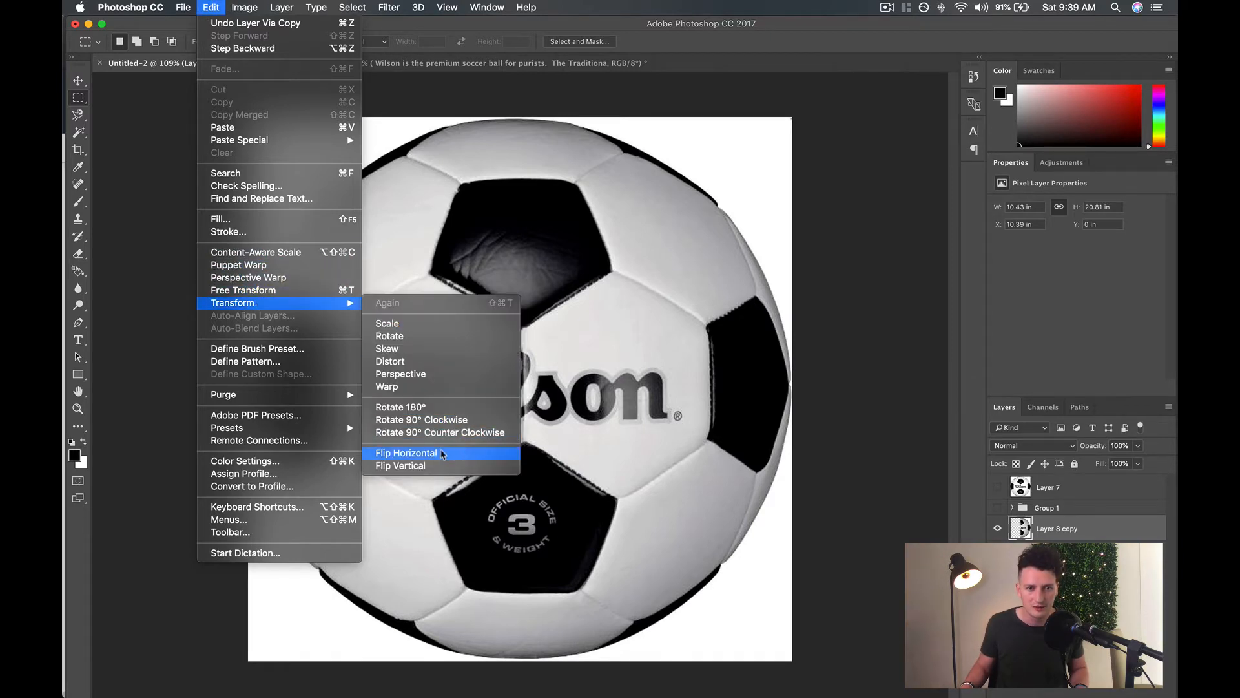
left_click(407, 454)
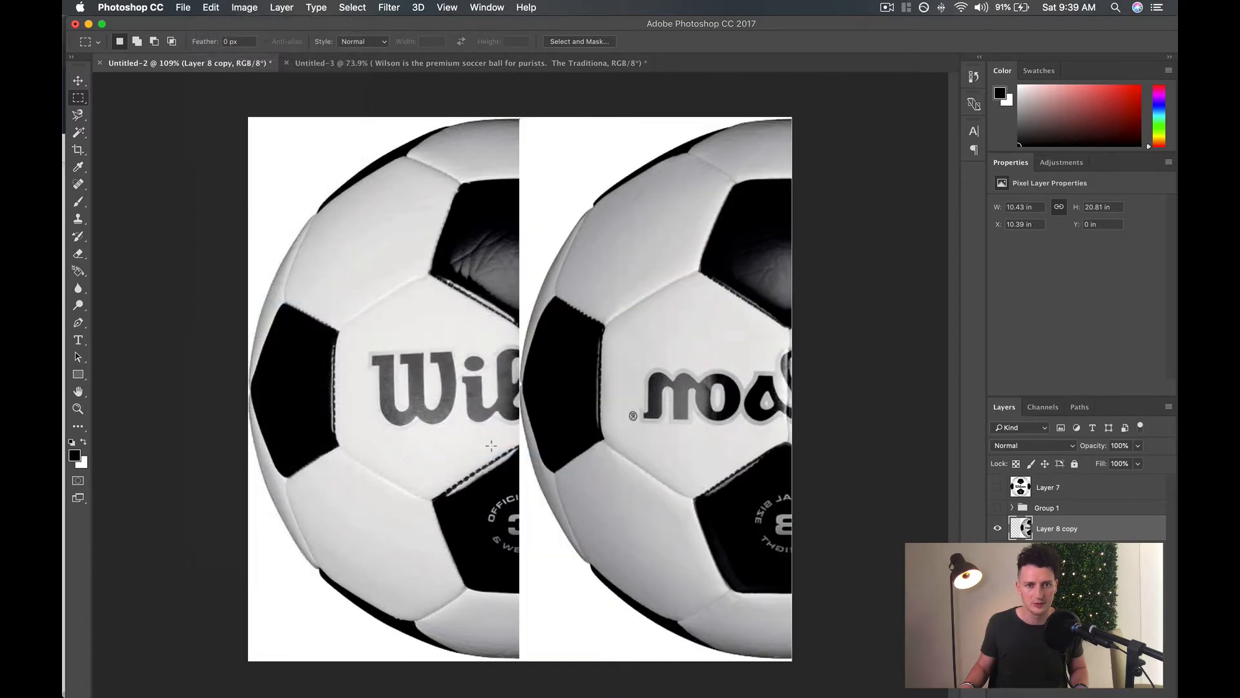
Move the flipped half to the left side of the ball and nudge it horizontally to meet the right half at the centre seam.
left_click(78, 80)
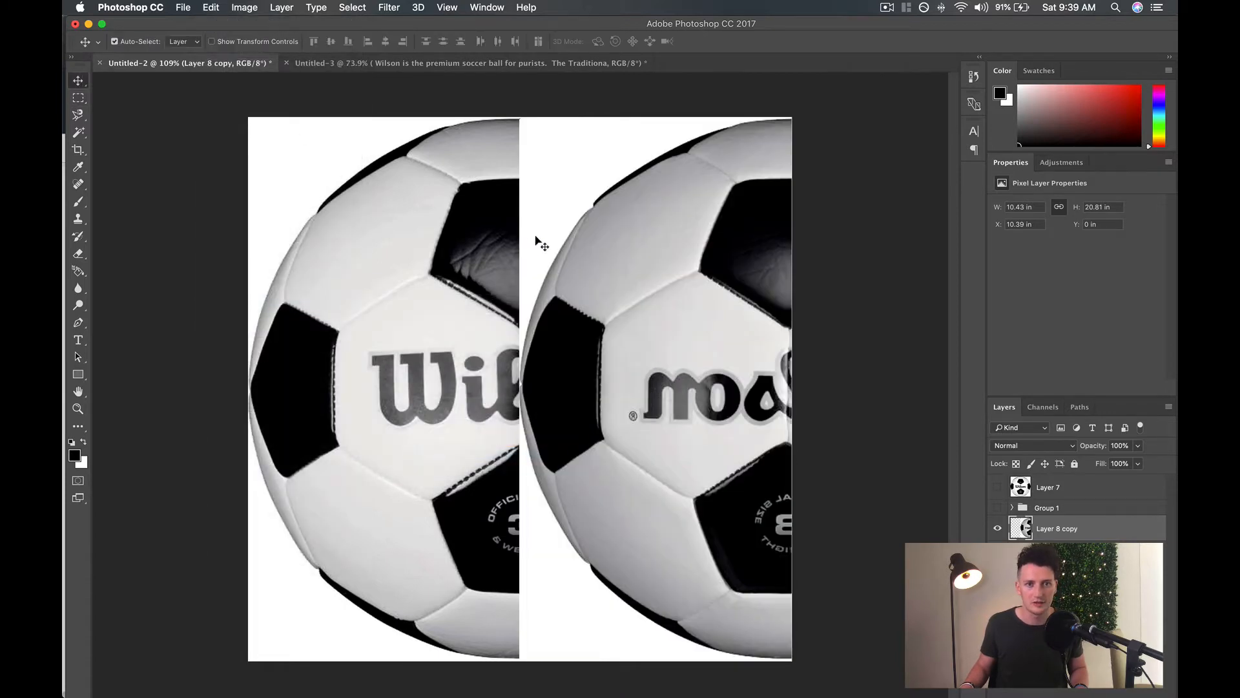
left_click_drag(613, 300, 355, 302)
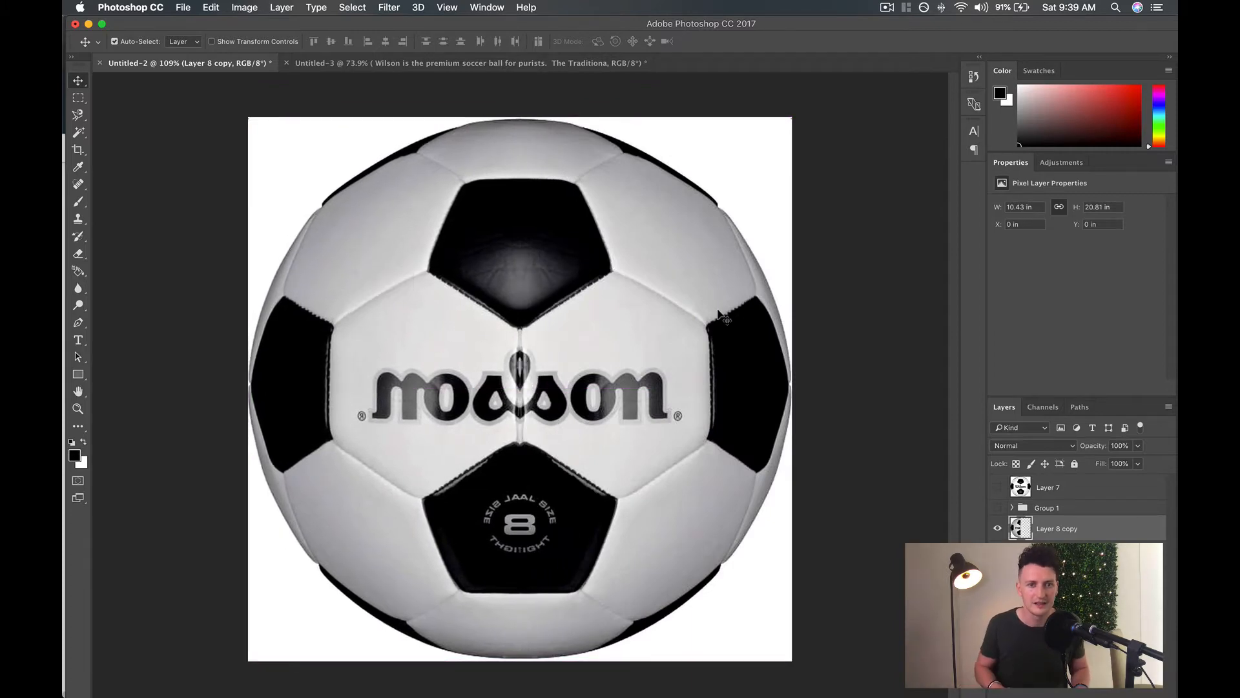
key("Right")
key("Right")
key("Right")
key("Right")
key("Right")
key("Right")
key("Right")
key("Right")
key("Right")
key("Right")
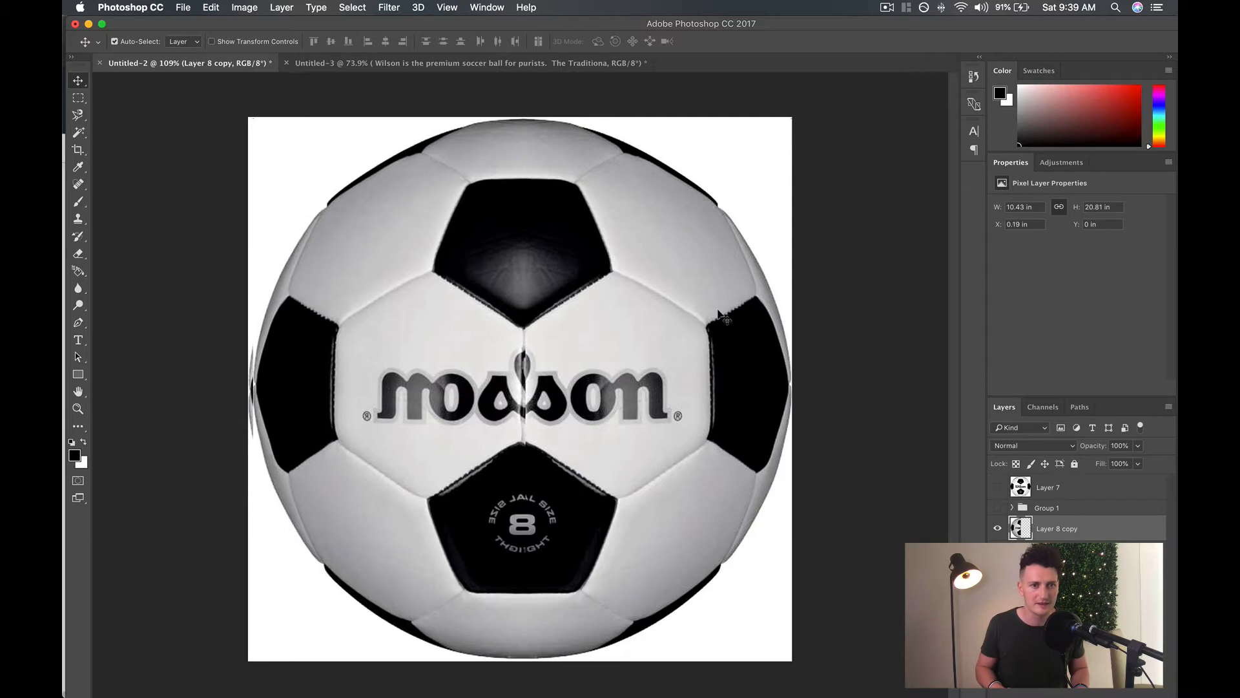
key("Left")
key("Left")
key("Left")
key("Left")
key("Left")
key("Left")
key("Left")
key("Left")
key("Left")
key("Left")
key("Left")
key("Left")
key("Left")
key("Left")
key("Left")
key("Left")
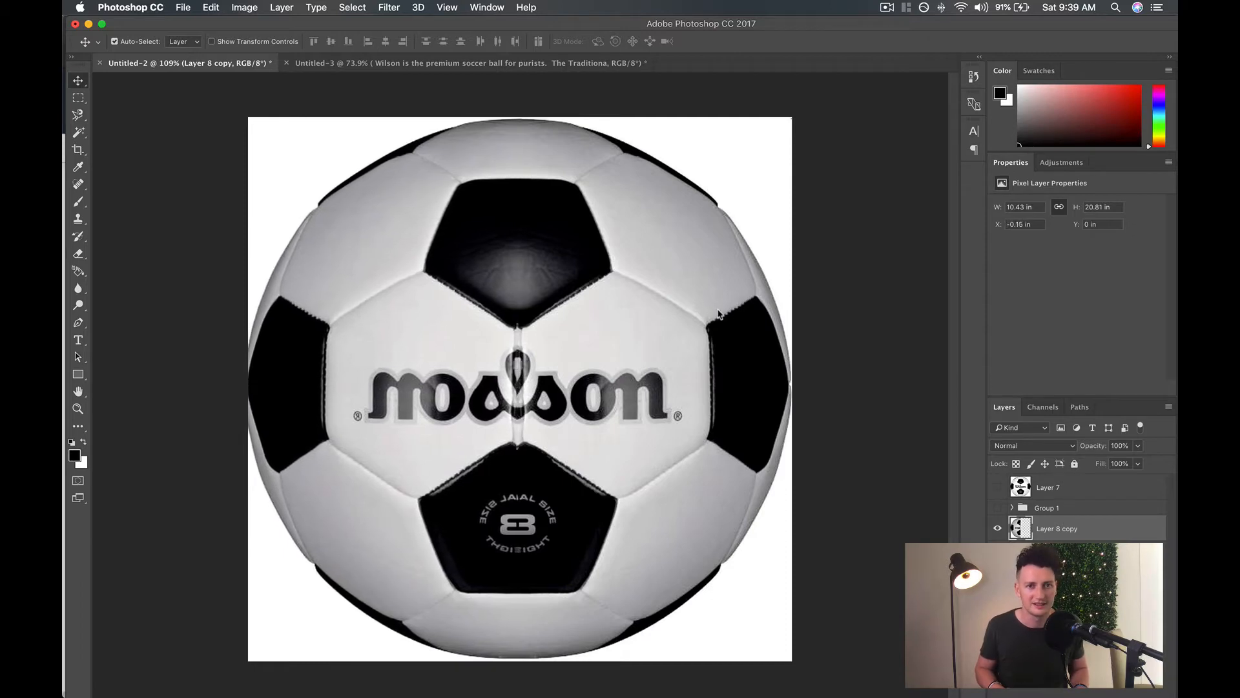
key("Right")
key("Right")
key("Right")
key("Right")
key("Right")
key("Right")
key("Right")
key("Right")
key("Right")
key("Right")
key("Right")
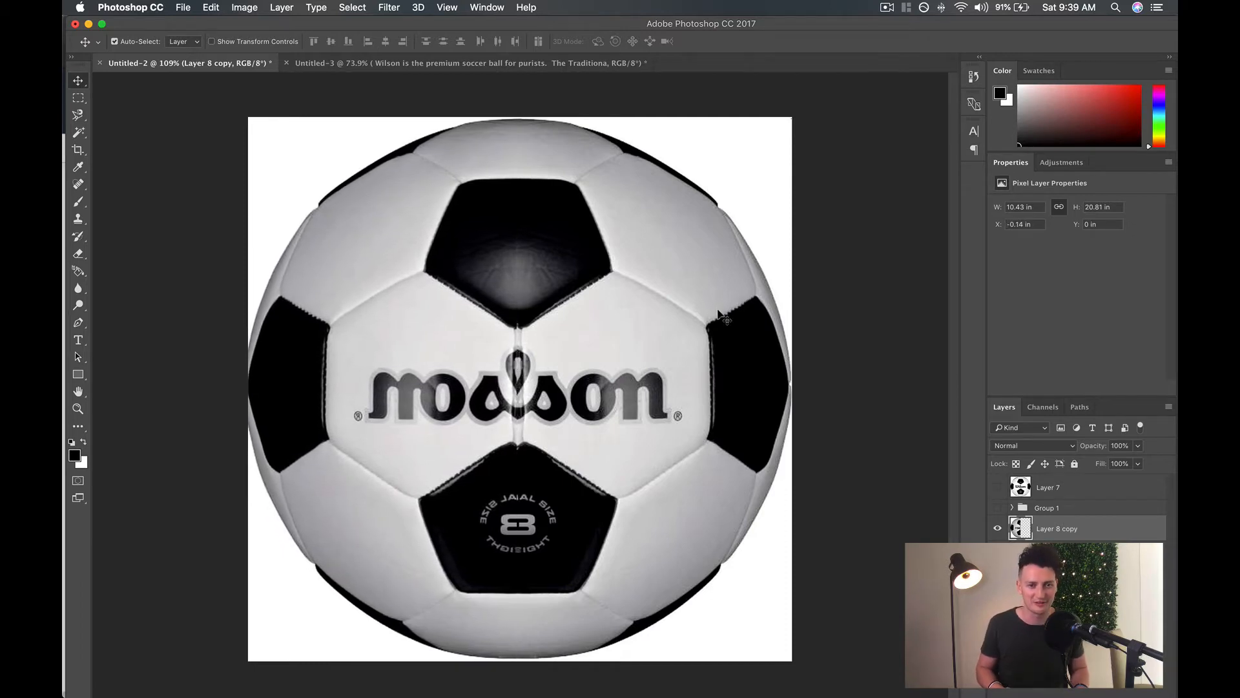
key("Right")
key("Right")
key("Right")
key("Right")
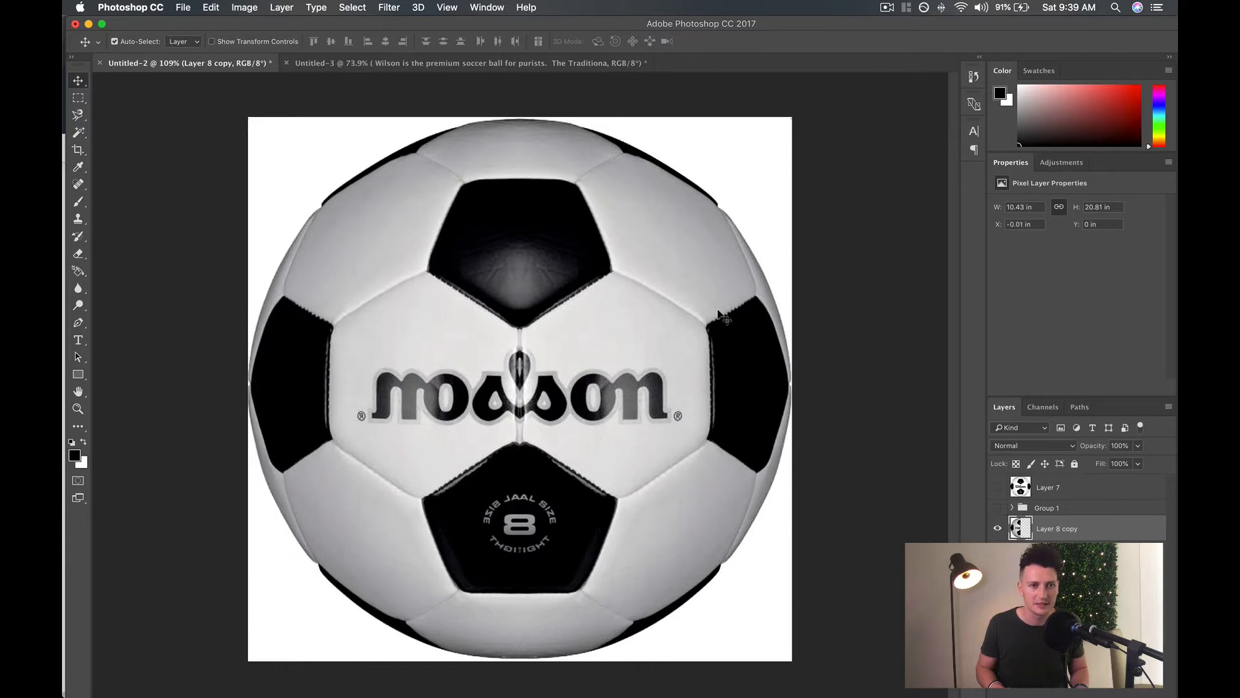
key("Right")
key("Right")
key("Right")
key("Right")
key("Right")
key("Right")
key("Right")
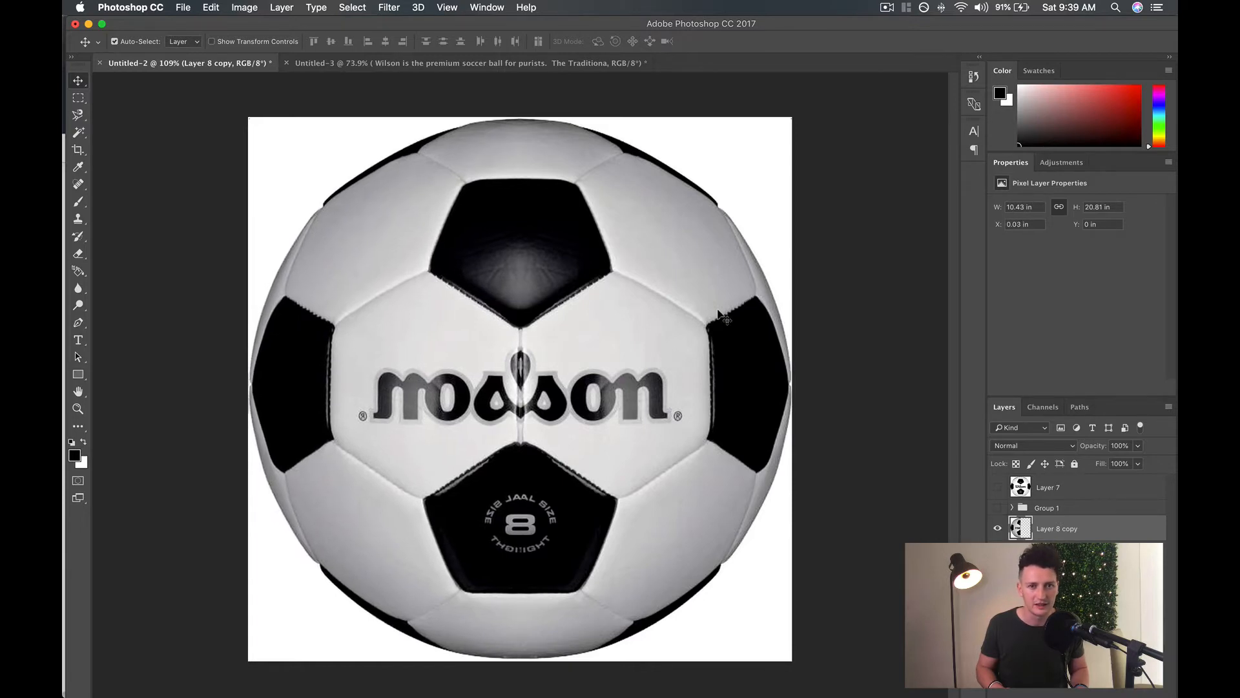
key("Right")
key("Right")
key("Right")
key("Right")
key("Right")
key("Right")
key("Right")
key("Right")
key("Right")
key("Right")
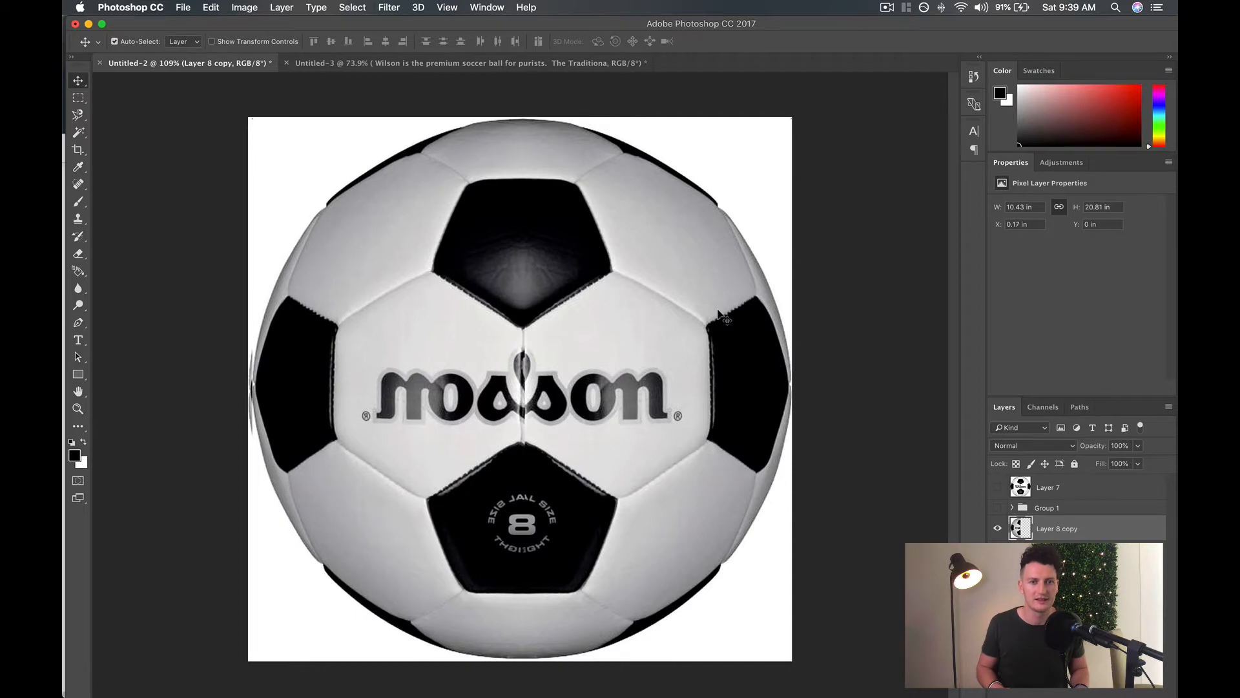
key("Right")
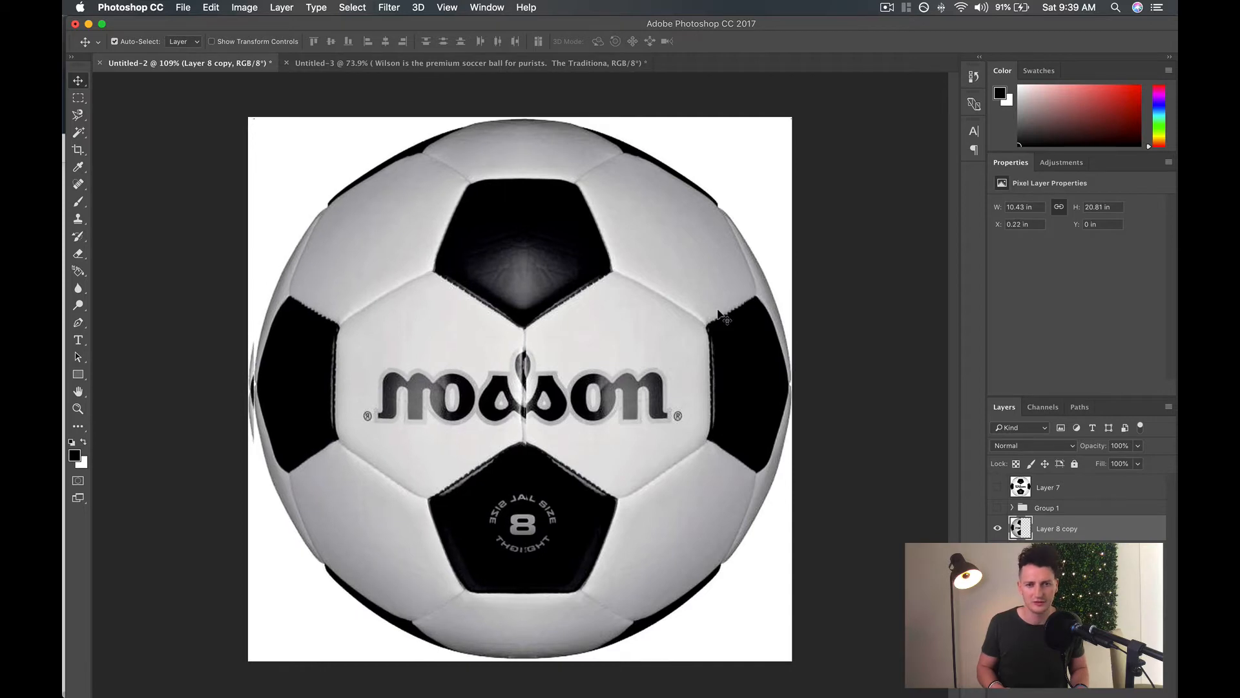
key("Right")
key("Right")
key("Right")
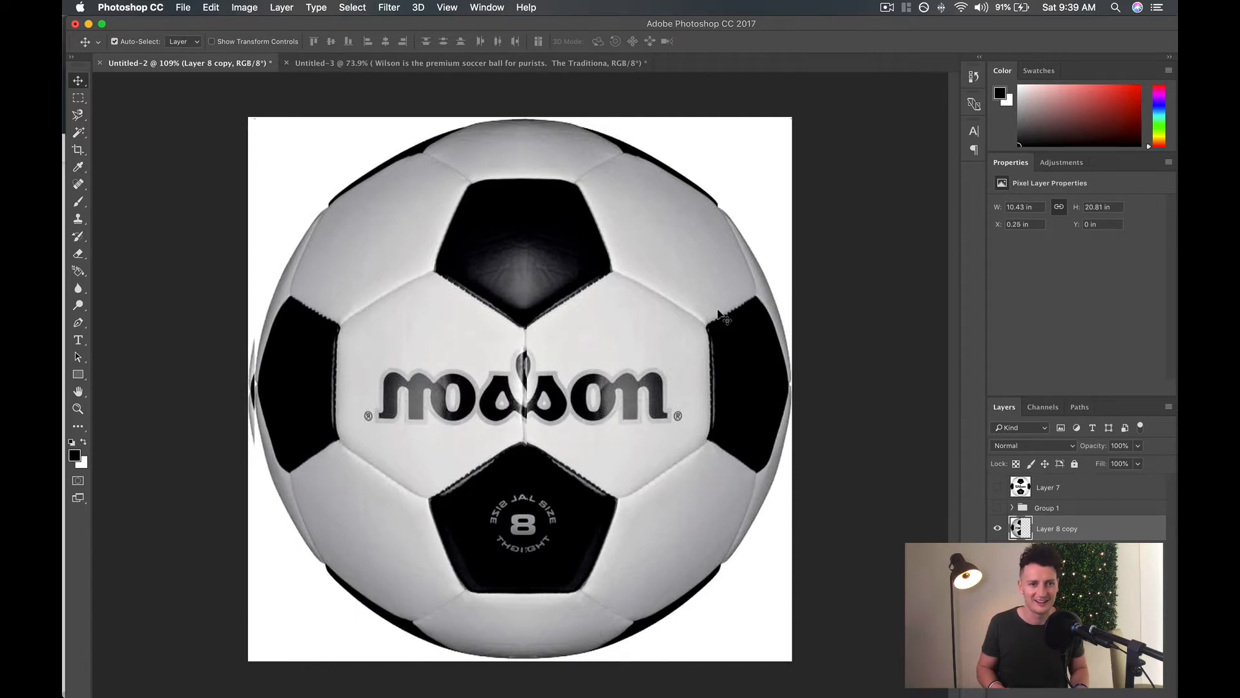
key("Left")
key("Left")
key("Left")
key("Left")
key("Left")
key("Left")
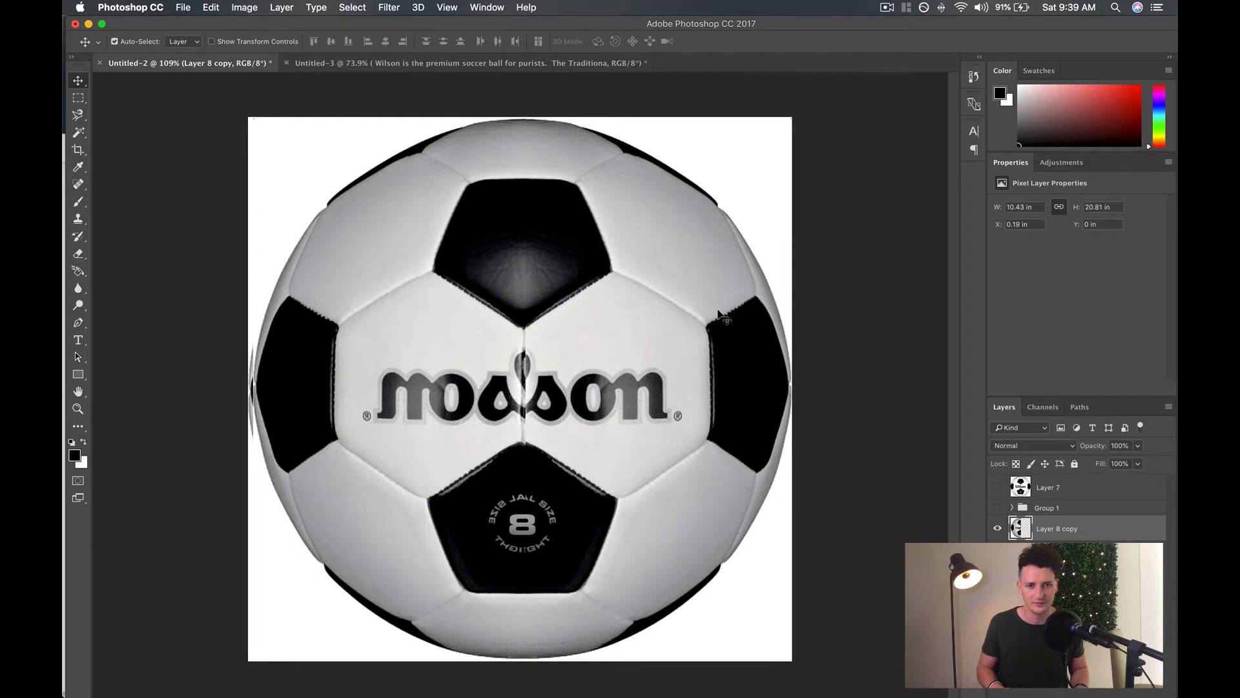
key("Left")
key("Left")
key("Left")
key("Left")
key("Left")
key("Left")
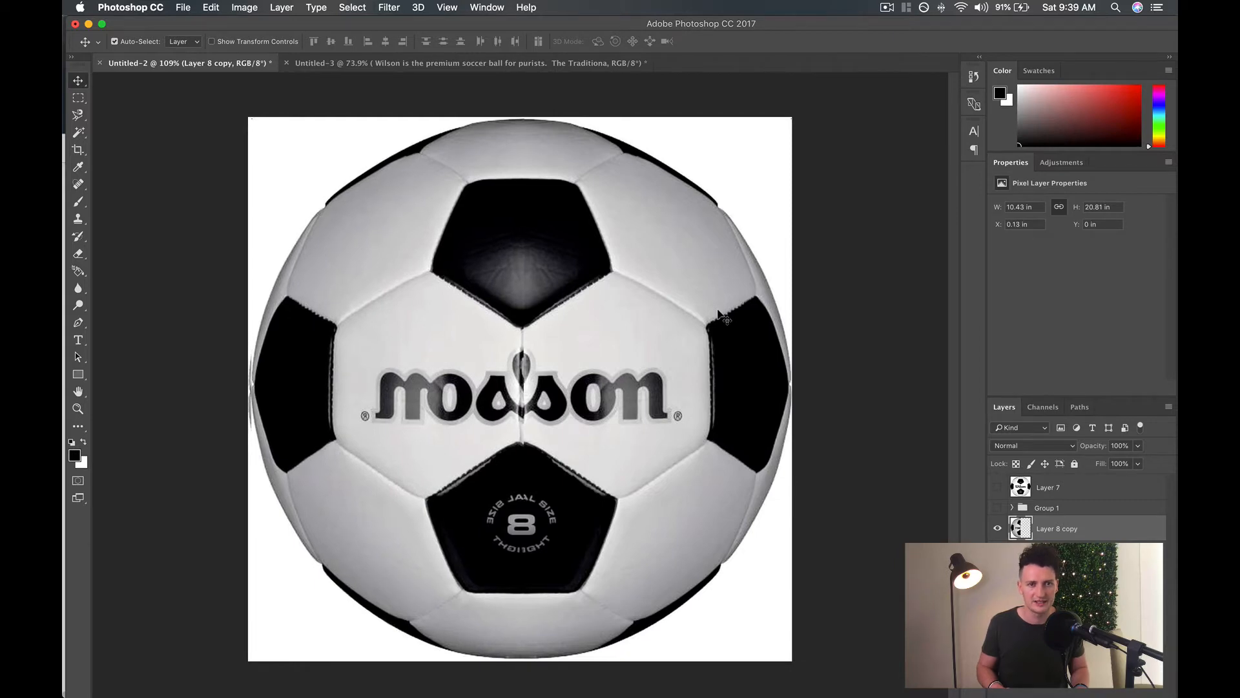
key("Right")
key("Right")
key("Right")
key("Right")
key("Right")
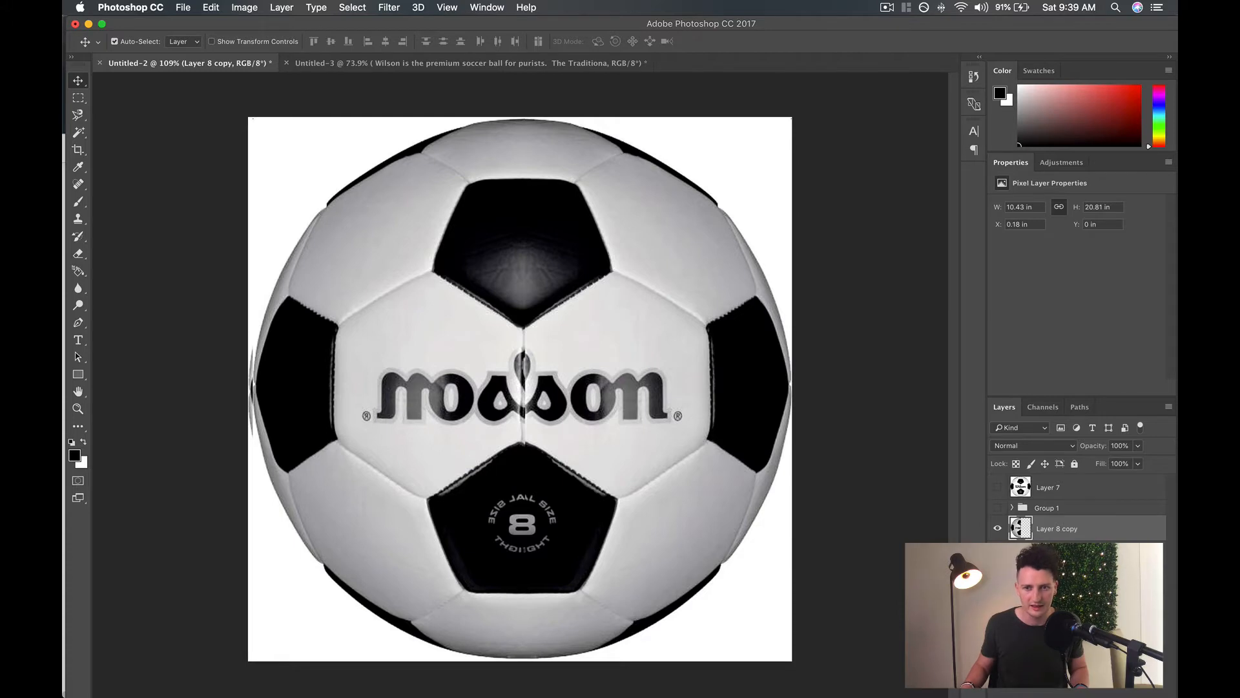
Hide the original ball beneath the halves and fine-tune the flipped half's horizontal position to X 0.14 in.
left_click(997, 583)
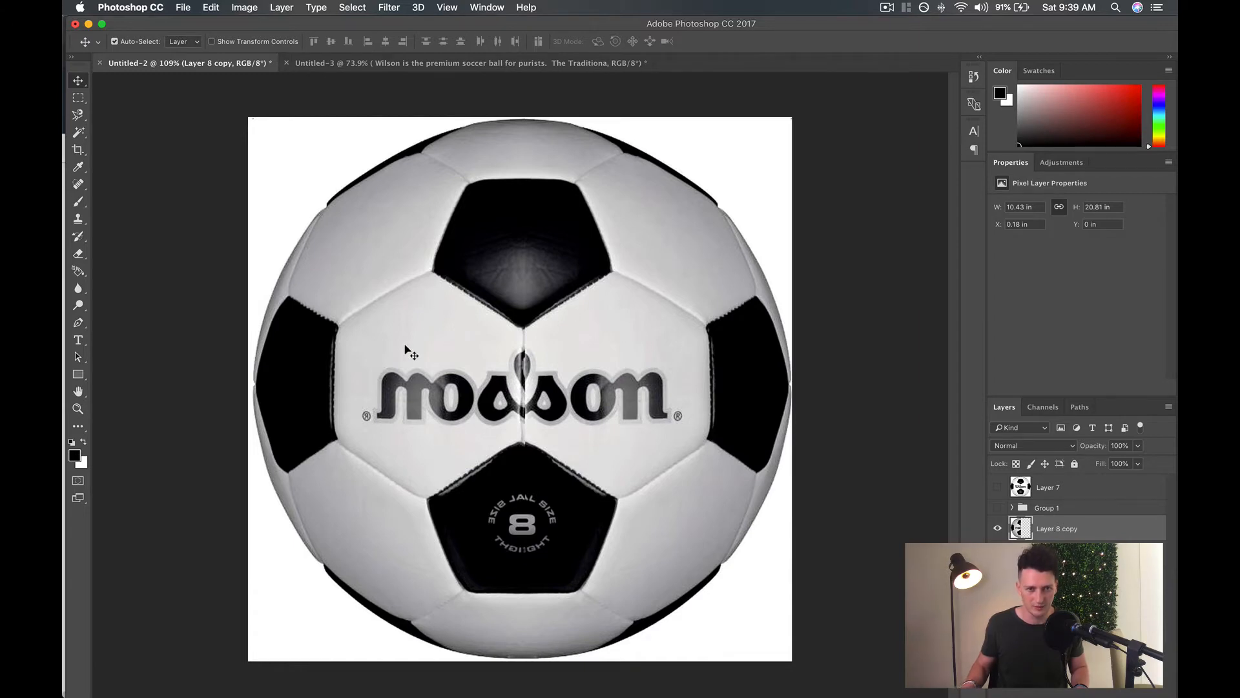
key("Left")
key("Right")
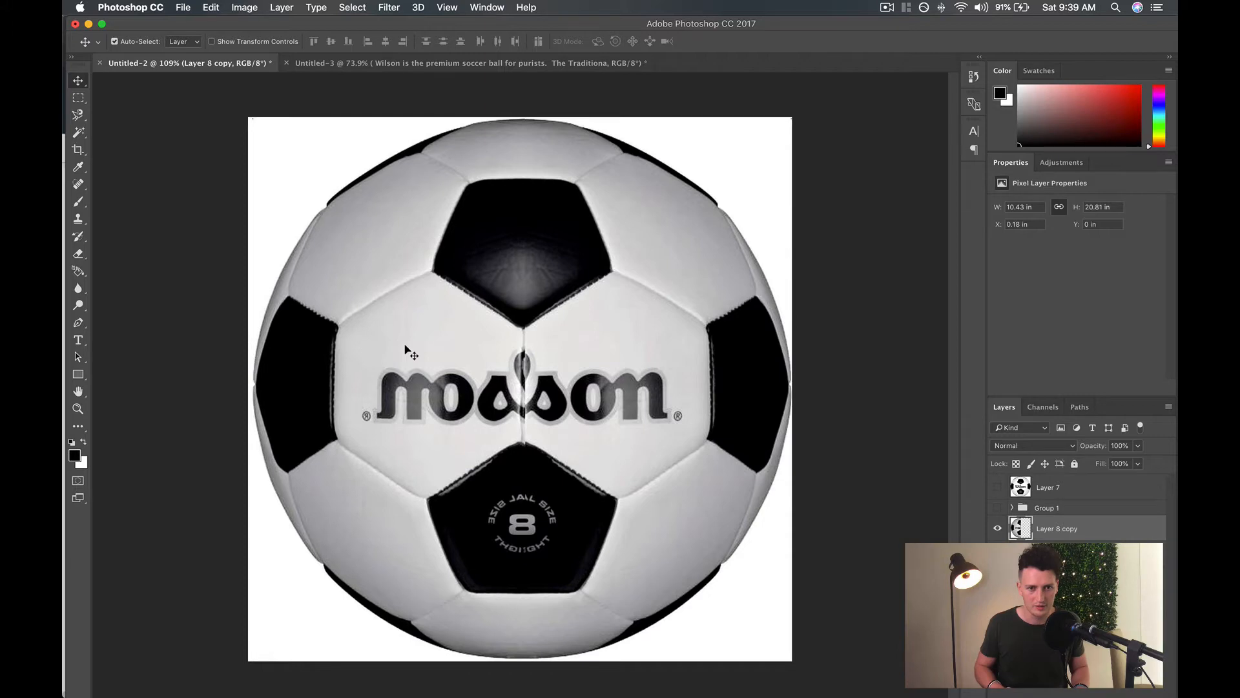
key("Left")
key("Left")
key("Left")
key("Left")
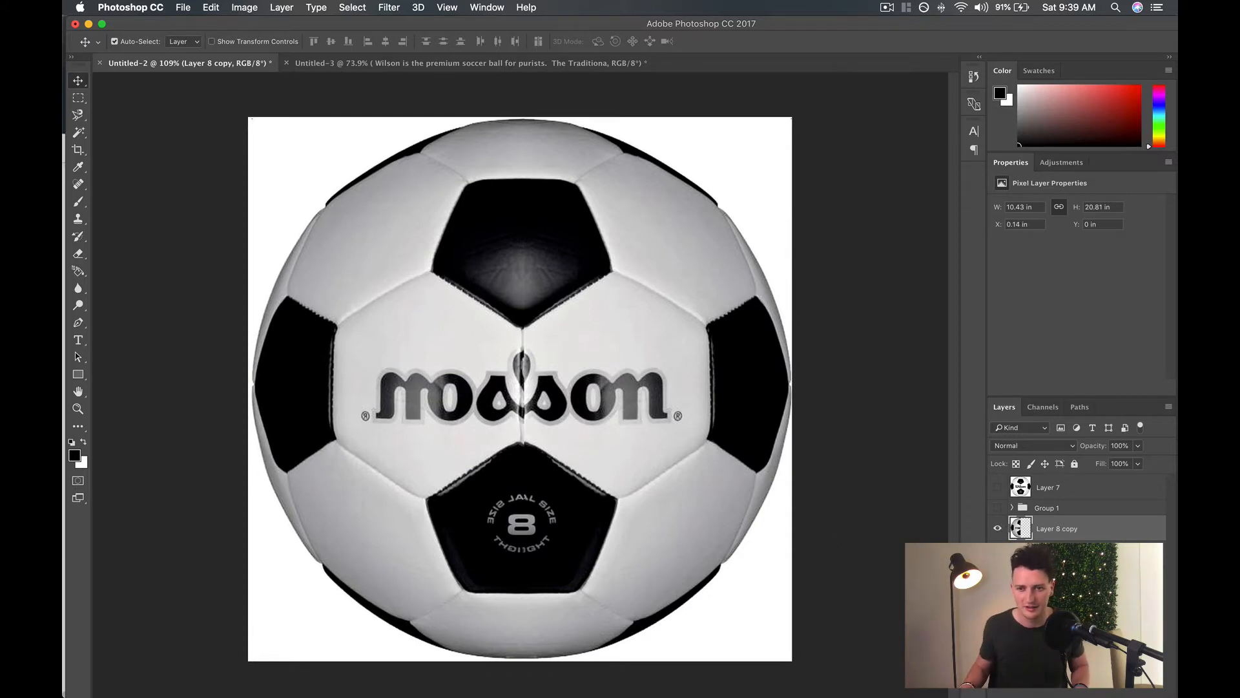
Combine the two half-ball layers into one smart object and rasterize it.
left_click(1091, 553, "shift")
right_click(1095, 531)
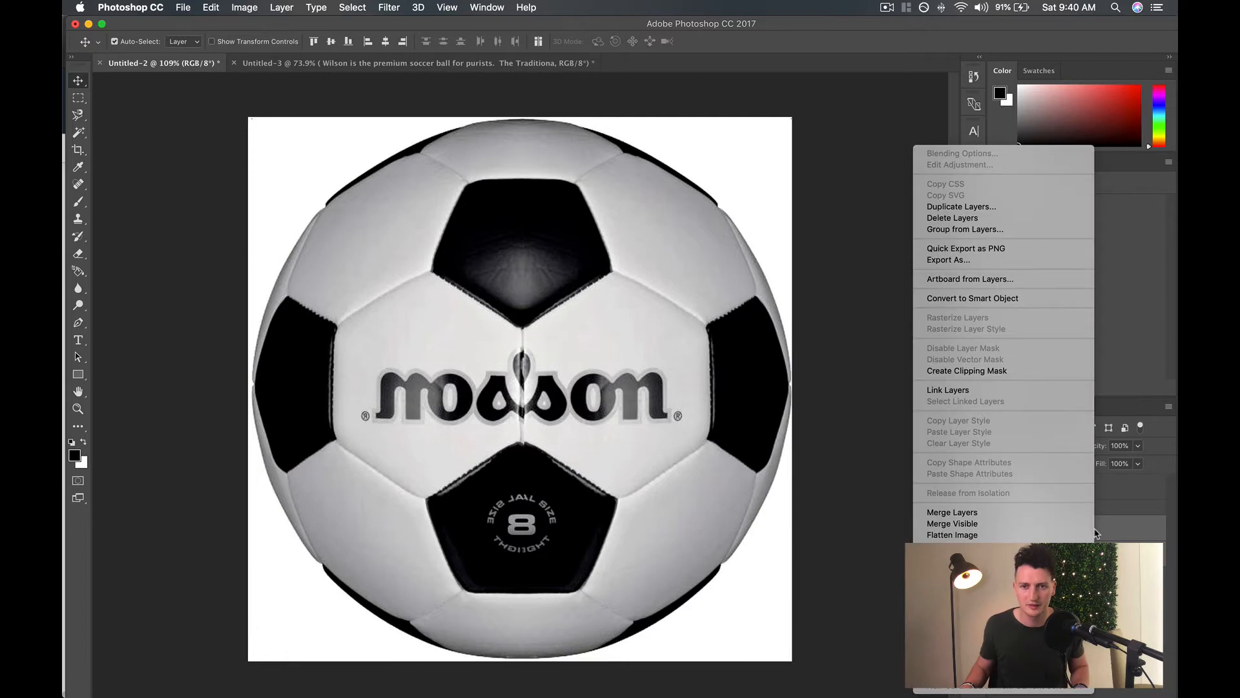
left_click(1013, 300)
right_click(1100, 532)
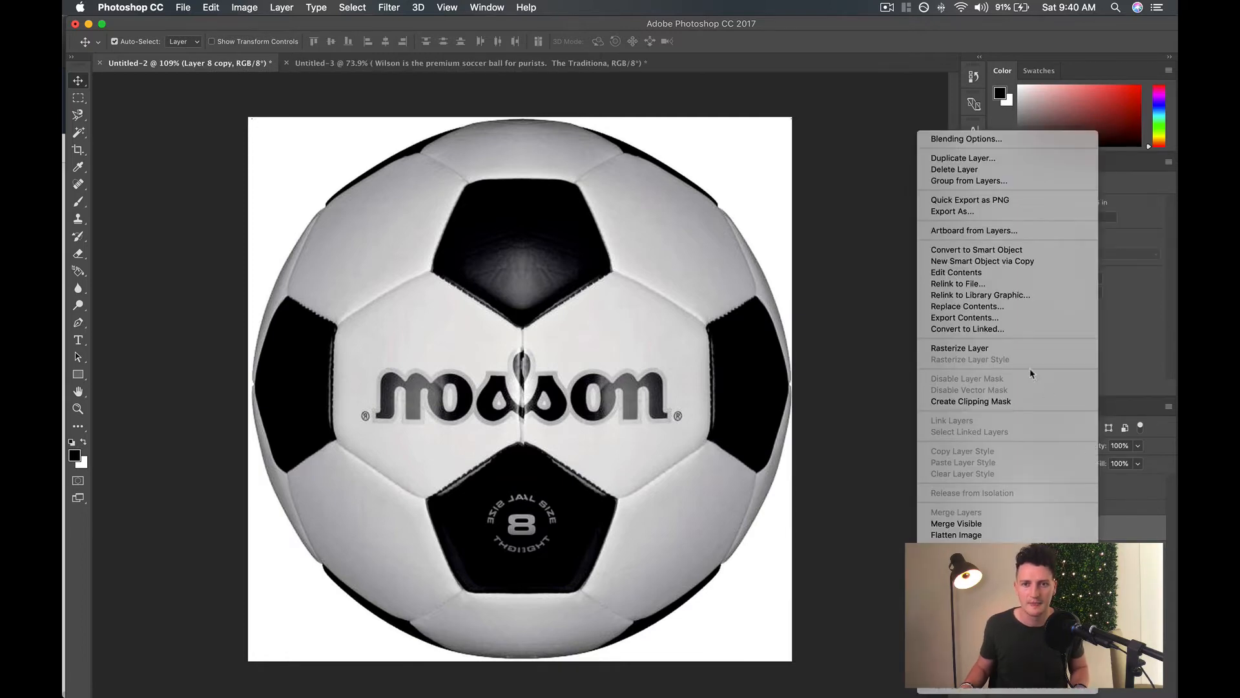
left_click(1007, 348)
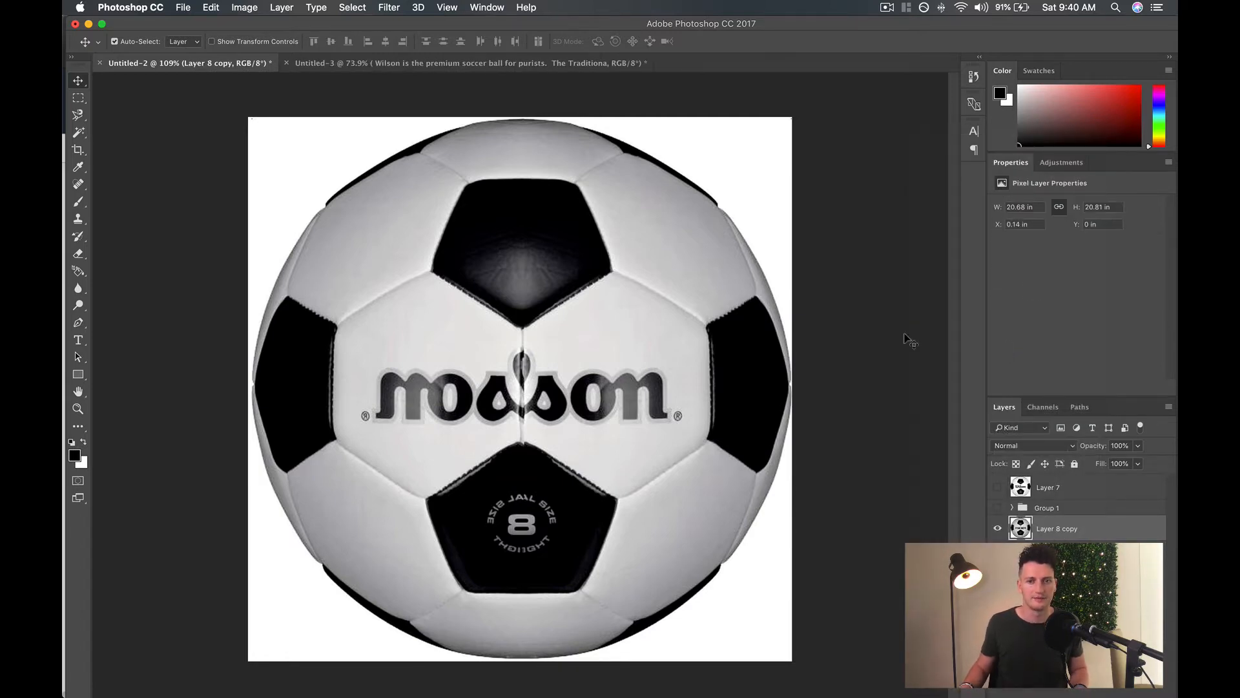
Compare the mirrored ball with the original photo by toggling layer visibility, leaving the mirrored version shown.
left_click(998, 529)
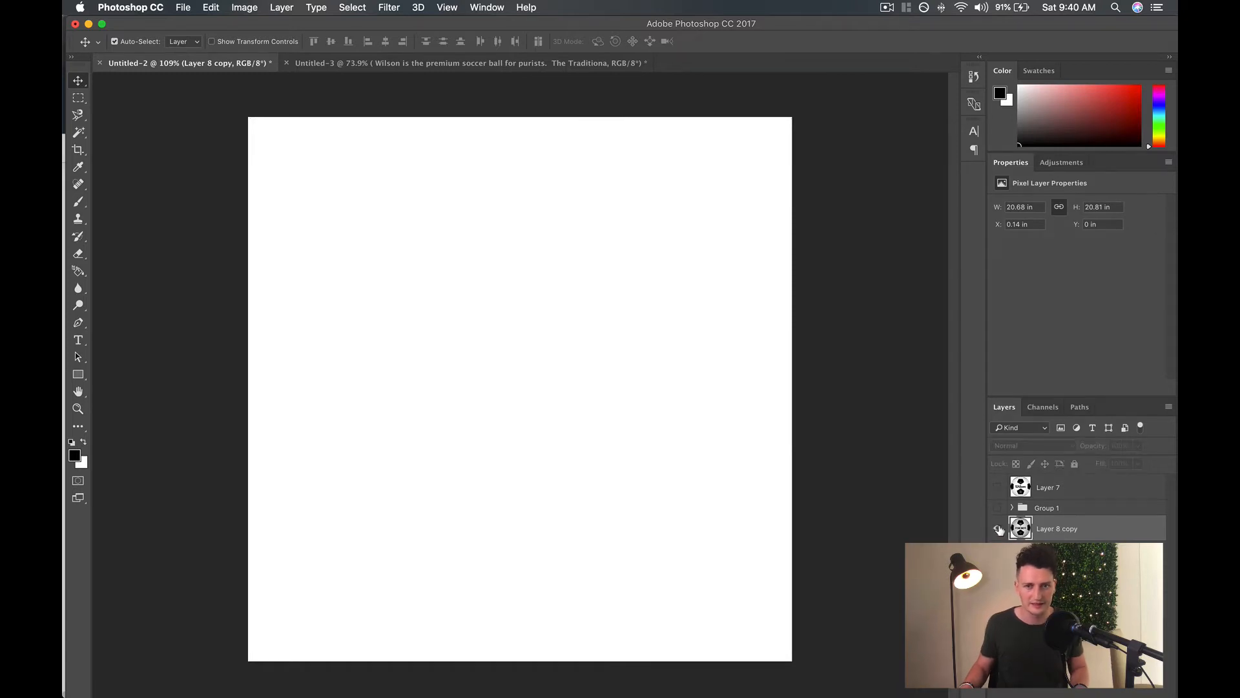
left_click(998, 528)
left_click(996, 528)
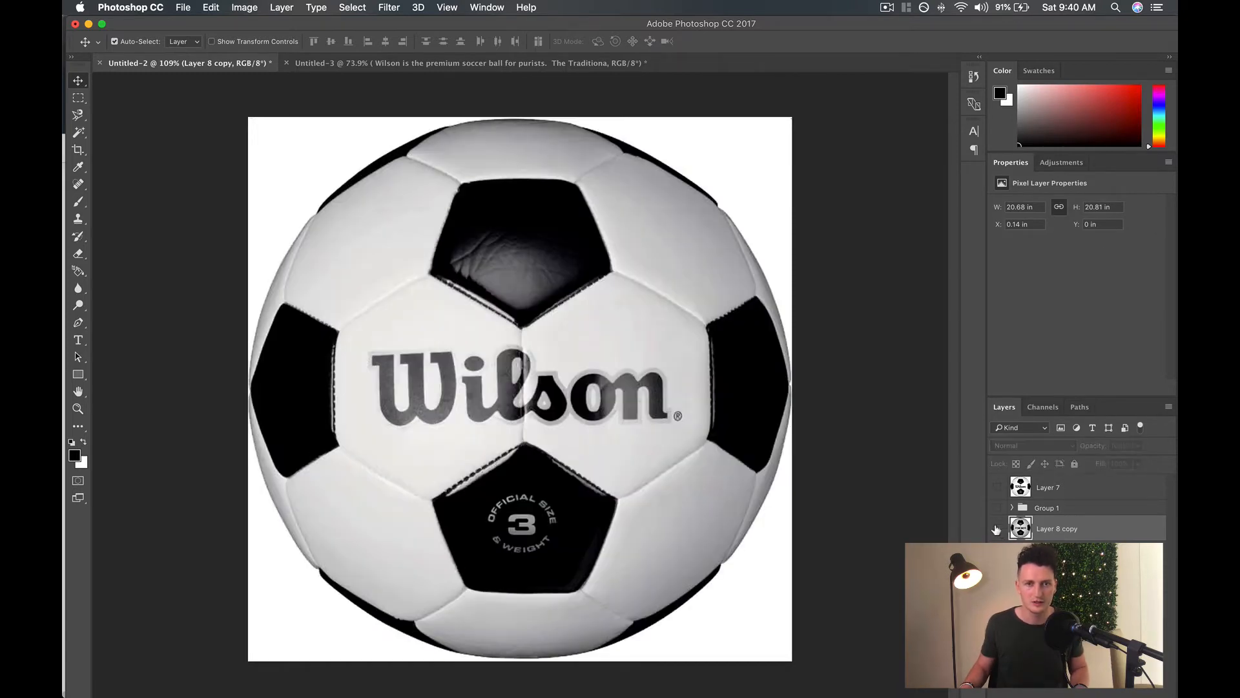
left_click(997, 528)
left_click(996, 528)
left_click(997, 529)
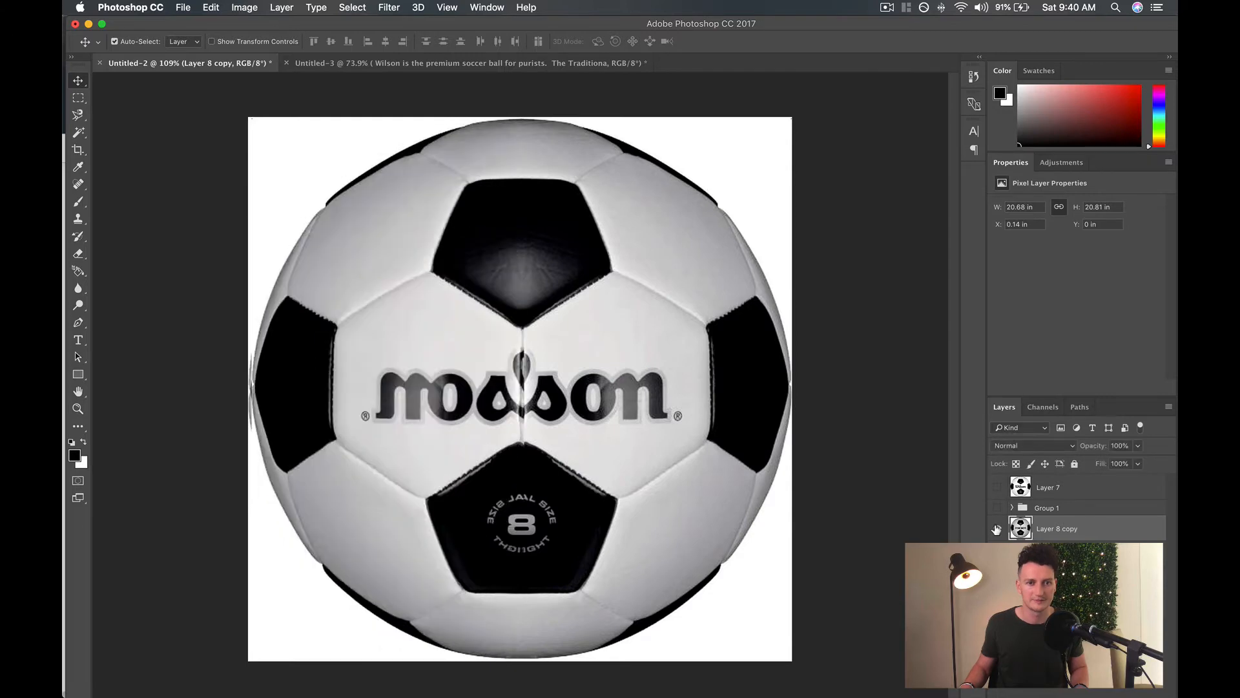
left_click(996, 529)
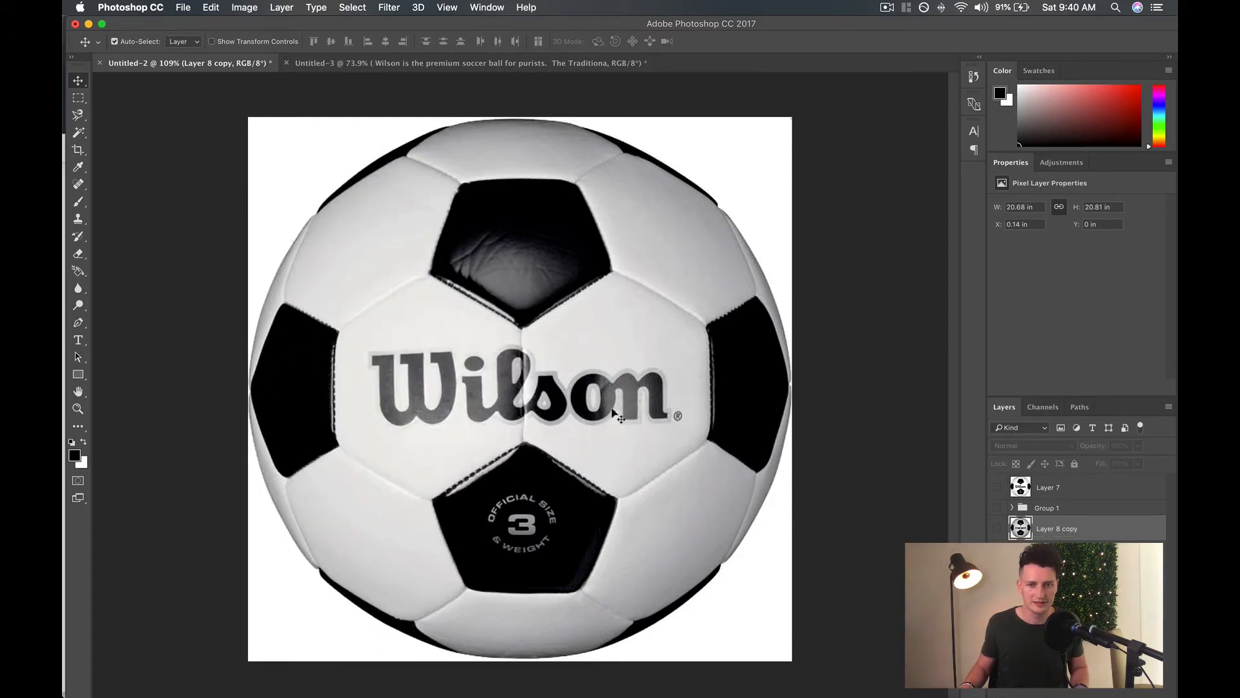
left_click(997, 529)
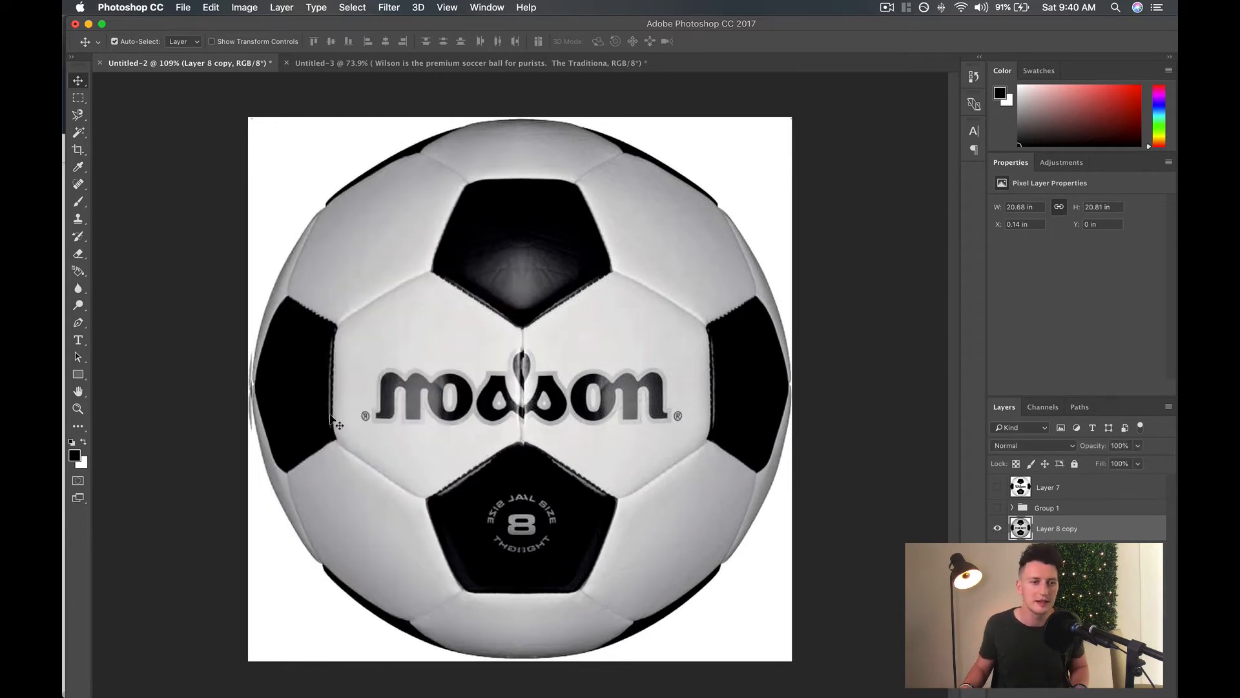
Draw a black circle about 1441 px in diameter over the mirrored ball with the Ellipse Tool.
left_click_drag(77, 373, 129, 399)
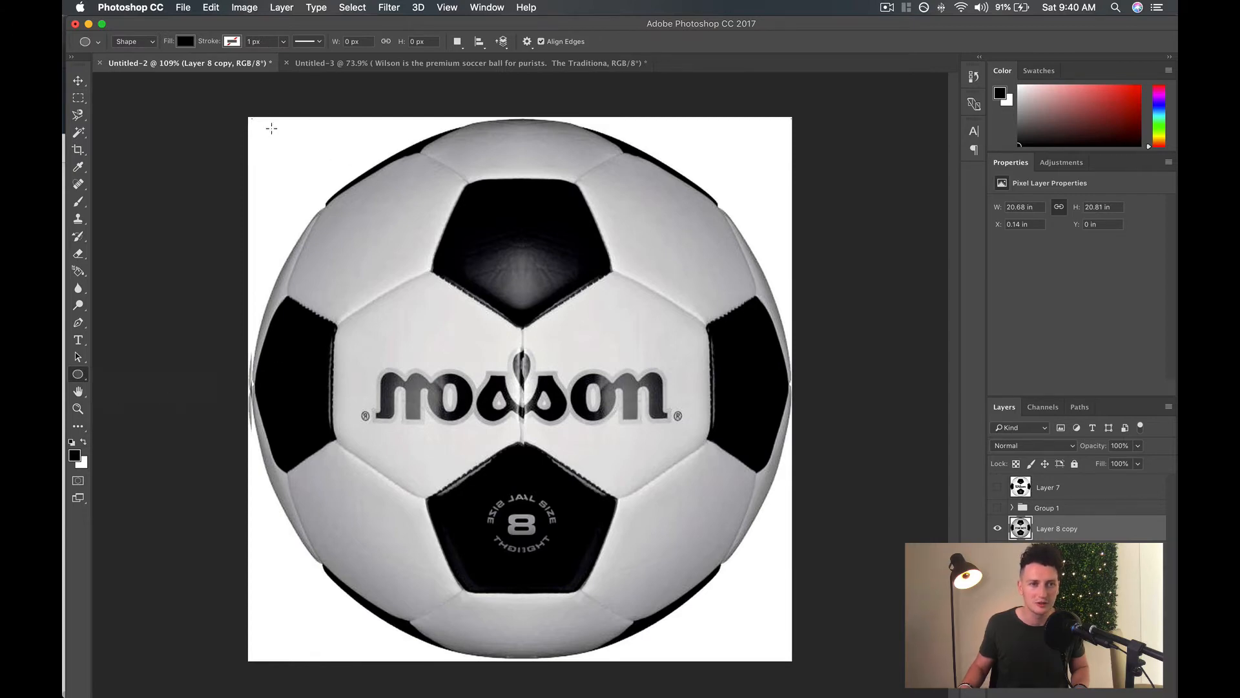
left_click_drag(265, 123, 788, 649)
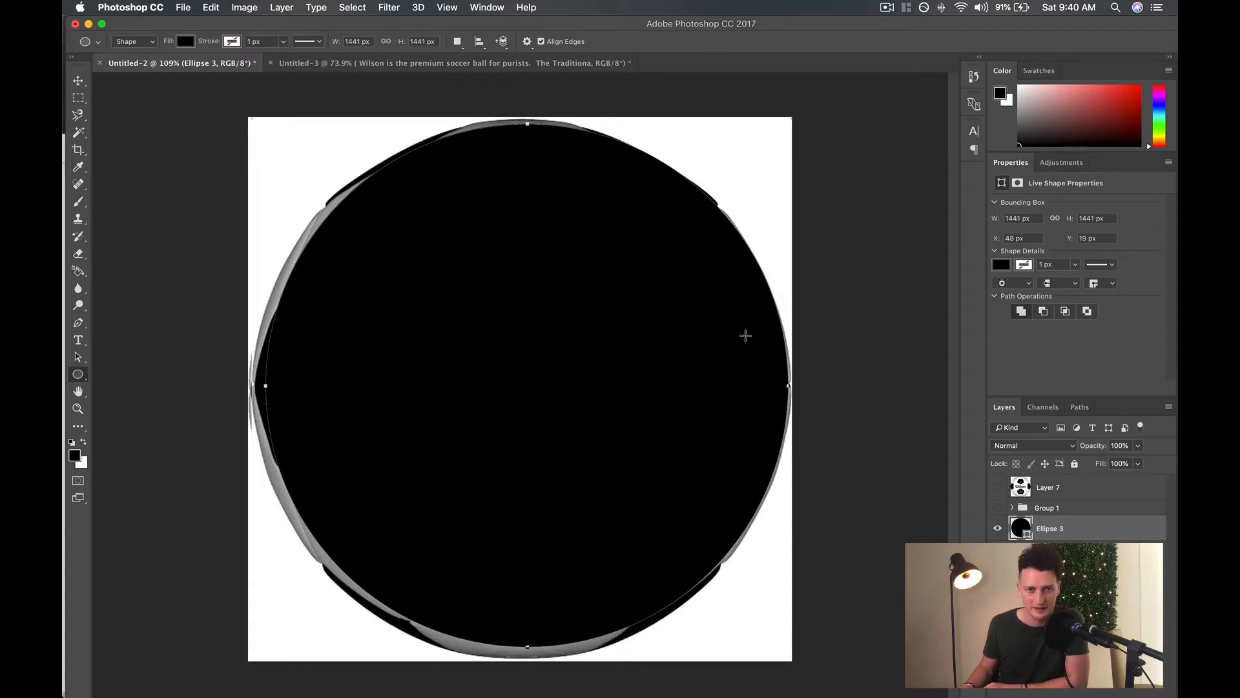
left_click(78, 80)
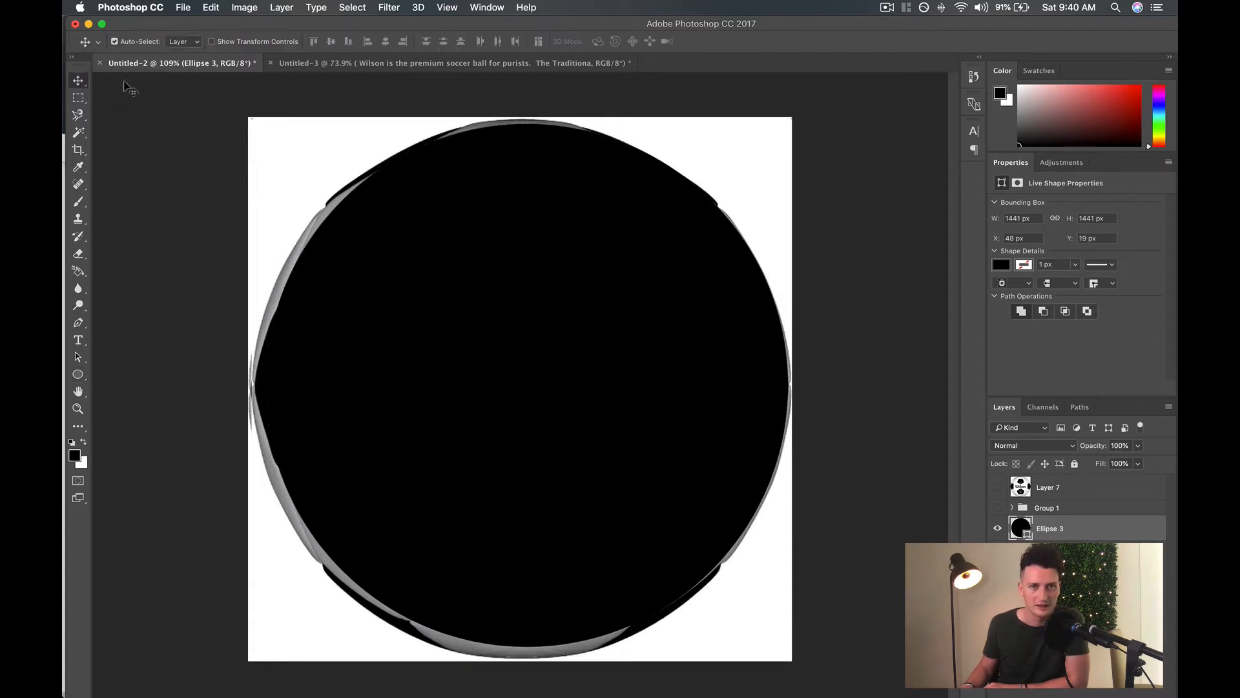
Move the black circle up to Y 2 px and enlarge it to about 1492 px in diameter to cover the mirrored ball.
left_click_drag(485, 355, 485, 354)
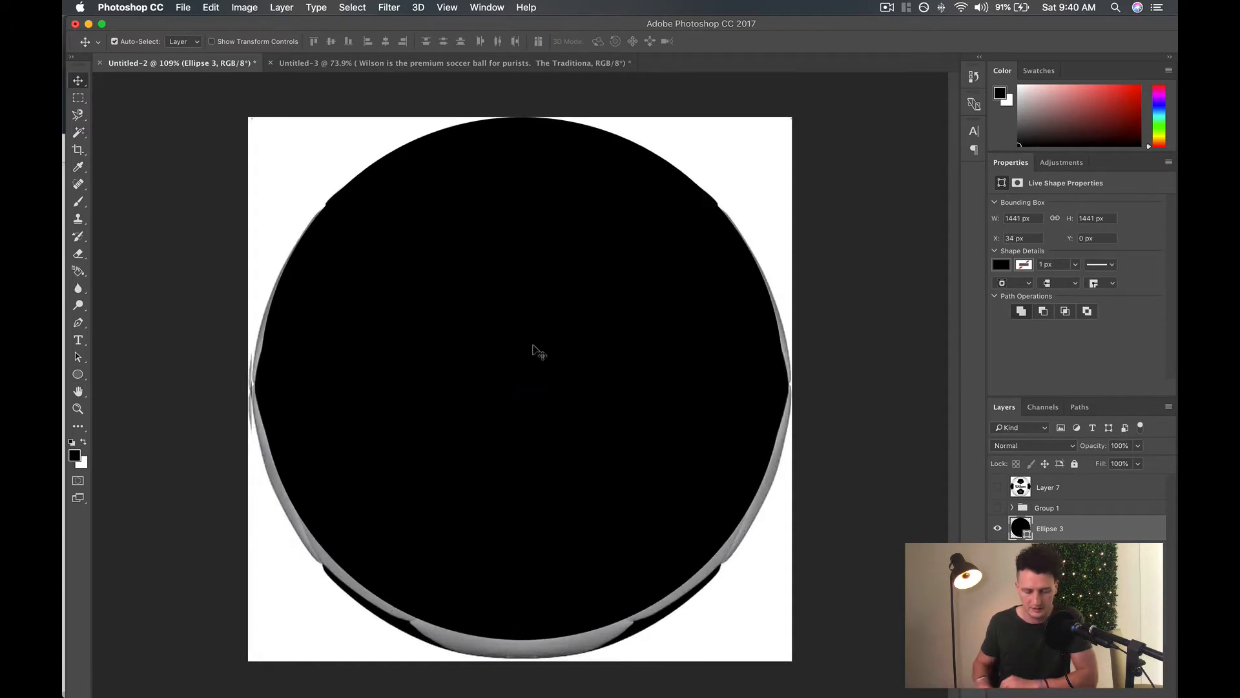
key("Up")
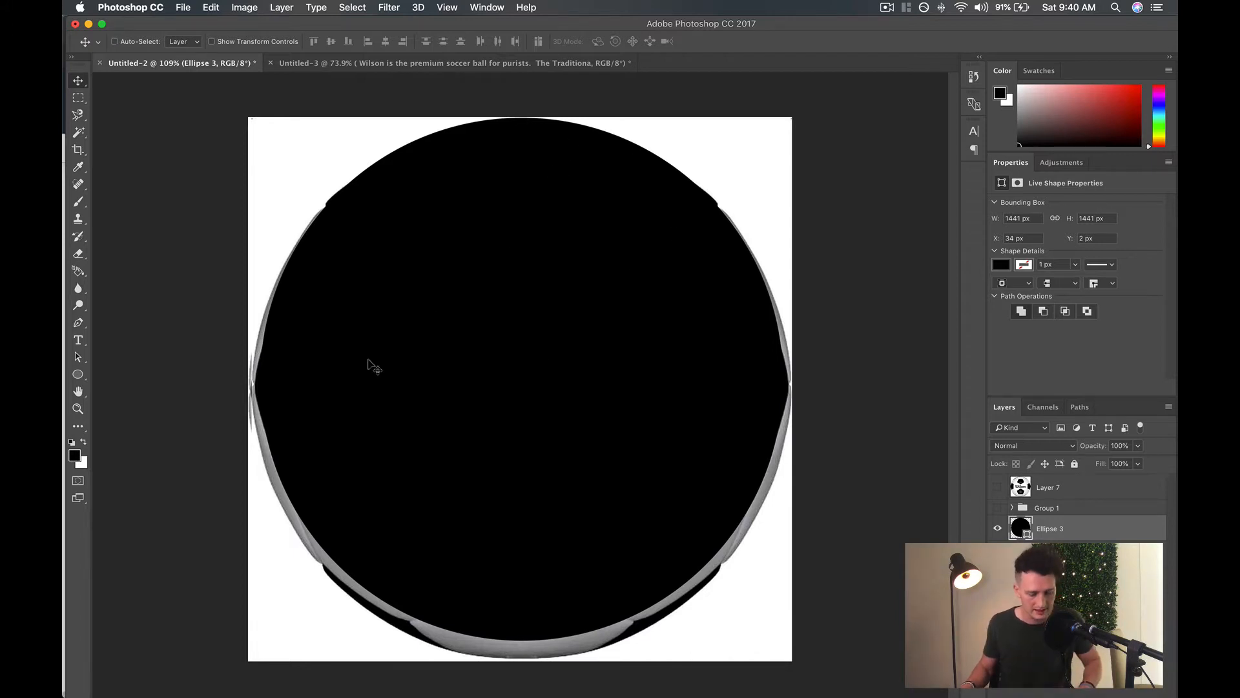
key("super+t")
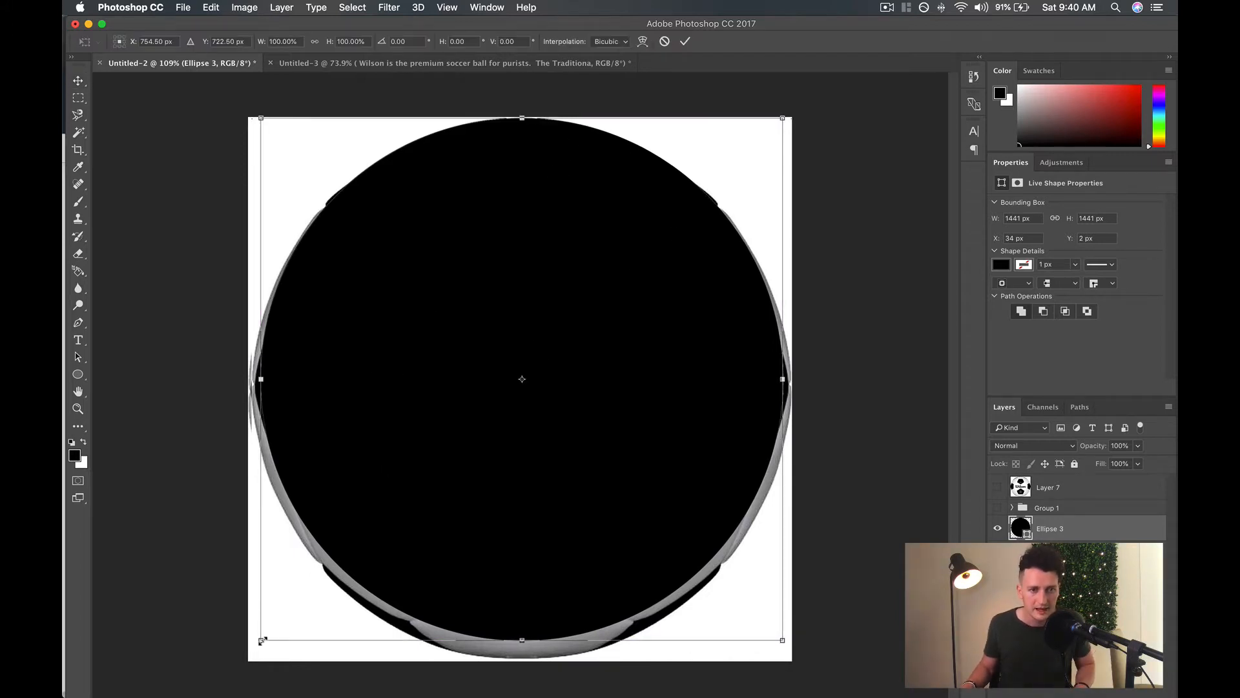
left_click_drag(261, 641, 251, 649)
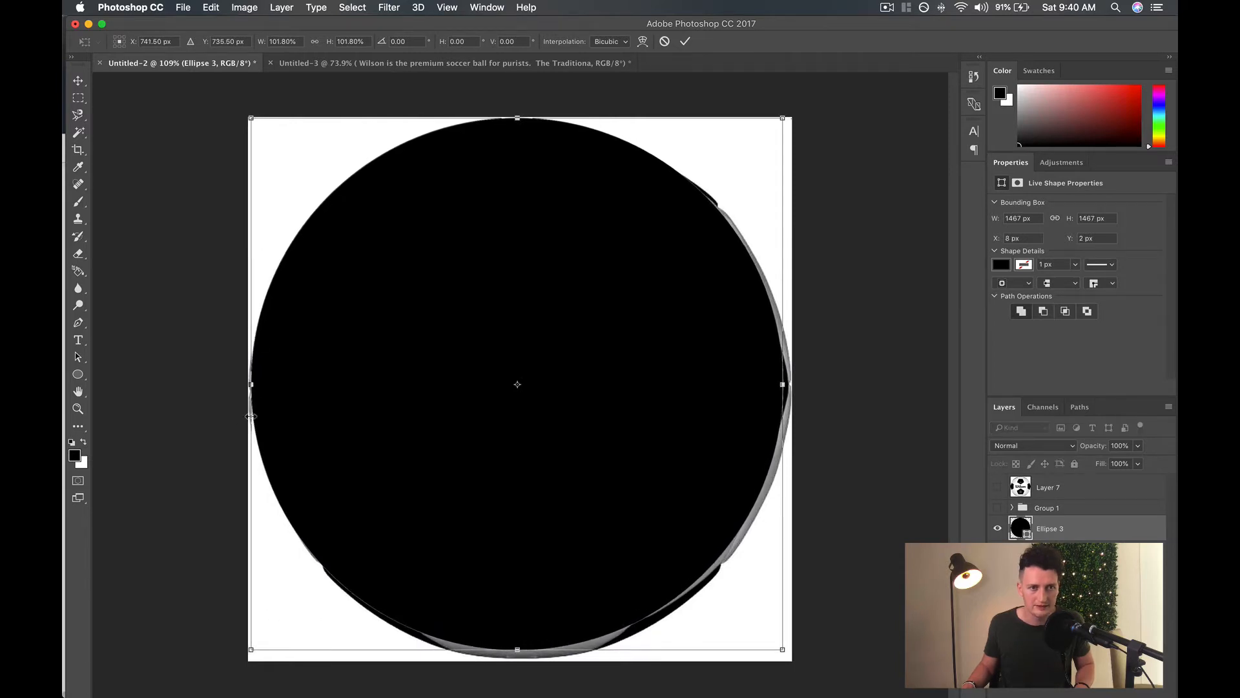
left_click_drag(782, 649, 792, 658)
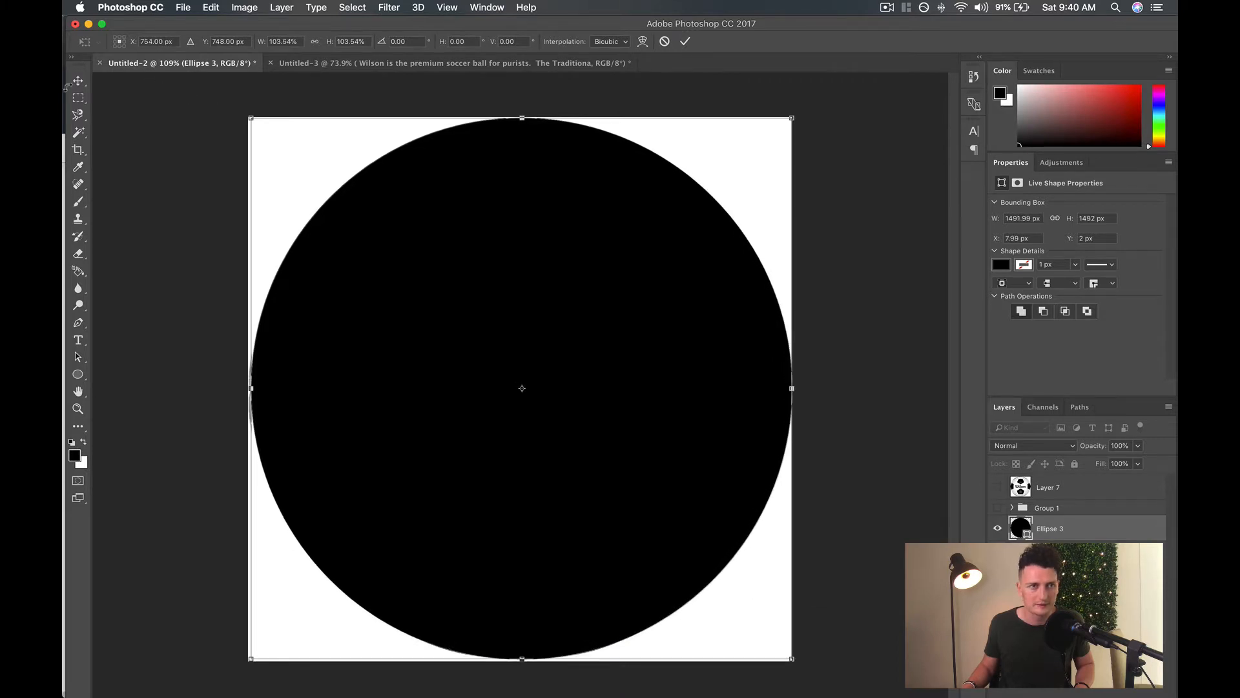
left_click(78, 80)
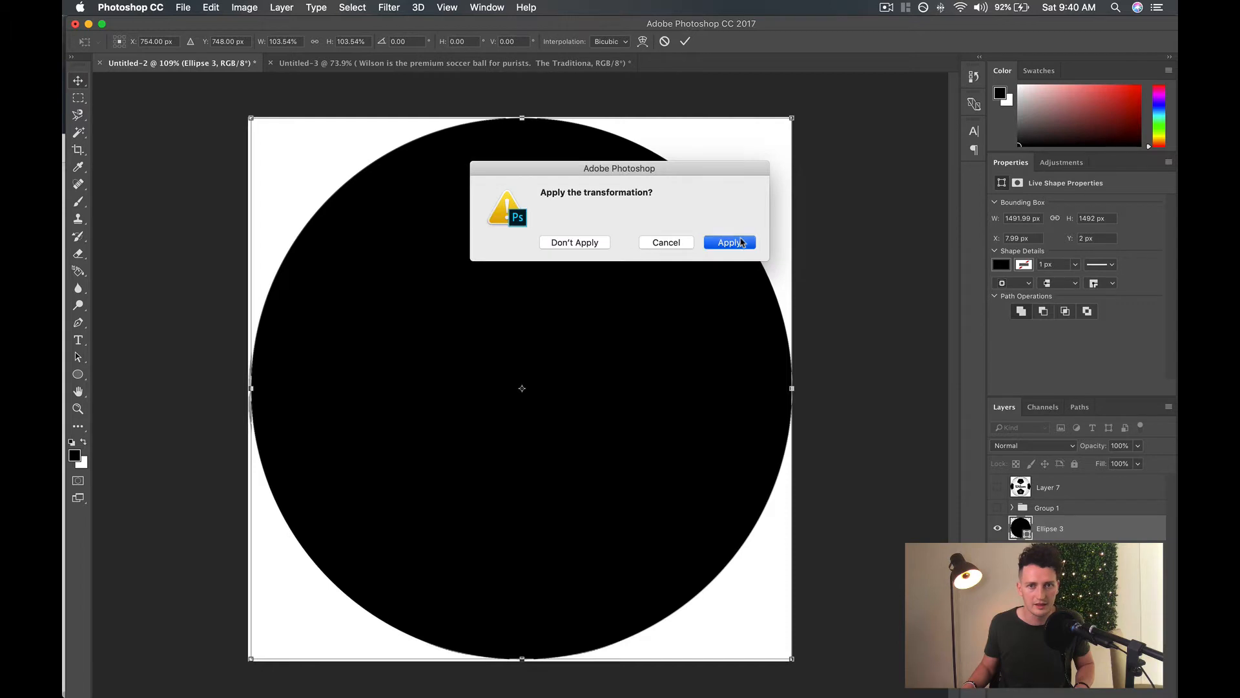
left_click(723, 242)
Nudge the enlarged black circle to about X 7 px, Y 5 px to line it up with the ball.
key("Right")
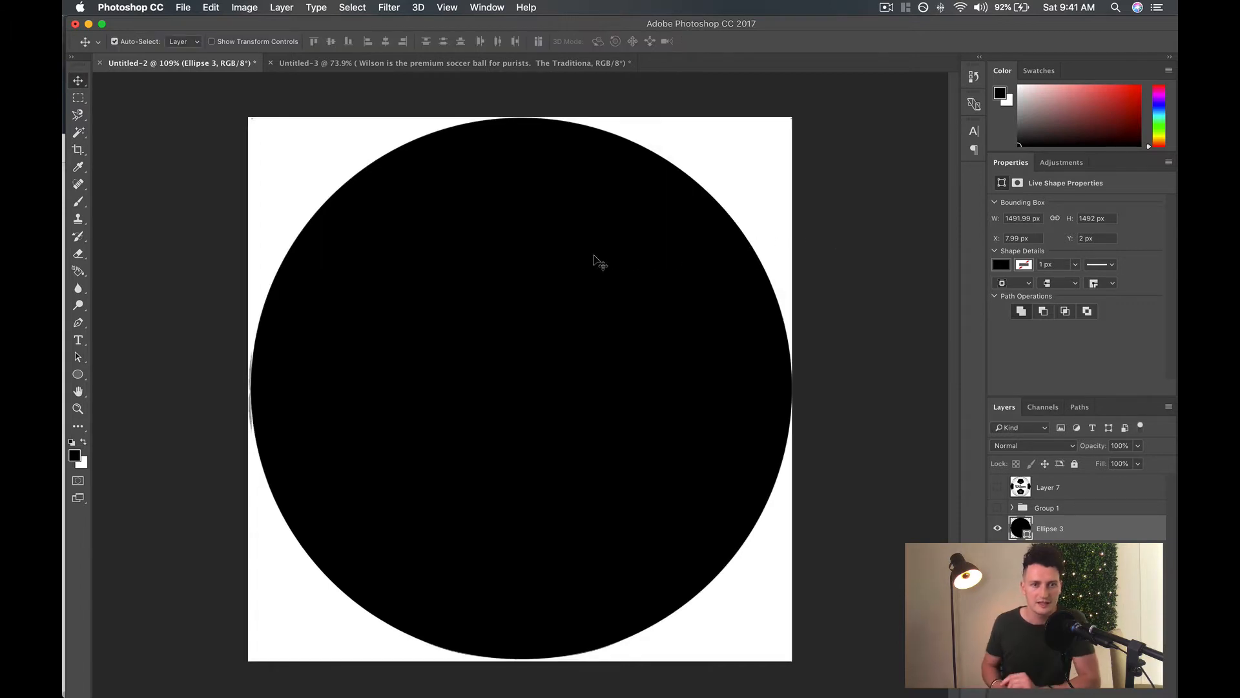
key("Down")
key("Down")
key("Down")
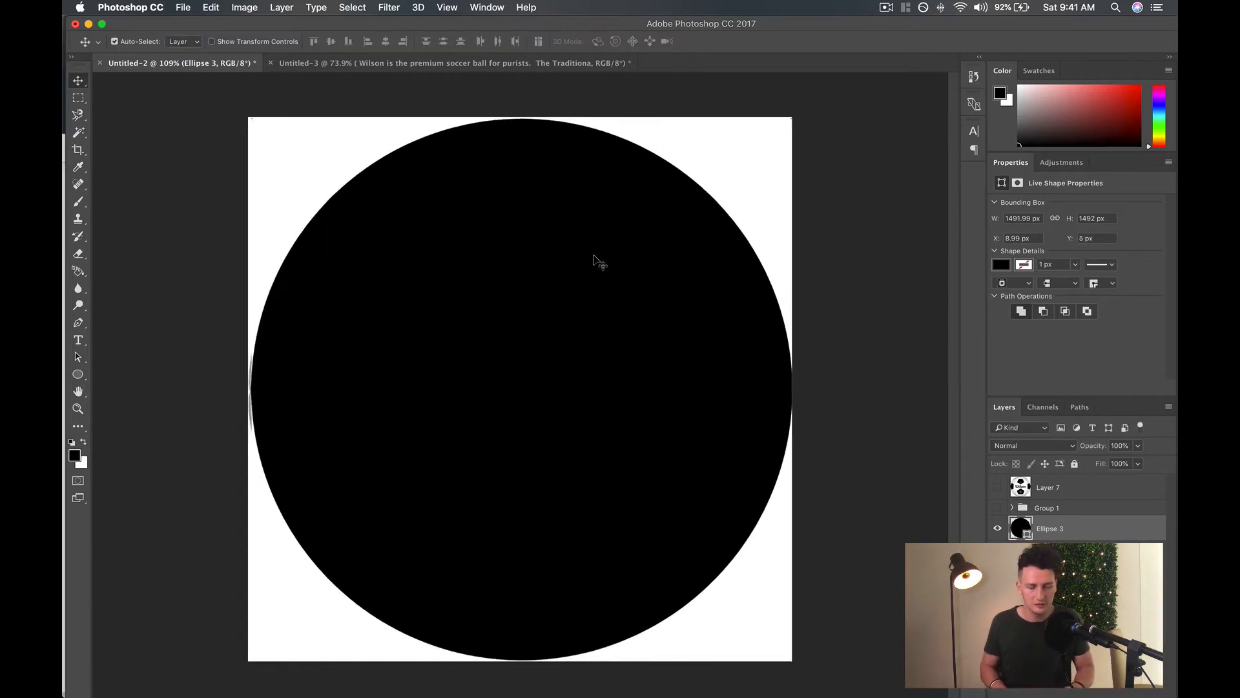
key("Left")
key("Left")
key("Left")
key("Right")
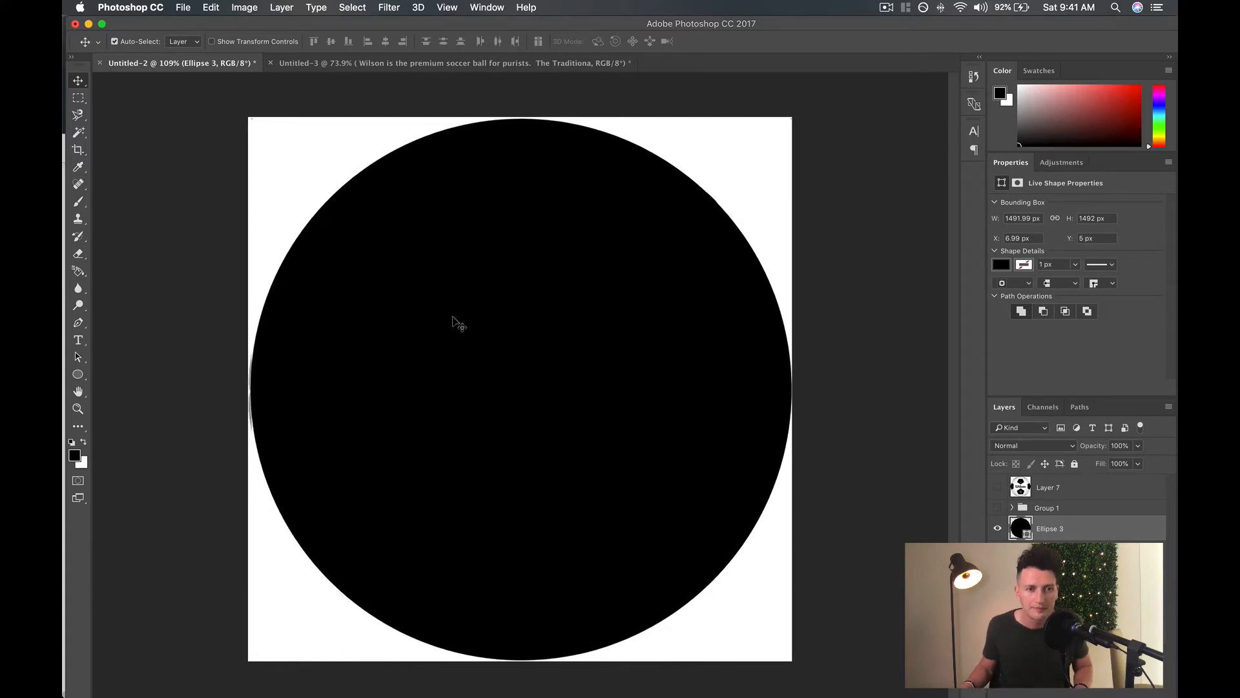
Scale the black circle down to 1483 px in diameter and nudge it to X 8 px.
key("super+t")
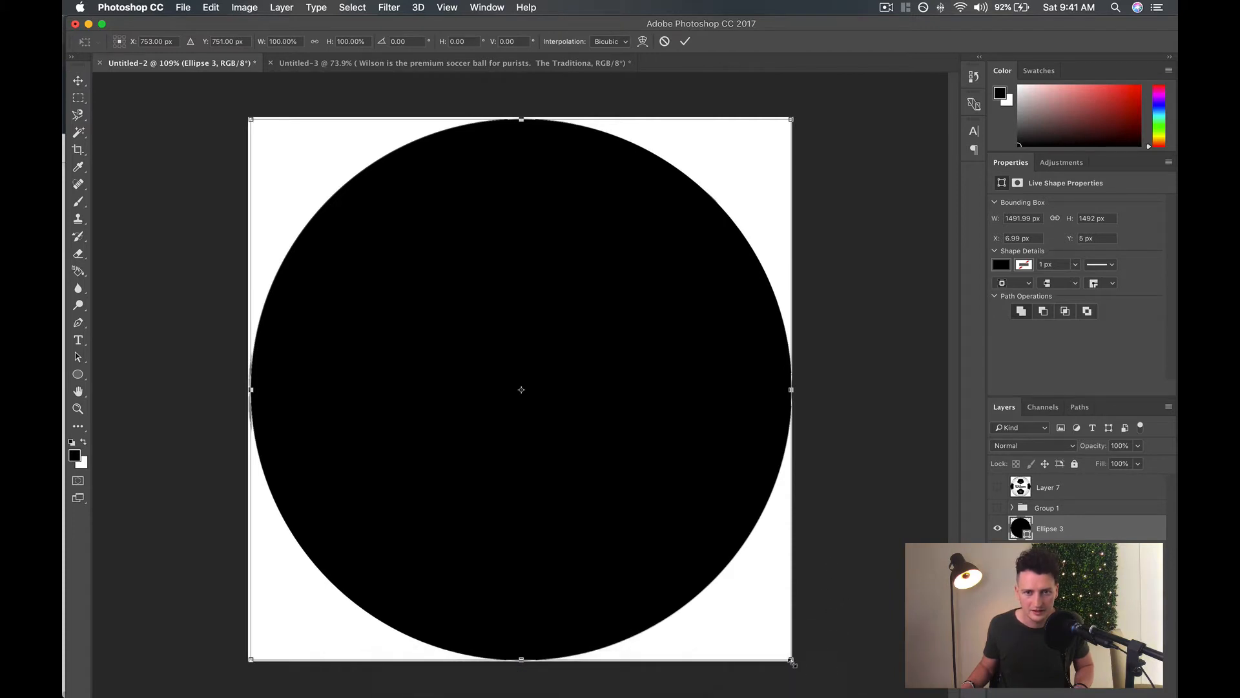
left_click_drag(791, 662, 789, 658)
key("Return")
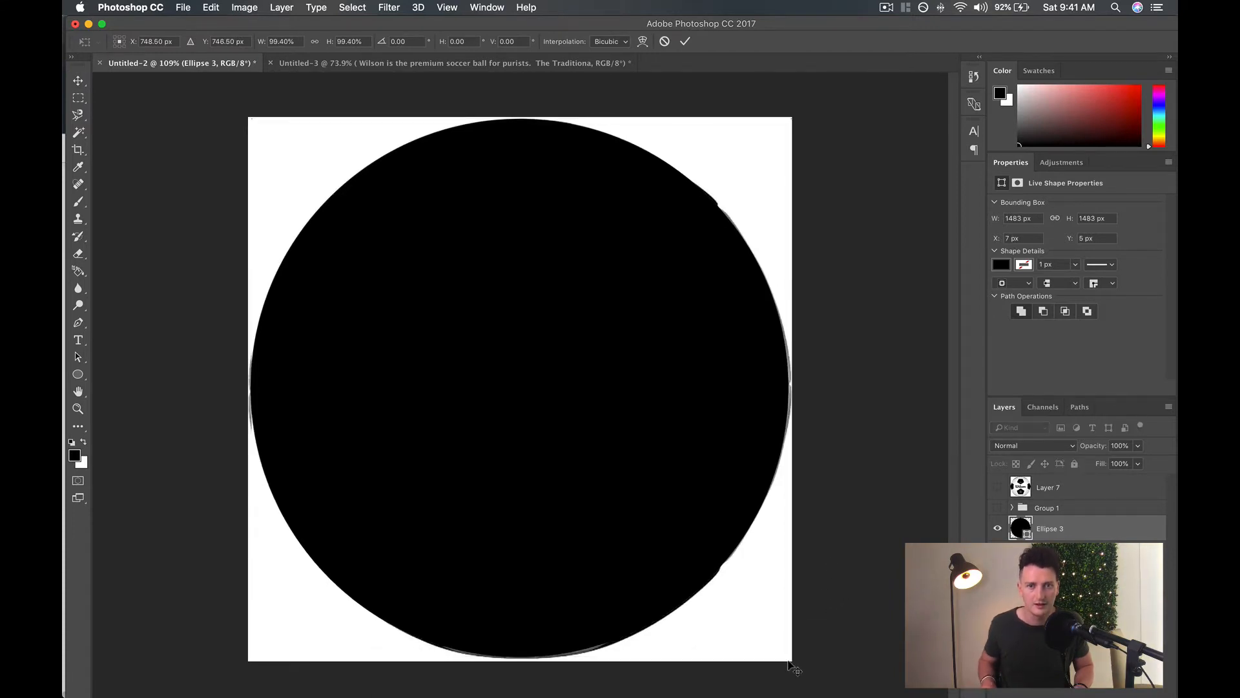
key("Right")
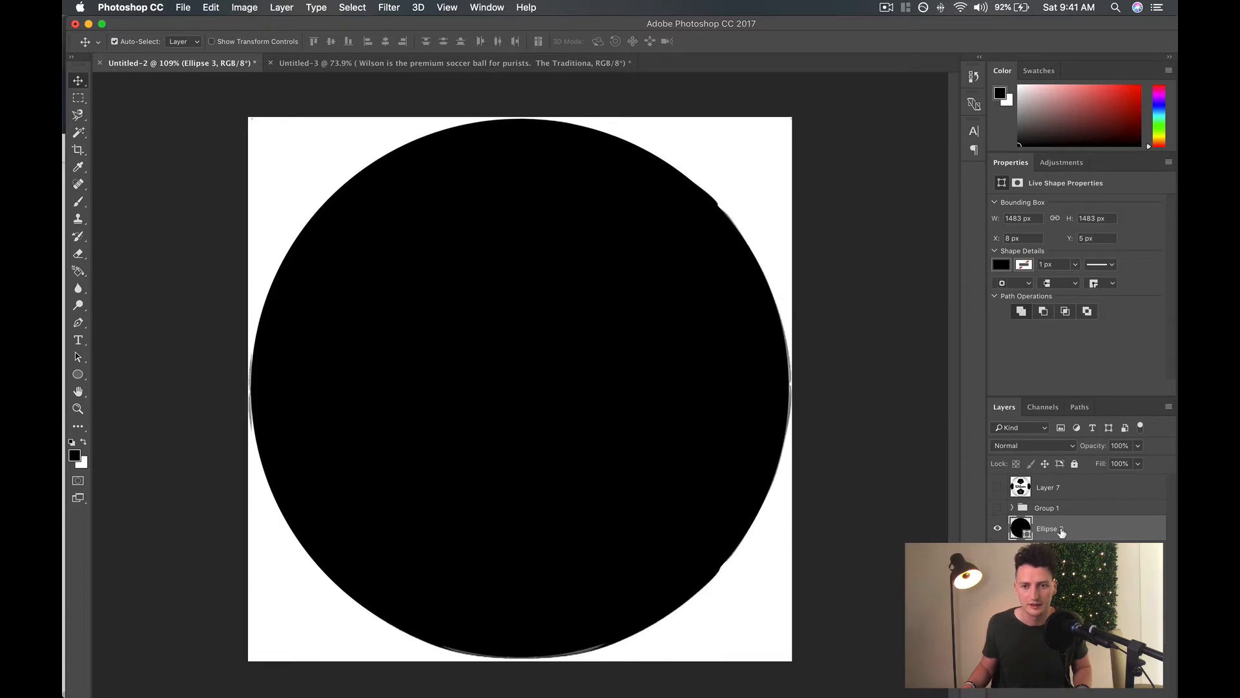
Place the black circle beneath the mirrored ball layer and mark the ball layer with a red color label.
key("super+[")
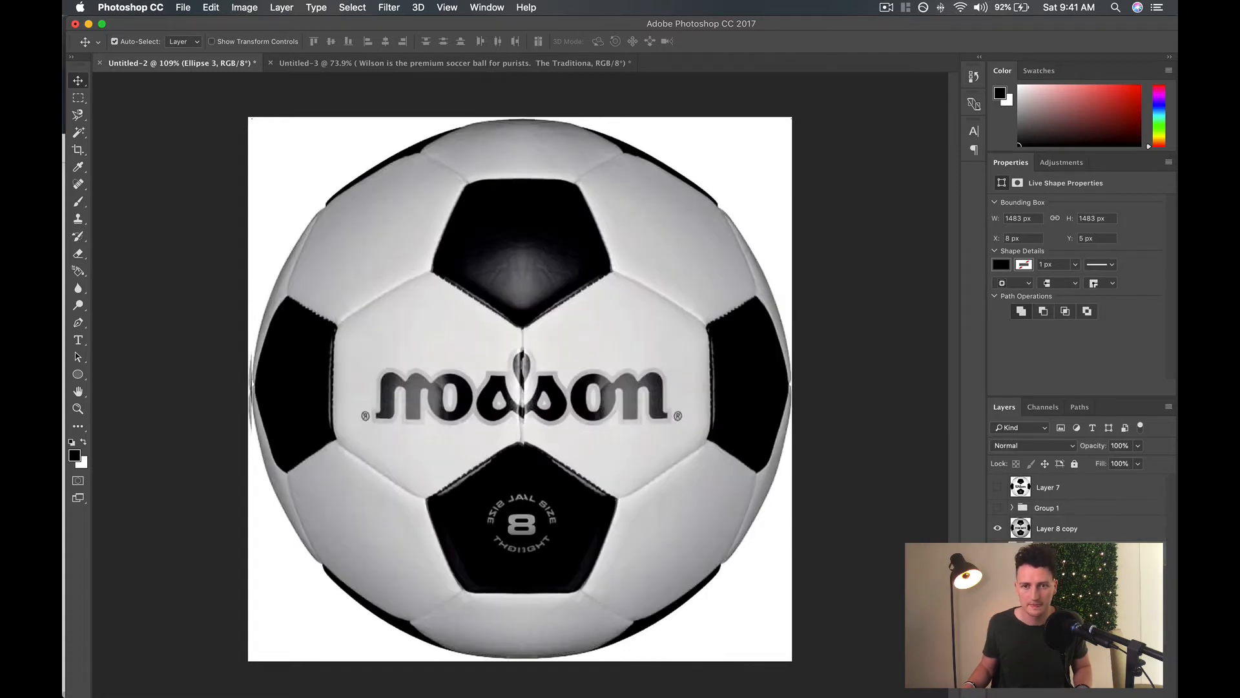
right_click(1091, 529)
left_click(1021, 565)
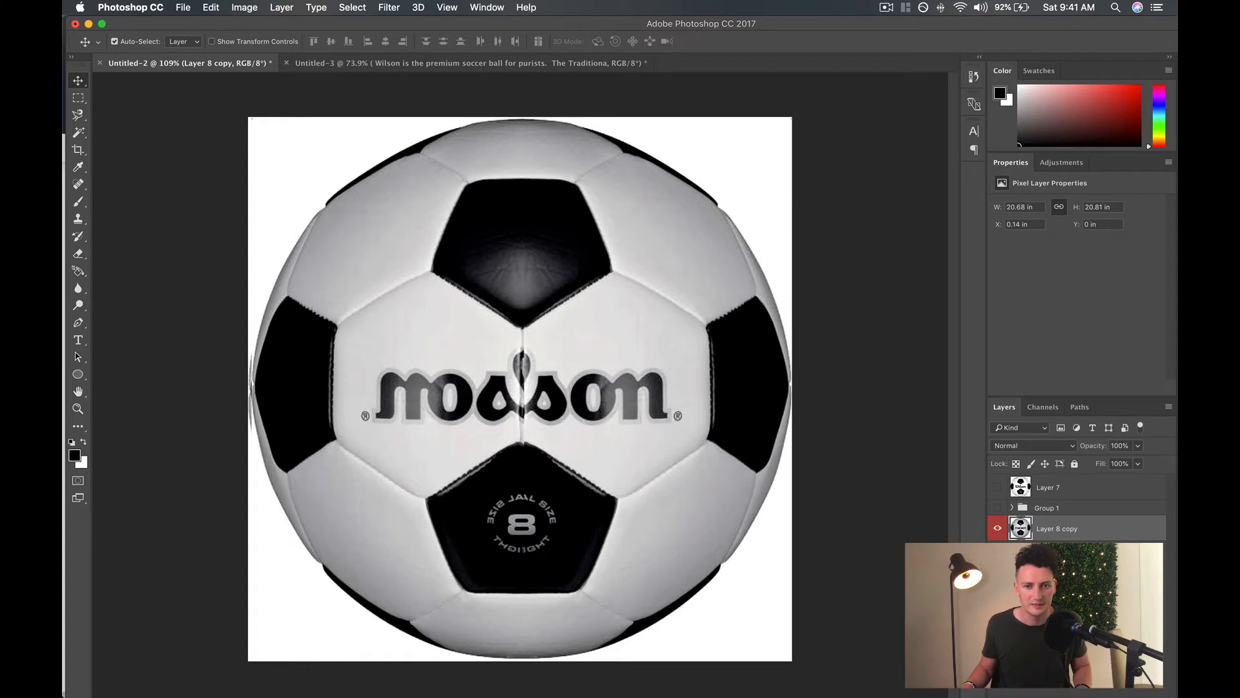
Try selecting the white background around the ball with the Magic Wand at tolerances of 150 and 50.
left_click(82, 136)
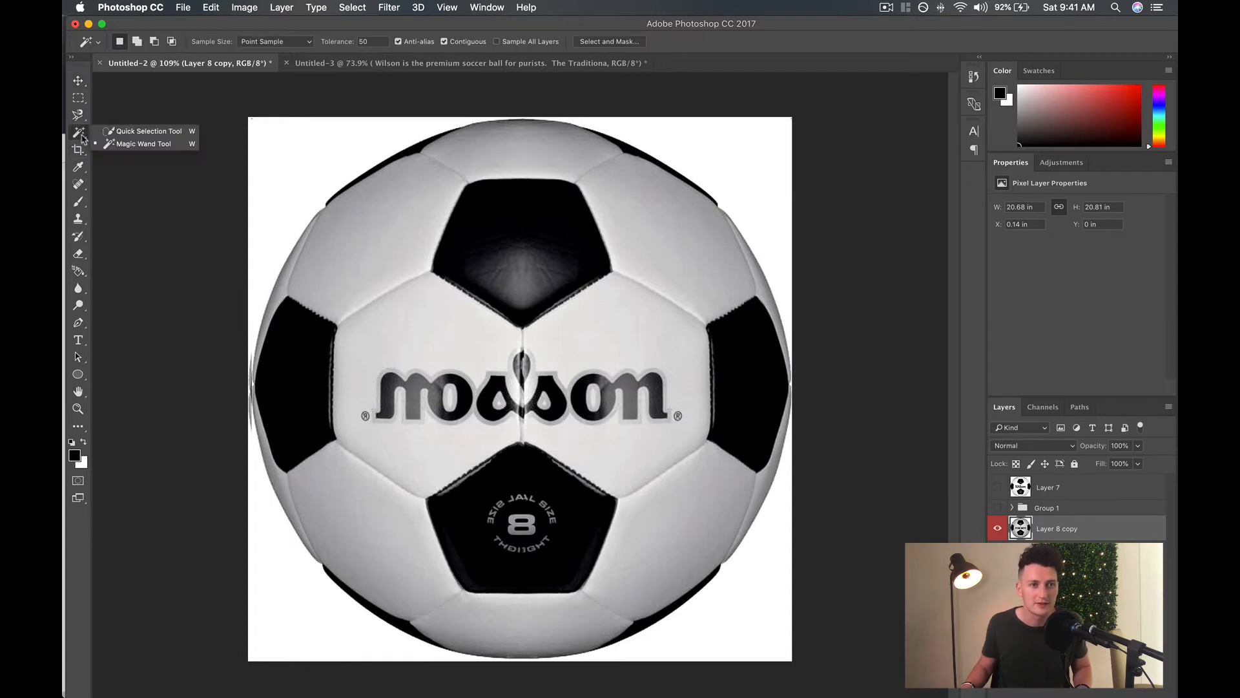
left_click(122, 145)
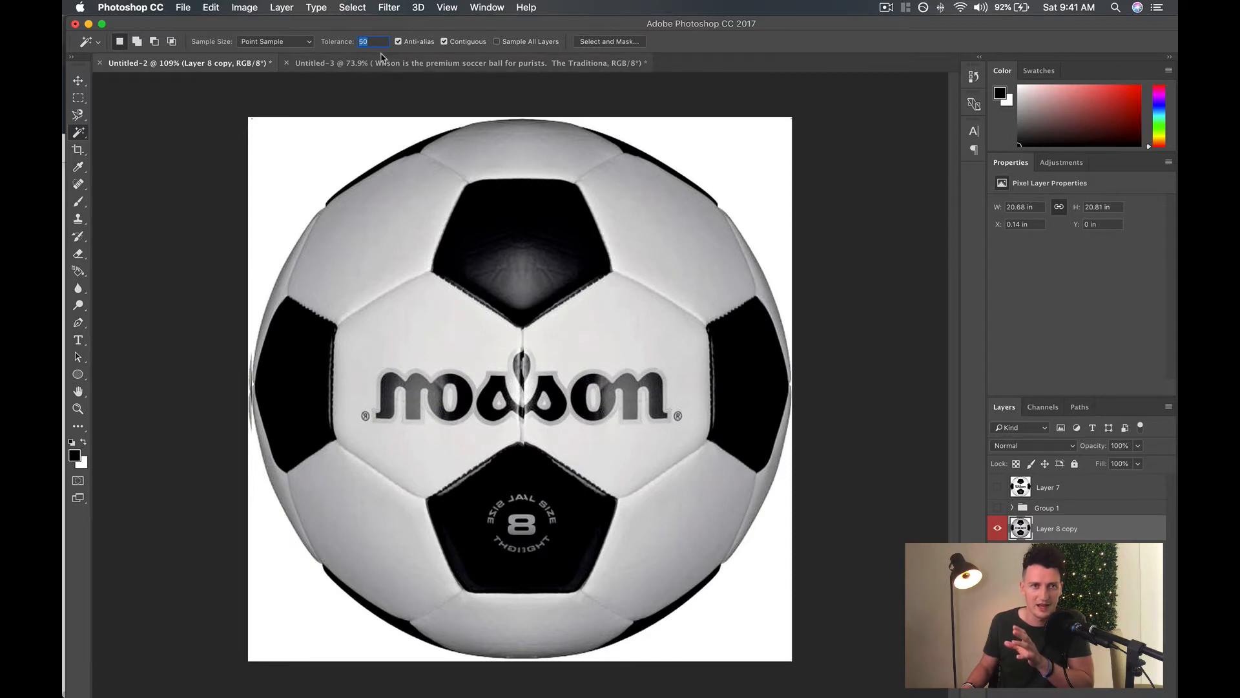
type("1")
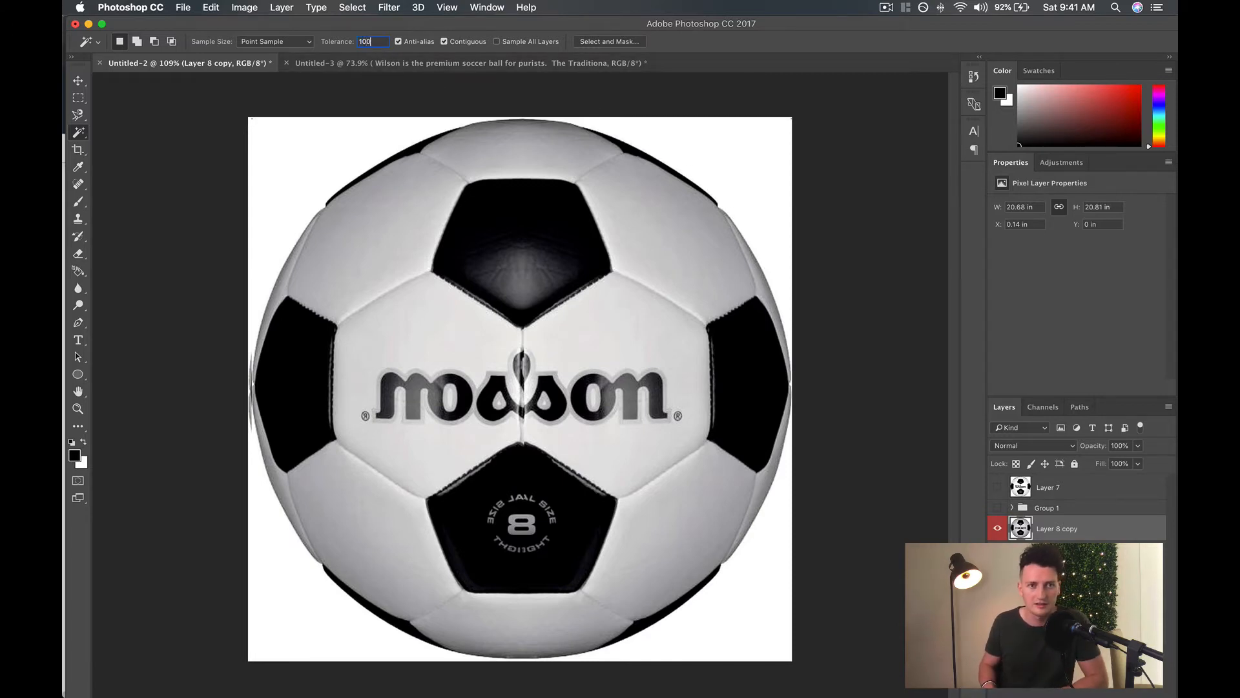
type("50")
key("Return")
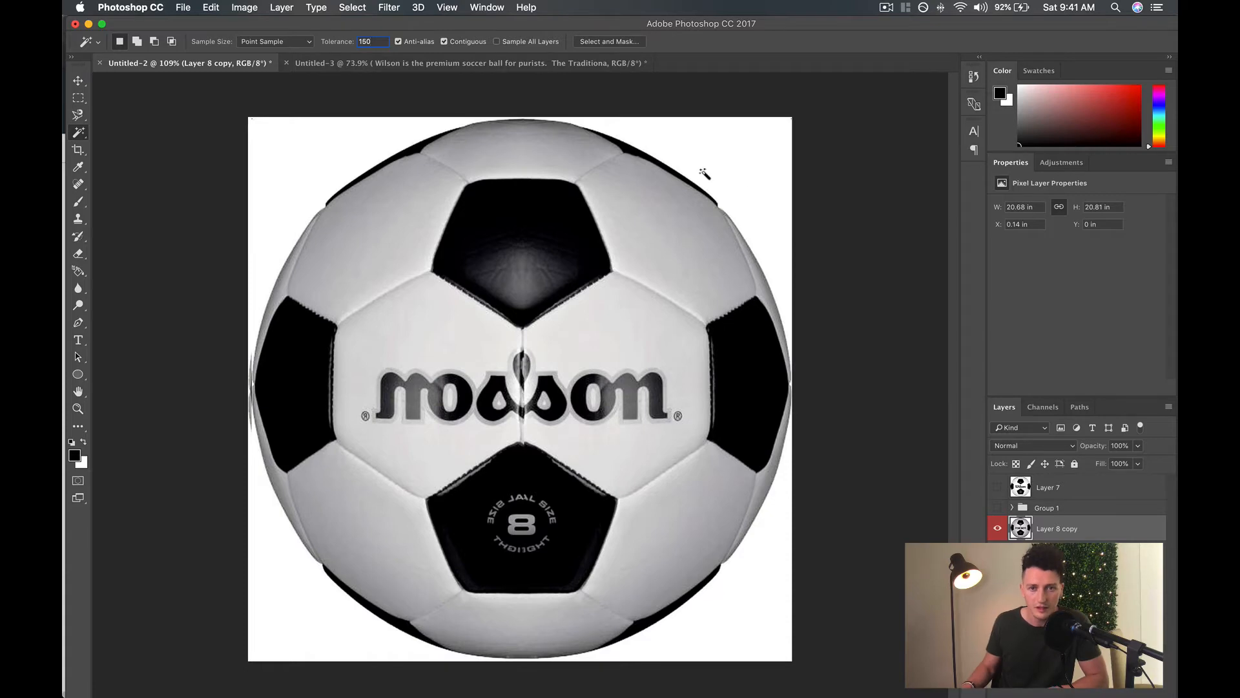
left_click(761, 189)
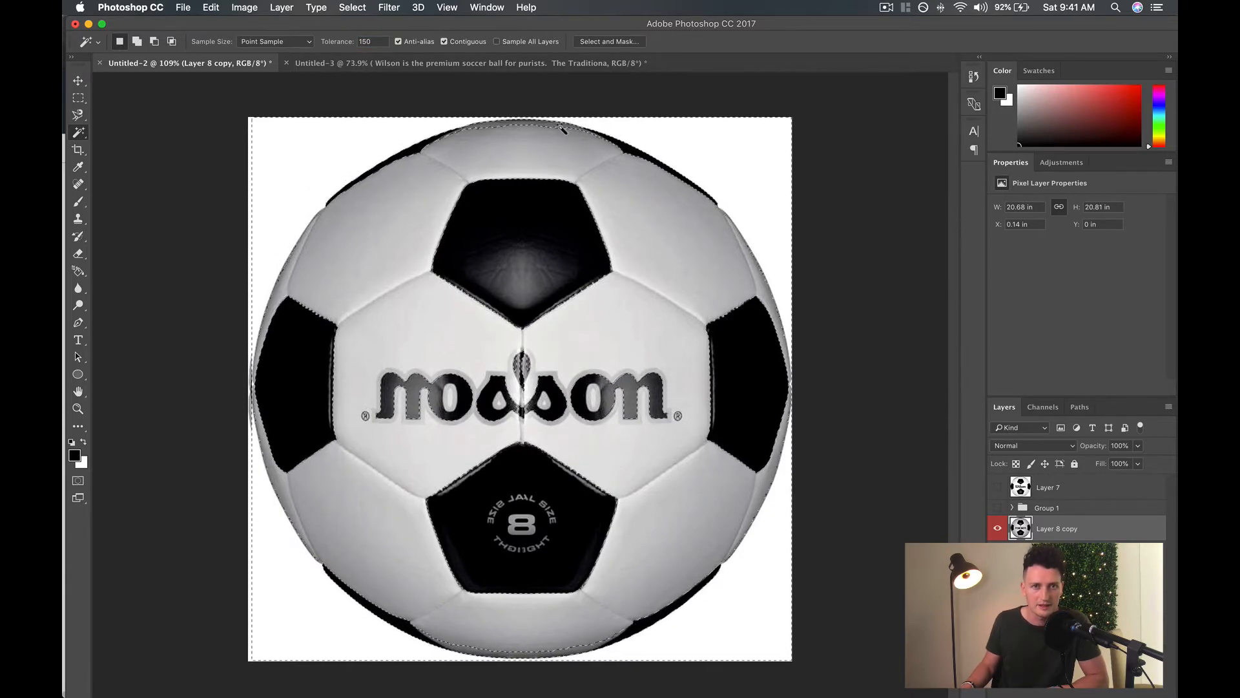
left_click(381, 39)
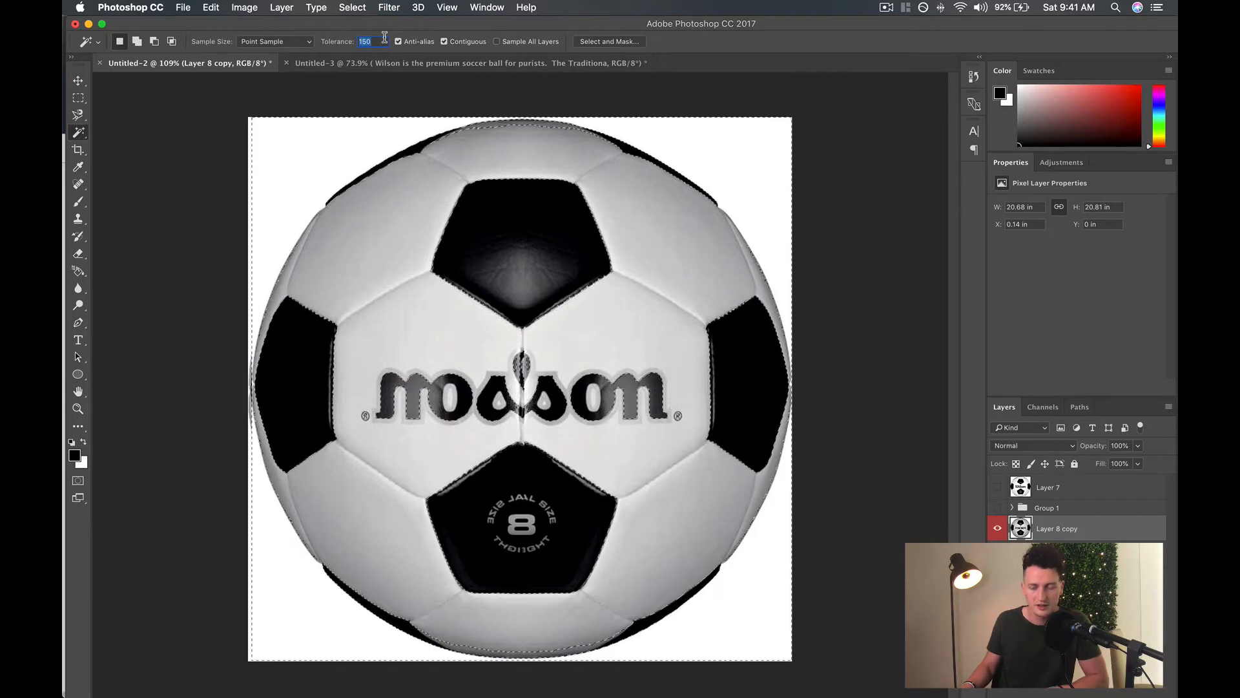
type("50")
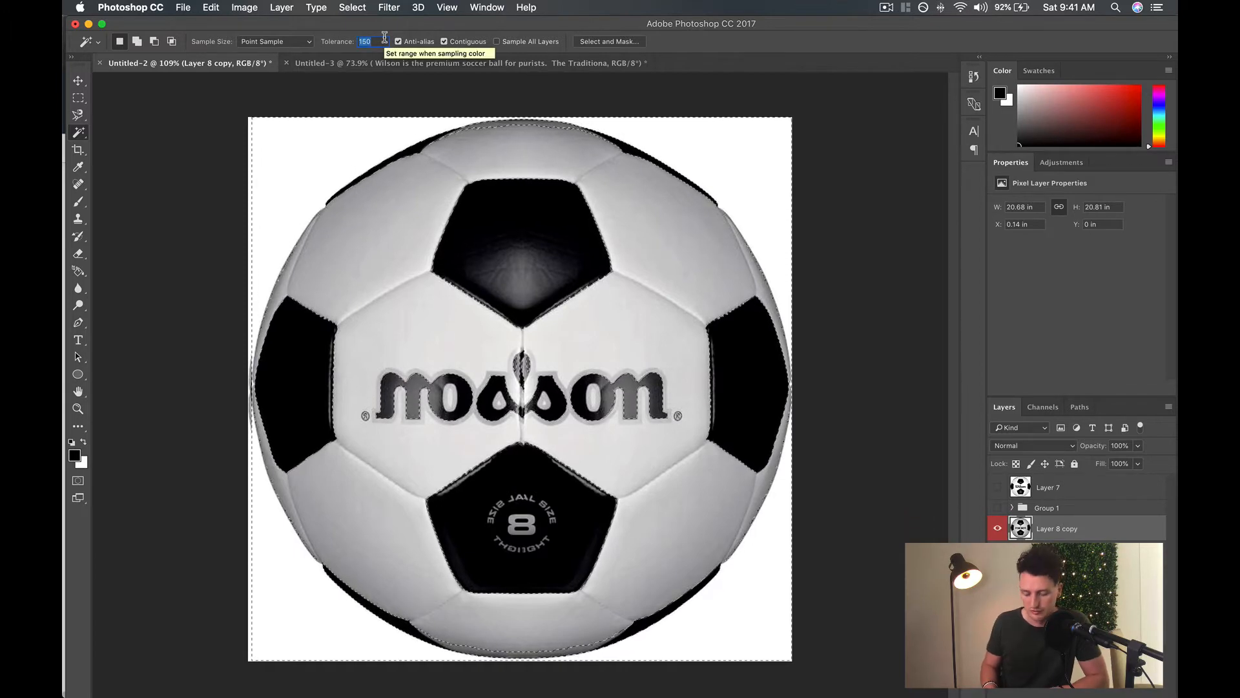
key("super+d")
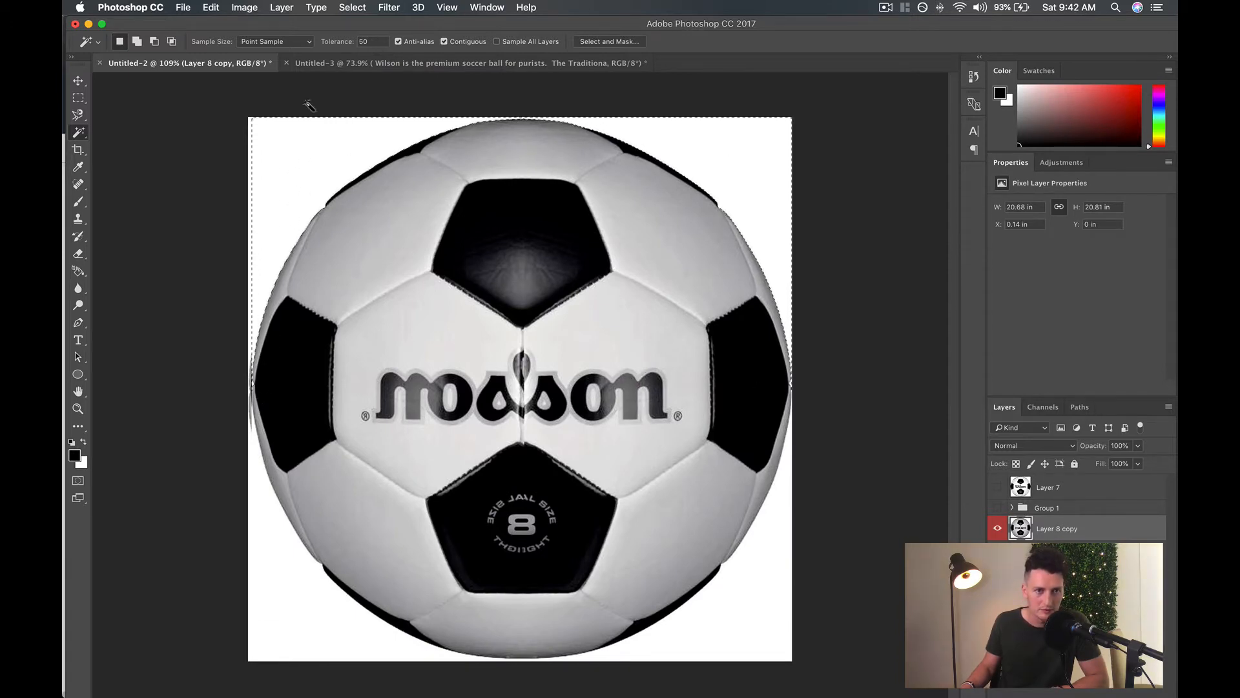
Select the white background around the ball with the Magic Wand at tolerance 20 and delete it.
left_click(373, 41)
type("2")
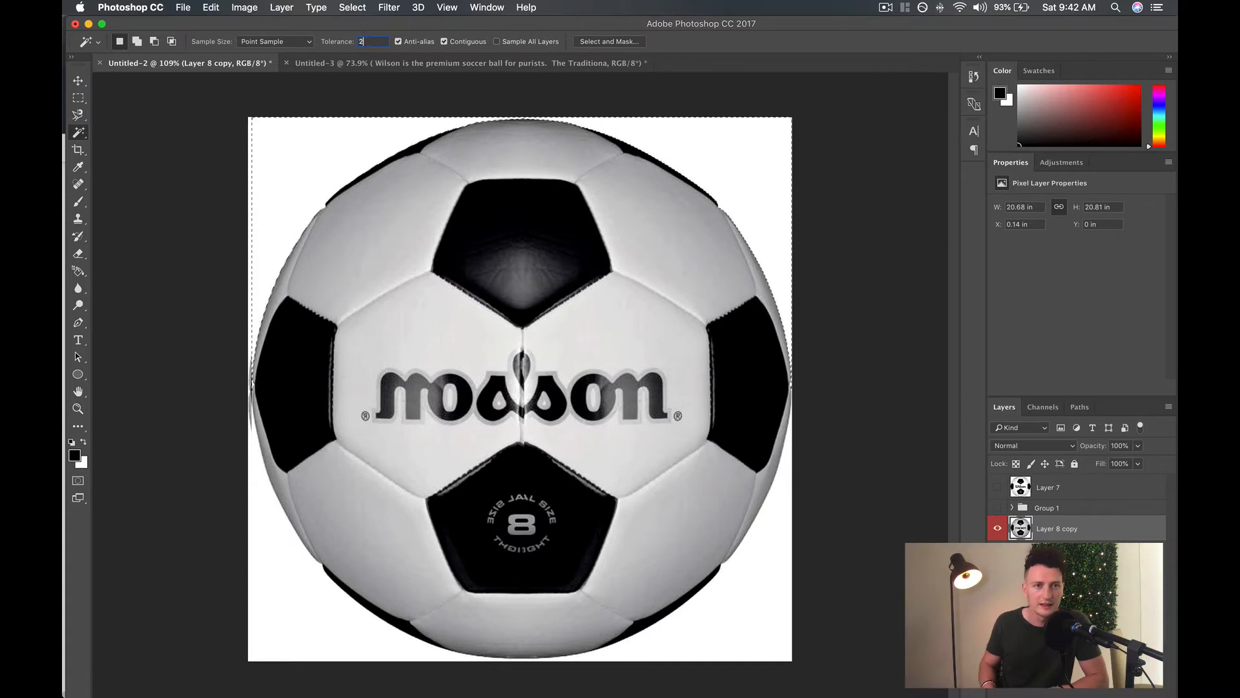
type("0")
key("Return")
left_click(720, 159)
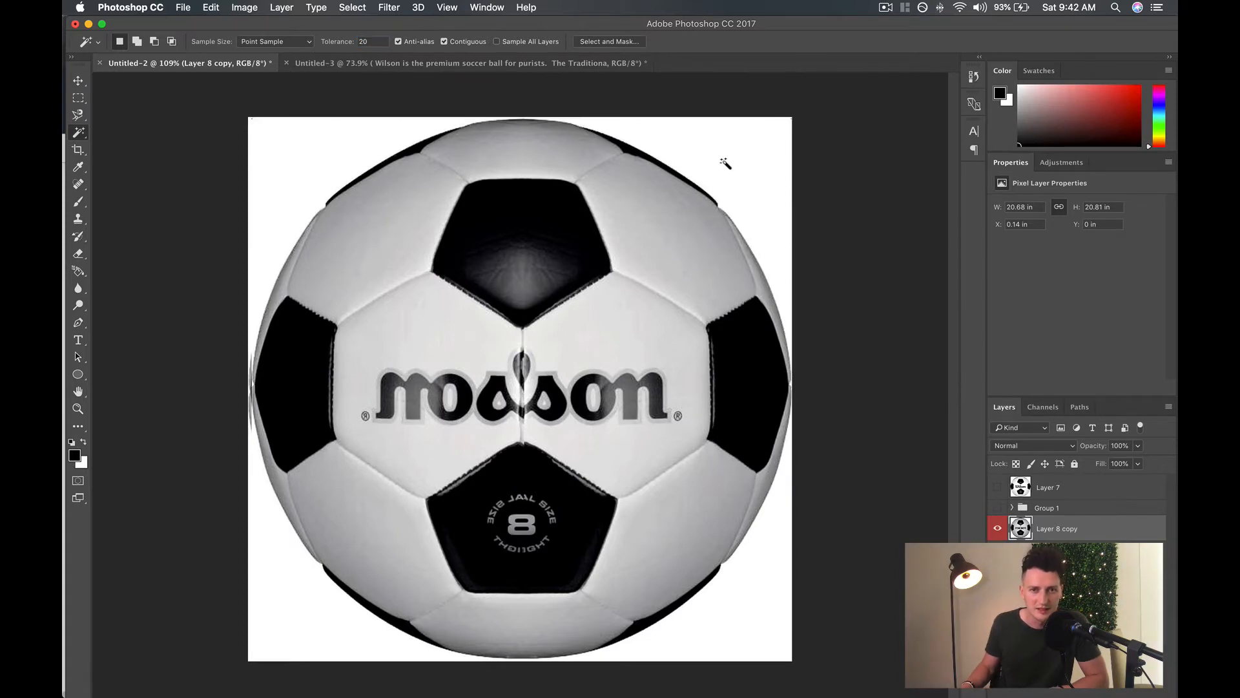
left_click(736, 180)
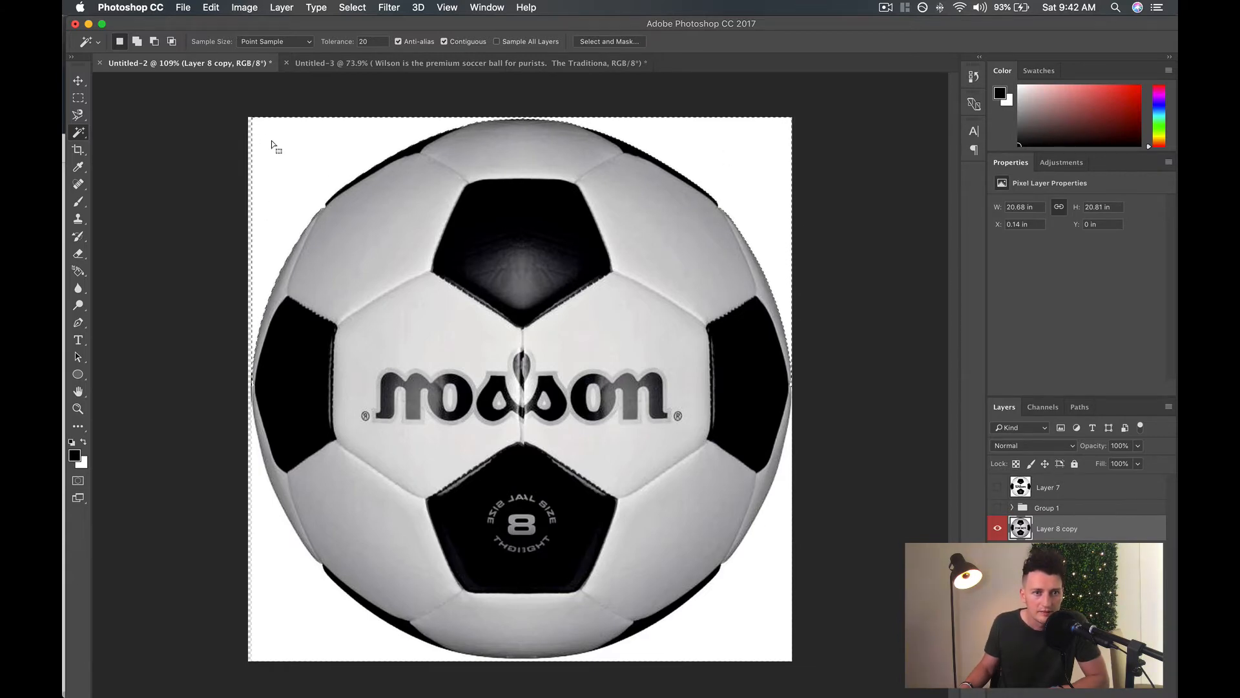
key("Delete")
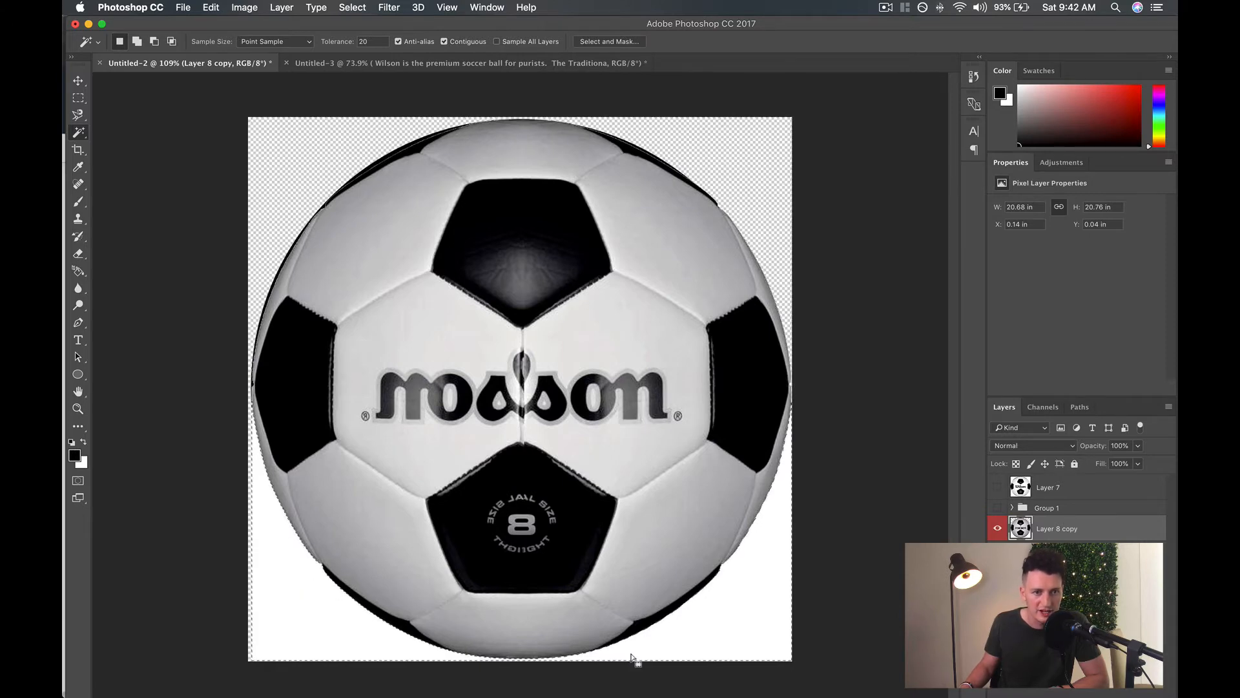
key("Delete")
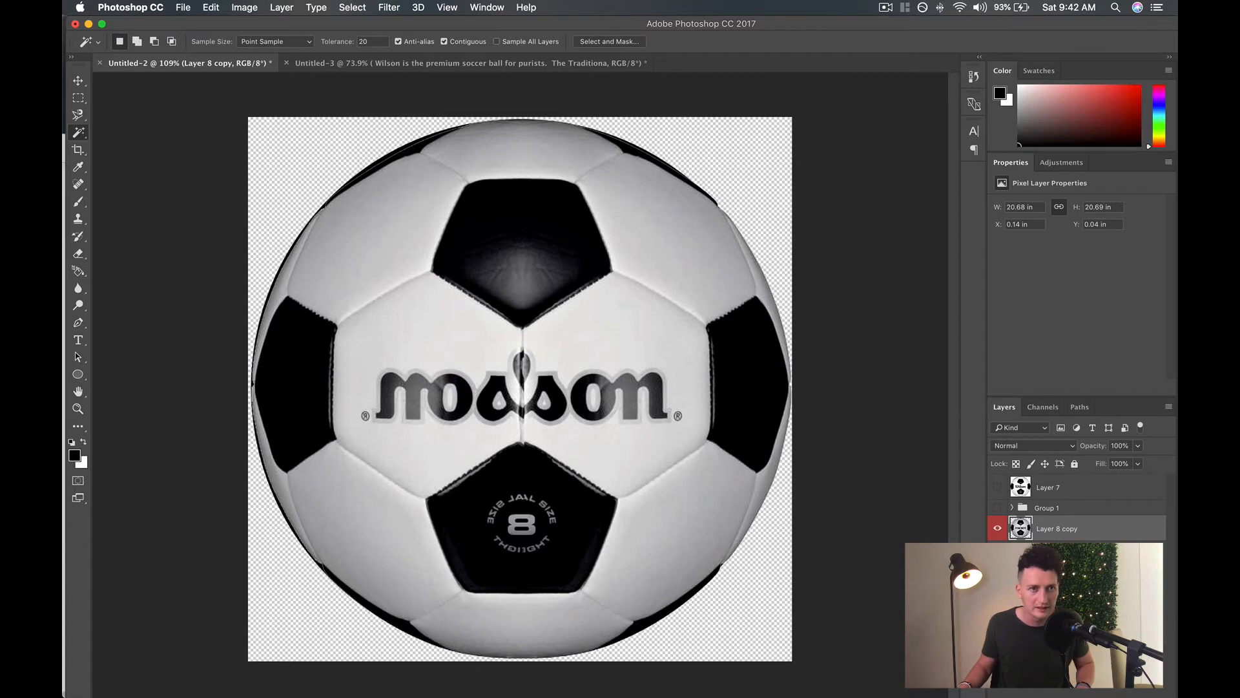
Nudge the cut-out ball over the black circle to X 0.11 in, Y 0.03 in.
left_click(79, 81)
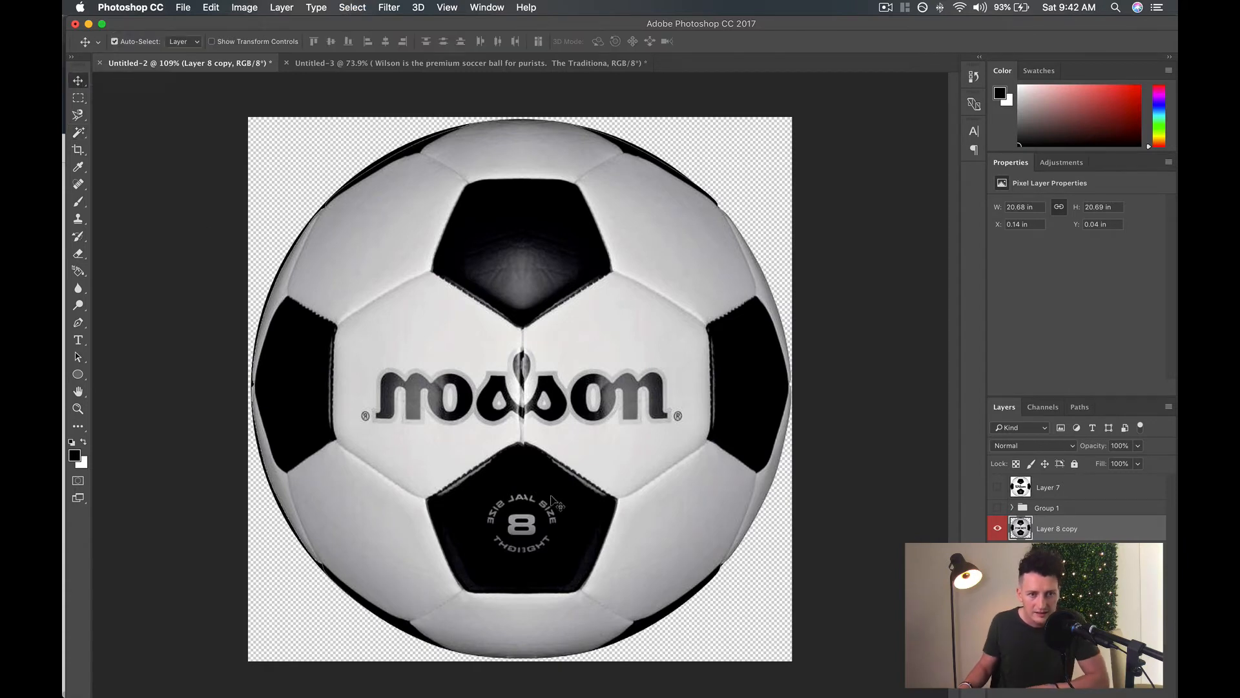
key("Left")
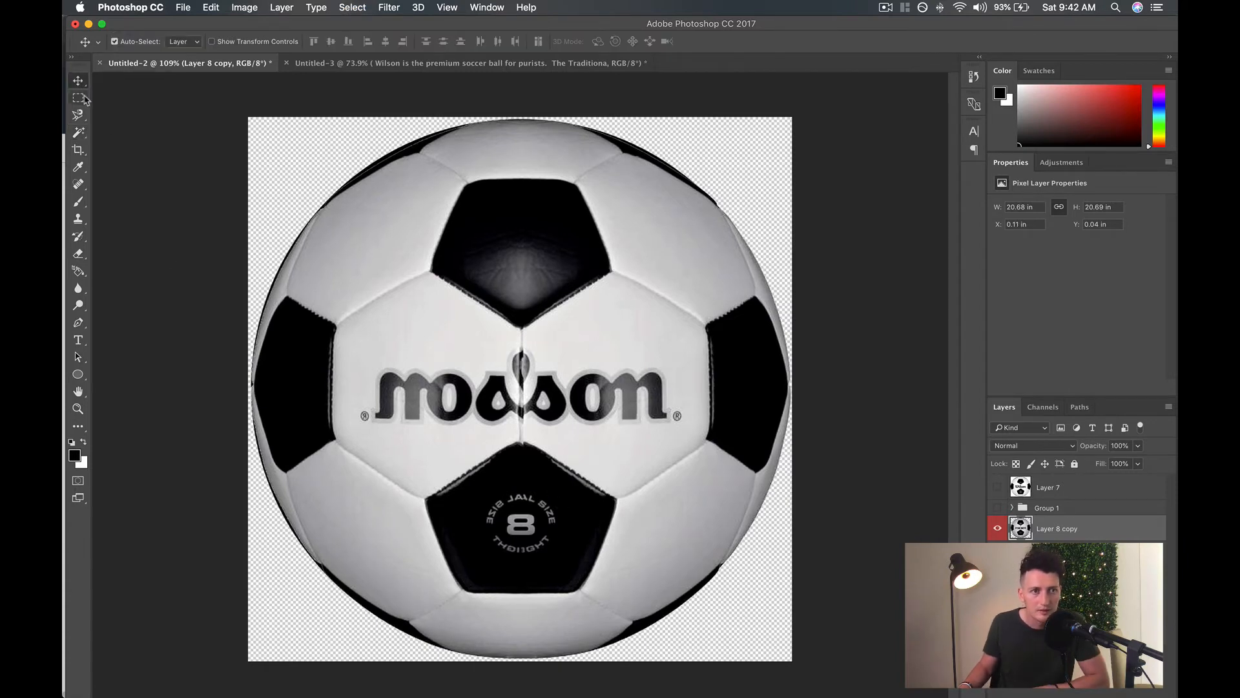
key("Up")
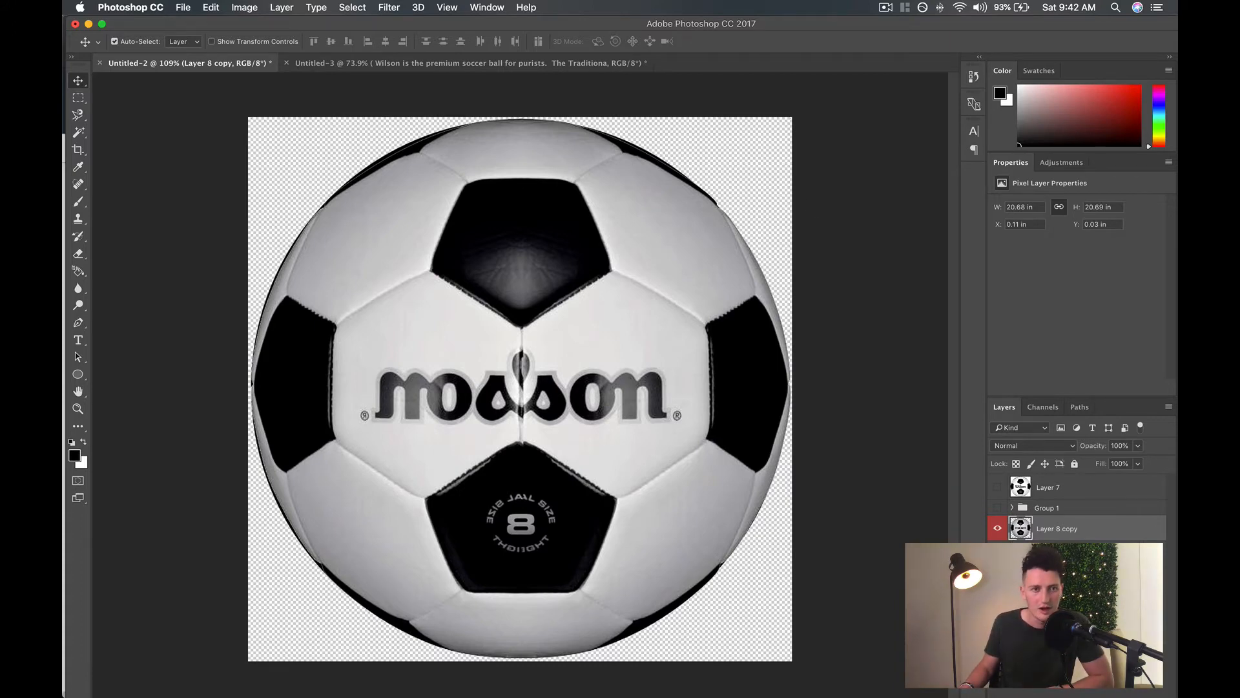
left_click(80, 82)
left_click(128, 81)
key("super+t")
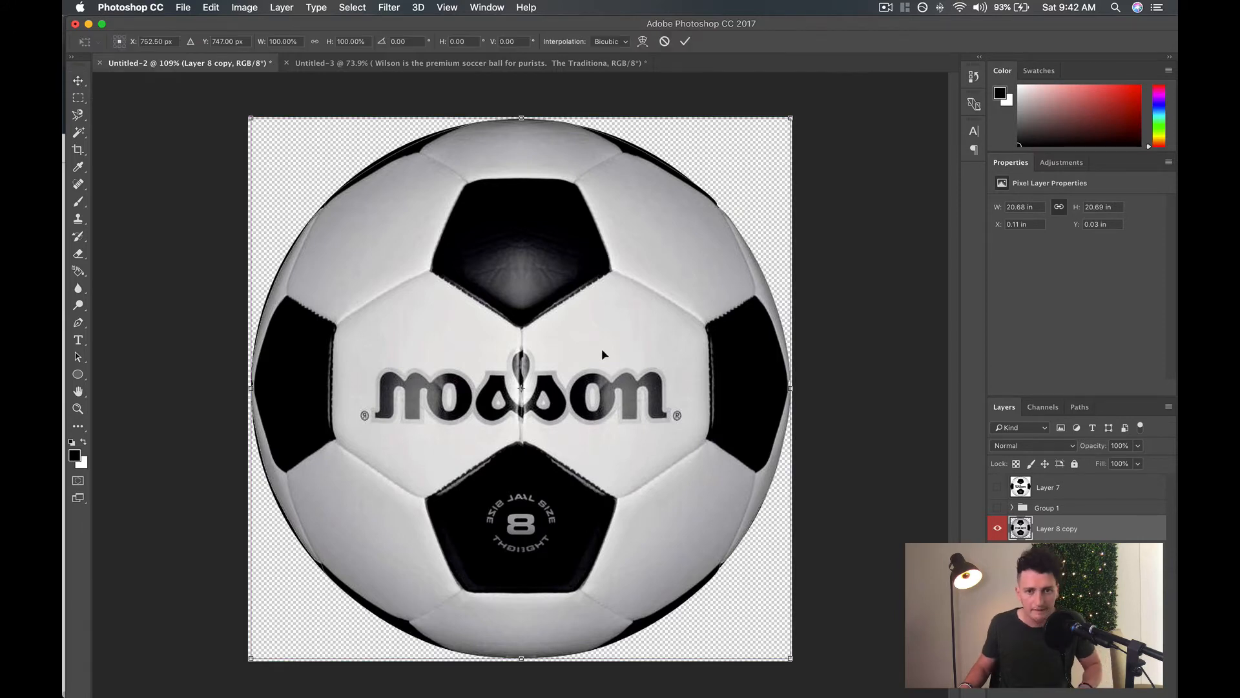
left_click_drag(794, 119, 797, 119)
key("super+z")
key("Return")
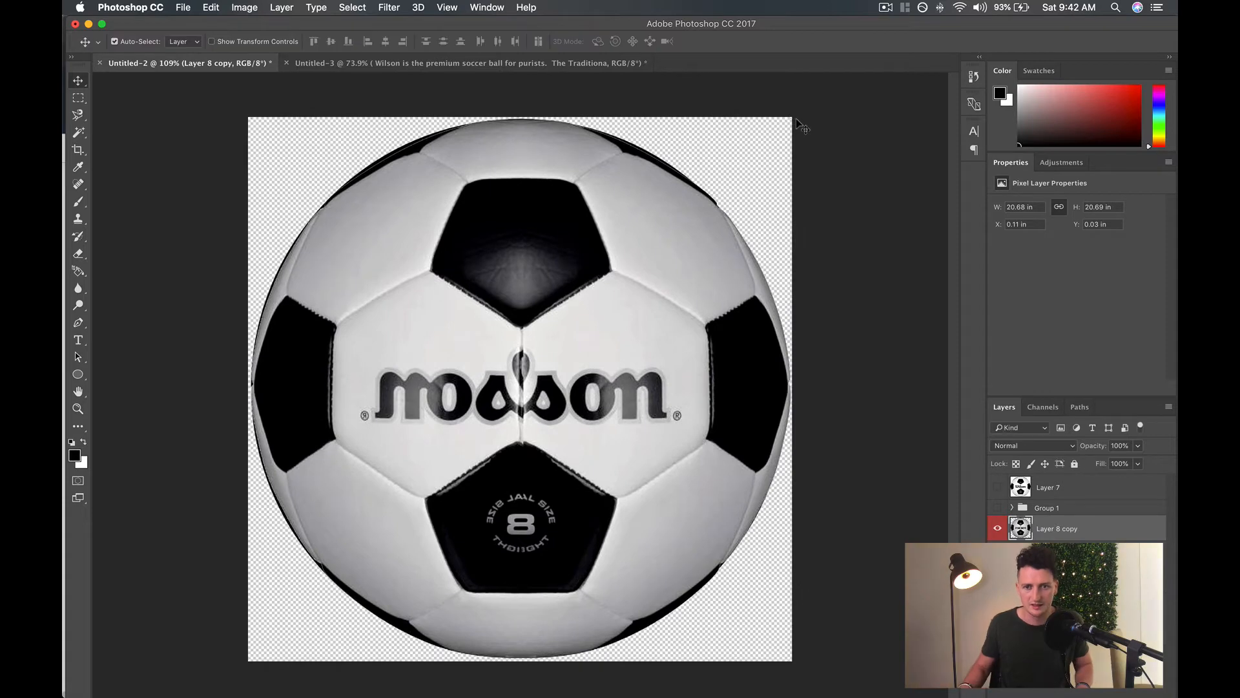
Scale the black circle behind the ball up to about 1491 px in diameter, extending its upper edge to Y -3 px.
left_click(1065, 550)
key("super+t")
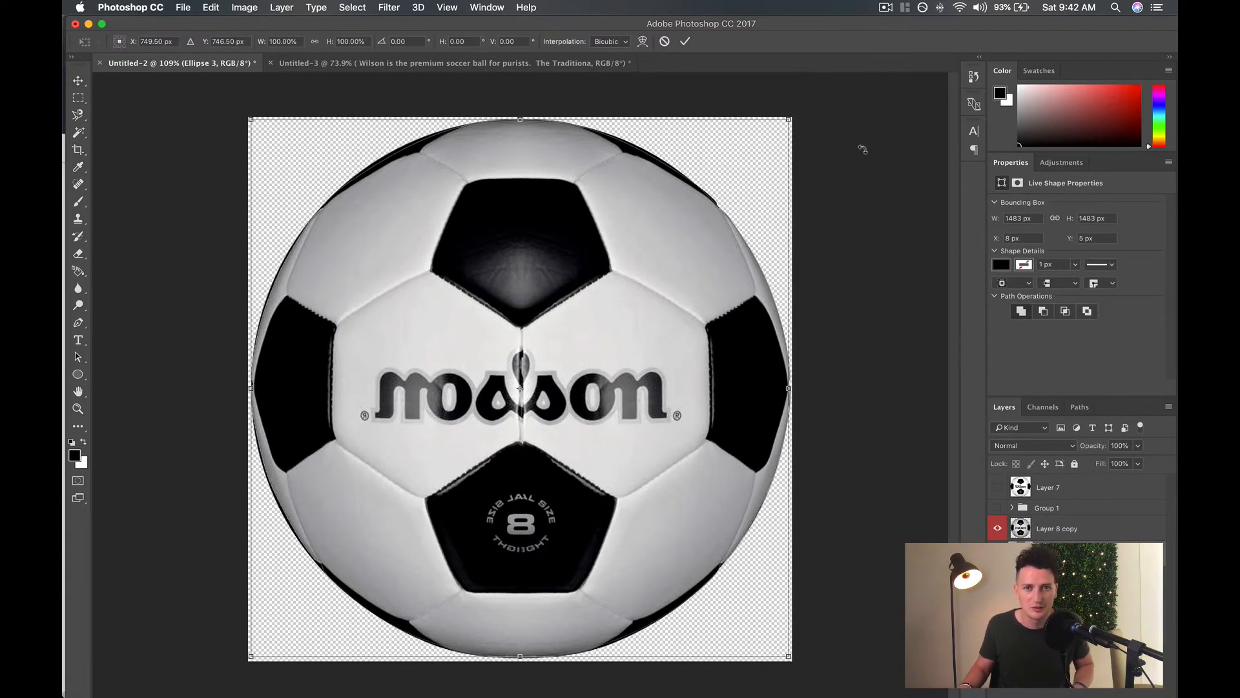
left_click_drag(786, 122, 792, 120)
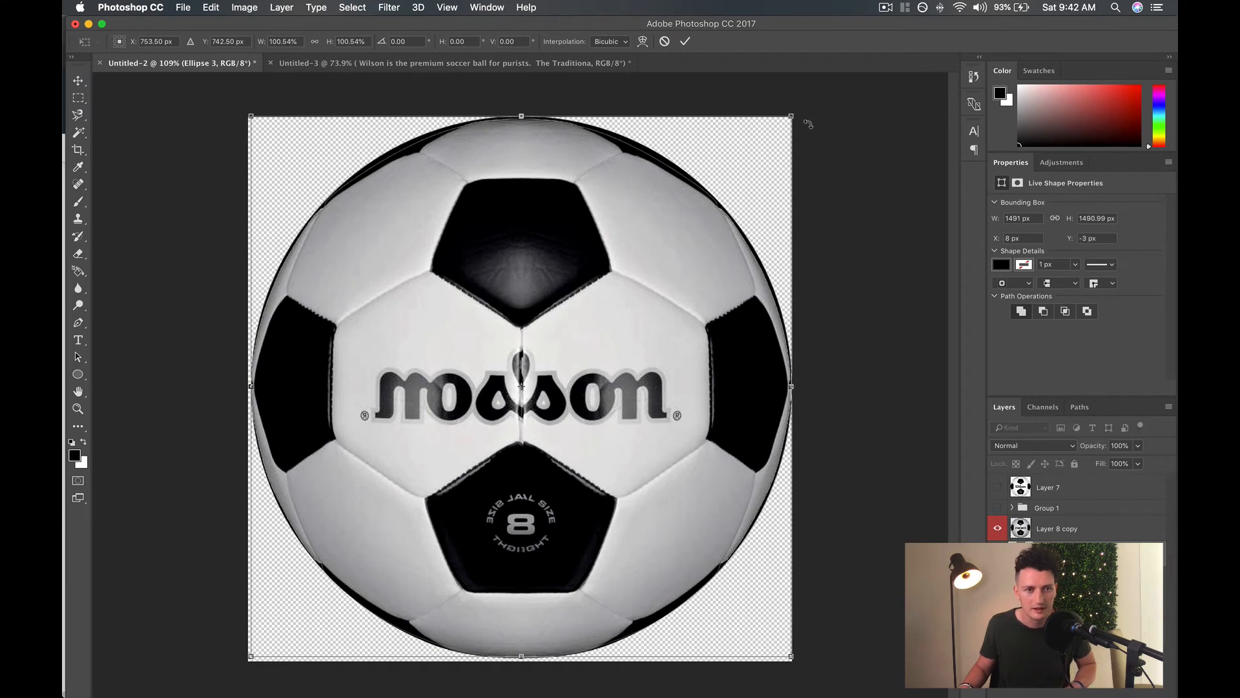
key("Return")
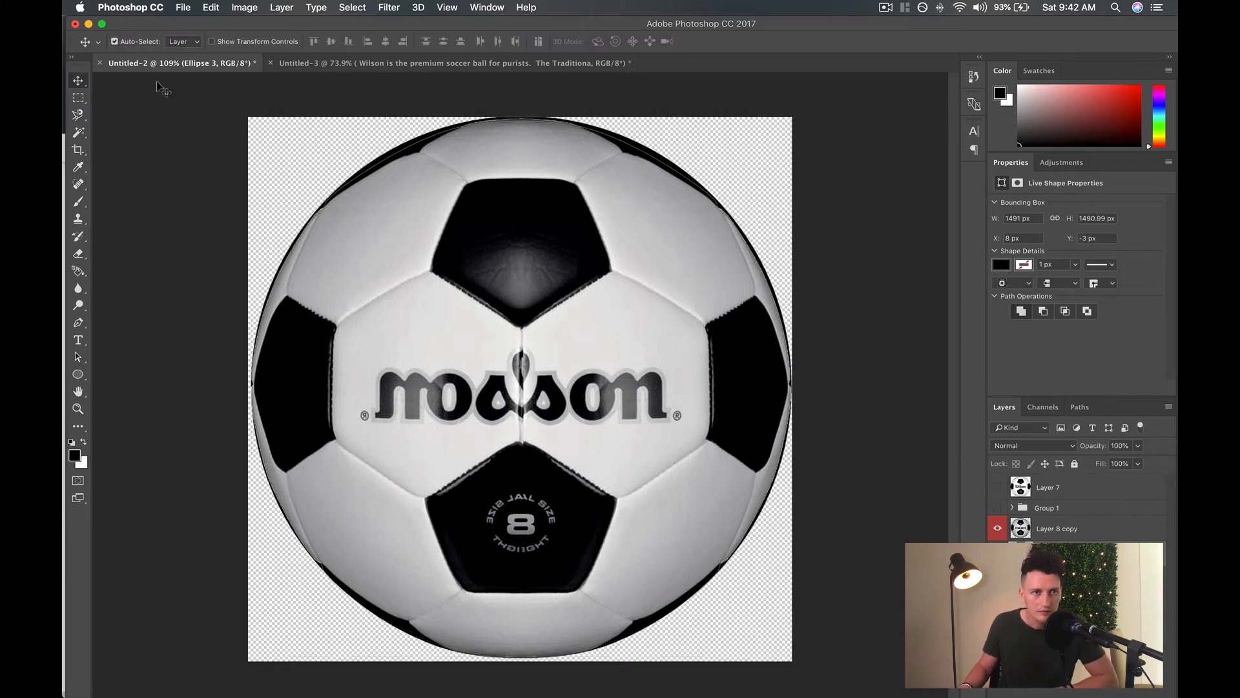
Nudge the black circle behind the ball to X 9 px, Y 0 px.
key("Down")
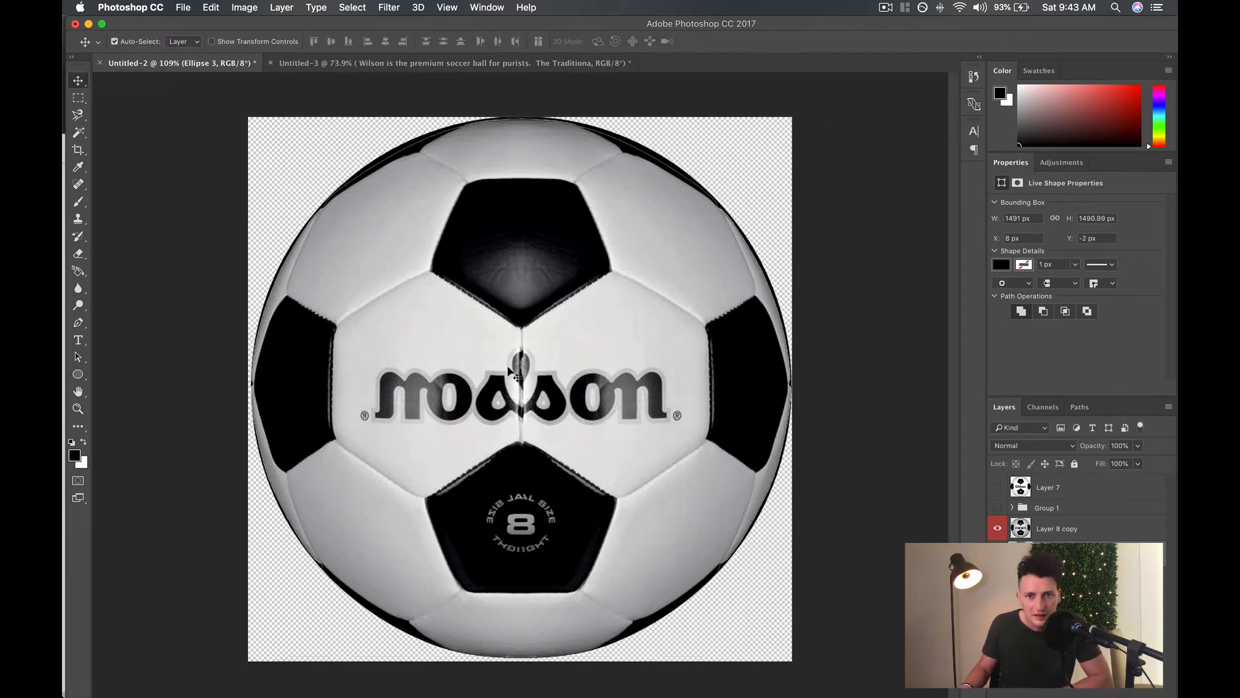
key("Right")
key("Down")
key("Down")
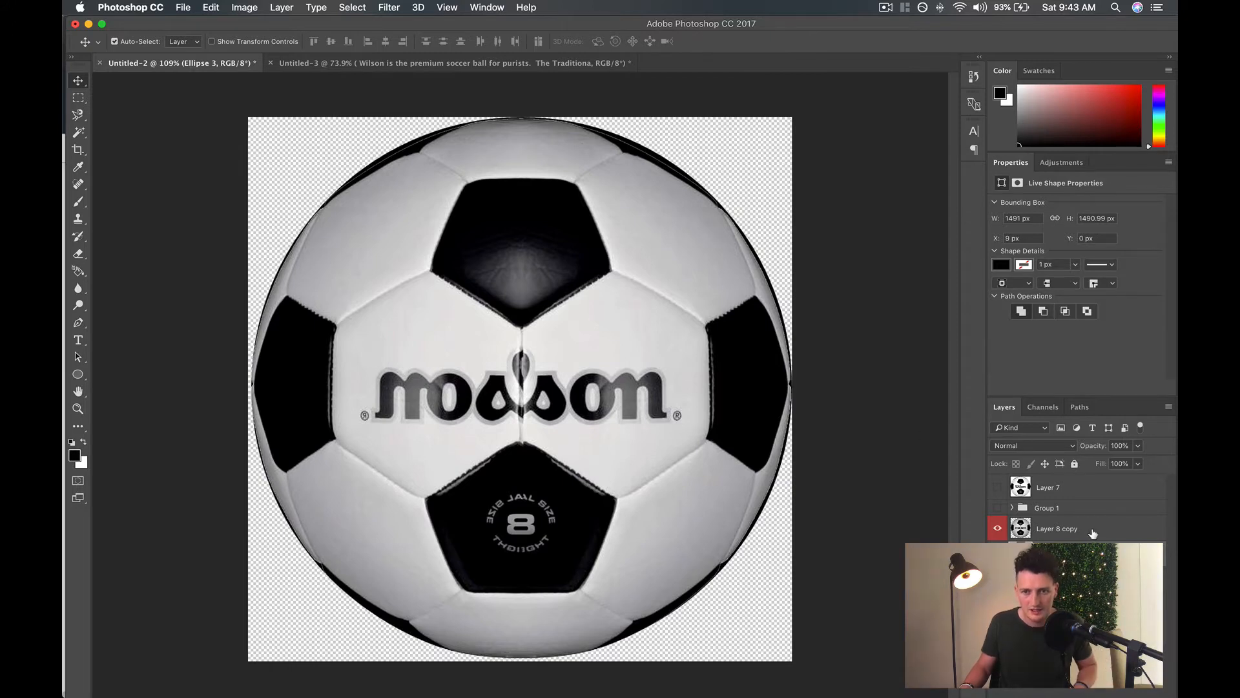
Align the ball layer and the black circle to each other on their horizontal and vertical centers.
left_click(1091, 531)
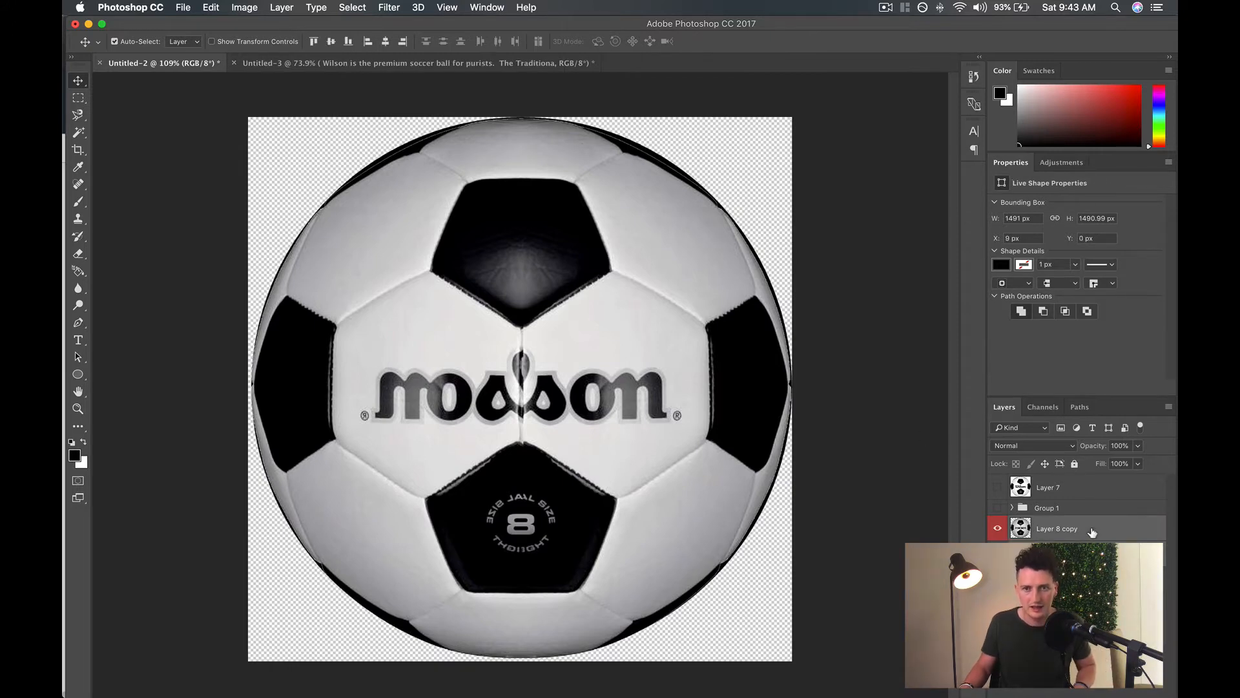
left_click(385, 41)
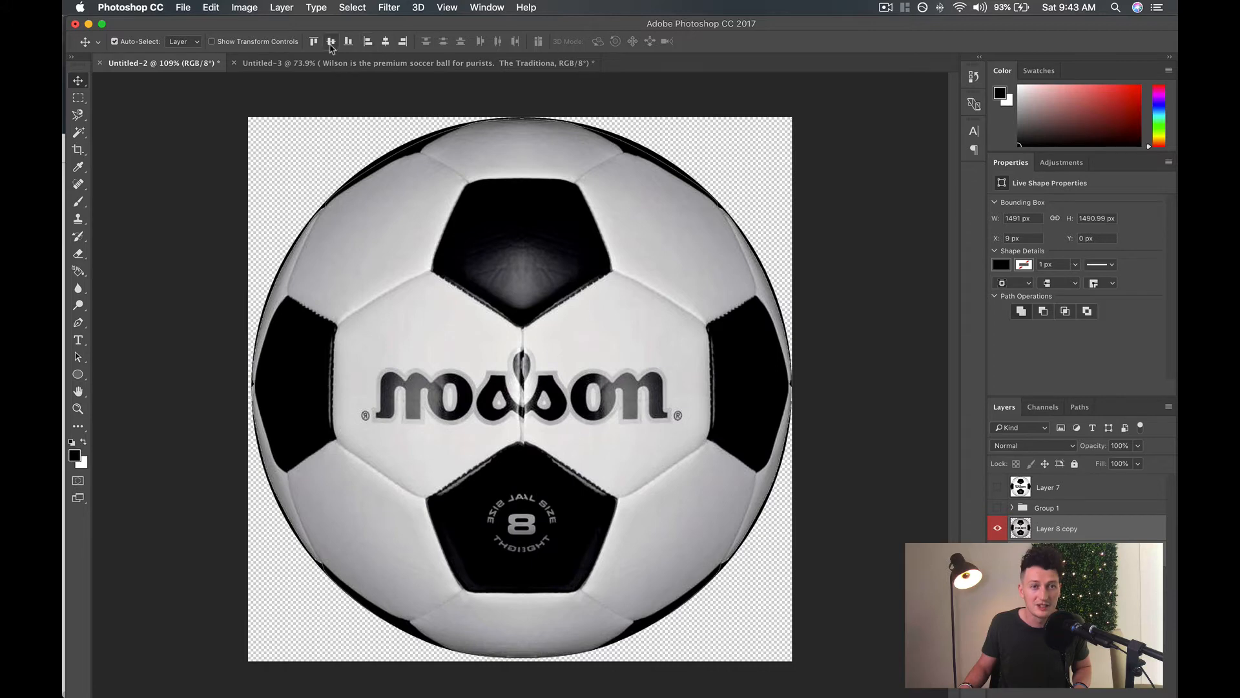
left_click(330, 42)
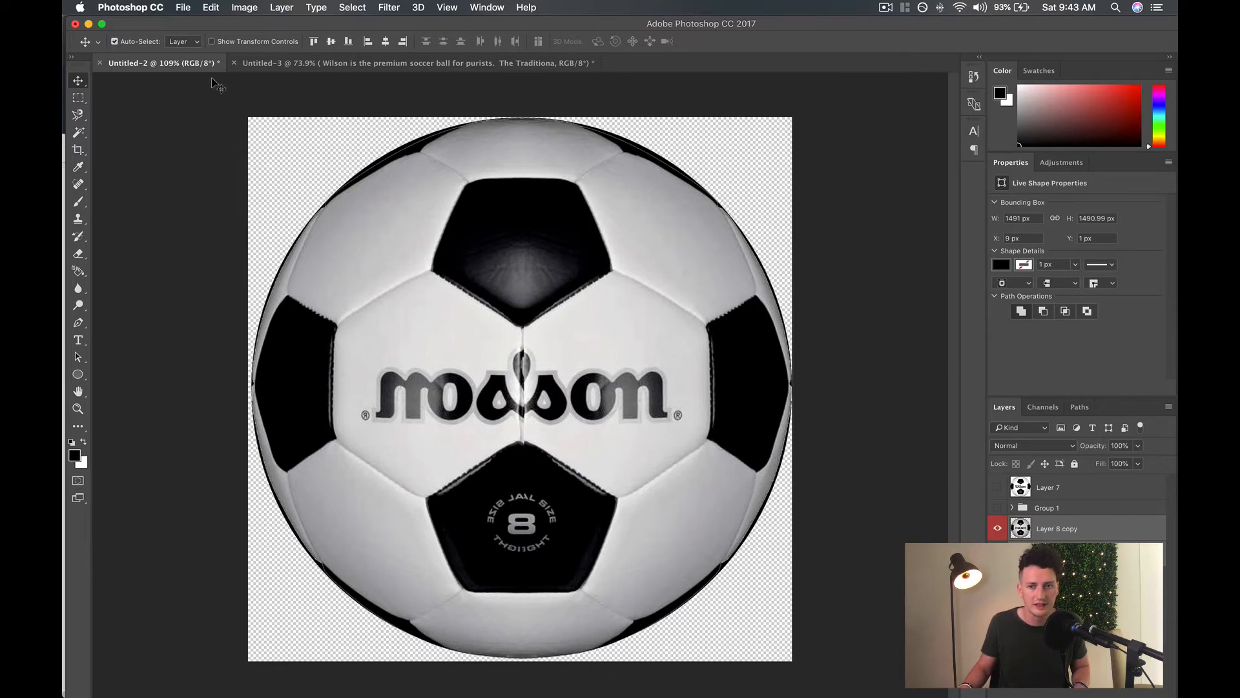
Start a Gaussian Blur on the black circle's layer, converting the shape to a smart object.
left_click(1093, 549)
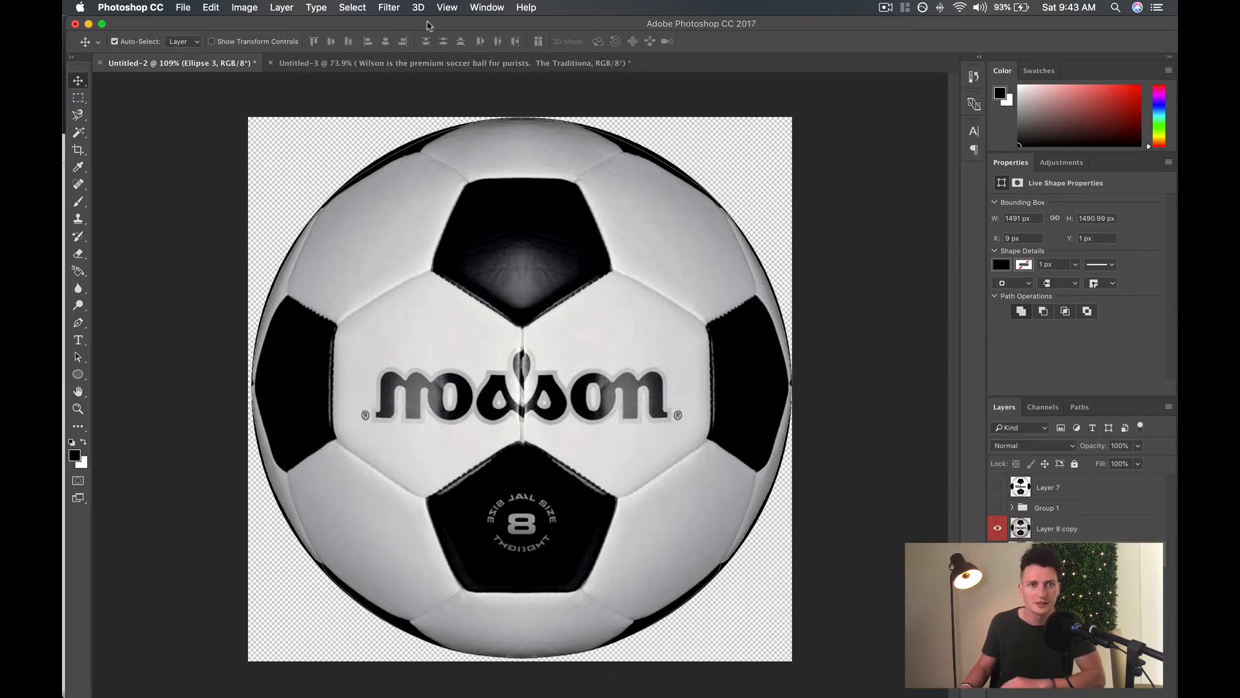
left_click(400, 10)
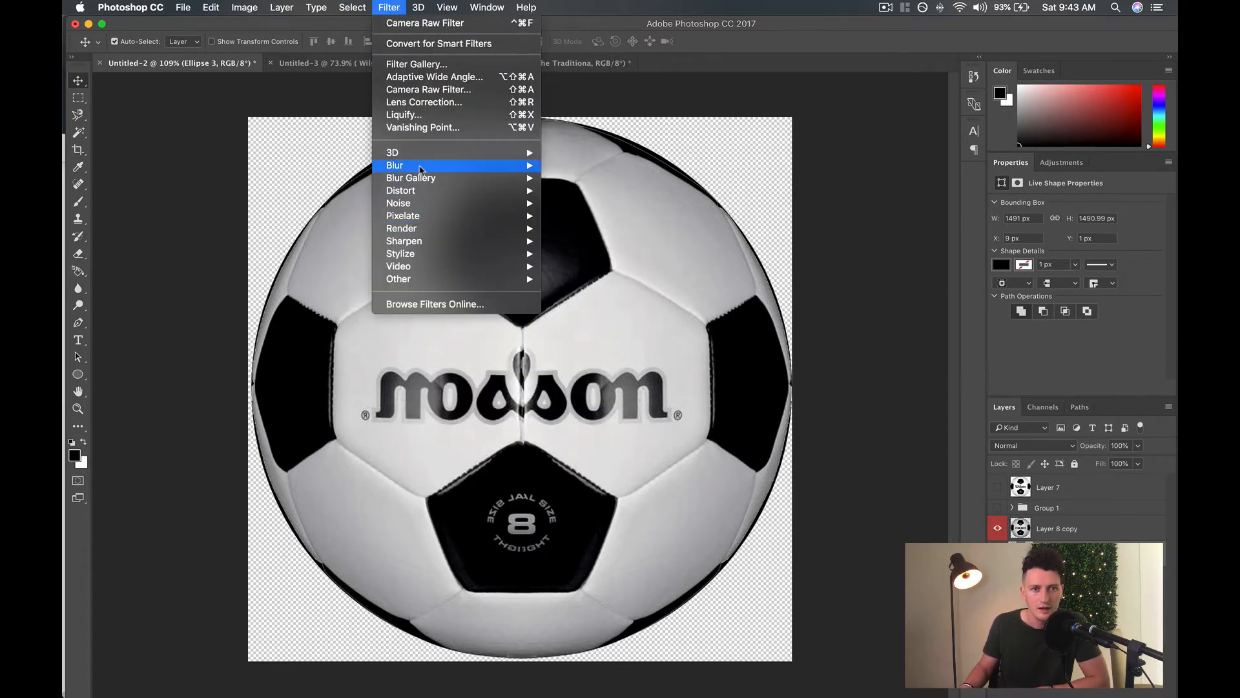
mouse_move(420, 165)
left_click(605, 217)
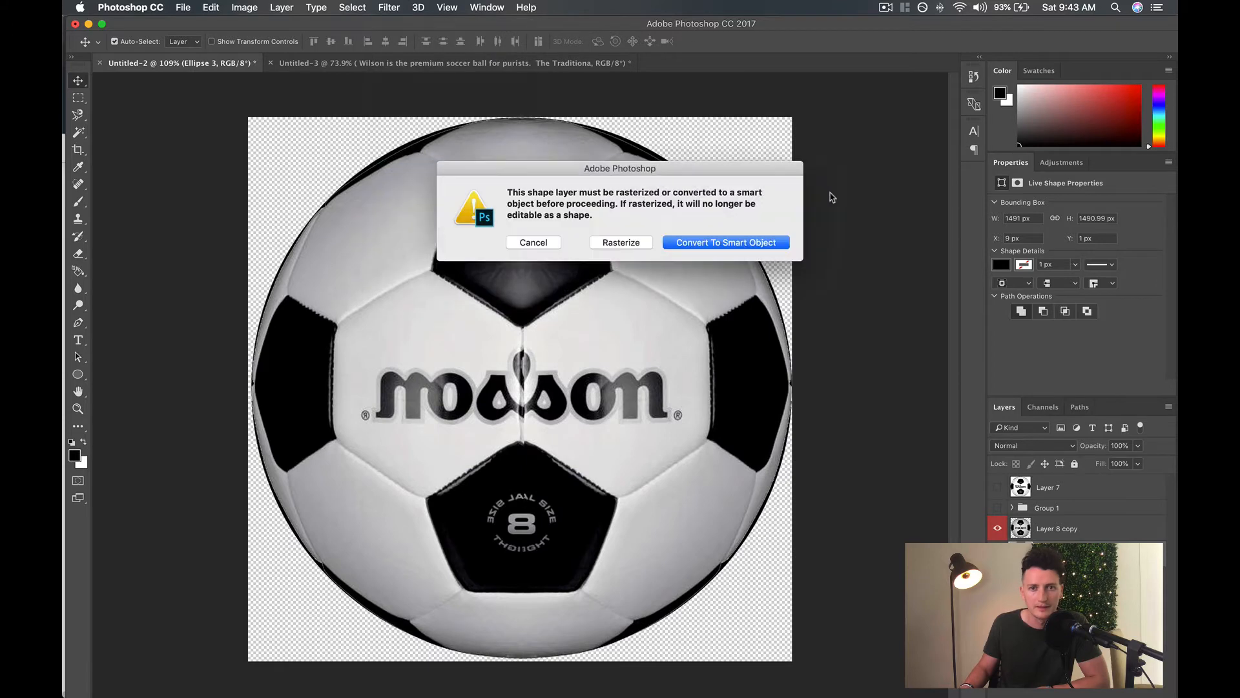
left_click(717, 248)
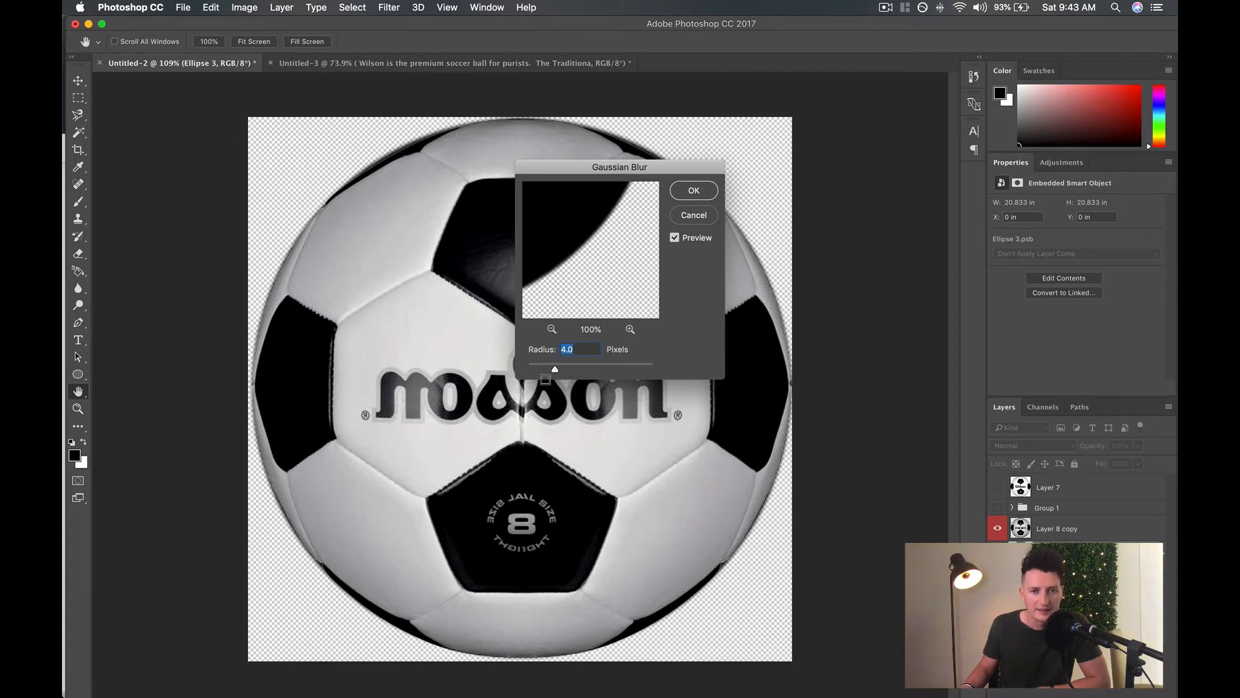
Apply the Gaussian Blur to the black circle with a radius of 4.7 pixels.
left_click_drag(539, 370, 615, 370)
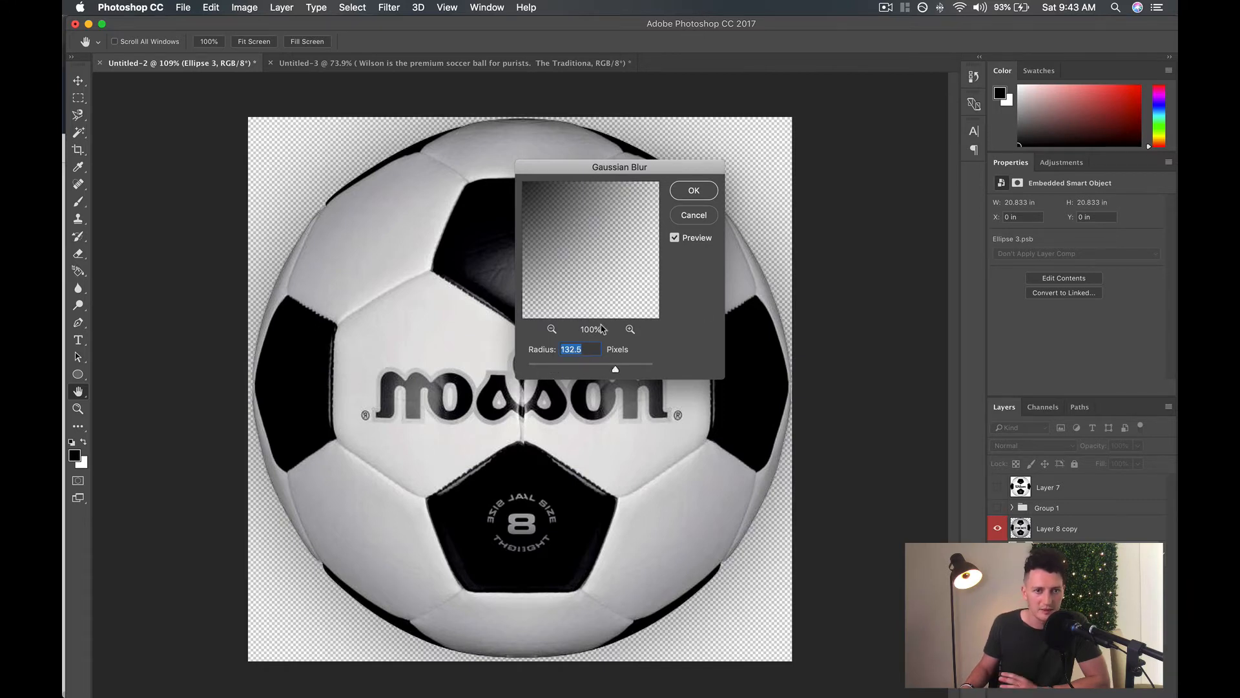
left_click_drag(615, 369, 548, 370)
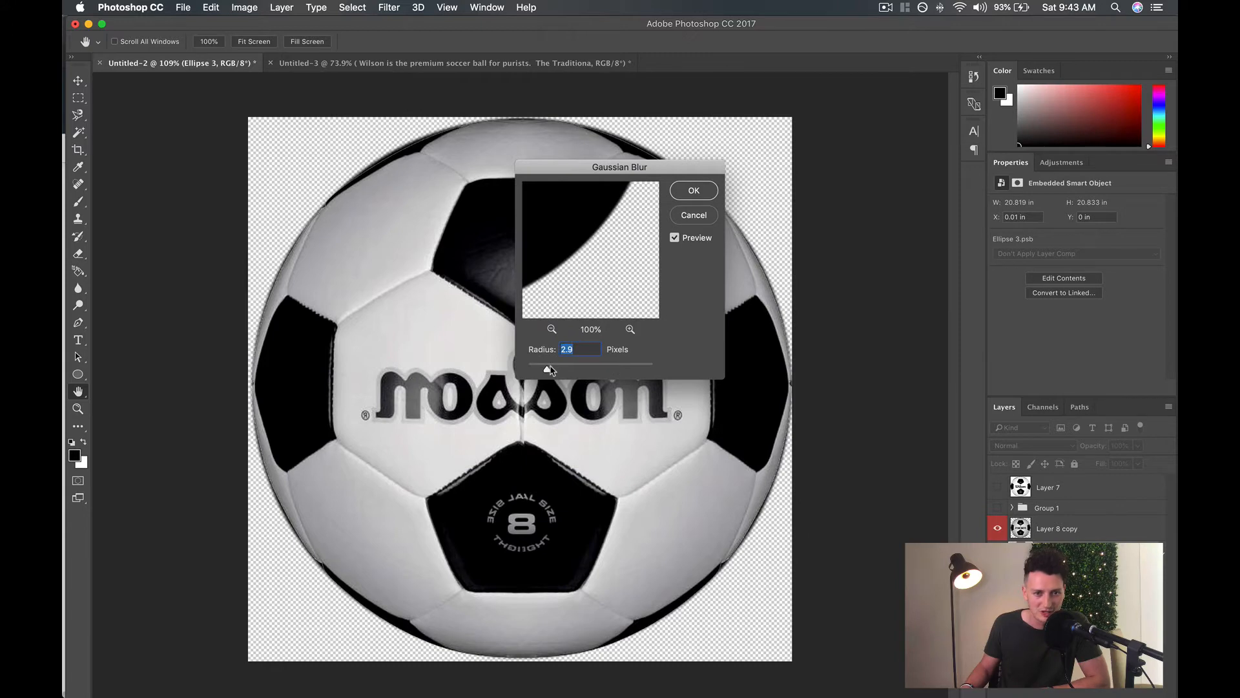
left_click_drag(549, 369, 573, 371)
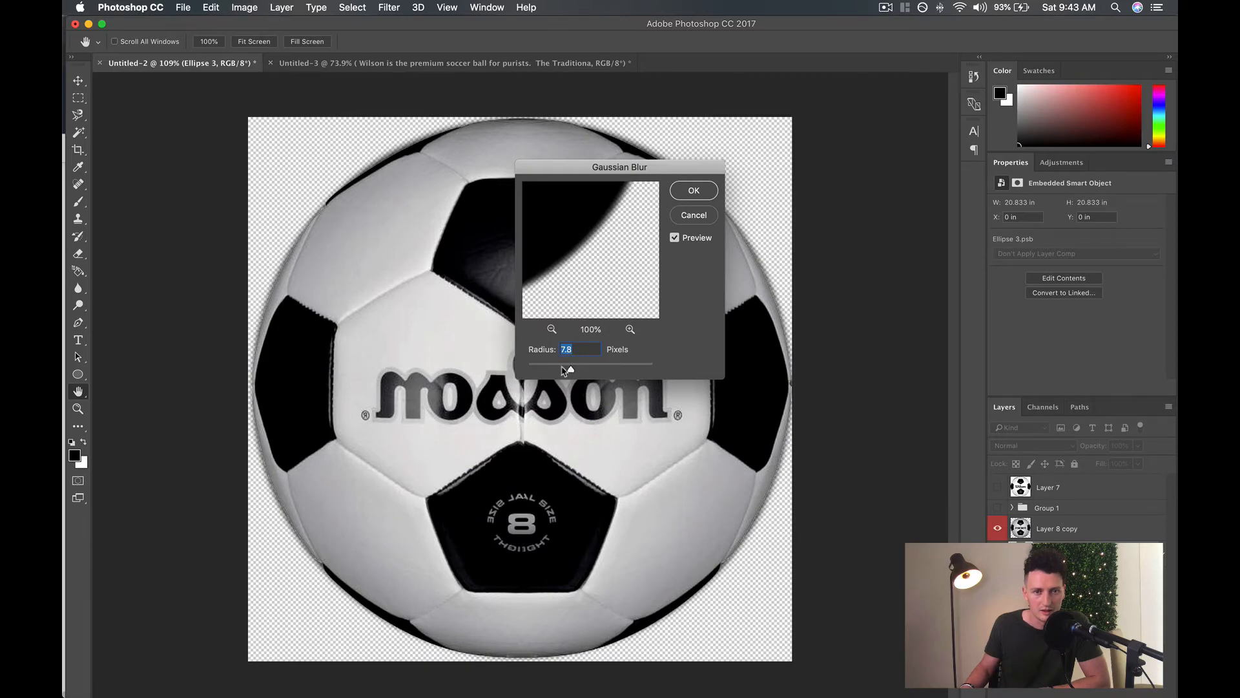
left_click_drag(566, 370, 559, 369)
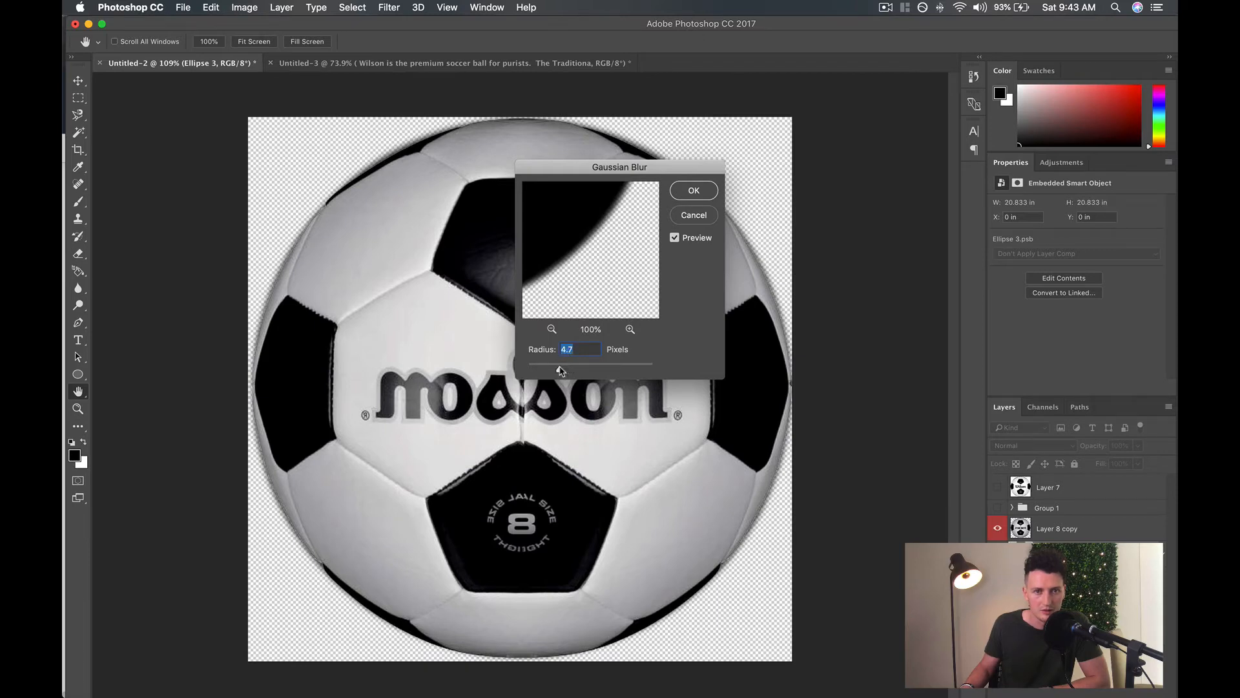
left_click(693, 190)
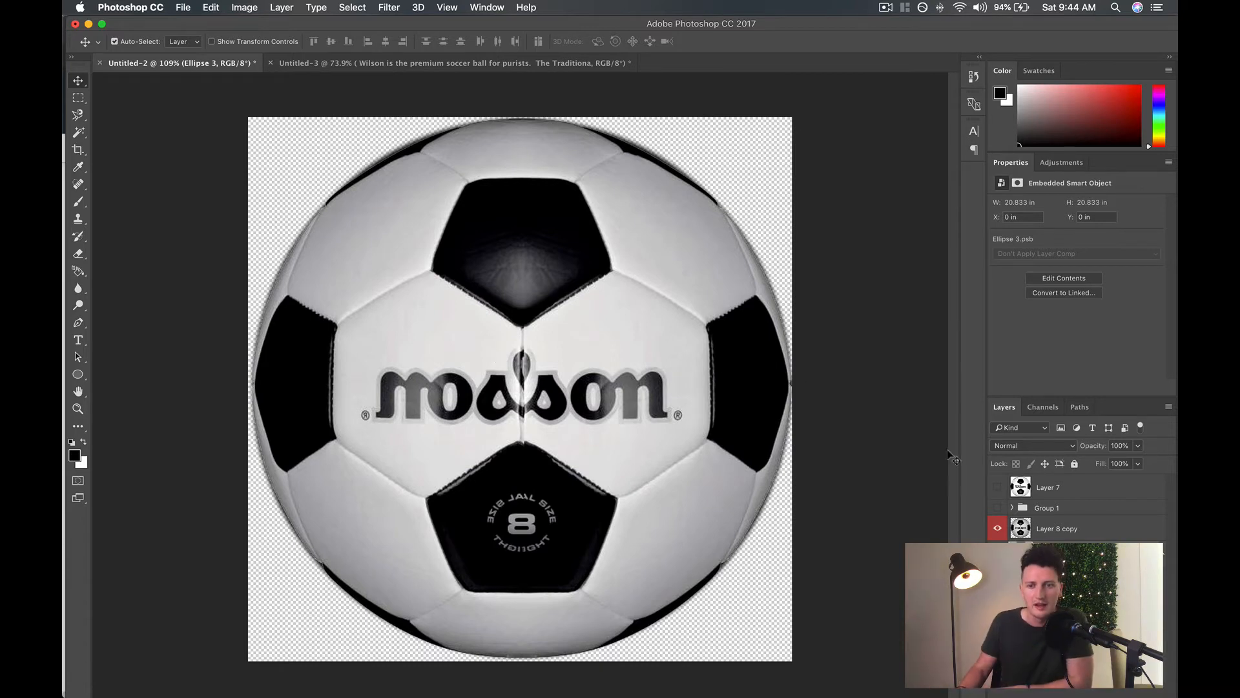
Open the Camera Raw filter on Layer 8 copy and raise the ball's Exposure to +0.45.
left_click(1091, 527)
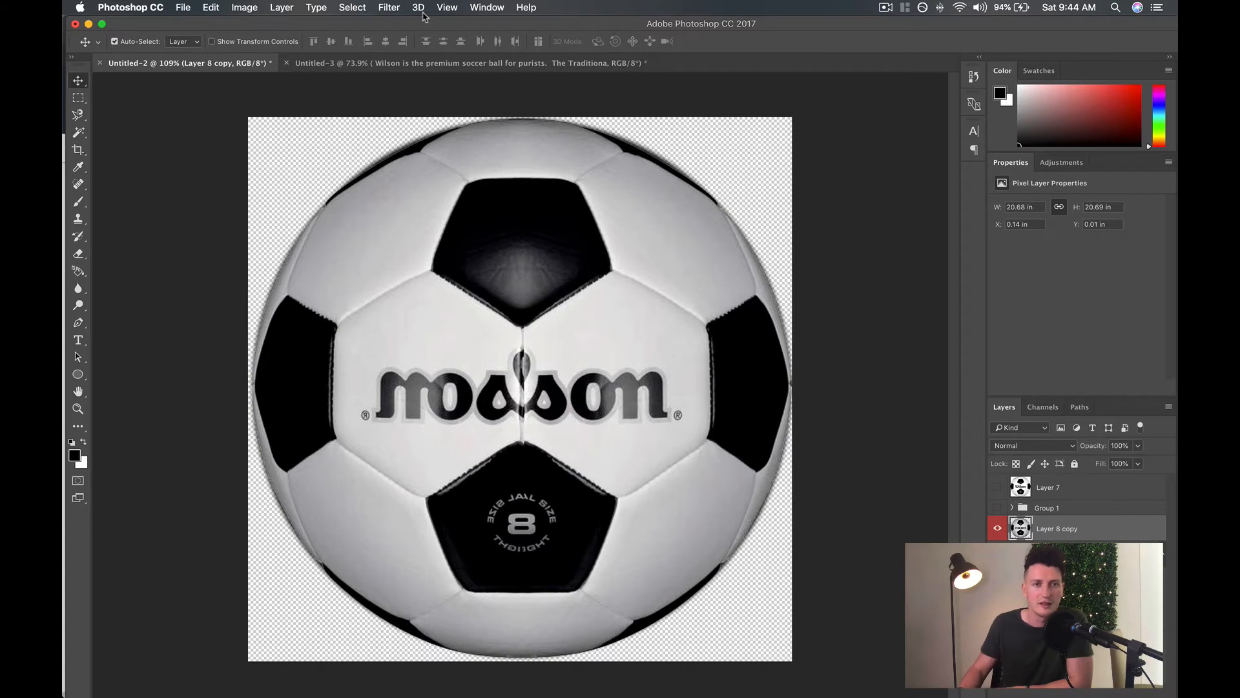
left_click(388, 7)
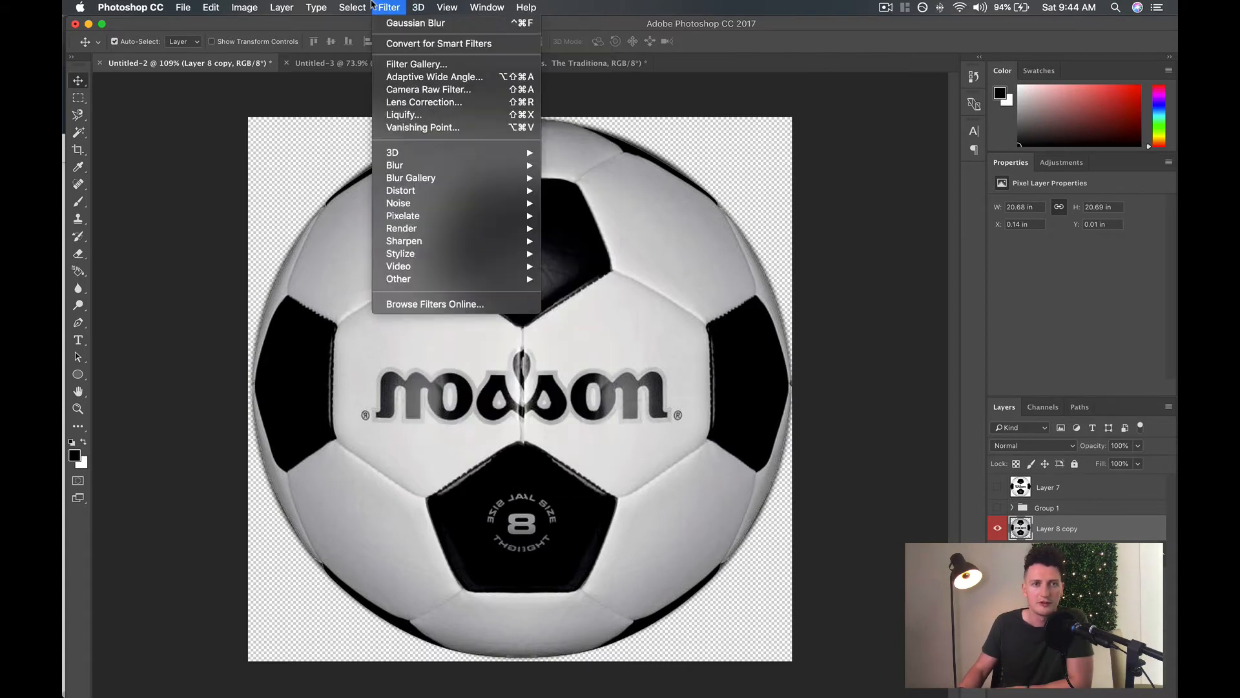
left_click(424, 89)
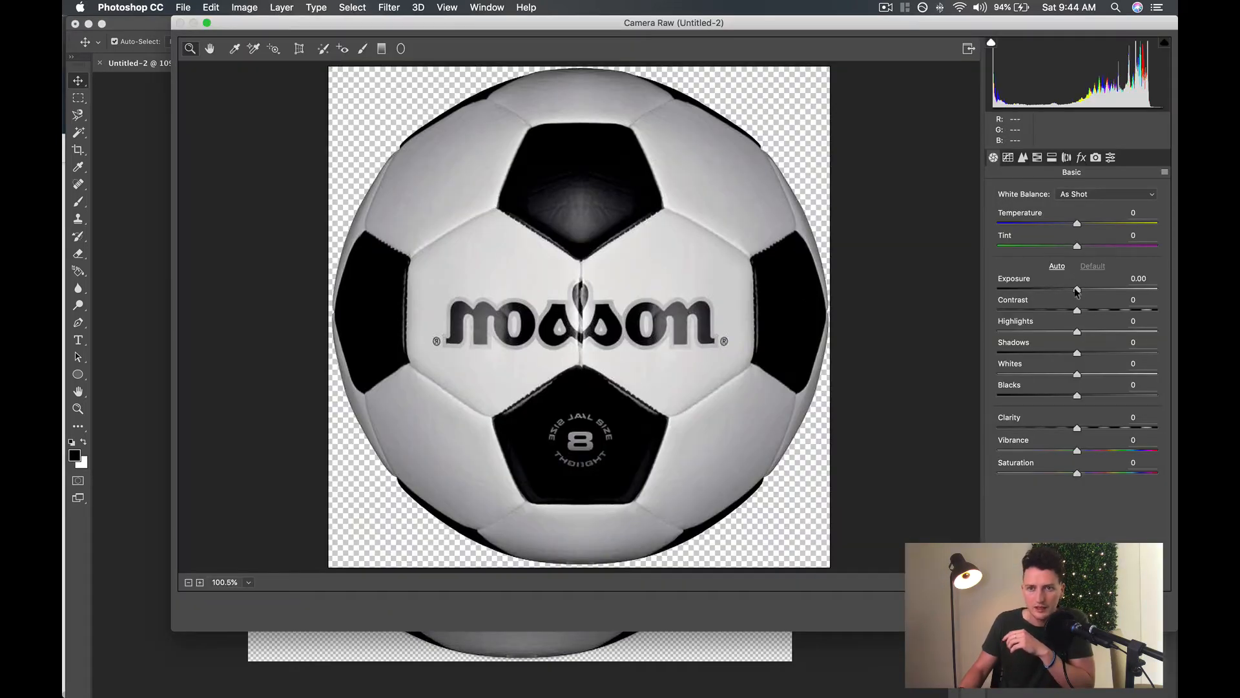
left_click_drag(718, 21, 615, 19)
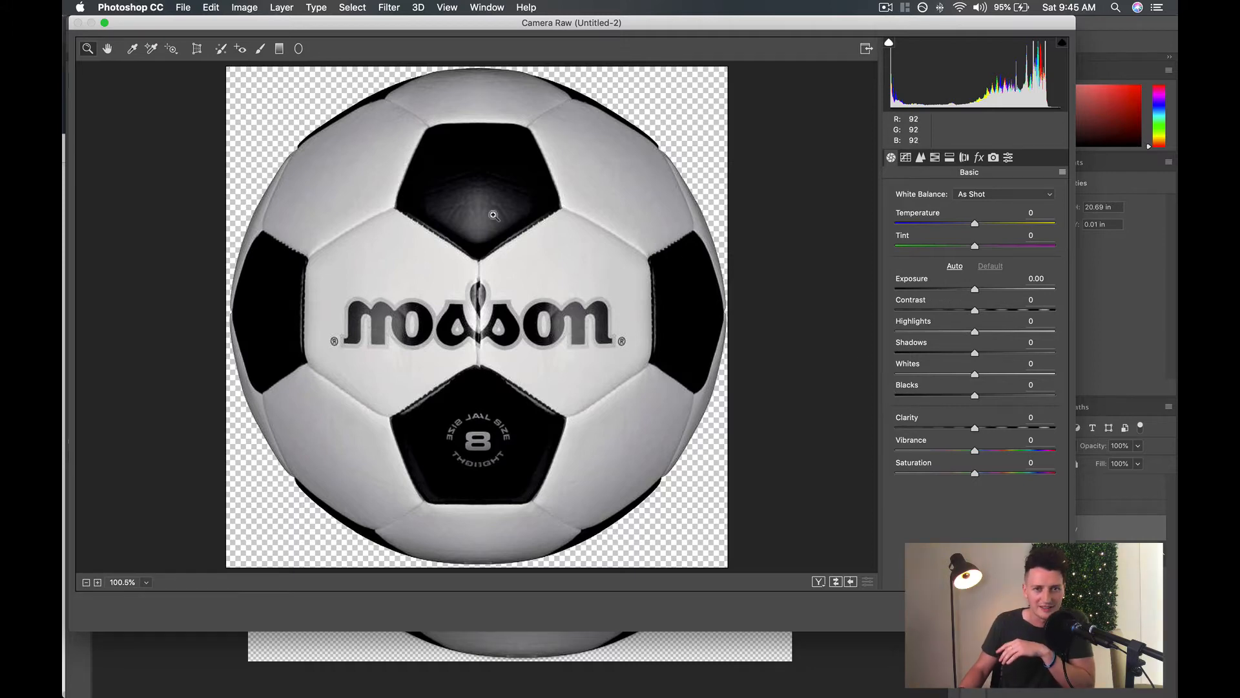
left_click(979, 289)
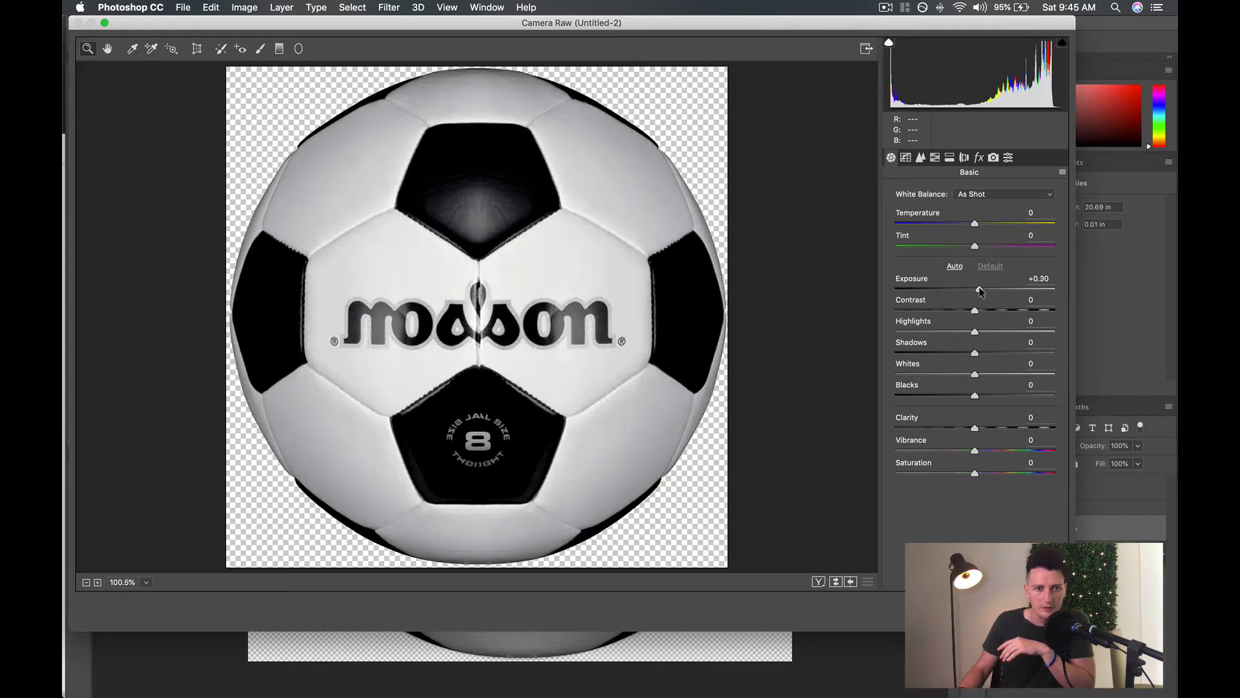
mouse_move(979, 291)
left_mouse_down()
mouse_move(1034, 289)
mouse_move(786, 291)
mouse_move(850, 304)
mouse_move(1137, 308)
mouse_move(982, 303)
left_mouse_up()
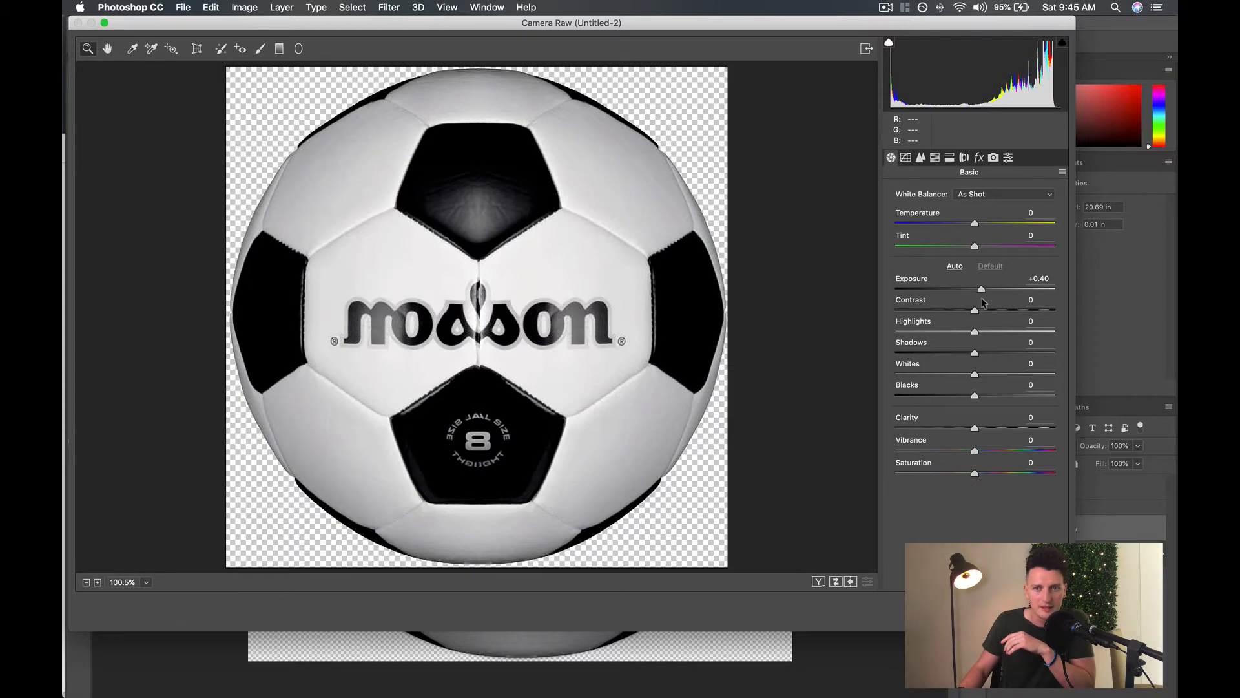
left_click(982, 297)
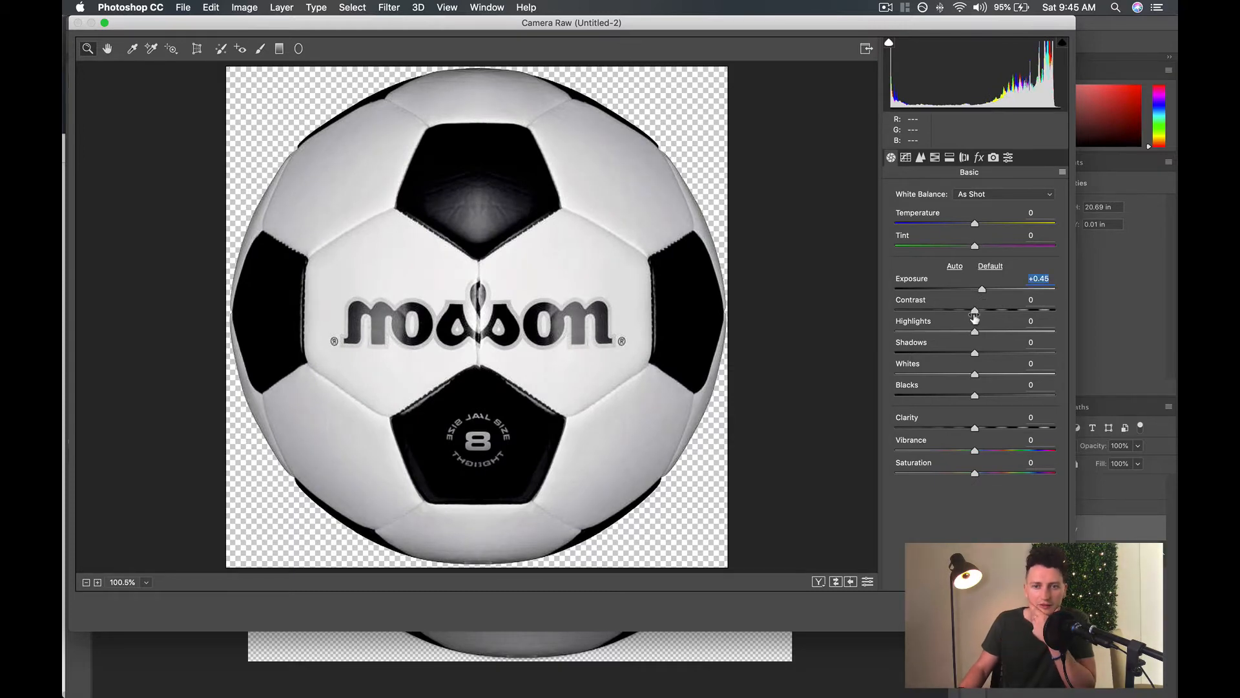
Try a Contrast of +7 on the ball and return it to 0.
mouse_move(976, 313)
left_mouse_down()
mouse_move(1052, 309)
mouse_move(903, 314)
mouse_move(980, 311)
left_mouse_up()
left_click(980, 311)
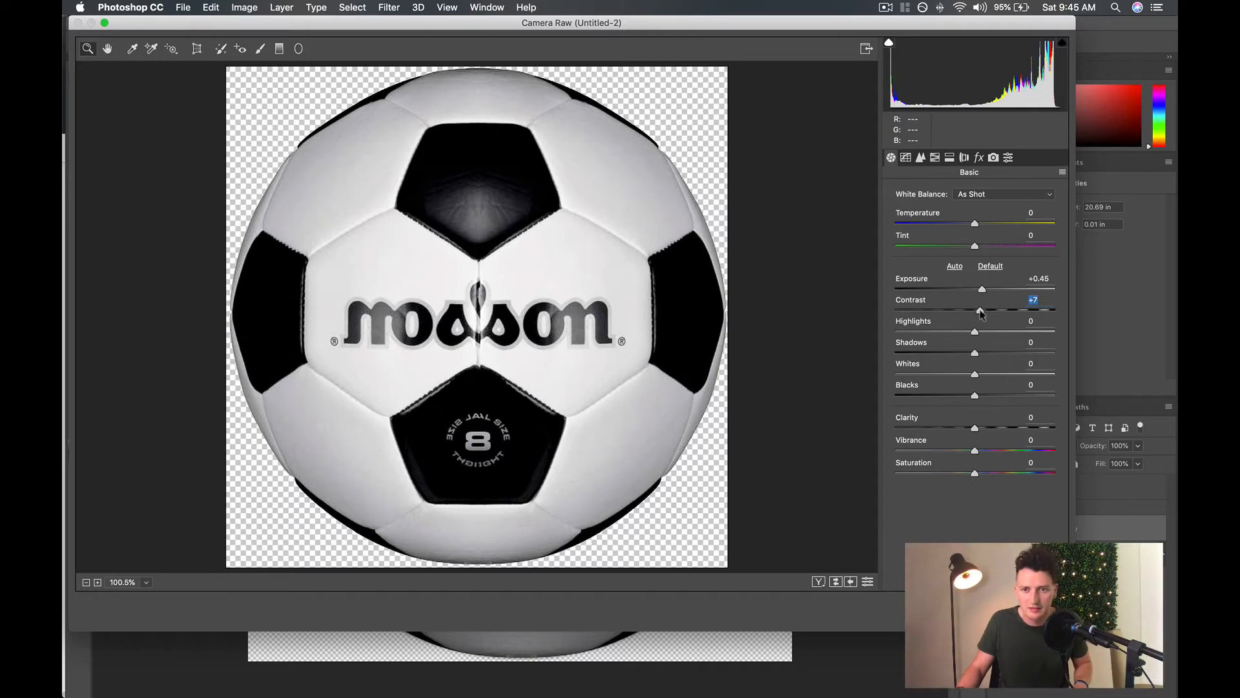
left_click_drag(981, 313, 974, 313)
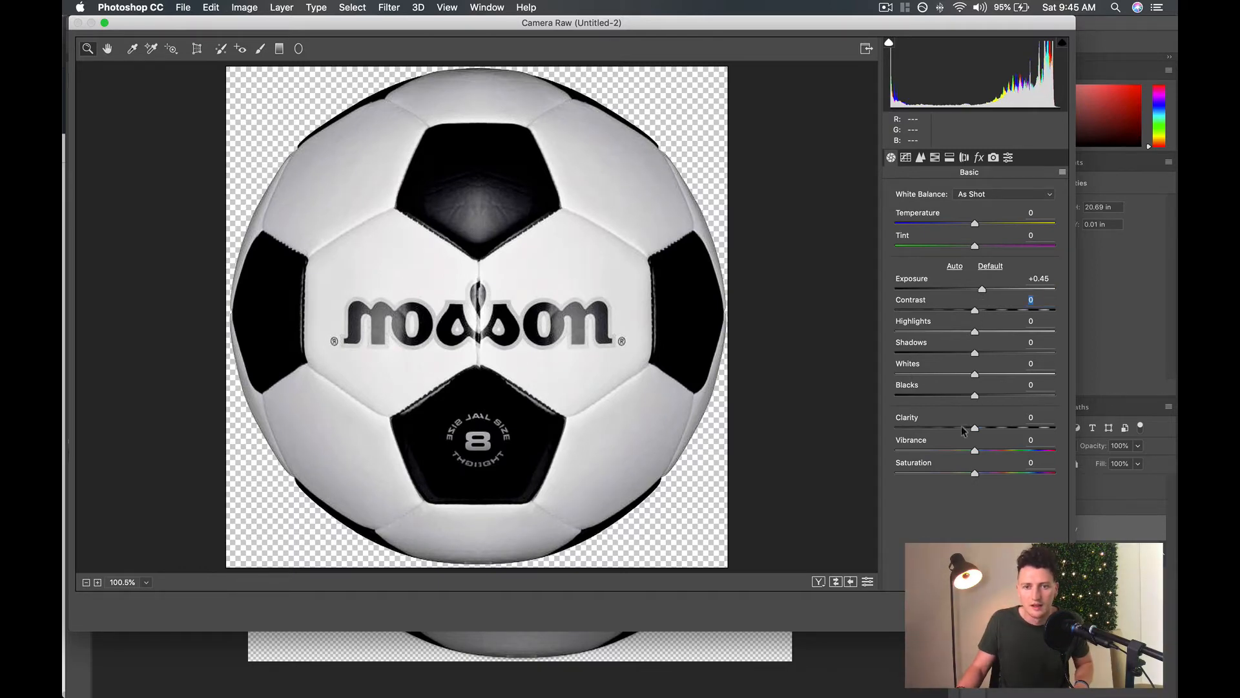
Test an extreme negative Clarity on the ball and settle on -8.
left_click_drag(974, 428, 897, 427)
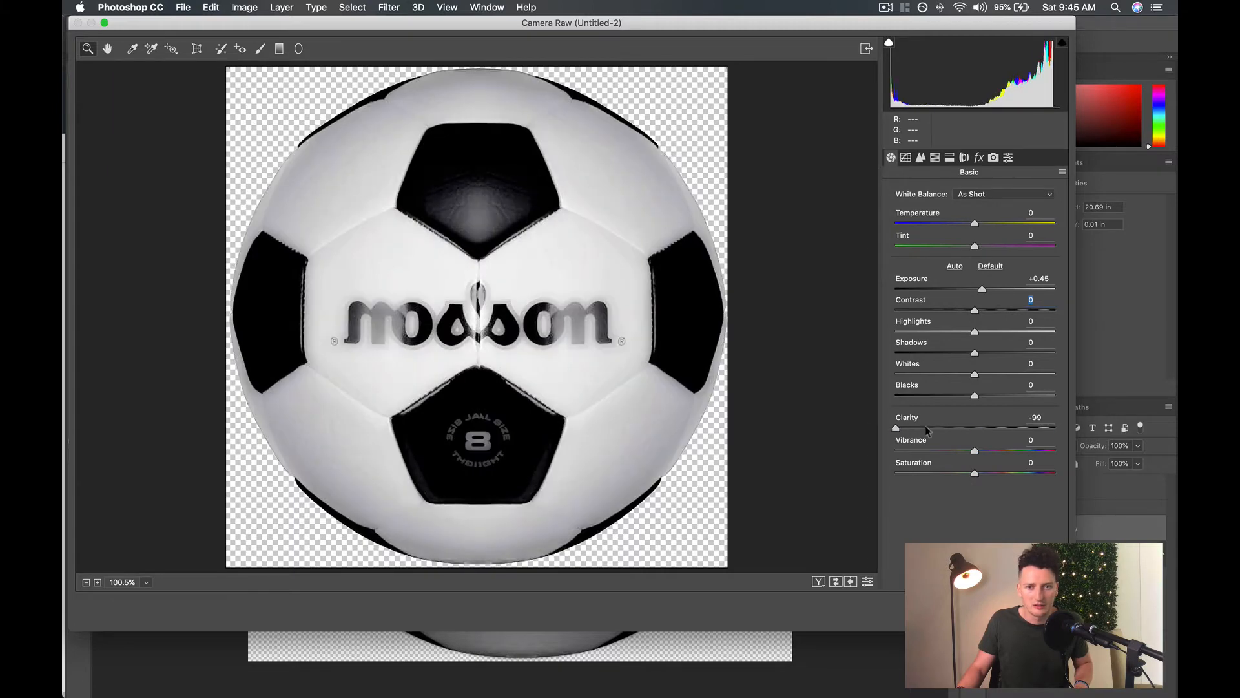
mouse_move(972, 428)
left_mouse_down()
mouse_move(1052, 429)
mouse_move(953, 428)
mouse_move(970, 429)
left_mouse_up()
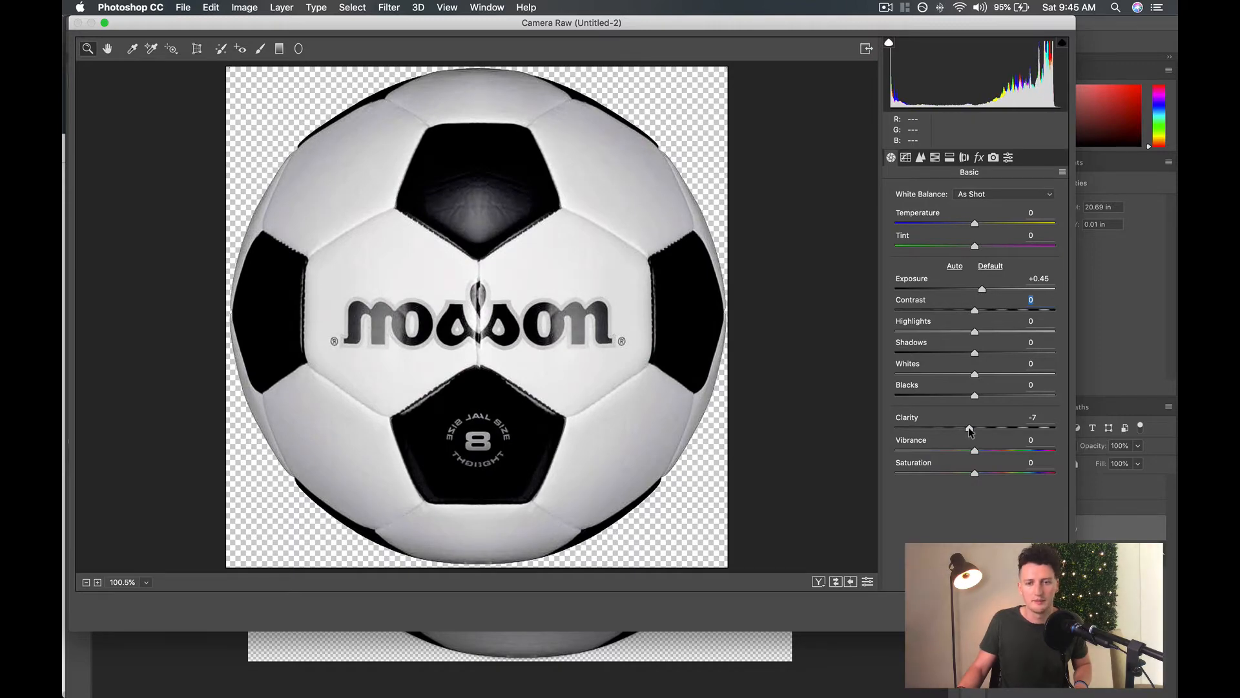
left_click(968, 428)
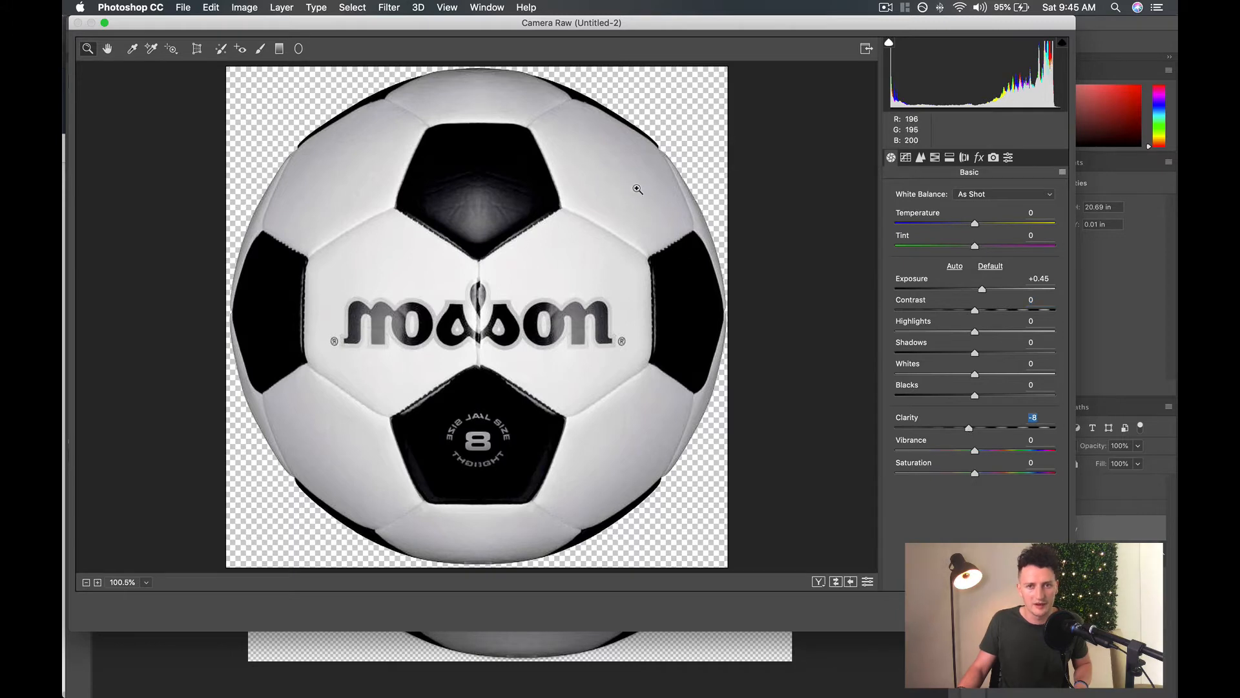
Set the ball's Highlights to +14, Shadows to +1, Whites to +46 and Blacks to -5, and apply the Camera Raw filter.
left_click_drag(975, 332, 1000, 376)
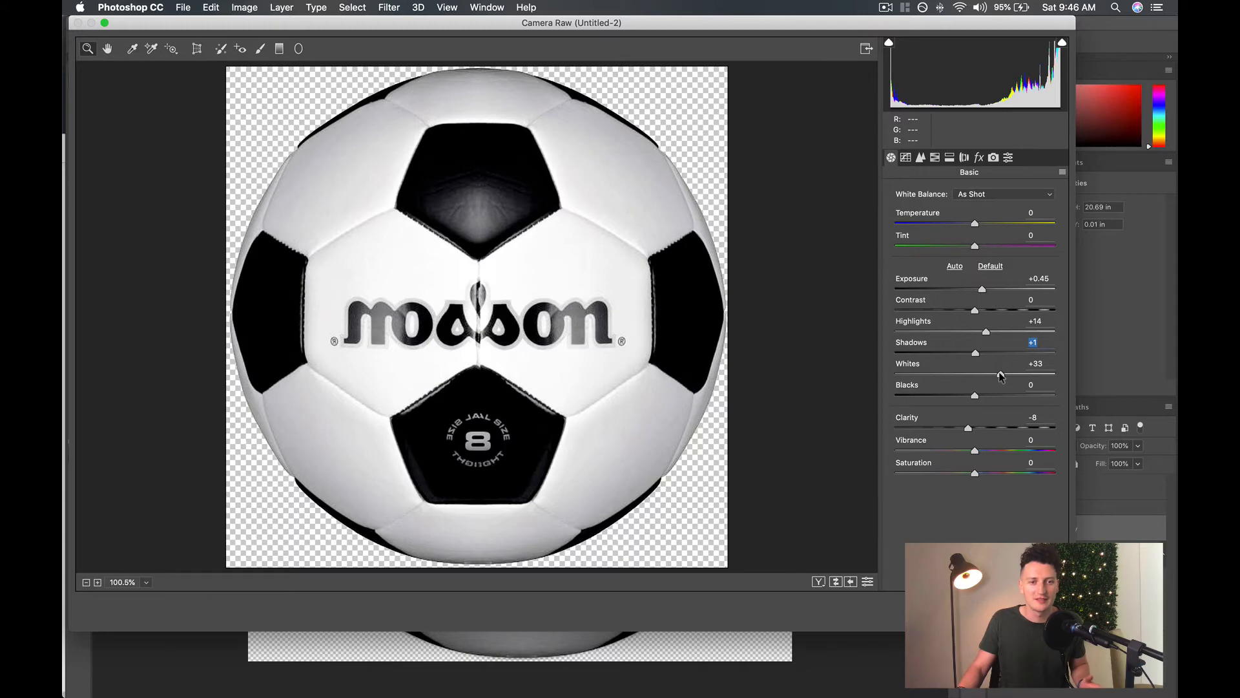
left_click_drag(1000, 373, 997, 373)
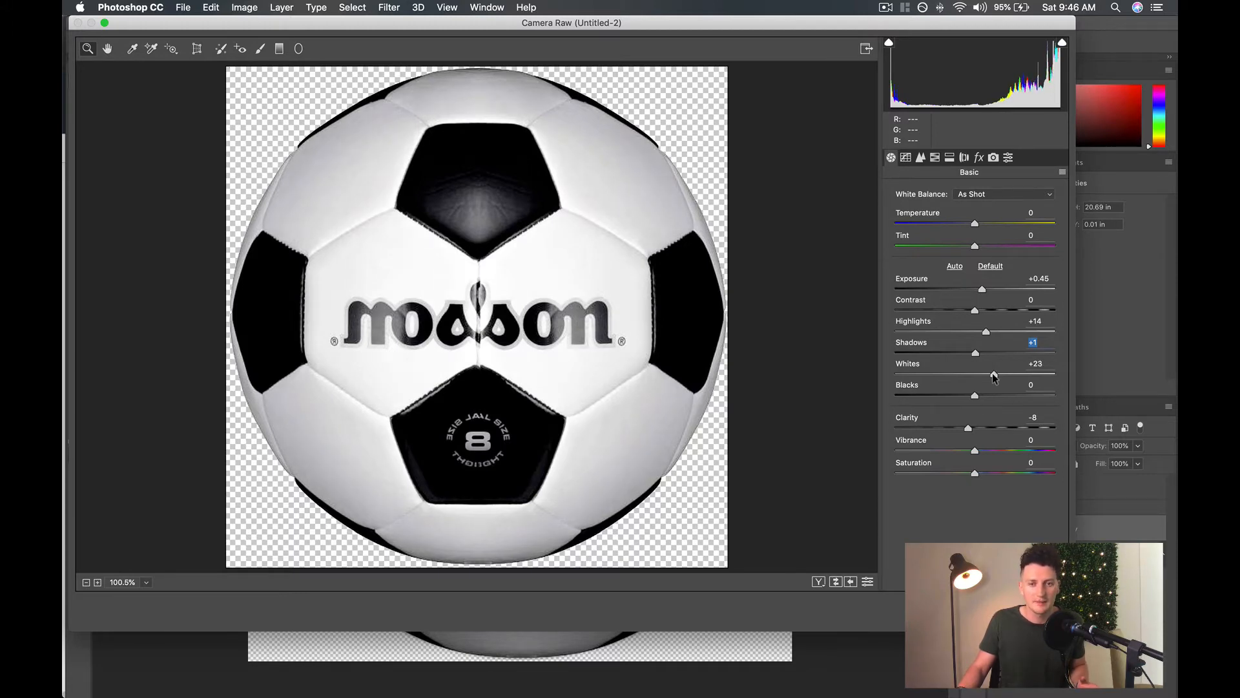
left_click_drag(993, 373, 862, 398)
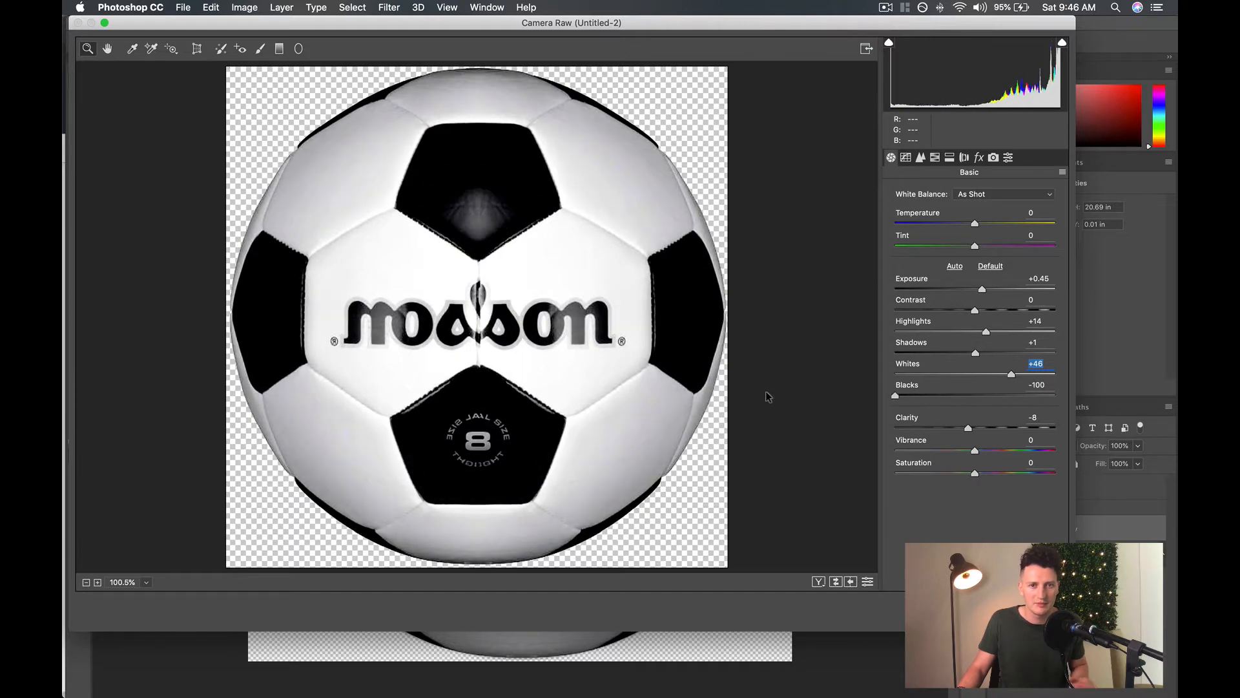
left_click_drag(895, 395, 971, 405)
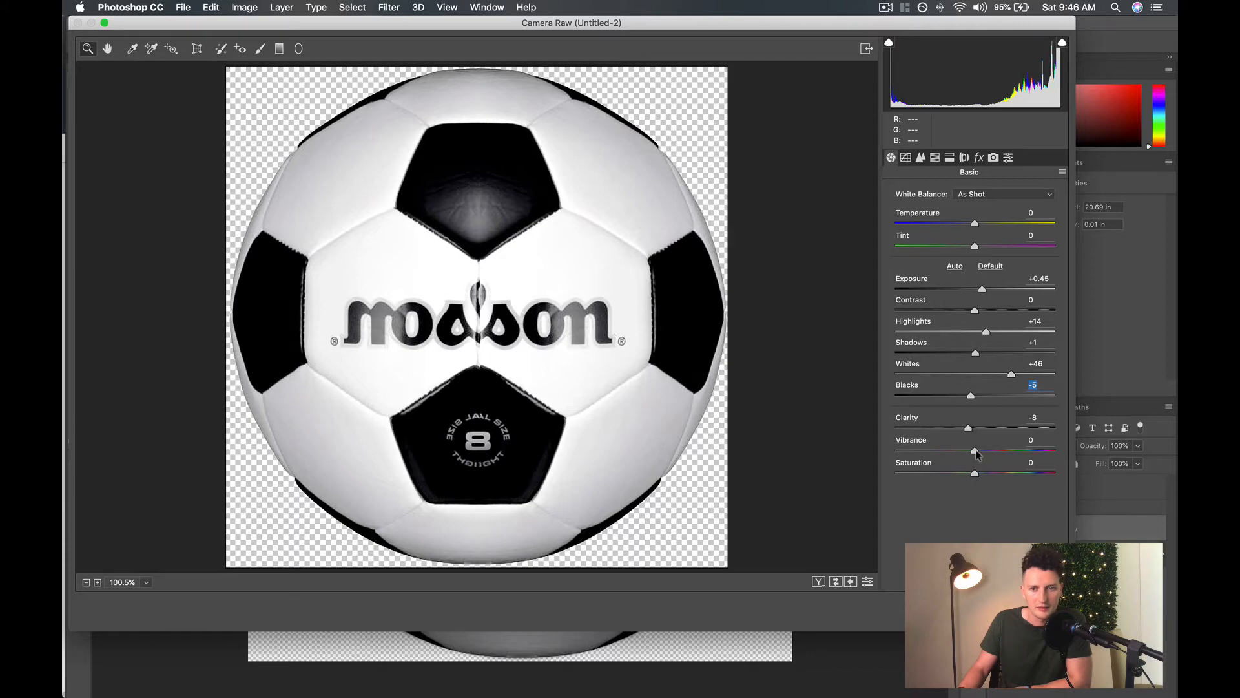
mouse_move(975, 450)
left_mouse_down()
mouse_move(1063, 451)
mouse_move(975, 461)
left_mouse_up()
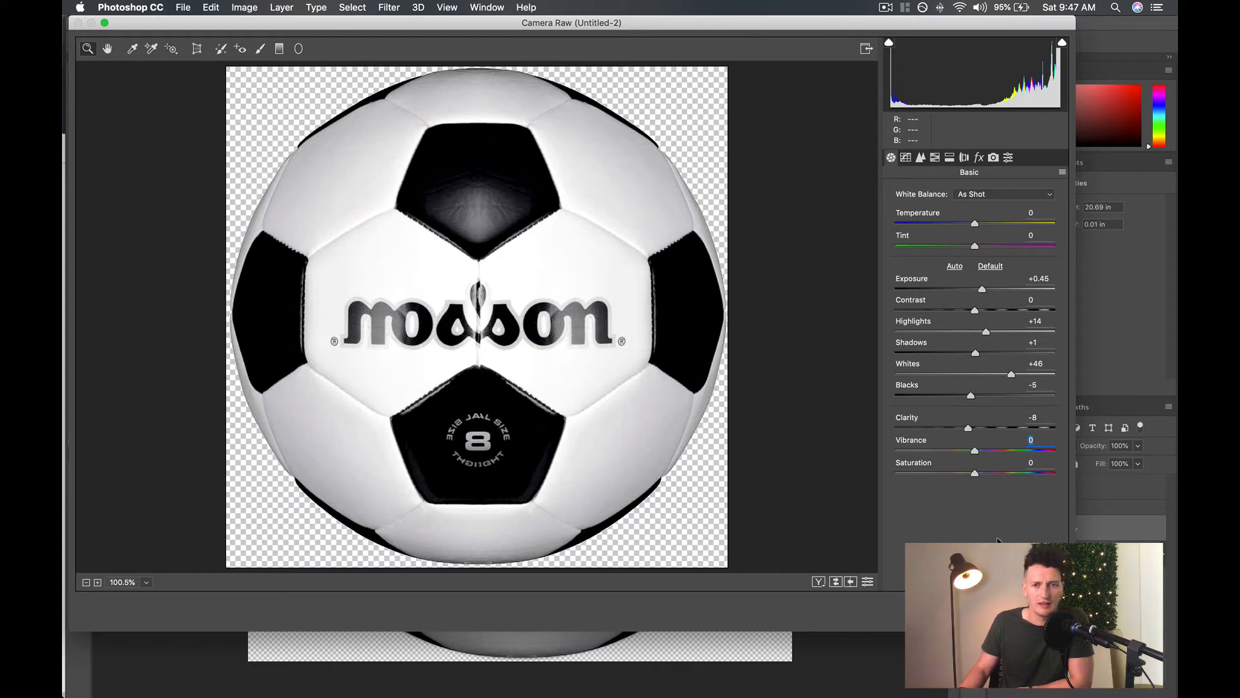
left_click(1042, 611)
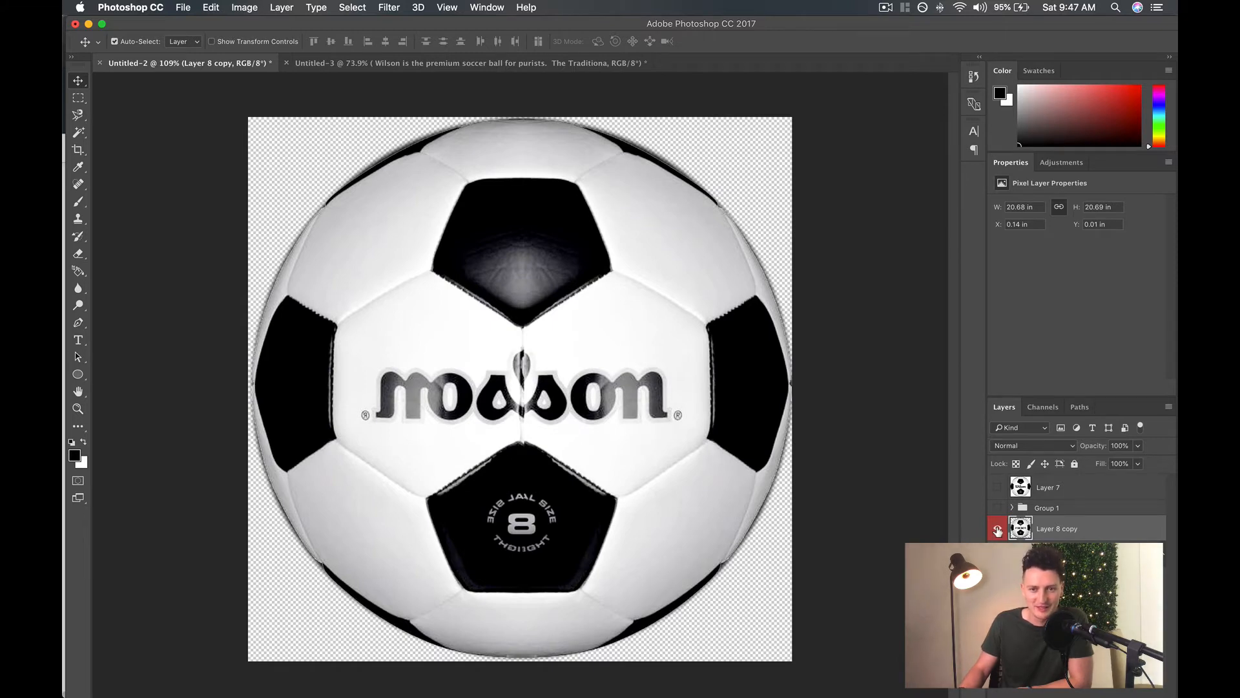
Compare the ball before and after the Camera Raw adjustment by repeatedly undoing and redoing it, leaving the adjustment applied.
key("super+z")
key("super+z")
key("super+z")
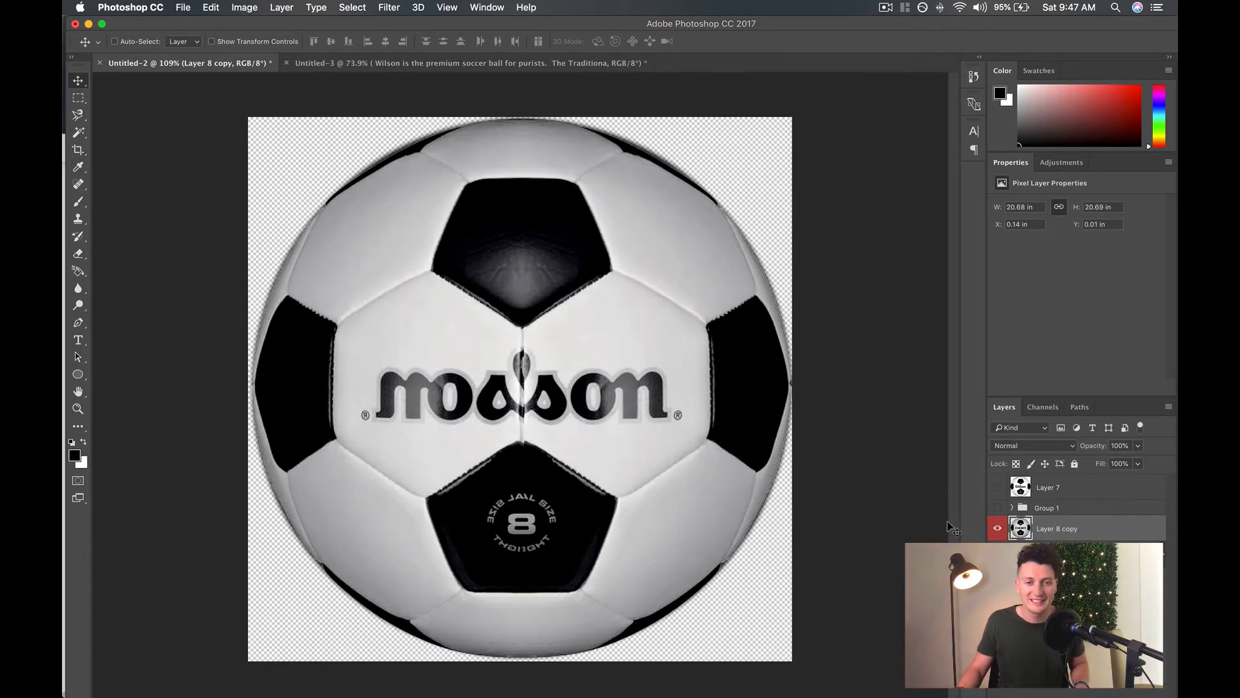
key("super+z")
key("super+z")
key("super+z")
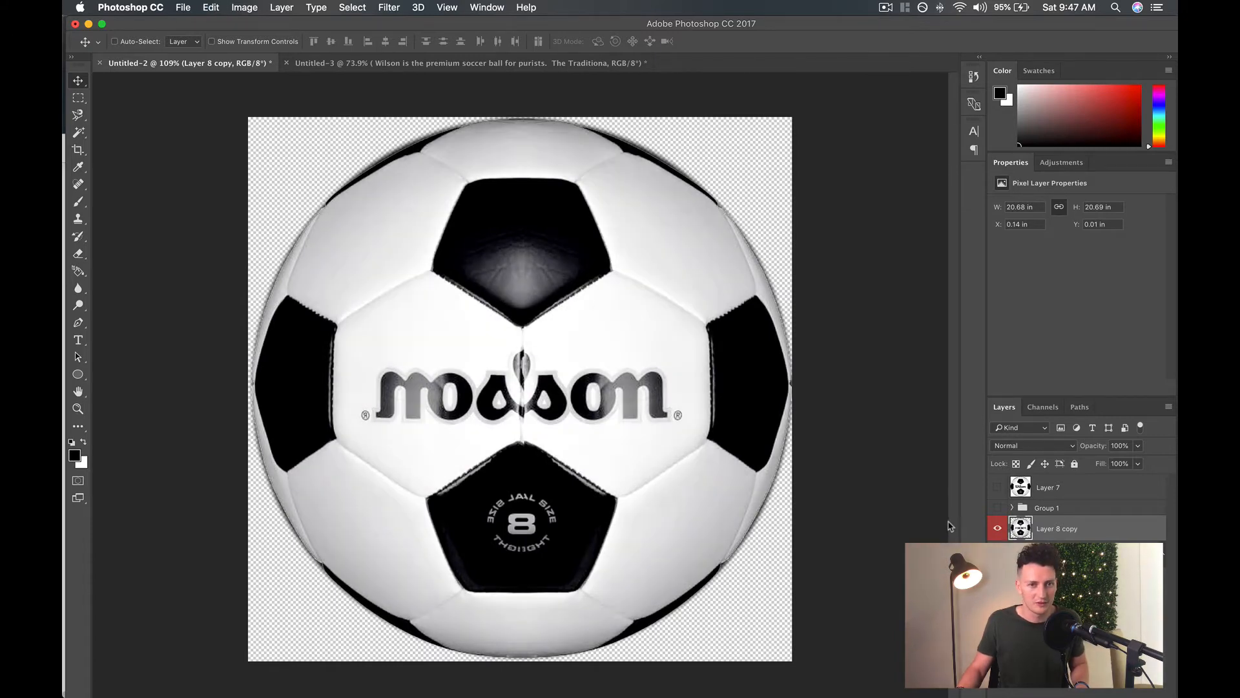
key("super+z")
key("super+z")
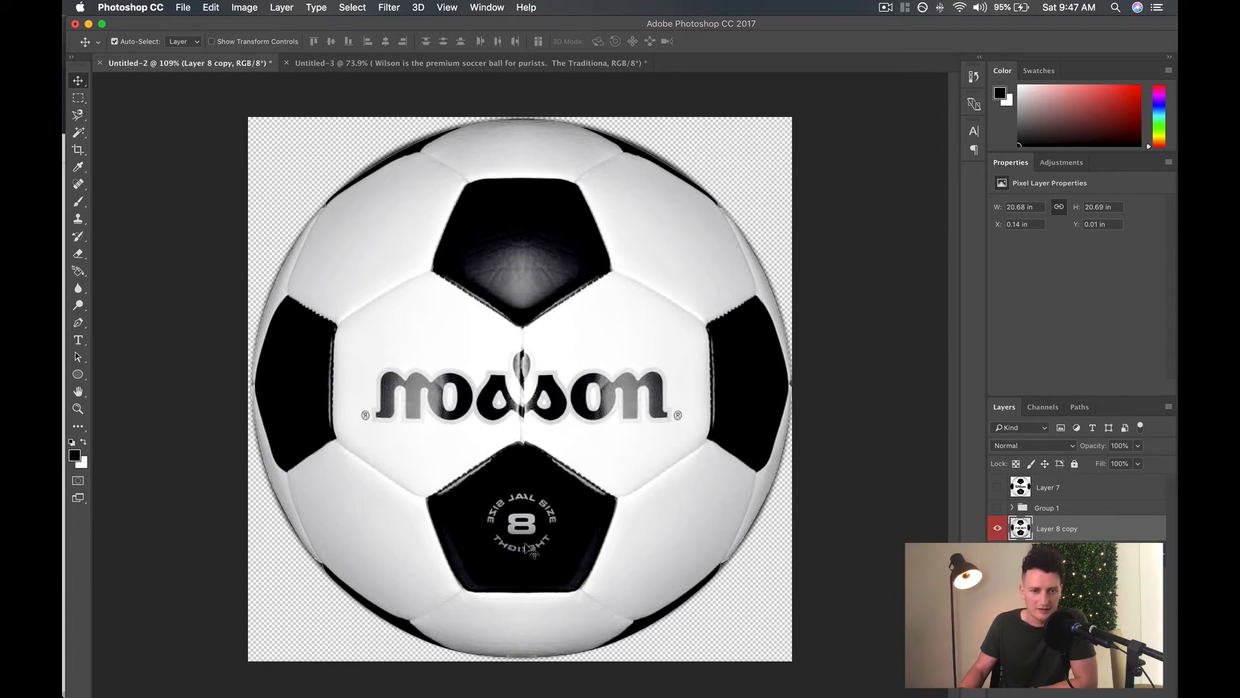
Set up the Spot Healing Brush with a 46 px size for retouching the ball's lower white panel.
scroll(528, 546, "up", 5)
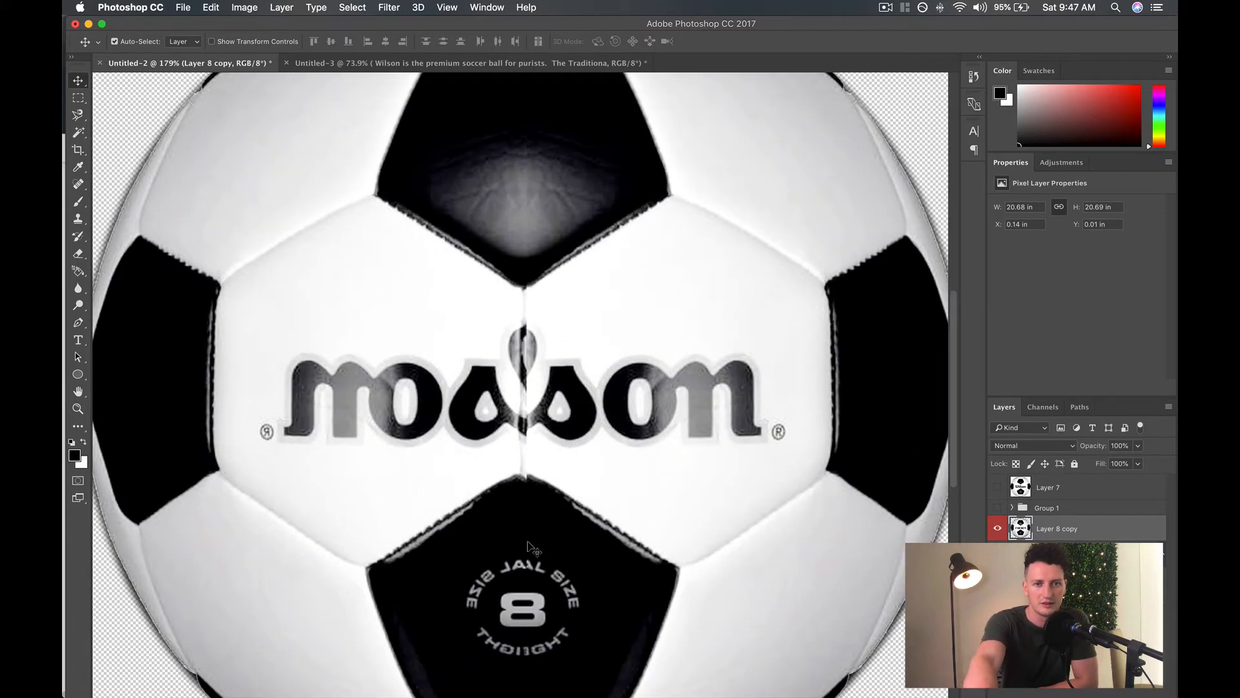
scroll(528, 545, "up", 2)
scroll(528, 547, "down", 10)
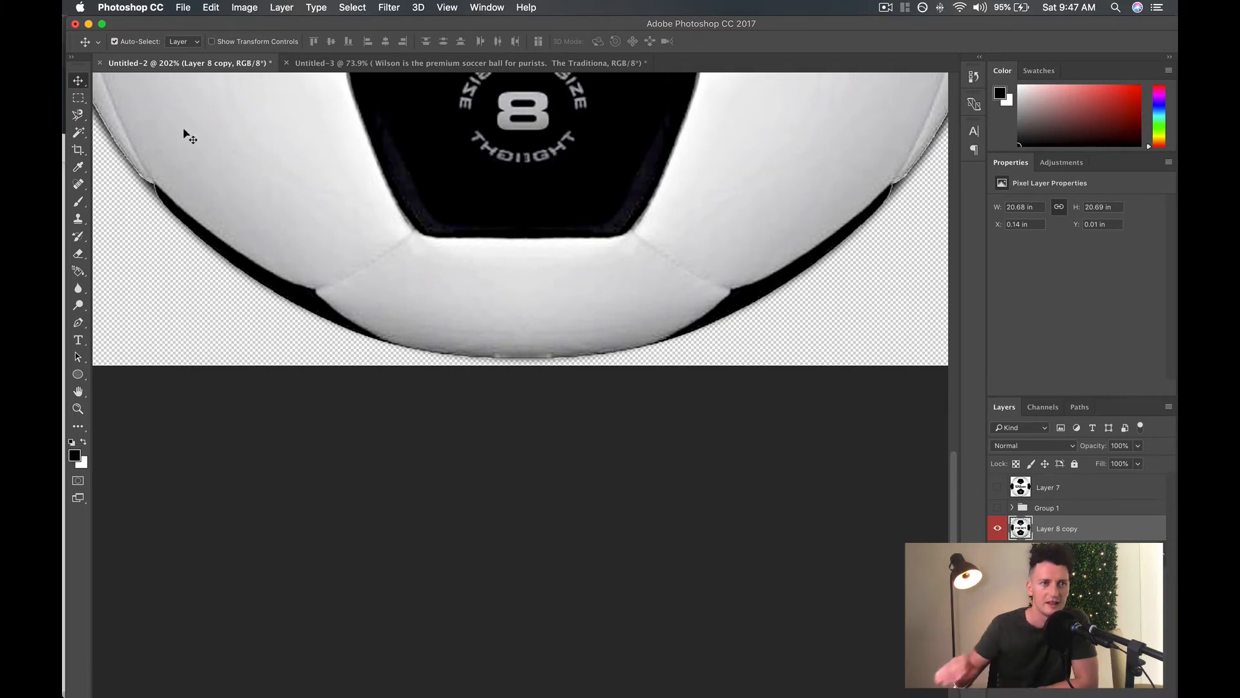
left_click(78, 185)
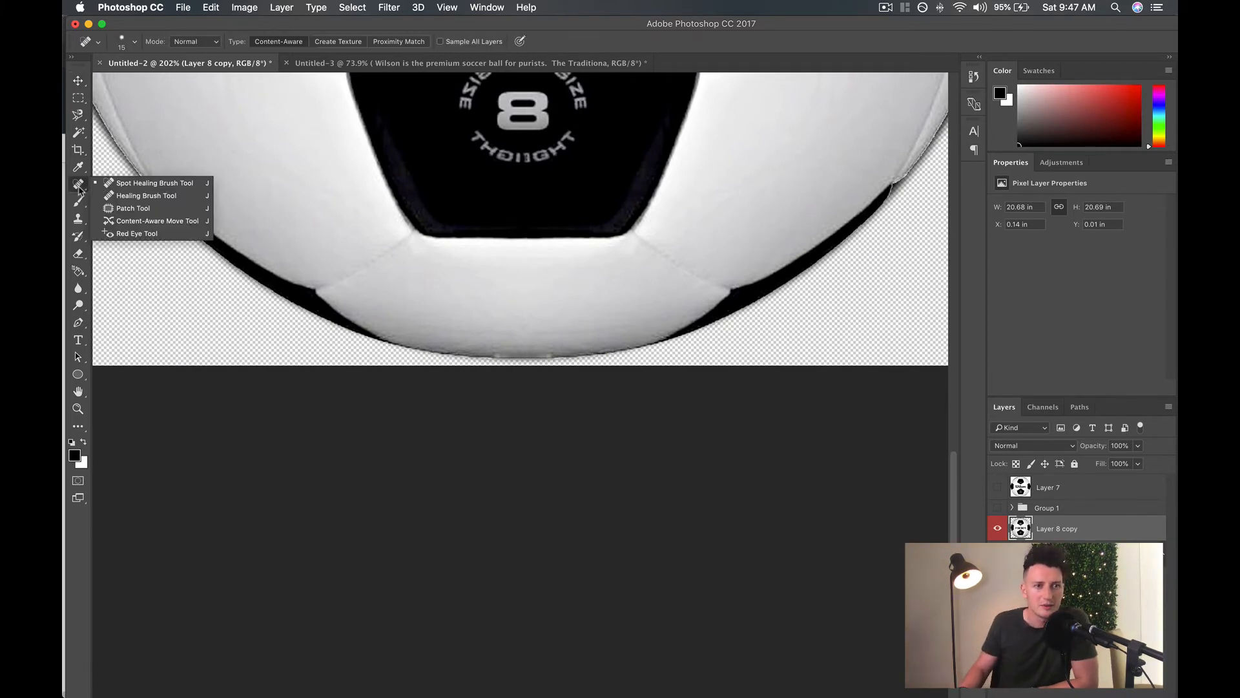
left_click(146, 185)
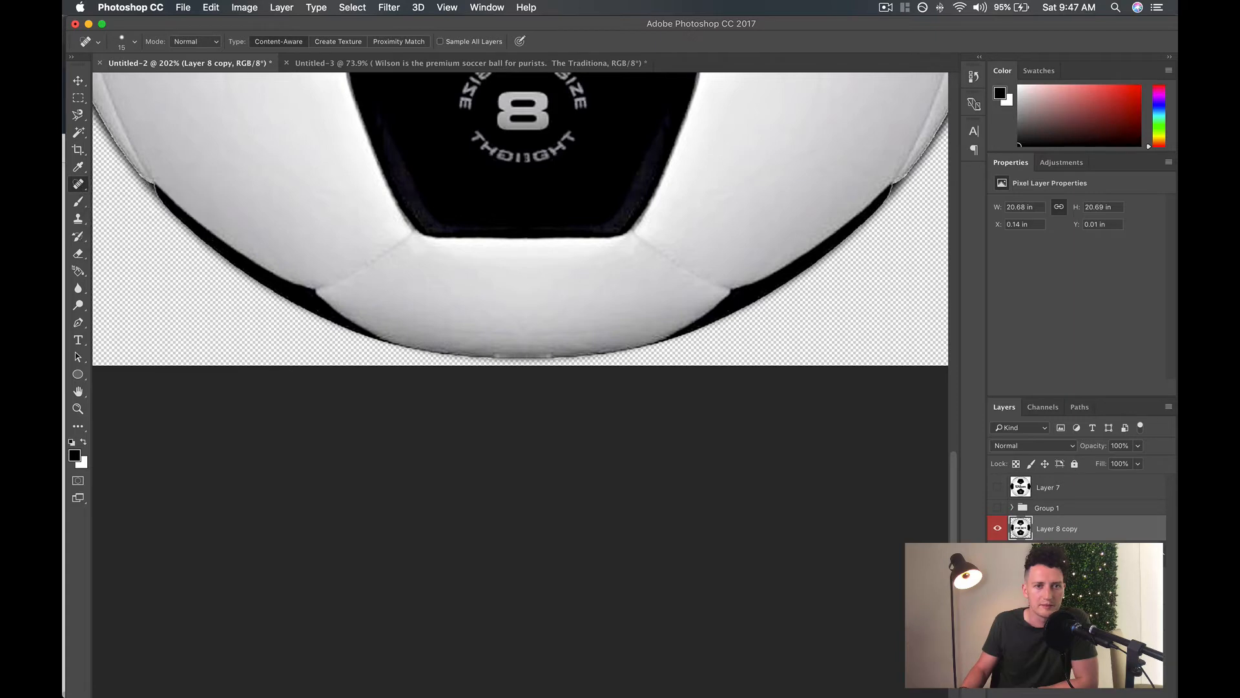
left_click(135, 42)
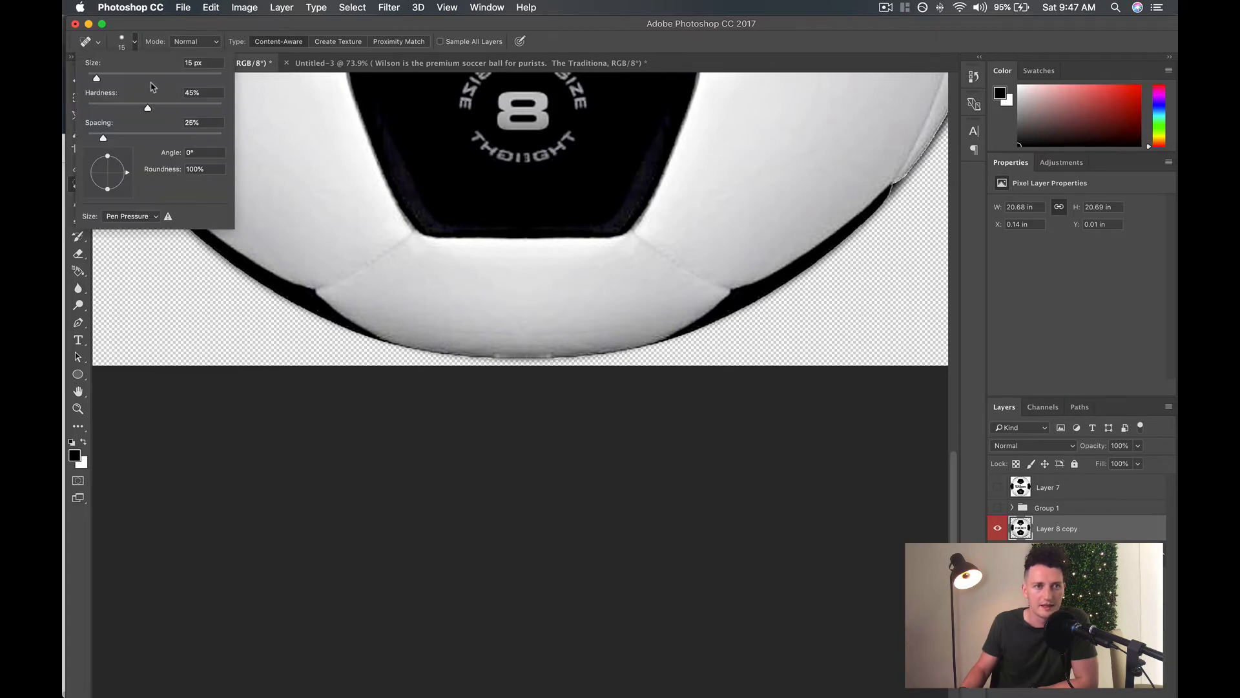
left_click(118, 79)
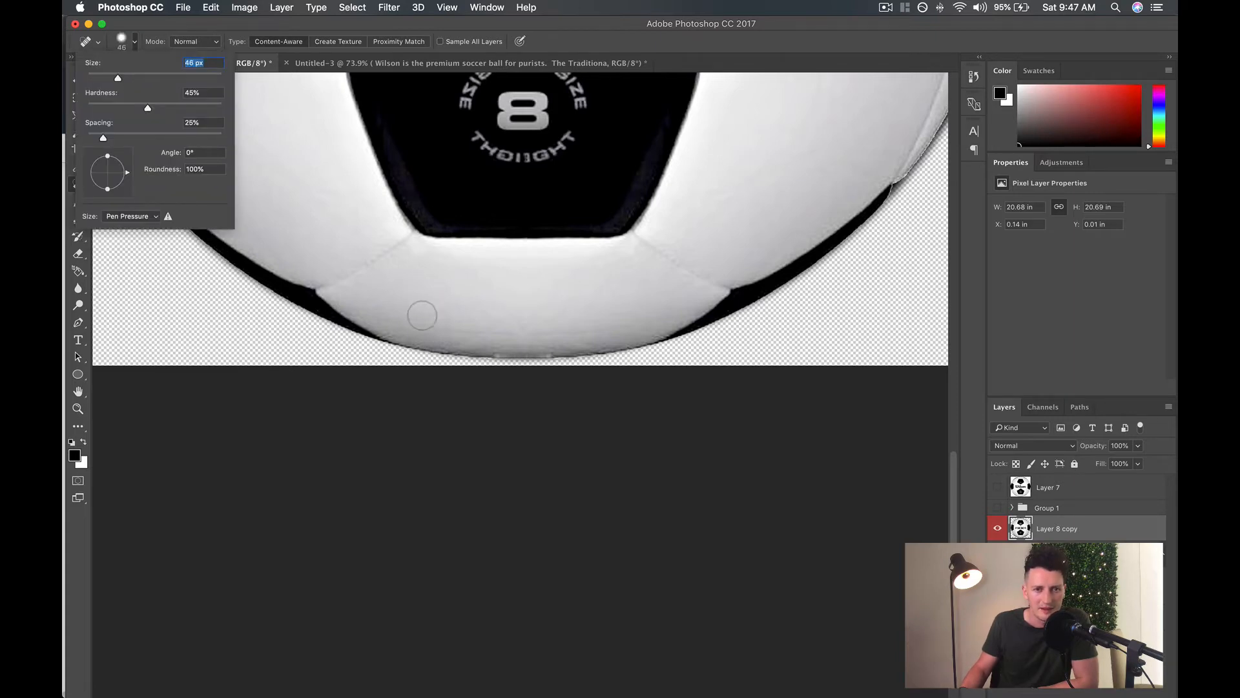
Spot-heal the creases and marks across the lower edge of the ball's bottom white panel.
left_click(616, 328)
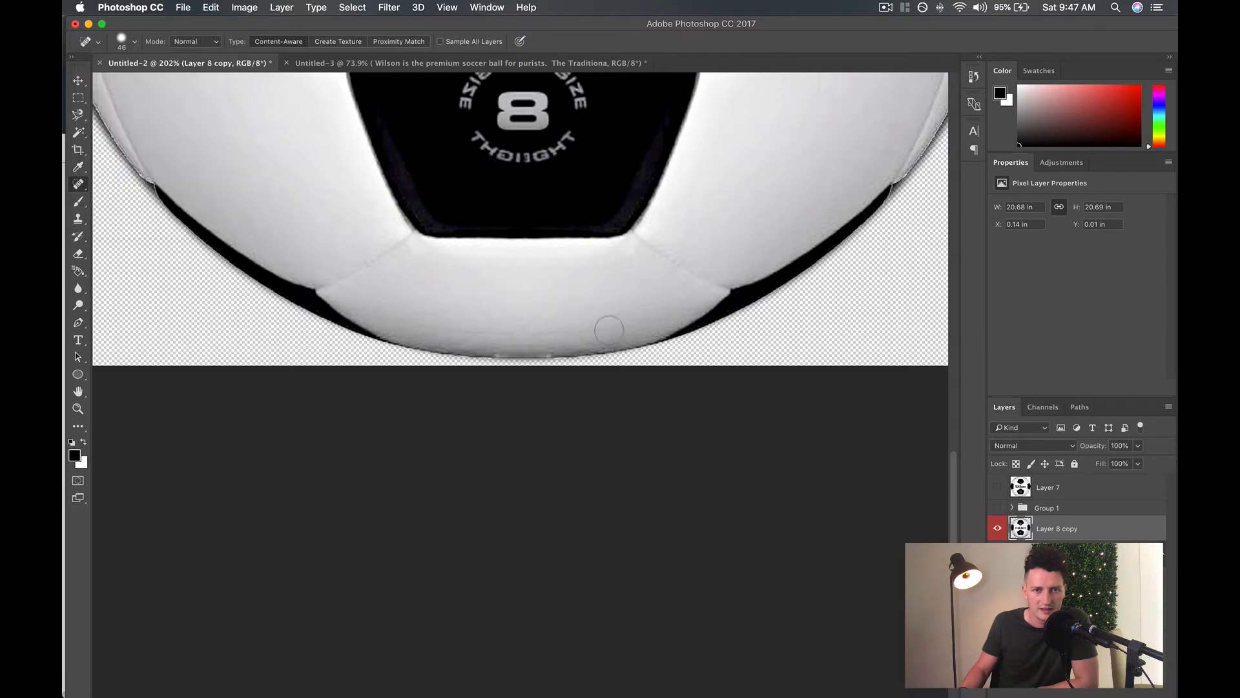
left_click_drag(623, 329, 444, 328)
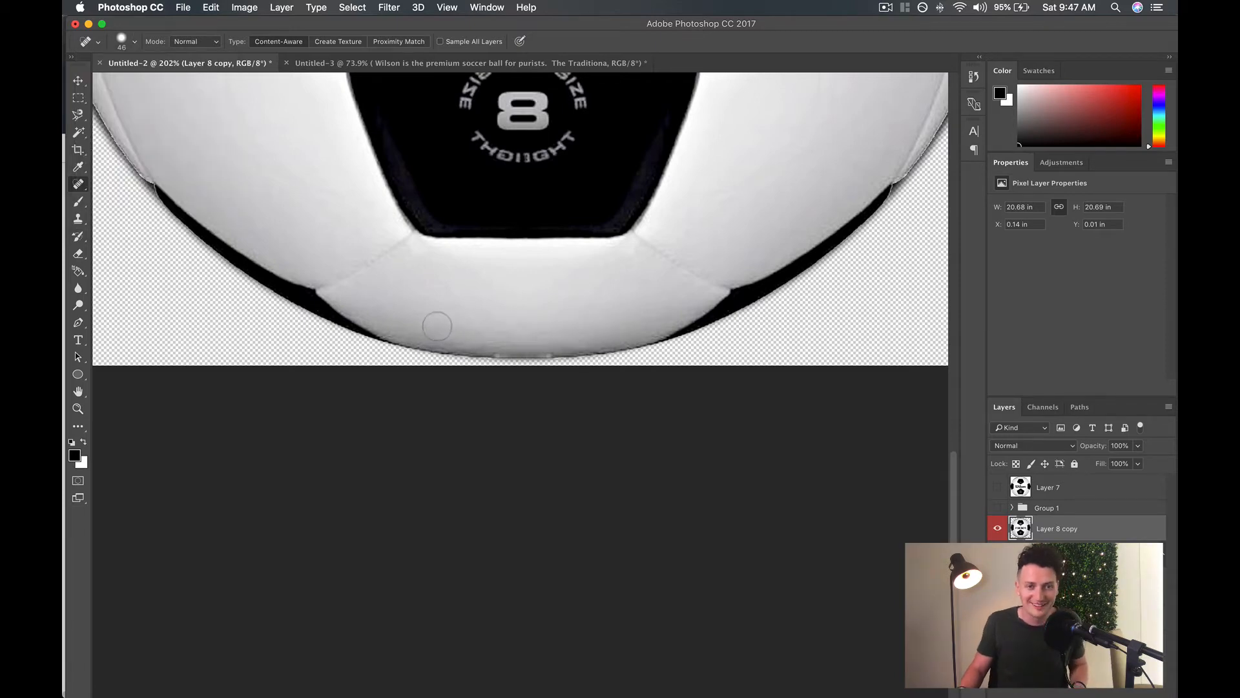
mouse_move(449, 329)
left_mouse_down()
mouse_move(588, 331)
mouse_move(556, 330)
left_mouse_up()
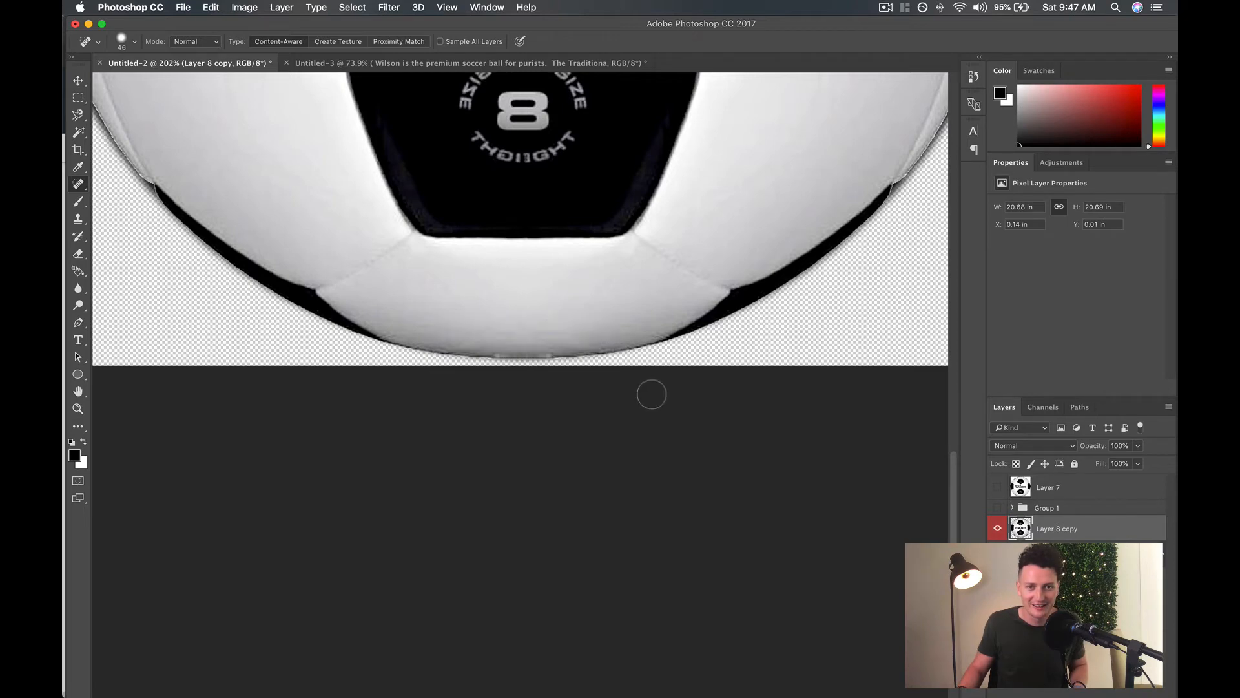
left_click(562, 332)
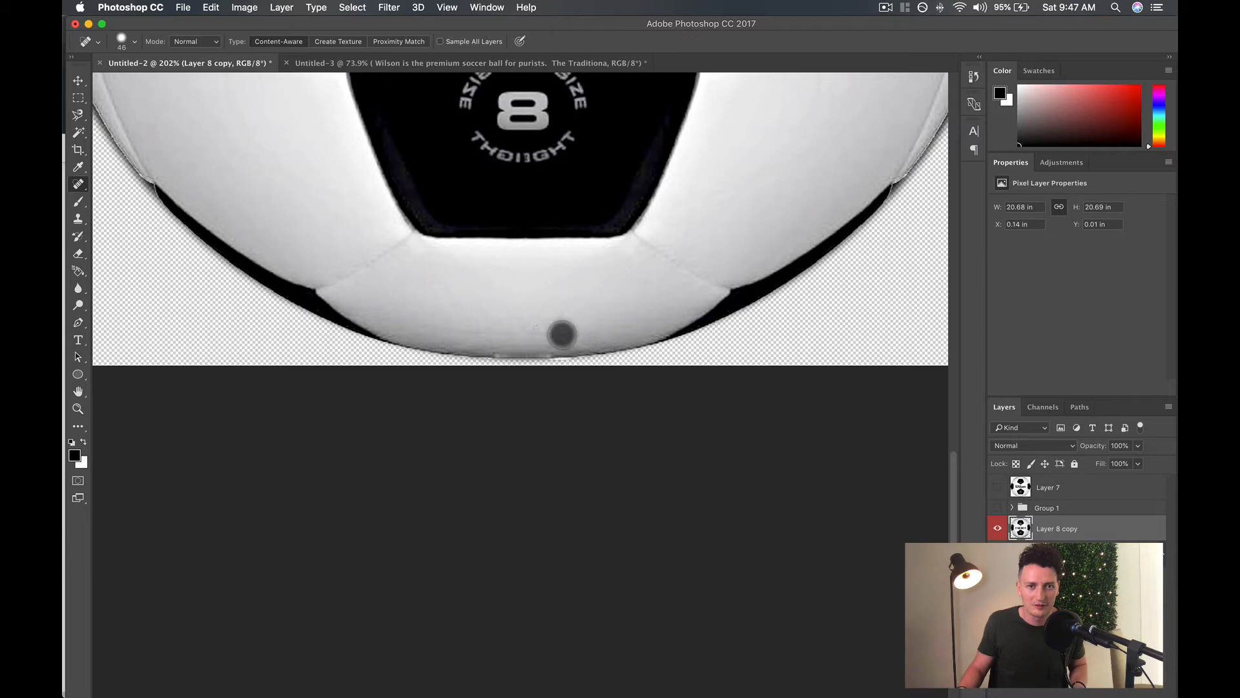
left_click(532, 334)
left_click(509, 332)
mouse_move(495, 332)
left_mouse_down()
mouse_move(464, 332)
mouse_move(581, 330)
mouse_move(516, 328)
left_mouse_up()
left_click(581, 329)
left_click(526, 330)
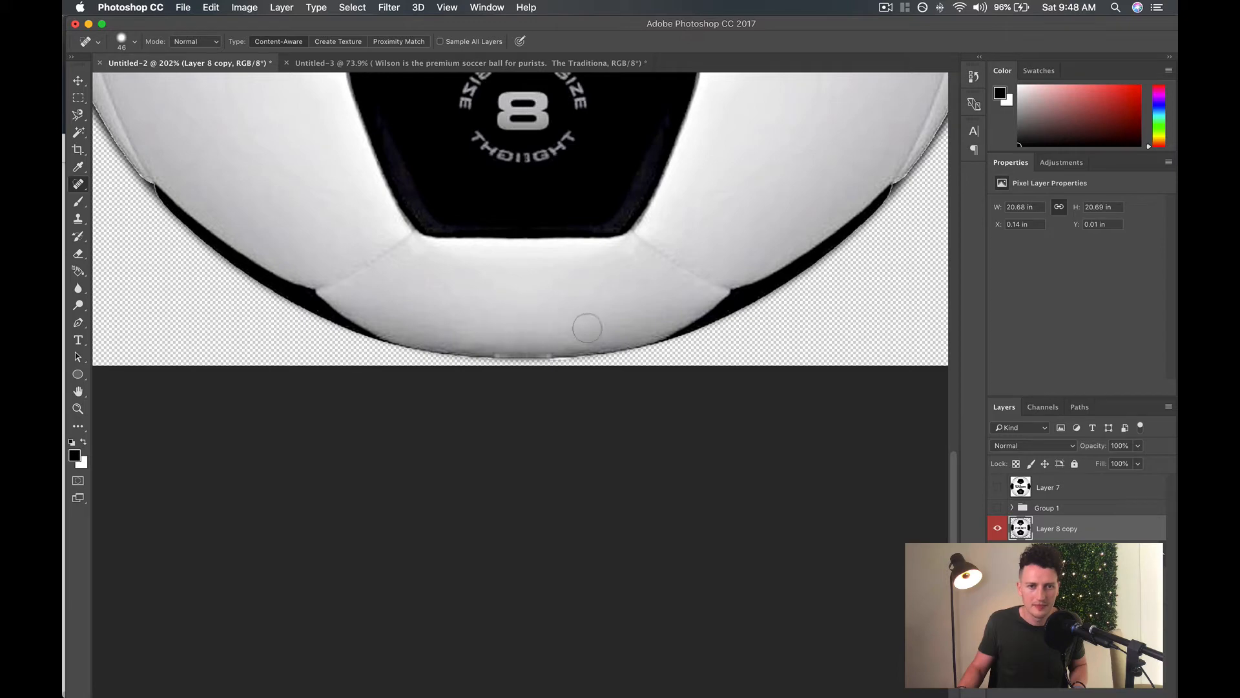
left_click(580, 328)
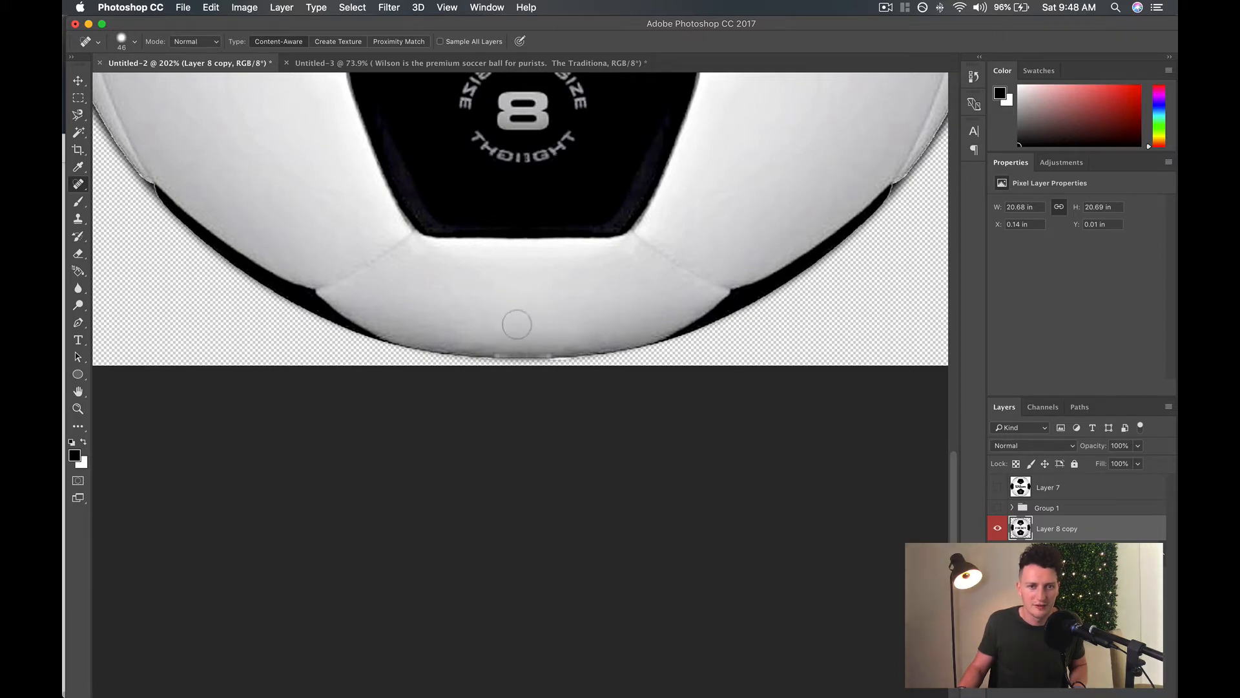
left_click_drag(518, 324, 450, 323)
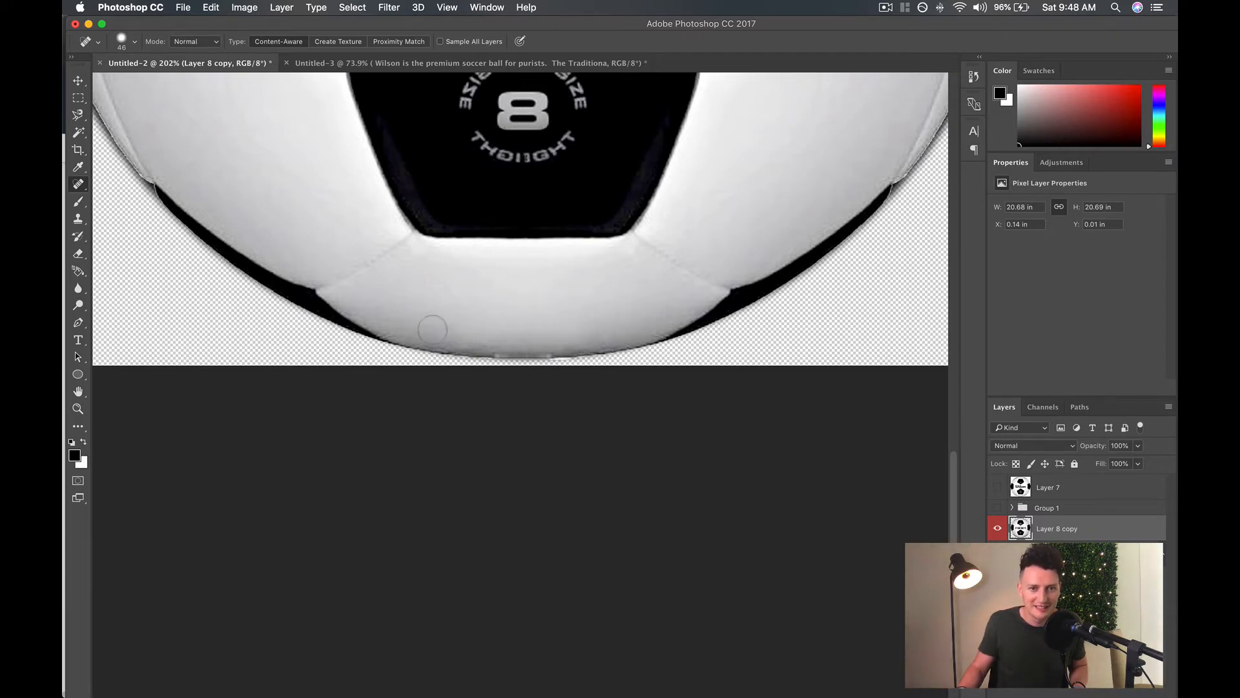
Spot-heal the marks on the ball's top white panel, reducing the brush size to 31 px.
scroll(565, 324, "up", 15)
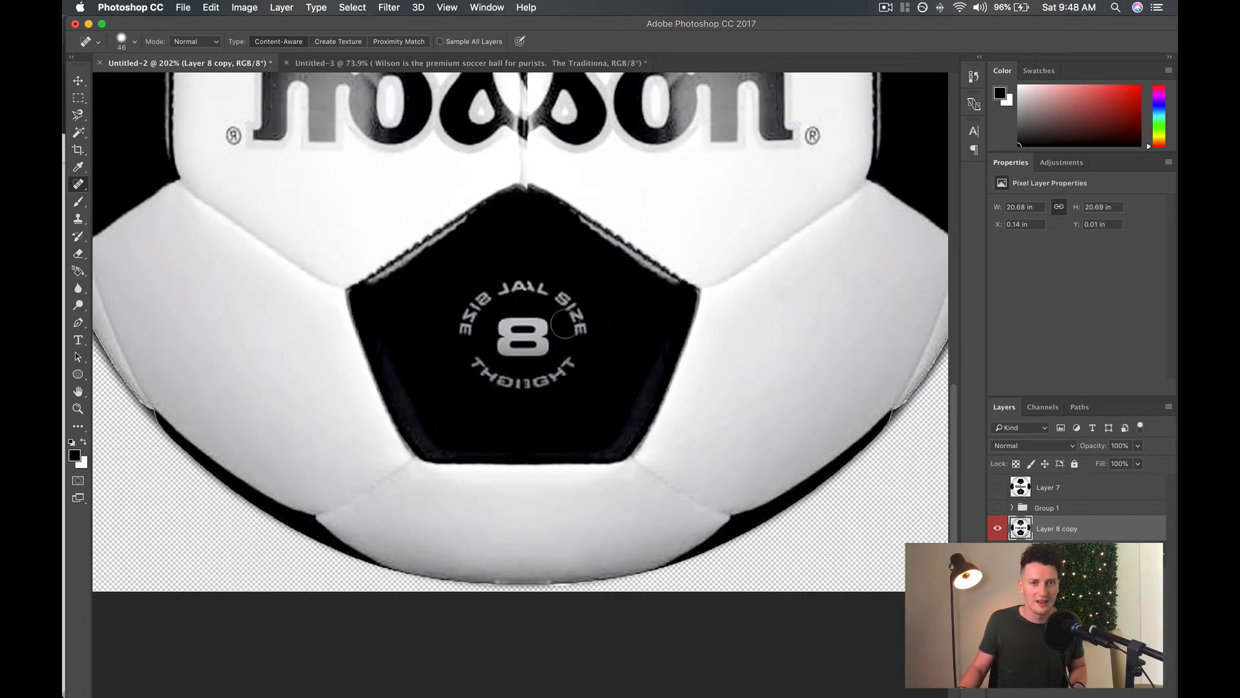
scroll(566, 324, "up", 3)
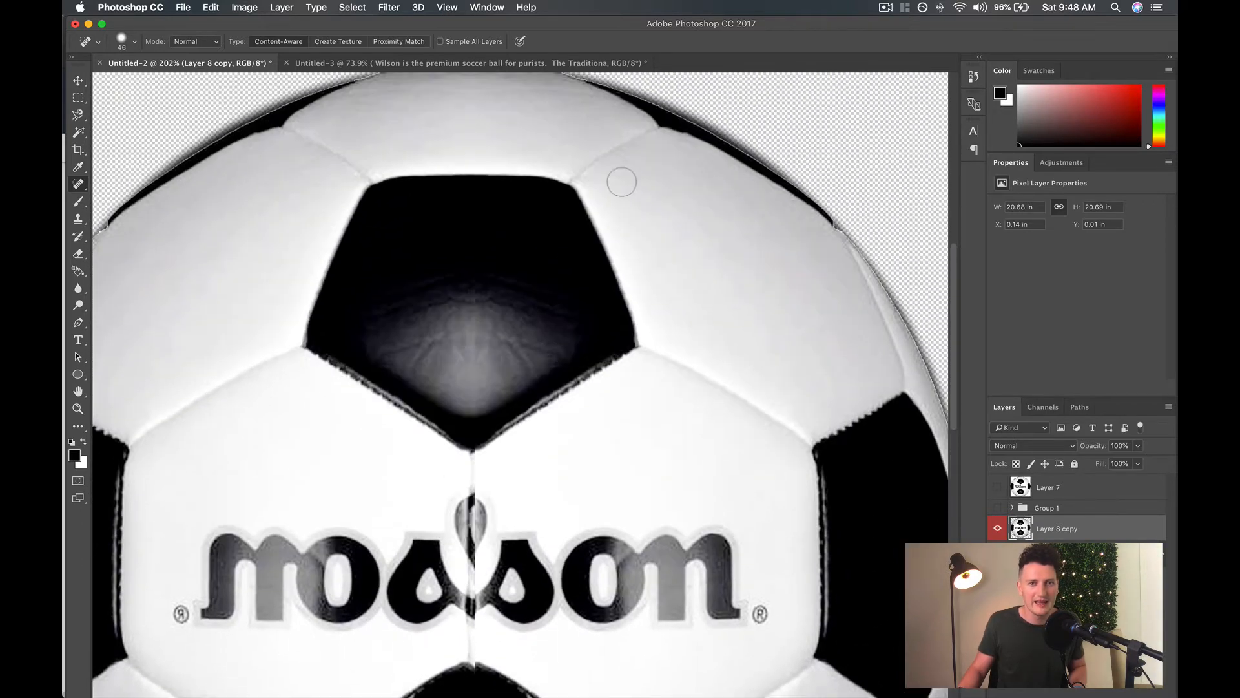
scroll(610, 223, "up", 2)
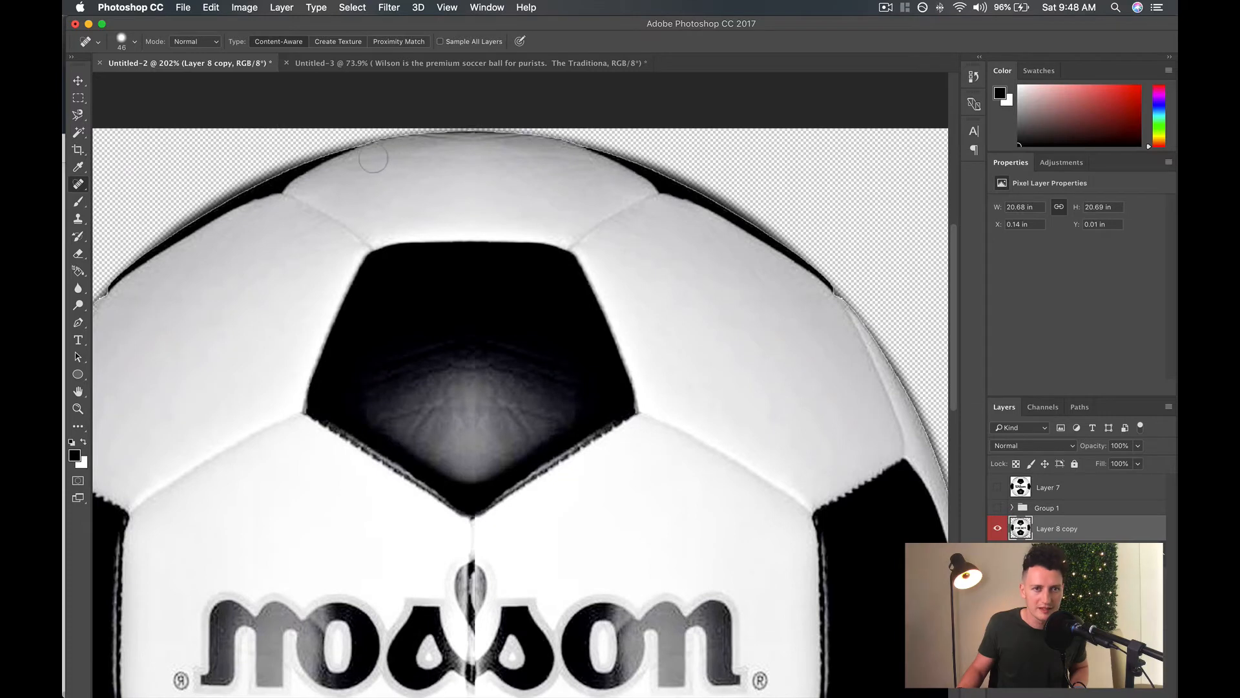
left_click_drag(373, 159, 420, 158)
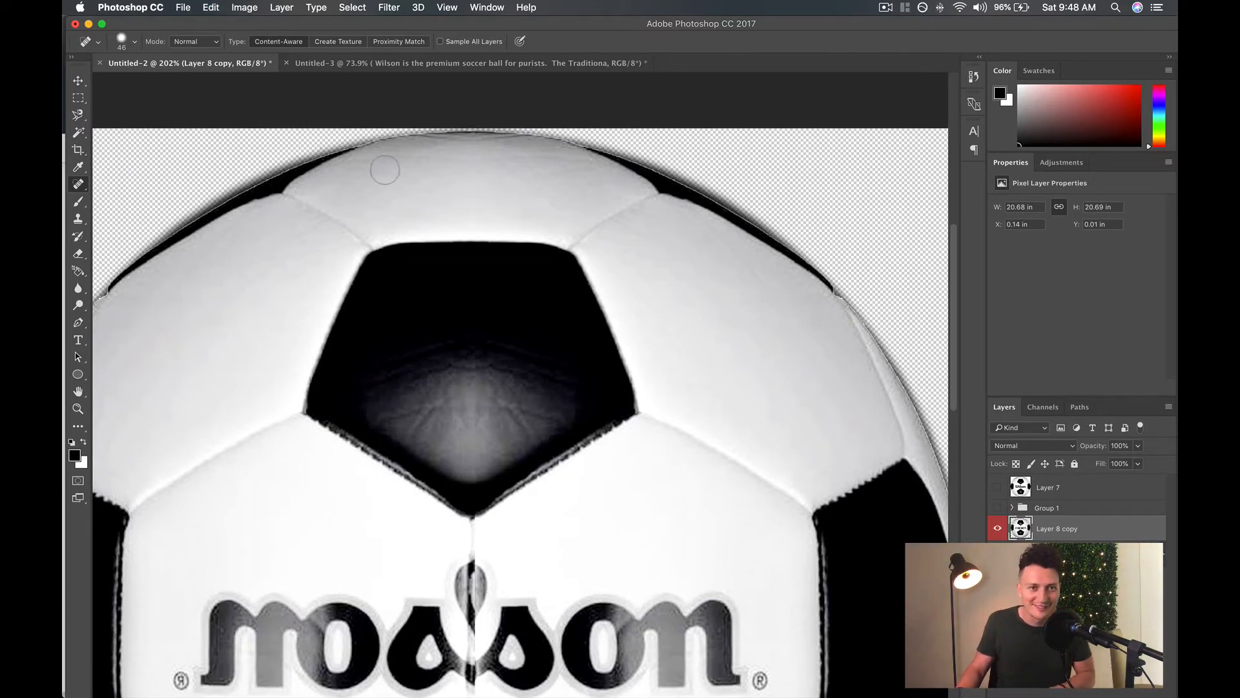
left_click(134, 42)
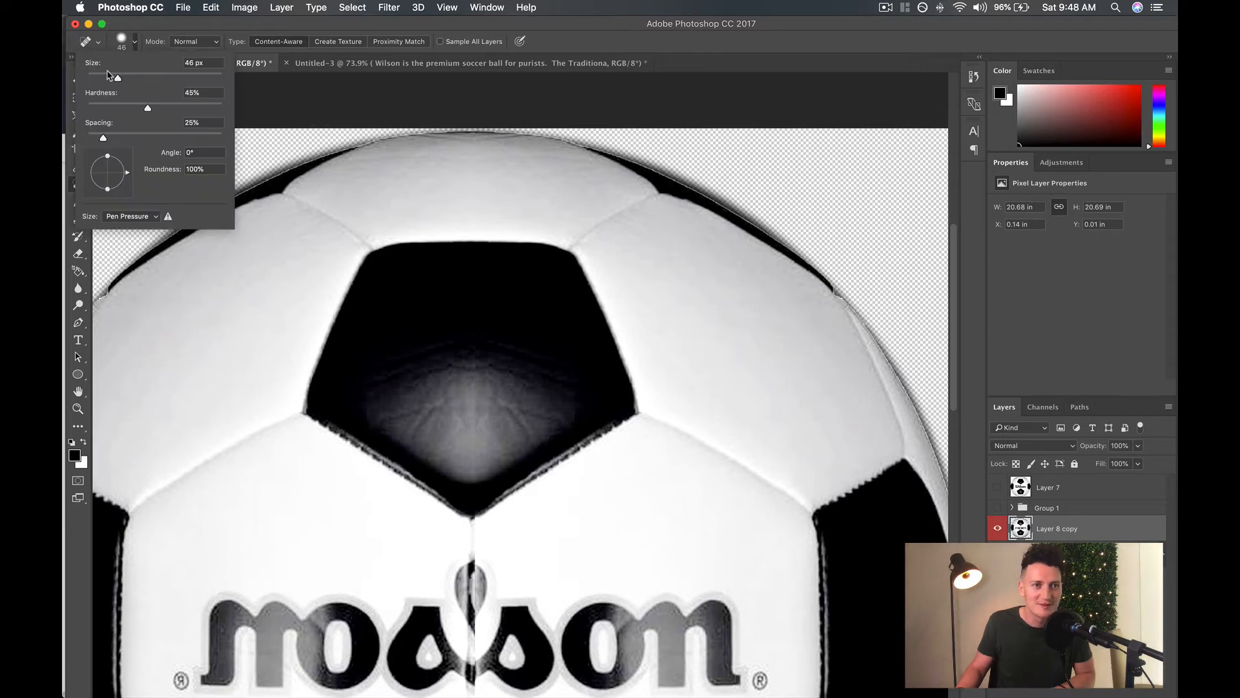
mouse_move(403, 157)
left_mouse_down()
mouse_move(355, 159)
mouse_move(596, 167)
mouse_move(525, 155)
left_mouse_up()
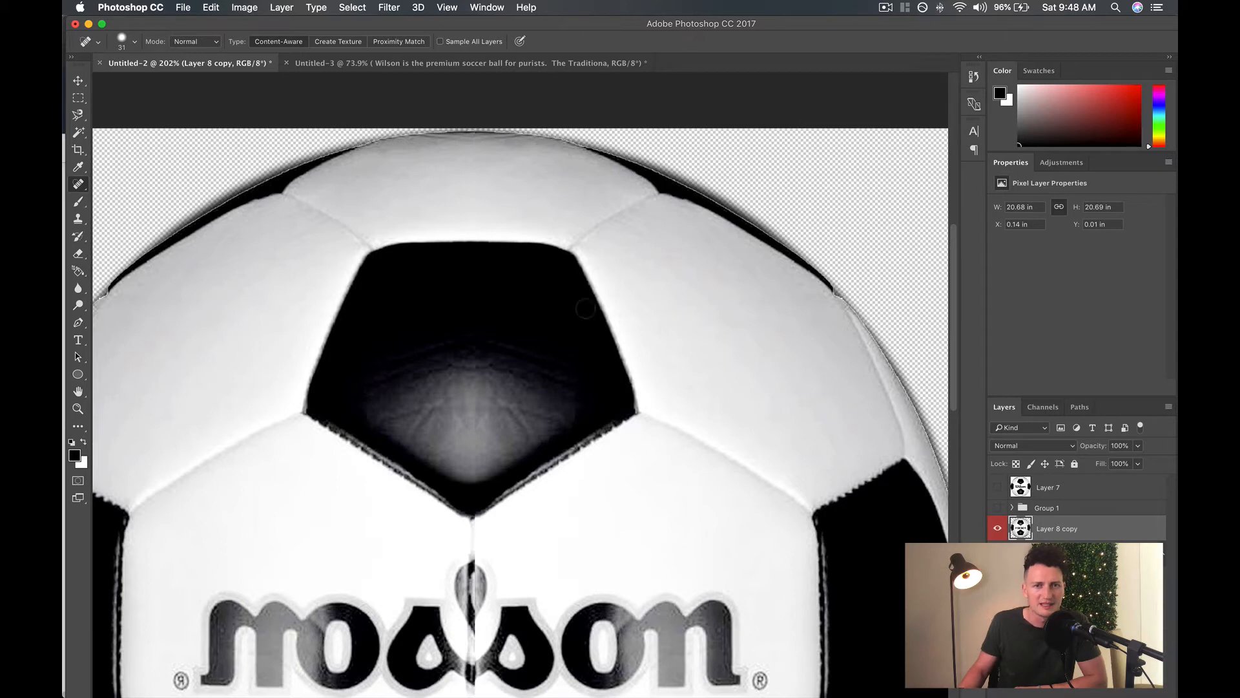
Spot-heal small marks on the upper-left and top white panels and undo the last stroke.
left_click_drag(253, 227, 246, 230)
left_click_drag(283, 225, 313, 224)
mouse_move(399, 157)
left_mouse_down()
mouse_move(370, 160)
mouse_move(423, 153)
left_mouse_up()
mouse_move(517, 148)
left_mouse_down()
mouse_move(568, 148)
mouse_move(543, 155)
left_mouse_up()
key("super+z")
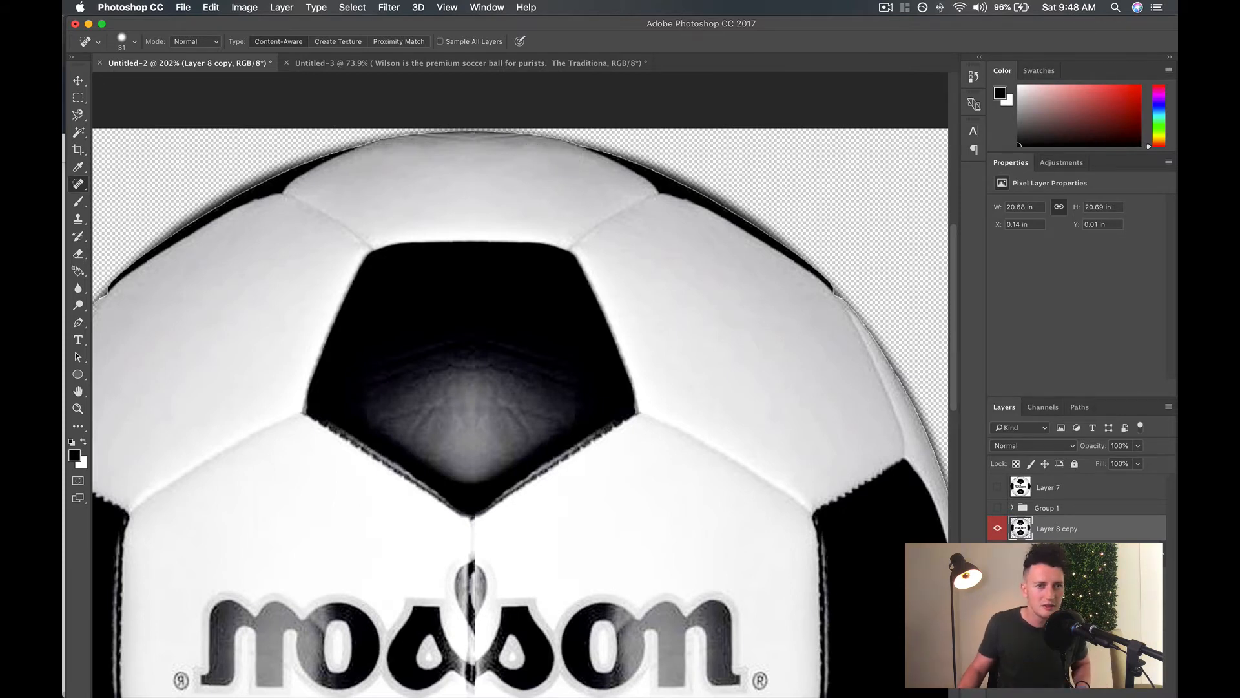
Try painting over the 8 emblem on the lower black pentagon with the Clone Stamp, and undo it.
right_click(82, 188)
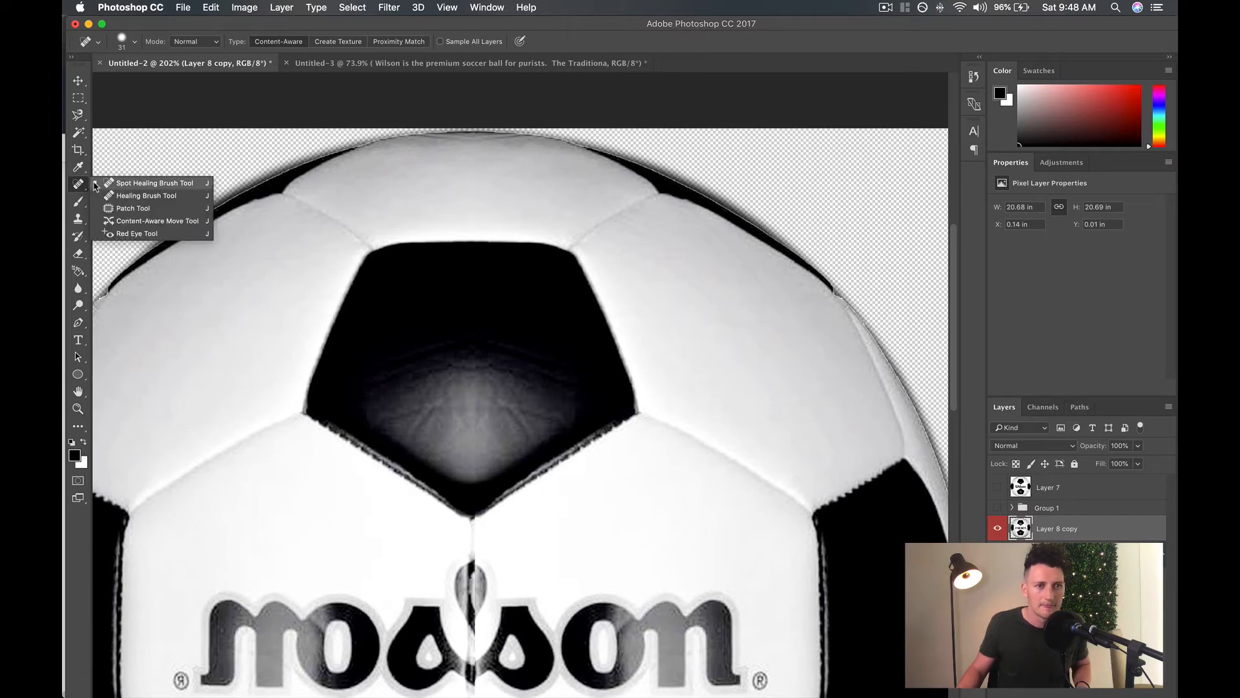
left_click(77, 169)
left_click(76, 152)
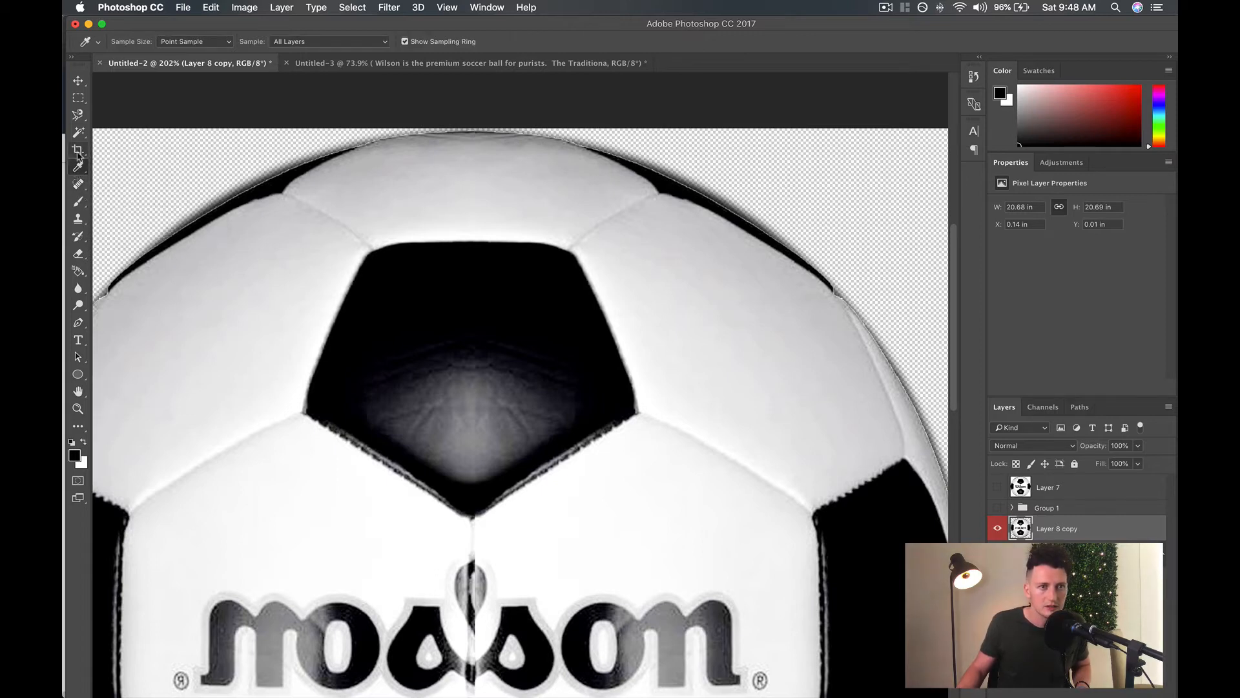
left_click(77, 219)
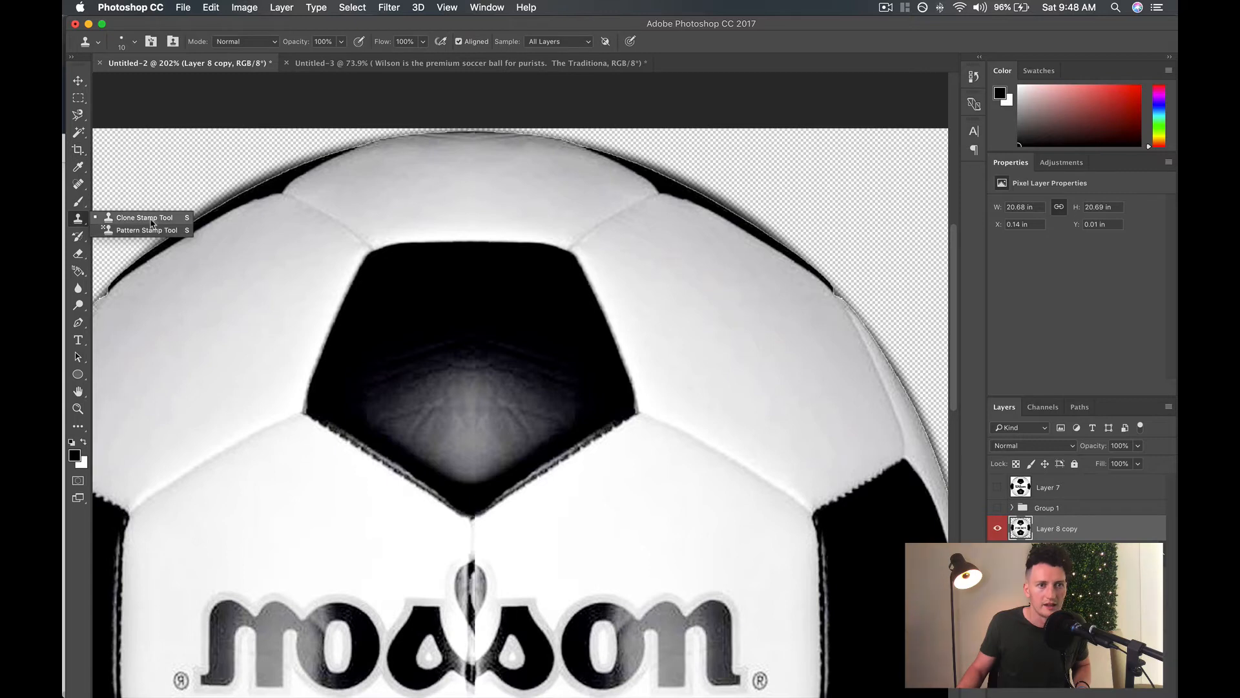
left_click(152, 219)
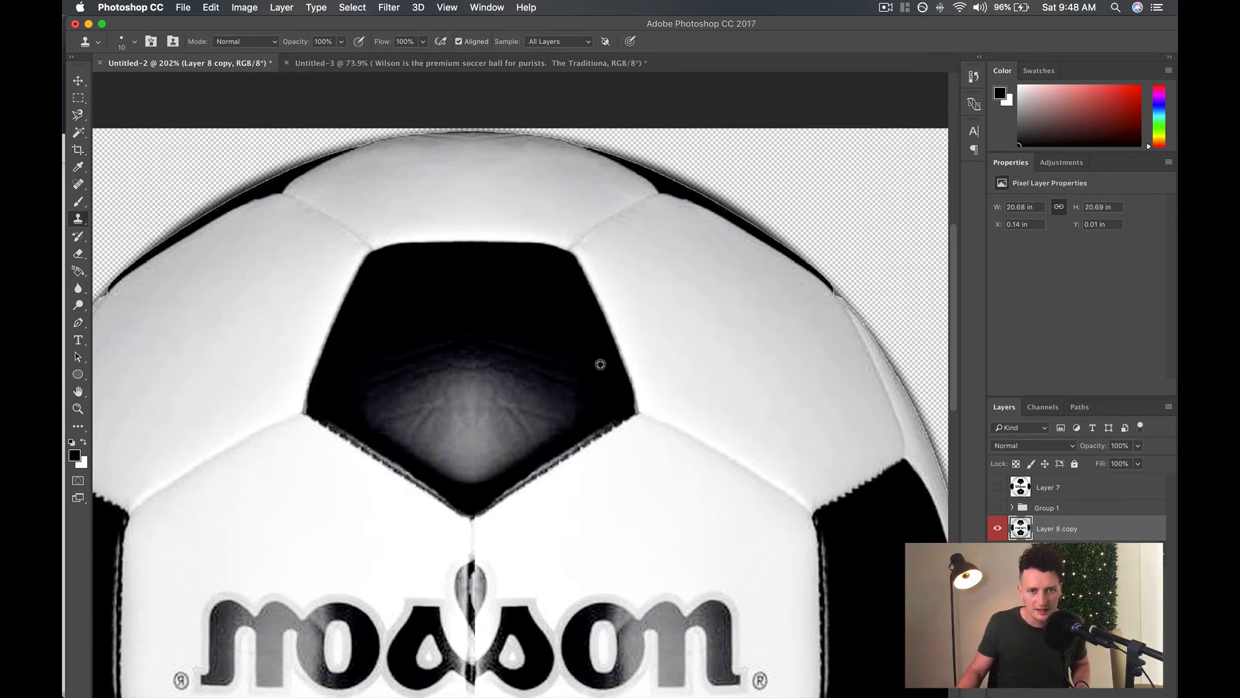
scroll(689, 451, "down", 10)
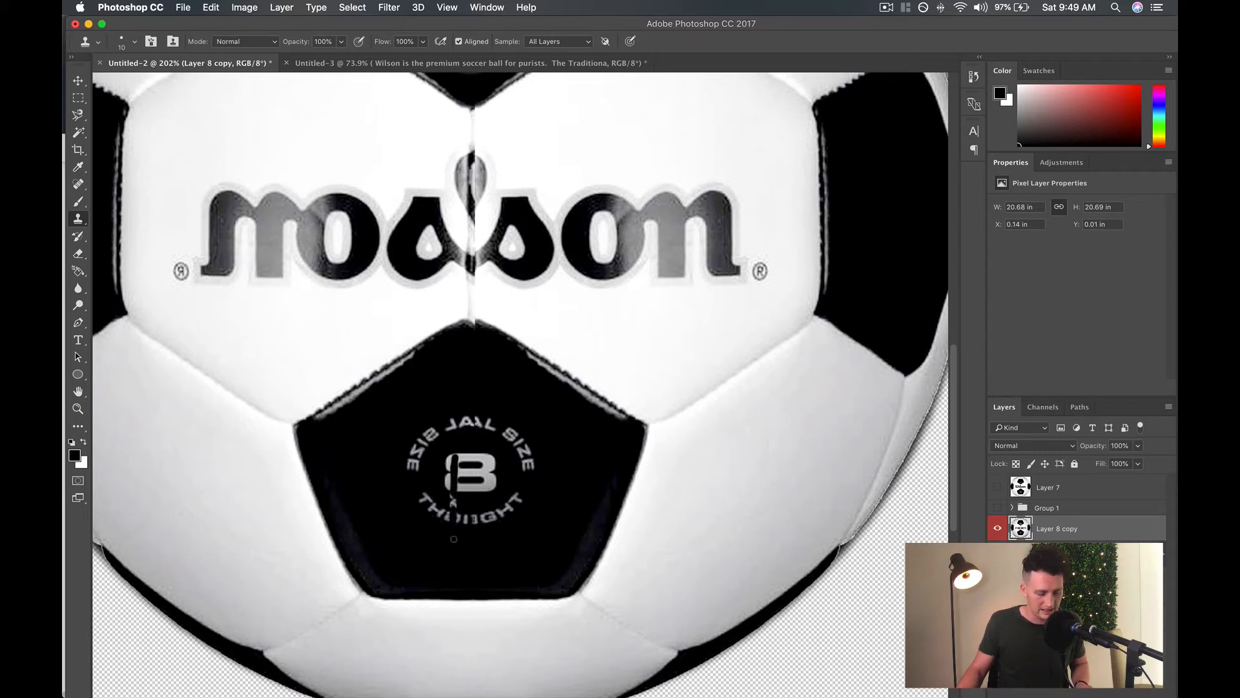
key("super+z")
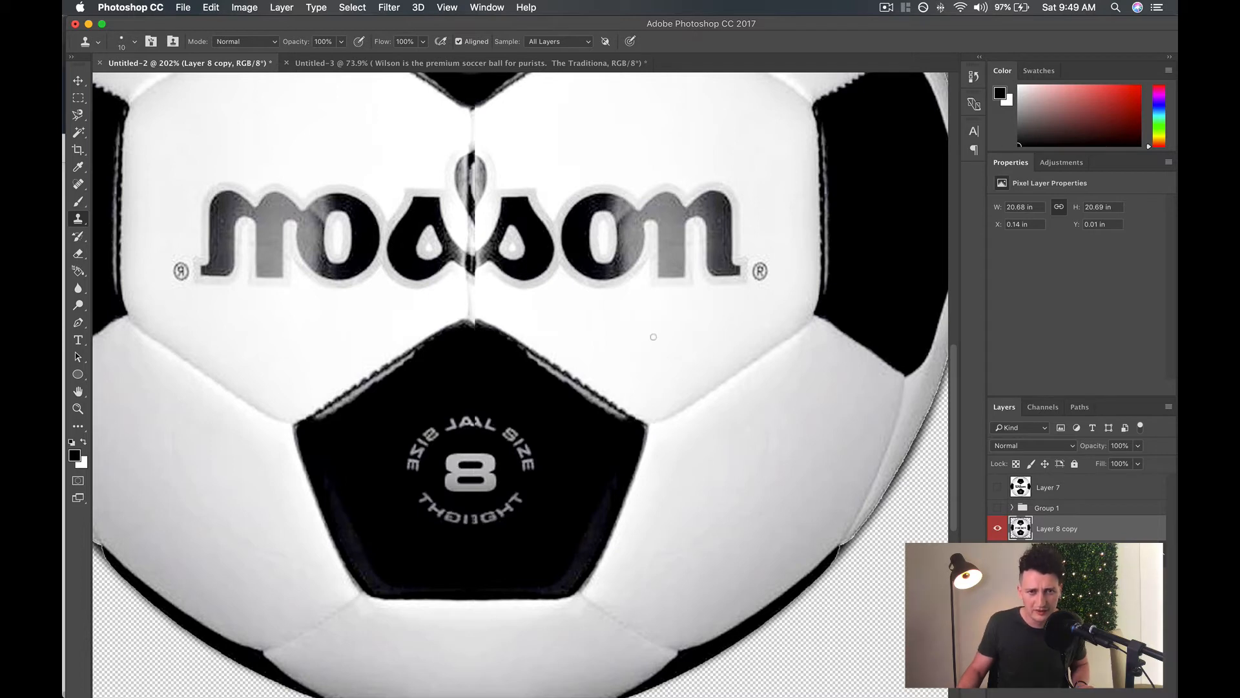
Try a 38 px Clone Stamp over the seam at the lower edge of the ball's upper-left white panel.
scroll(723, 455, "up", 10)
scroll(684, 382, "up", 3)
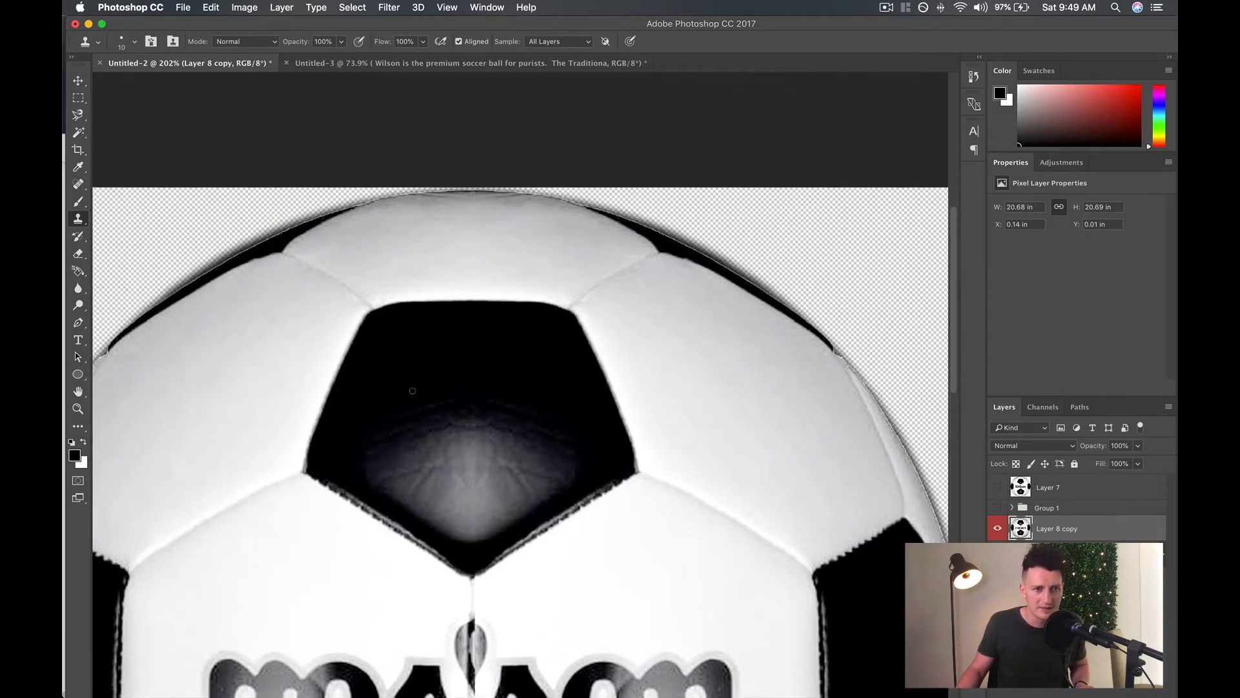
scroll(413, 390, "left", 5)
scroll(418, 388, "down", 2)
scroll(418, 388, "left", 1)
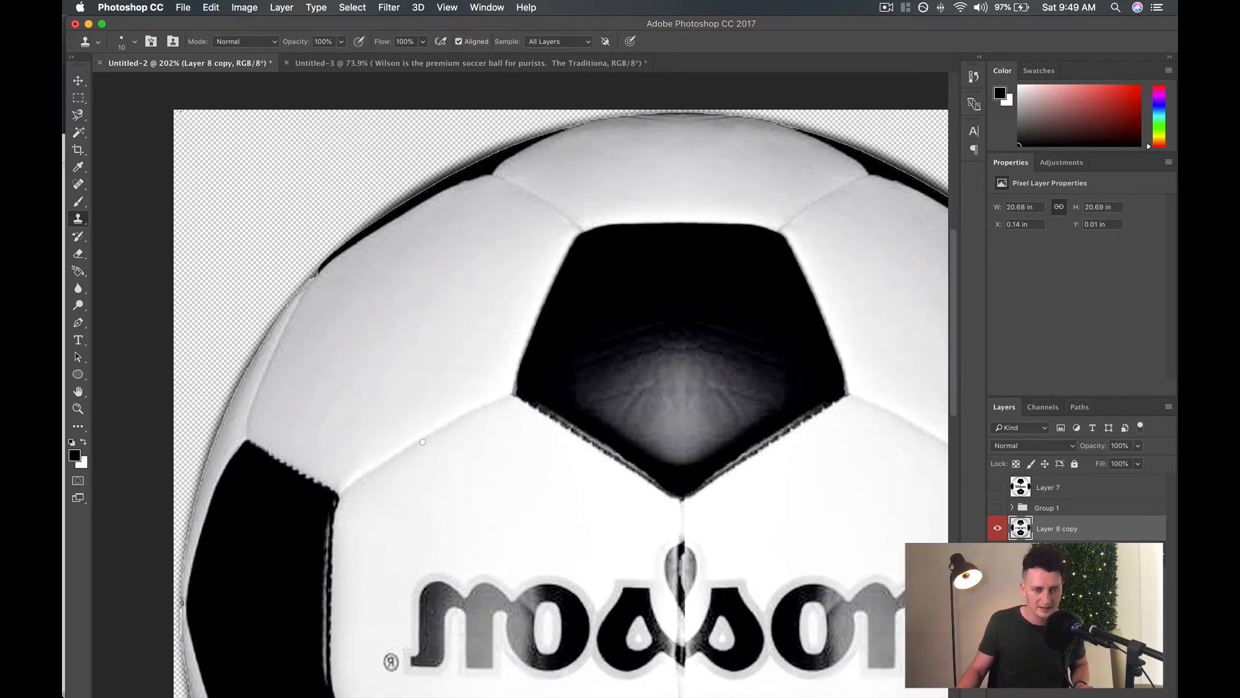
left_click(133, 42)
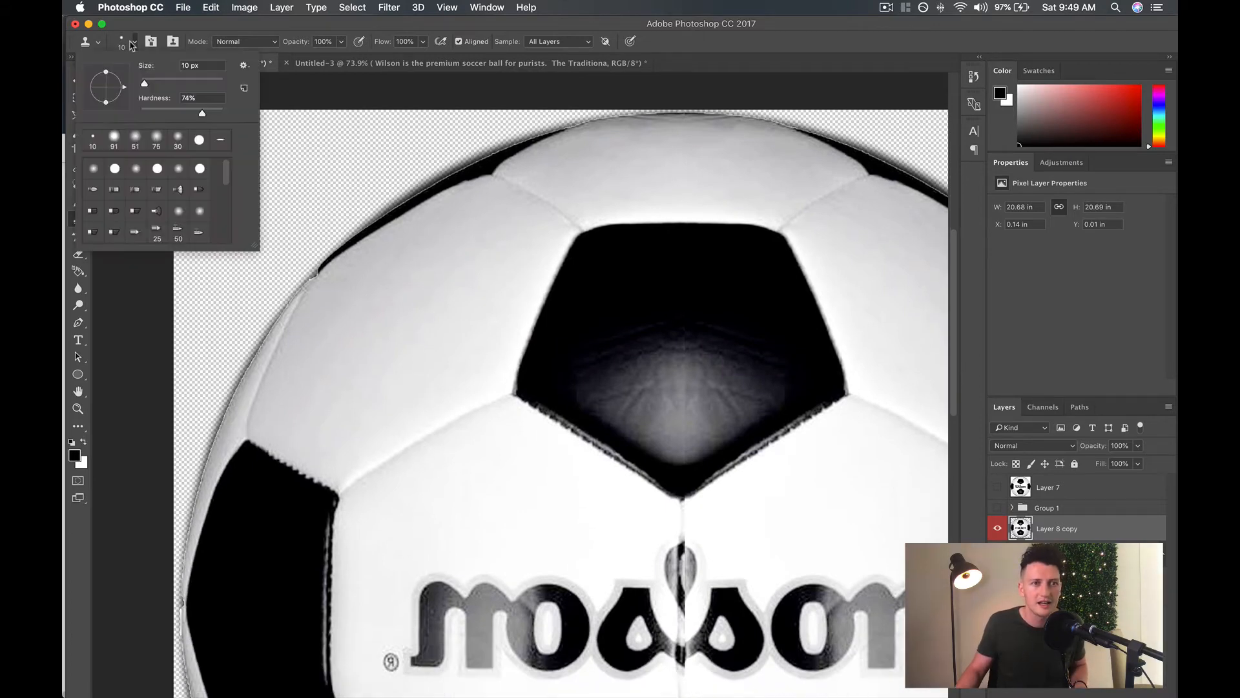
left_click_drag(144, 83, 156, 83)
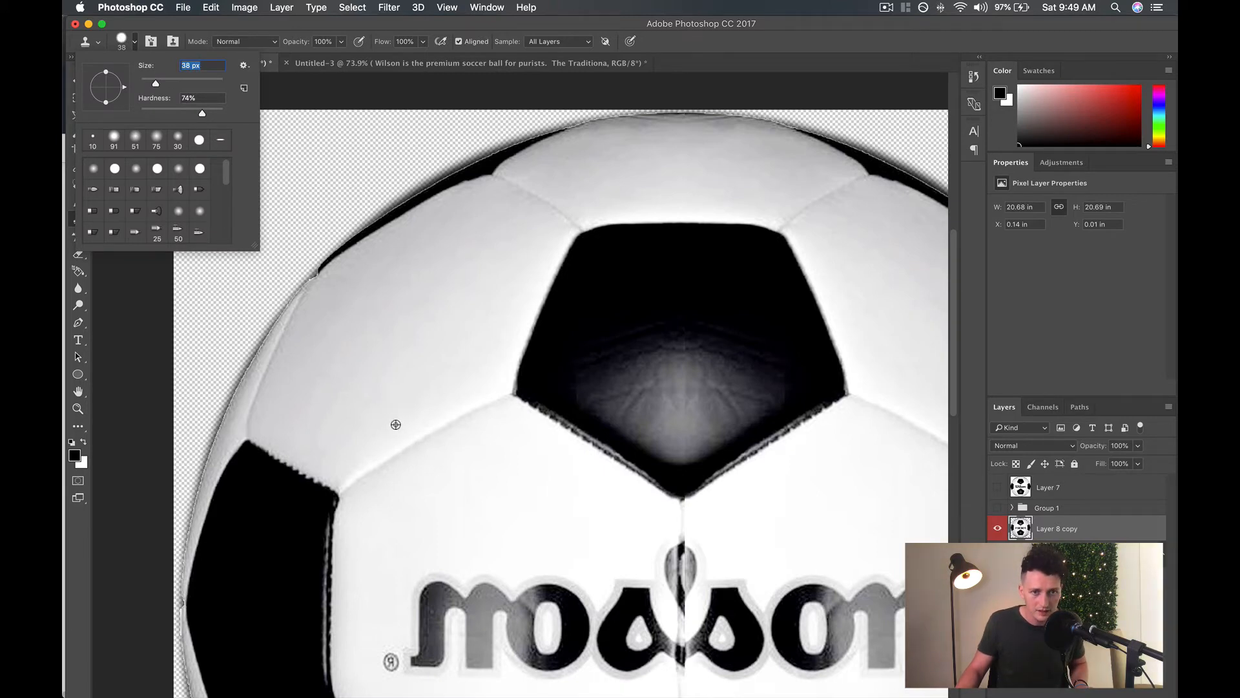
left_click(395, 424)
mouse_move(391, 456)
left_mouse_down()
mouse_move(430, 438)
mouse_move(393, 454)
mouse_move(420, 428)
mouse_move(396, 433)
mouse_move(416, 433)
mouse_move(416, 452)
left_mouse_up()
left_click(443, 418, "alt")
left_click(410, 411, "alt")
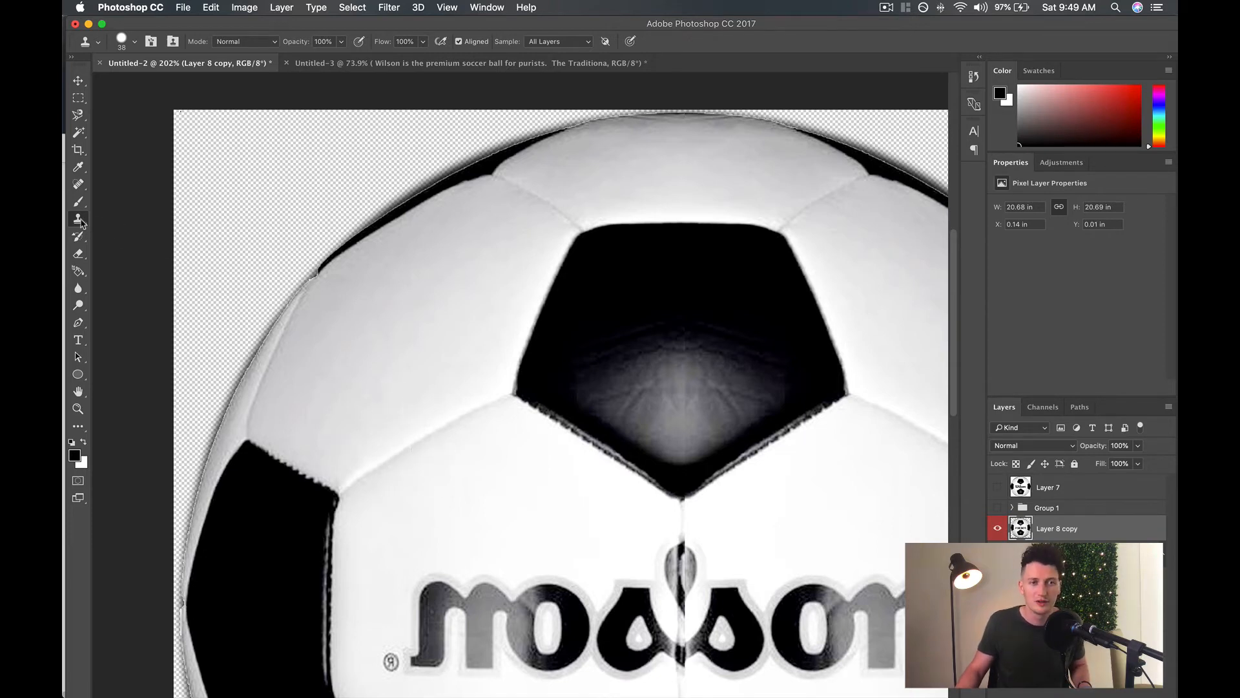
Switch back to the Spot Healing Brush and examine the ball's side and lower panels, ending with the whole ball in view.
left_click(78, 184)
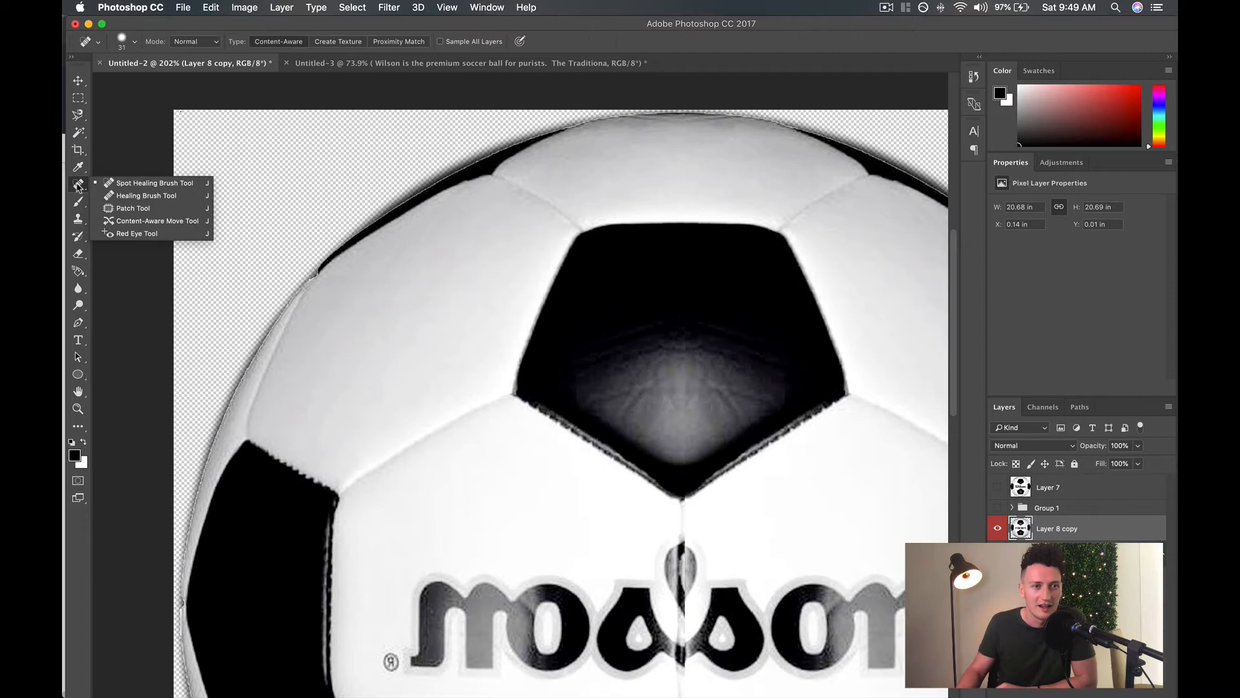
left_click(119, 184)
scroll(400, 381, "right", 10)
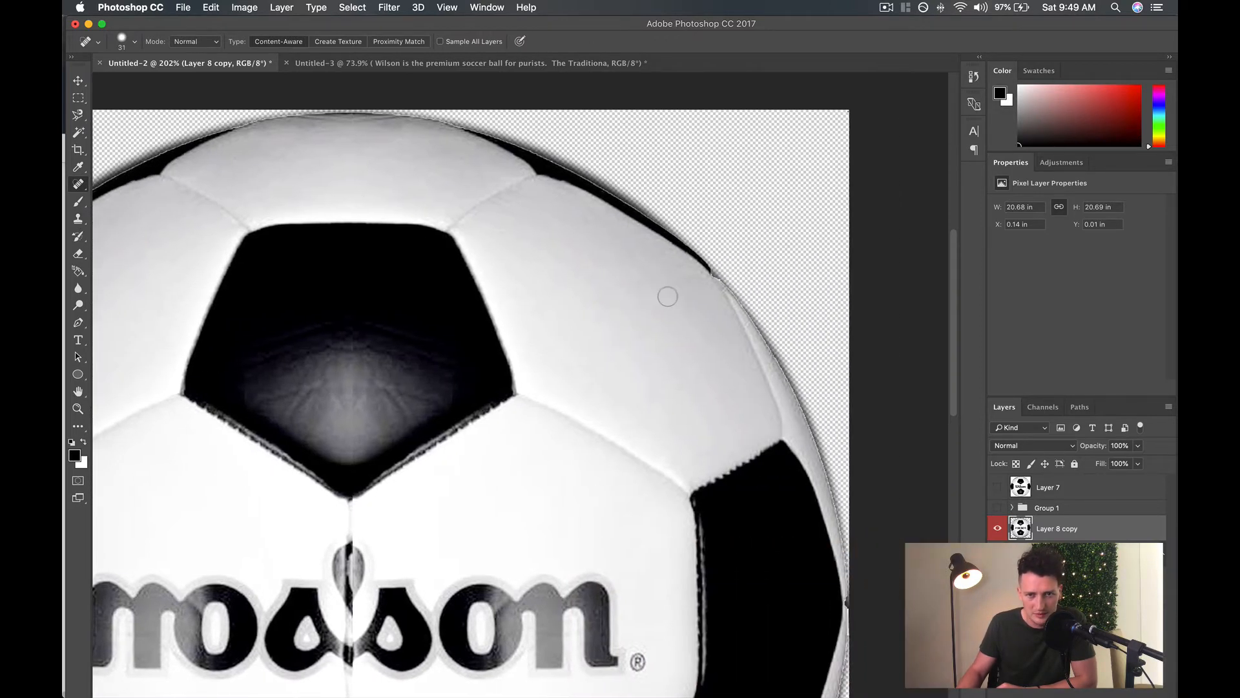
scroll(668, 297, "down", 10)
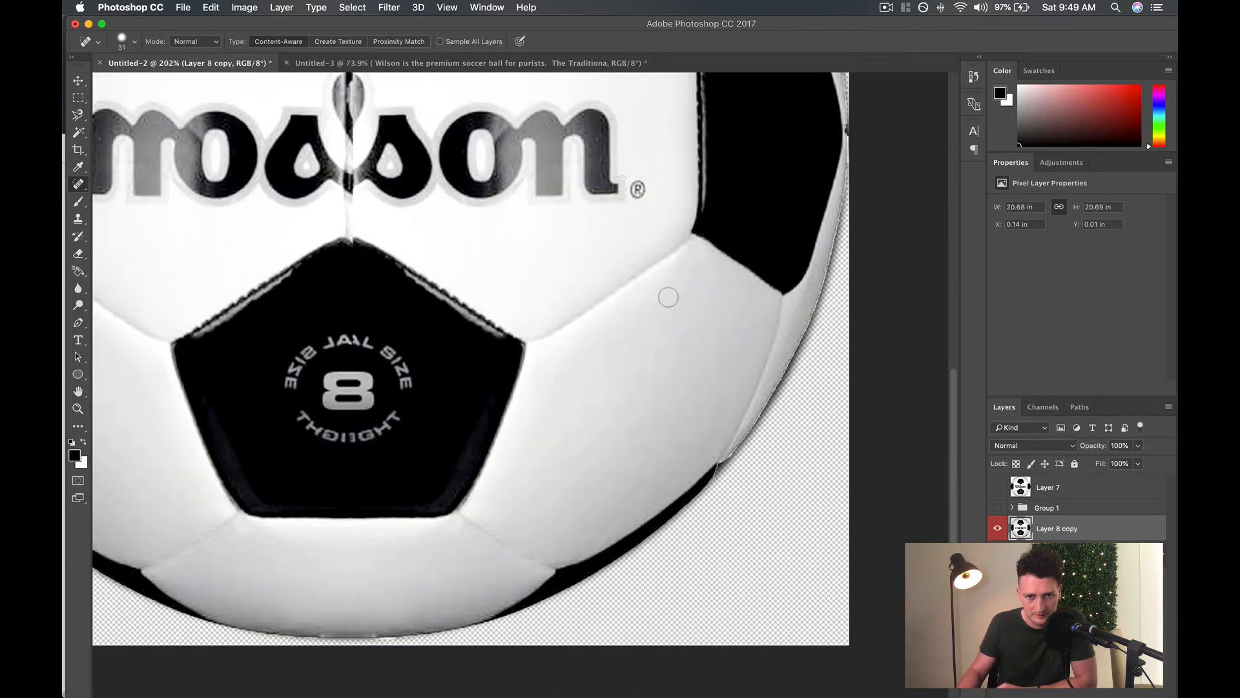
scroll(668, 296, "left", 3)
scroll(668, 297, "left", 5)
scroll(668, 298, "up", 5)
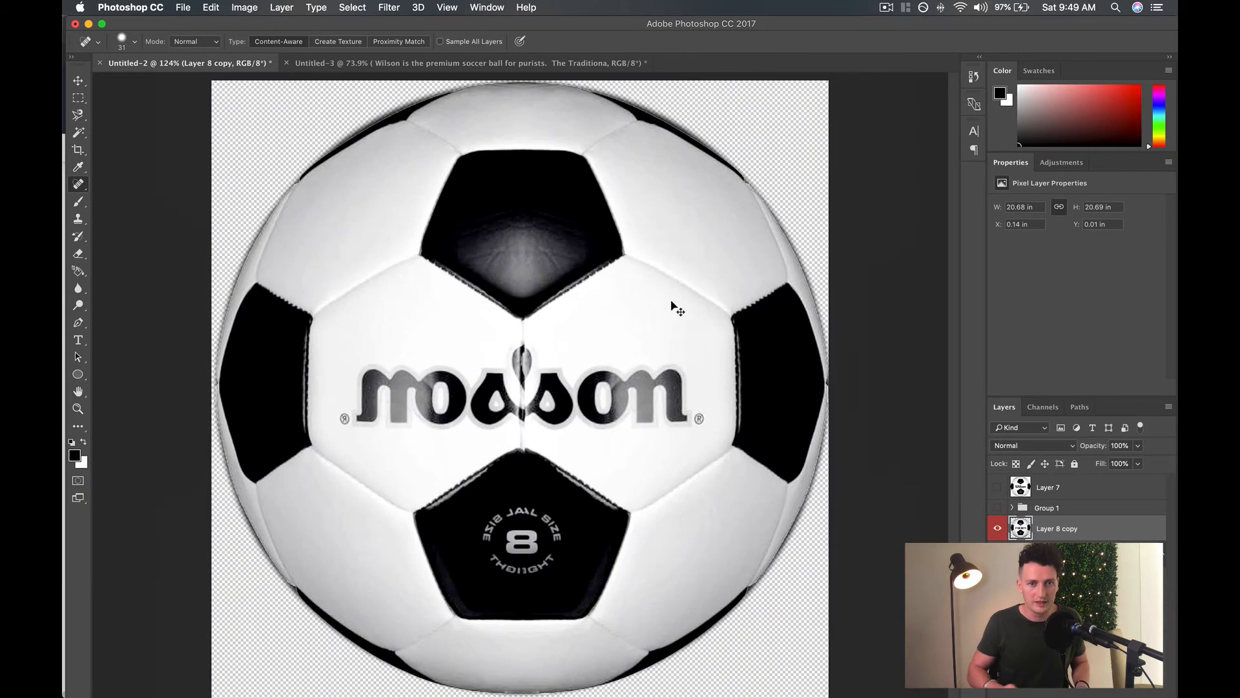
key("super+0")
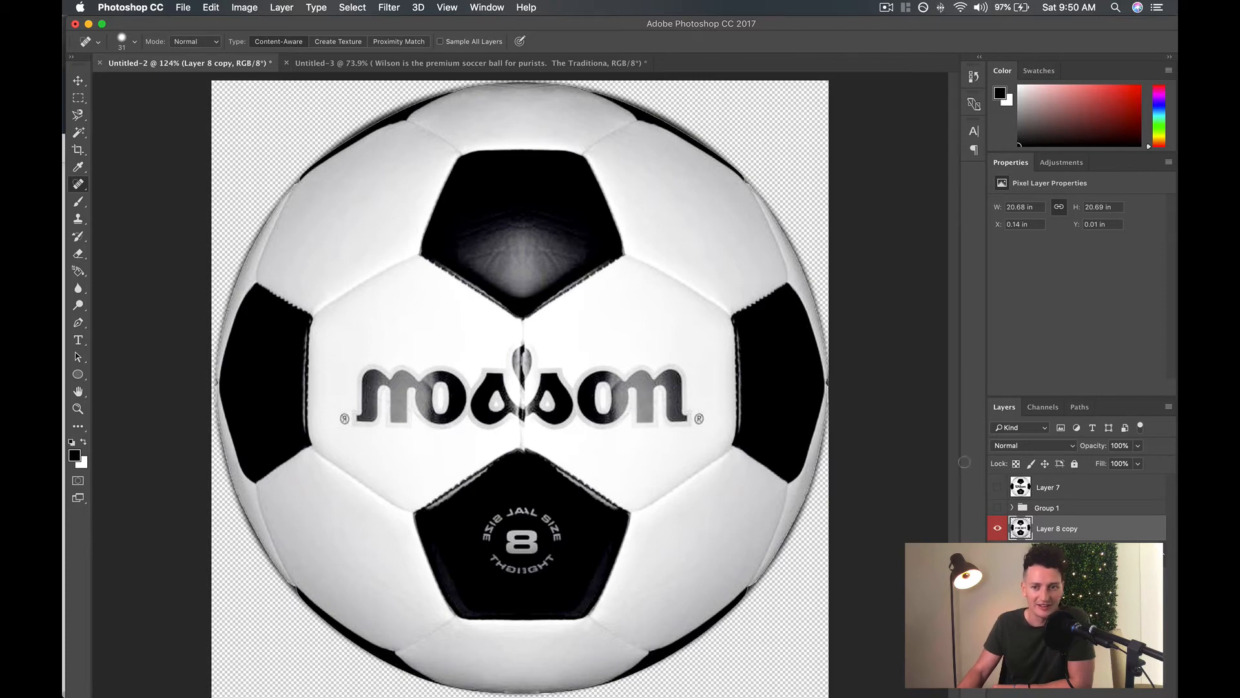
Move Layer 1 to the top of the layer stack and toggle its visibility to compare it with the retouched ball, leaving it hidden.
key("alt+super+z")
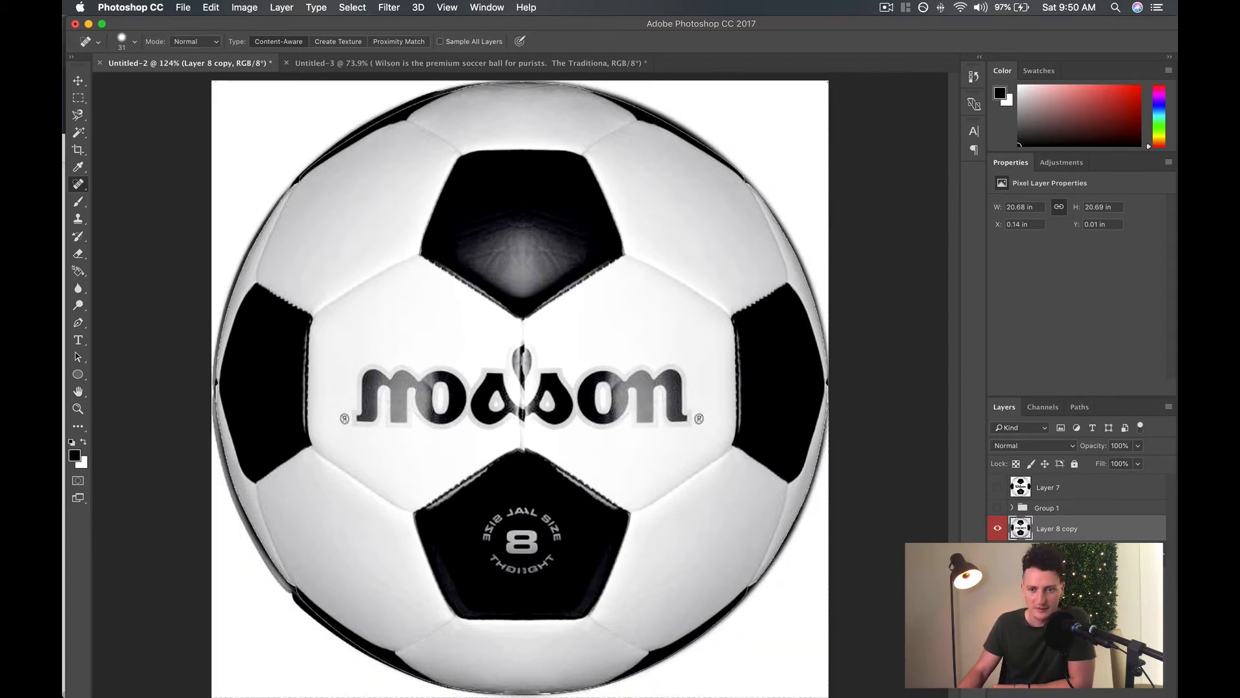
left_click_drag(1065, 579, 1066, 477)
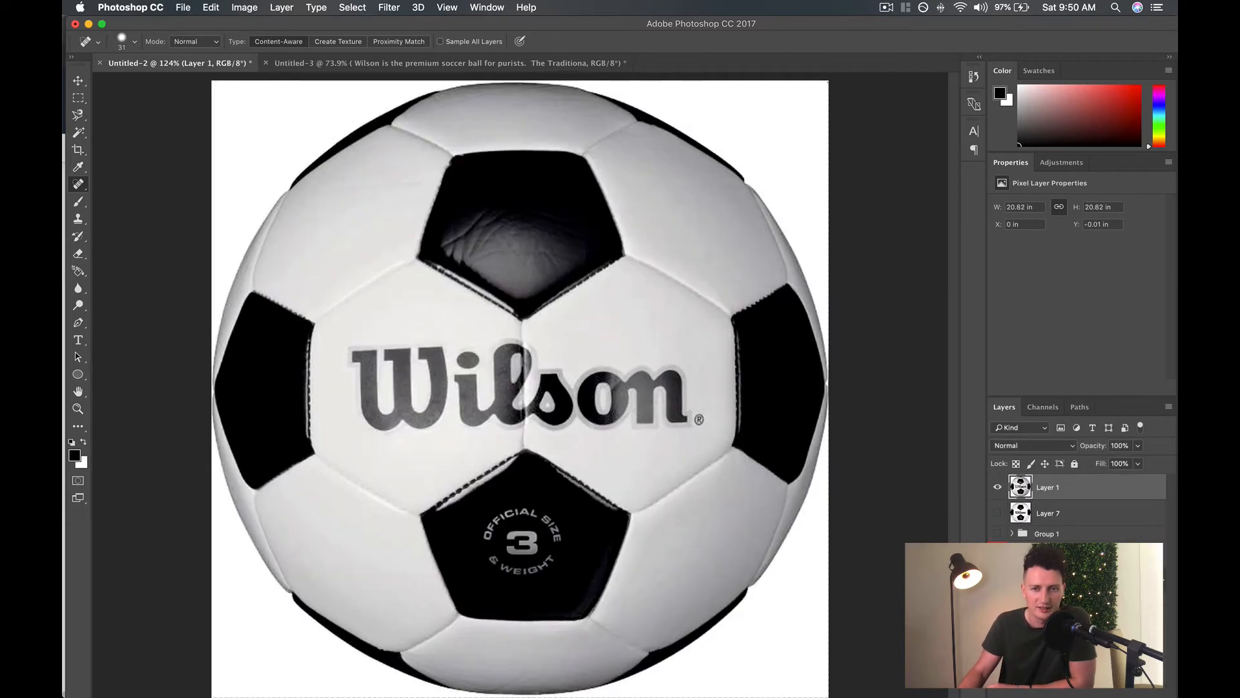
left_click(998, 488)
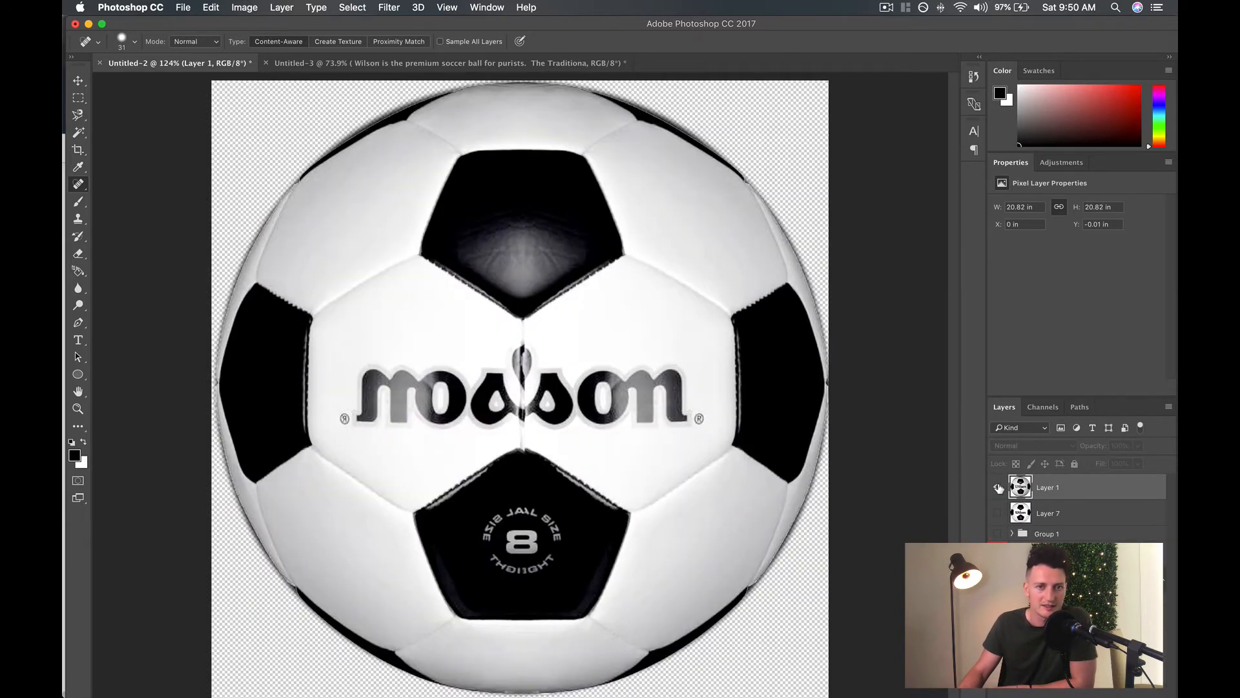
left_click(997, 487)
left_click(998, 488)
left_click(998, 487)
left_click(999, 488)
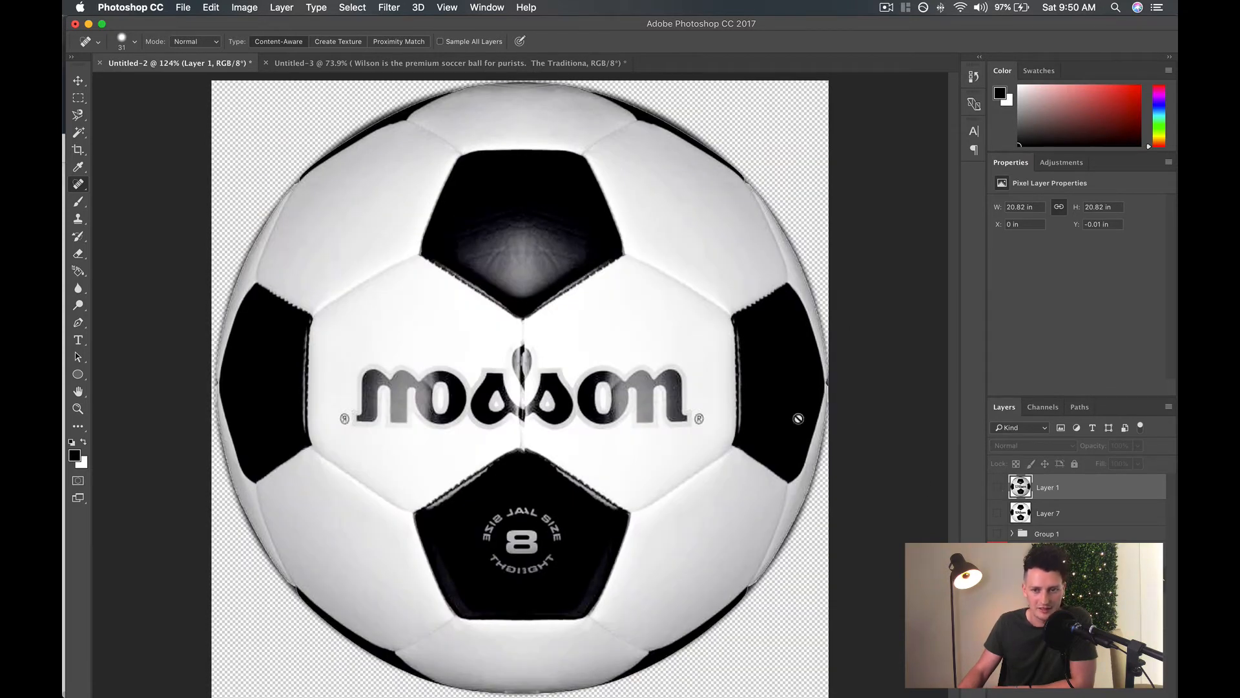
Look through the layers inside Group 1, including Layer 2, and collapse the group again.
left_click(1012, 534)
scroll(1017, 538, "down", 3)
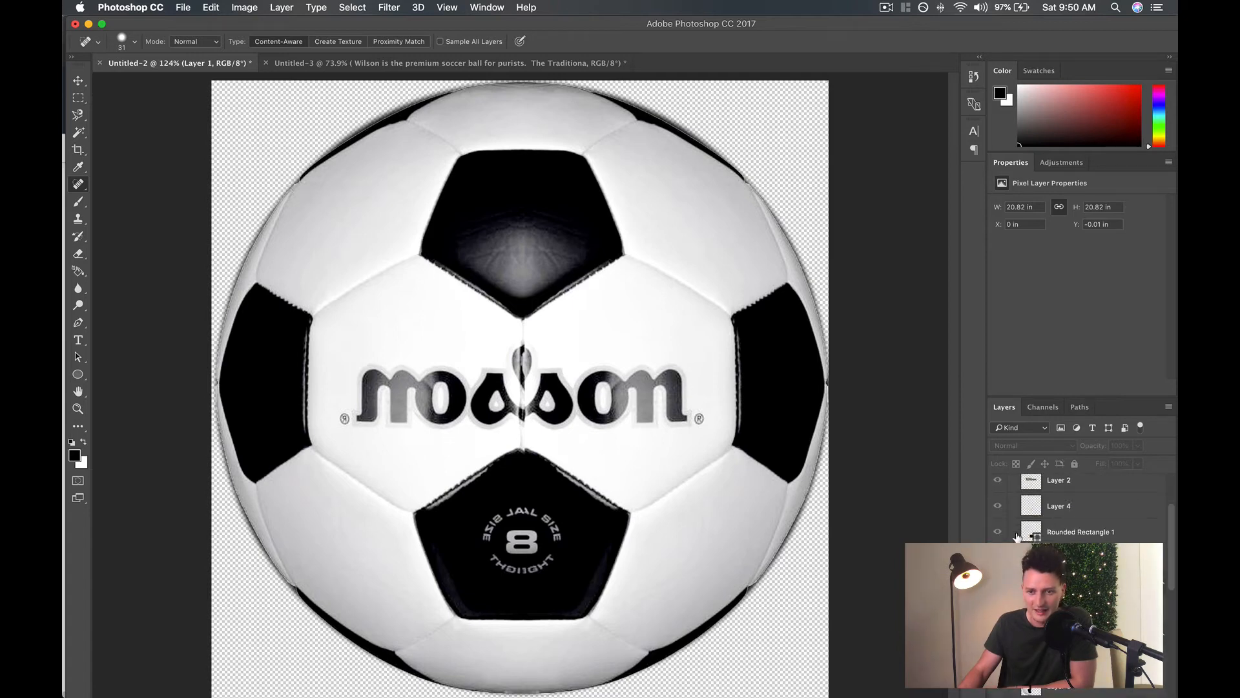
left_click(1070, 484)
scroll(1079, 504, "up", 2)
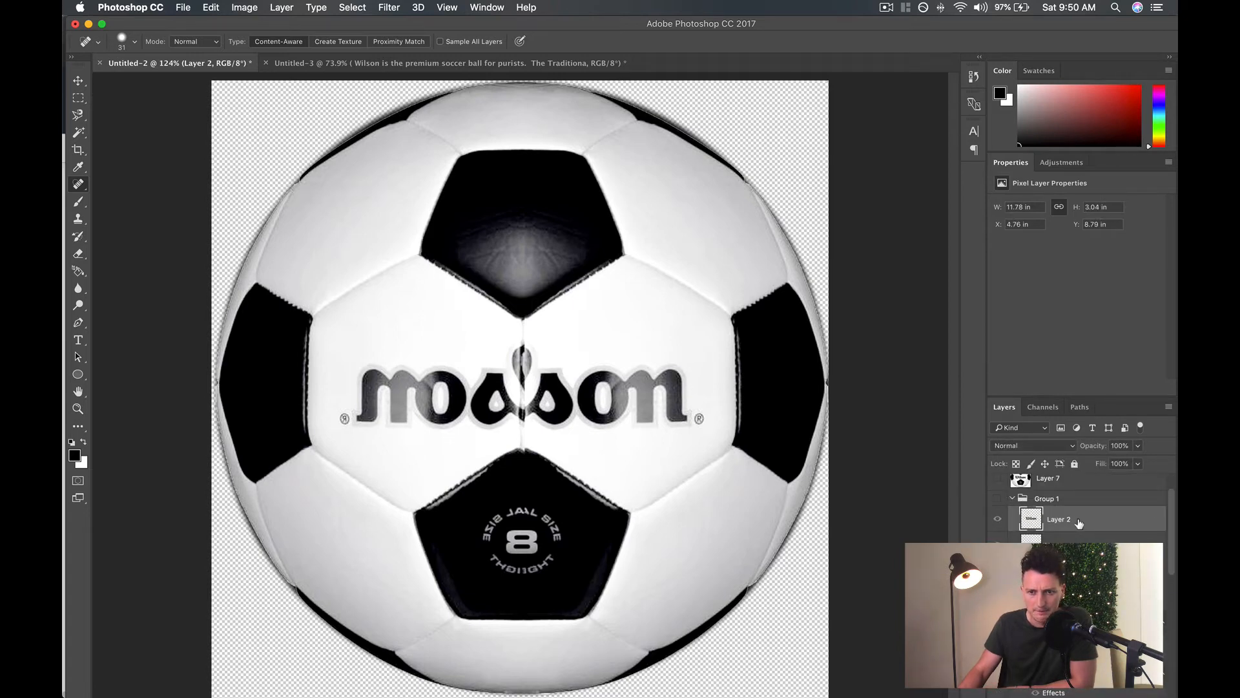
scroll(1079, 523, "up", 1)
left_click(1015, 534)
Switch to Chrome and run a Google image search for "wilson logo" in a new tab.
mouse_move(585, 694)
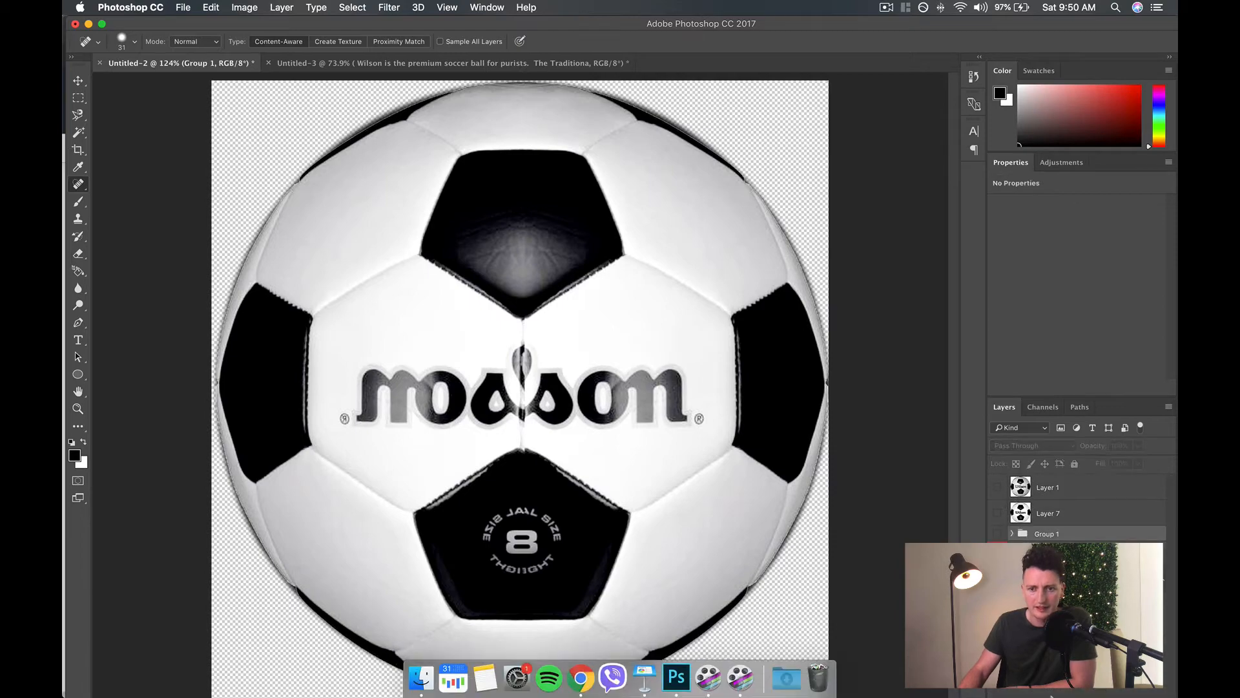
left_click(575, 671)
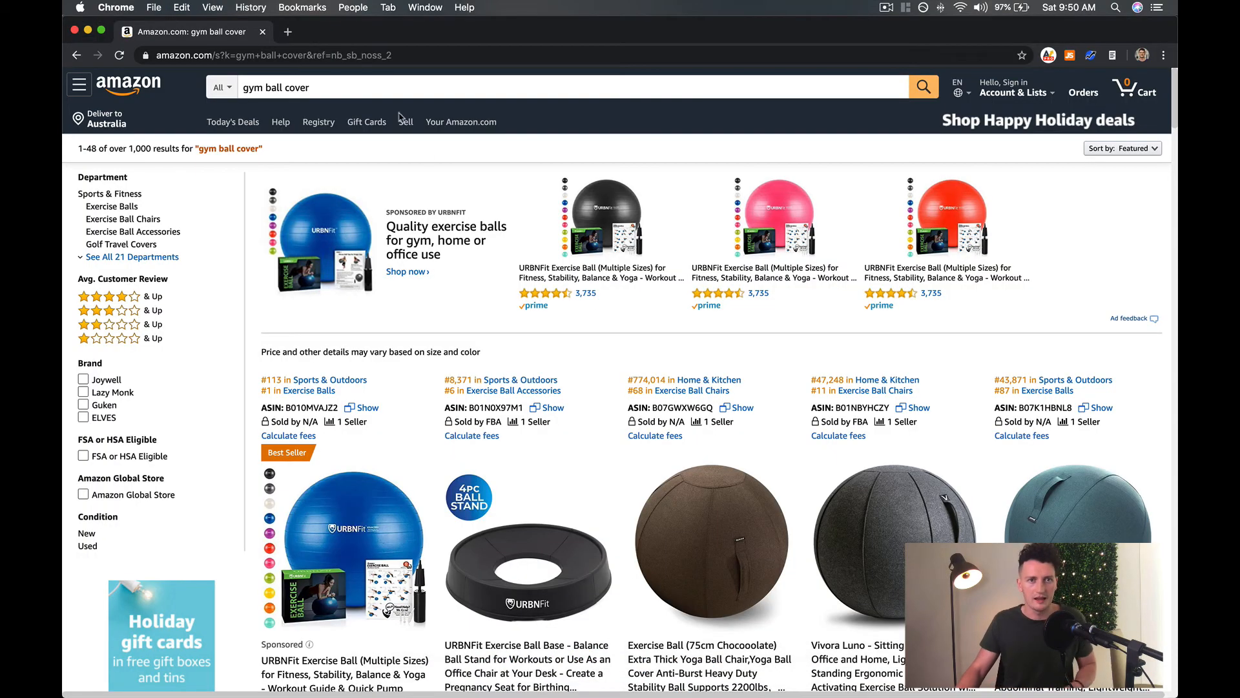
left_click(285, 35)
type("wilson logo")
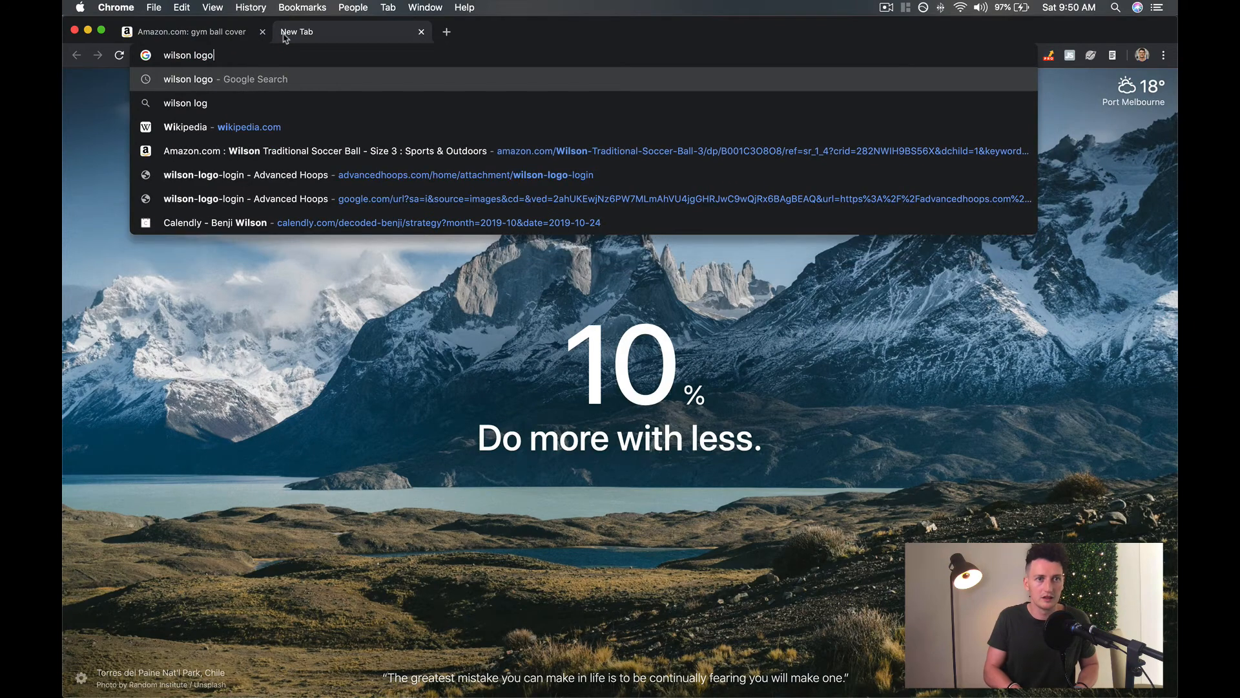
key("Return")
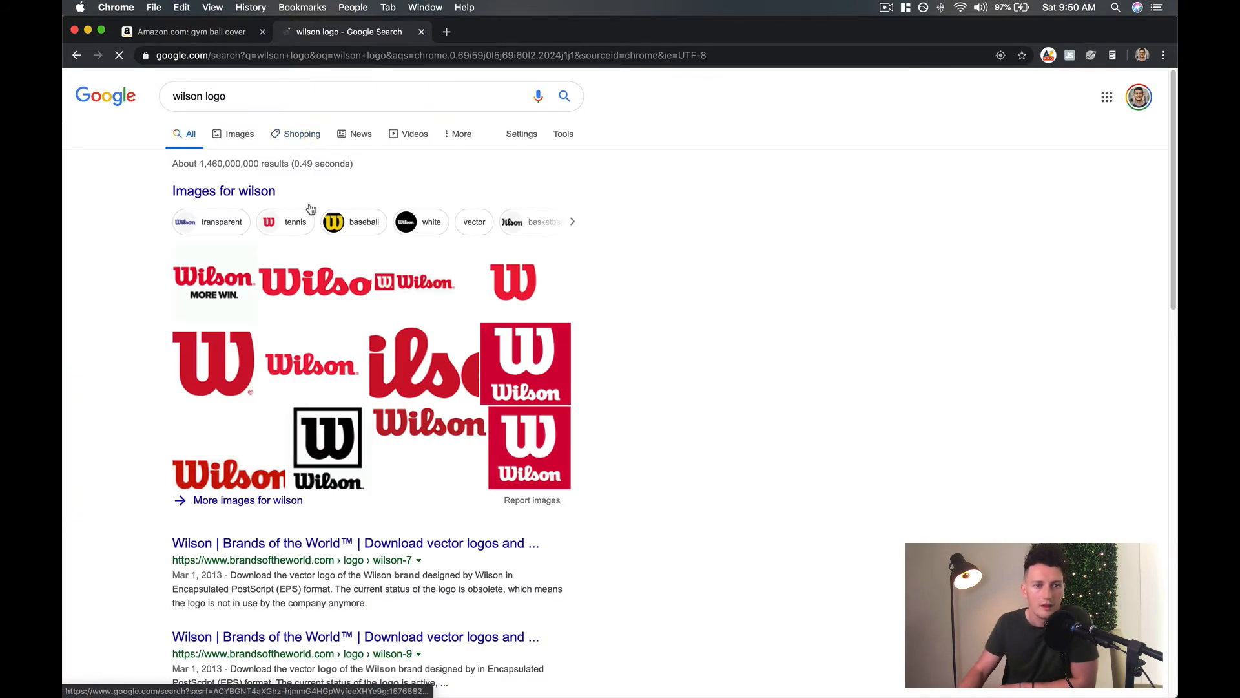
left_click(225, 132)
Browse the results for a black Wilson logo and copy the Wilson Prostaff Original 60 Text image from pngfly.com.
scroll(647, 360, "down", 5)
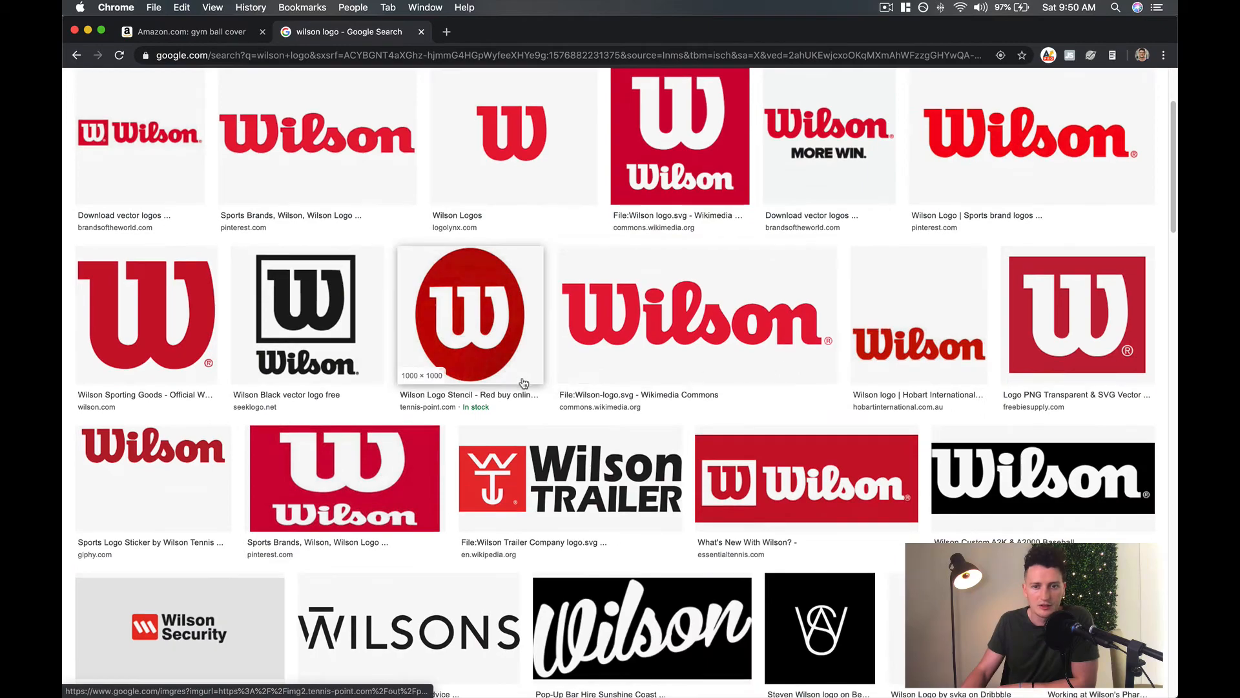
scroll(525, 385, "up", 2)
scroll(525, 385, "down", 4)
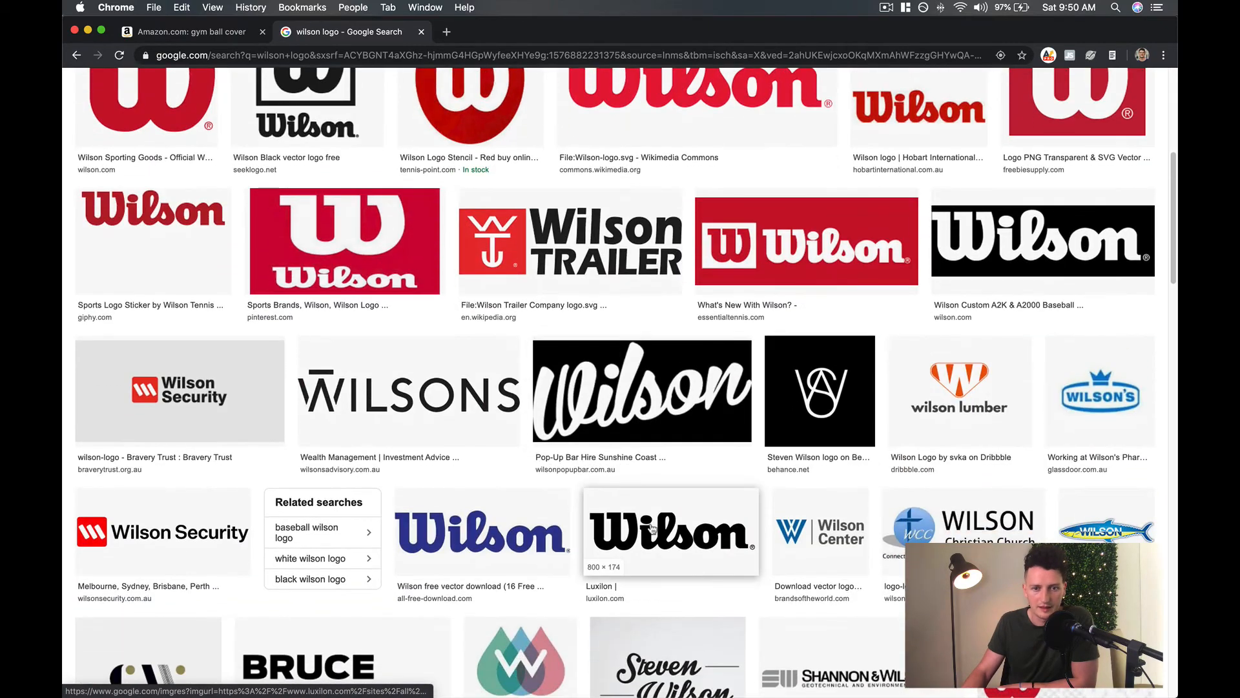
scroll(654, 529, "up", 6)
scroll(653, 529, "down", 7)
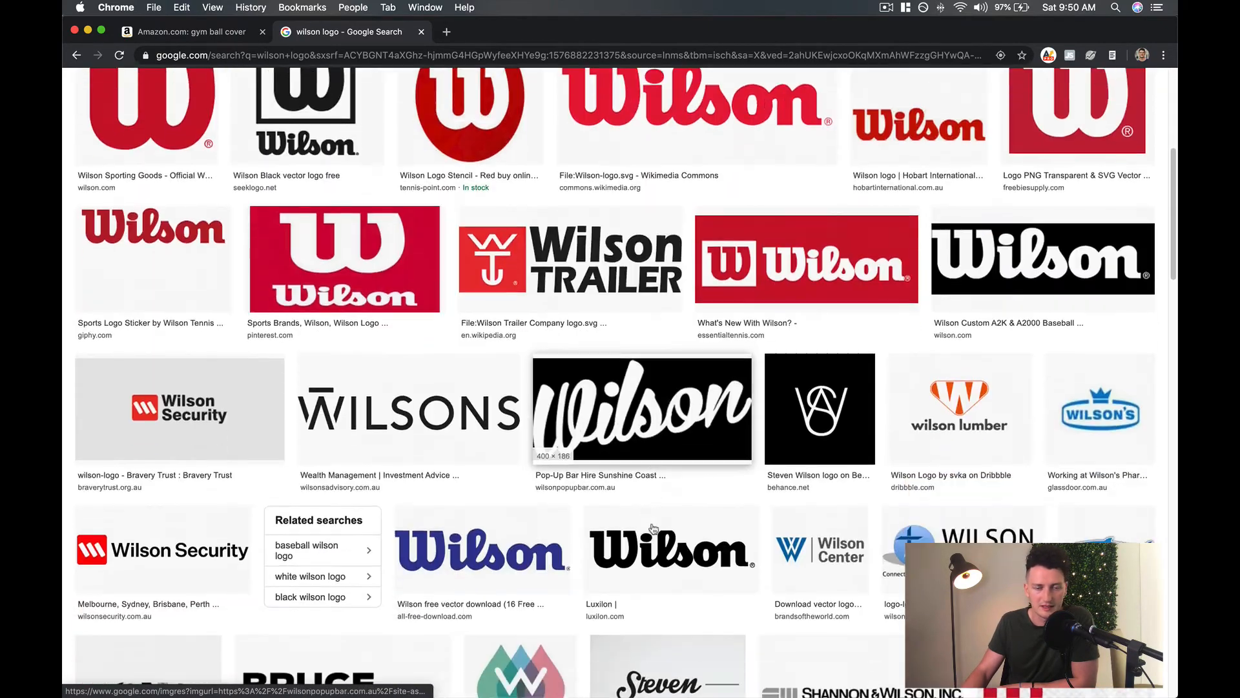
left_click(658, 424)
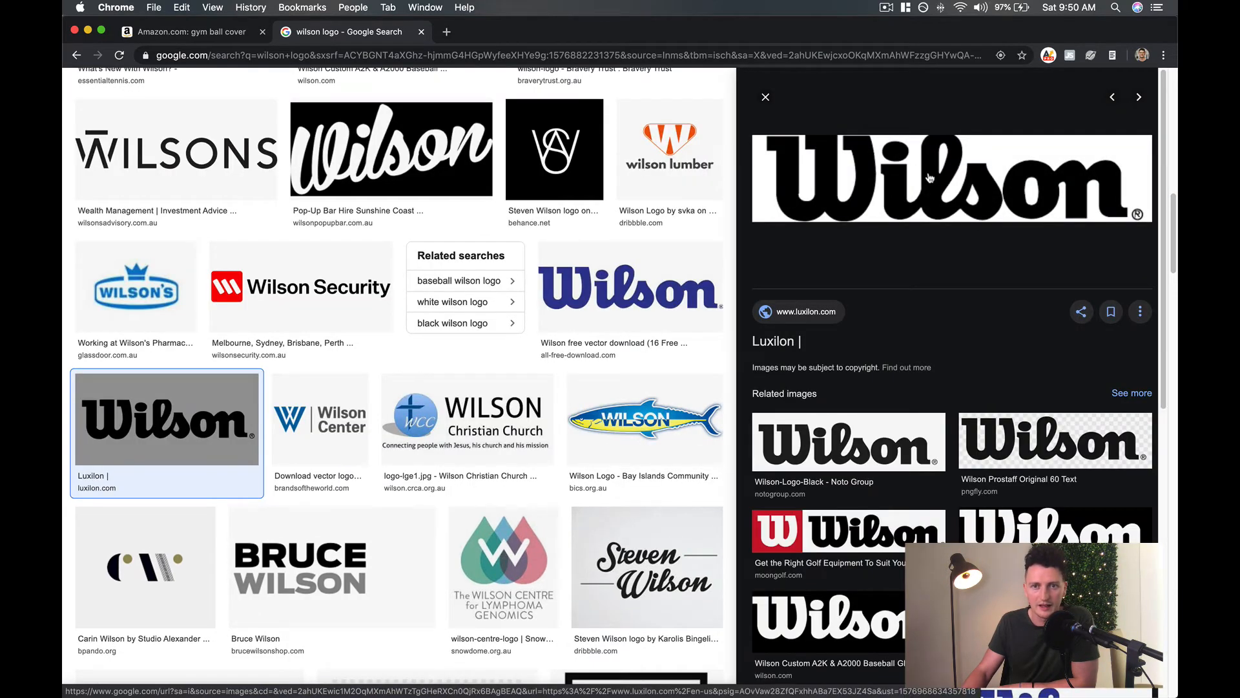
left_click(1032, 443)
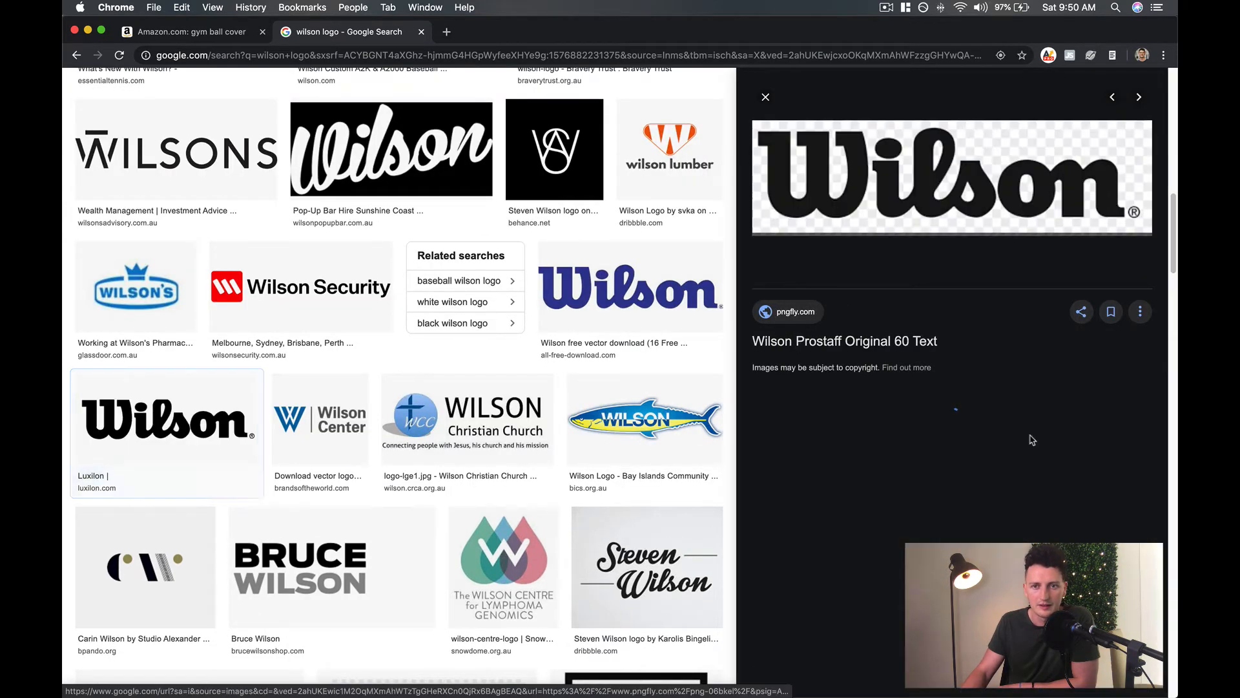
right_click(919, 193)
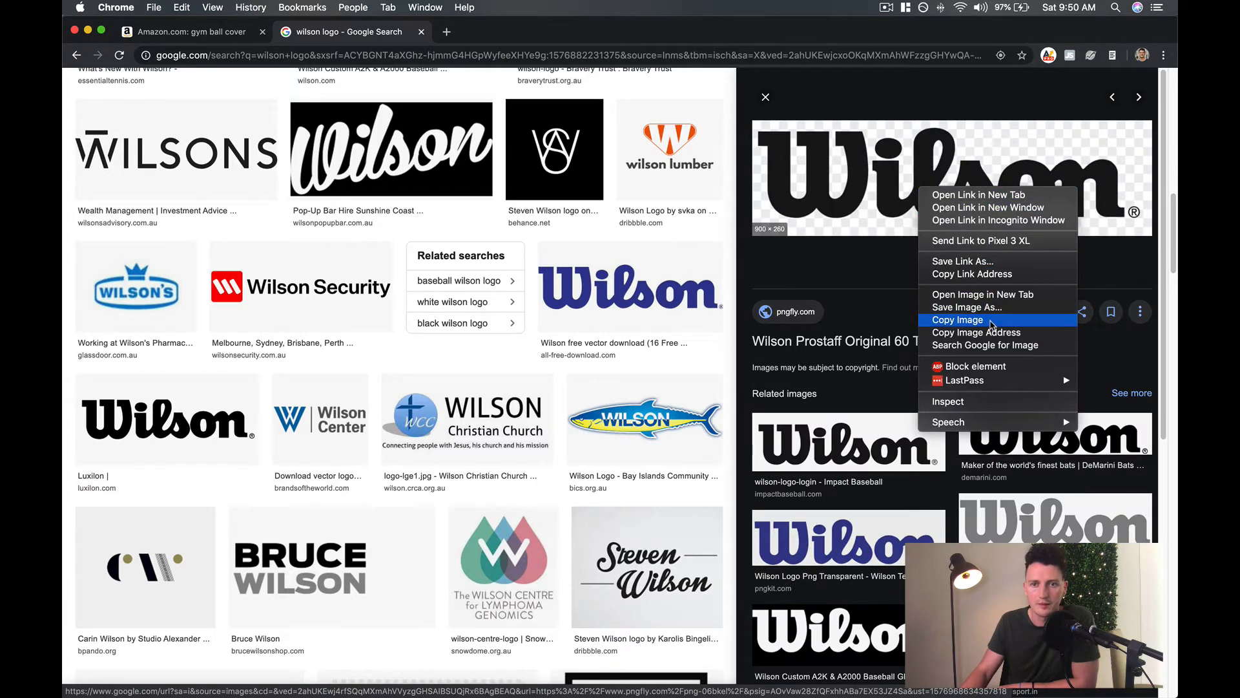
left_click(992, 325)
Switch to Photoshop, try placing the copied Wilson logo over the ball's mirrored lettering, and undo the paste.
mouse_move(646, 691)
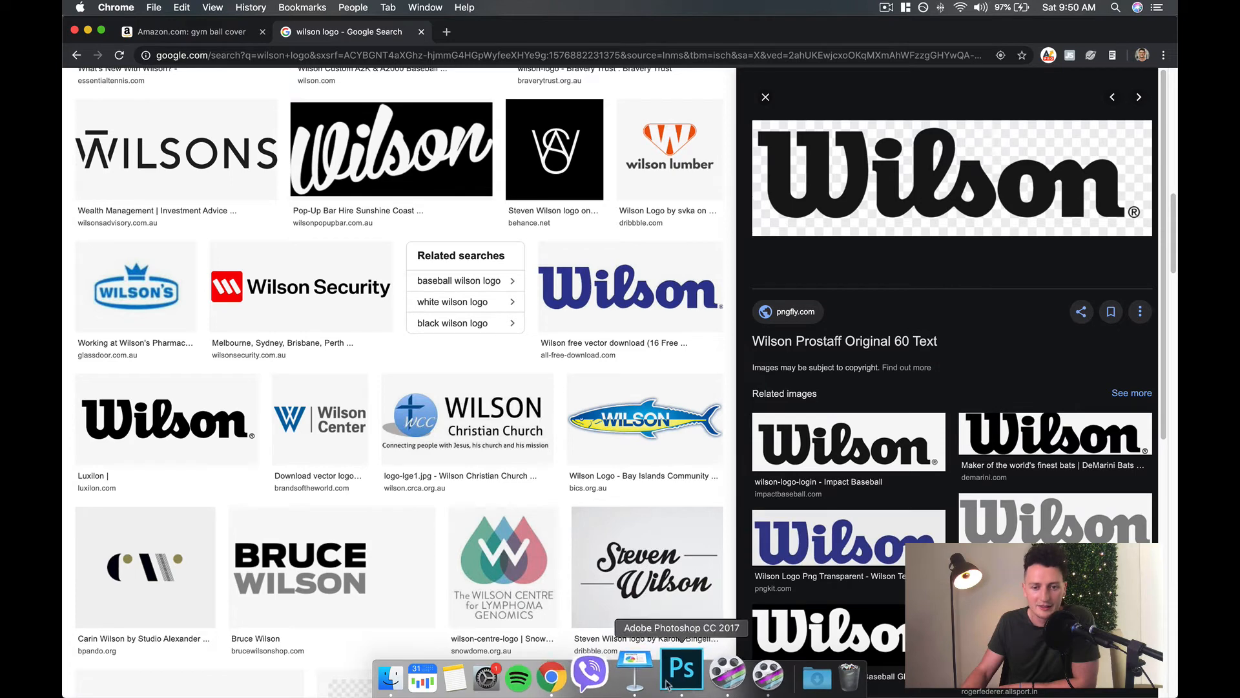
left_click(682, 675)
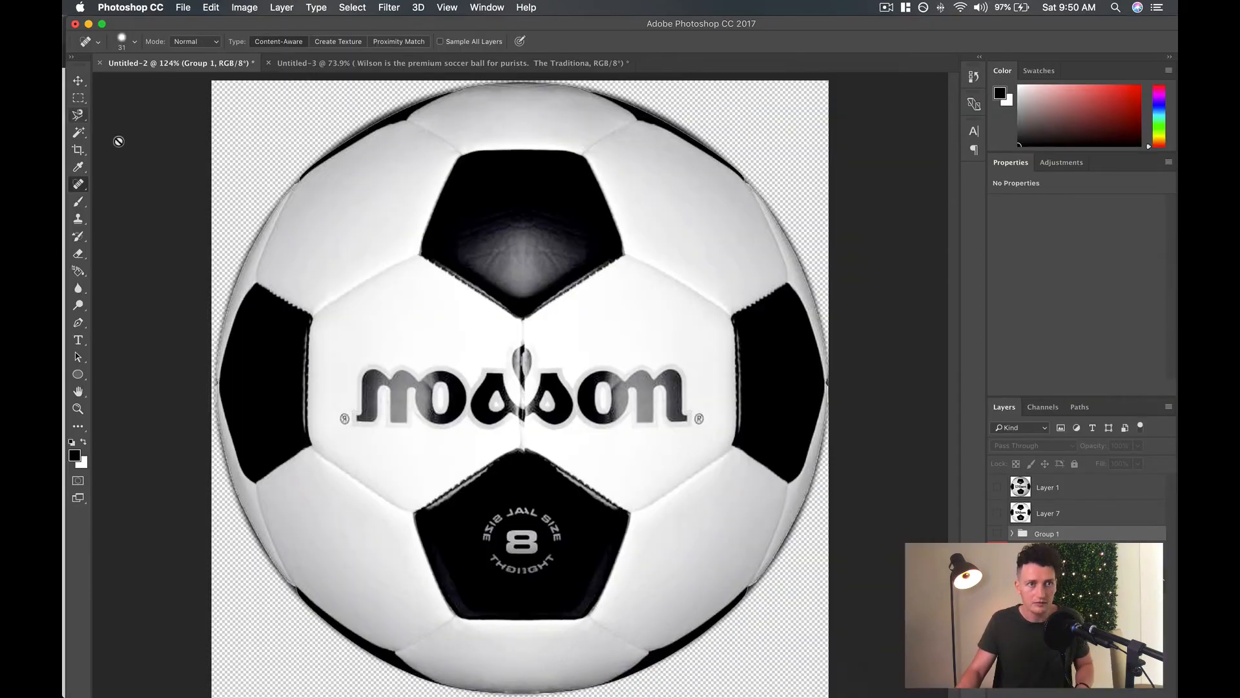
left_click(78, 80)
key("super+v")
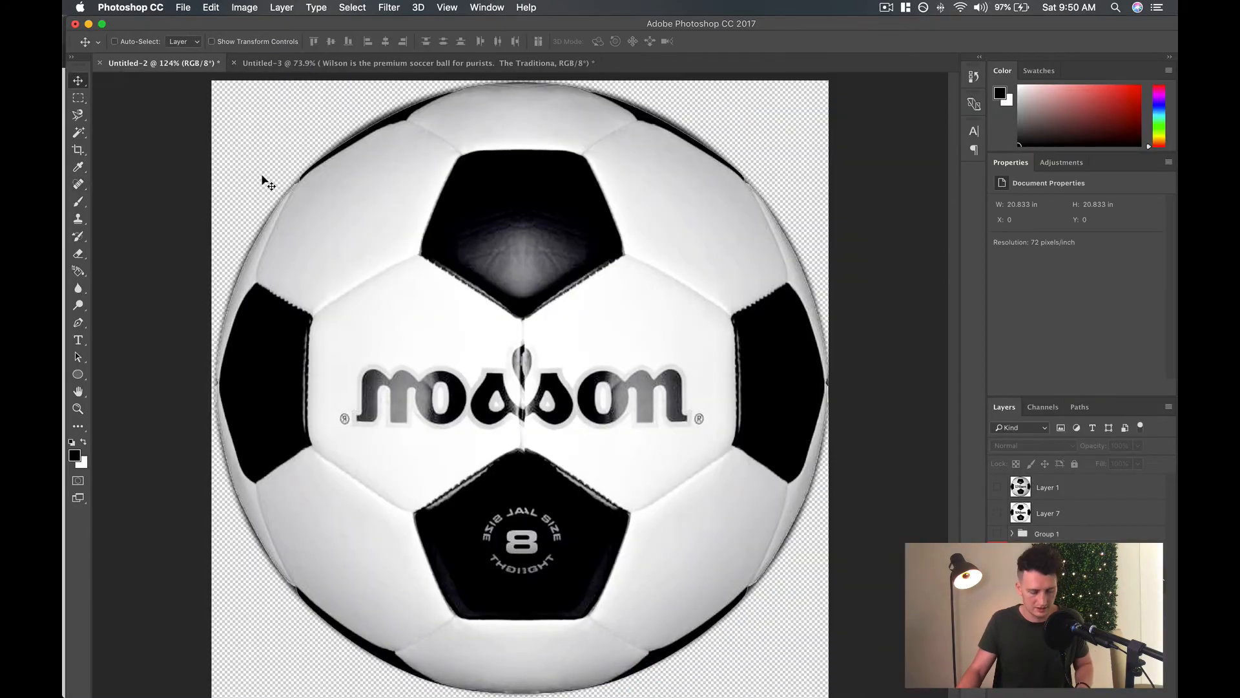
left_click_drag(559, 415, 568, 415)
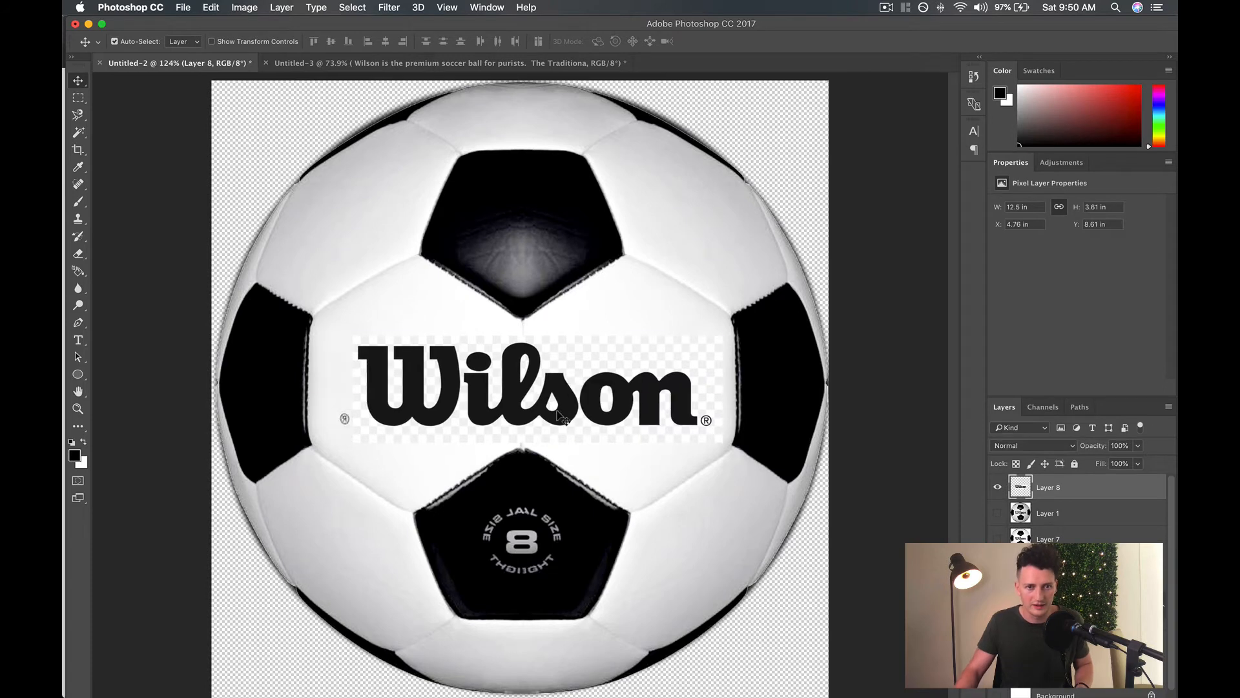
key("super+alt+z")
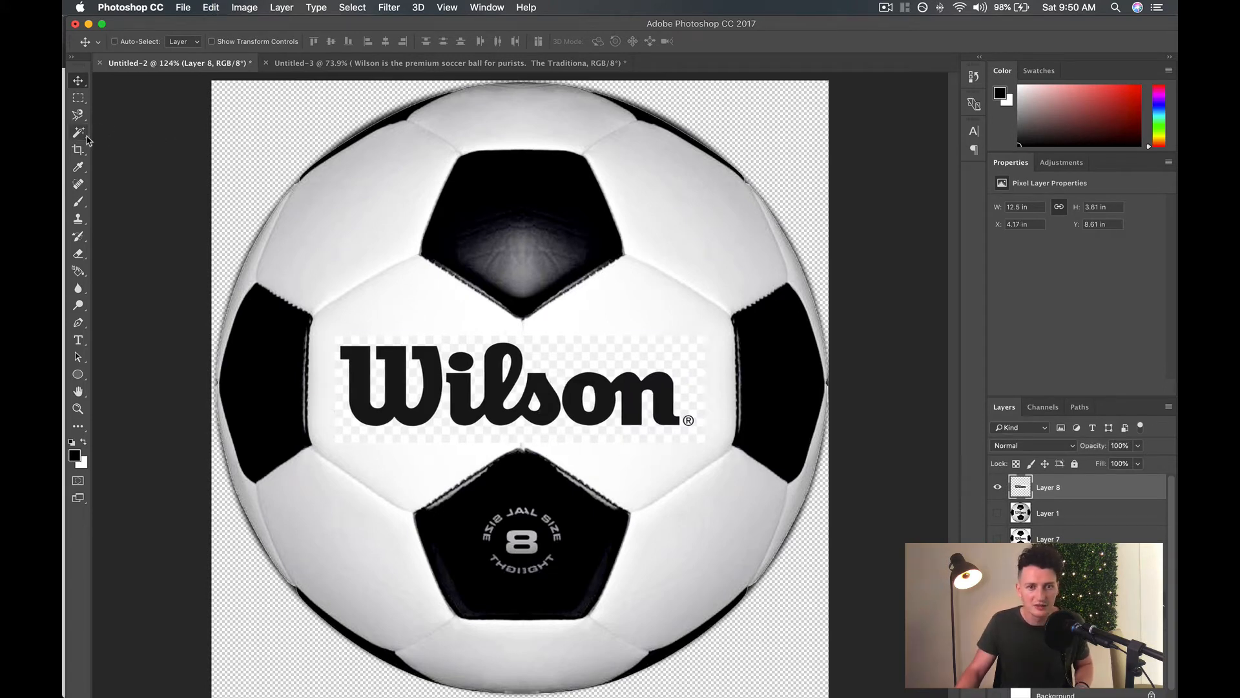
key("super+alt+z")
Switch back to Chrome and copy the related transparent wilson-logo-login image from impactbaseball.com.
mouse_move(494, 695)
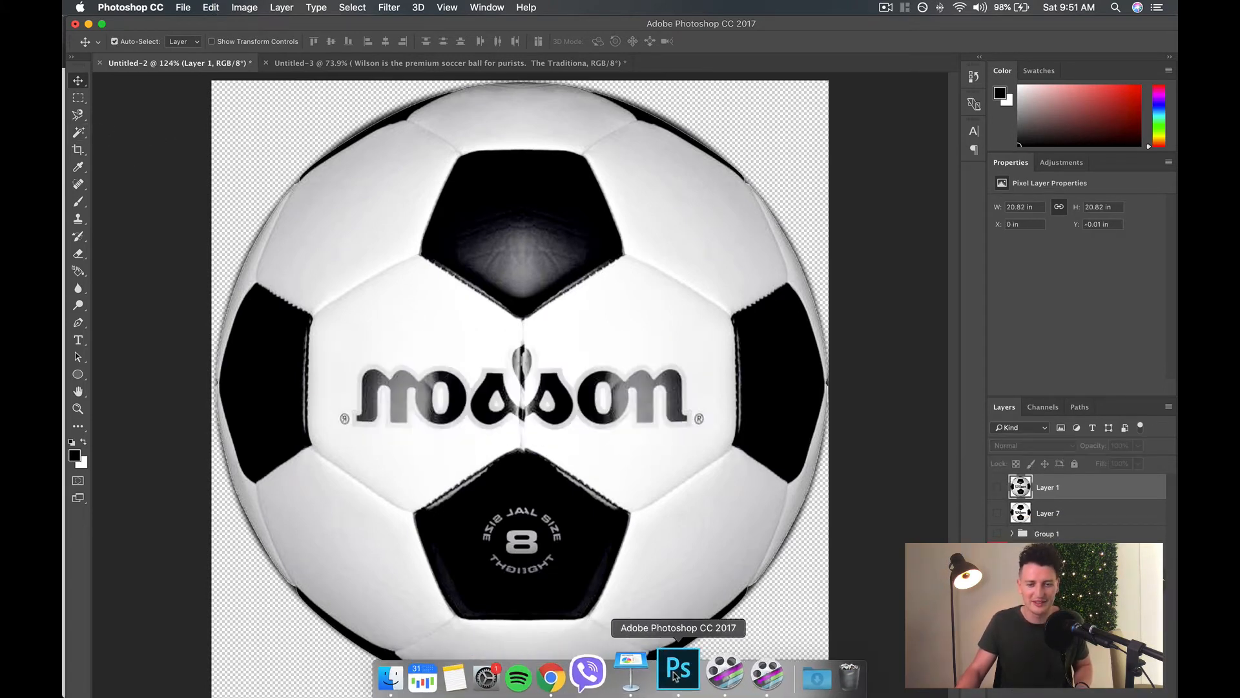
left_click(551, 675)
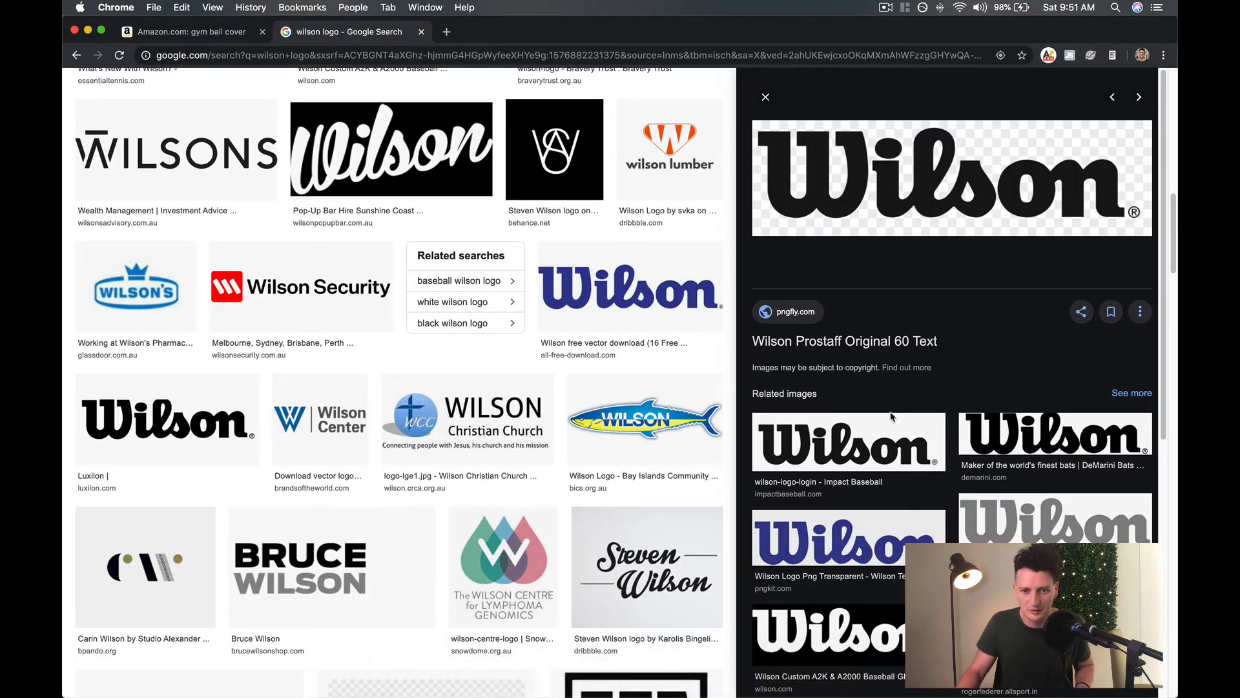
left_click(895, 444)
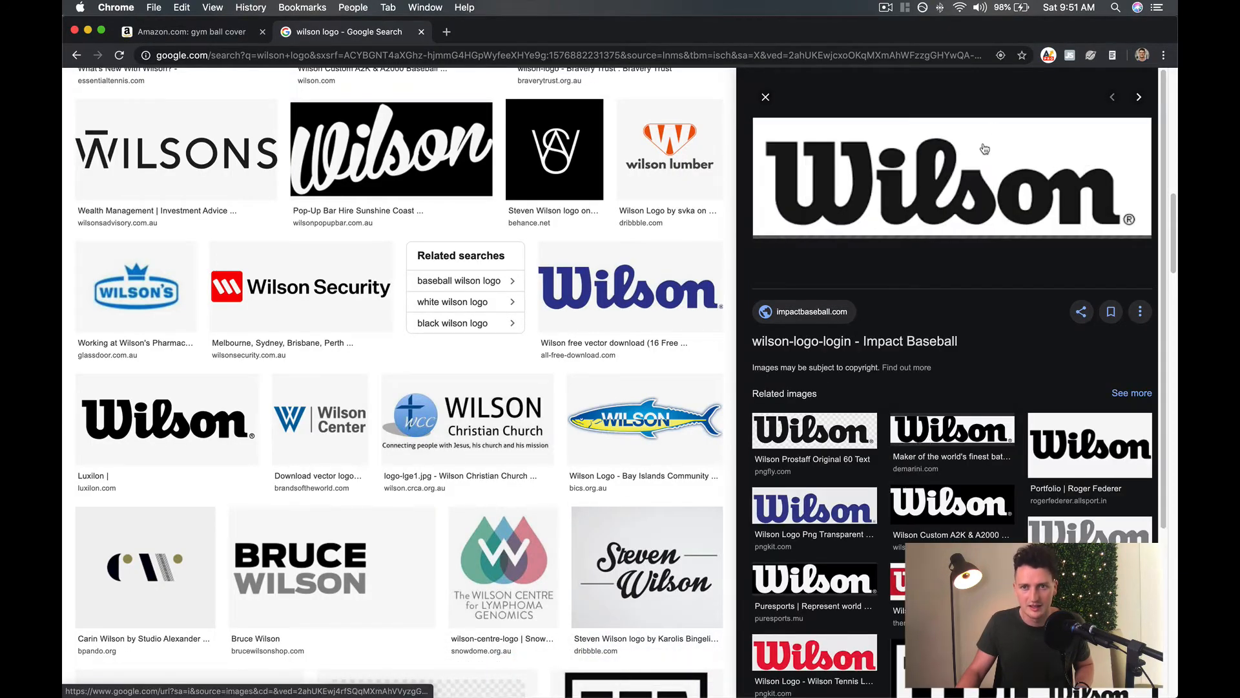
right_click(929, 185)
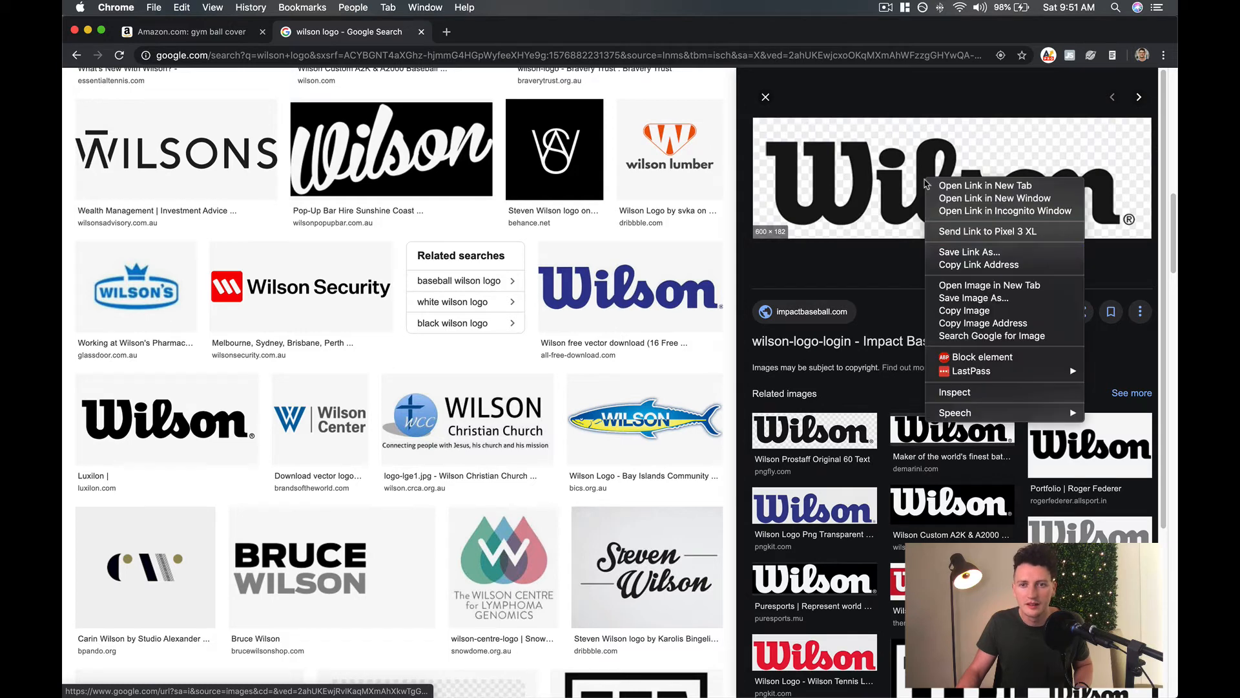
left_click(949, 311)
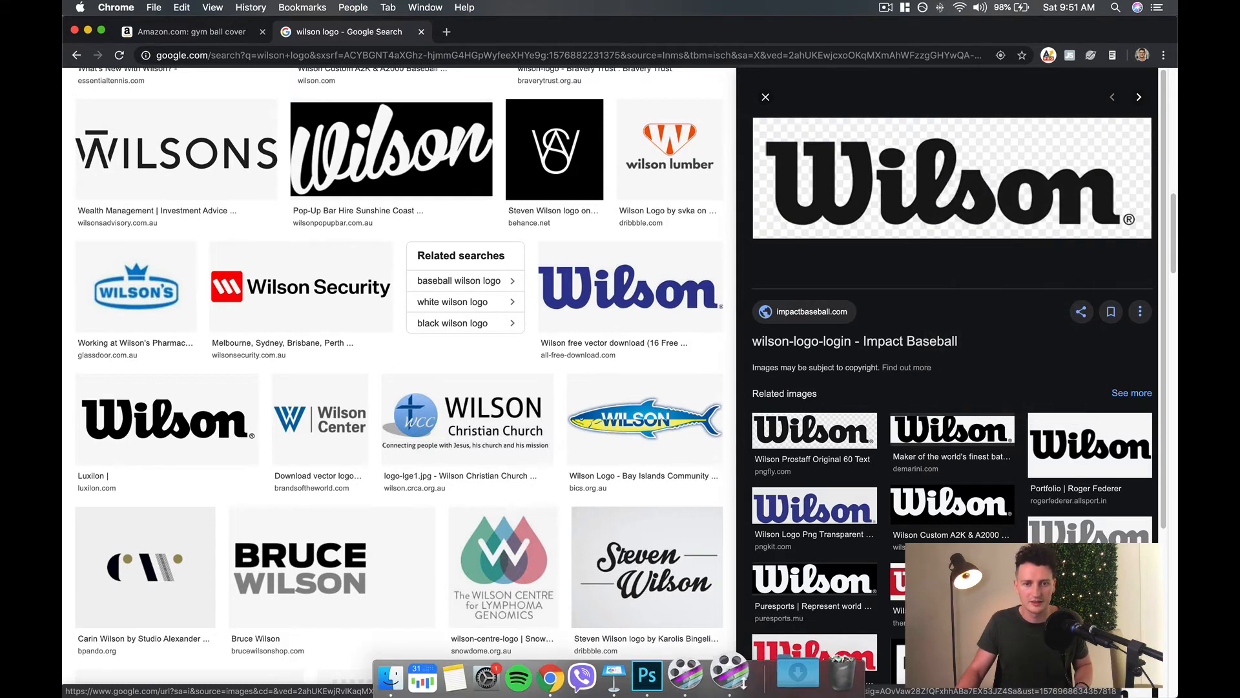
Paste the copied logo onto the ball in Photoshop, scaled to about 147% and positioned over the mirrored lettering.
left_click(656, 686)
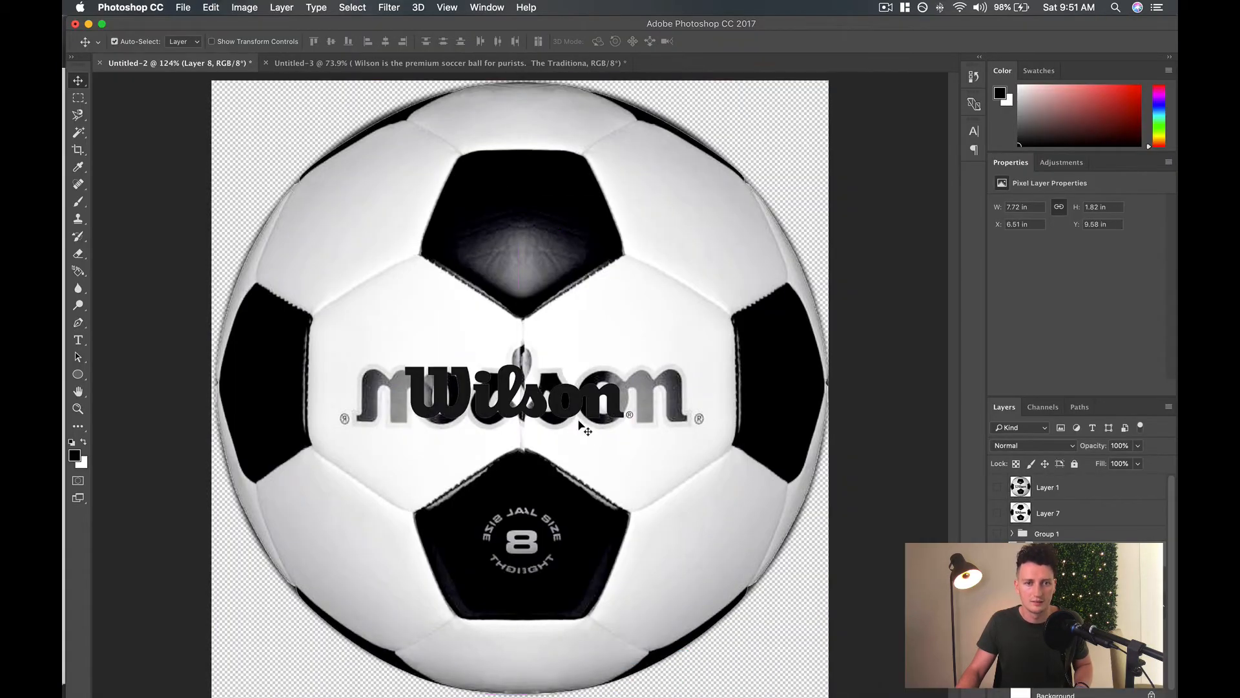
key("super+t")
left_click_drag(633, 363, 739, 339)
left_click_drag(670, 397, 618, 399)
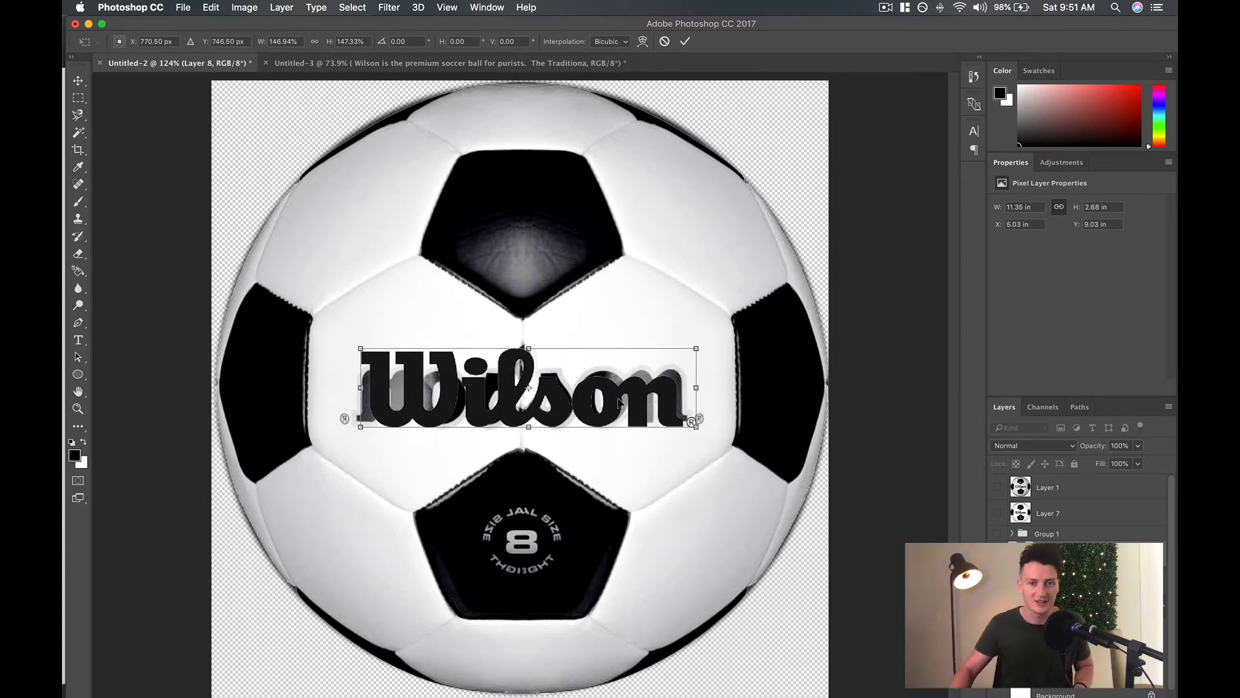
key("Return")
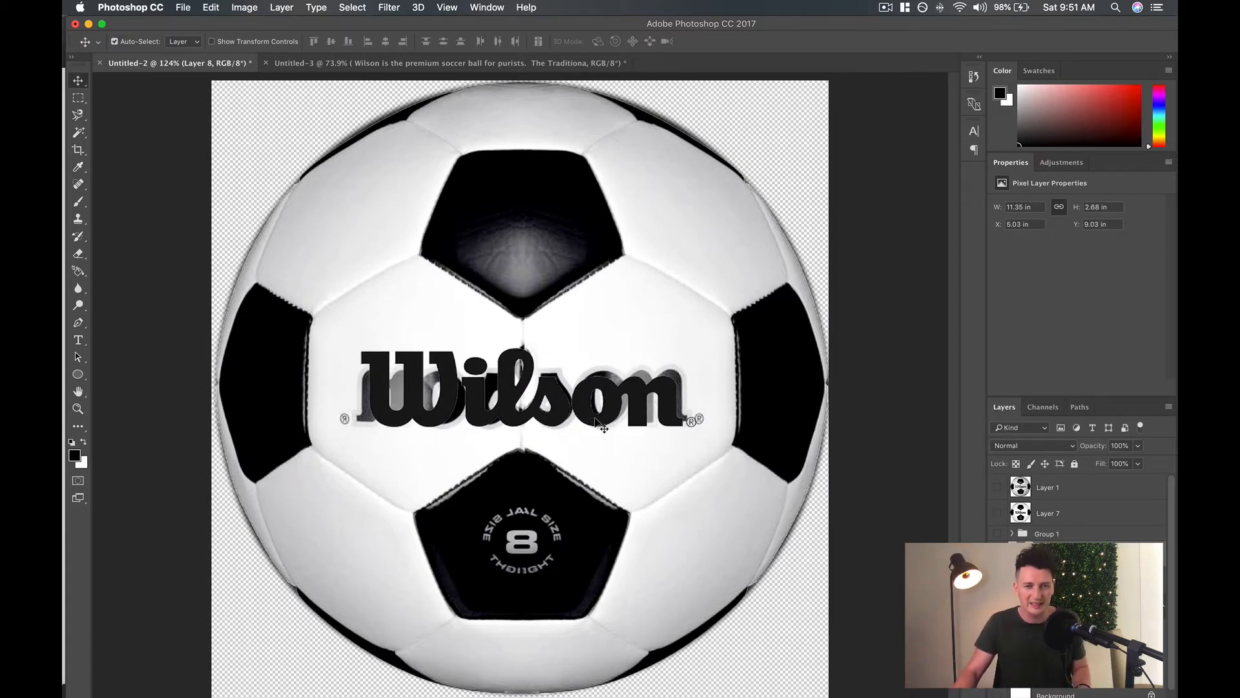
Nudge the Wilson logo over the mirrored lettering to about X 5.01 in and Y 8.88 in.
left_click_drag(527, 420, 514, 410)
key("Up")
key("Up")
key("Up")
key("Up")
key("Up")
key("Up")
key("Up")
key("Up")
key("Up")
key("Up")
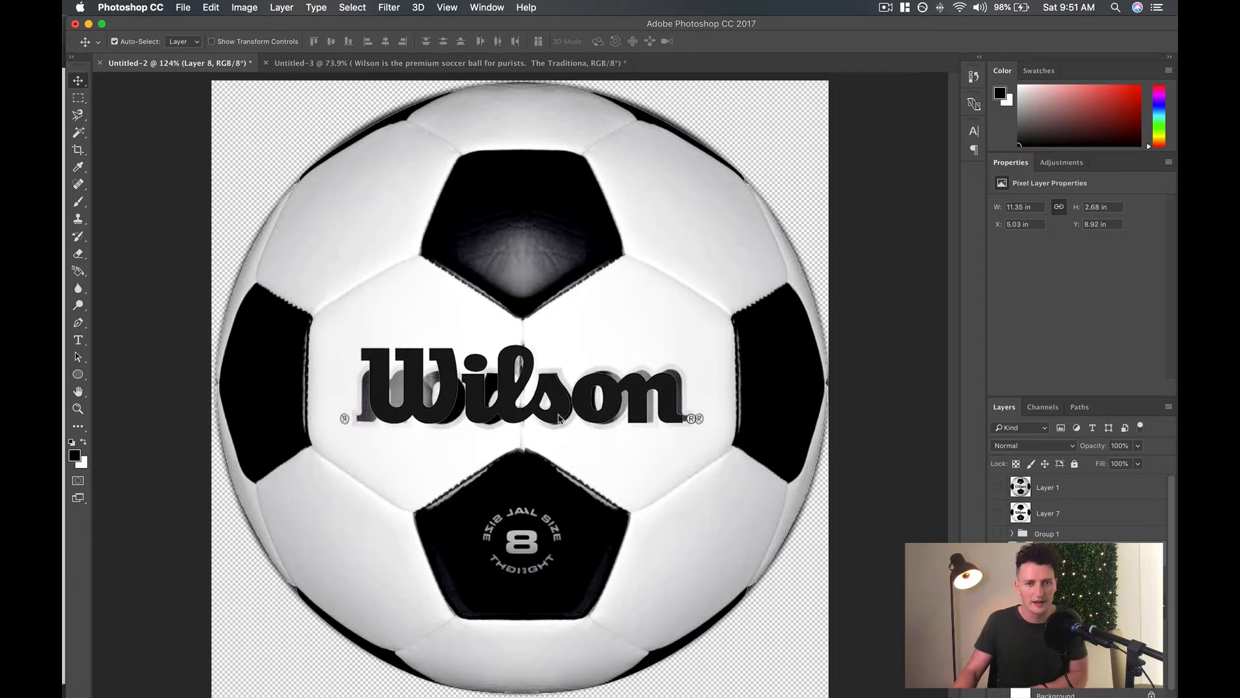
key("Right")
key("Right")
key("Down")
key("Down")
key("Down")
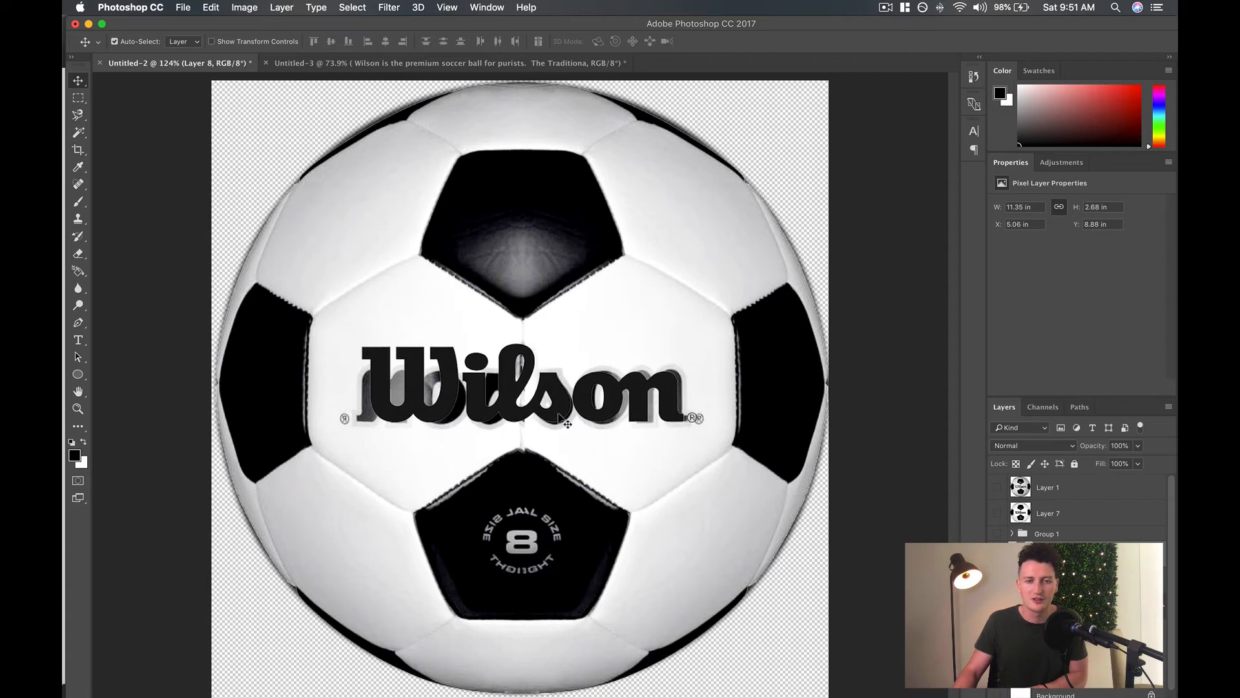
key("Left")
key("Left")
key("Left")
key("Left")
key("Left")
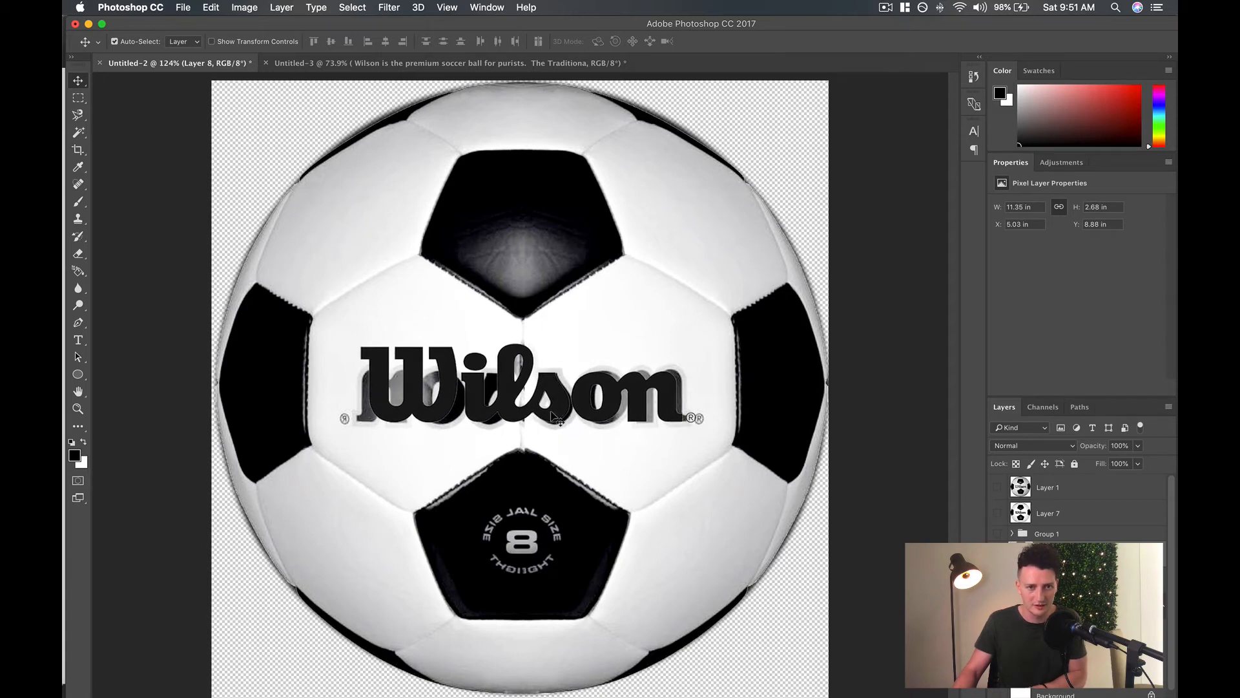
Check the logo's placement against the original photo on Layer 1, and nudge the logo down to about Y 8.96 in.
left_click(998, 488)
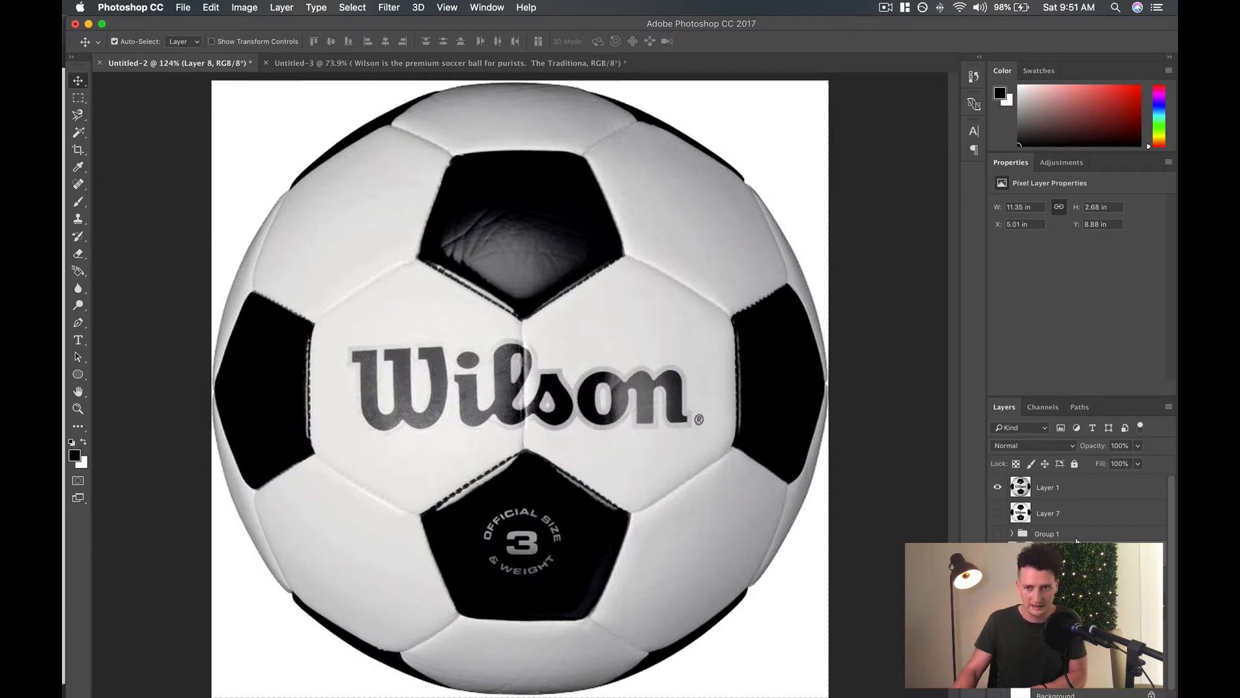
left_click(997, 489)
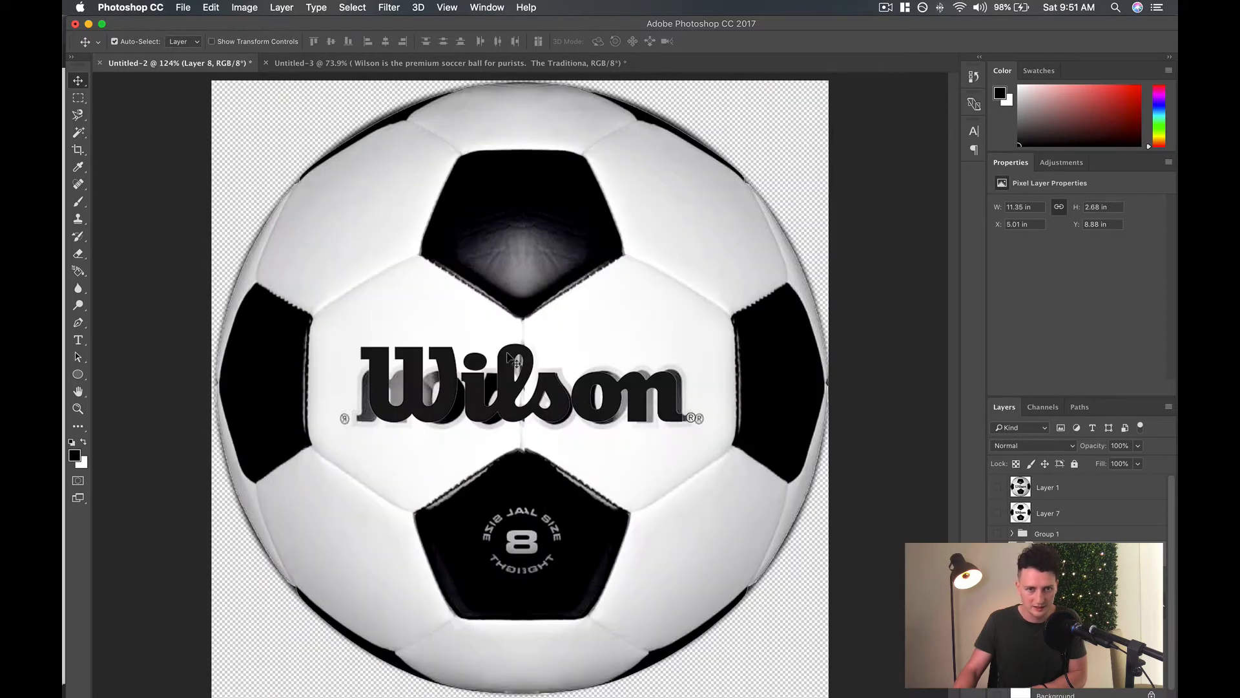
key("Down")
key("Down")
key("Down")
key("Down")
key("Down")
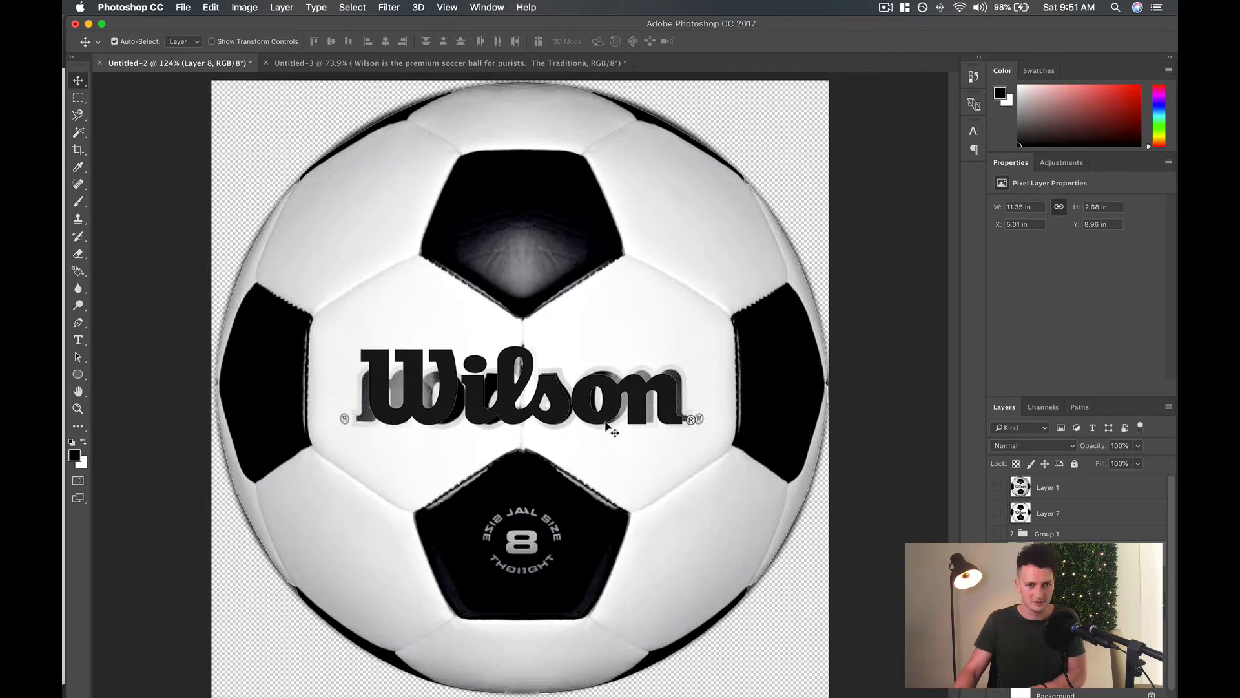
Nudge the Wilson logo up to about Y 8.92 in and scale it down to about 11.15 by 2.64 in.
key("Up")
key("Up")
key("Up")
key("super+t")
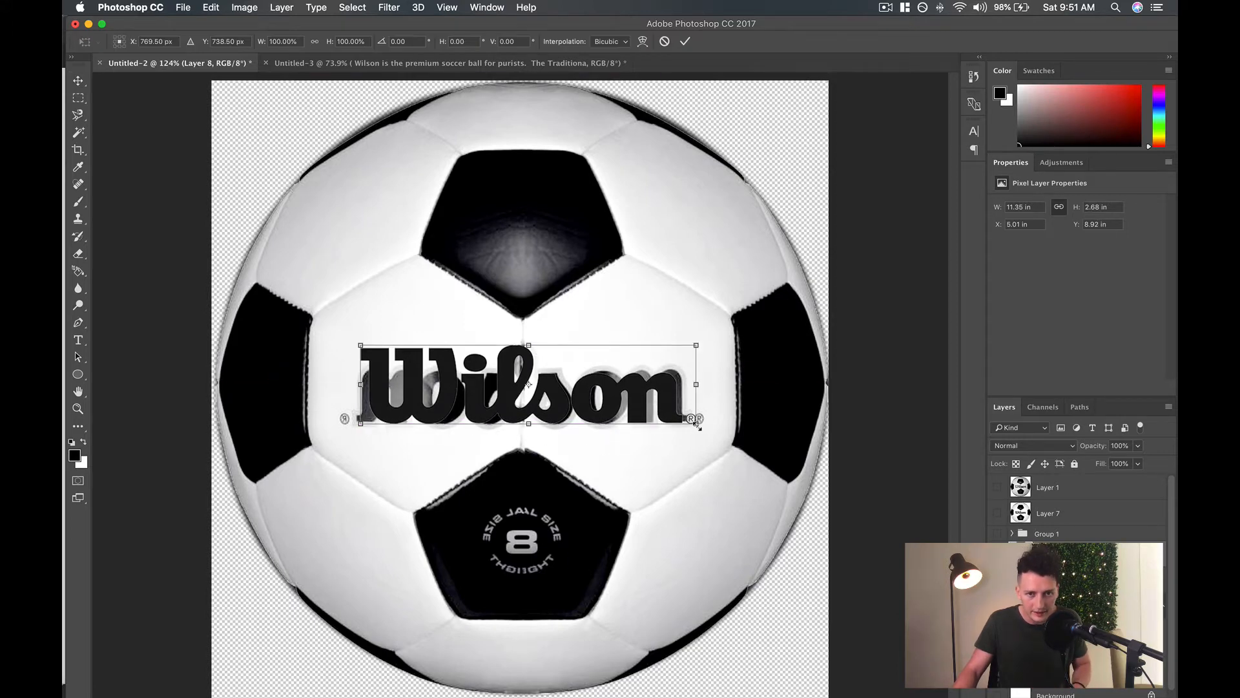
left_click_drag(696, 421, 691, 419)
key("Return")
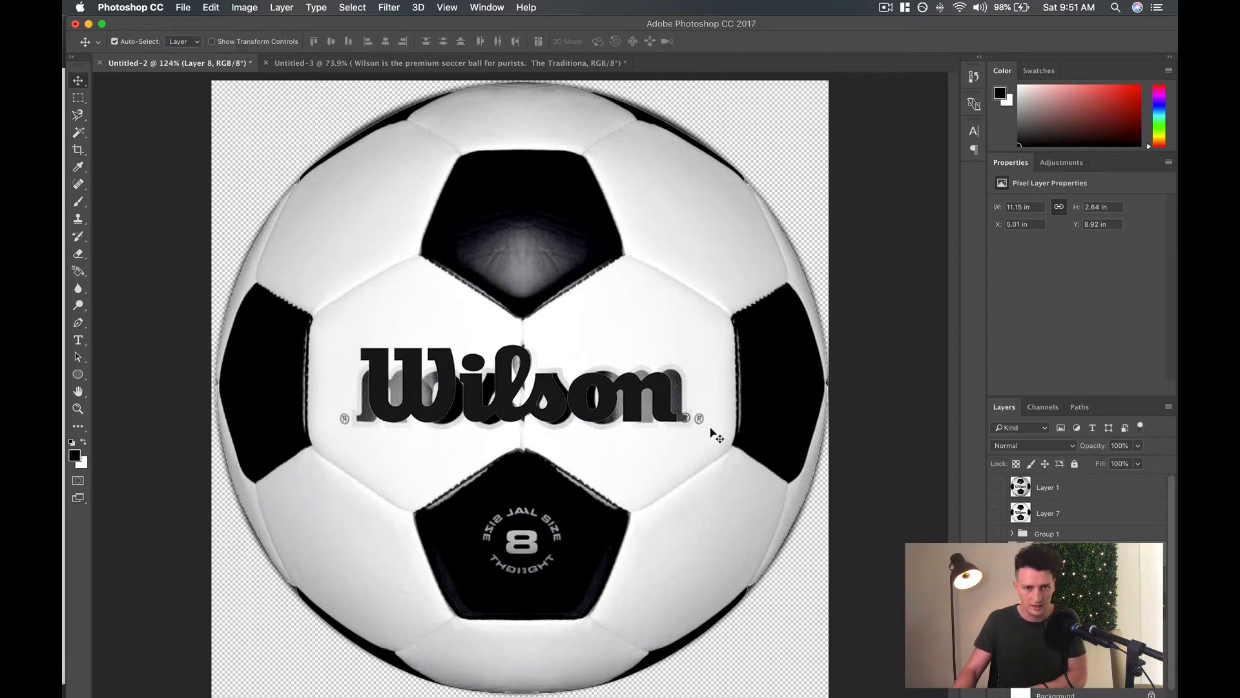
Nudge the resized Wilson logo over the mirrored lettering to about X 5.11 in and Y 8.86 in.
key("Right")
key("Right")
key("Right")
key("Right")
key("Right")
key("Right")
key("Right")
key("Up")
key("Up")
key("Up")
key("Up")
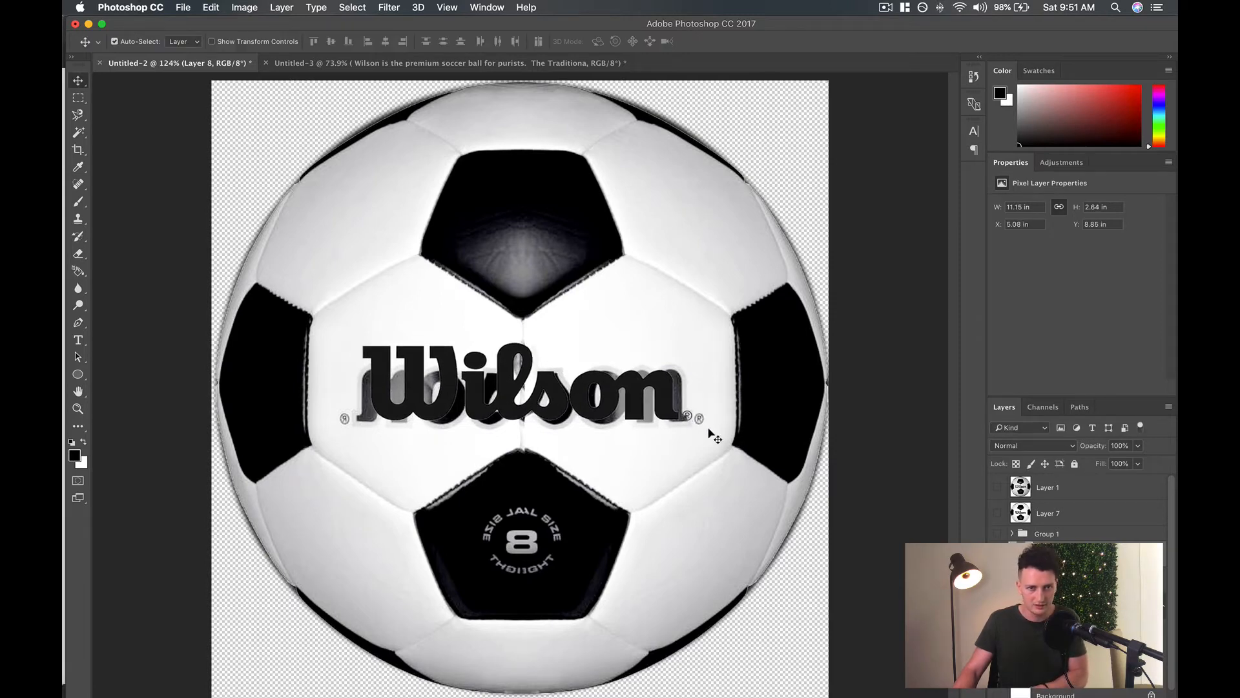
key("Right")
key("Down")
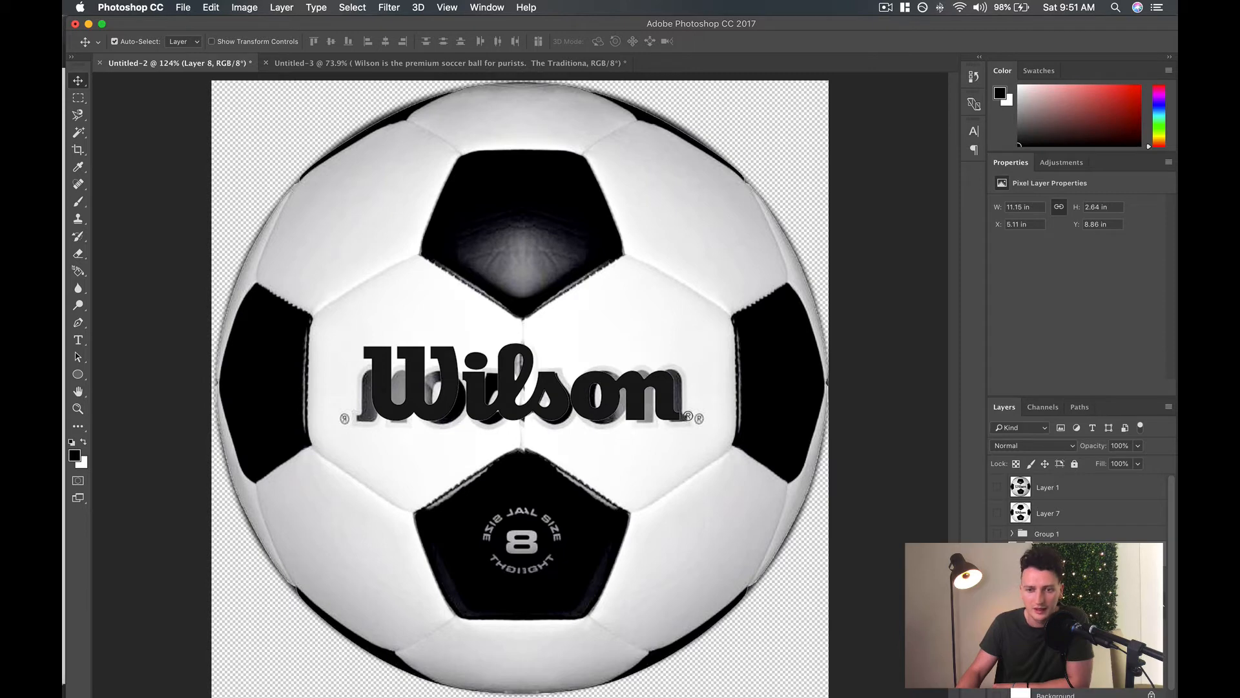
Add a Stroke layer effect to the Wilson logo on Layer 8 and open the stroke settings.
double_click(1098, 555)
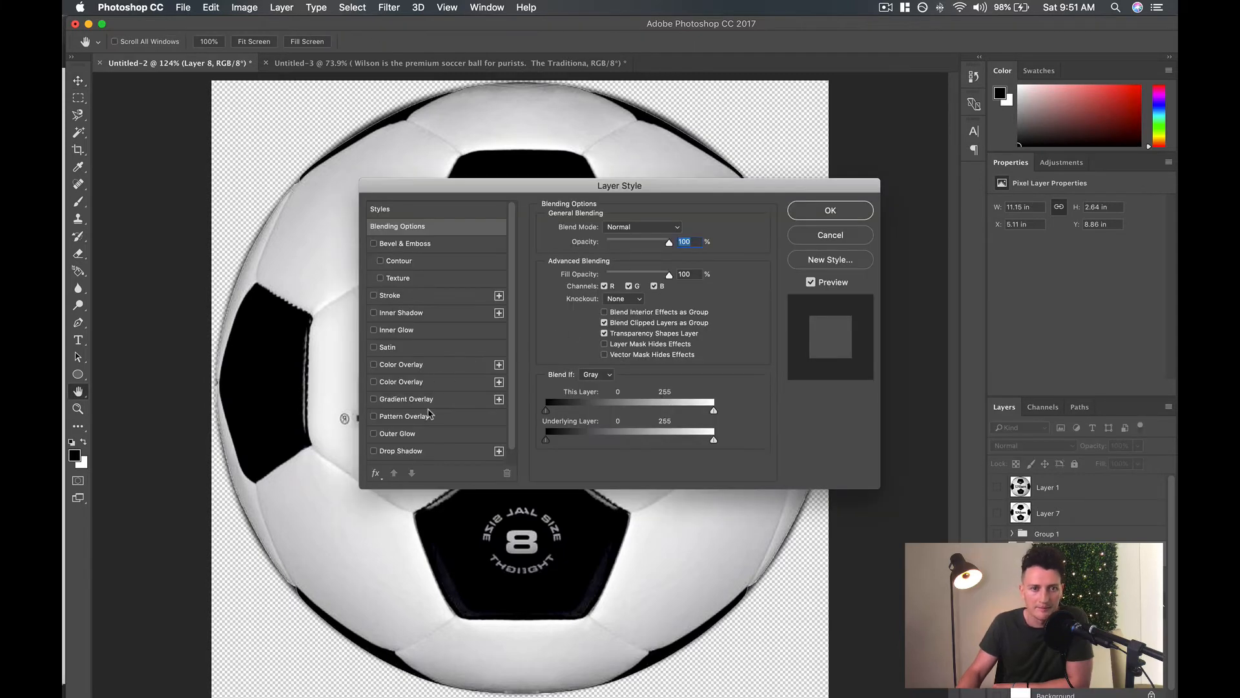
left_click(373, 295)
left_click_drag(491, 187, 842, 223)
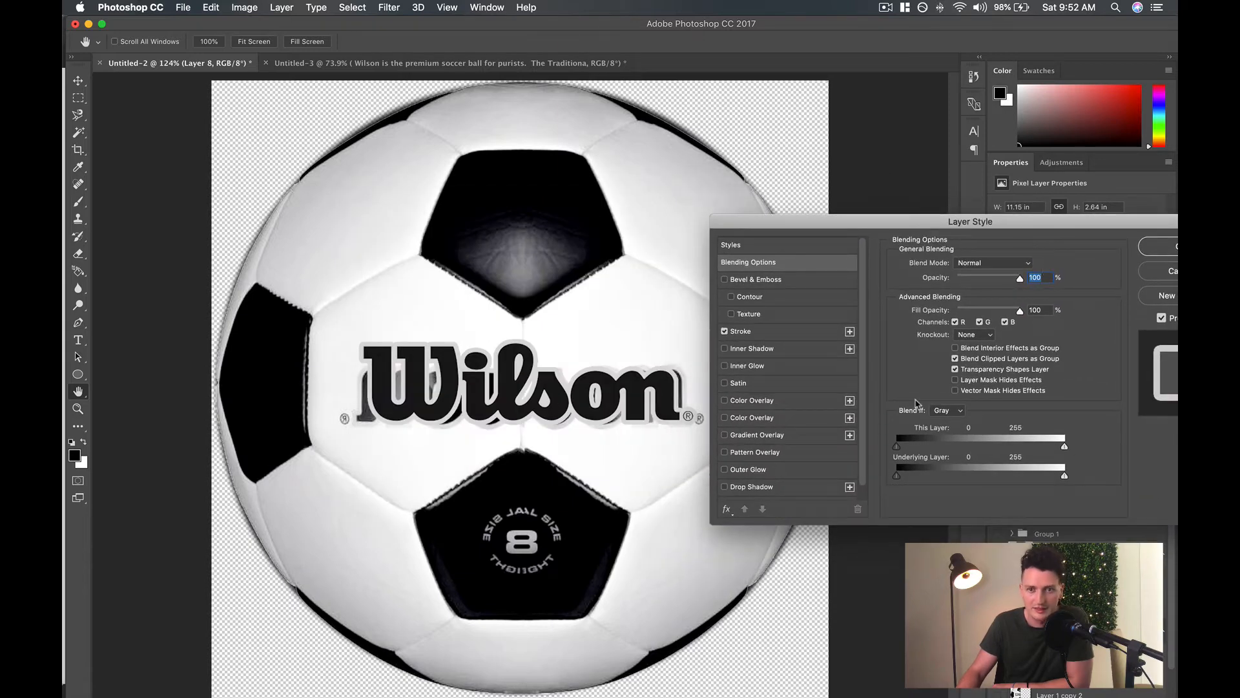
left_click(770, 332)
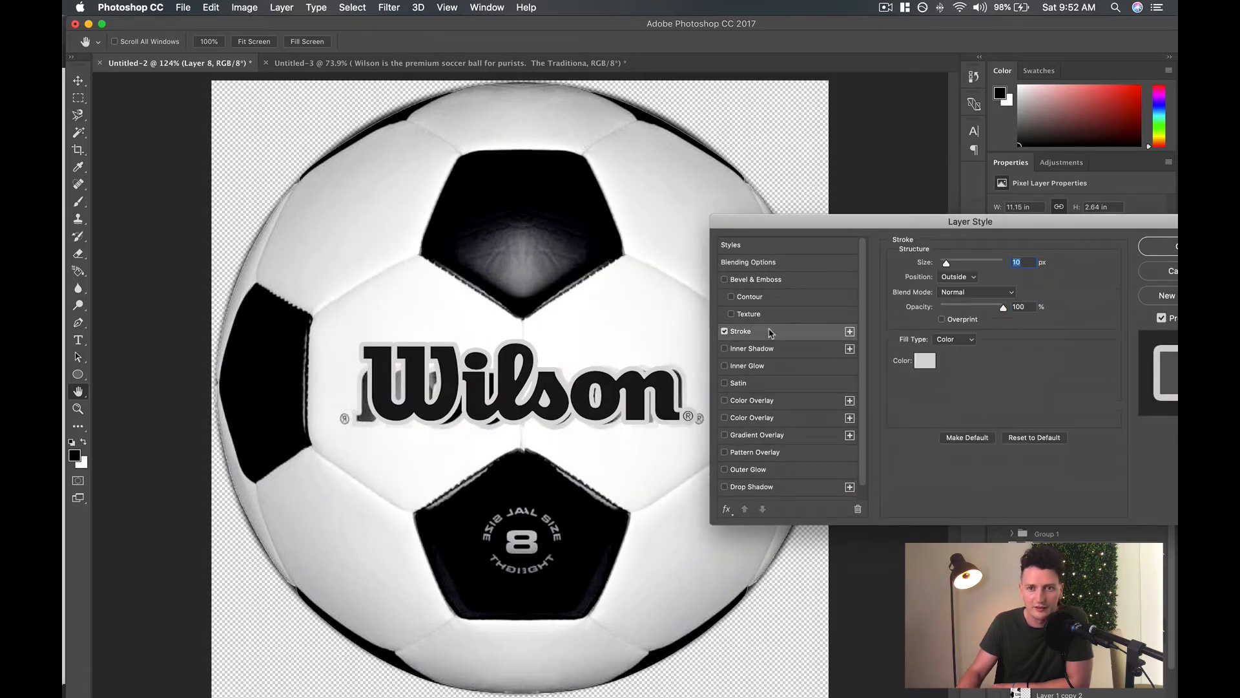
Set the stroke colour to light grey #dbdbdb sampled from the old lettering's outline, and apply the 10 px outside stroke.
left_click(923, 364)
mouse_move(715, 217)
left_mouse_down()
mouse_move(972, 218)
mouse_move(995, 187)
left_mouse_up()
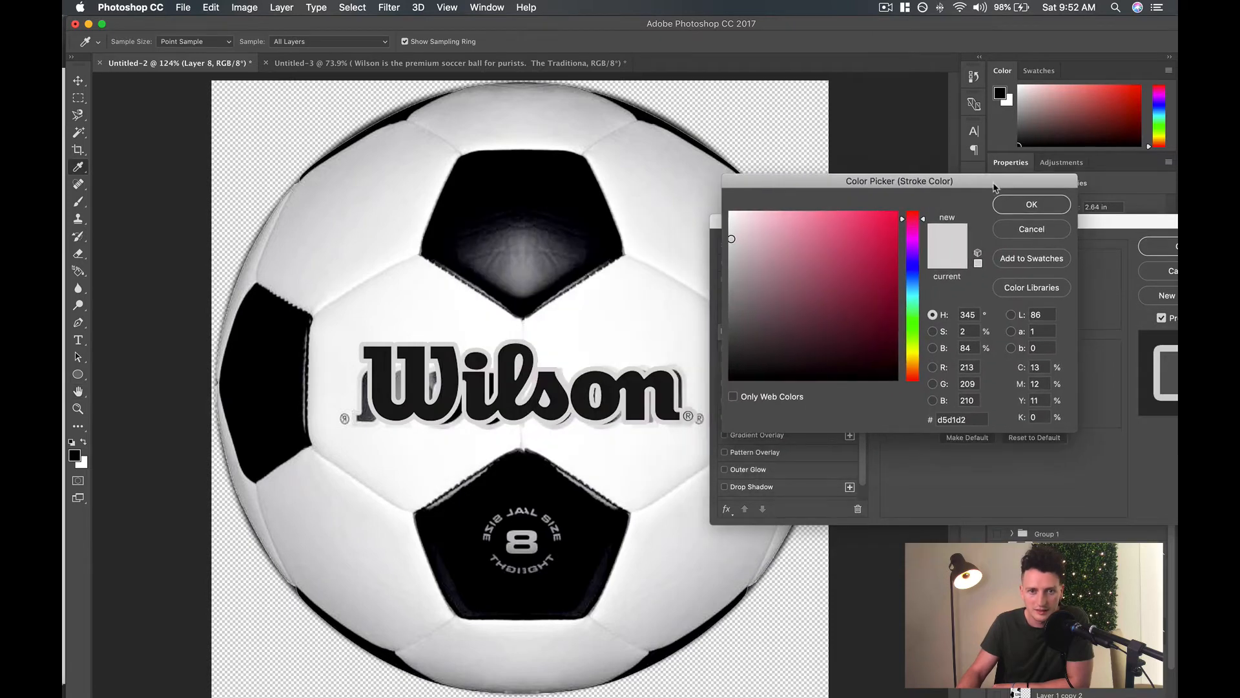
left_click(683, 370)
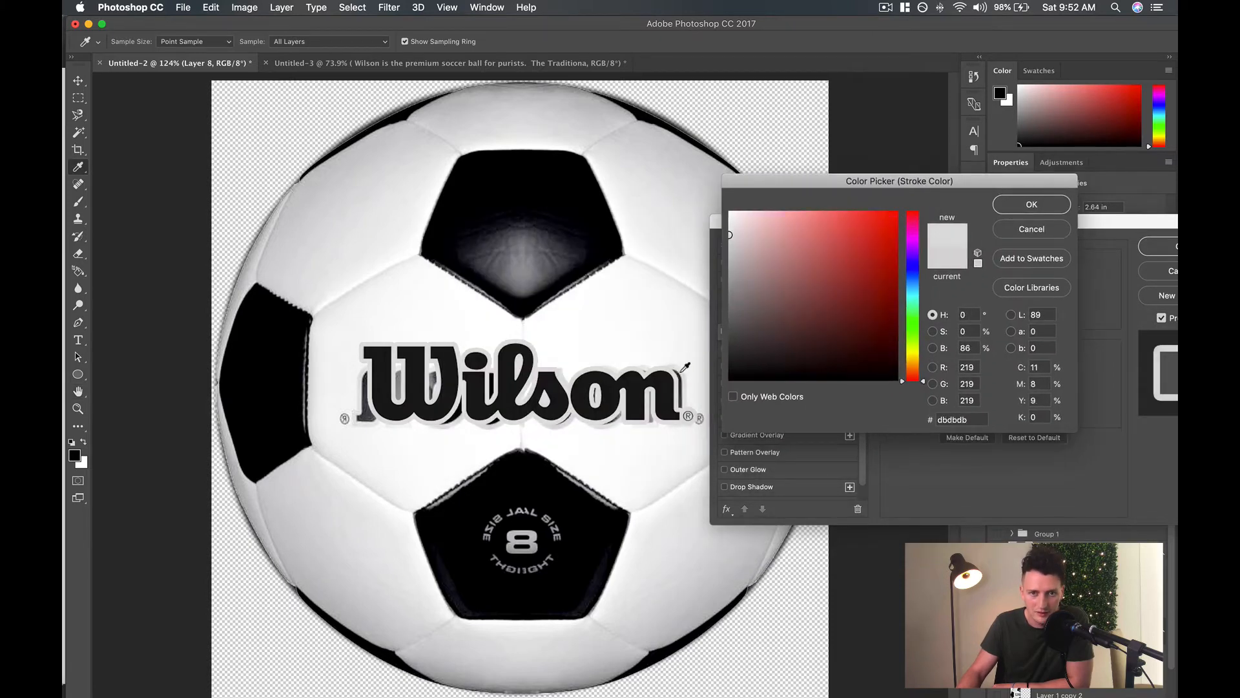
left_click(1032, 204)
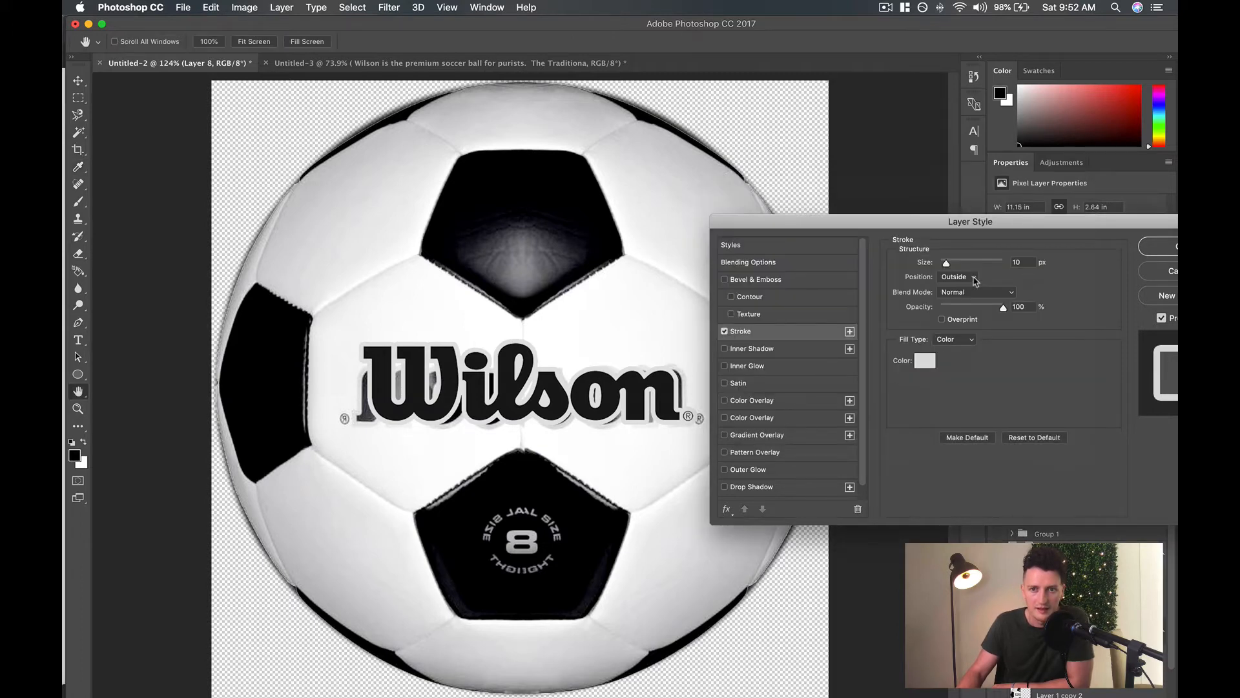
mouse_move(946, 265)
left_mouse_down()
mouse_move(967, 265)
mouse_move(947, 267)
left_mouse_up()
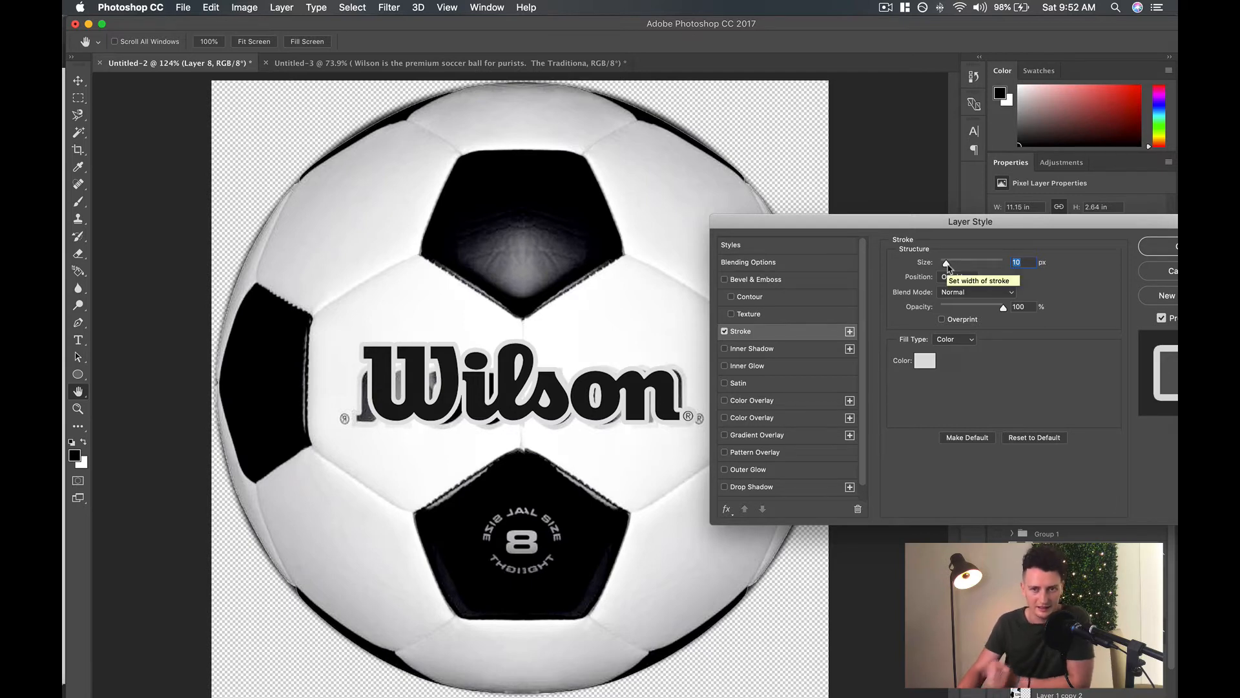
left_click_drag(994, 219, 919, 122)
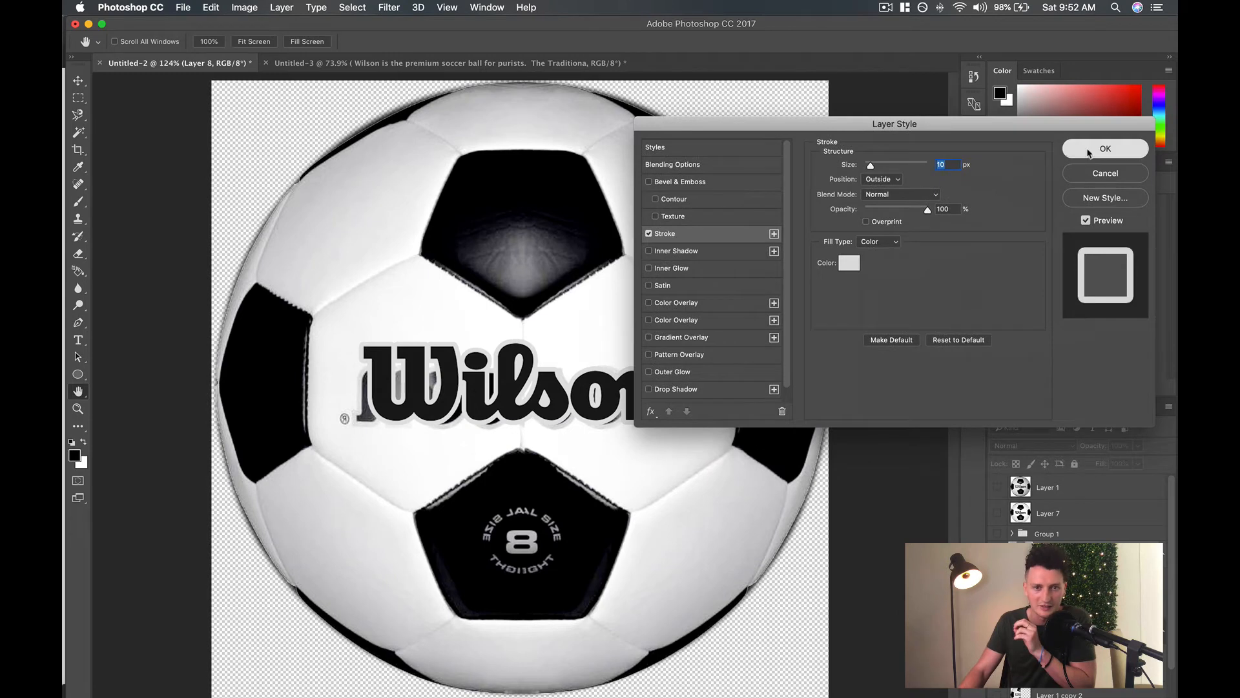
left_click(1084, 153)
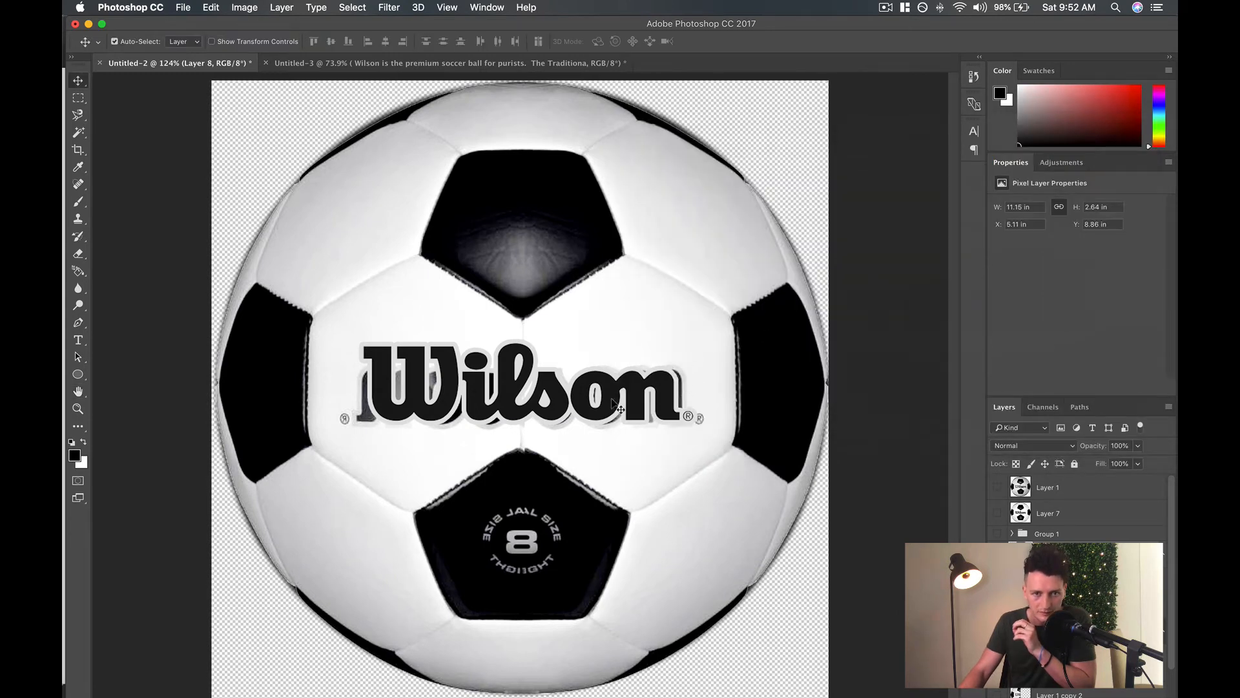
Nudge the outlined logo down to about Y 8.9 in and set its layer opacity to about 95%.
key("Down")
key("Down")
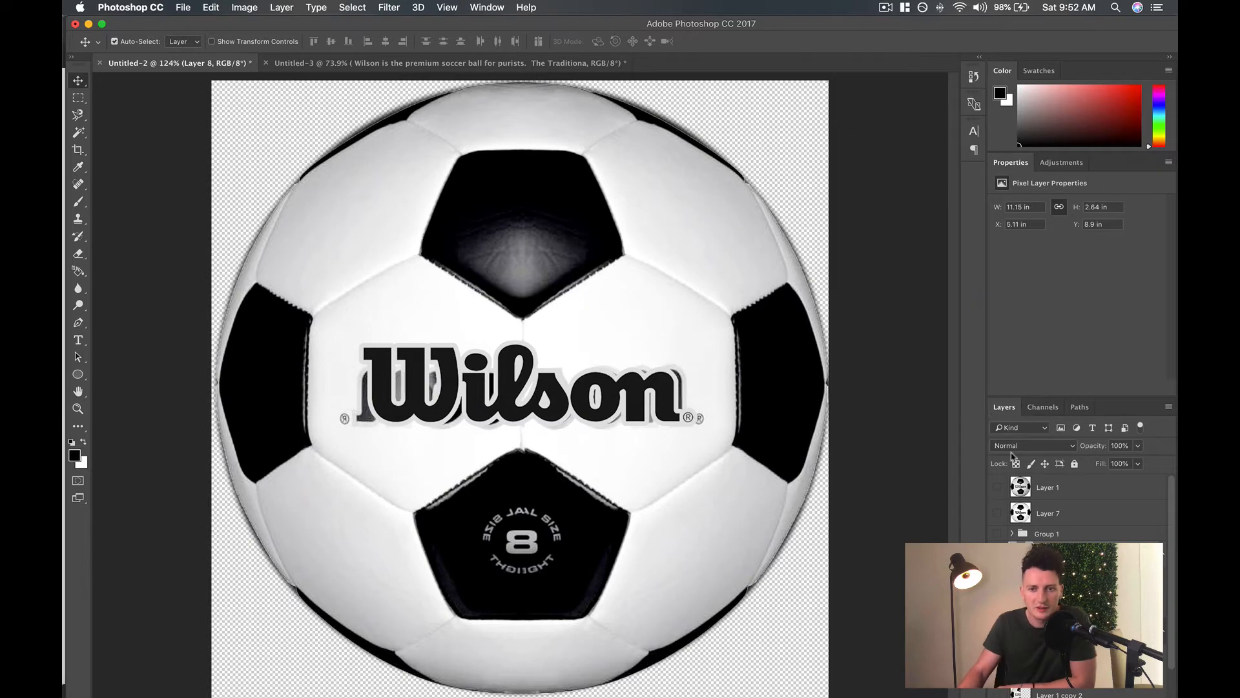
left_click(1138, 446)
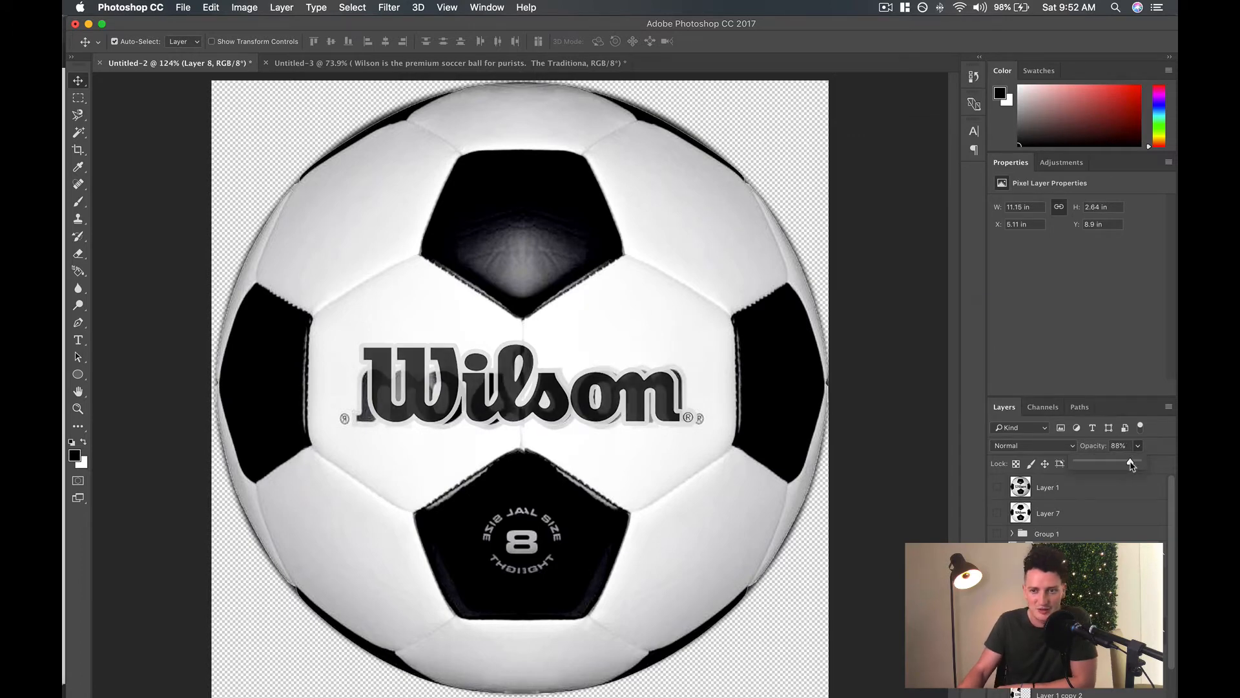
left_click_drag(1134, 466, 1136, 465)
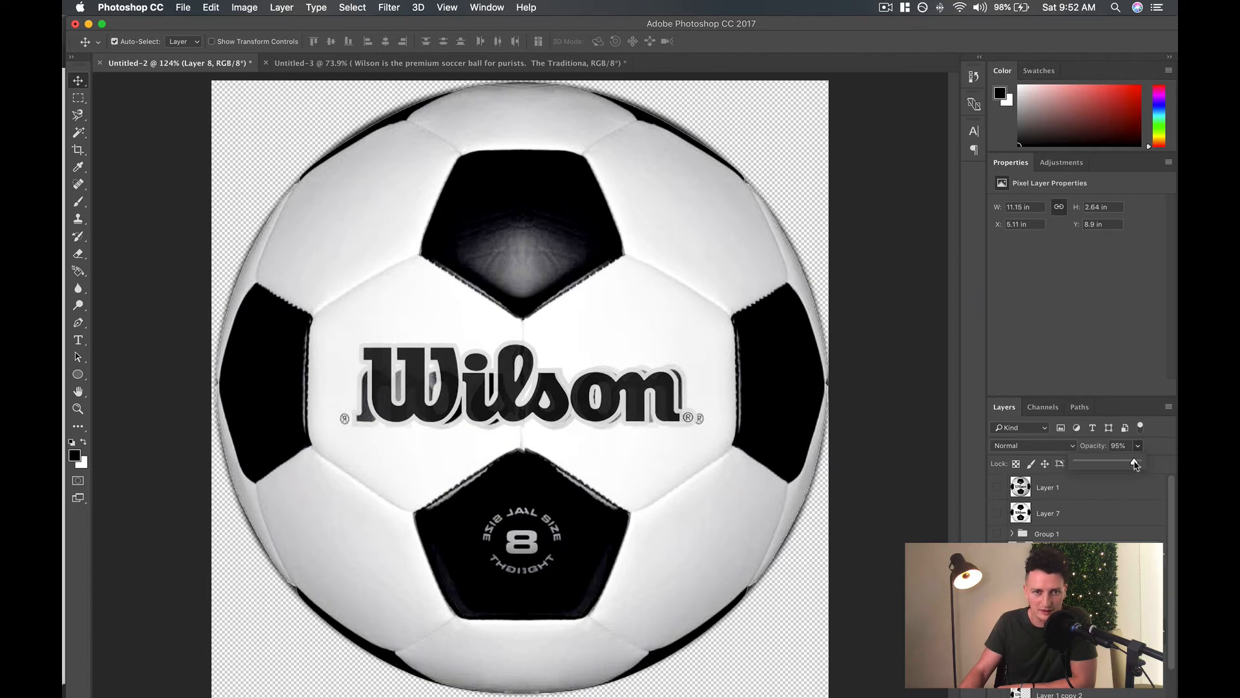
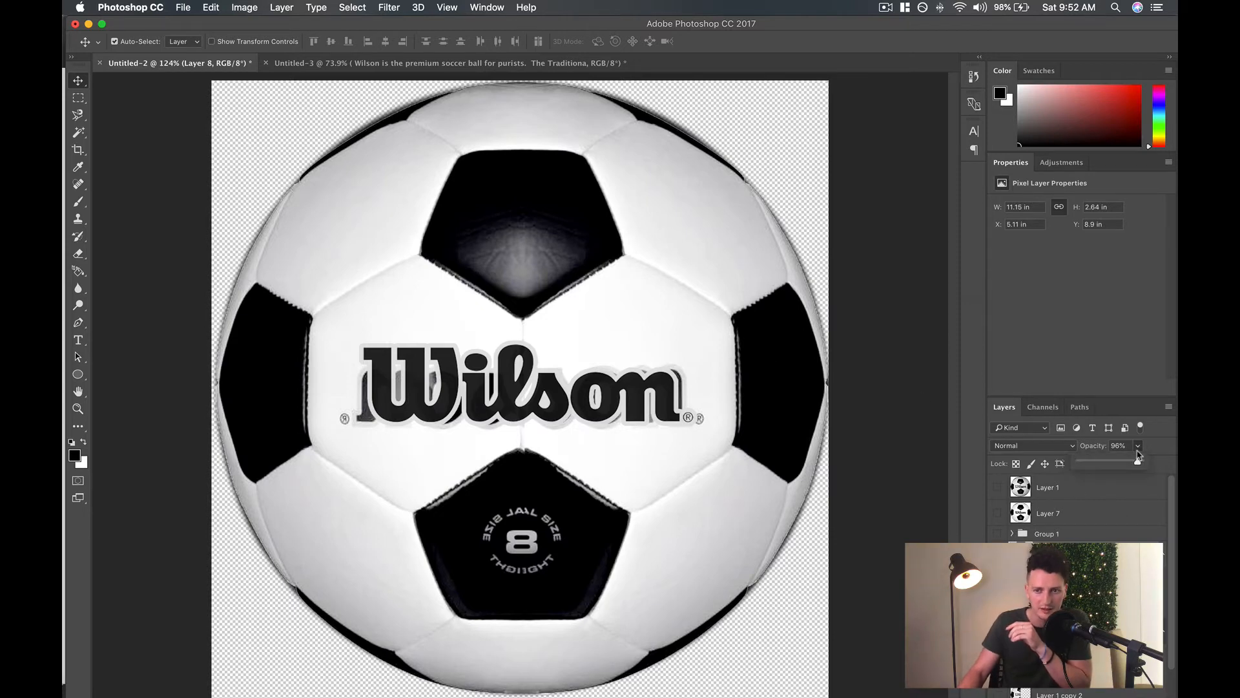
Fine-tune the Wilson logo layer's opacity to 95%.
left_click_drag(1136, 464, 1136, 464)
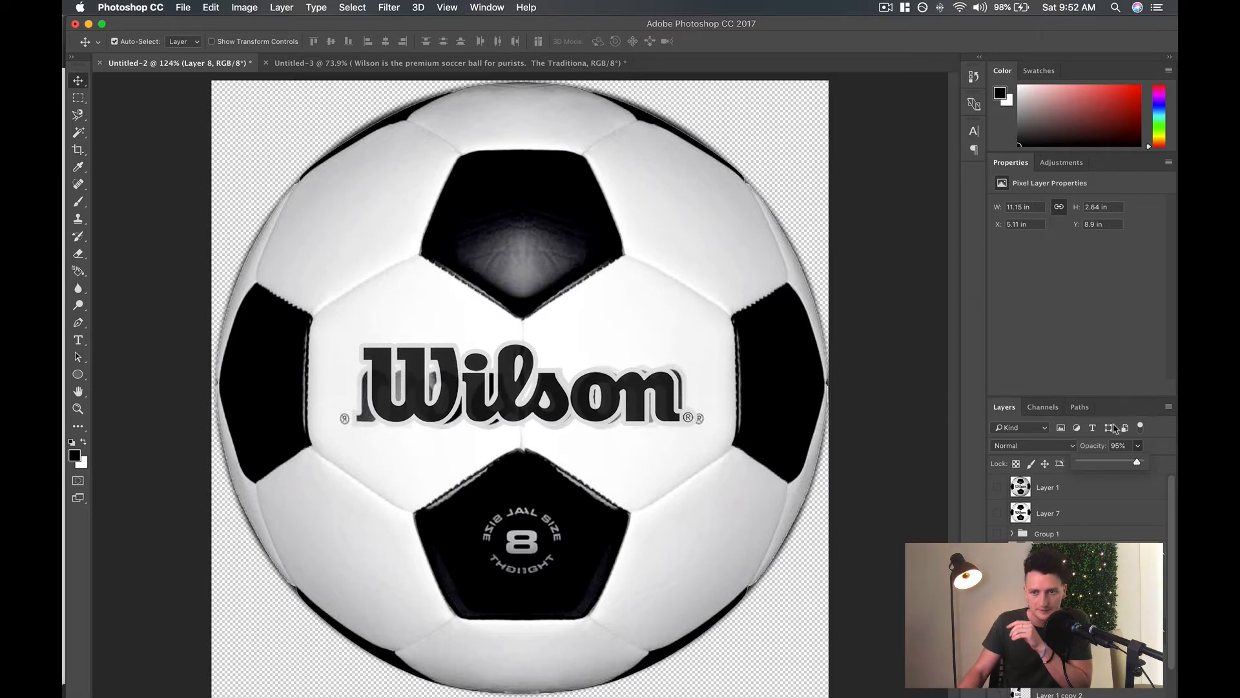
left_click(1138, 446)
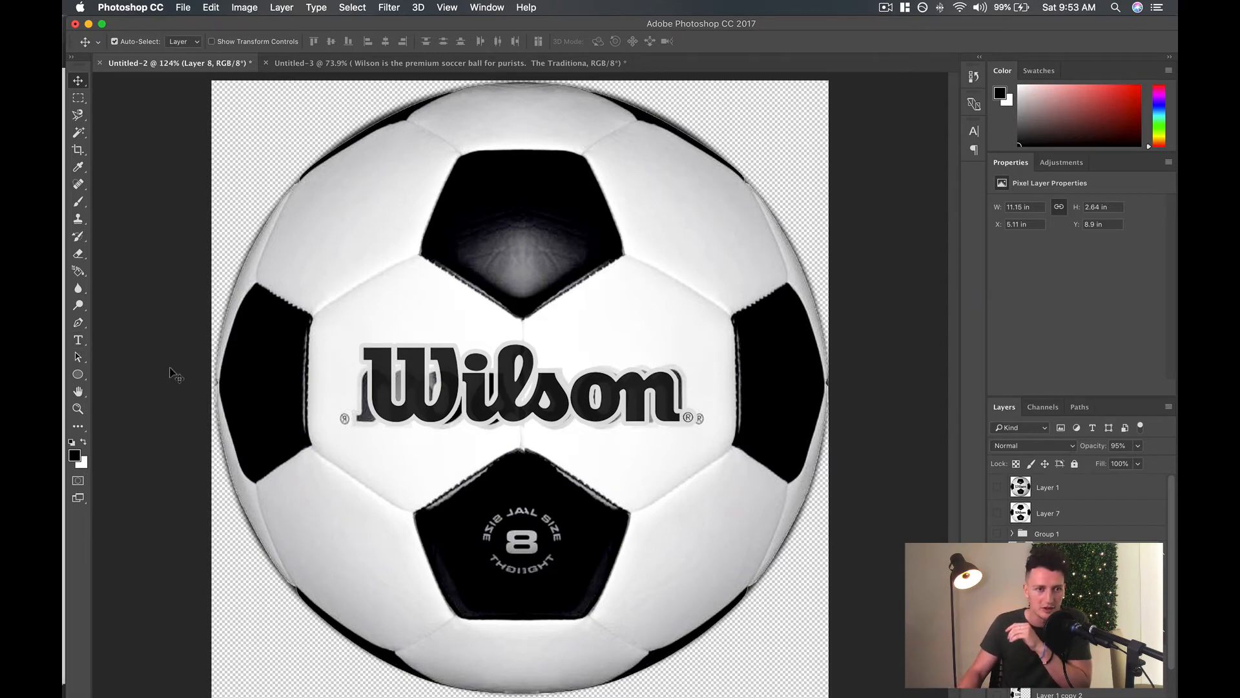
Draw a rounded rectangle about 444 × 183 px over the left half of the lettering and place it one layer below the logo.
left_click(78, 374)
left_click(129, 386)
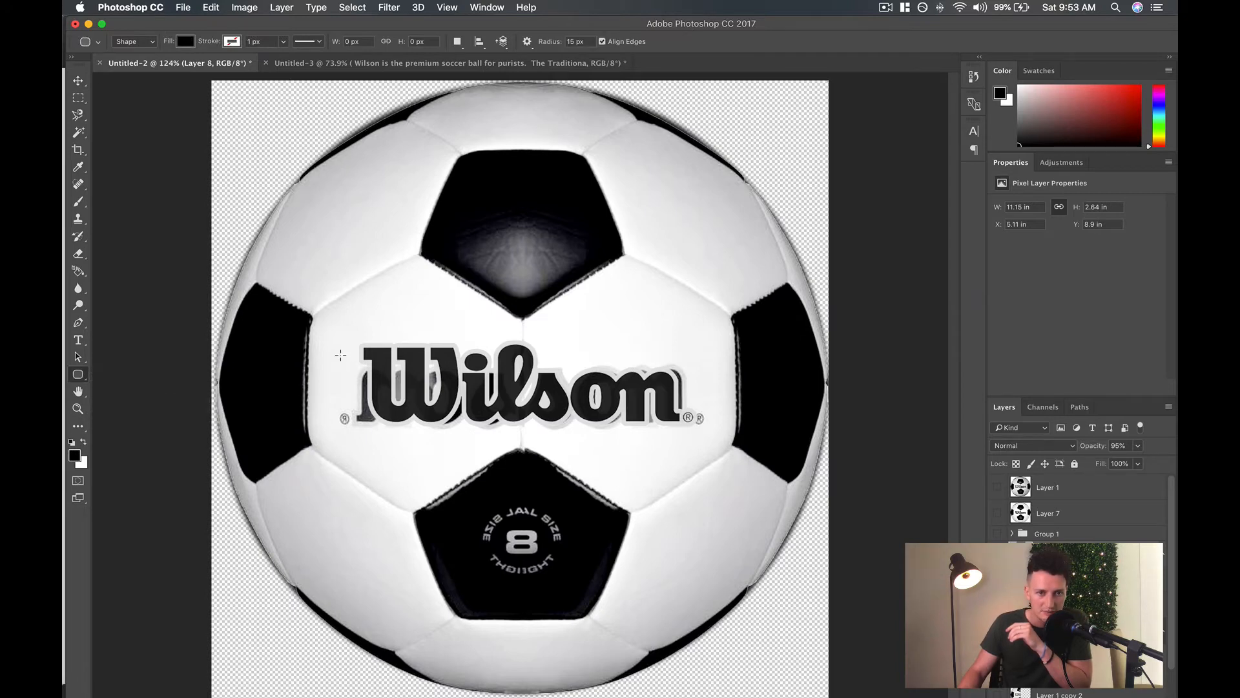
left_click_drag(341, 355, 386, 426)
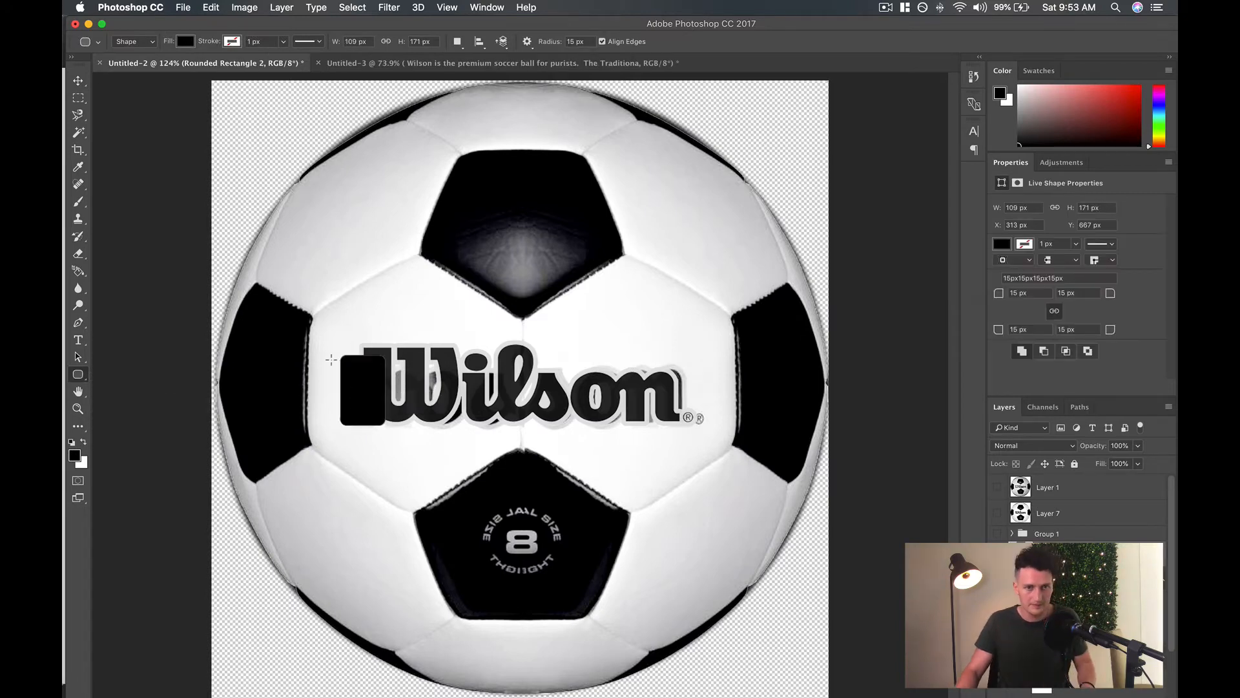
key("super+z")
left_click_drag(334, 355, 517, 430)
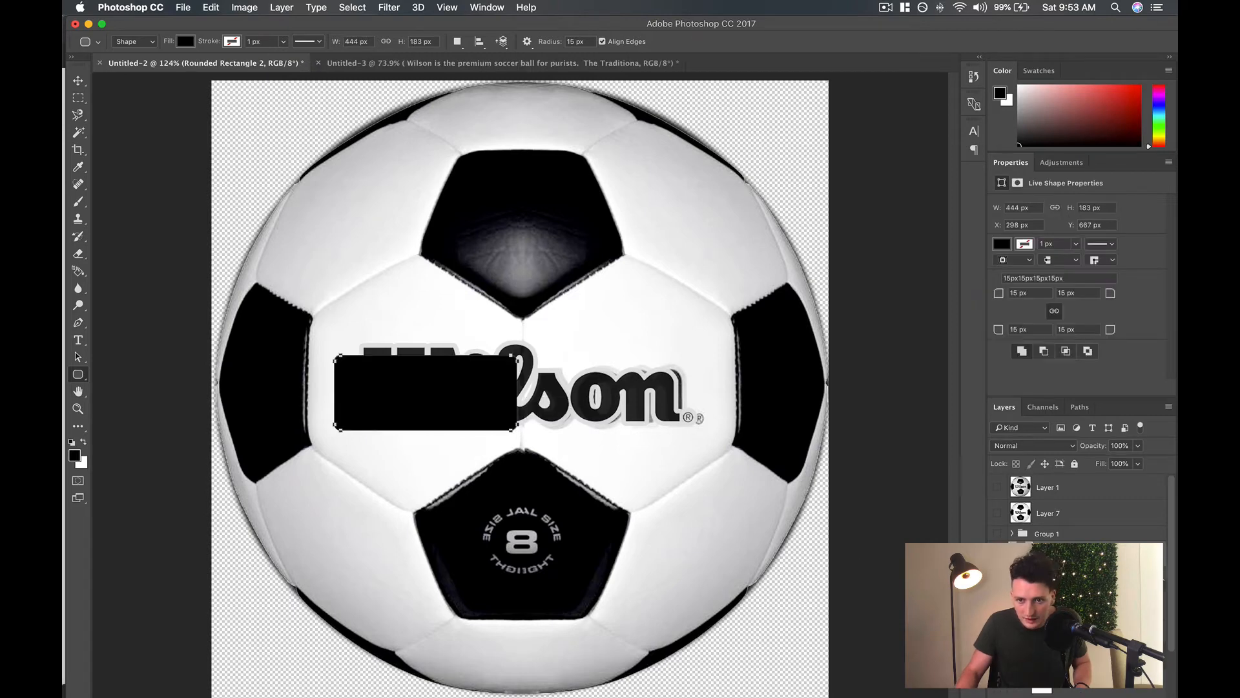
key("super+bracketleft")
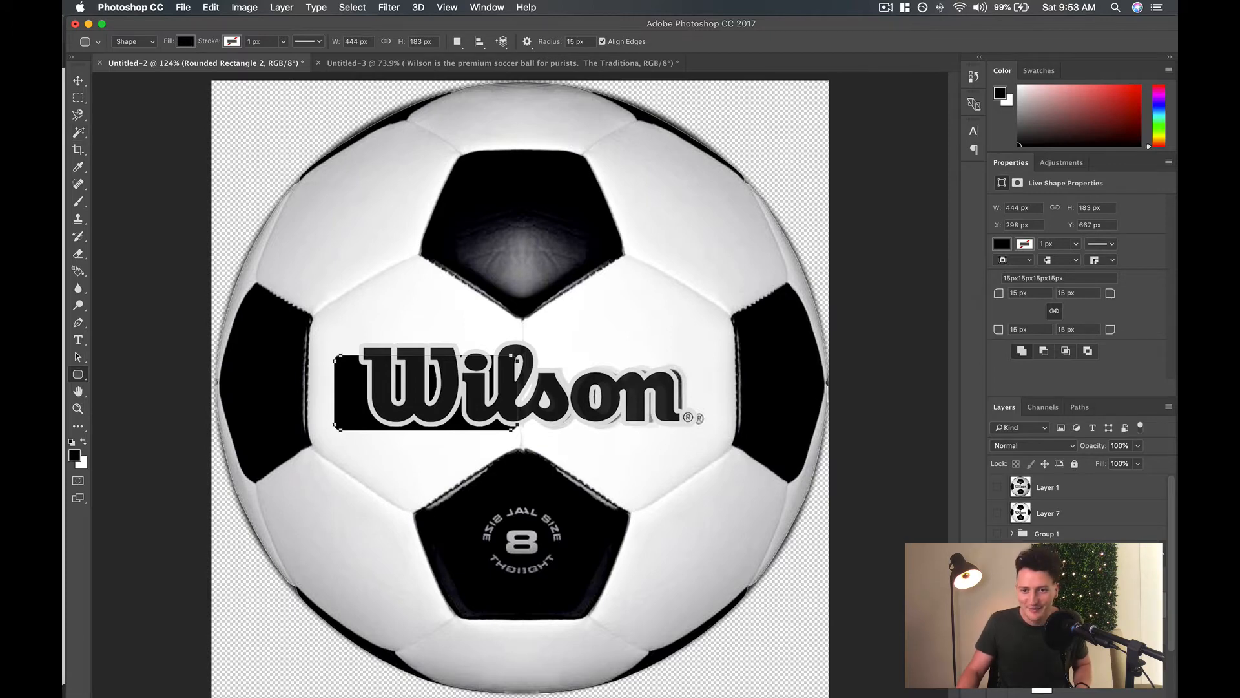
Add a Gradient Overlay to the rounded rectangle and set the gradient's first colour stop to white #ffffff sampled from the ball.
double_click(1098, 605)
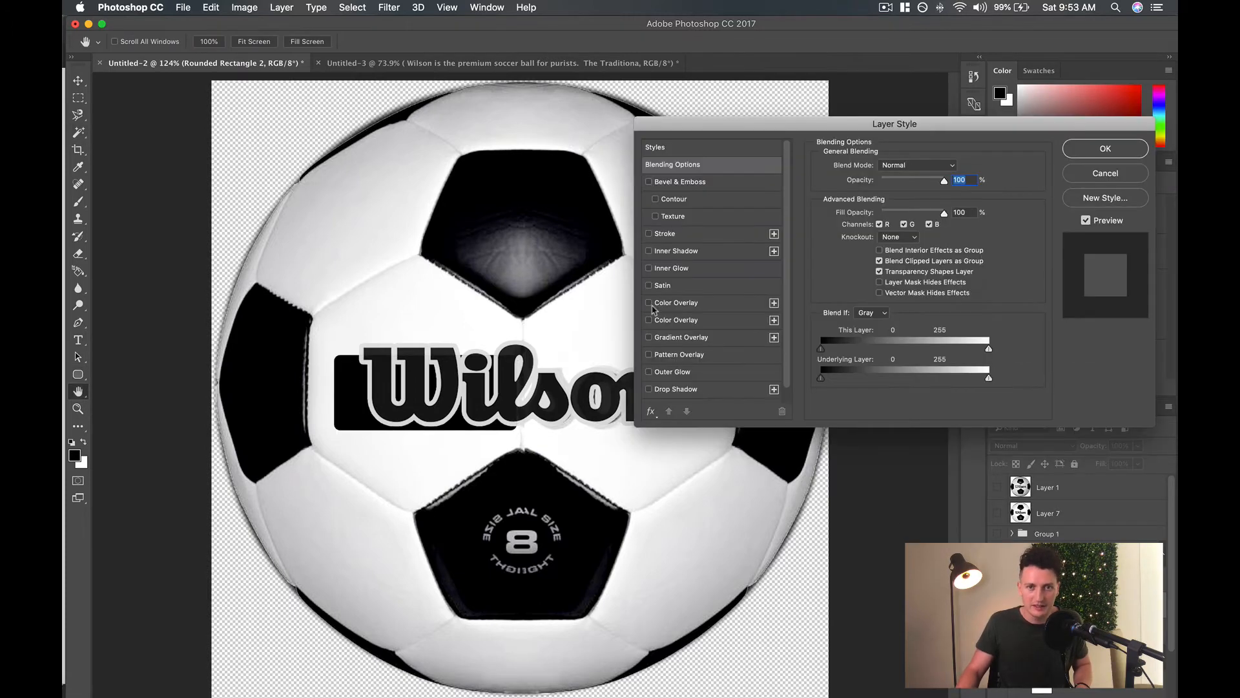
left_click(648, 338)
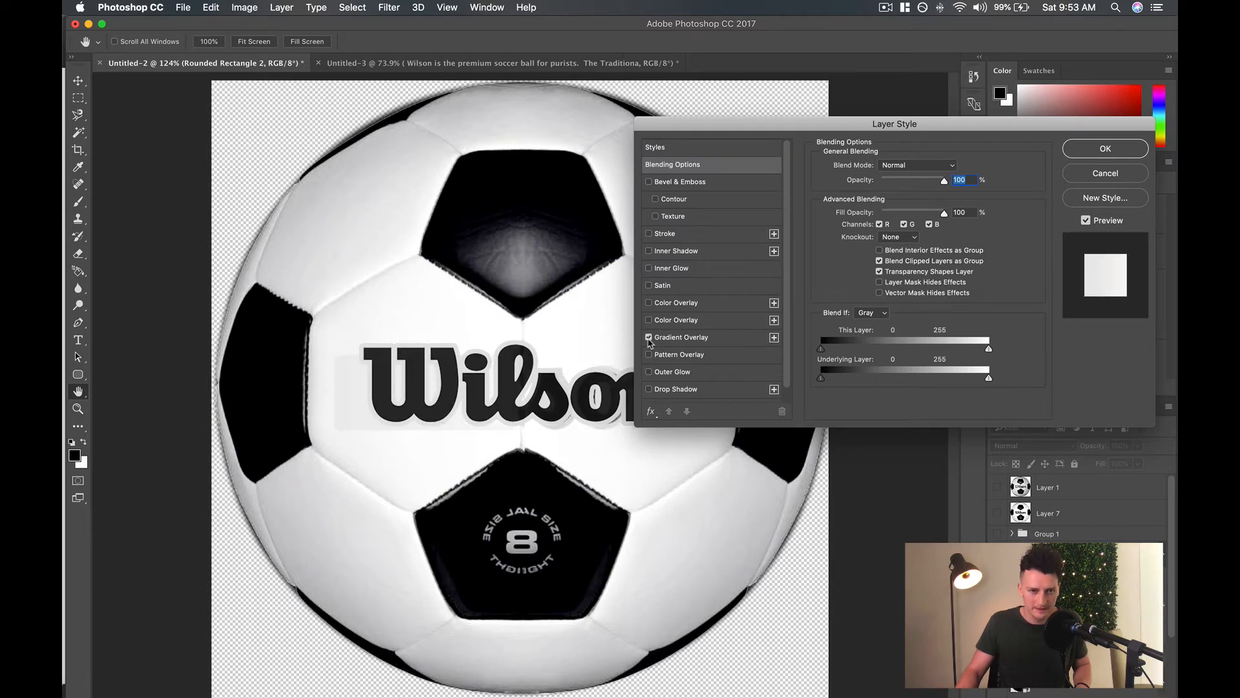
left_click(700, 339)
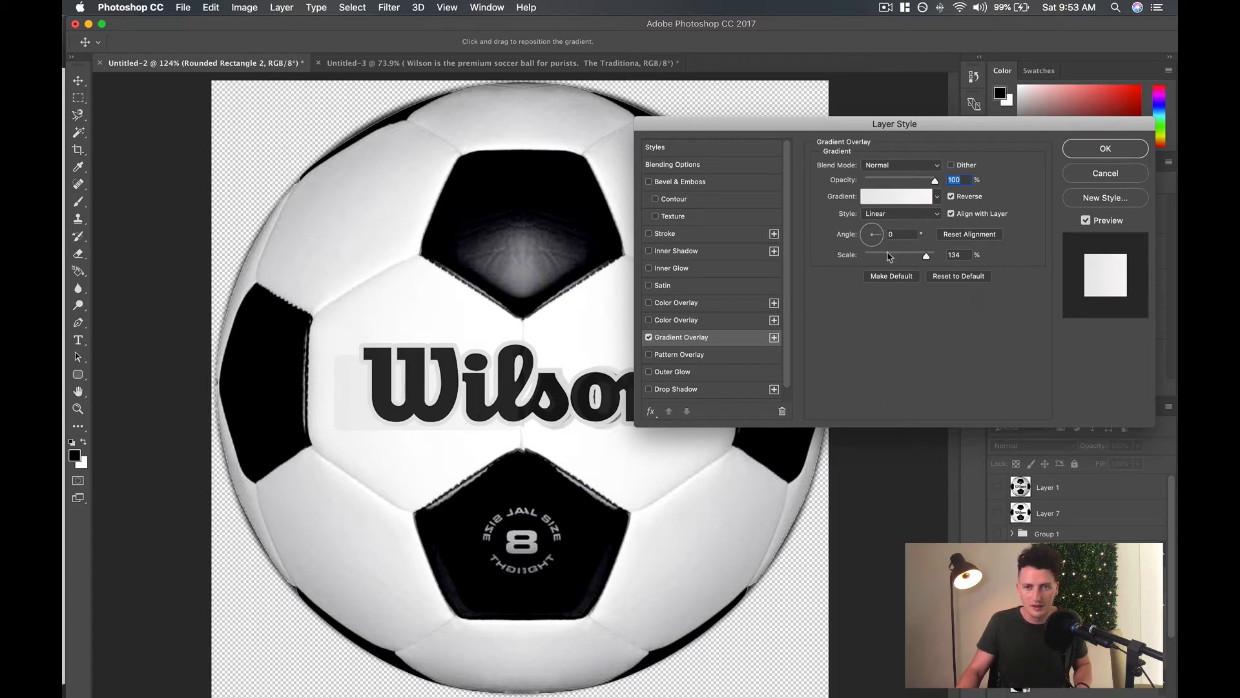
left_click(877, 206)
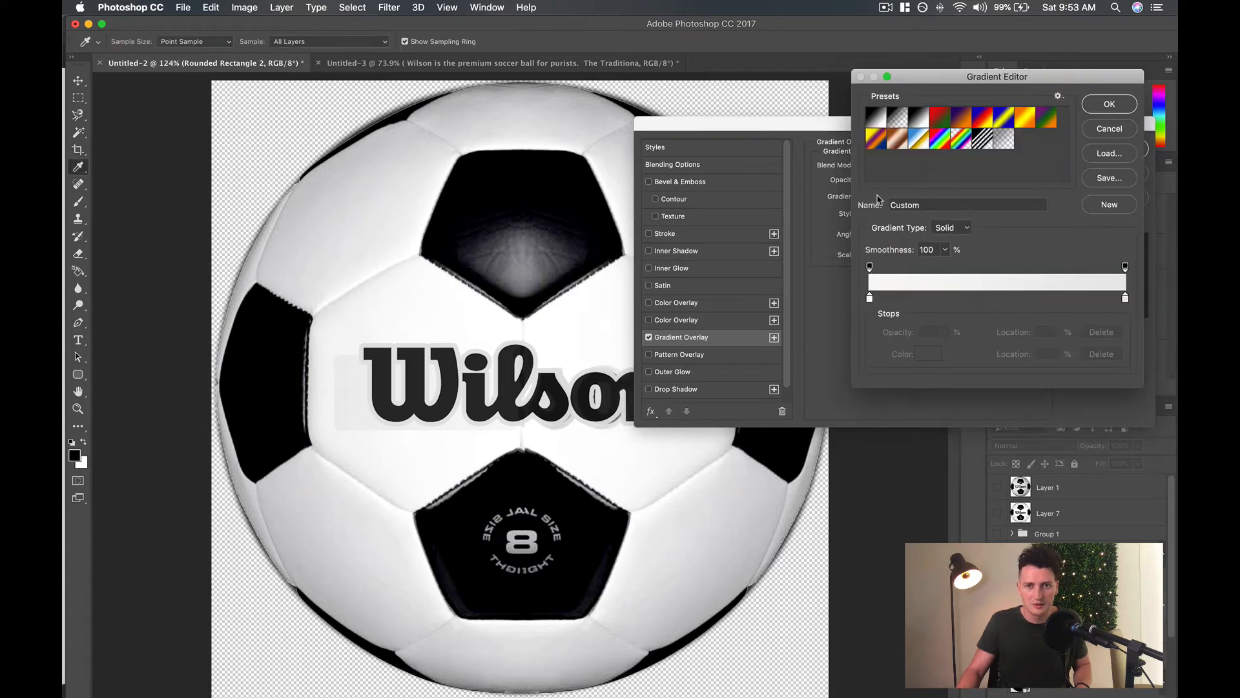
double_click(870, 299)
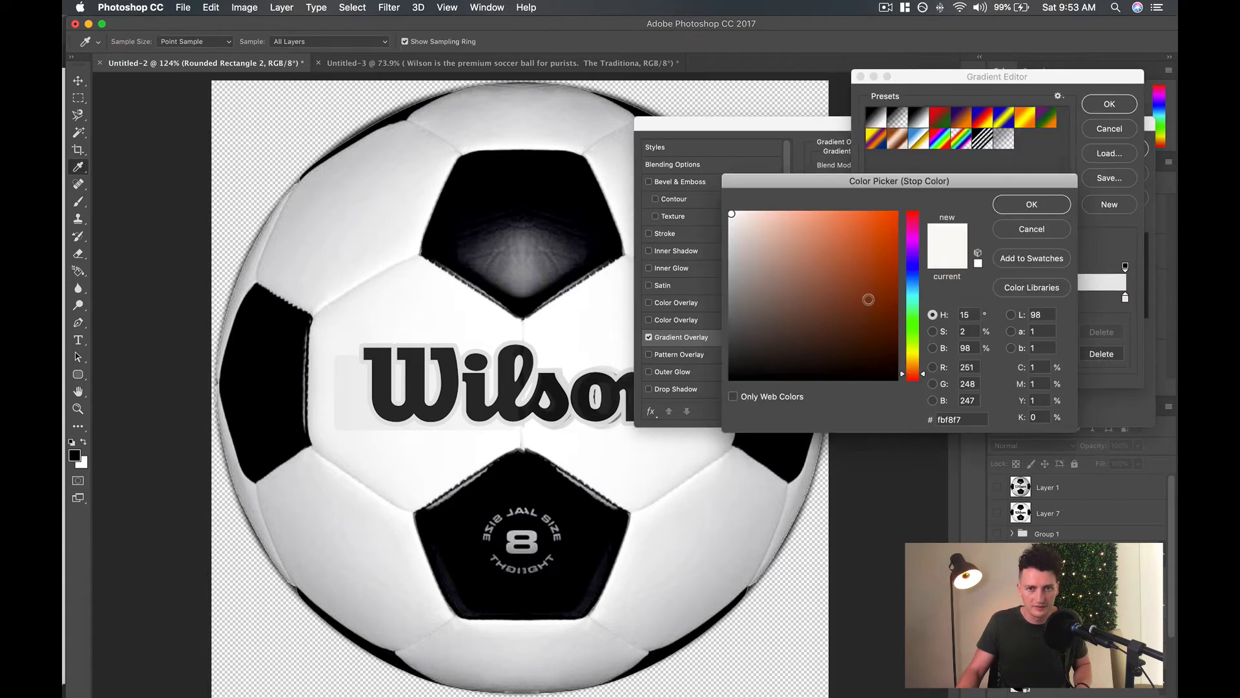
left_click_drag(851, 278, 984, 152)
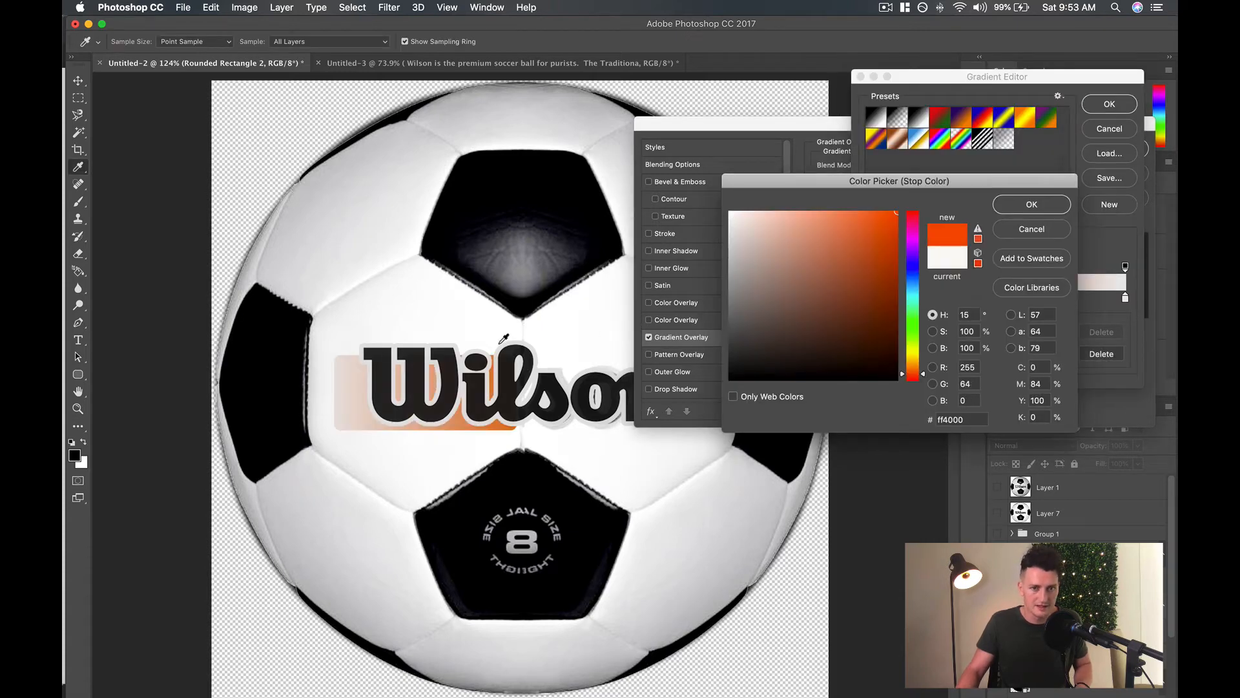
left_click(514, 428)
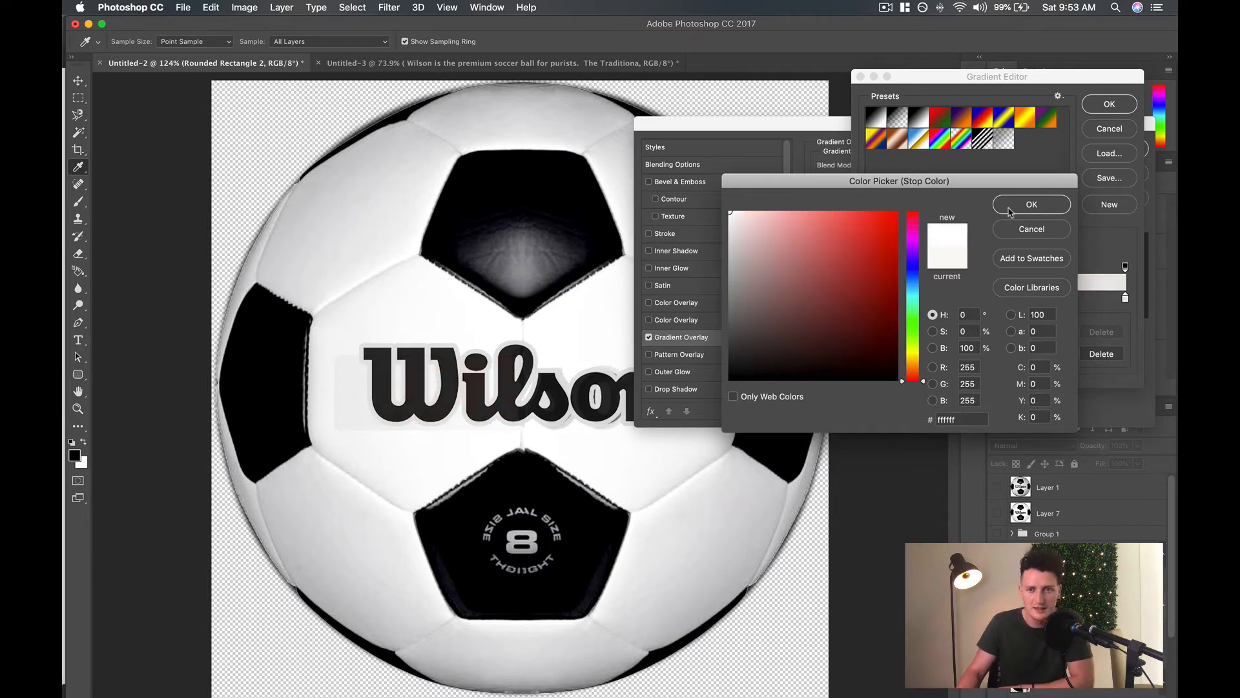
left_click(1009, 208)
Set the gradient's end colour stop to #f2f2f2 sampled from the panel beside the lettering, and apply the Gradient Overlay.
double_click(1125, 299)
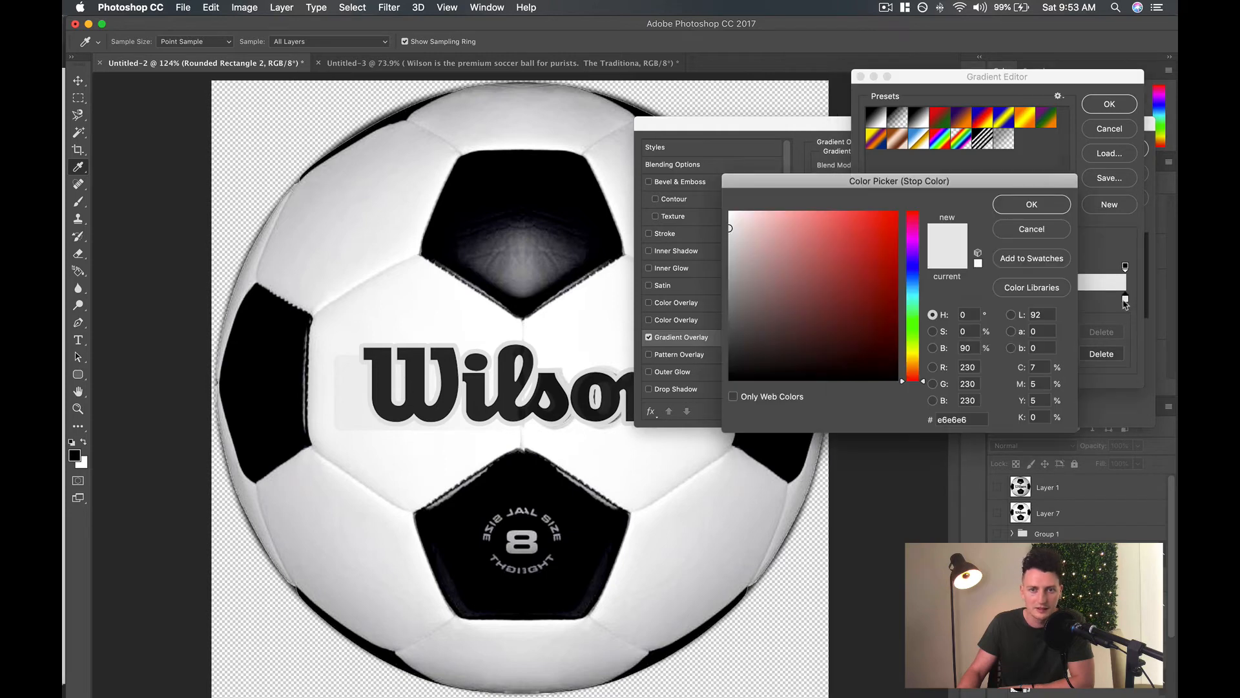
left_click(340, 349)
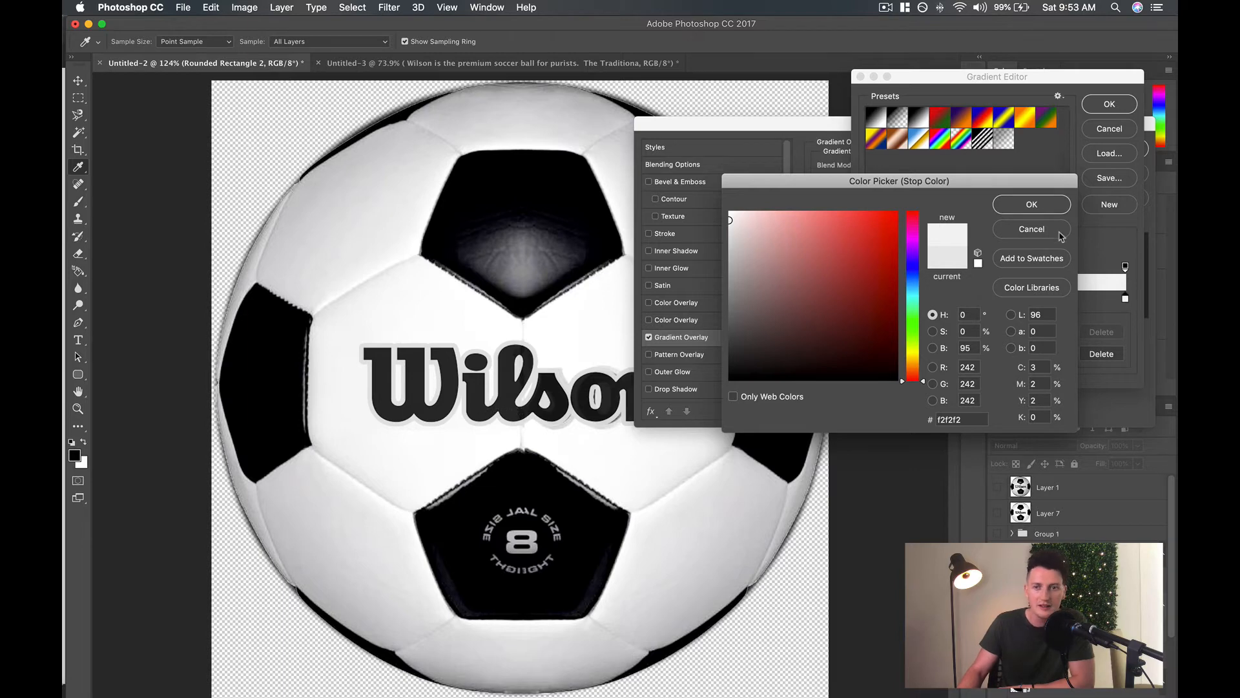
mouse_move(833, 232)
left_mouse_down()
mouse_move(603, 46)
mouse_move(610, 61)
left_mouse_up()
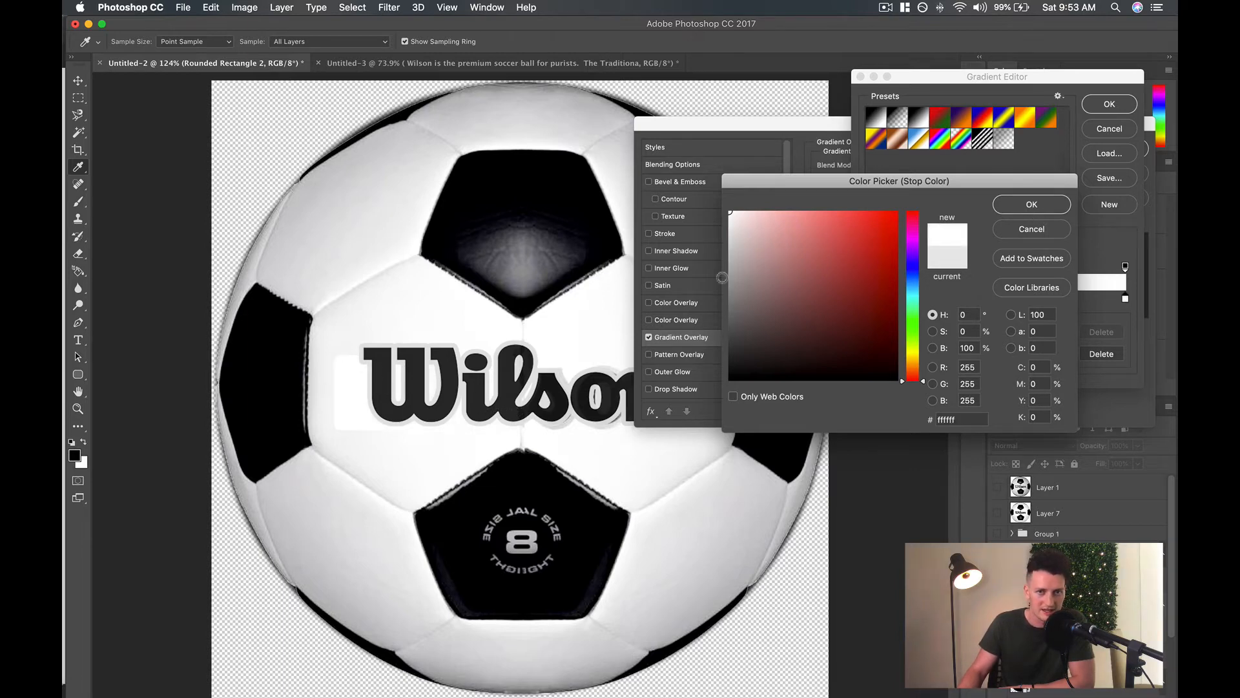
left_click(341, 352)
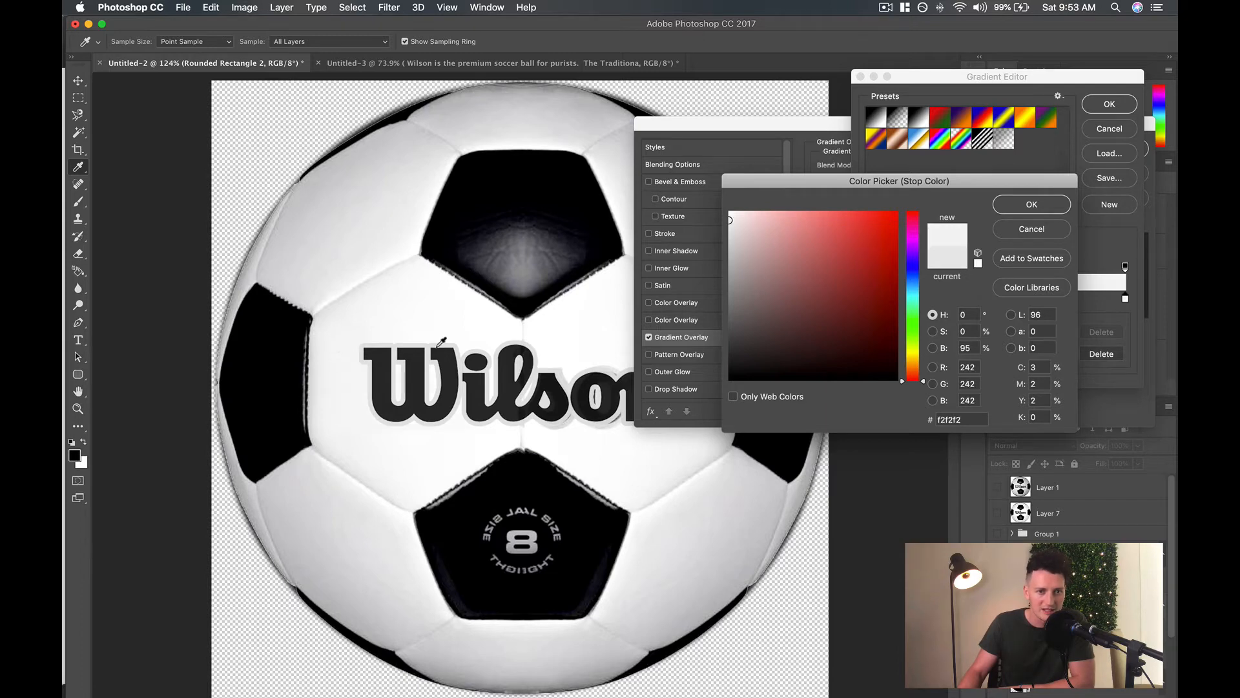
left_click(1016, 206)
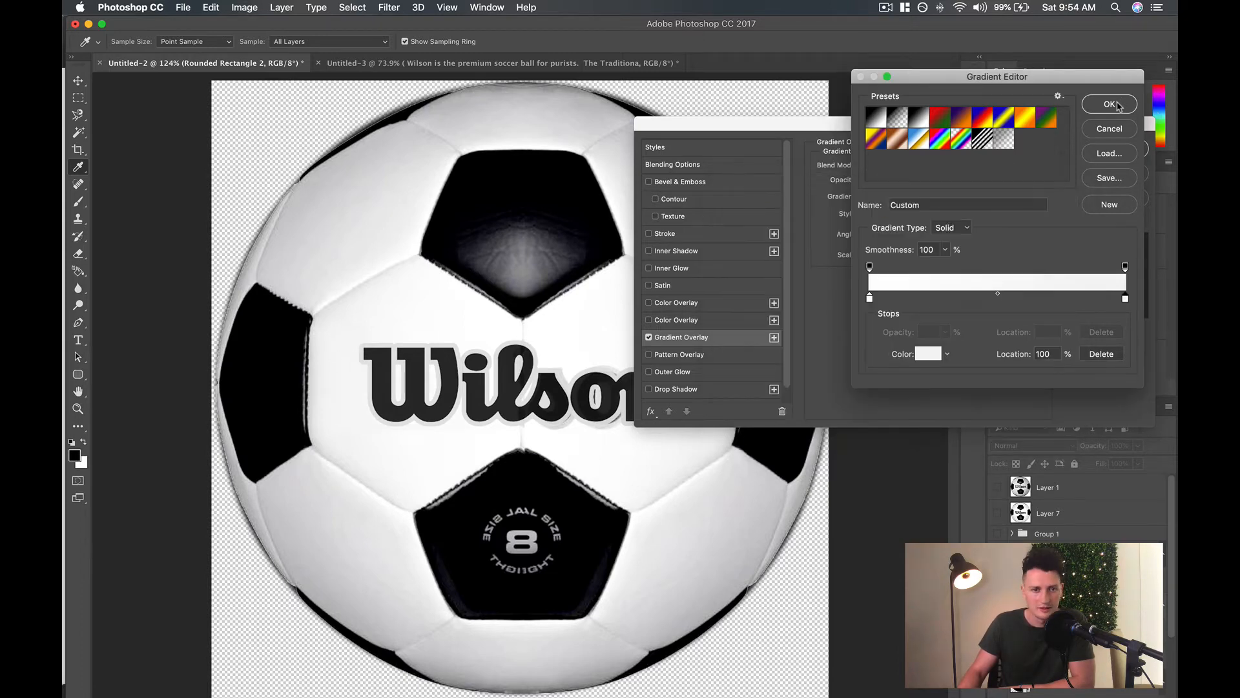
left_click(1112, 104)
left_click(1091, 150)
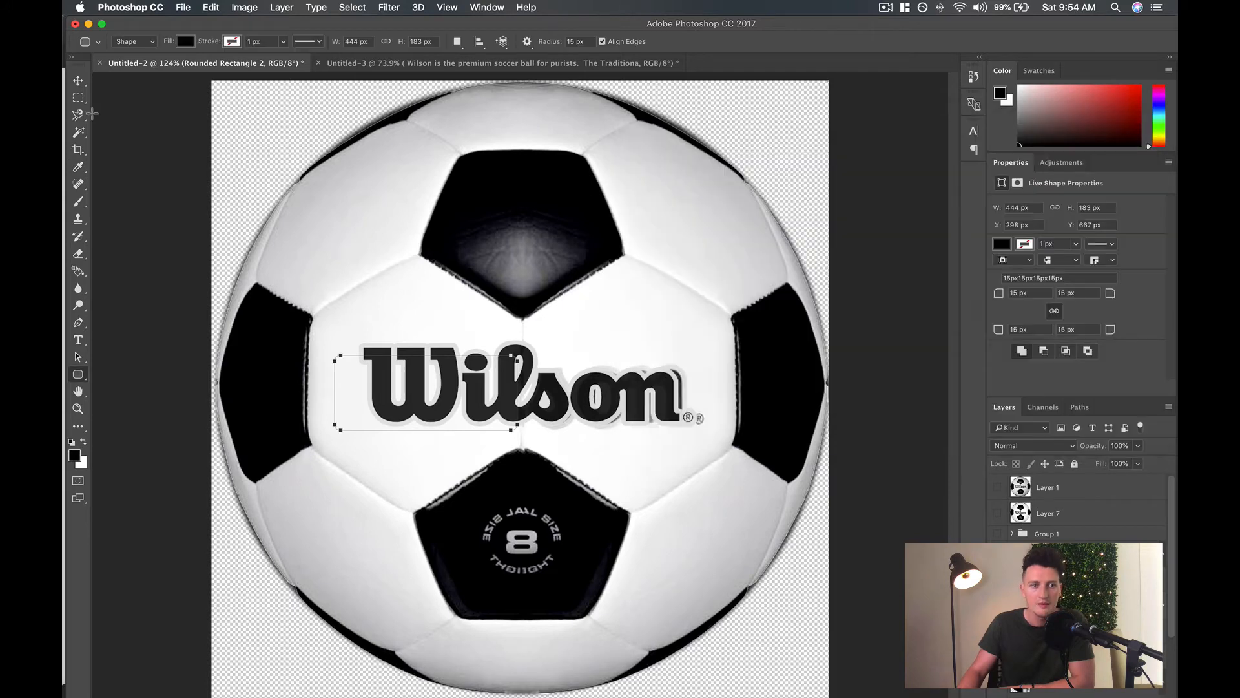
Duplicate the rounded rectangle, flip the copy to -100% width and height, and place it over the right half of the lettering.
left_click(114, 41)
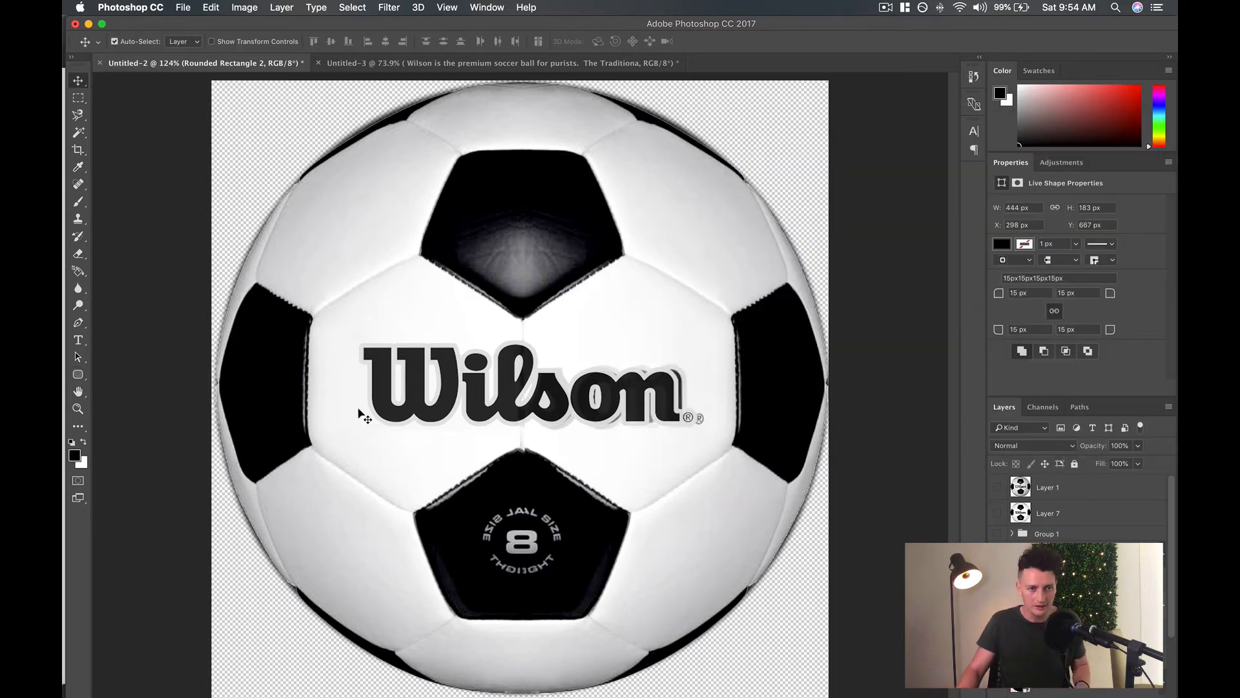
key("super+j")
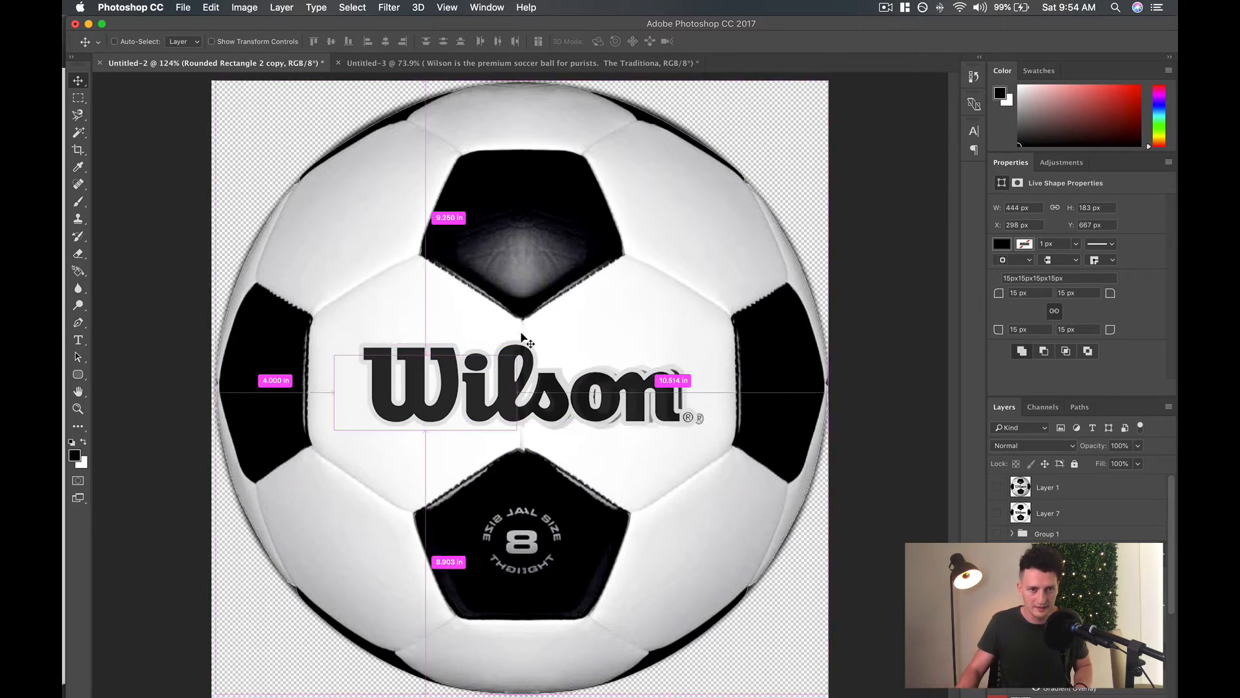
key("super+t")
left_click_drag(493, 308, 365, 474)
left_click_drag(358, 407, 542, 405)
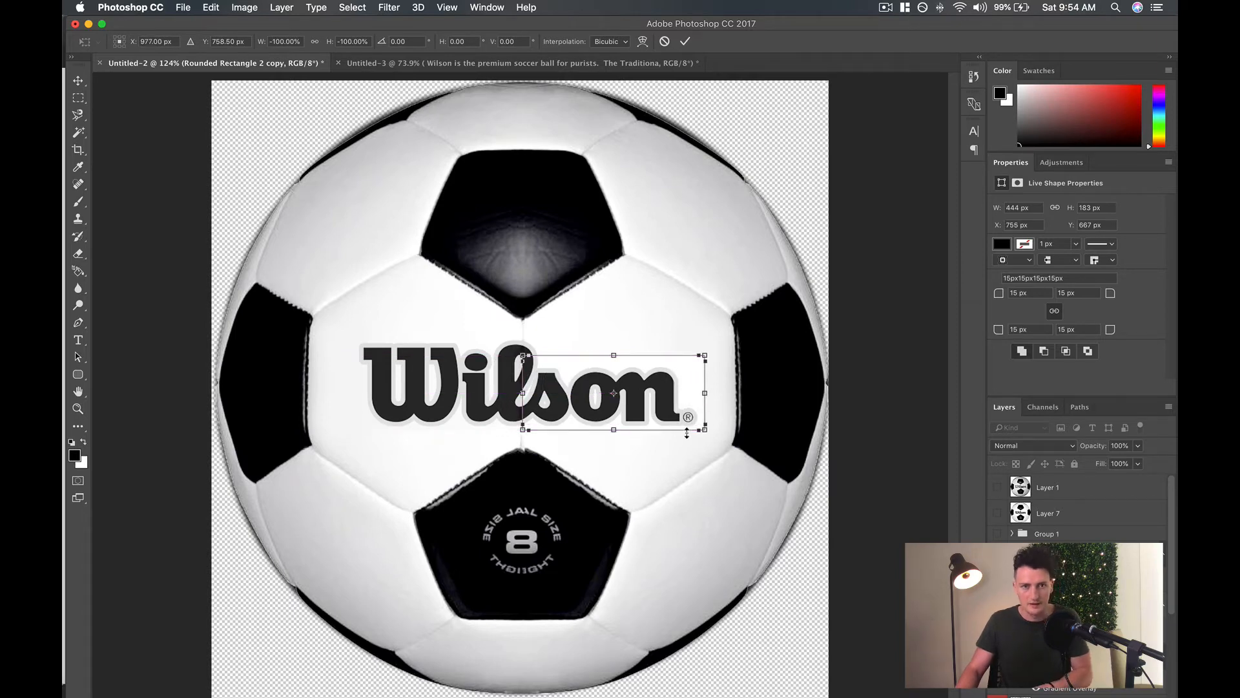
Apply the copy's transform and nudge it right and up to X 769 px and Y 664 px.
key("Return")
key("Right")
key("Right")
key("Up")
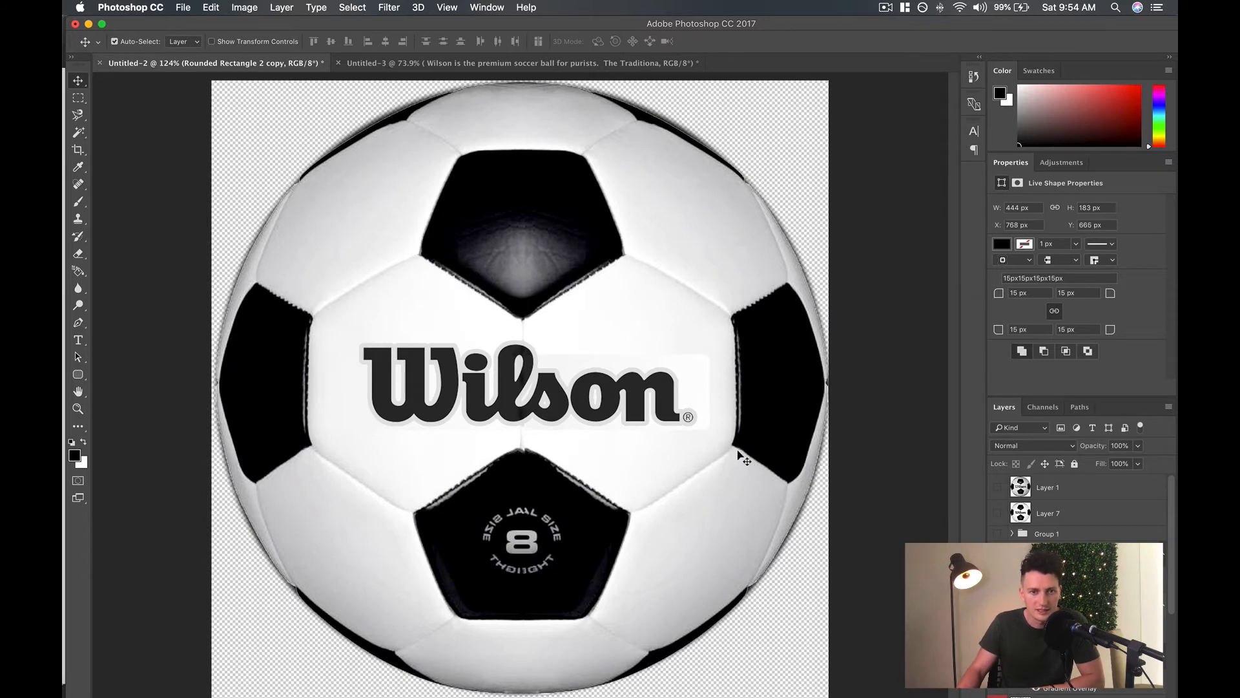
key("Right")
key("Up")
key("Up")
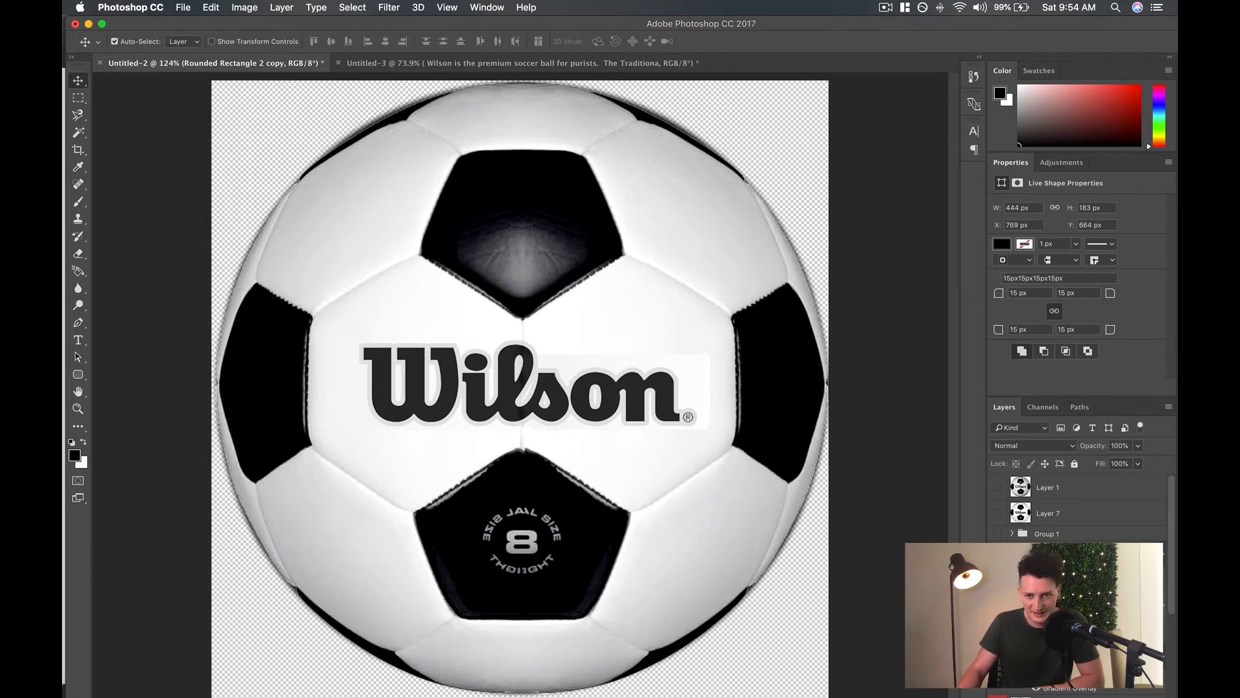
Turn off Reverse in the rectangle copy's Gradient Overlay and apply the layer style.
double_click(1069, 637)
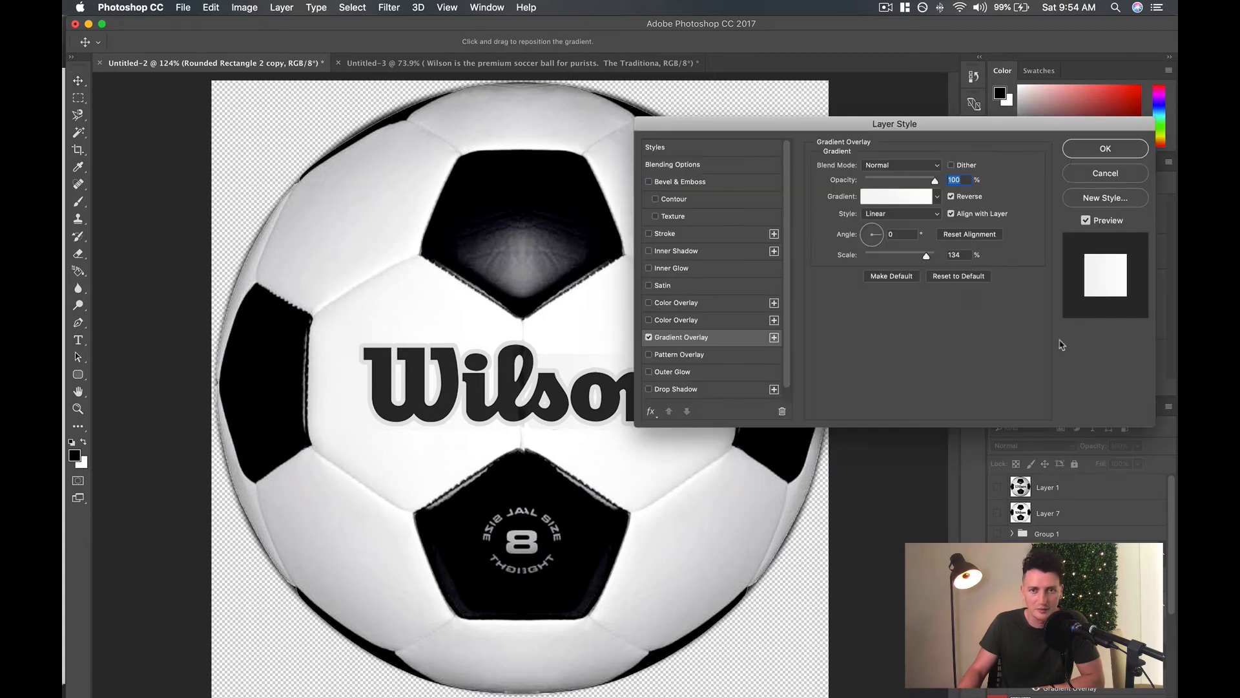
left_click(952, 198)
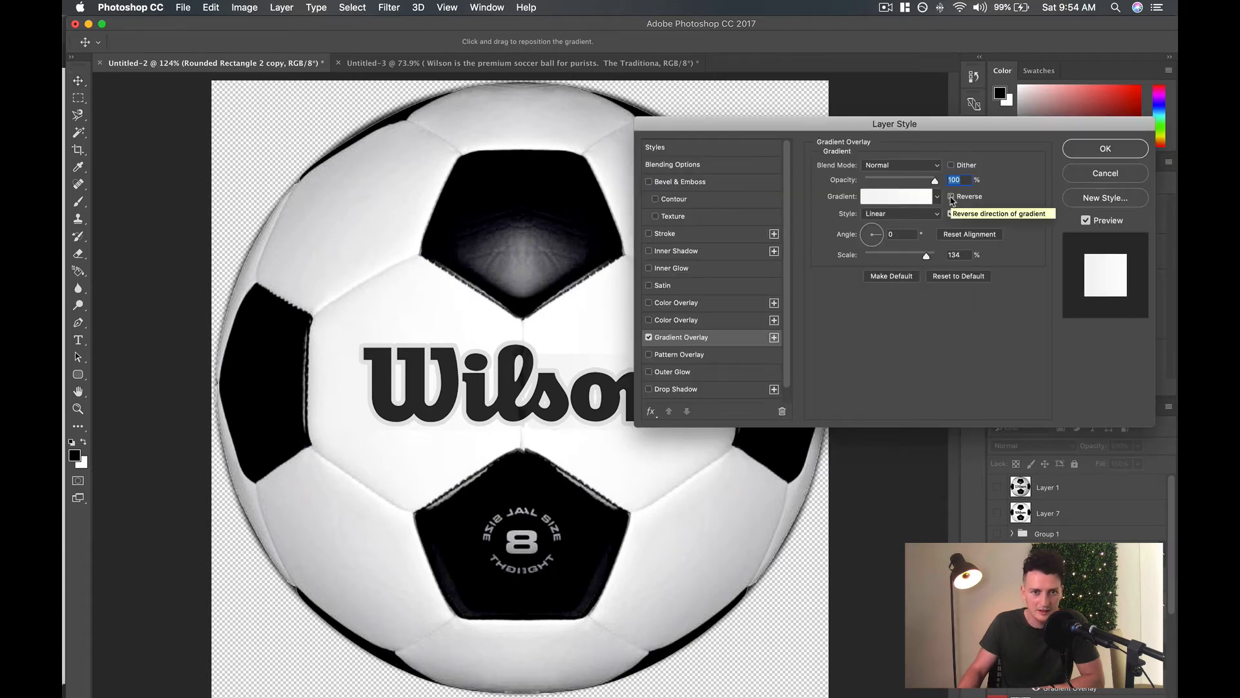
left_click_drag(951, 134, 1051, 47)
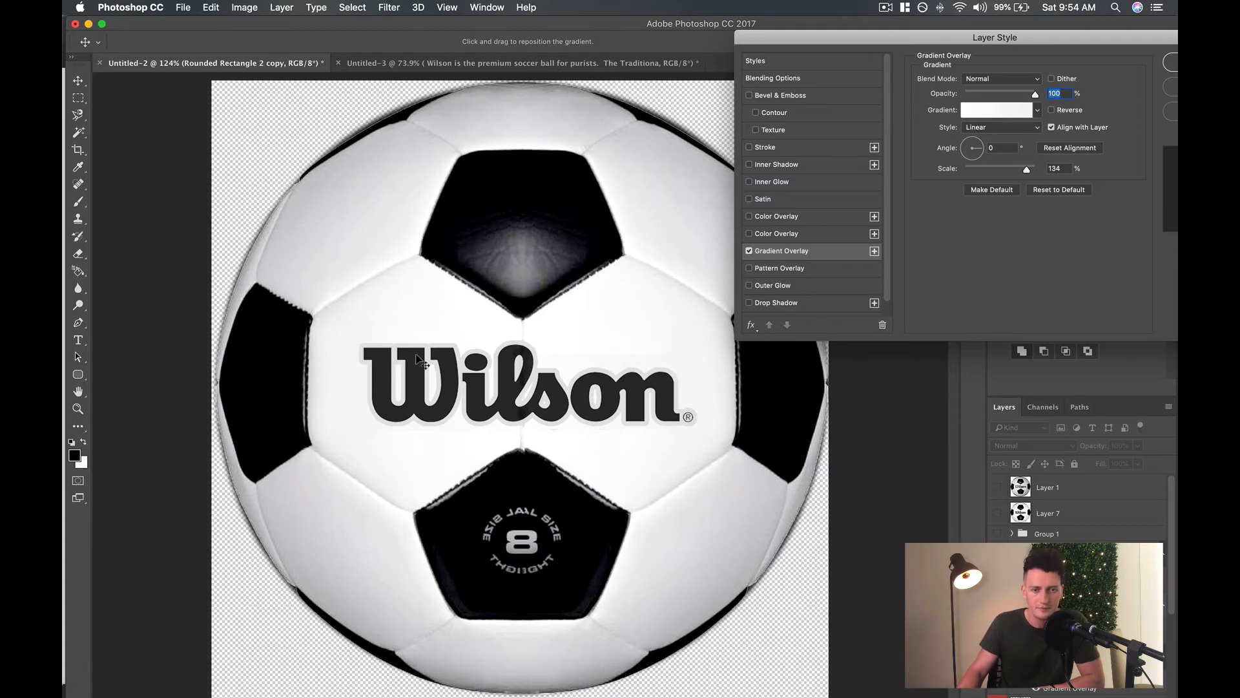
left_click(1170, 62)
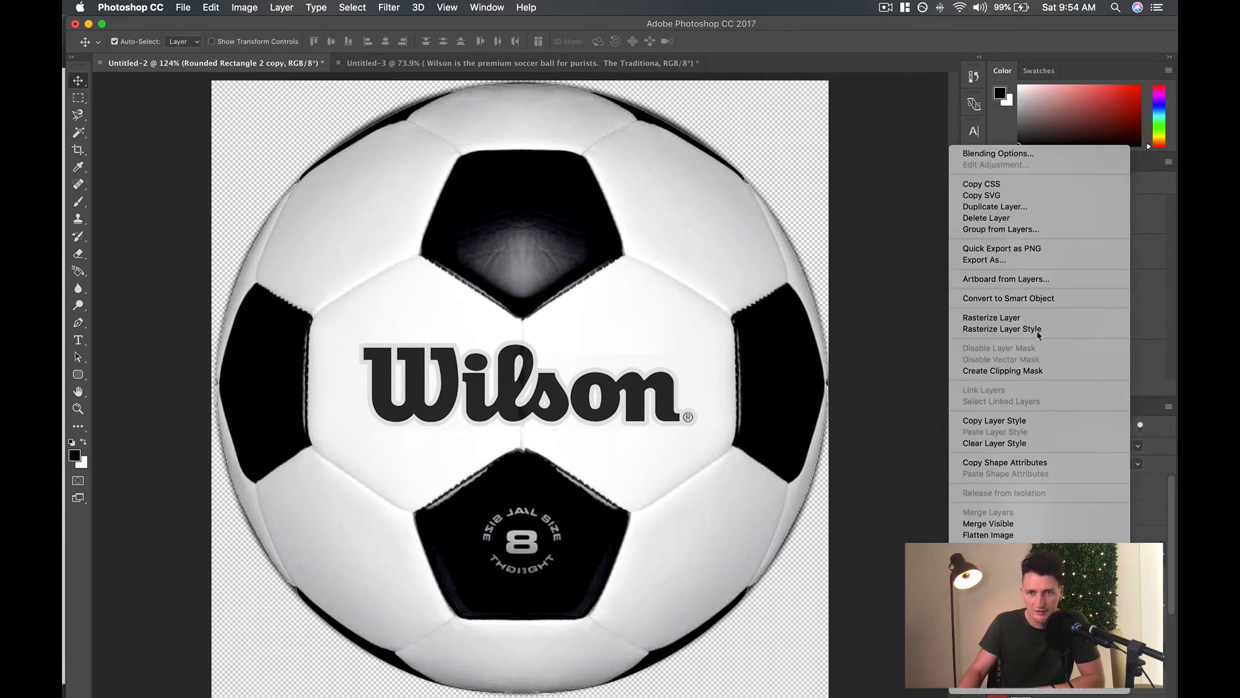
Rasterize the rounded rectangle copy and reposition it at about X 10.65 in and Y 9.33 in.
left_click(1019, 321)
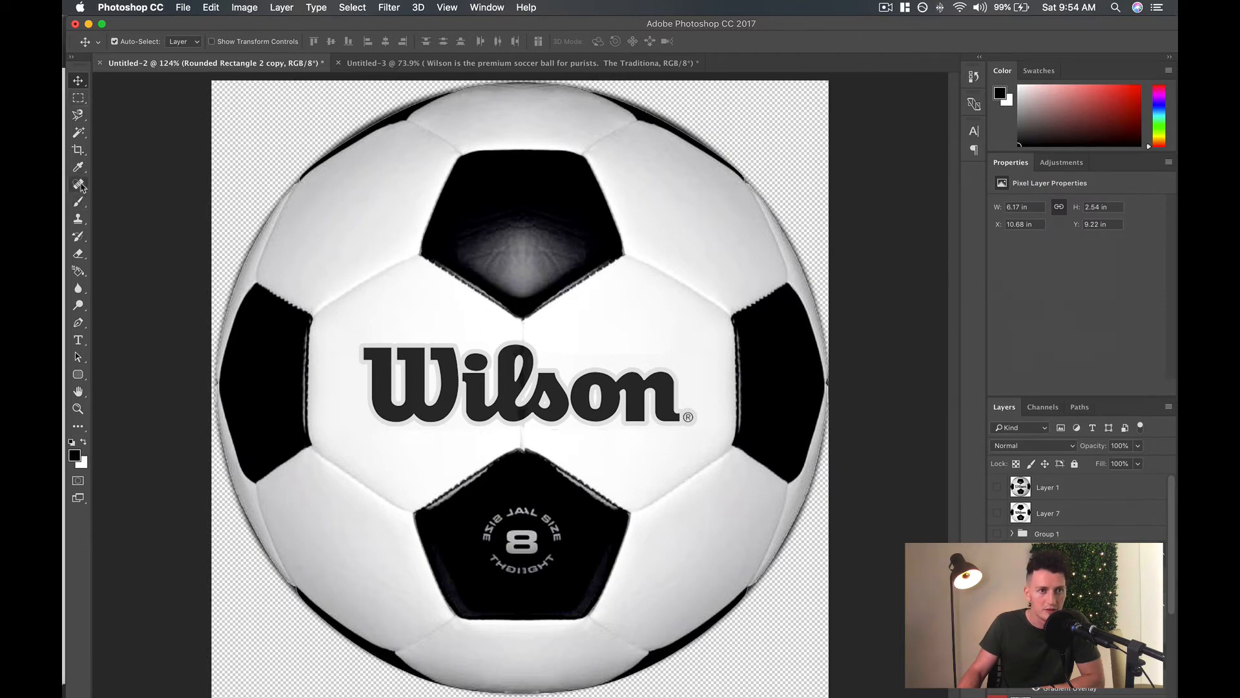
left_click(78, 253)
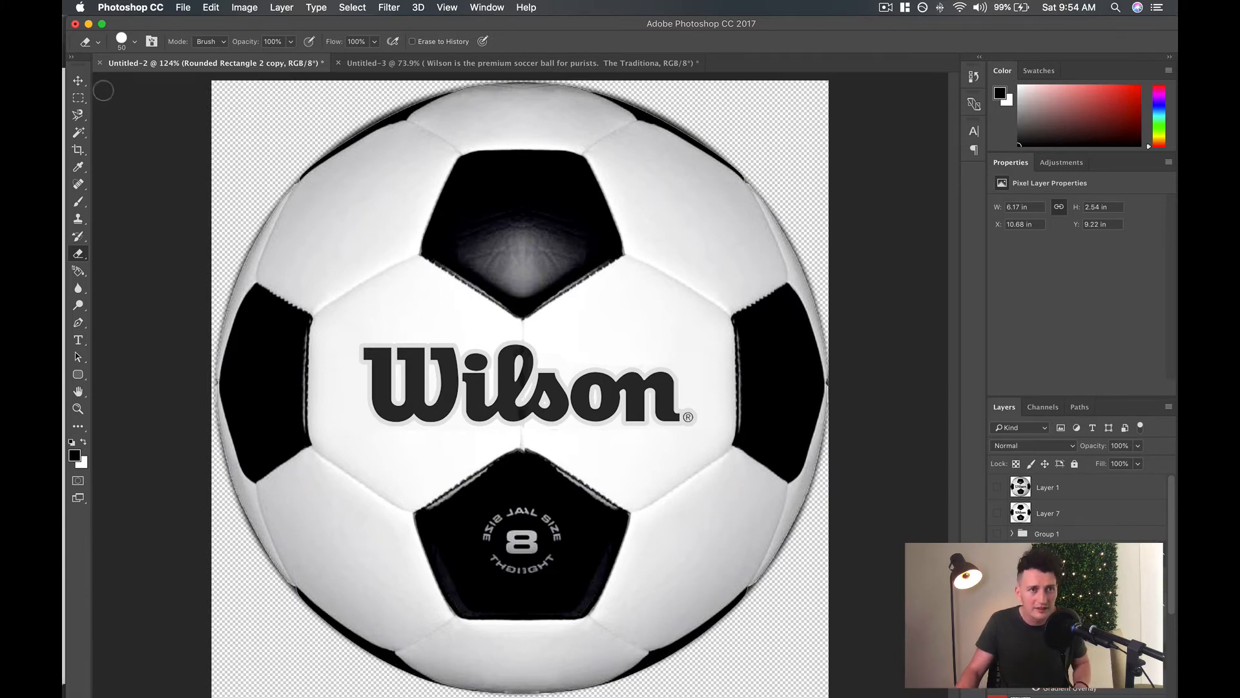
left_click(78, 80)
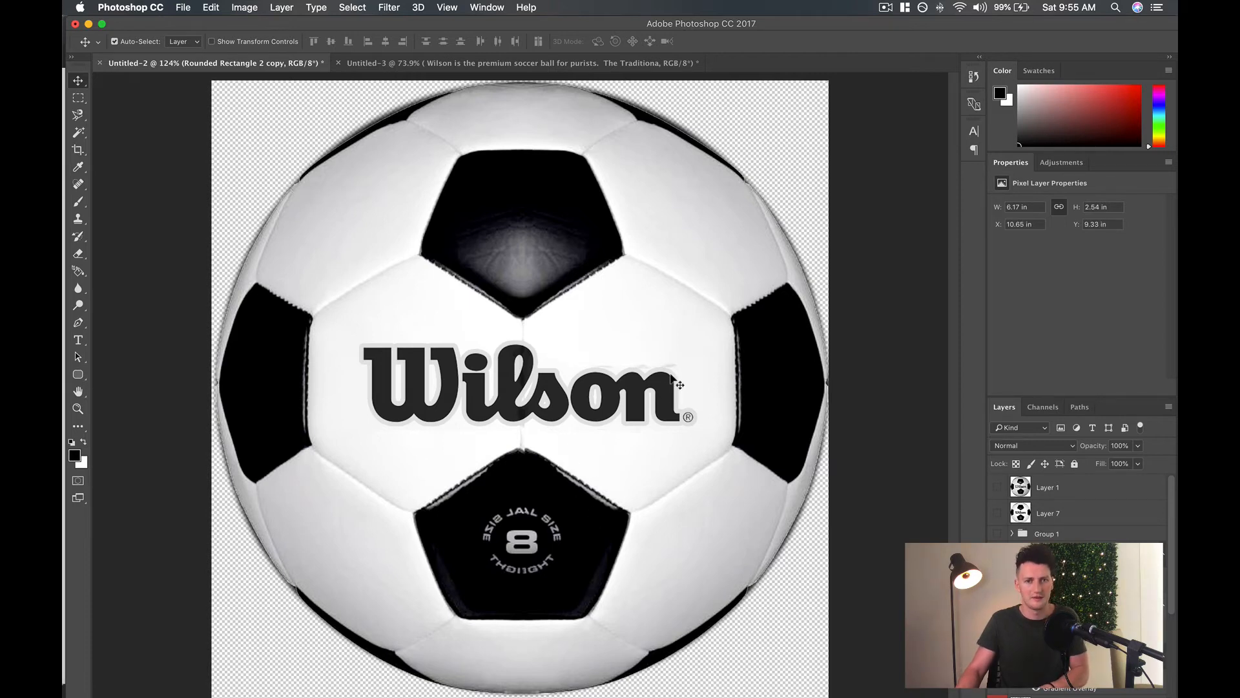
Stretch the rasterized patch upward to about 2.97 in high so it covers the leftover lettering above the logo.
key("super+t")
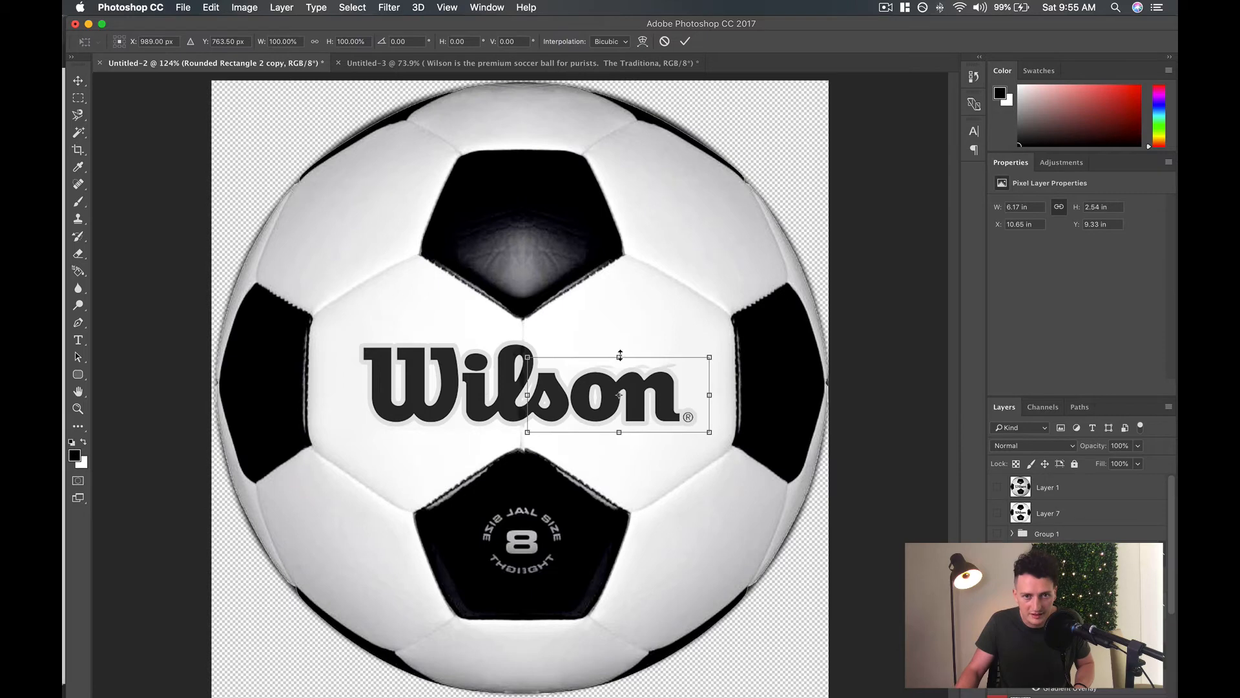
left_click_drag(620, 356, 620, 344)
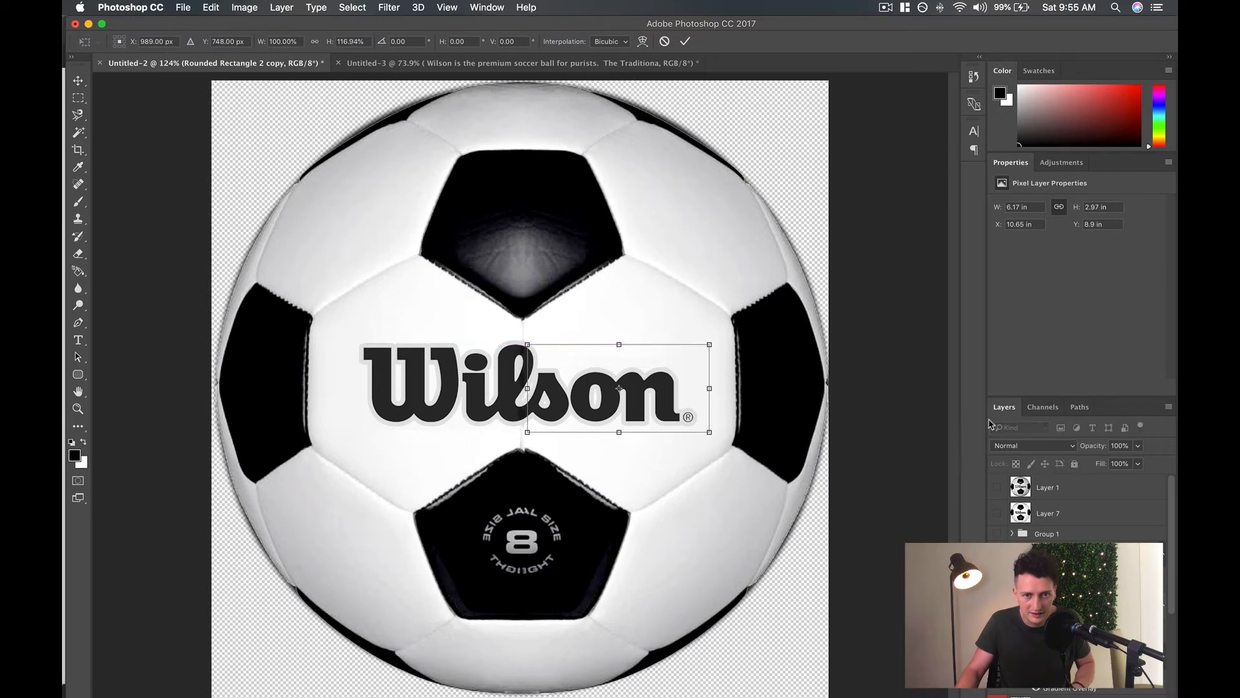
key("Return")
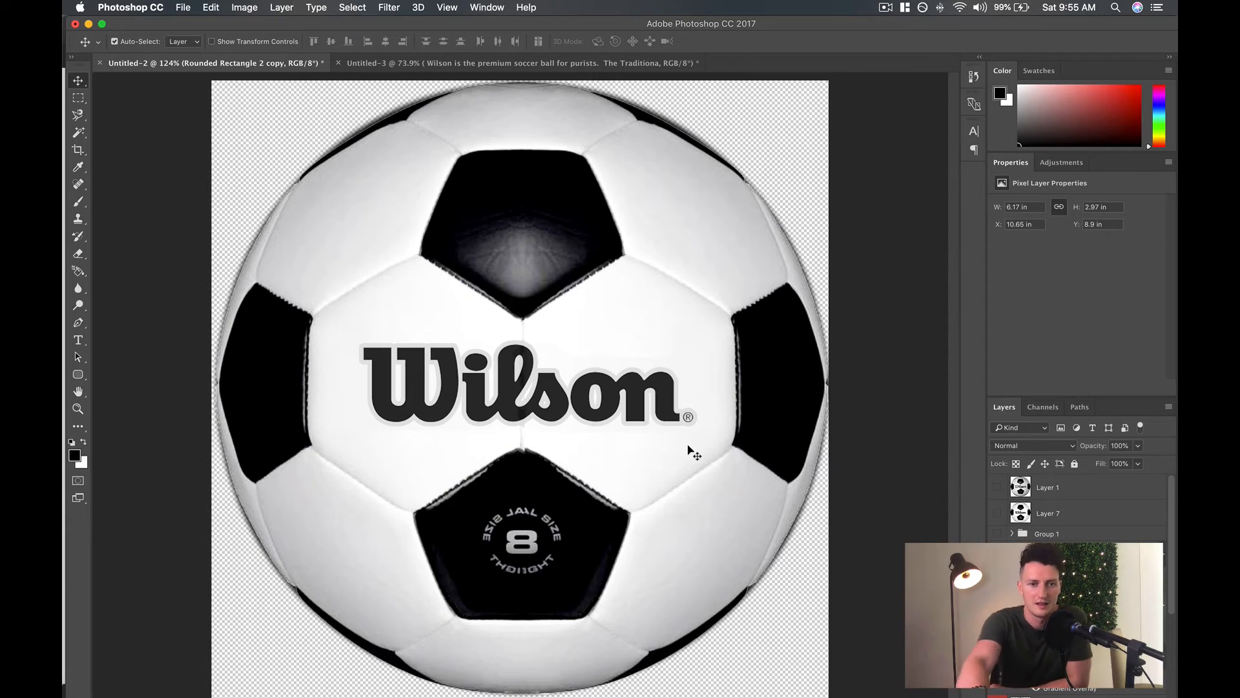
scroll(689, 446, "down", 5)
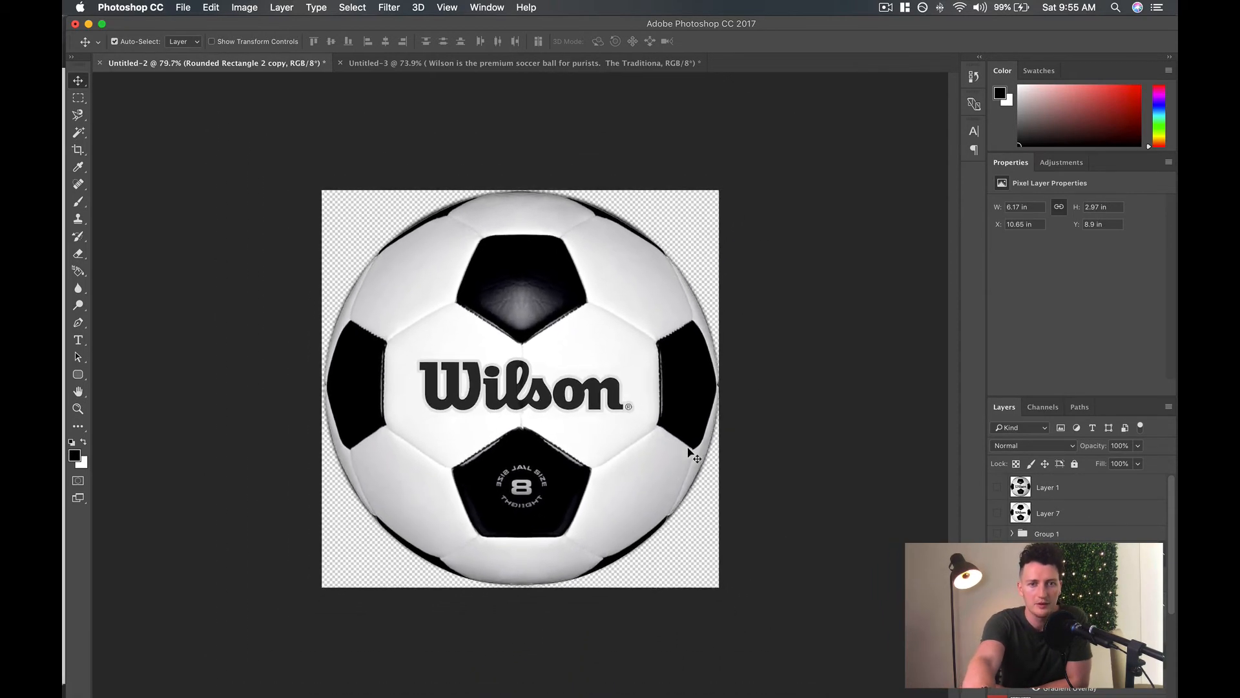
Compare the retouched ball with the original photo on Layer 1 by briefly showing that layer.
scroll(691, 454, "down", 1)
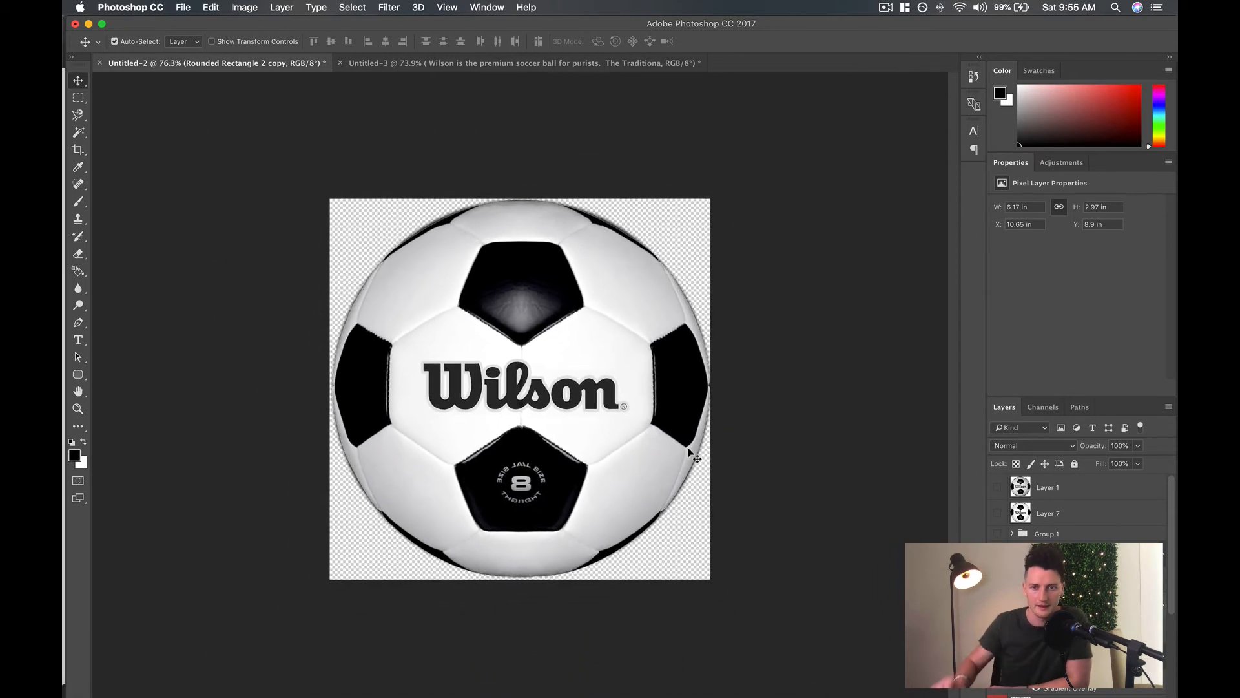
left_click(998, 489)
left_click(998, 489)
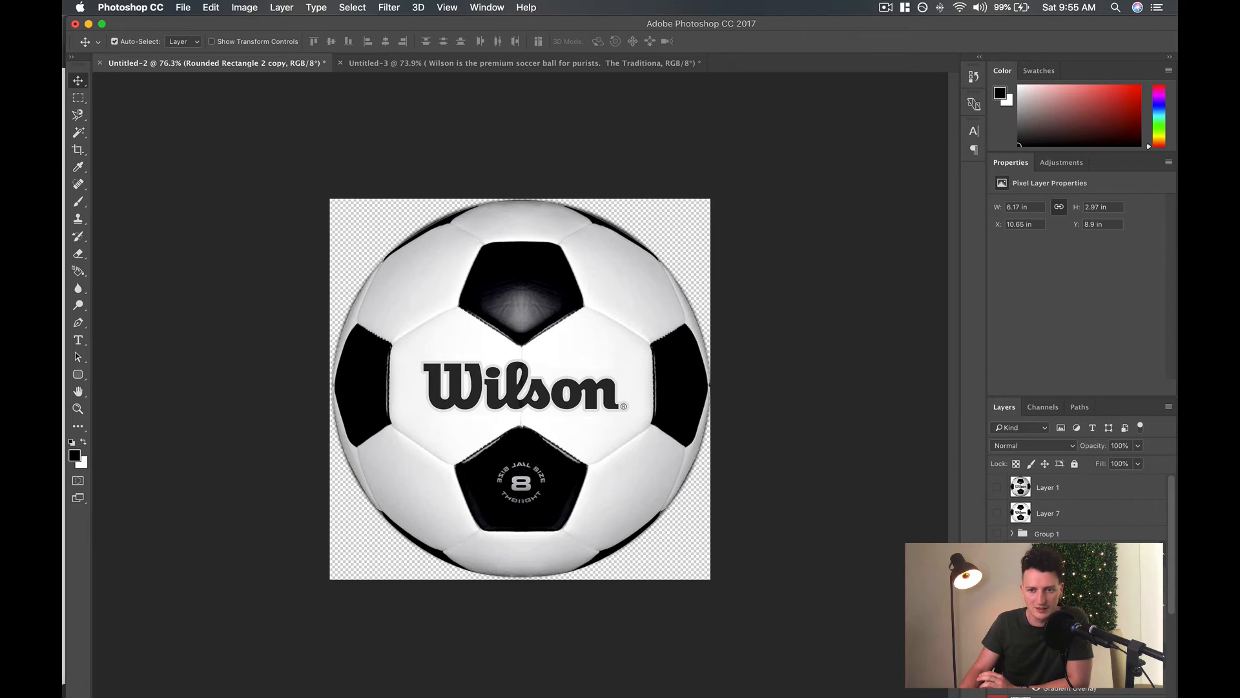
Try a 96% opacity on the Wilson logo layer, Layer 8, and return it to 95%.
left_click(1071, 554)
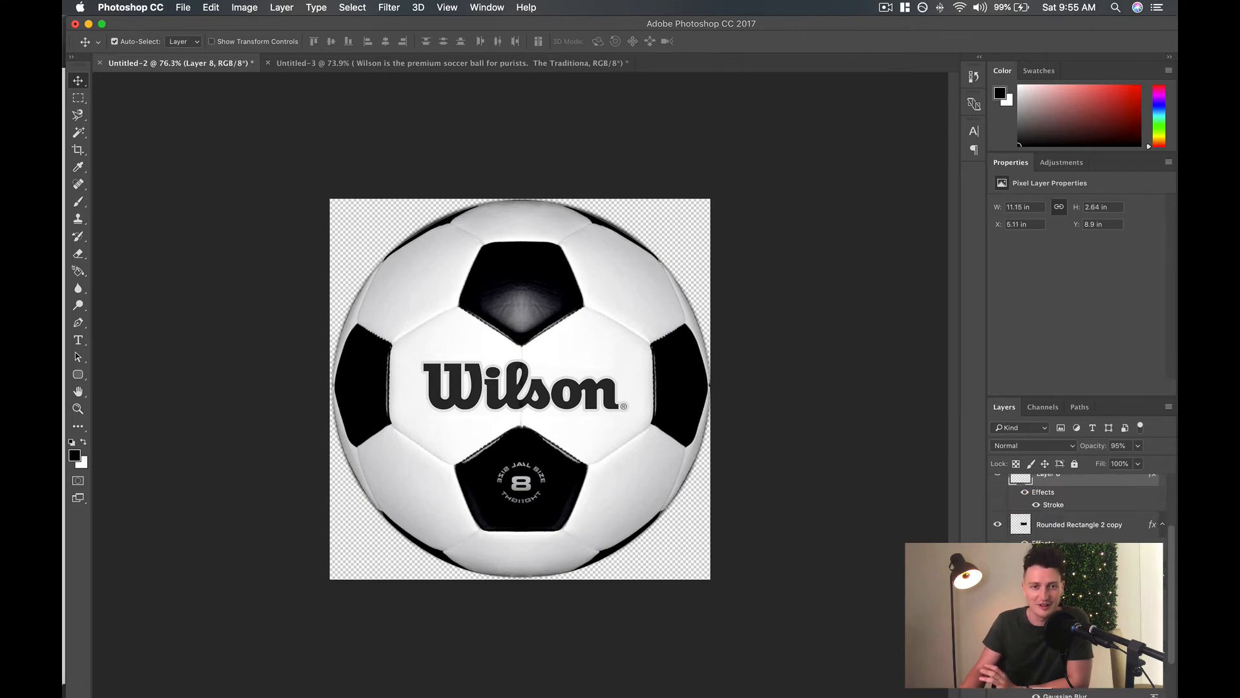
left_click(1137, 445)
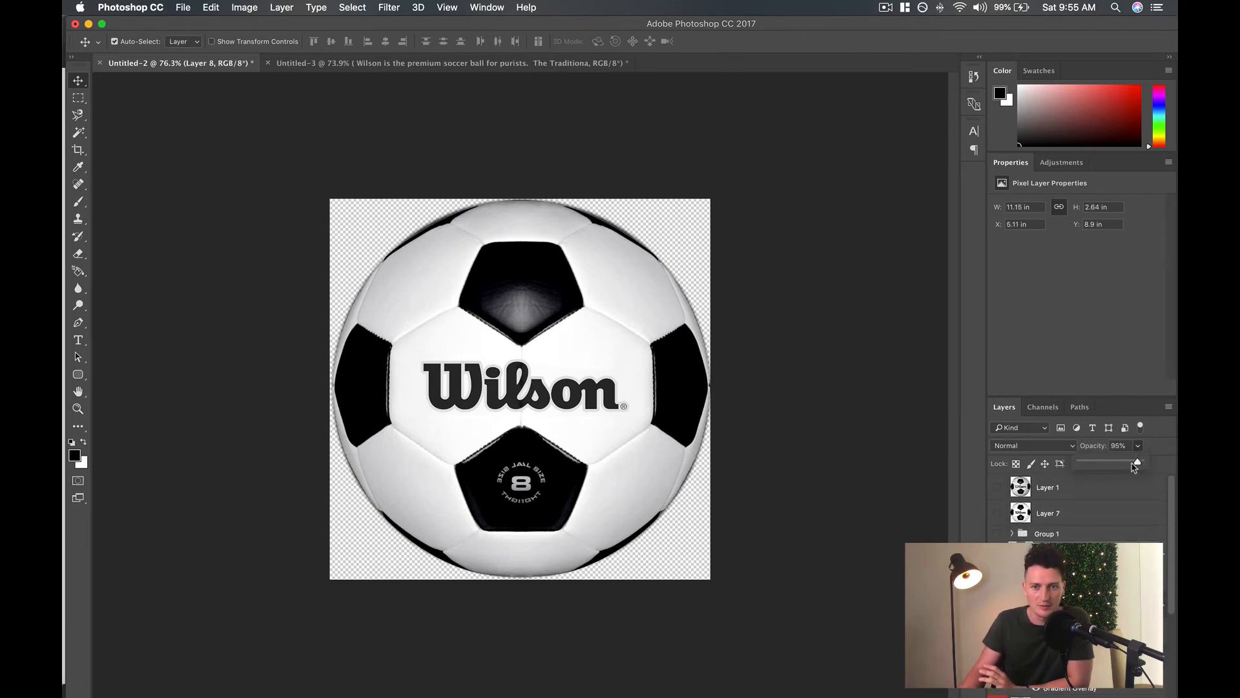
left_click_drag(1135, 467, 1141, 468)
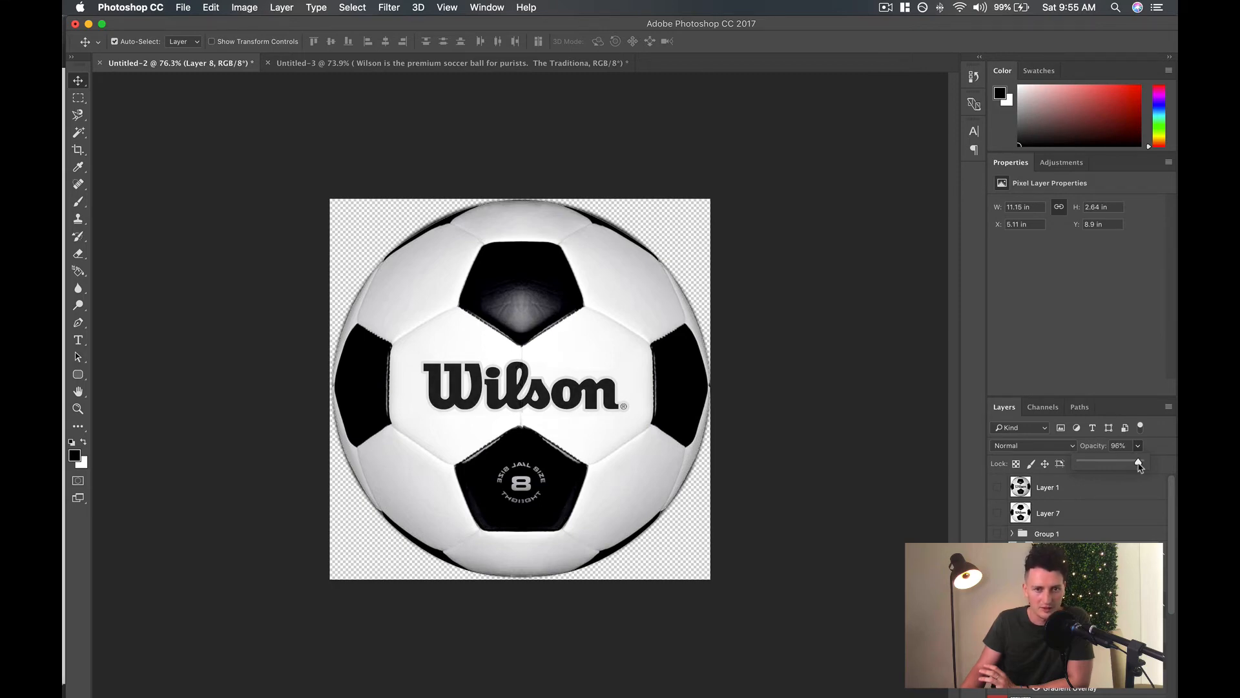
left_click_drag(1139, 468, 1138, 469)
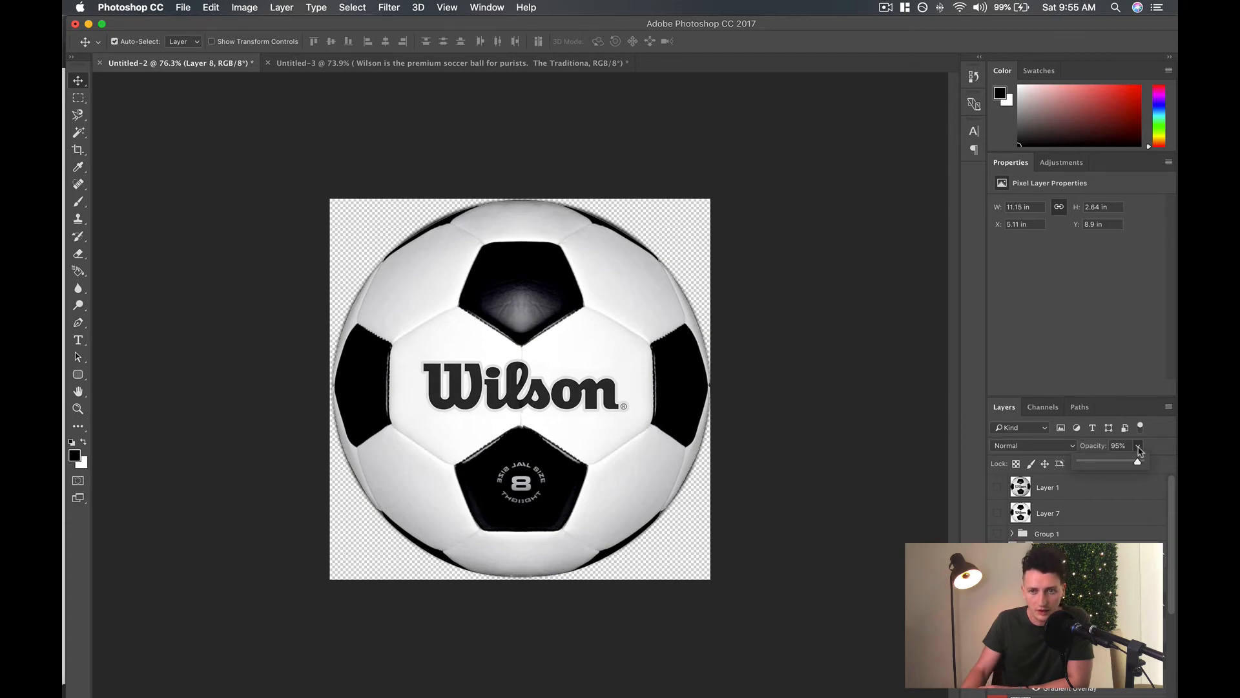
left_click(1138, 449)
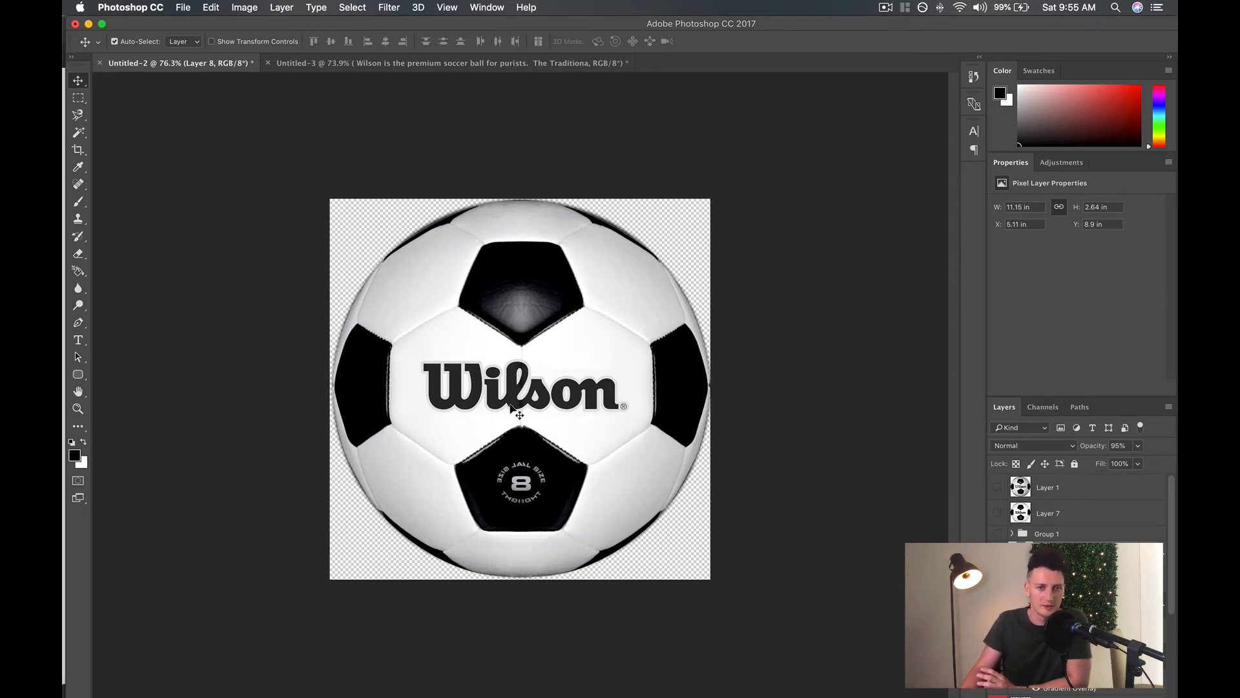
Compare the retouched ball with the original on Layer 1 and the version on Layer 7 by toggling their visibility.
left_click(997, 489)
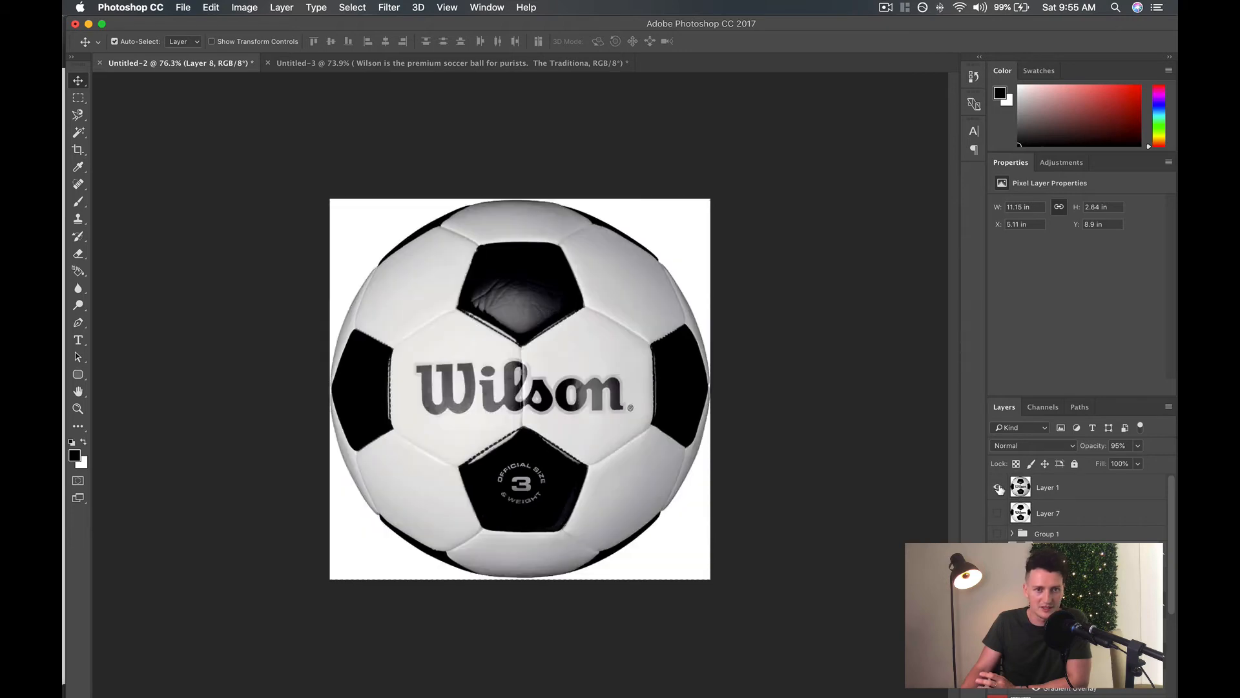
left_click(1000, 489)
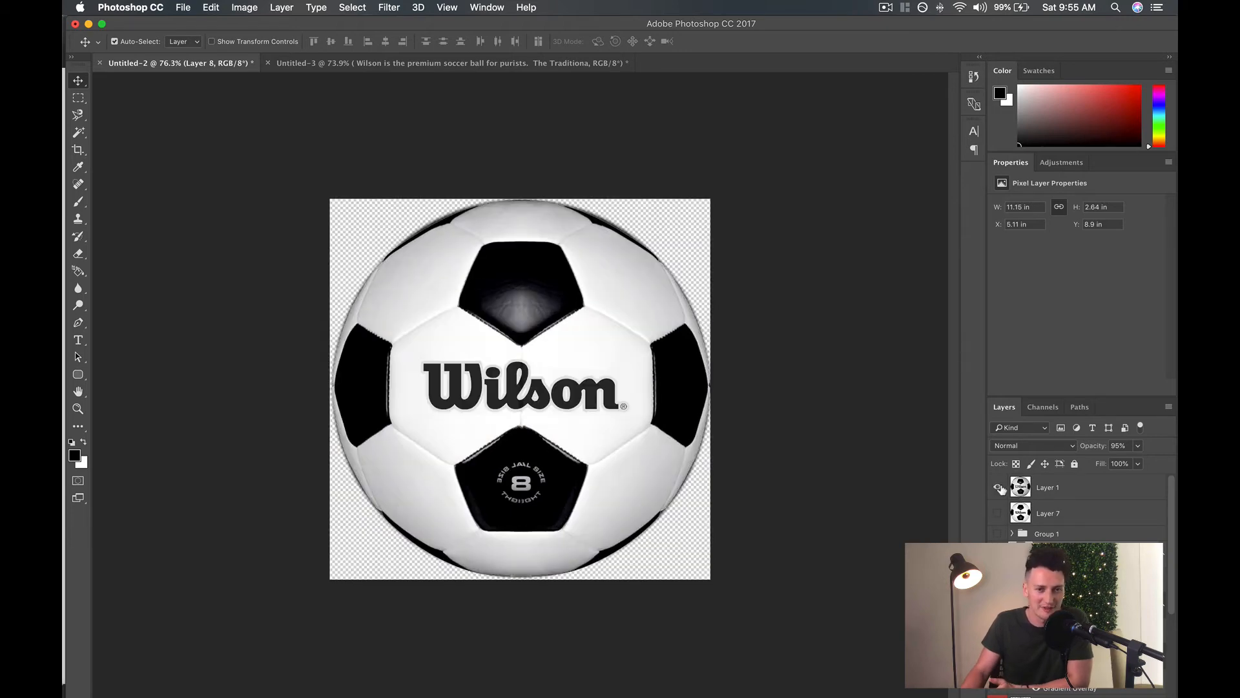
left_click(1000, 488)
left_click(999, 489)
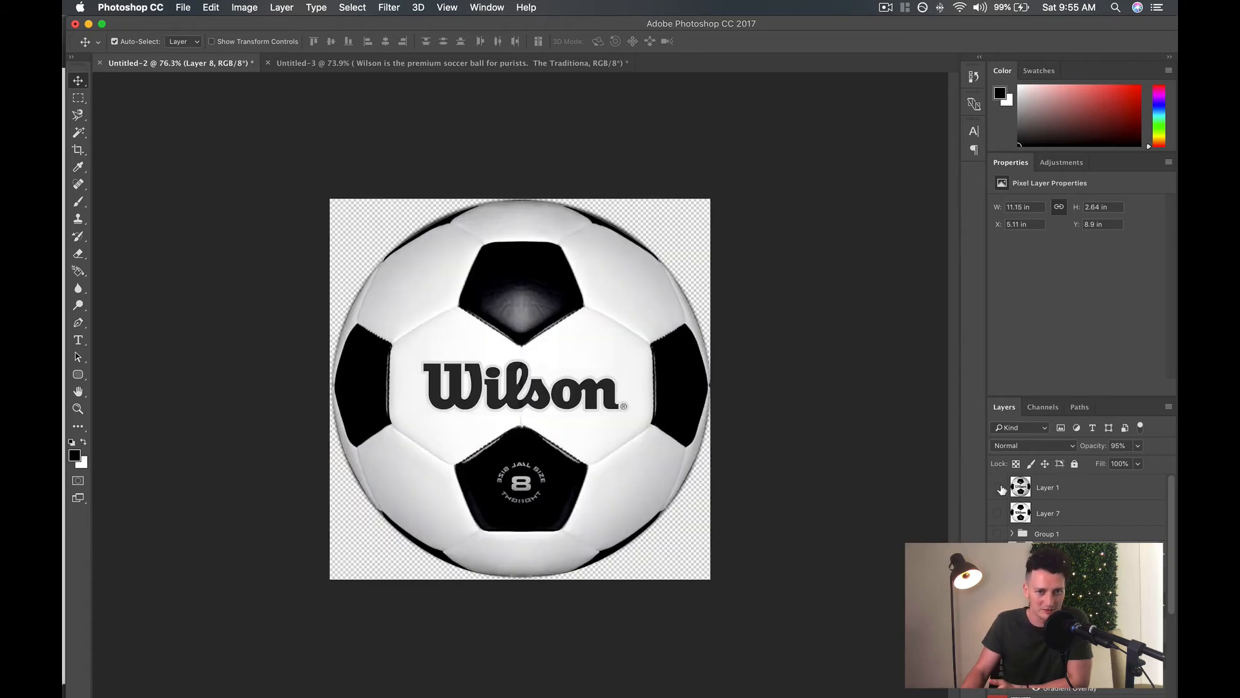
left_click(999, 488)
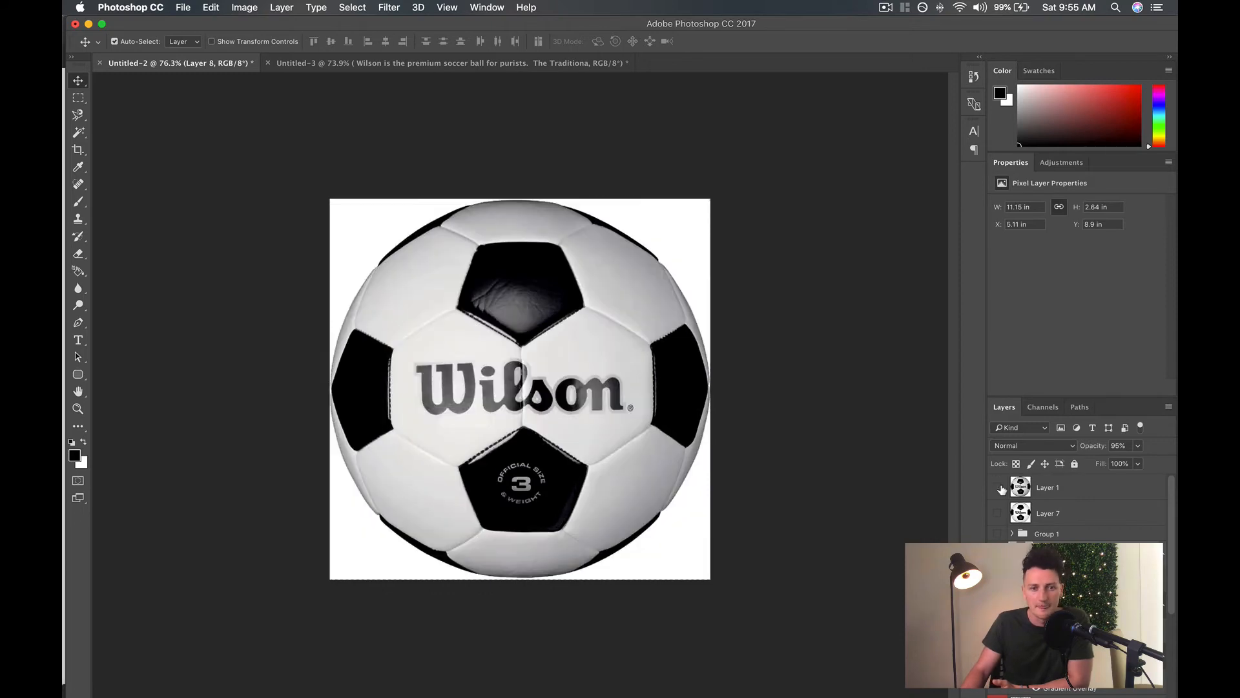
left_click(999, 488)
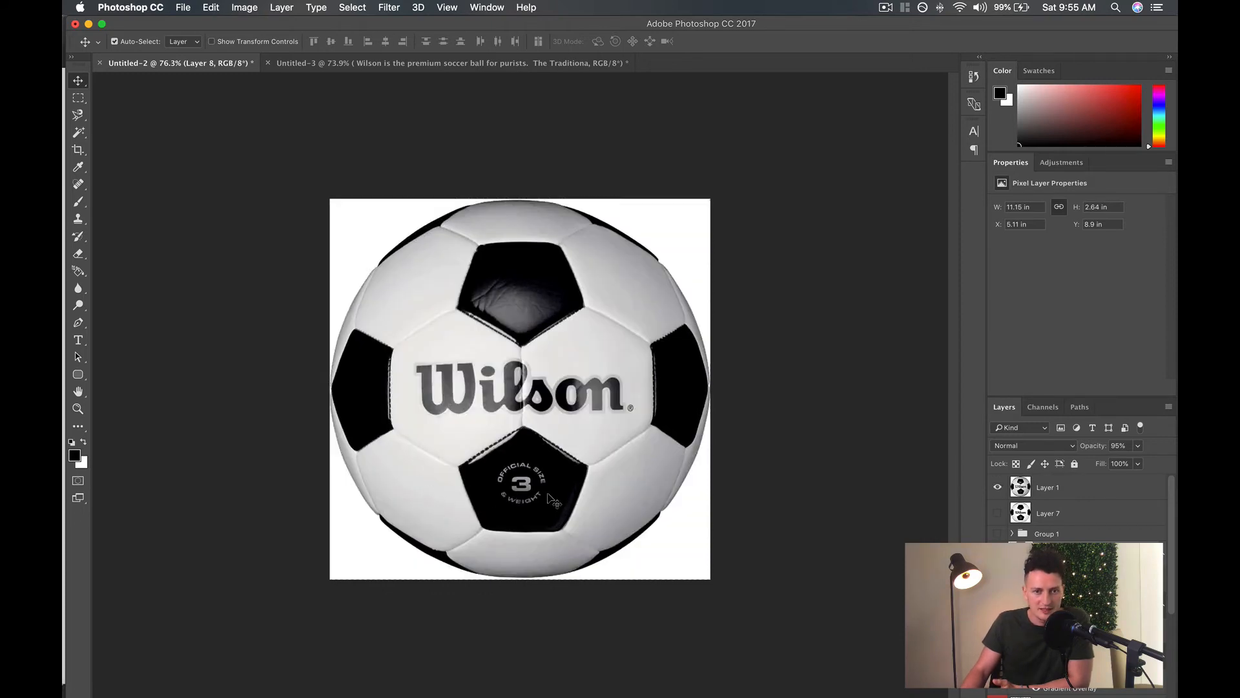
left_click(999, 488)
left_click(999, 488)
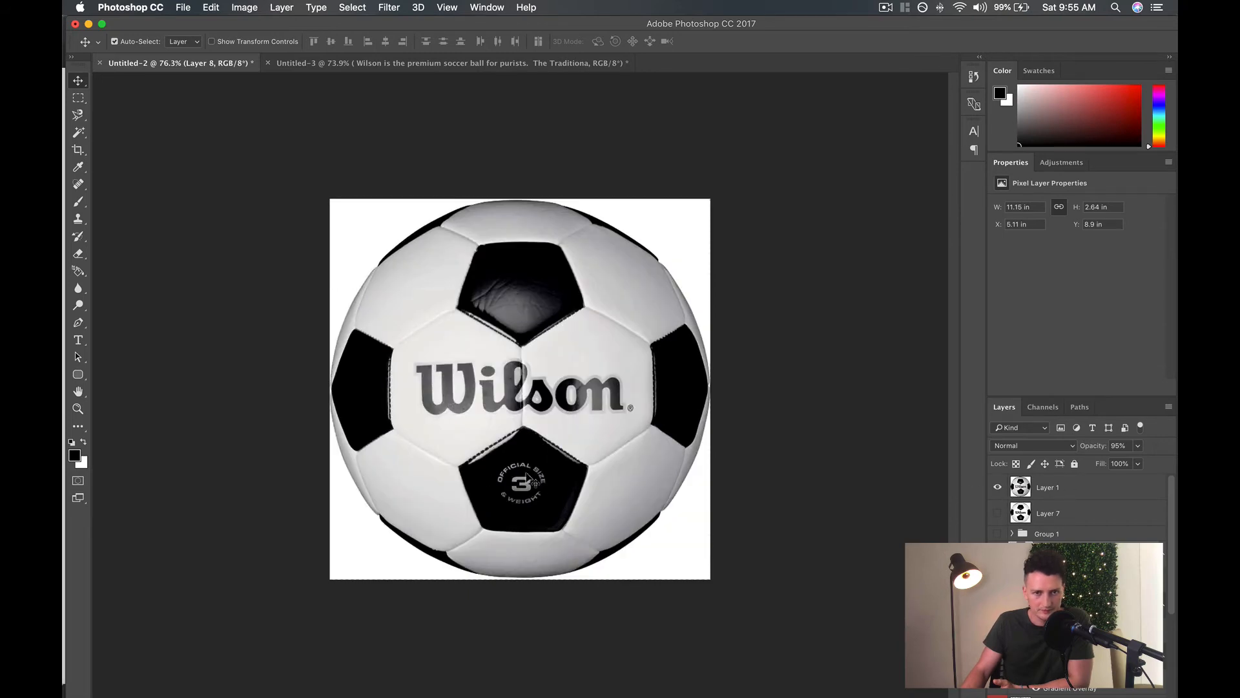
left_click(998, 488)
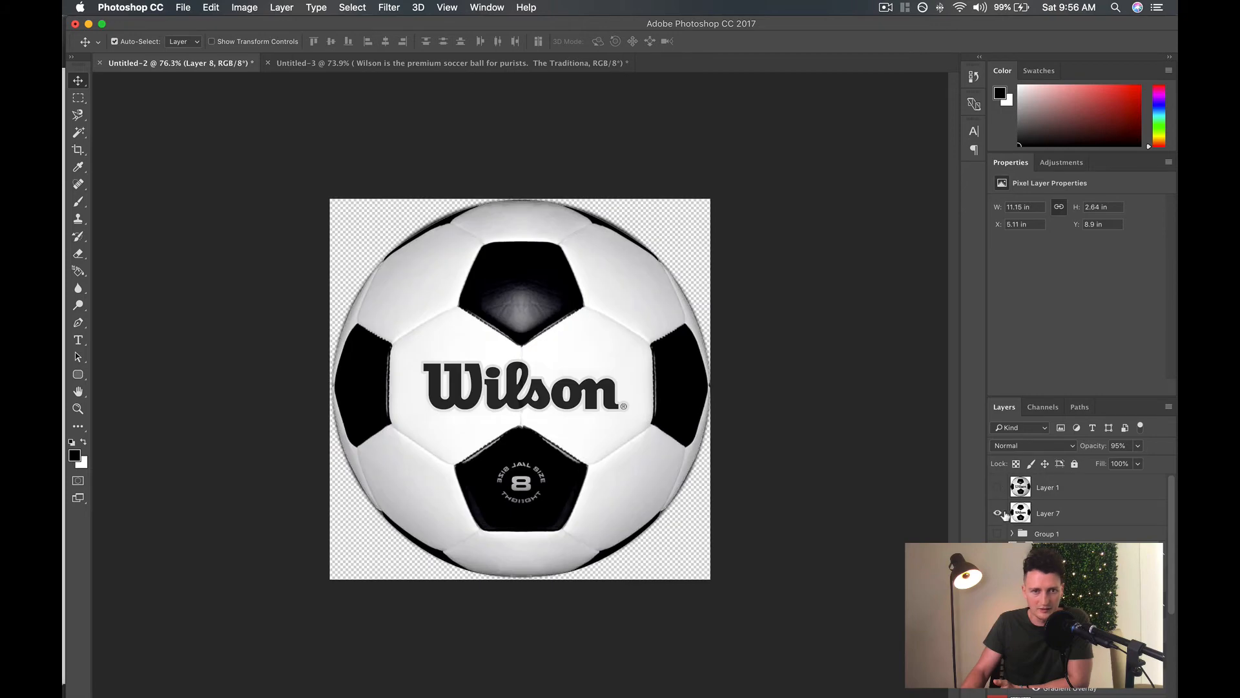
left_click(998, 513)
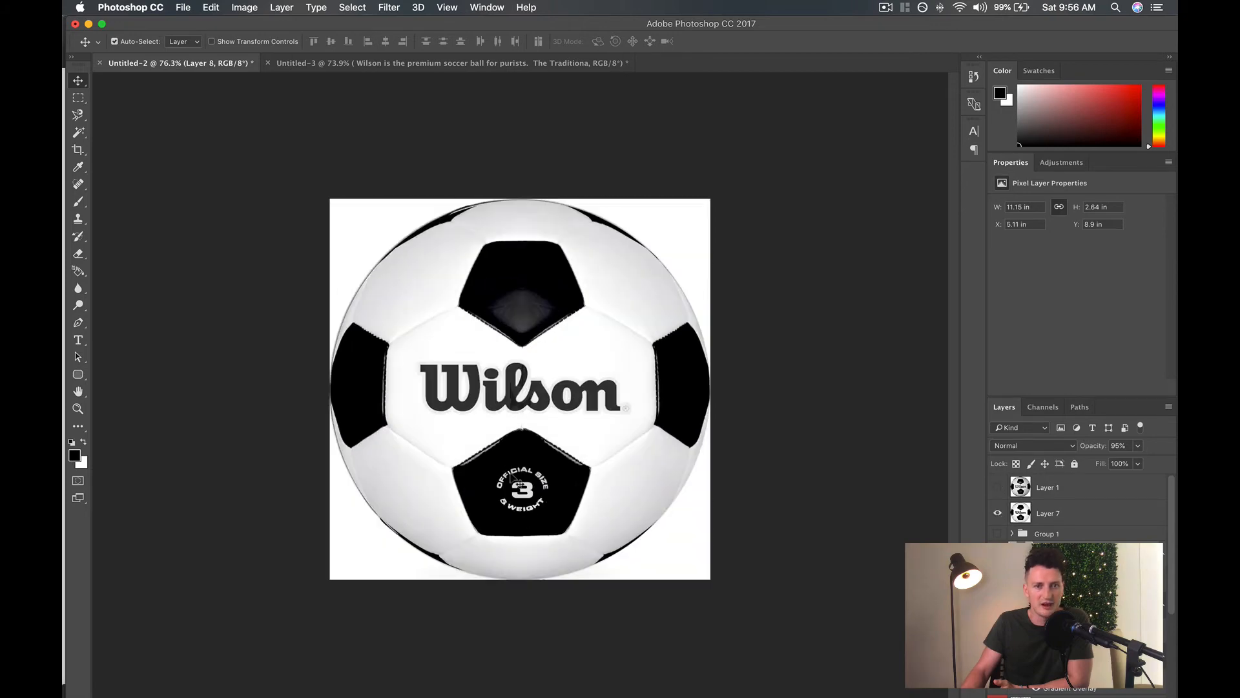
left_click(997, 514)
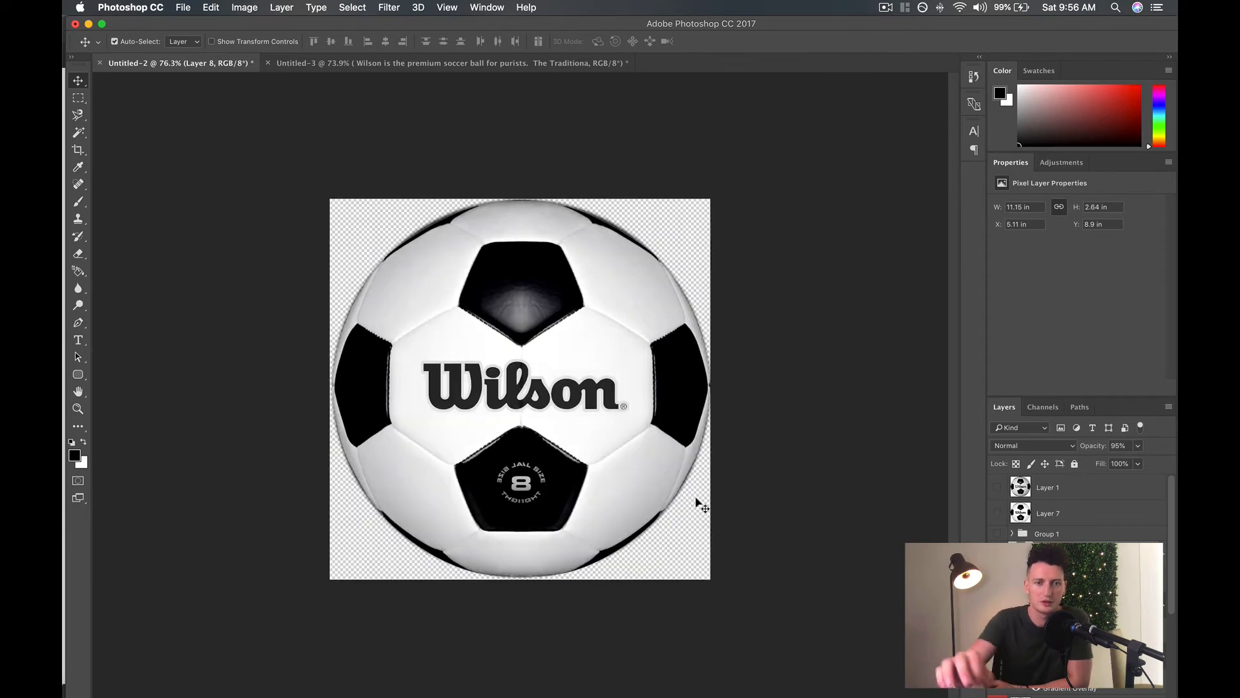
Show the original photo on Layer 1 and make it the active layer for extracting the "OFFICIAL SIZE & WEIGHT" badge.
scroll(706, 486, "up", 5)
scroll(708, 490, "down", 3)
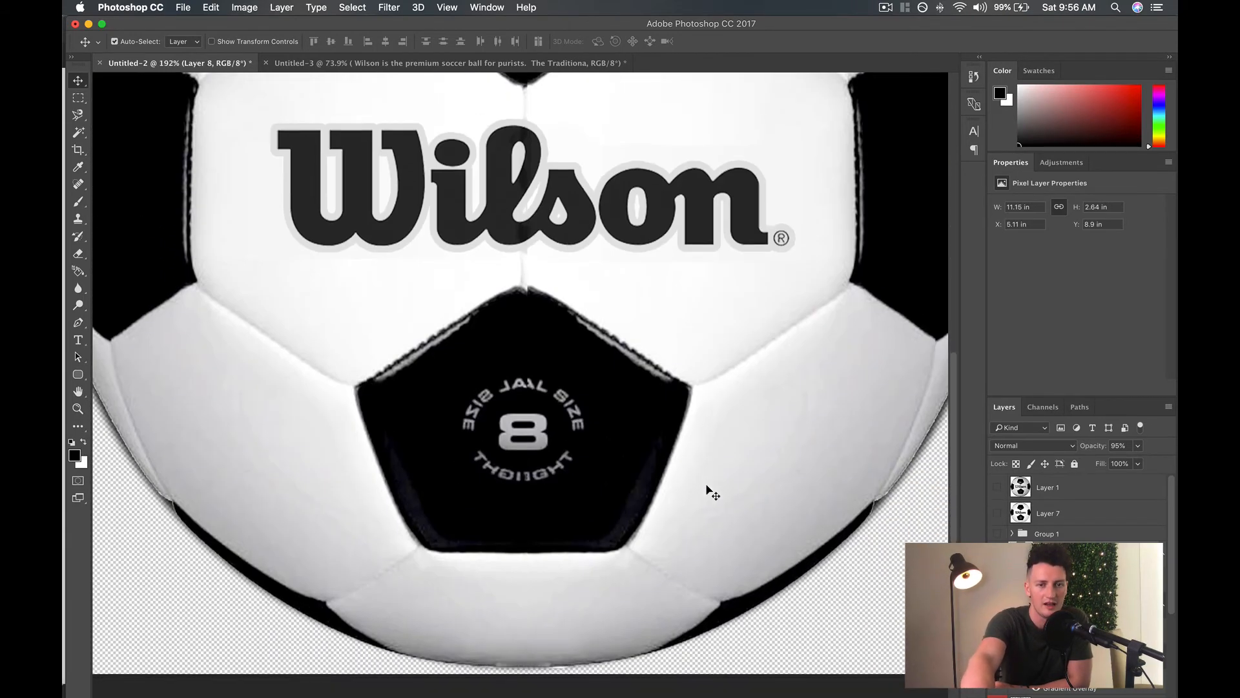
left_click(998, 487)
scroll(530, 465, "up", 2)
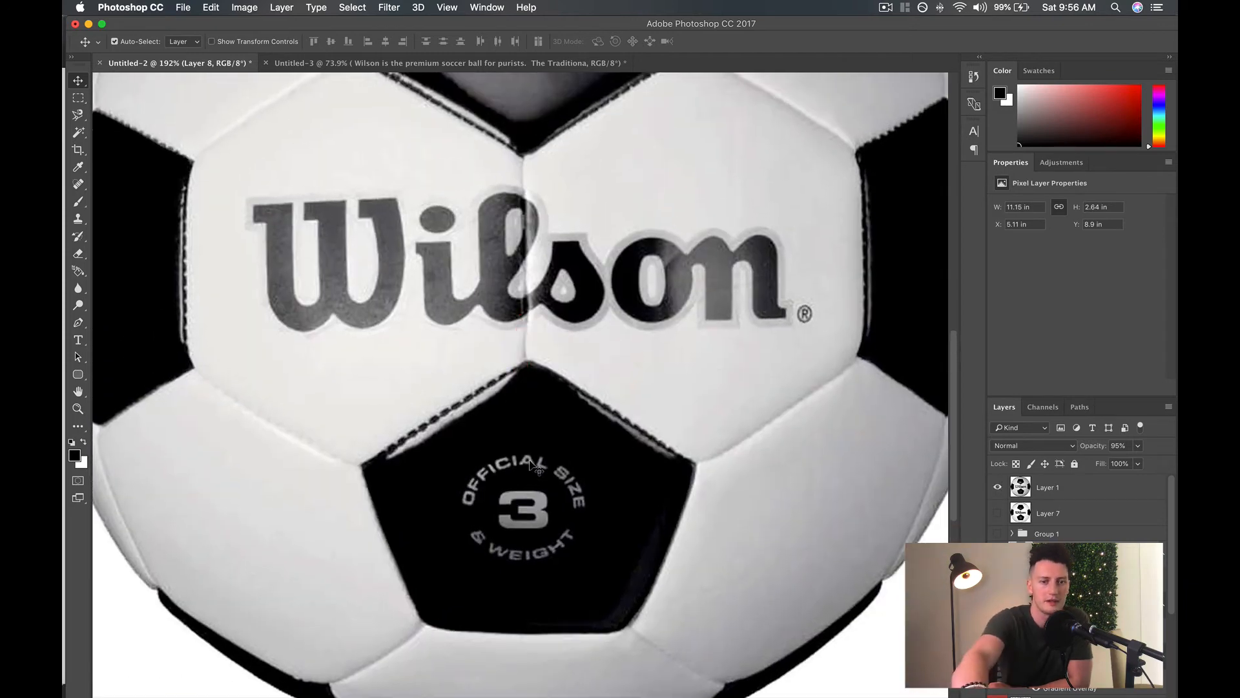
scroll(531, 464, "up", 5)
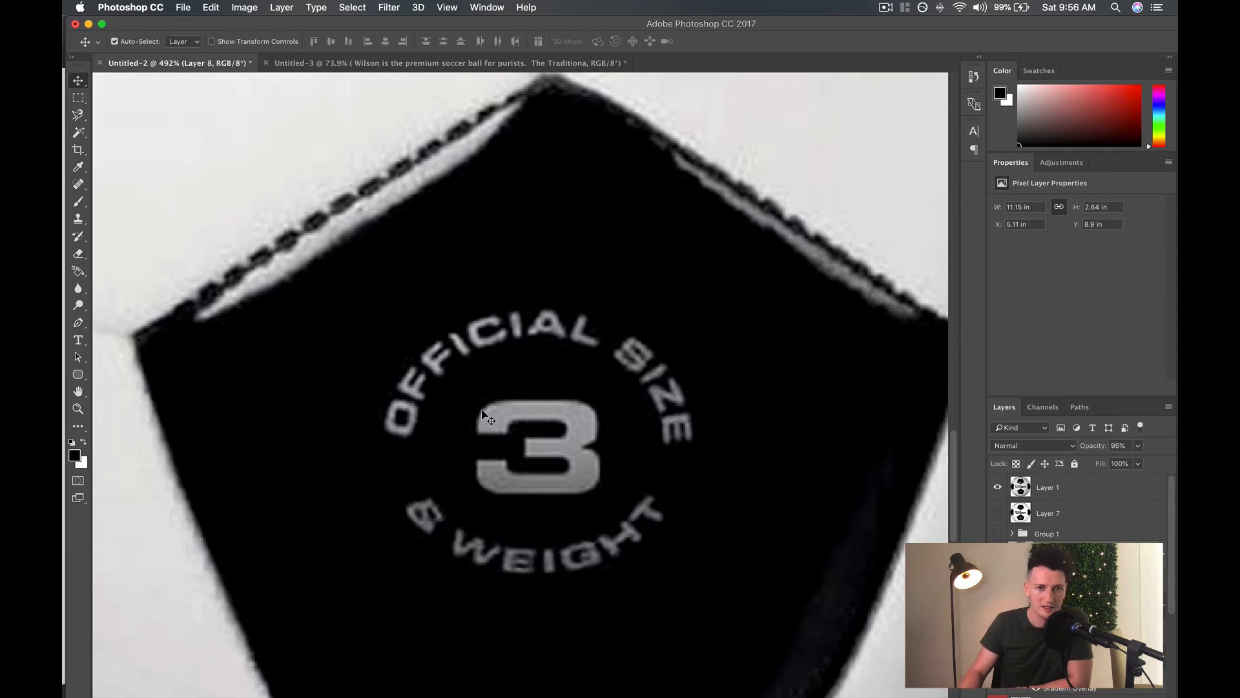
left_click(78, 132)
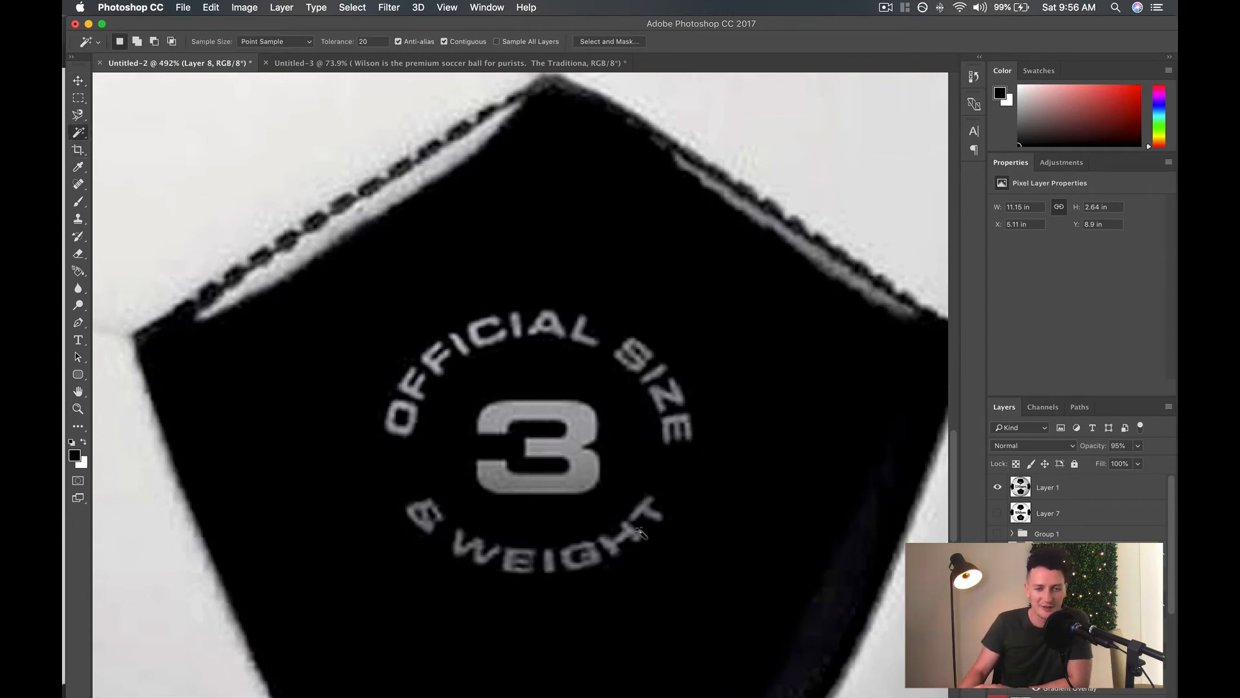
left_click(80, 135)
left_click(134, 144)
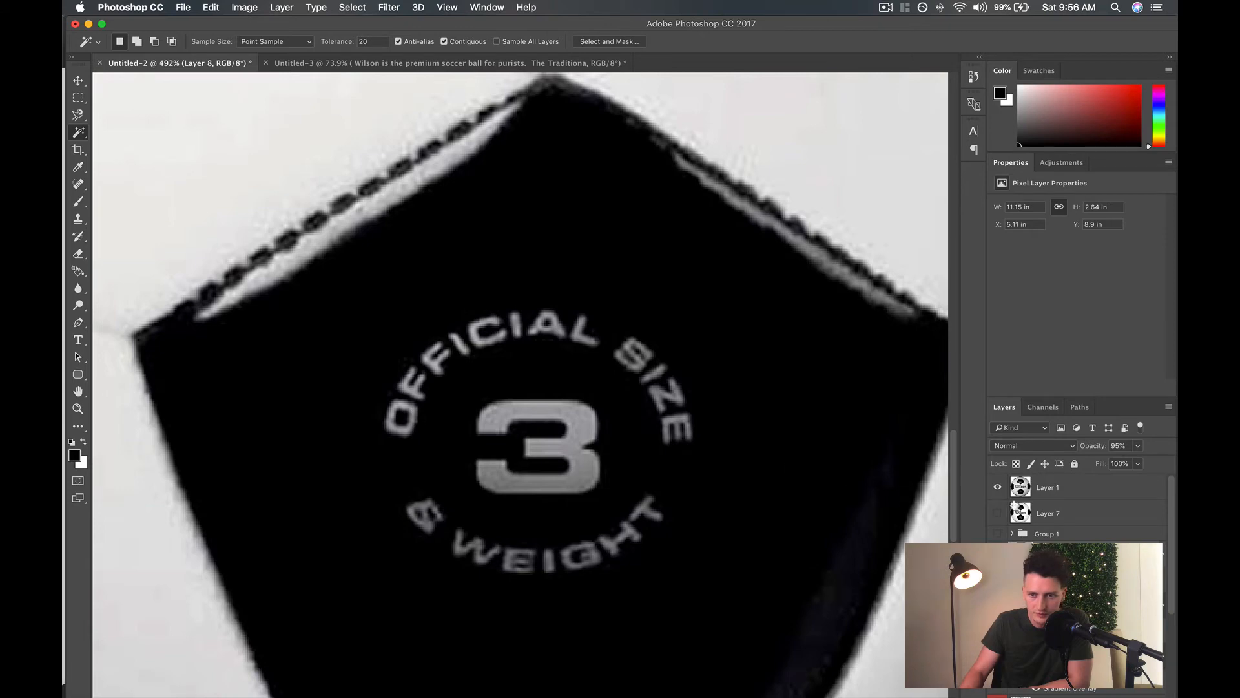
left_click(1073, 486)
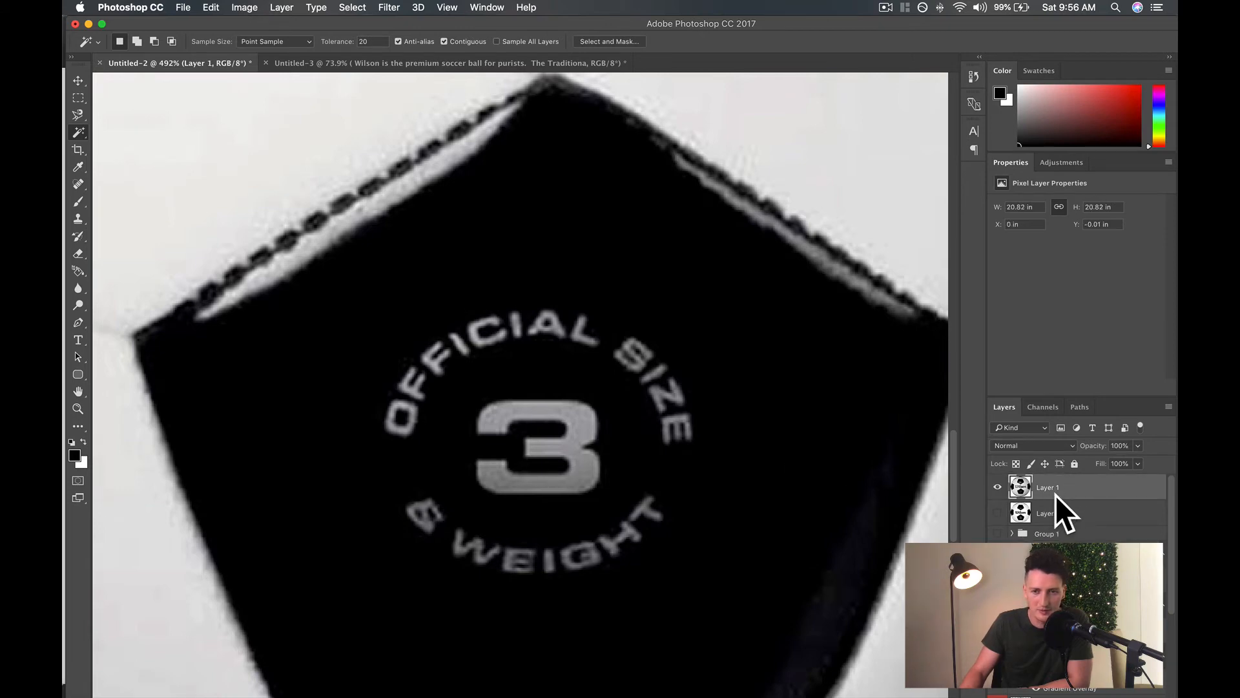
Set the Magic Wand tolerance to 50 and select the badge's "OFFICIAL SIZE" letters and the numeral 3.
right_click(78, 132)
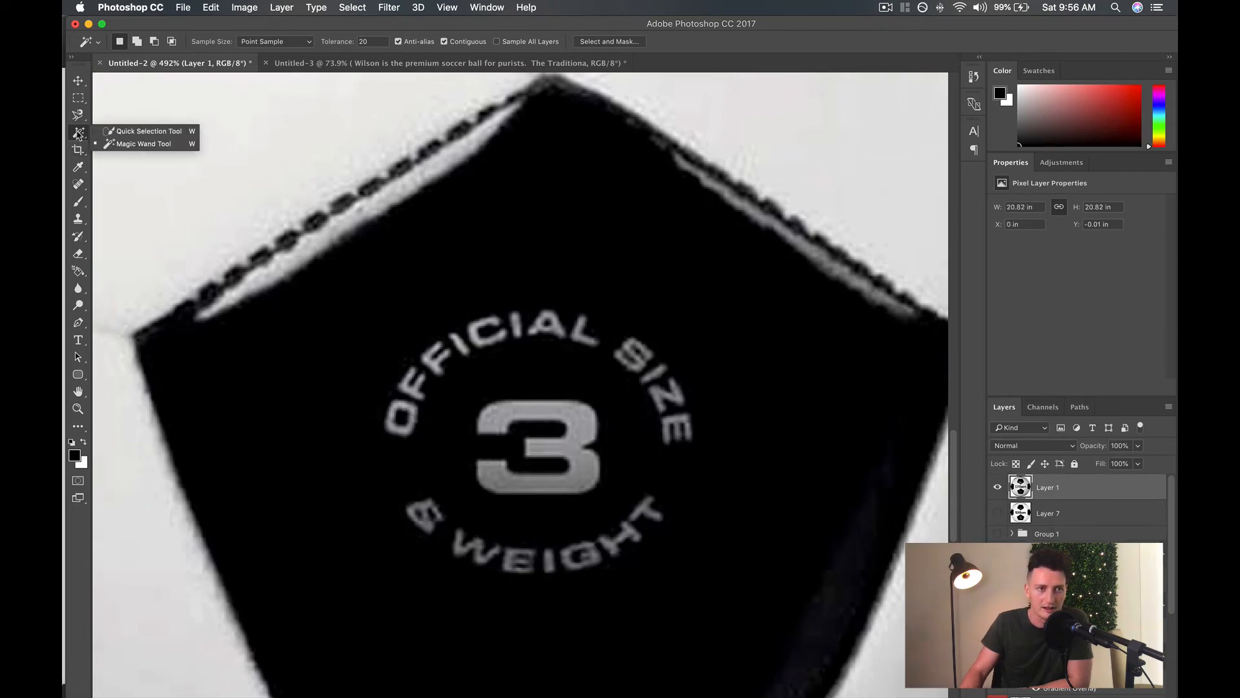
left_click(128, 144)
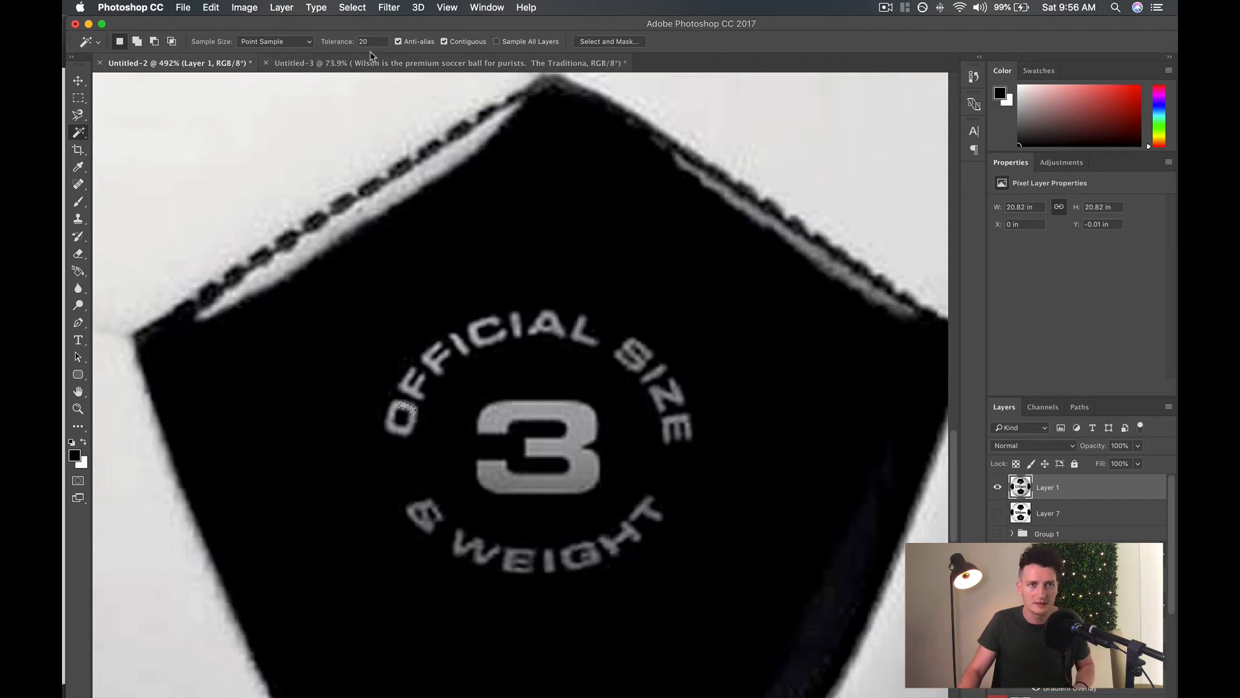
left_click_drag(377, 41, 244, 43)
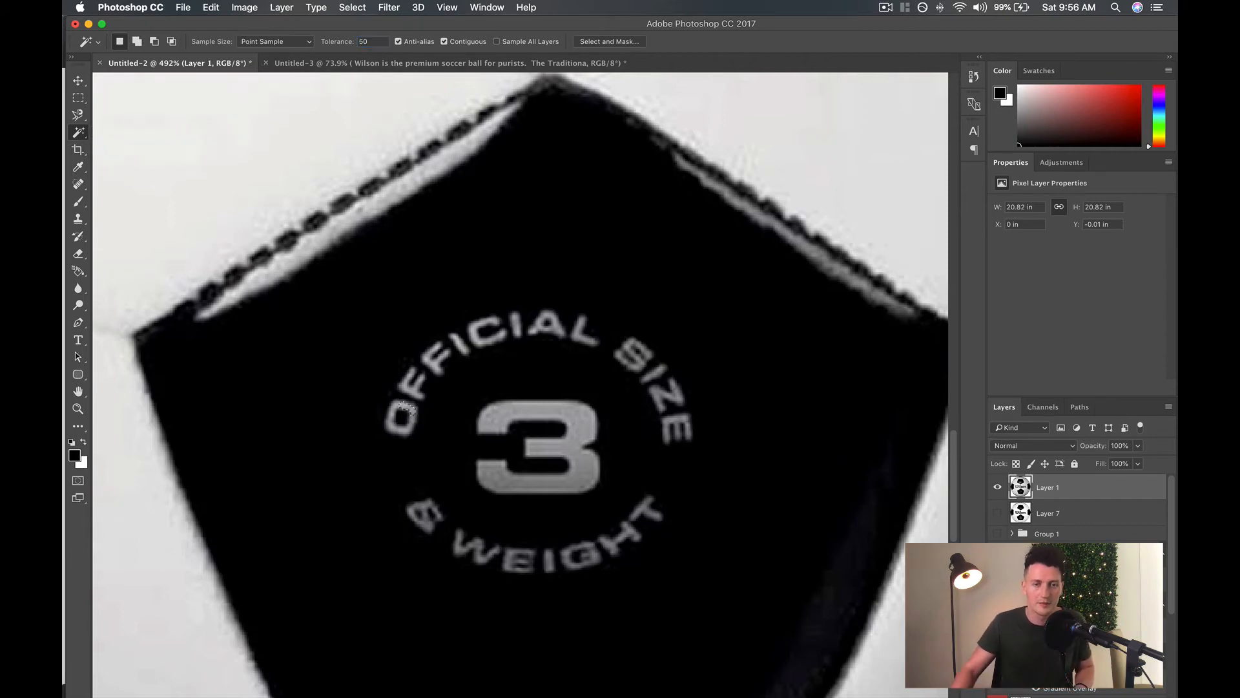
type("50")
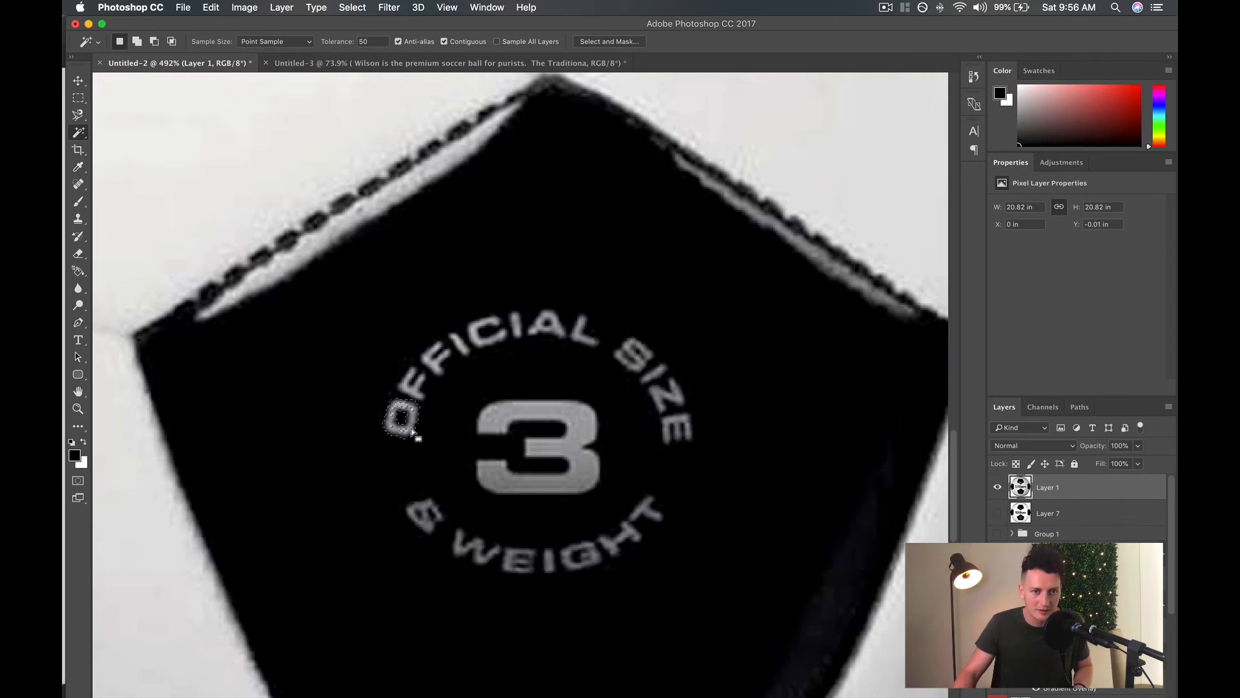
left_click(409, 389, "shift")
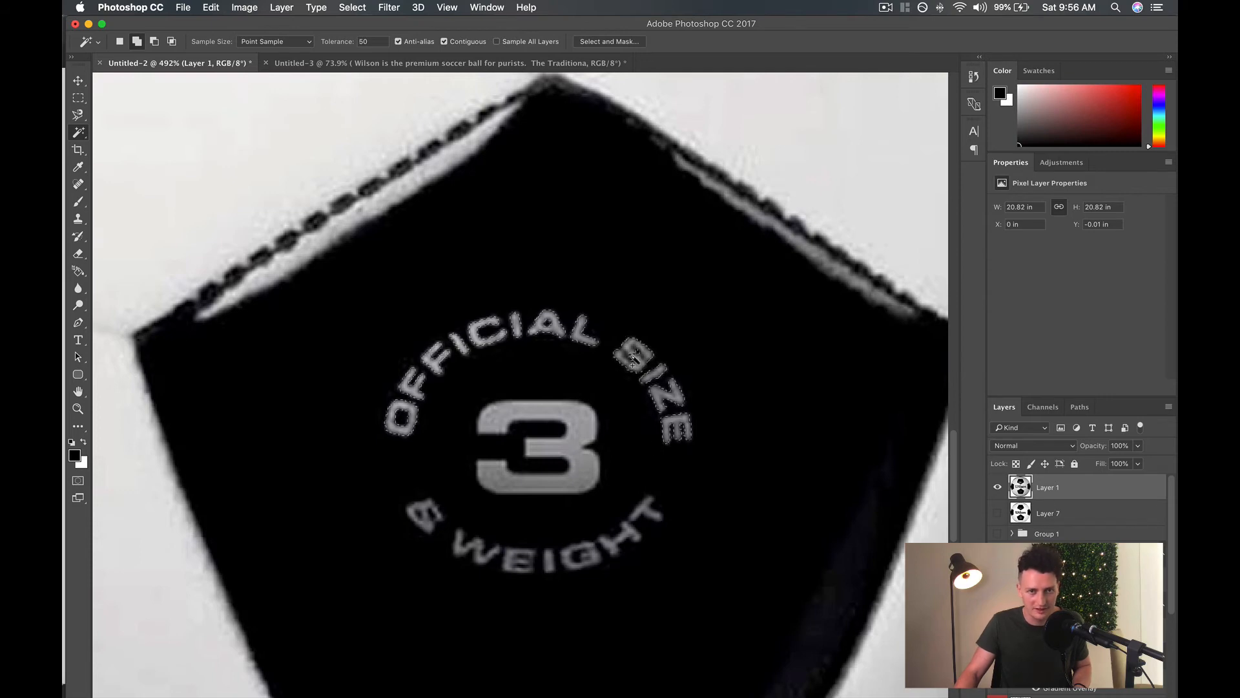
left_click(563, 415, "shift")
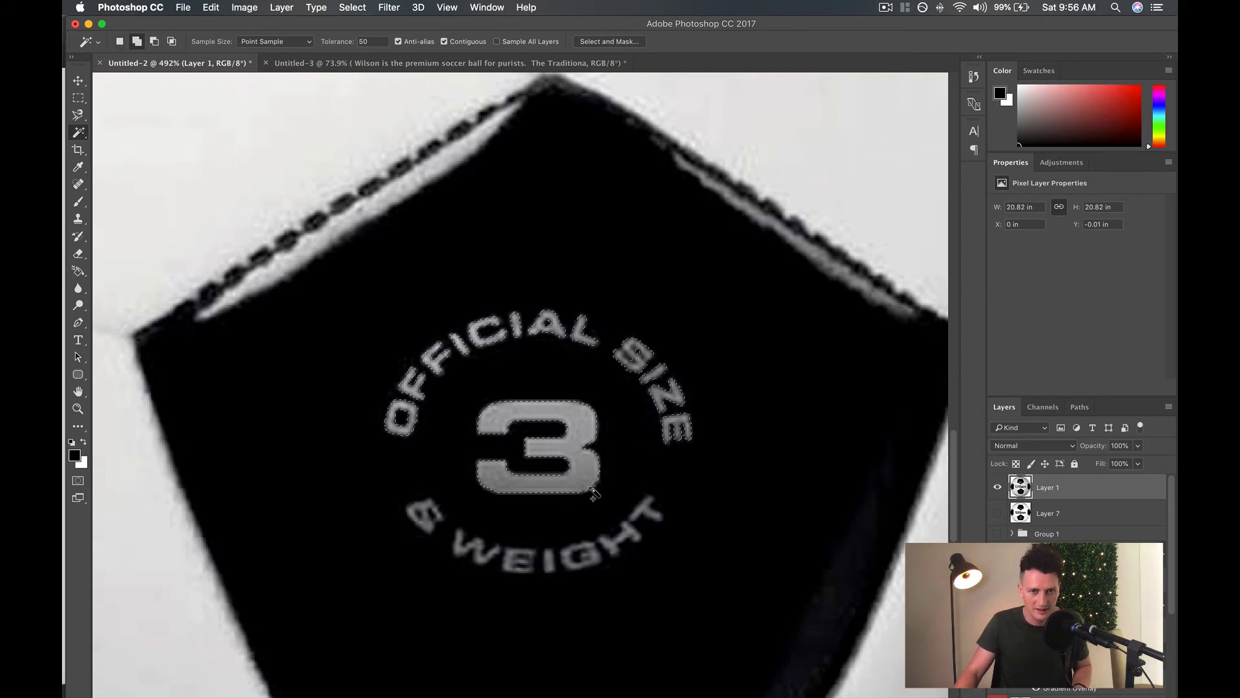
Add the ampersand and each letter of "WEIGHT" in the badge's lower arc to the selection.
left_click(427, 521, "shift")
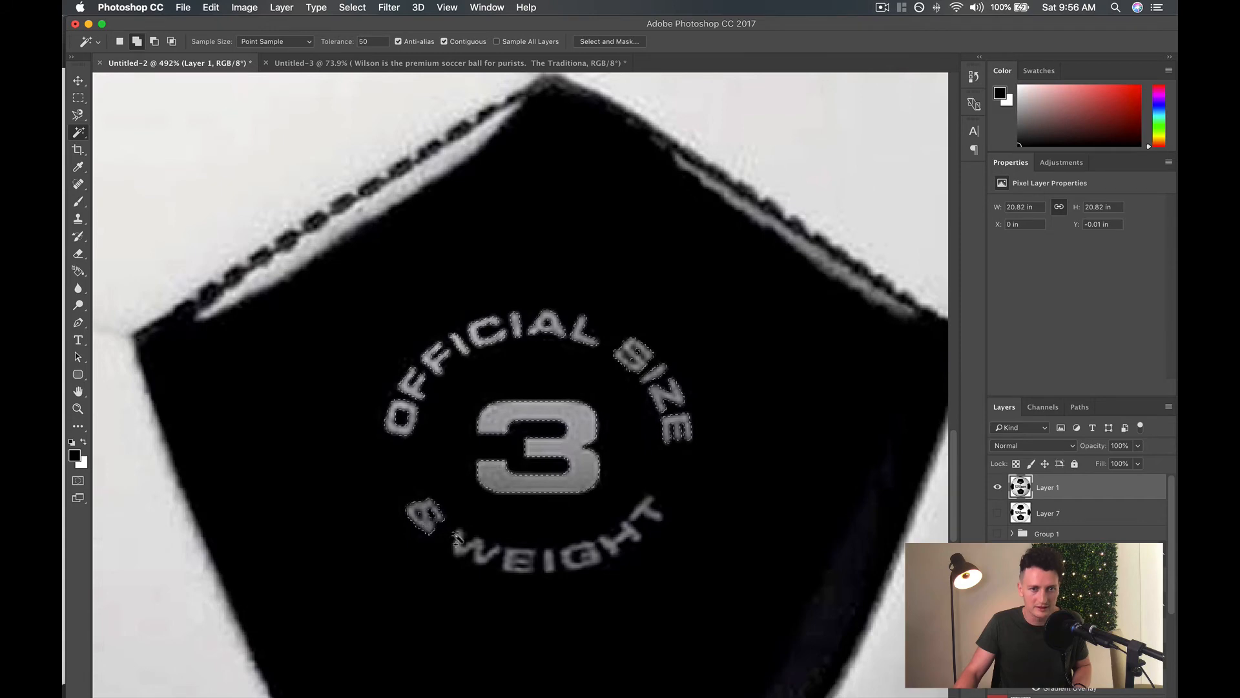
left_click(461, 553, "shift")
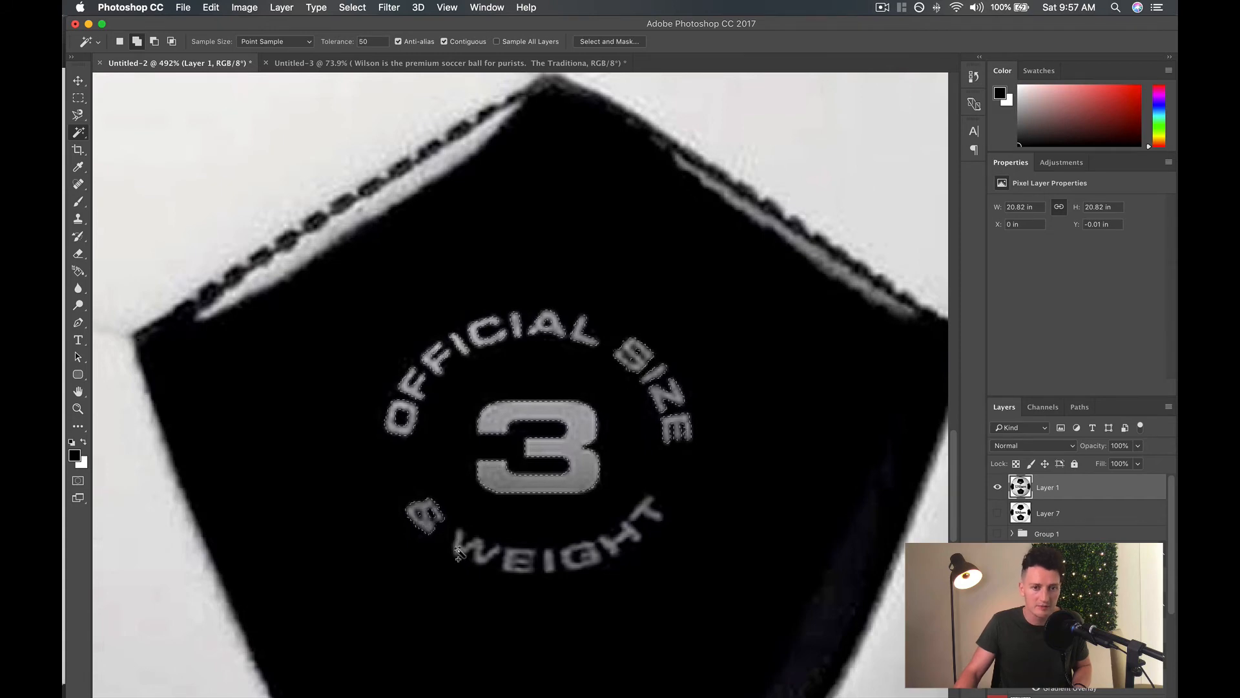
left_click(507, 564, "shift")
left_click(549, 563, "shift")
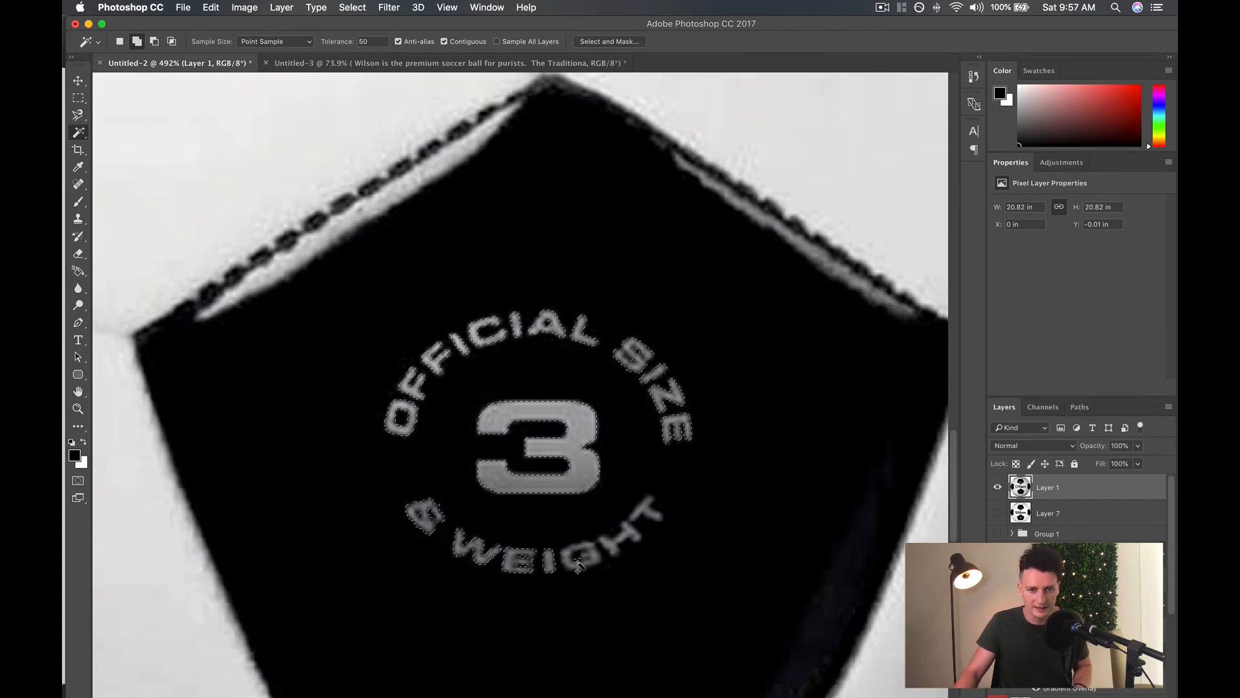
left_click(578, 560, "shift")
left_click(619, 543, "shift")
left_click(648, 517, "shift")
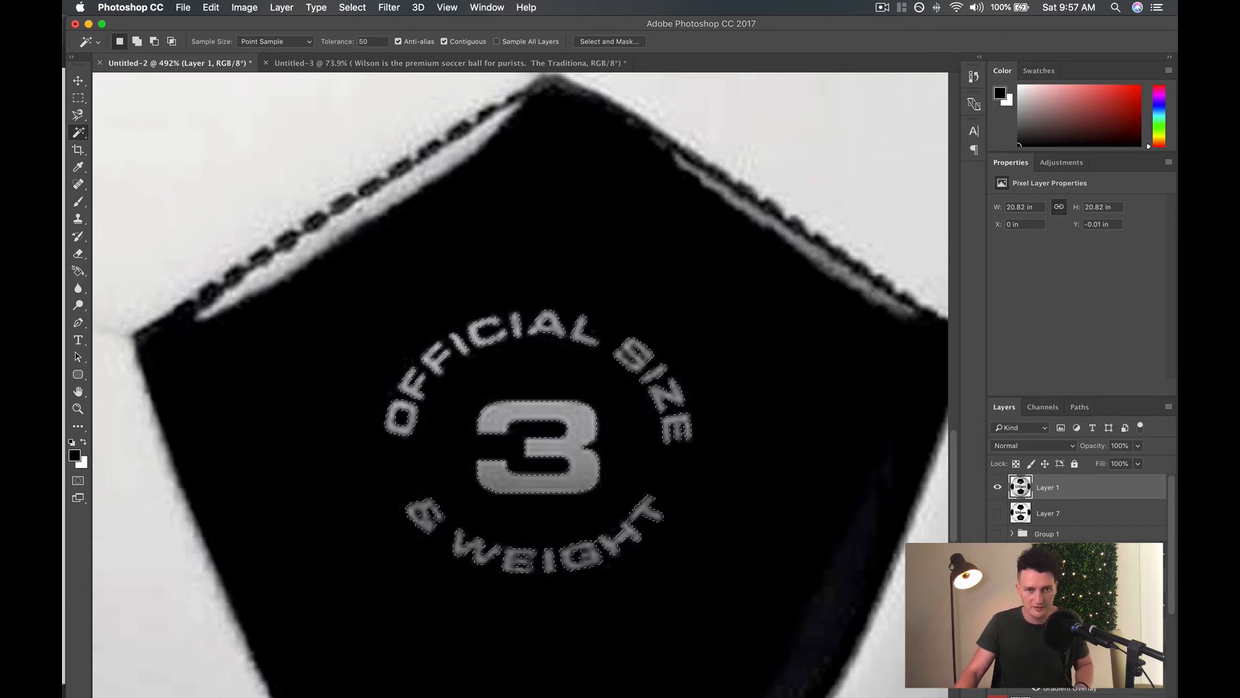
Copy the selected badge lettering to a new layer, hide Layer 1, and compare the copy with the mirrored badge underneath.
key("super+j")
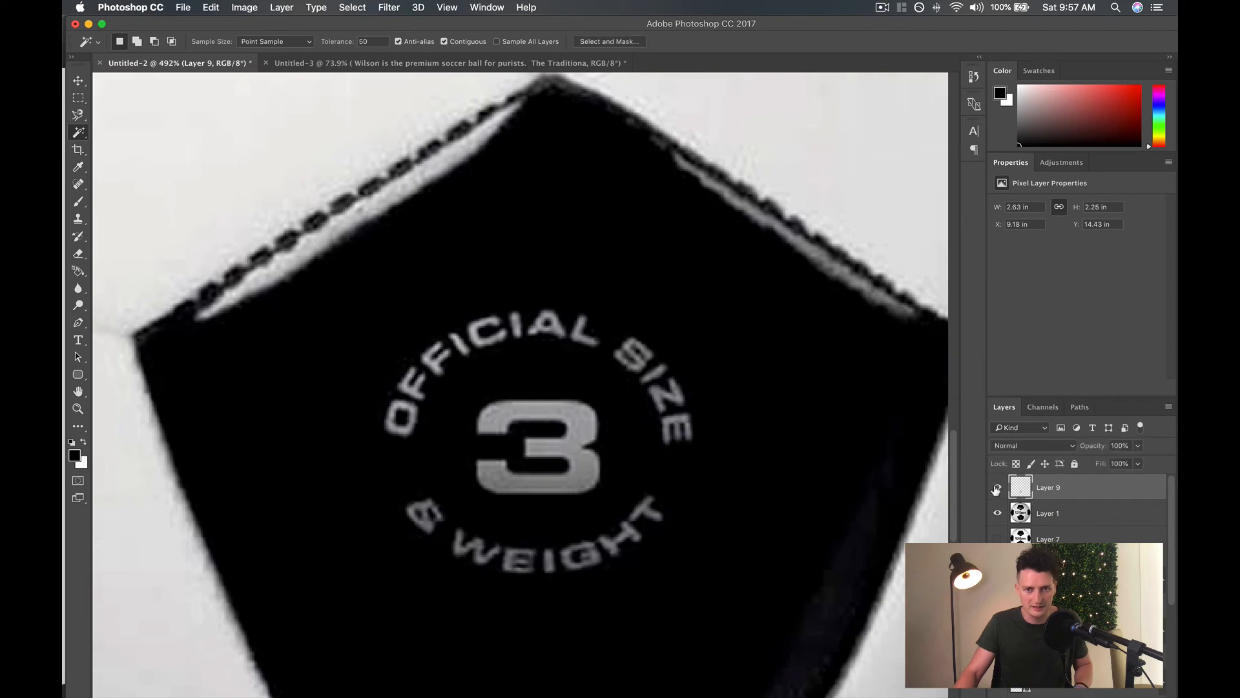
left_click(998, 512)
left_click(998, 489)
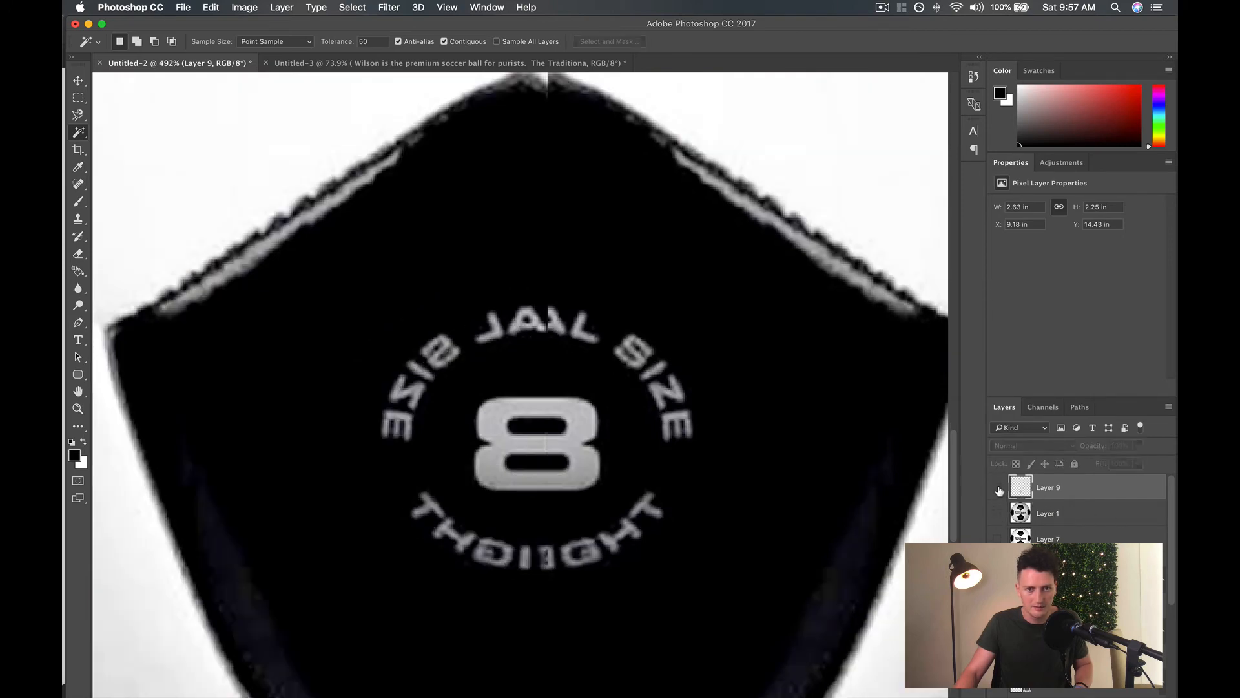
left_click(998, 489)
left_click(997, 489)
left_click(998, 488)
left_click(998, 489)
Move the copied badge lettering layer (Layer 9) down the layer stack and hide it to expose the mirrored badge.
left_click(998, 489)
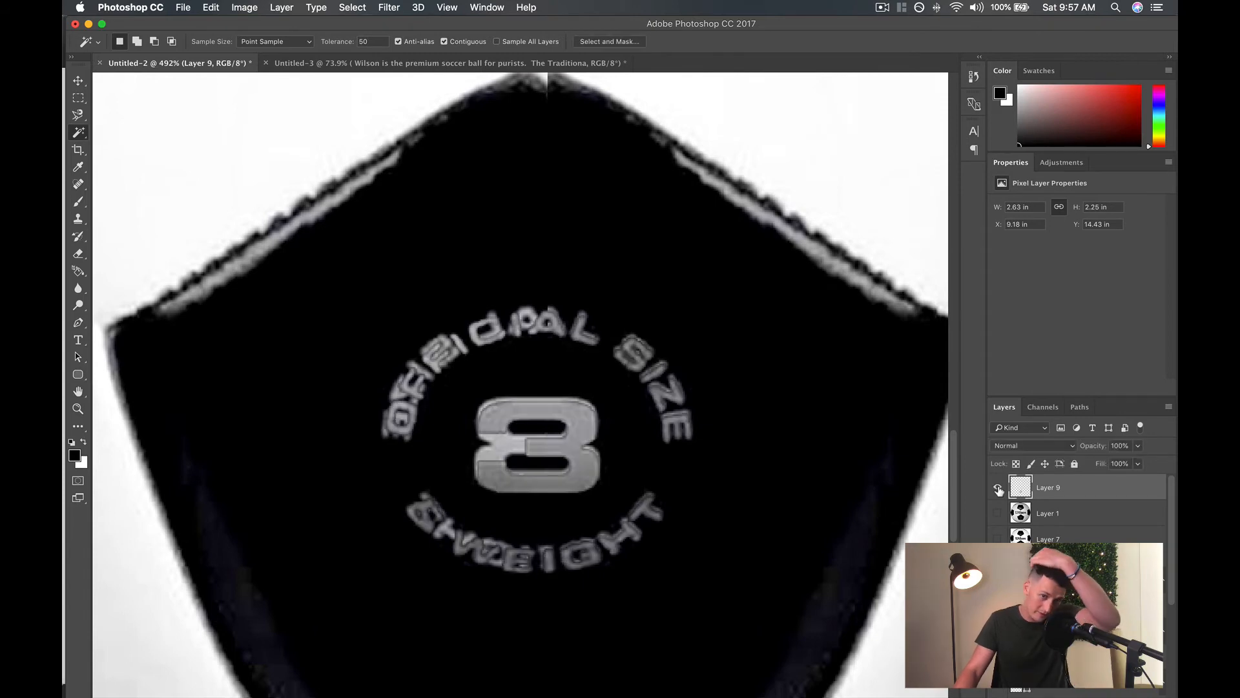
left_click(998, 489)
left_click(998, 489)
left_click(998, 489)
left_click(998, 489)
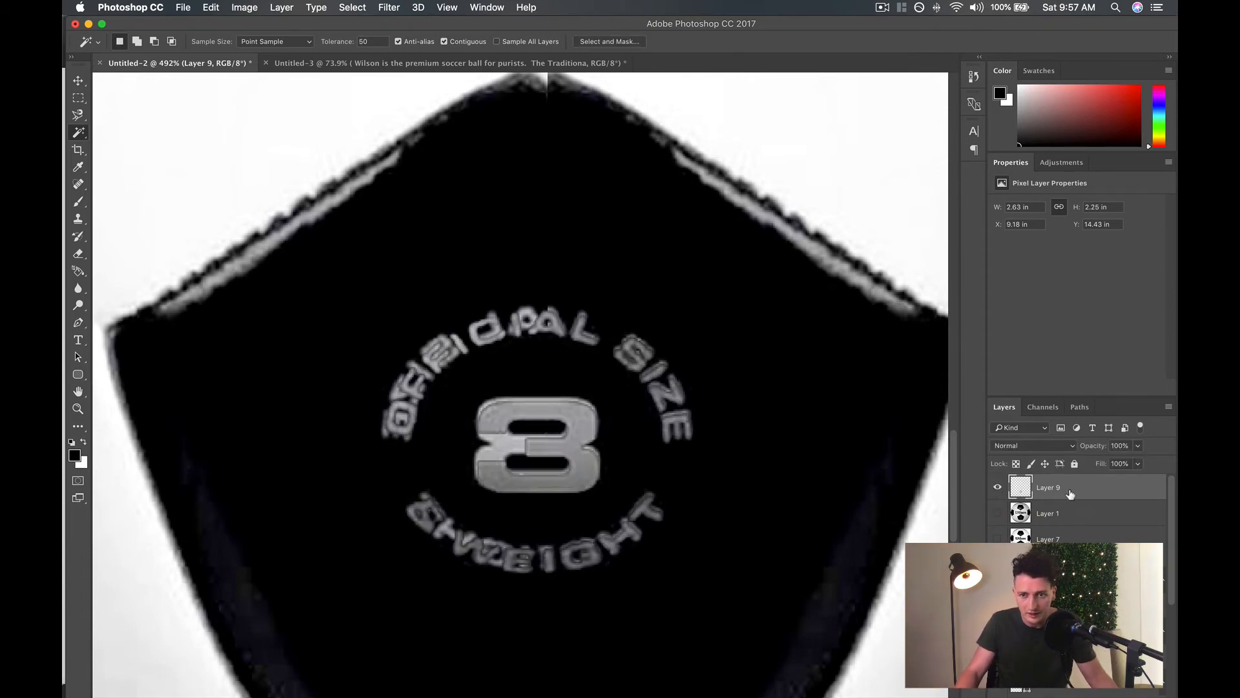
left_click_drag(1070, 494, 1071, 662)
scroll(1072, 582, "down", 5)
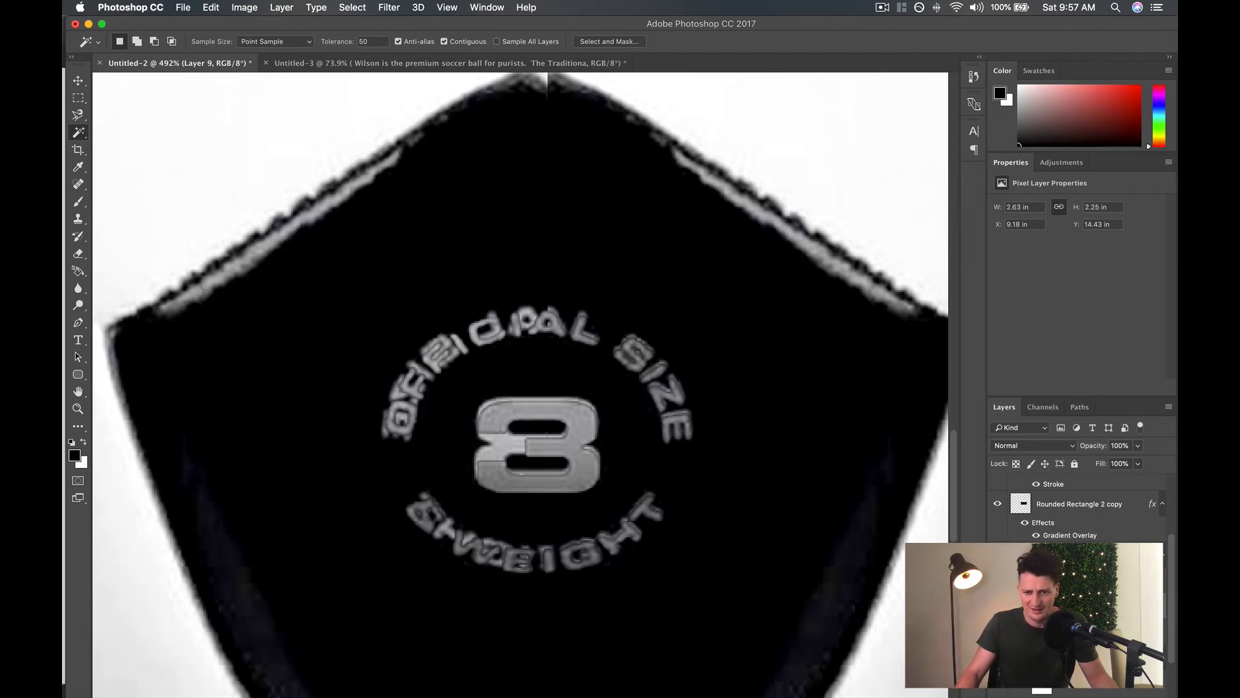
left_click(998, 605)
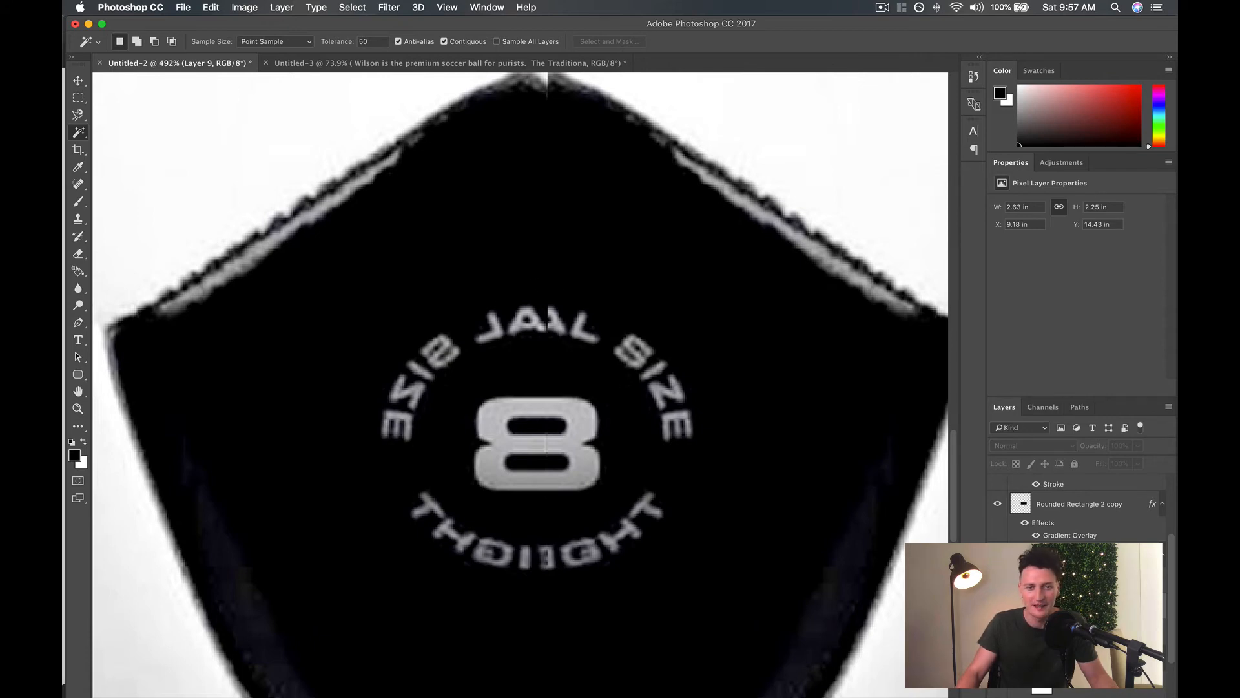
left_click(998, 605)
left_click(998, 605)
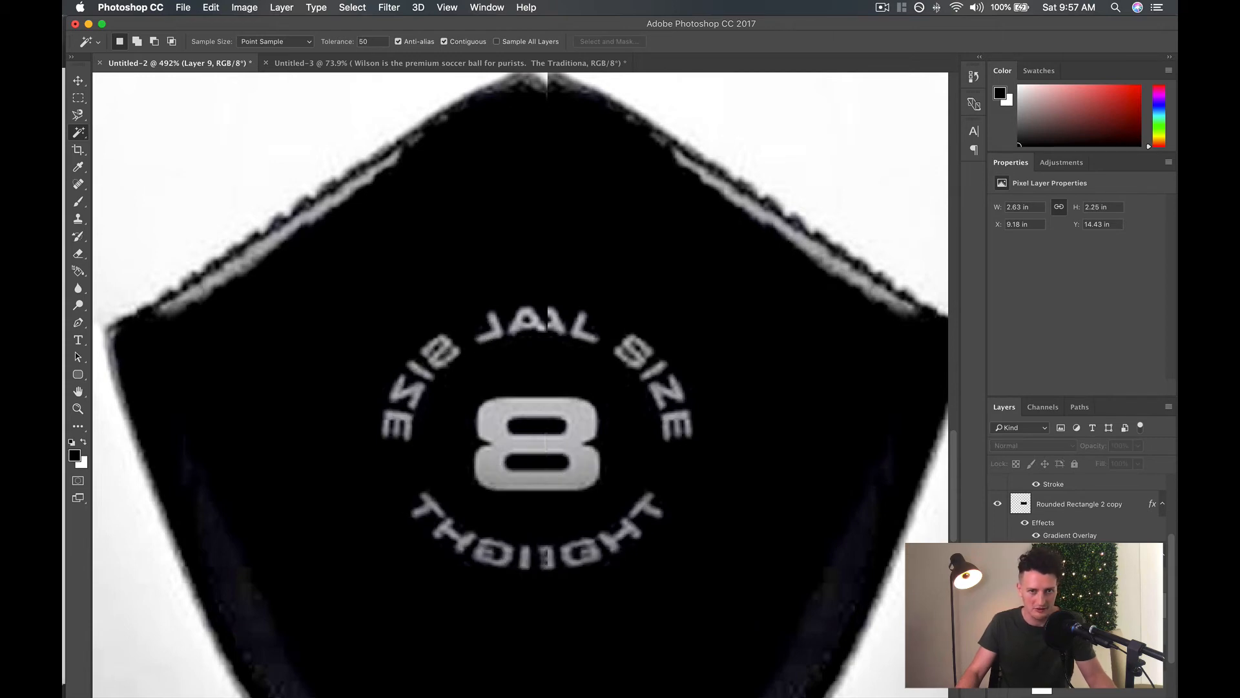
Cover the mirrored size badge with a black rounded rectangle about 202 by 177 px with 15 px corners.
left_click_drag(77, 376, 125, 388)
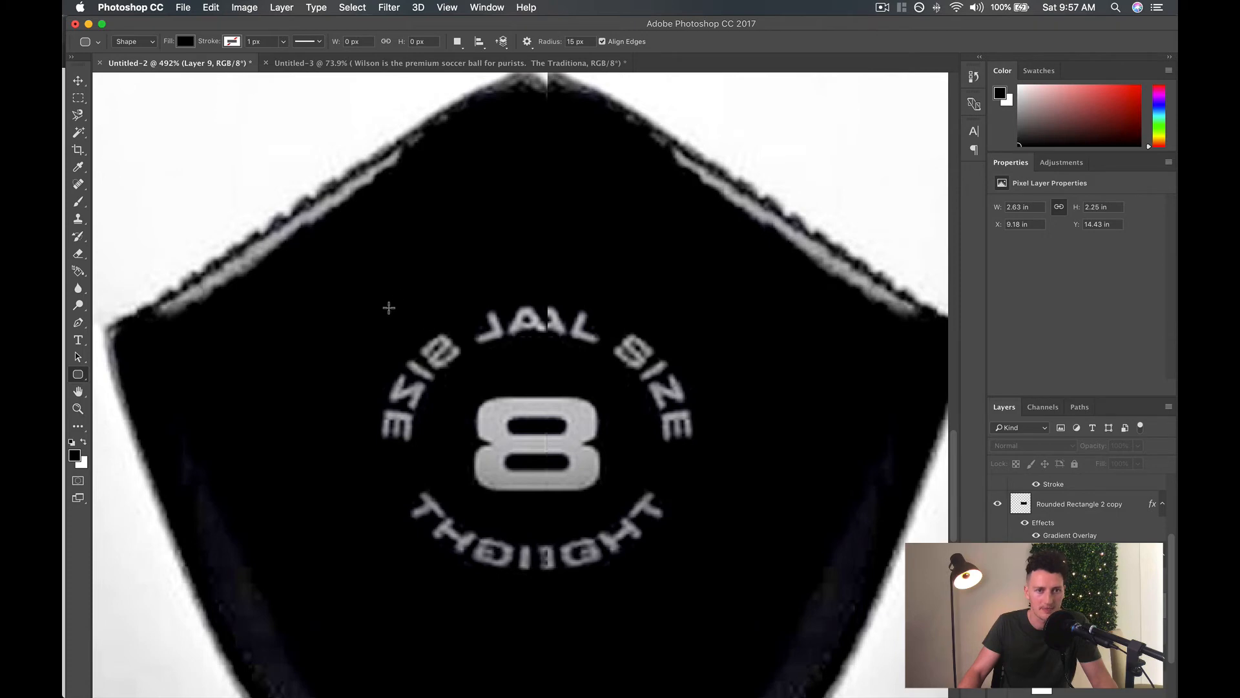
left_click_drag(389, 307, 707, 590)
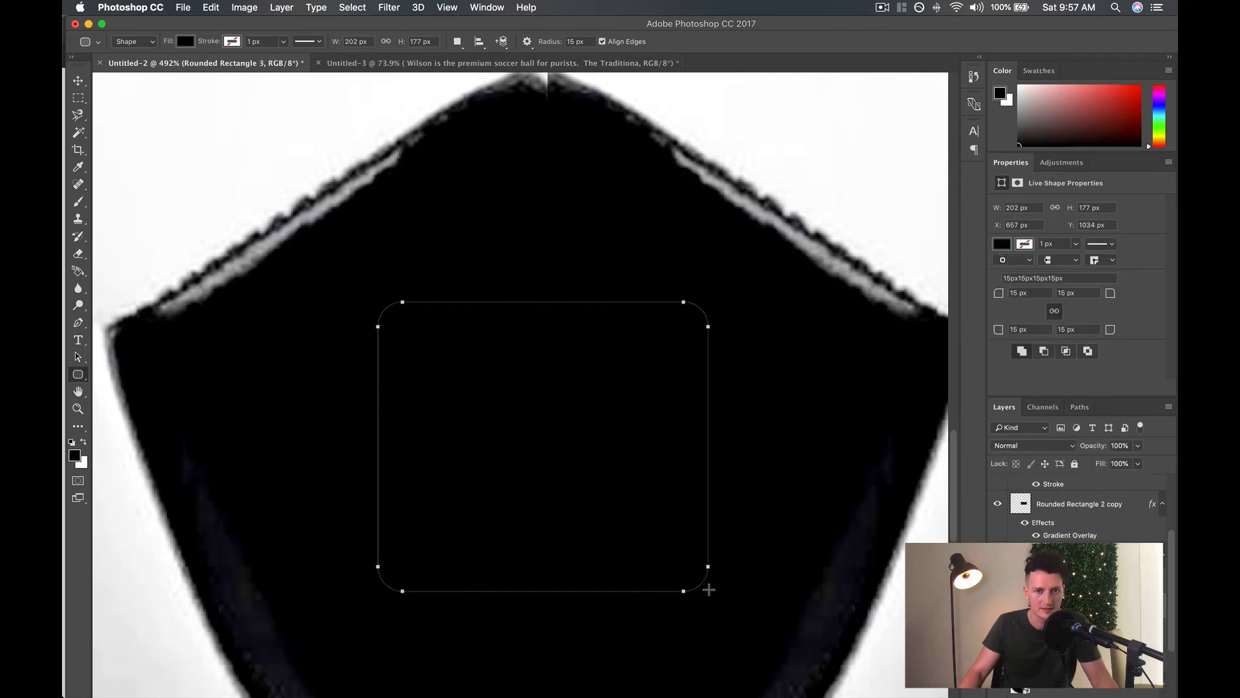
left_click_drag(79, 80, 78, 80)
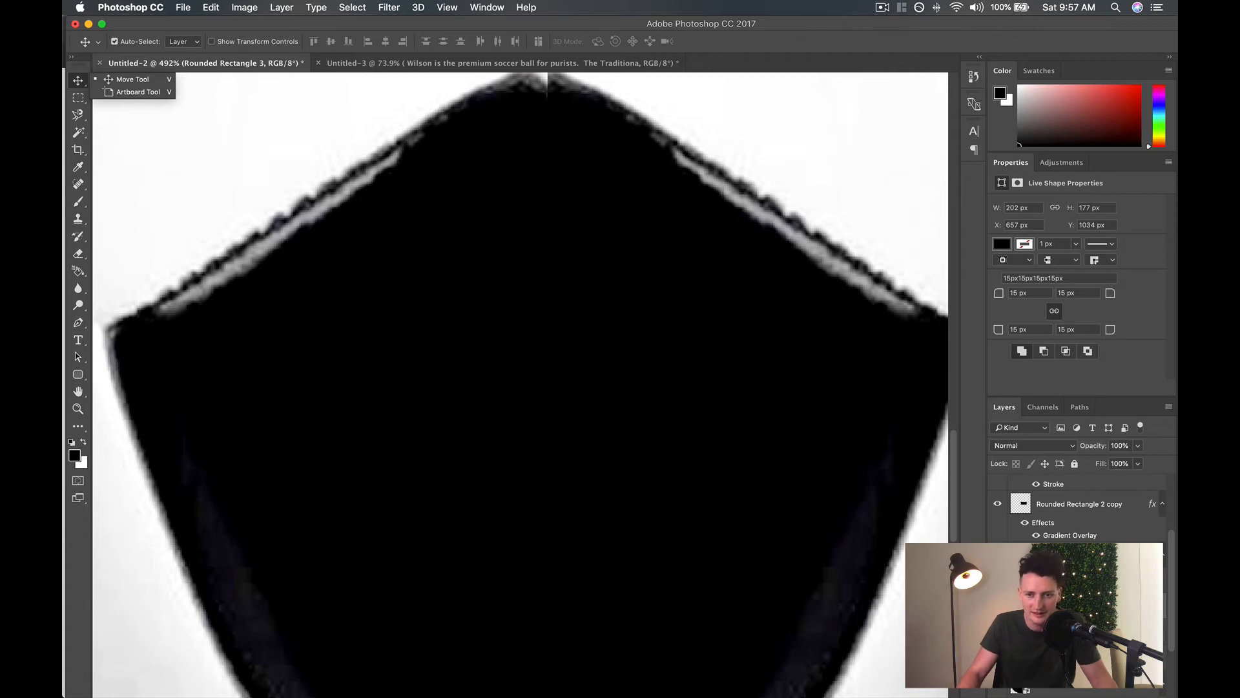
key("Escape")
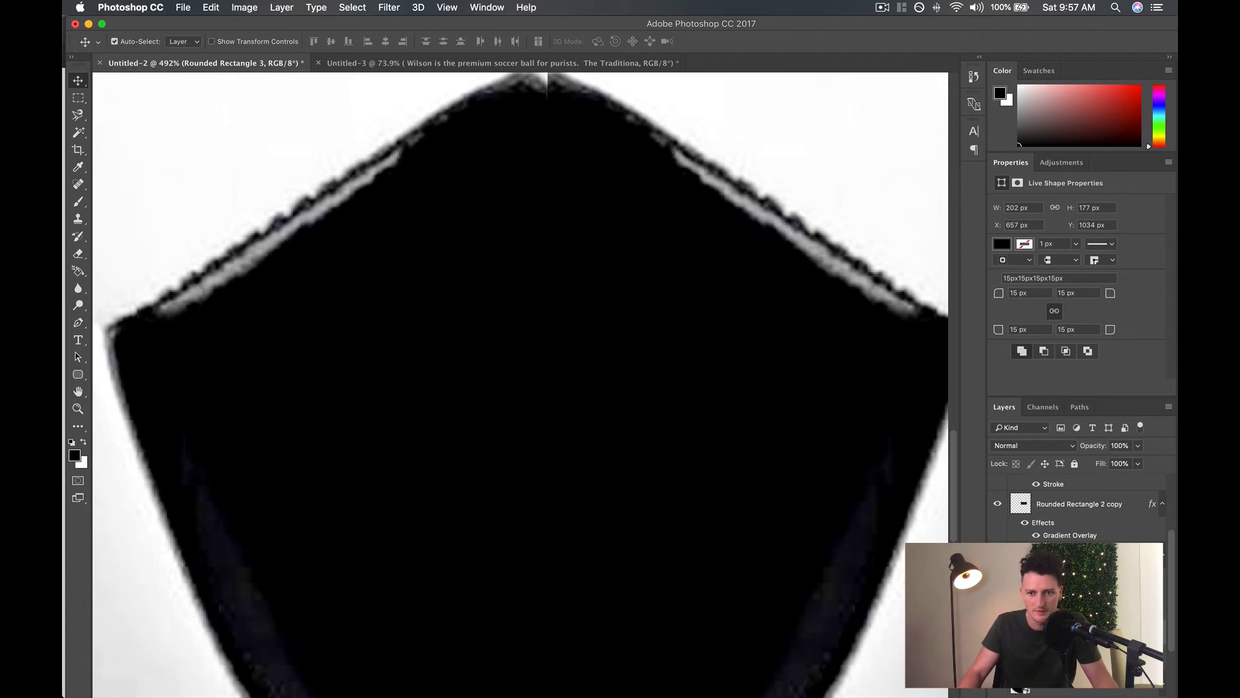
Show the copied badge lettering over the black rectangle and make its layer active.
left_click(997, 632)
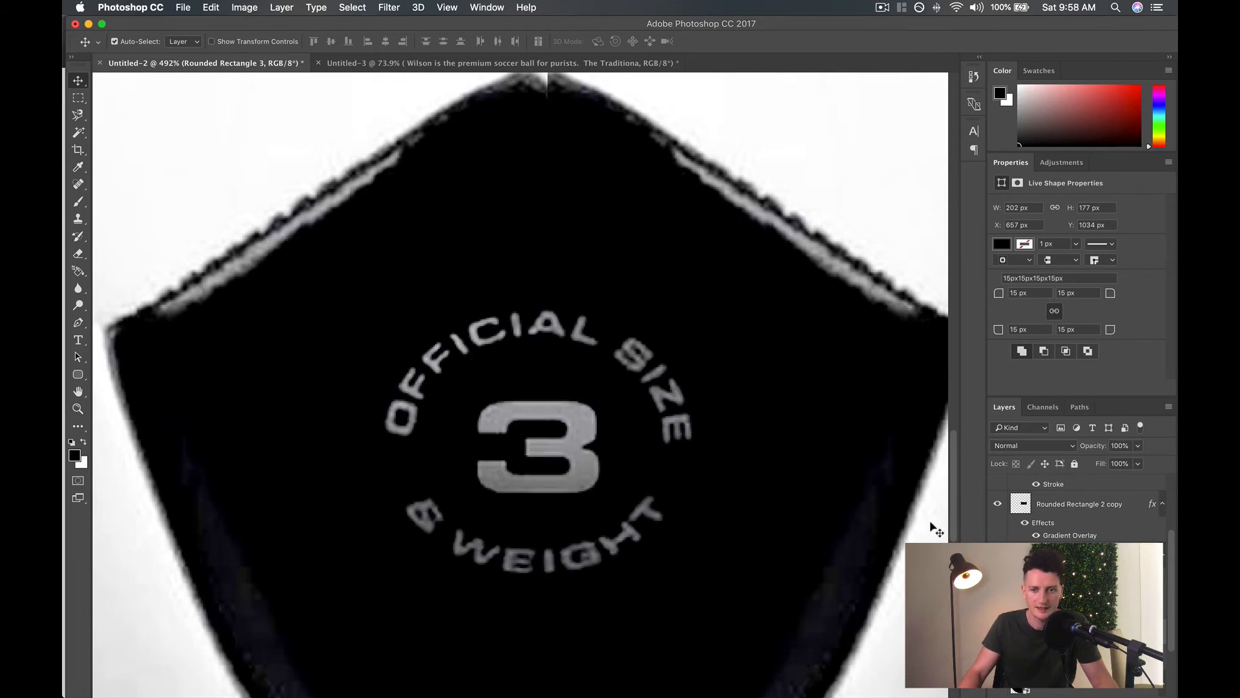
left_click(1059, 606)
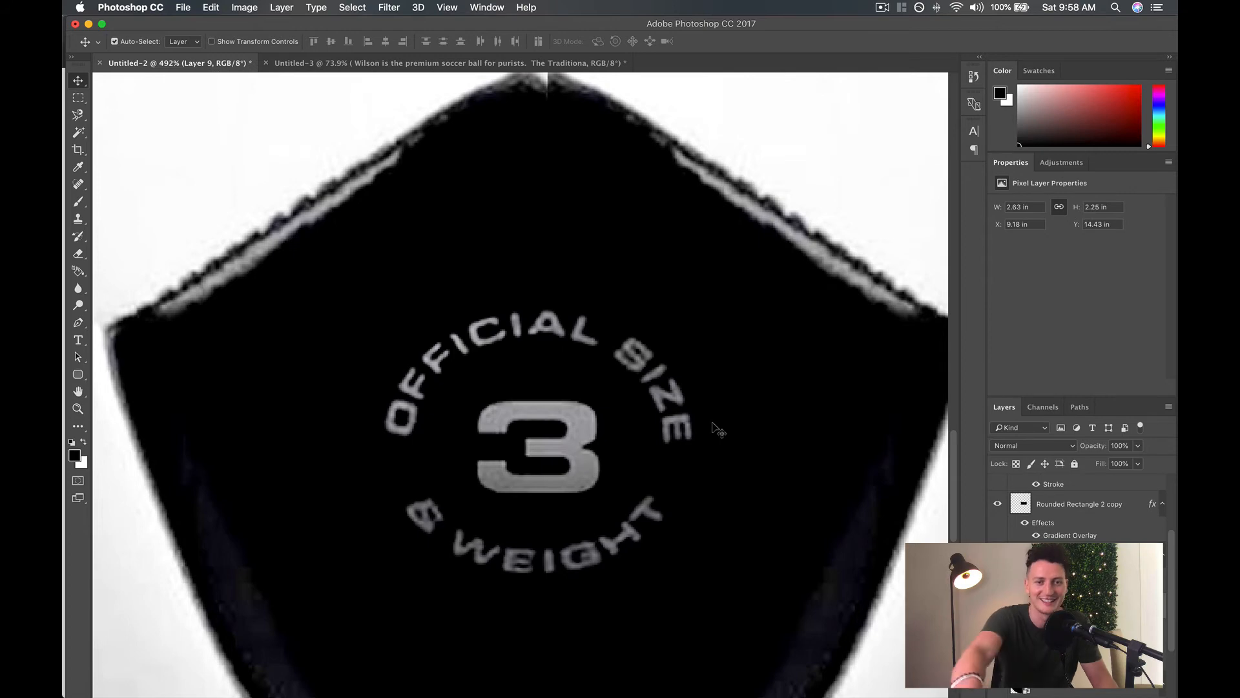
scroll(713, 427, "down", 6)
scroll(713, 426, "down", 4)
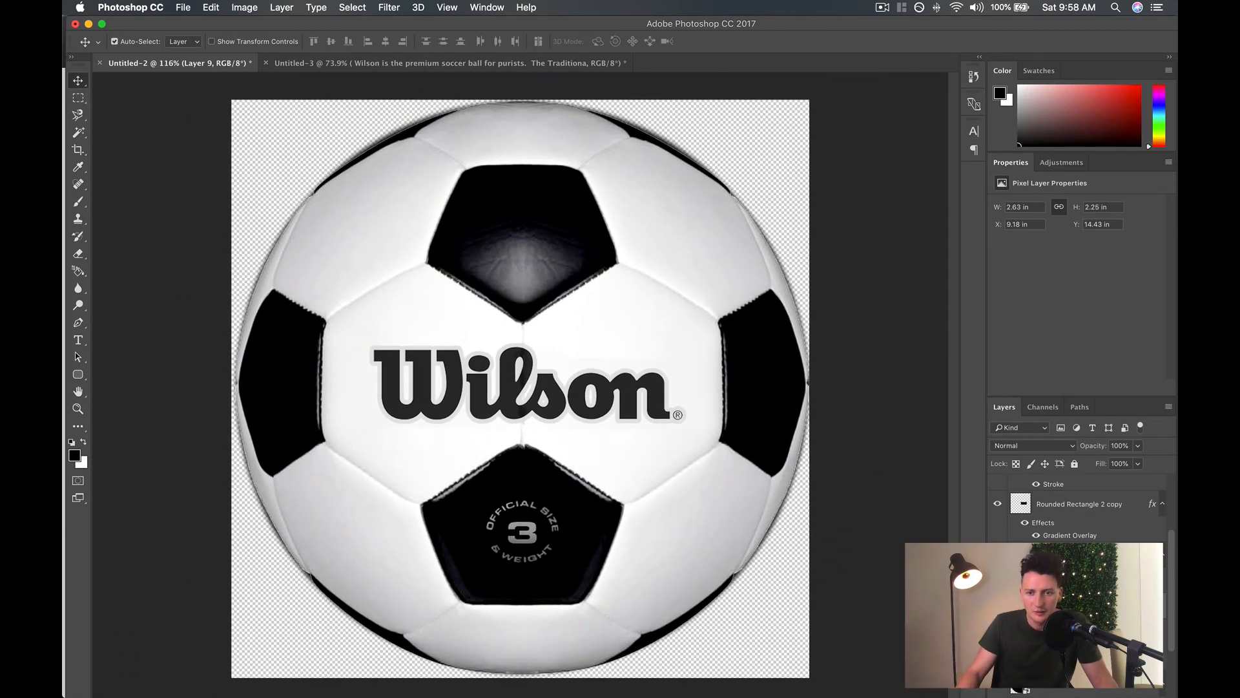
Add a Gradient Overlay layer style to the badge lettering layer.
double_click(1108, 605)
left_click_drag(618, 187, 914, 71)
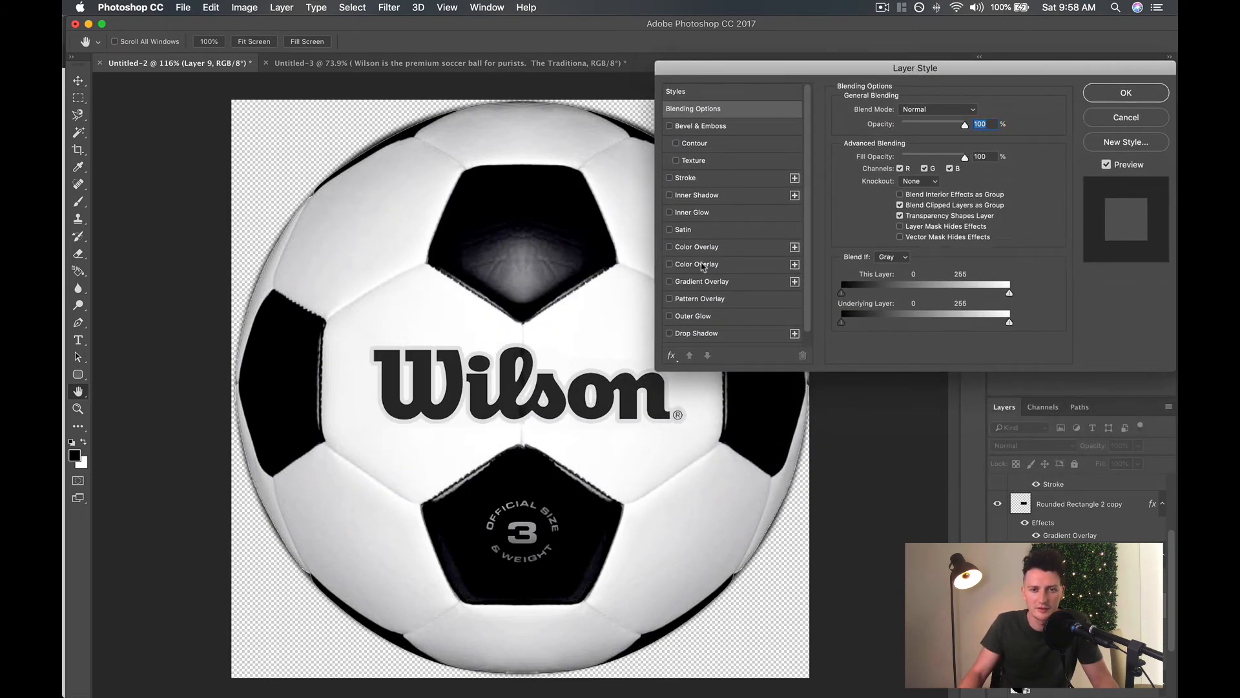
left_click(669, 283)
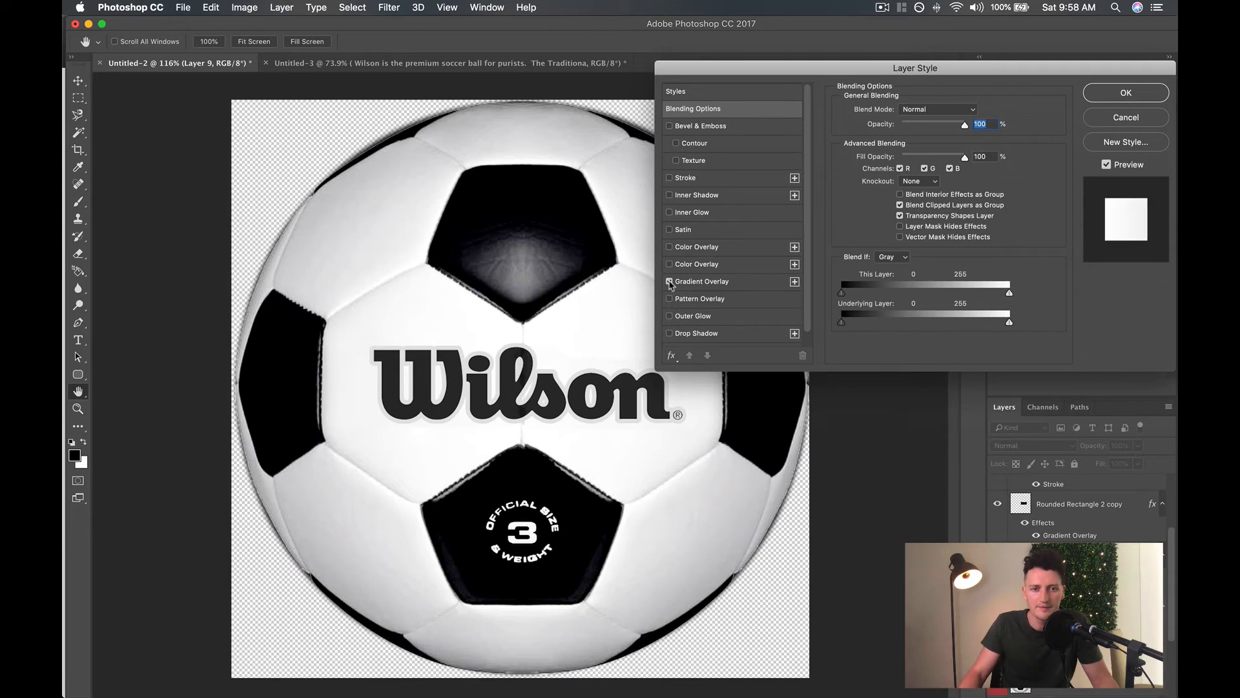
left_click(717, 284)
left_click(922, 144)
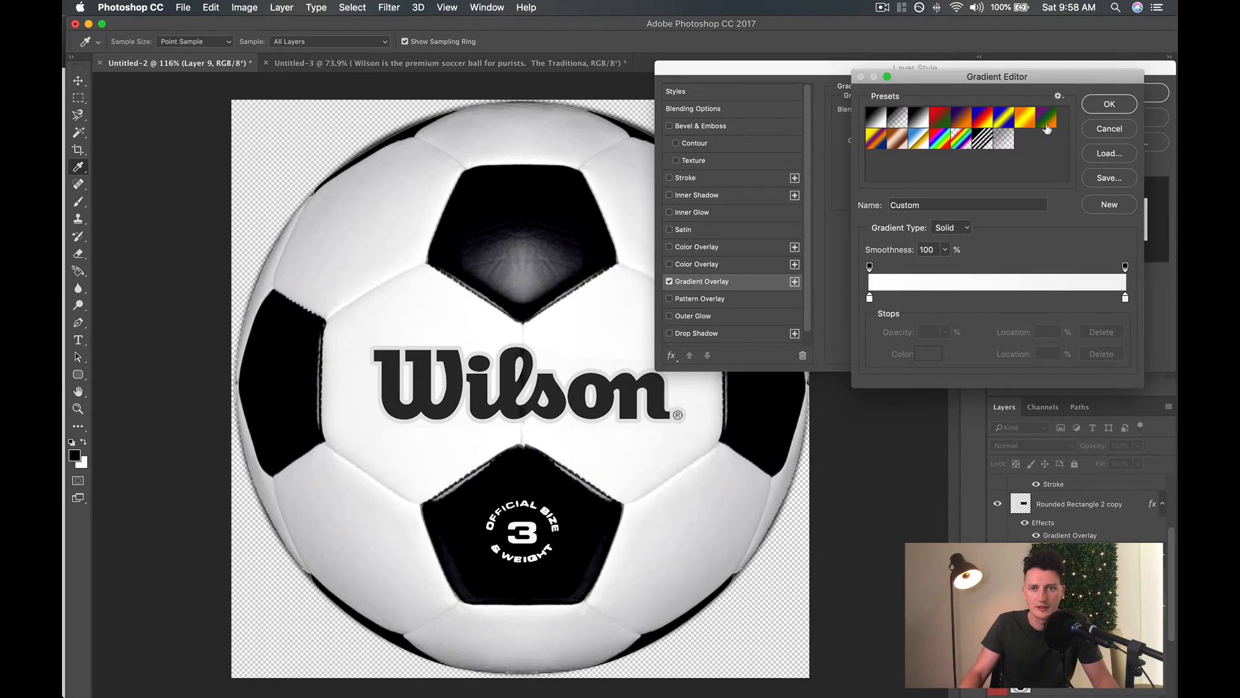
left_click(1109, 129)
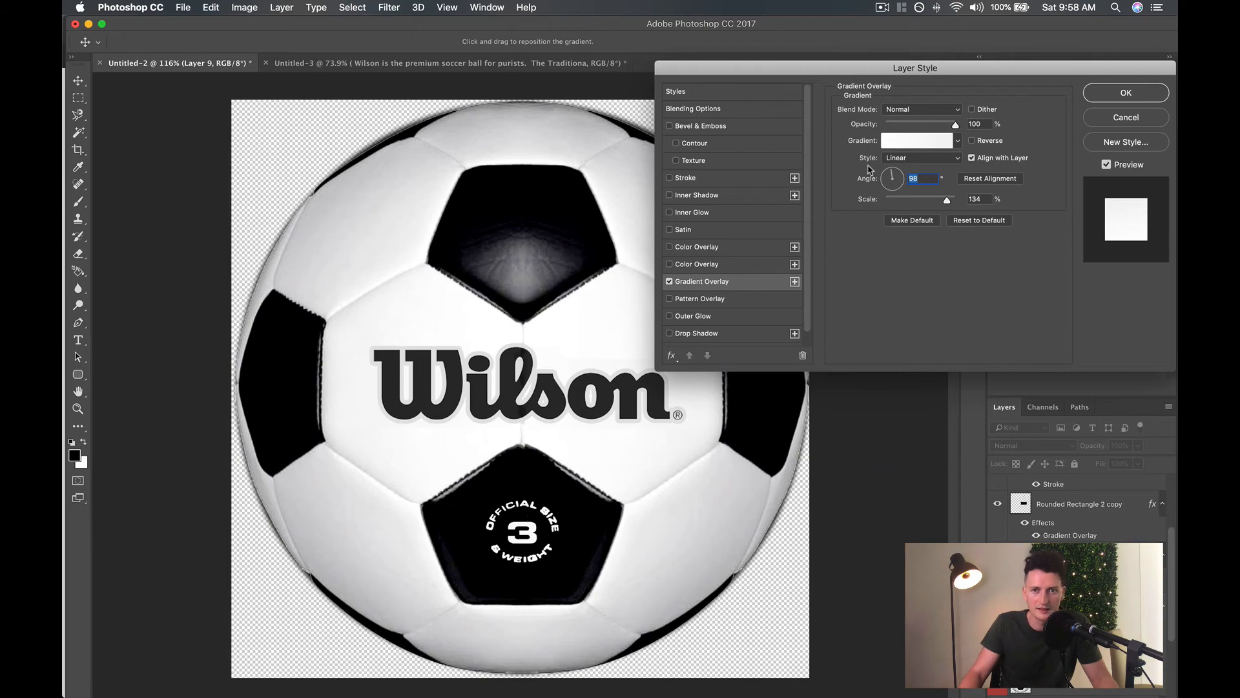
Set the first color stop of the lettering's gradient to dark grey 6c6c6c.
left_click(912, 144)
double_click(869, 301)
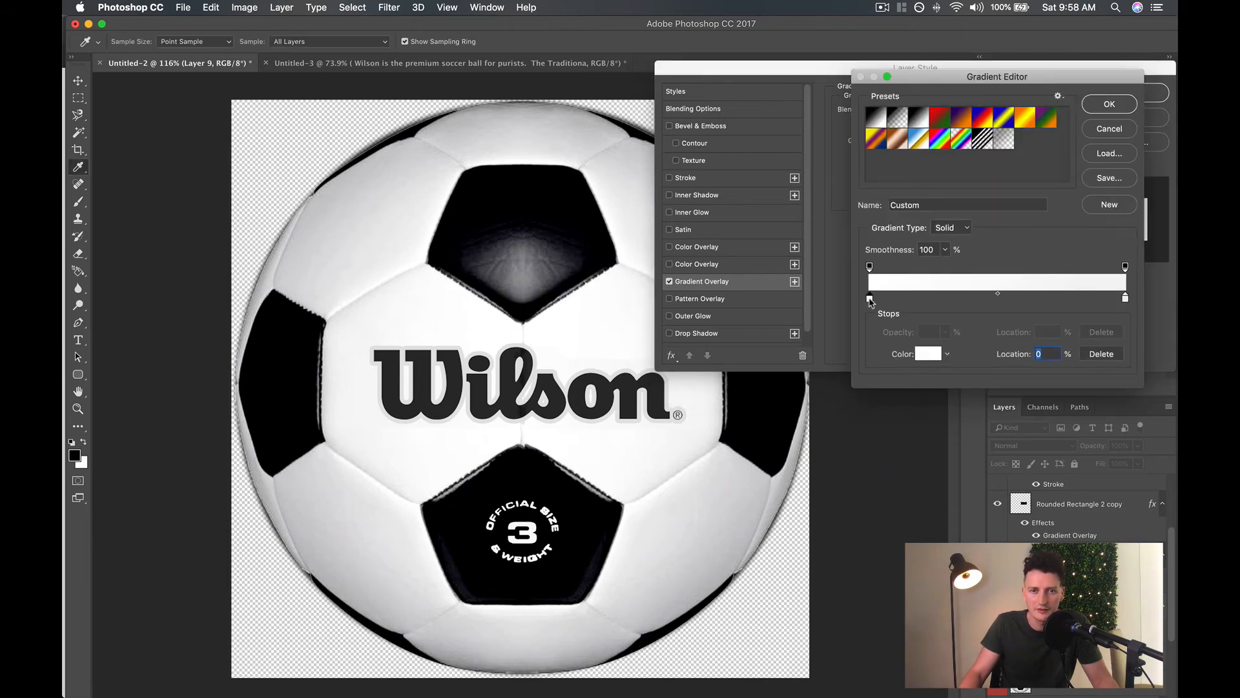
left_click_drag(790, 279, 1122, 118)
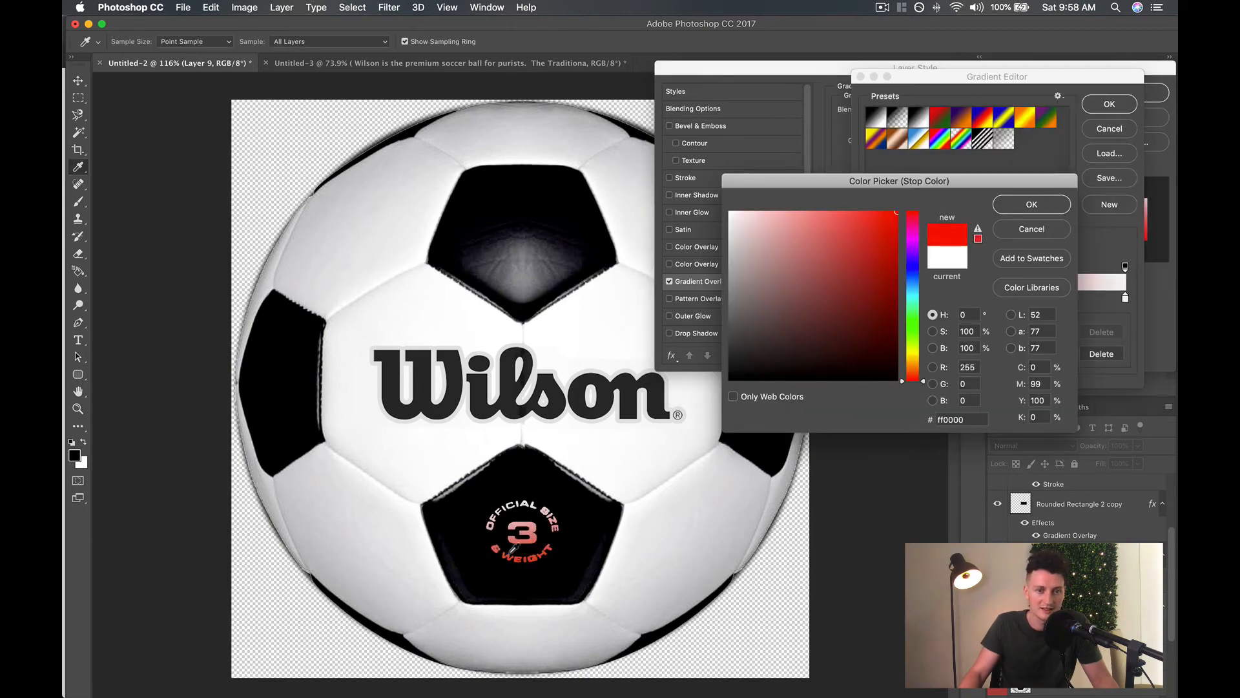
left_click_drag(799, 279, 699, 308)
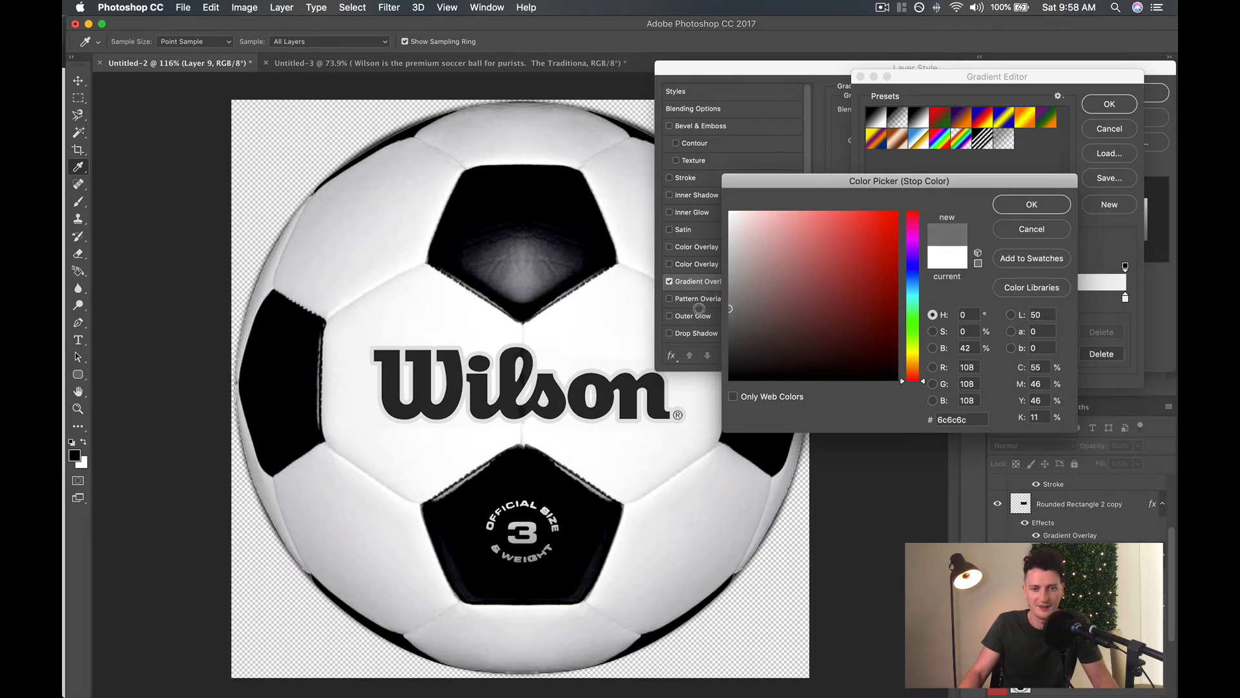
left_click(1027, 205)
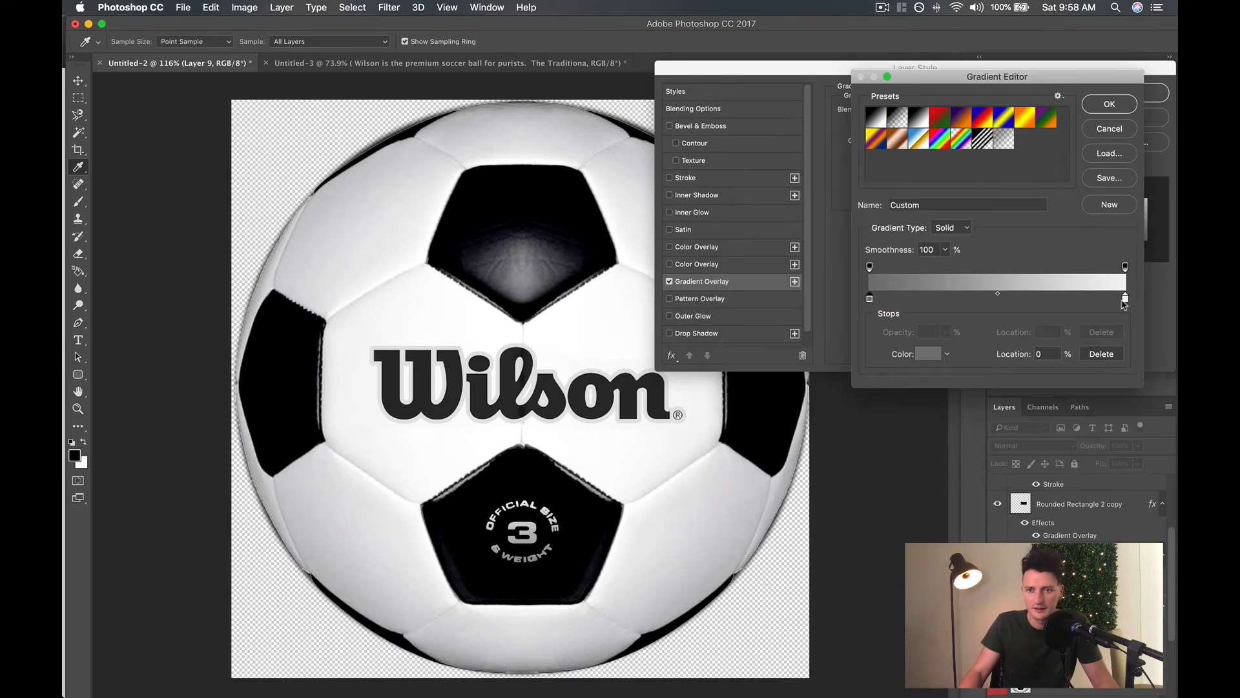
Set the gradient's end color stop to light grey c1c1c1 and apply the layer style to the badge lettering.
double_click(1125, 299)
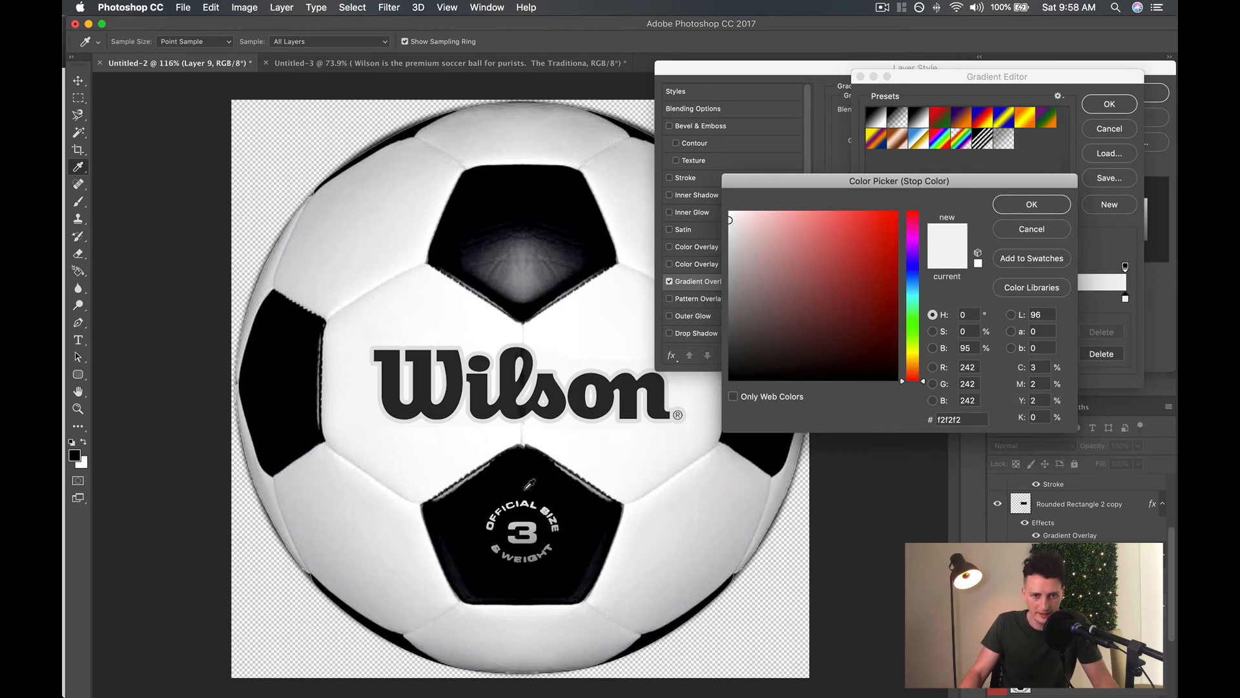
mouse_move(733, 244)
left_mouse_down()
mouse_move(706, 236)
mouse_move(713, 253)
left_mouse_up()
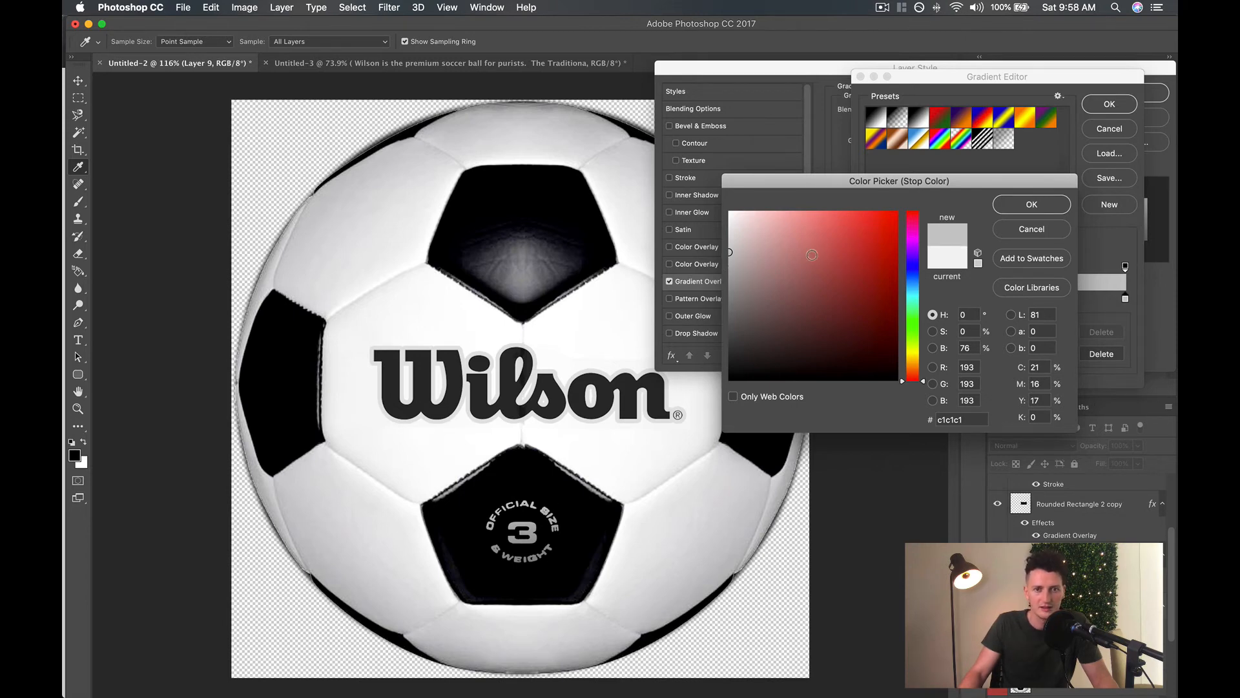
key("Return")
left_click(1109, 105)
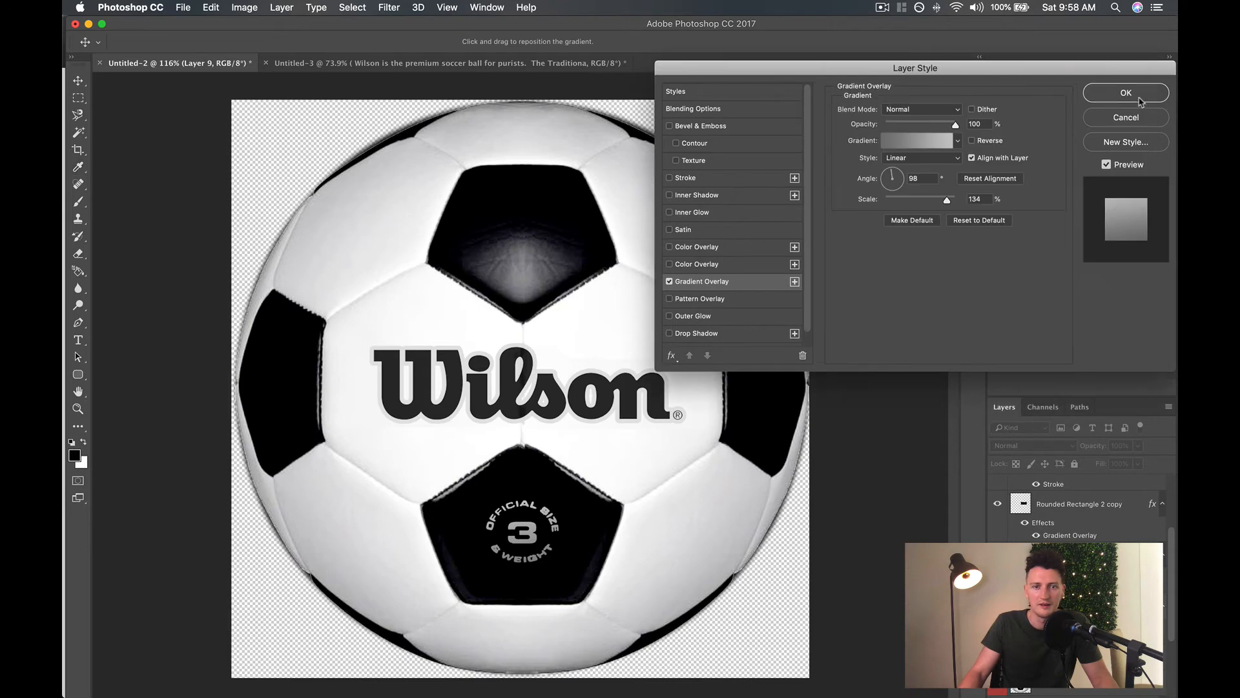
left_click(1139, 98)
key("super+t")
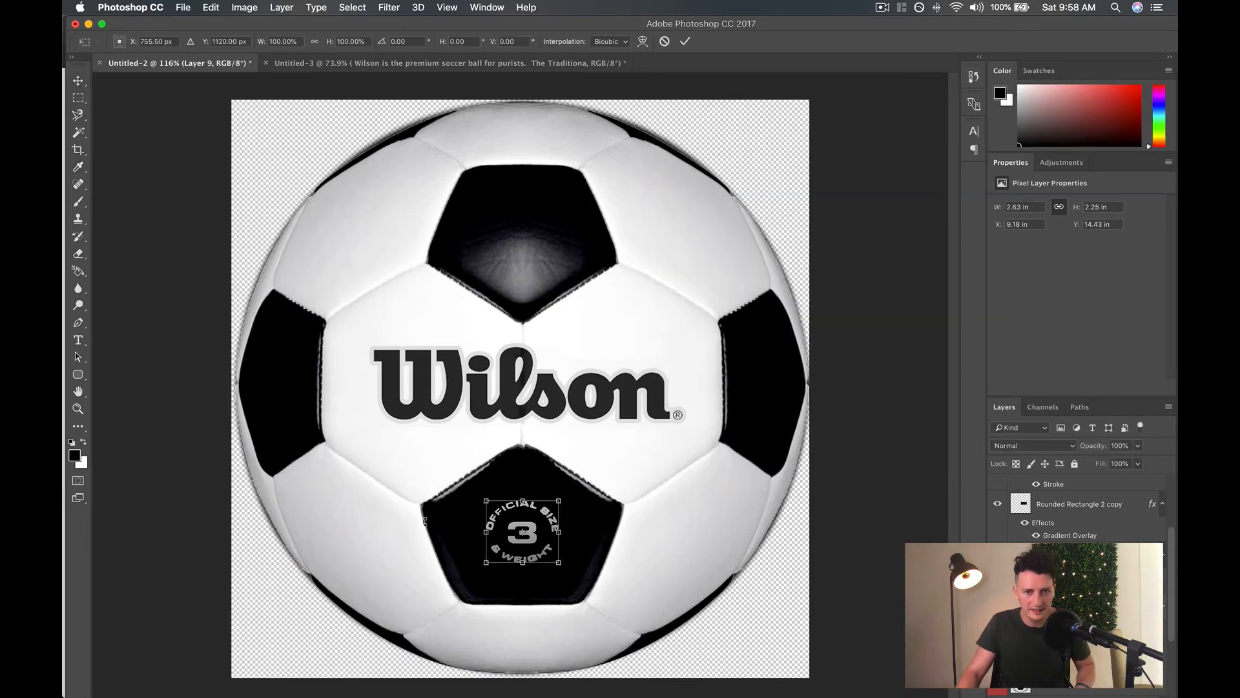
mouse_move(535, 537)
left_mouse_down()
mouse_move(554, 549)
mouse_move(535, 538)
left_mouse_up()
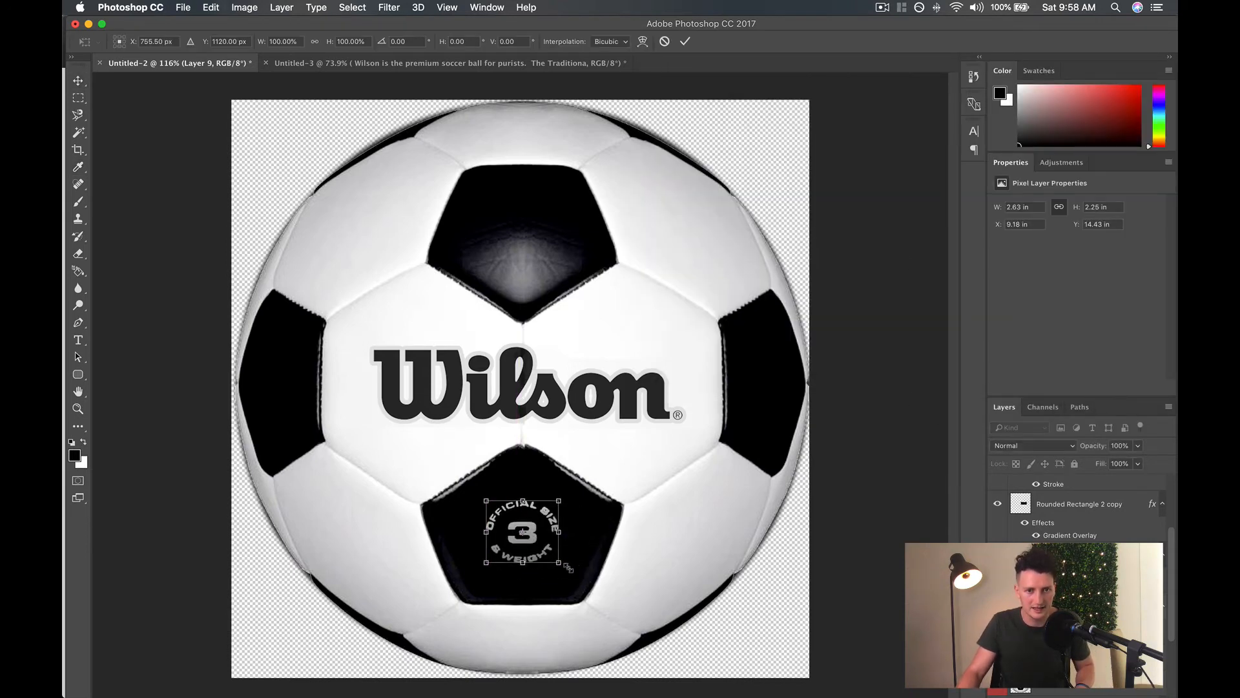
key("Return")
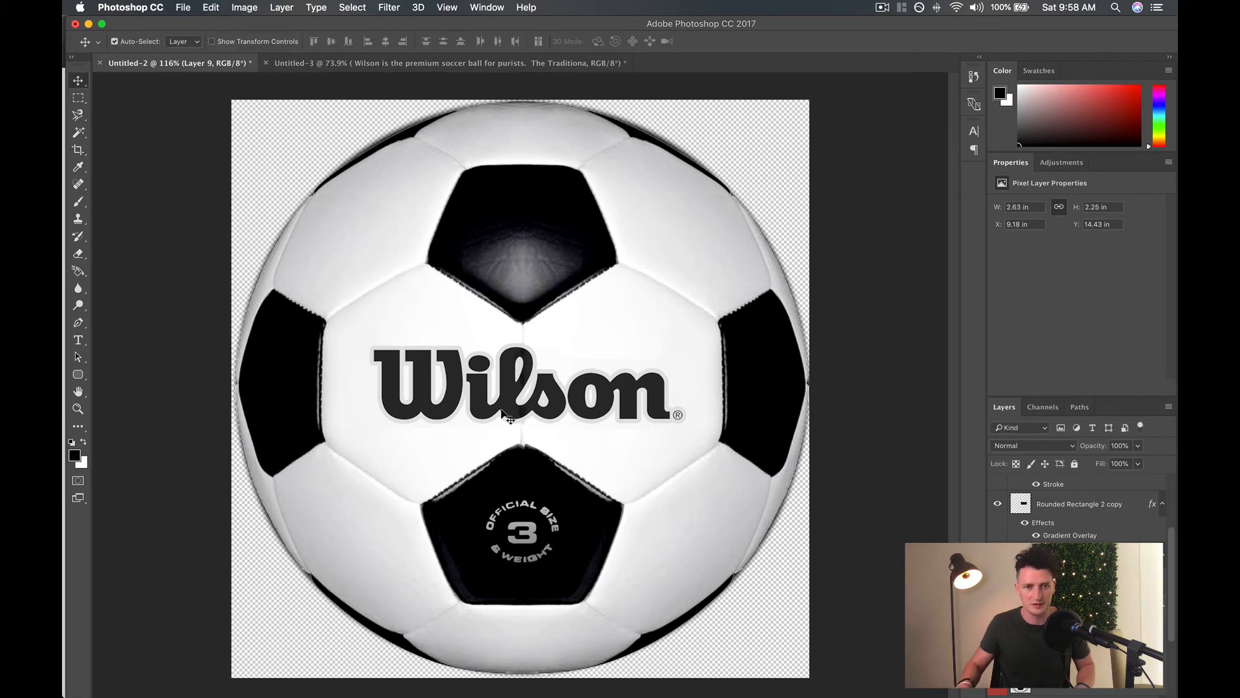
Compare the retouched ball with the original photo by repeatedly showing and hiding Layer 1.
scroll(1077, 537, "up", 3)
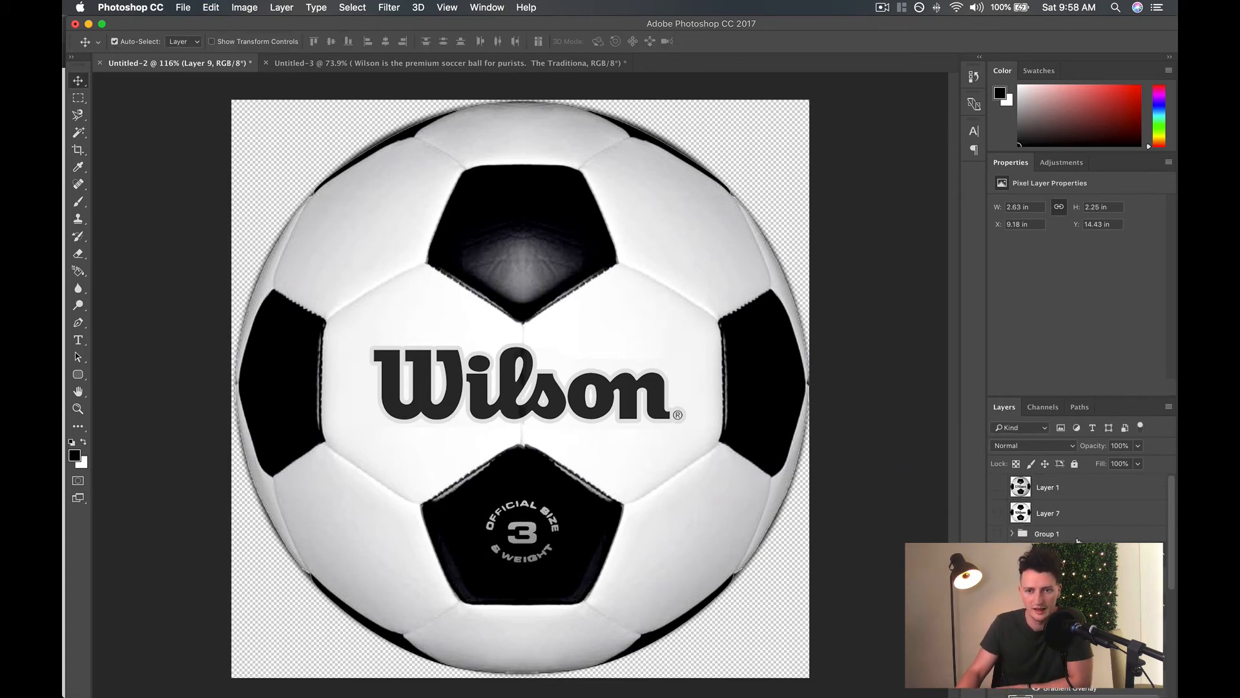
left_click(996, 488)
left_click(997, 488)
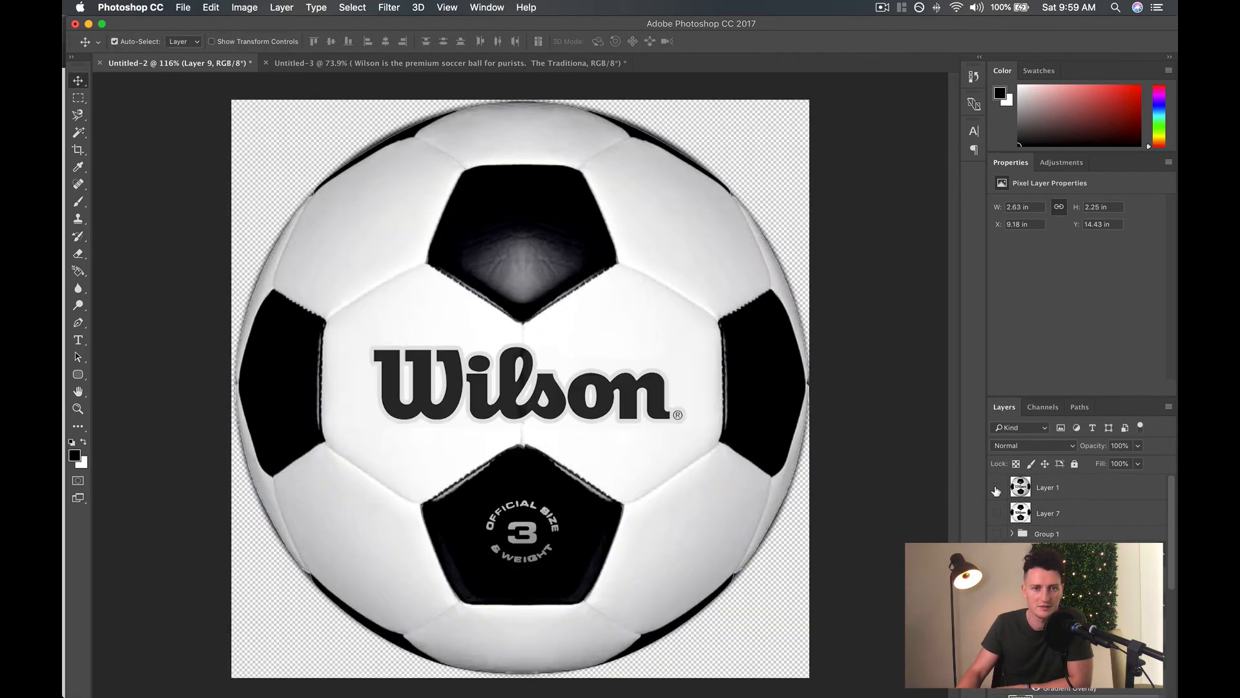
left_click(997, 489)
left_click(997, 489)
left_click(997, 489)
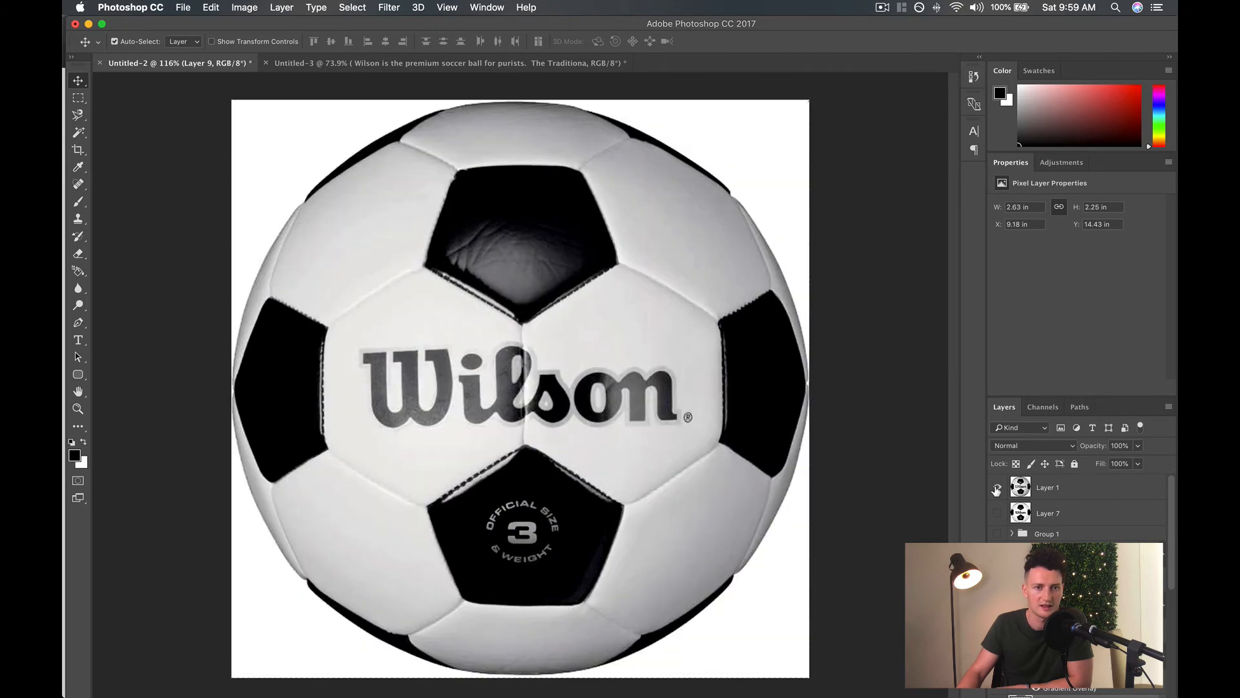
left_click(997, 489)
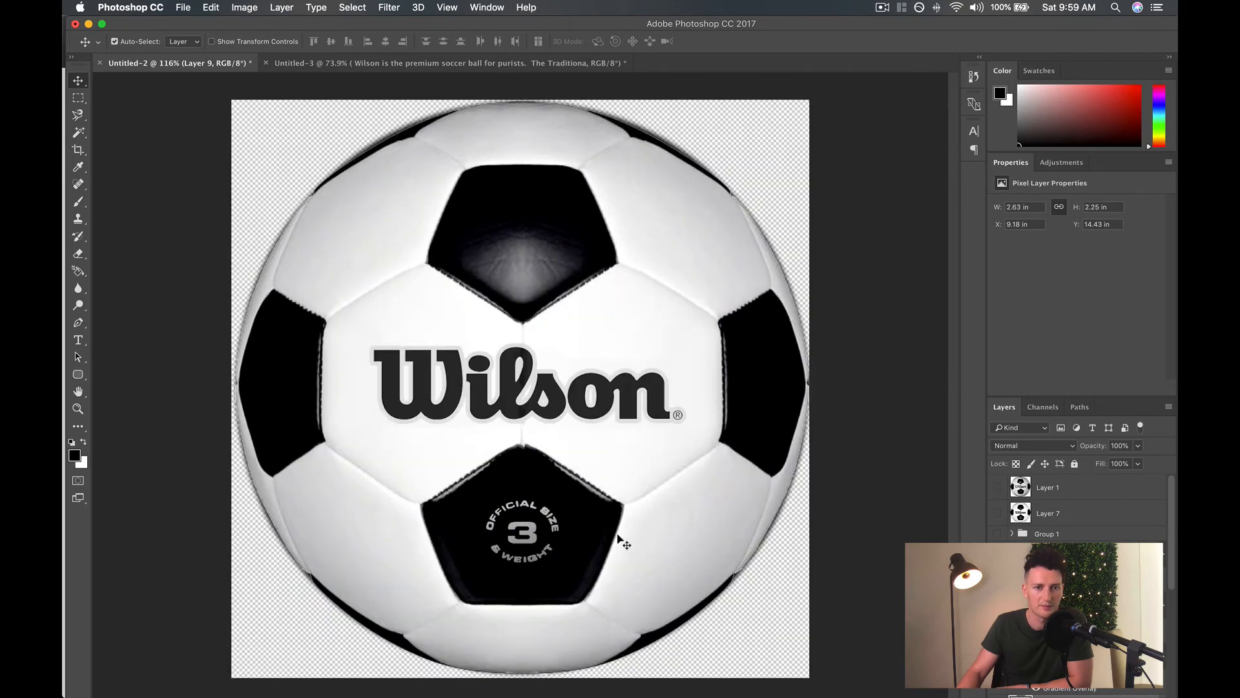
left_click(1003, 488)
left_click(1003, 488)
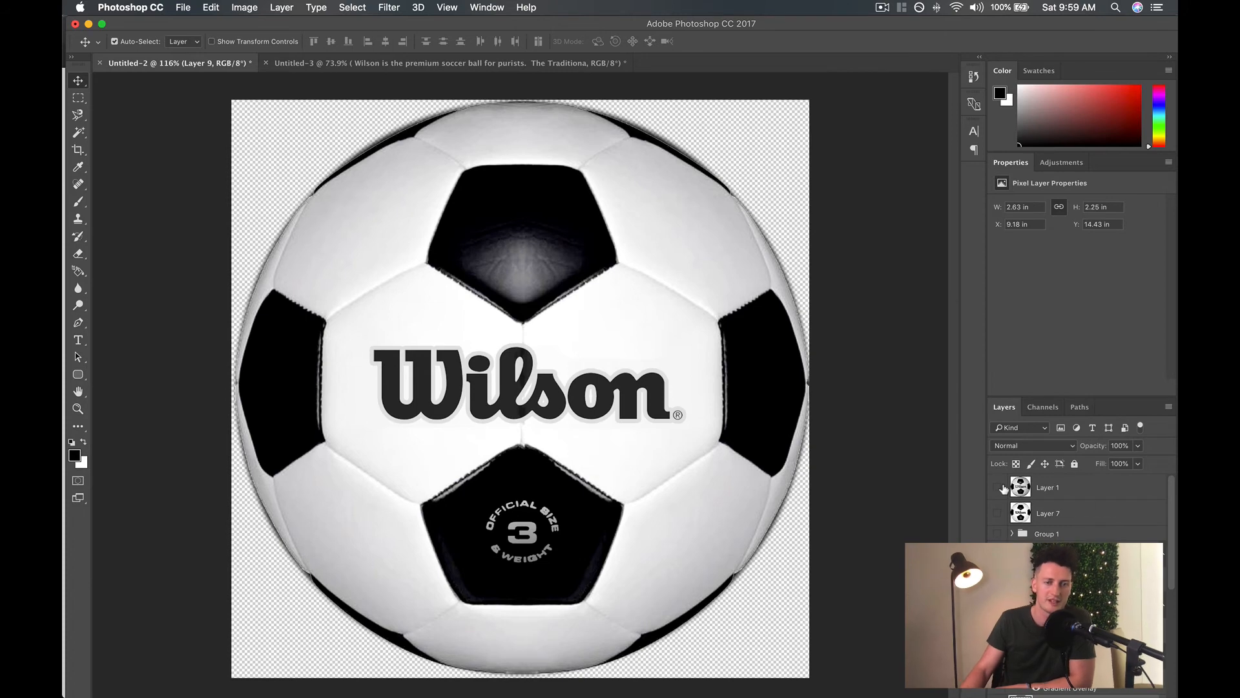
left_click(998, 488)
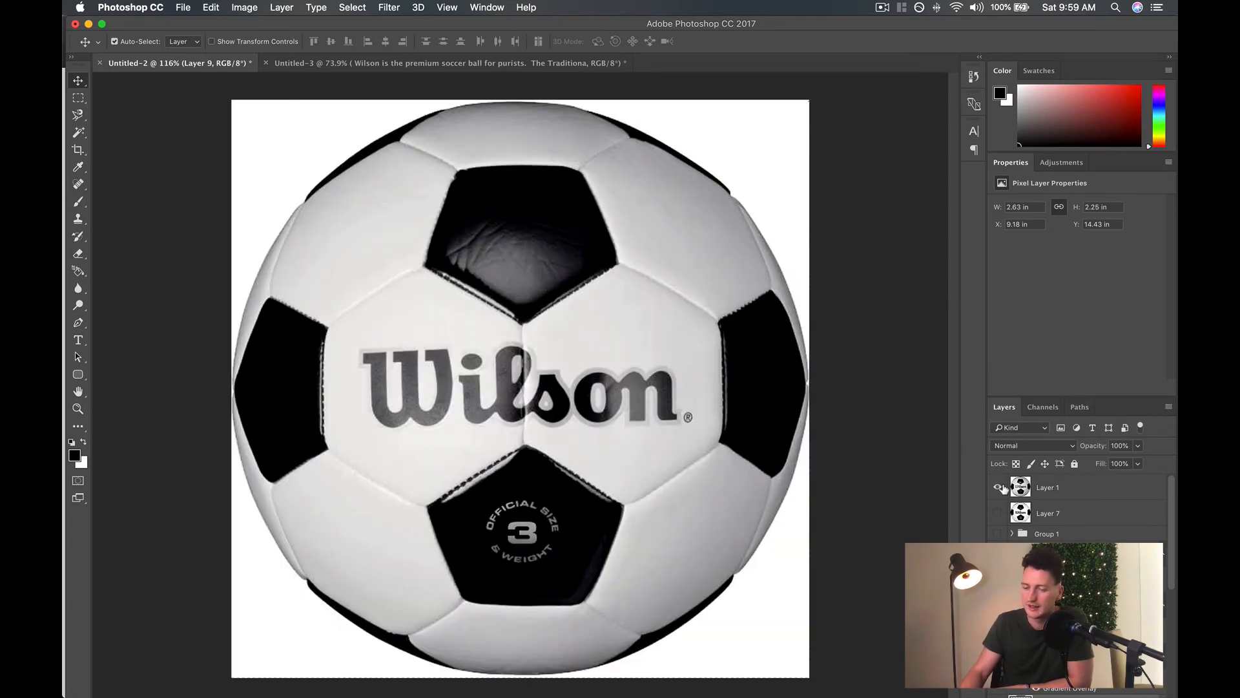
left_click(1000, 488)
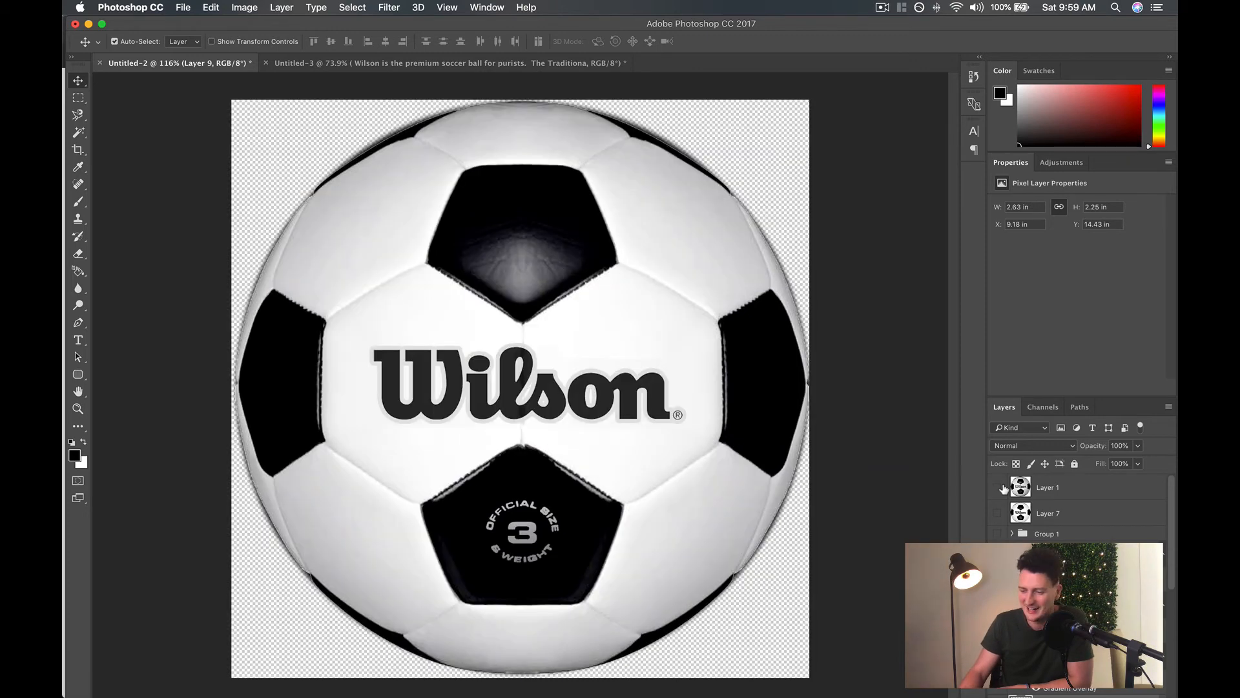
Select the soccer ball layer (Layer 8 copy) and activate the Burn tool with 100% exposure.
scroll(1079, 511, "down", 5)
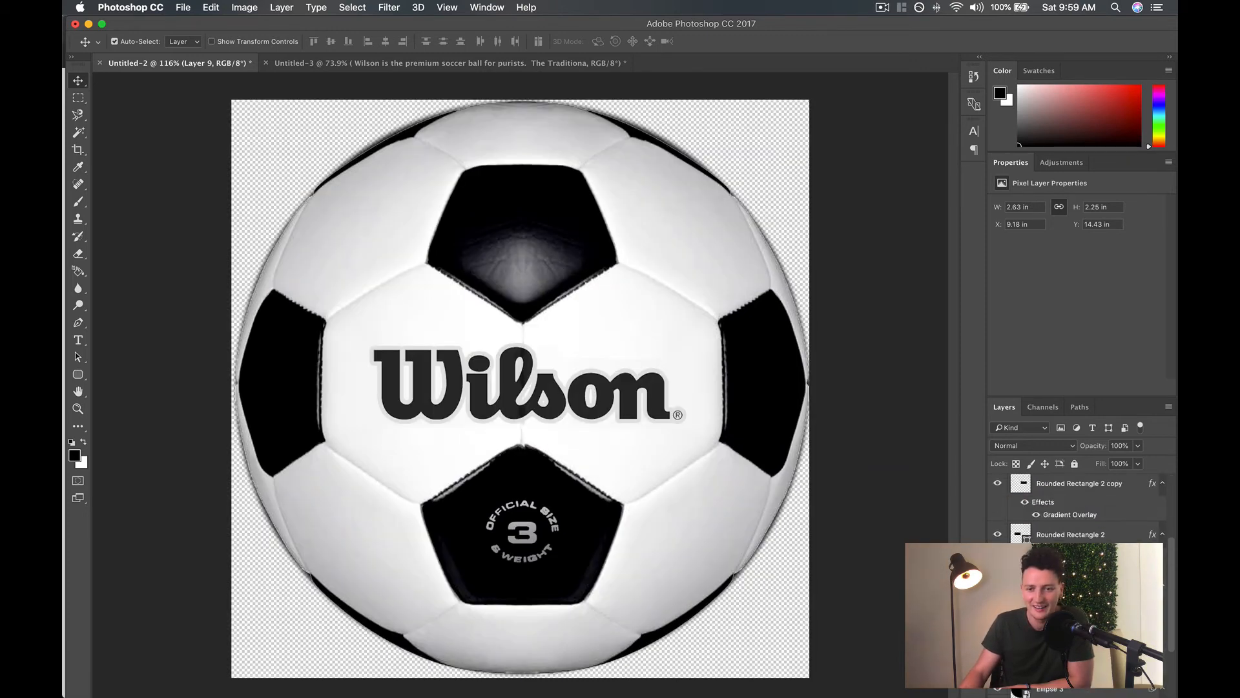
left_click(614, 214)
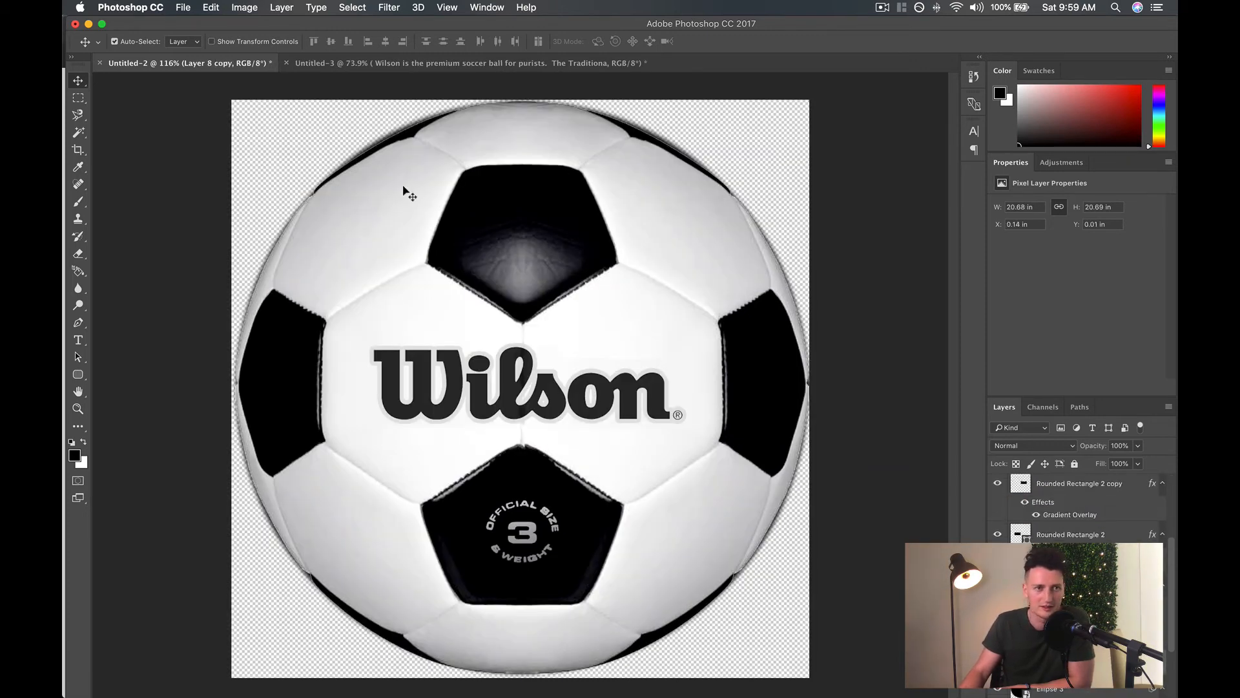
left_click(78, 305)
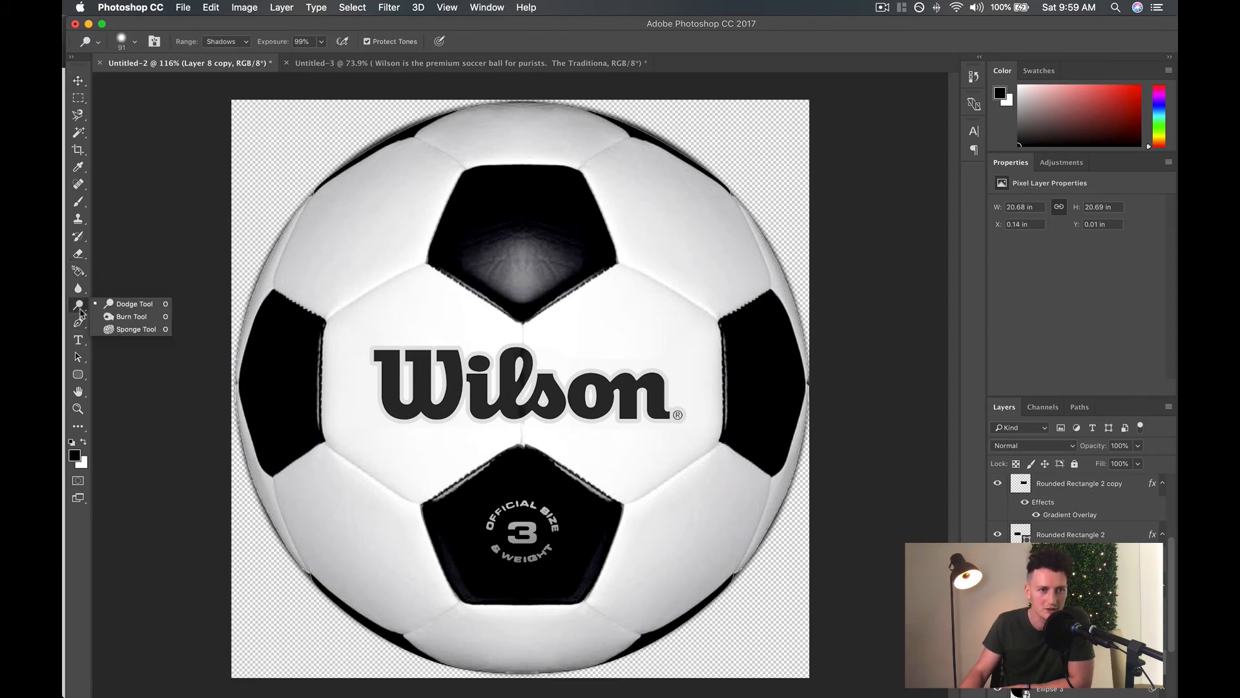
left_click(142, 308)
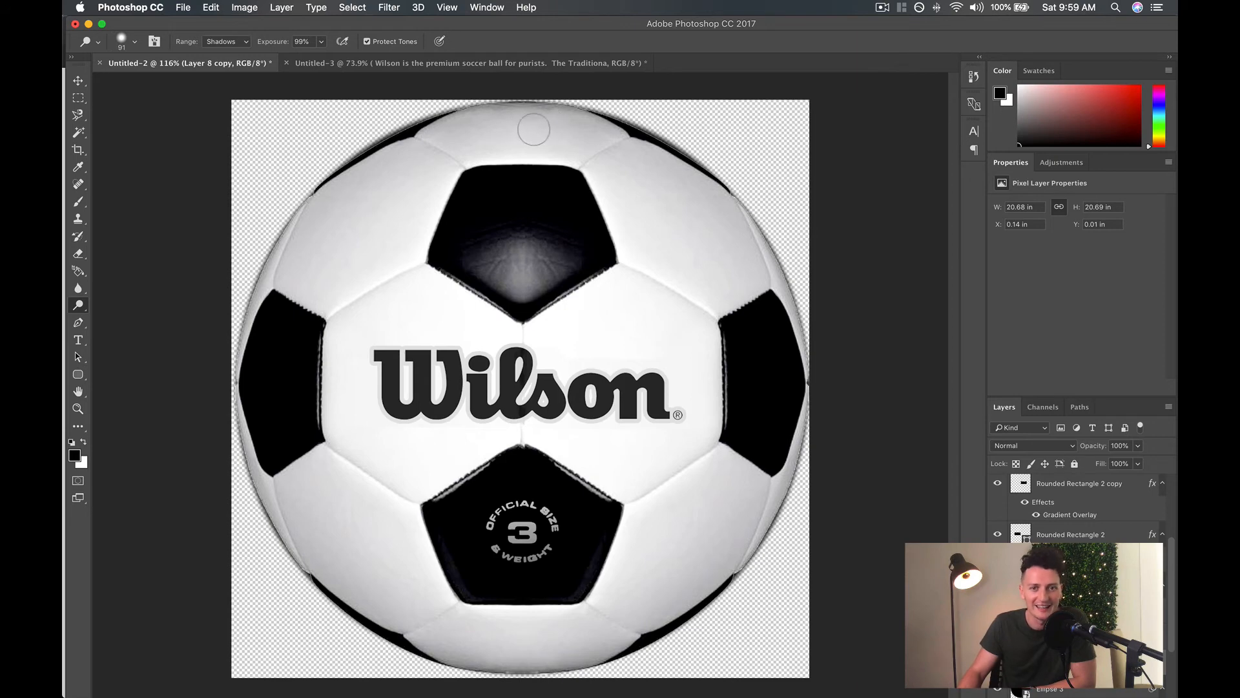
left_click(78, 305)
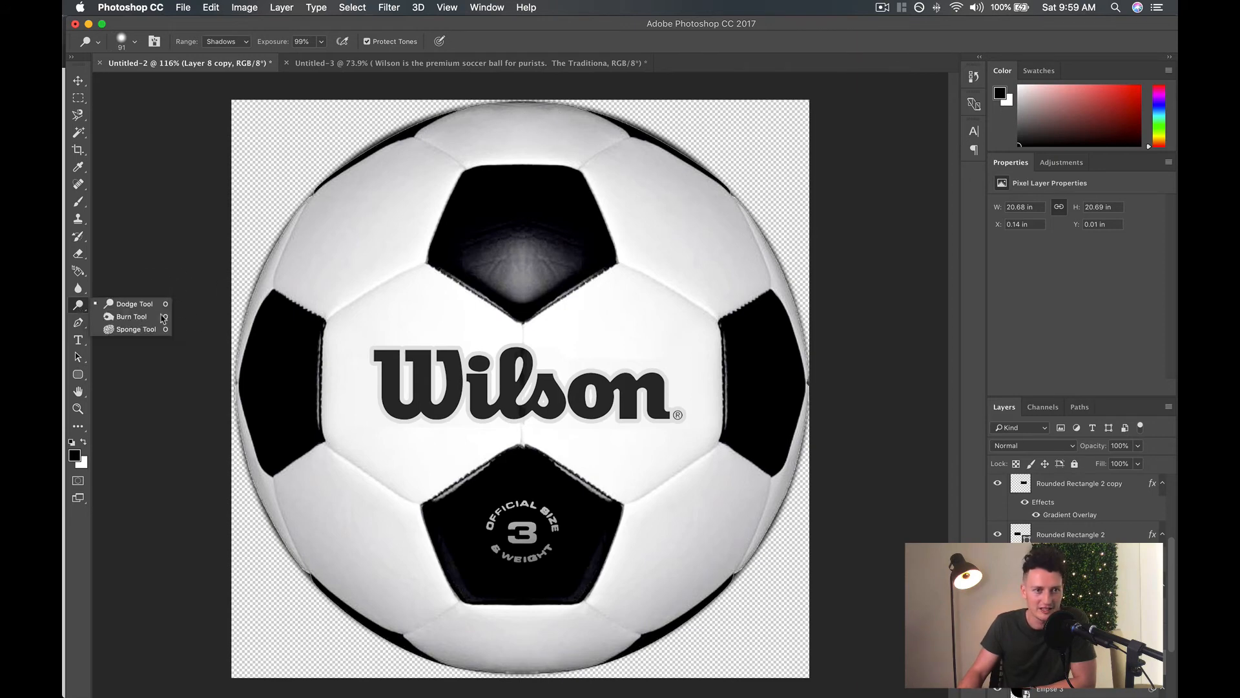
left_click(122, 317)
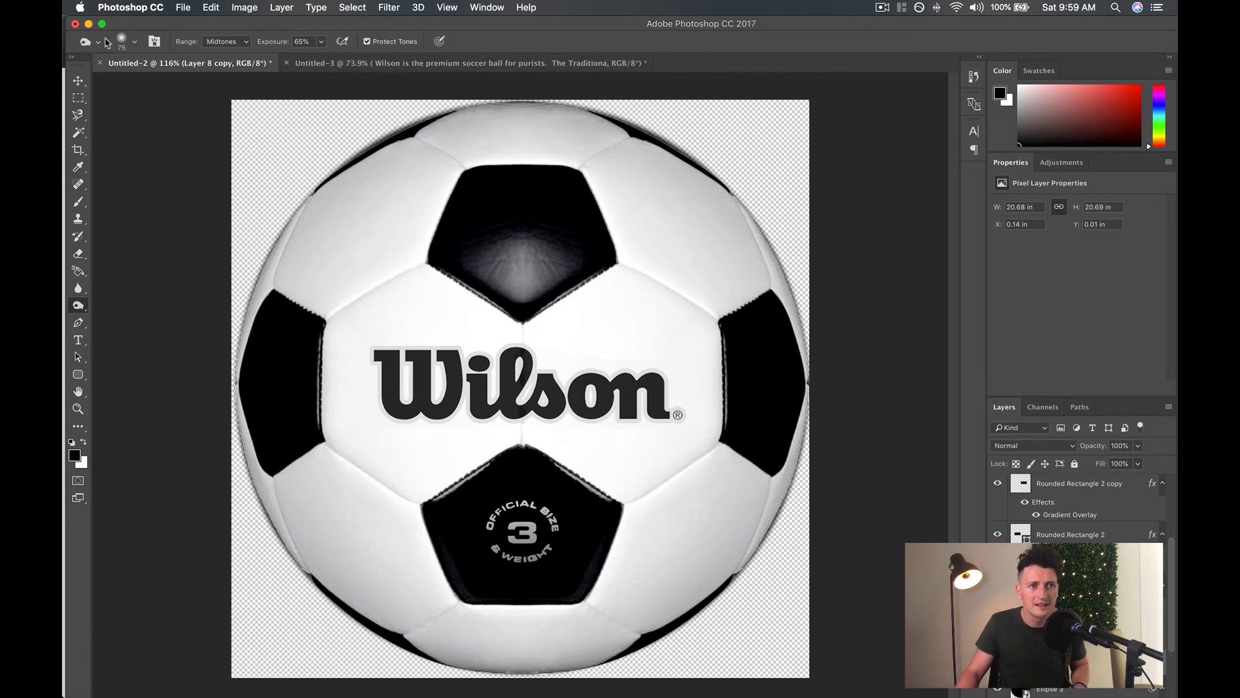
left_click(135, 43)
left_click(324, 44)
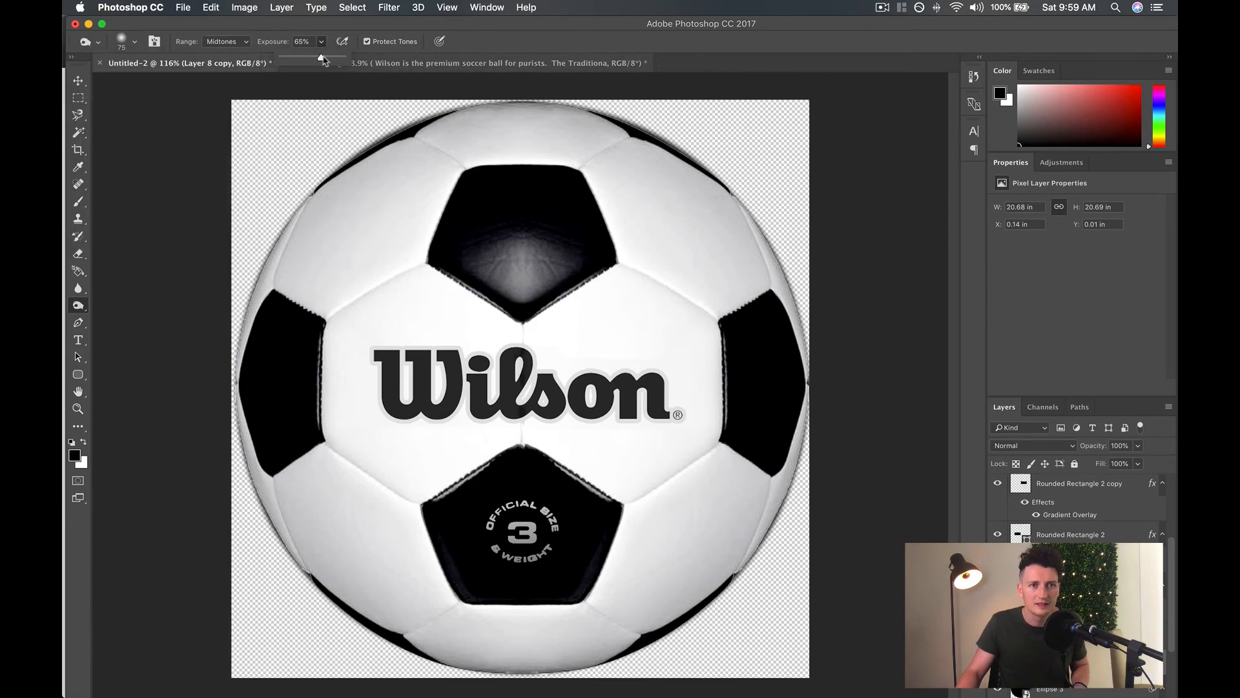
left_click_drag(325, 57, 348, 58)
Try burning the white panel to the right of the top black pentagon, and undo the strokes.
mouse_move(656, 183)
left_mouse_down()
mouse_move(679, 278)
mouse_move(679, 198)
mouse_move(728, 312)
mouse_move(668, 258)
mouse_move(686, 284)
mouse_move(664, 324)
left_mouse_up()
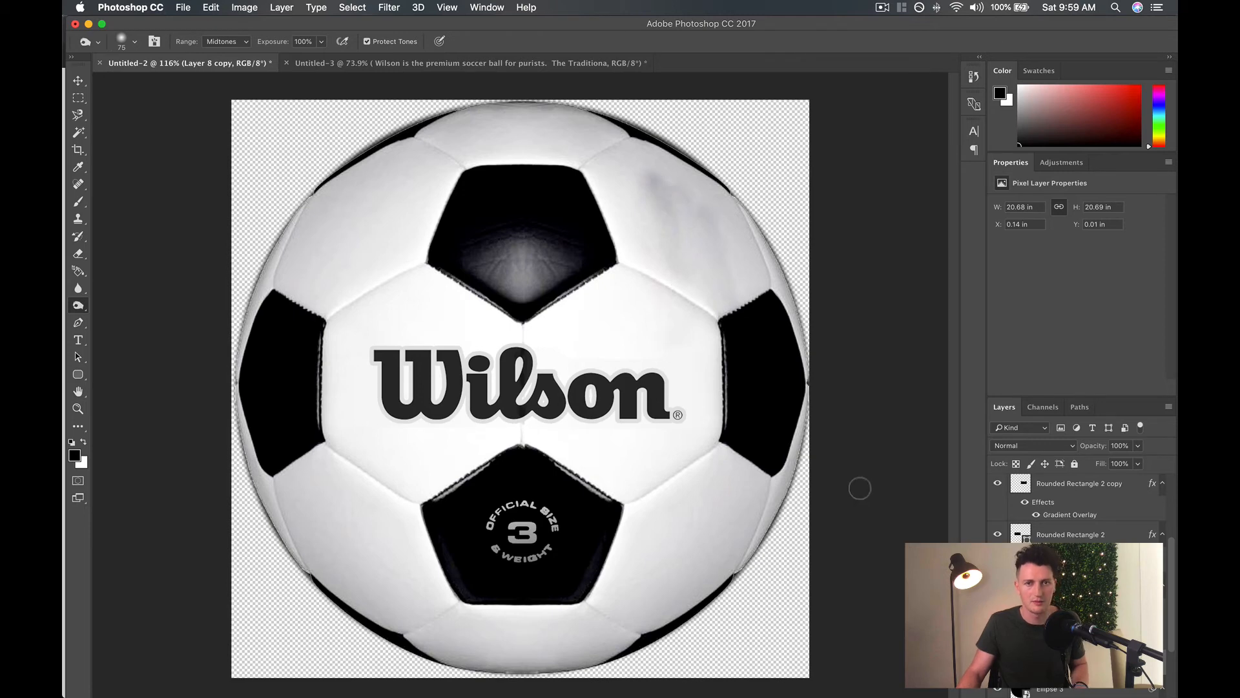
key("alt+super+z")
key("alt+super+z")
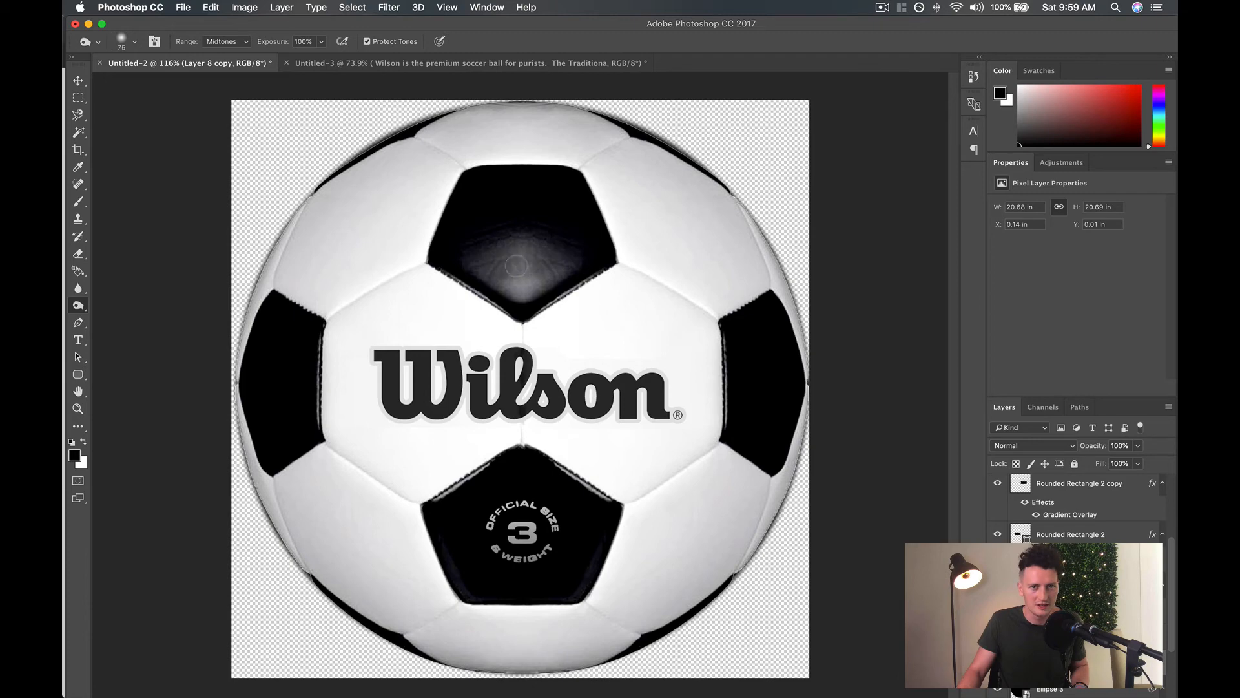
Burn the glare in the top black pentagon, and darken the light stitching along the bottom pentagon's upper edges with a 22 px brush.
mouse_move(516, 265)
left_mouse_down()
mouse_move(542, 278)
mouse_move(553, 254)
mouse_move(521, 223)
mouse_move(523, 243)
mouse_move(518, 278)
left_mouse_up()
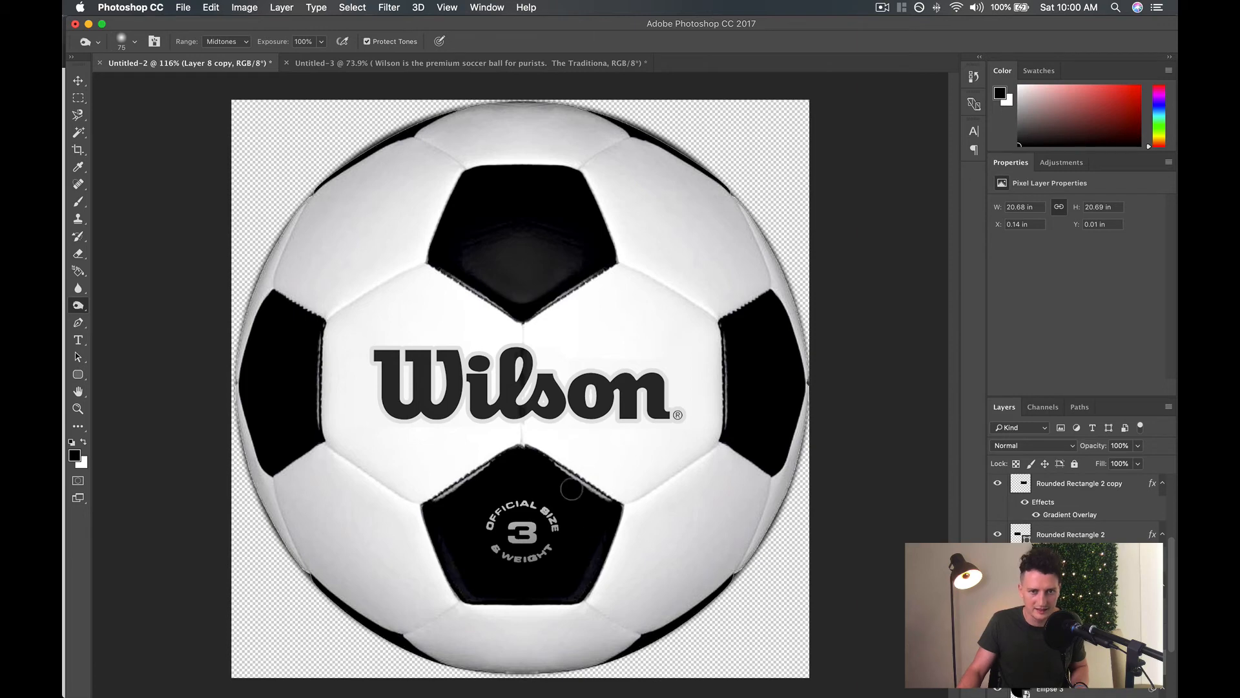
key("super+plus")
key("super+plus")
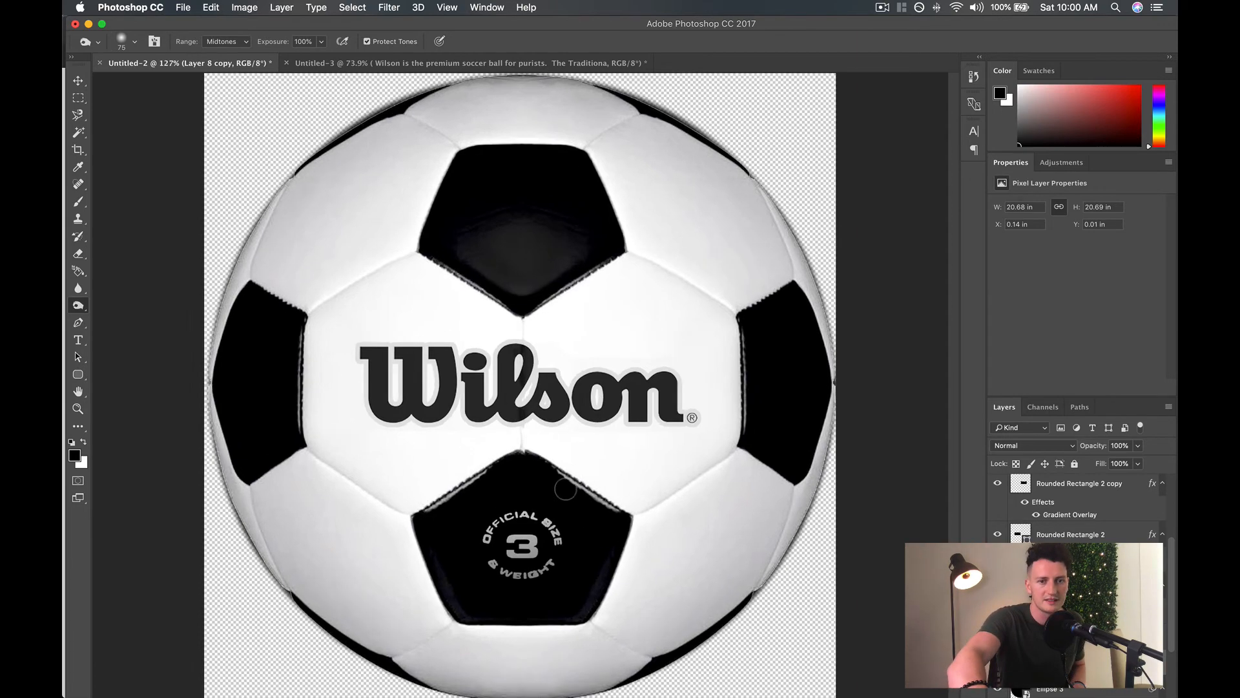
scroll(565, 488, "up", 3)
scroll(566, 489, "down", 5)
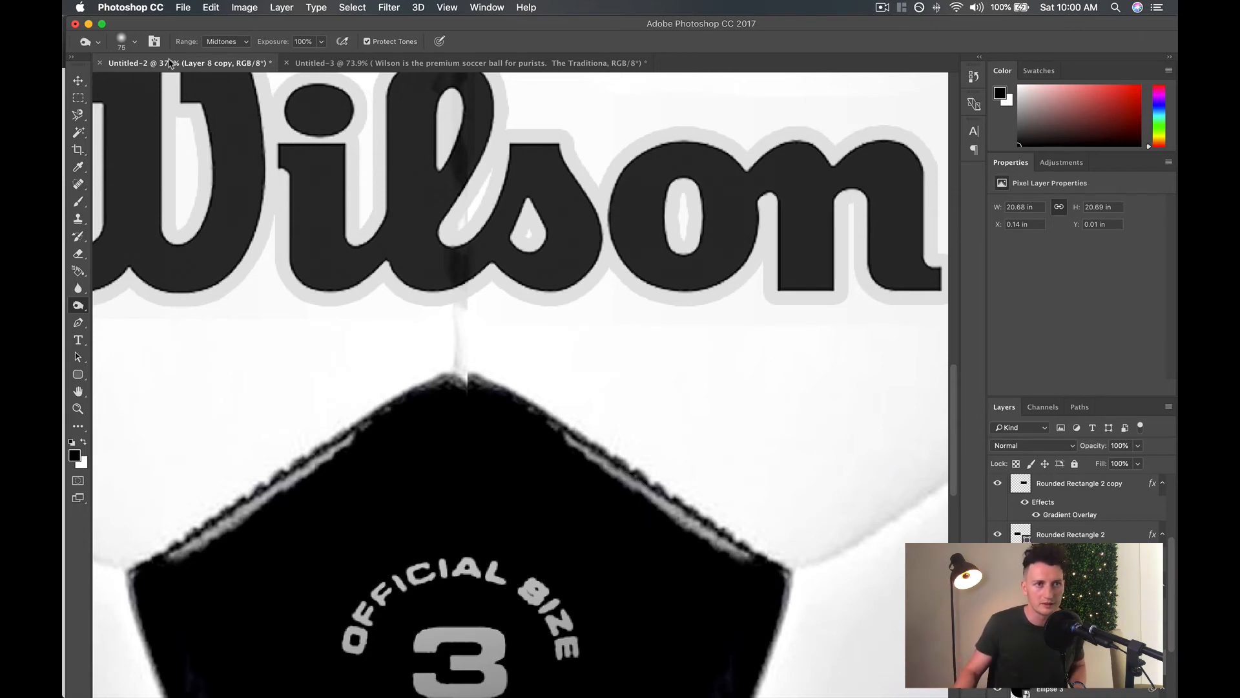
left_click(133, 43)
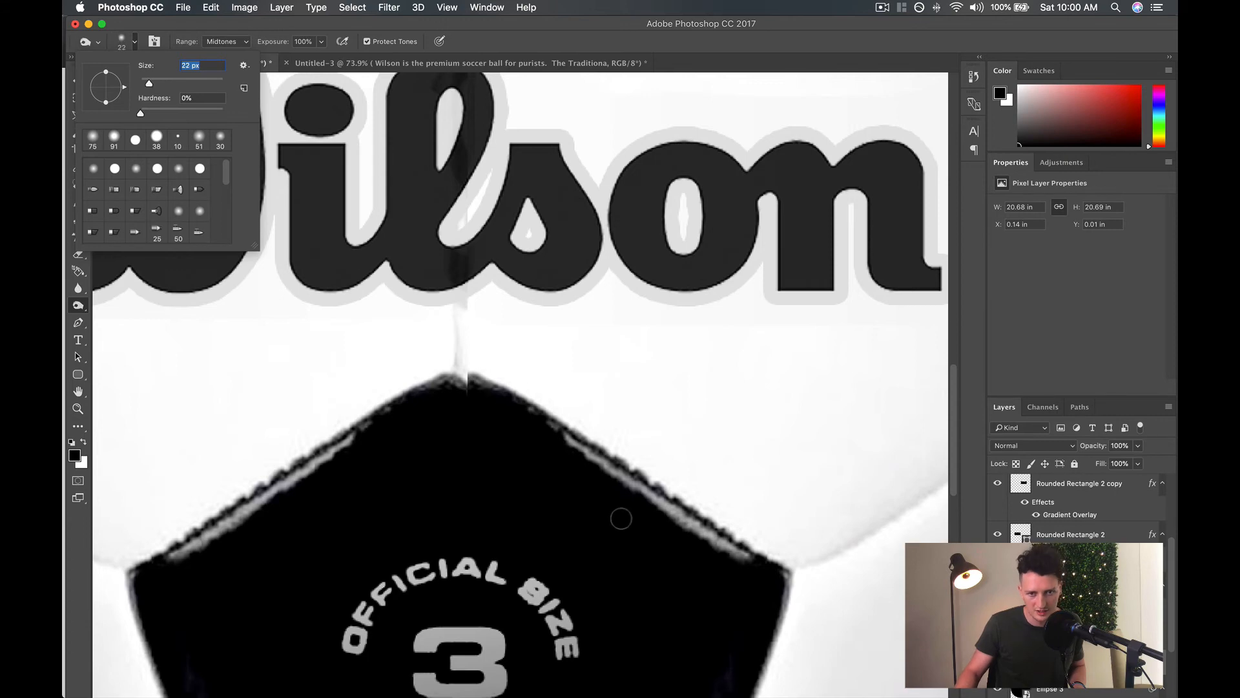
key("Return")
mouse_move(575, 455)
left_mouse_down()
mouse_move(728, 550)
mouse_move(648, 515)
mouse_move(567, 444)
mouse_move(743, 562)
mouse_move(693, 541)
mouse_move(694, 528)
mouse_move(526, 422)
mouse_move(673, 525)
mouse_move(755, 564)
mouse_move(531, 426)
mouse_move(656, 522)
mouse_move(724, 555)
mouse_move(598, 465)
left_mouse_up()
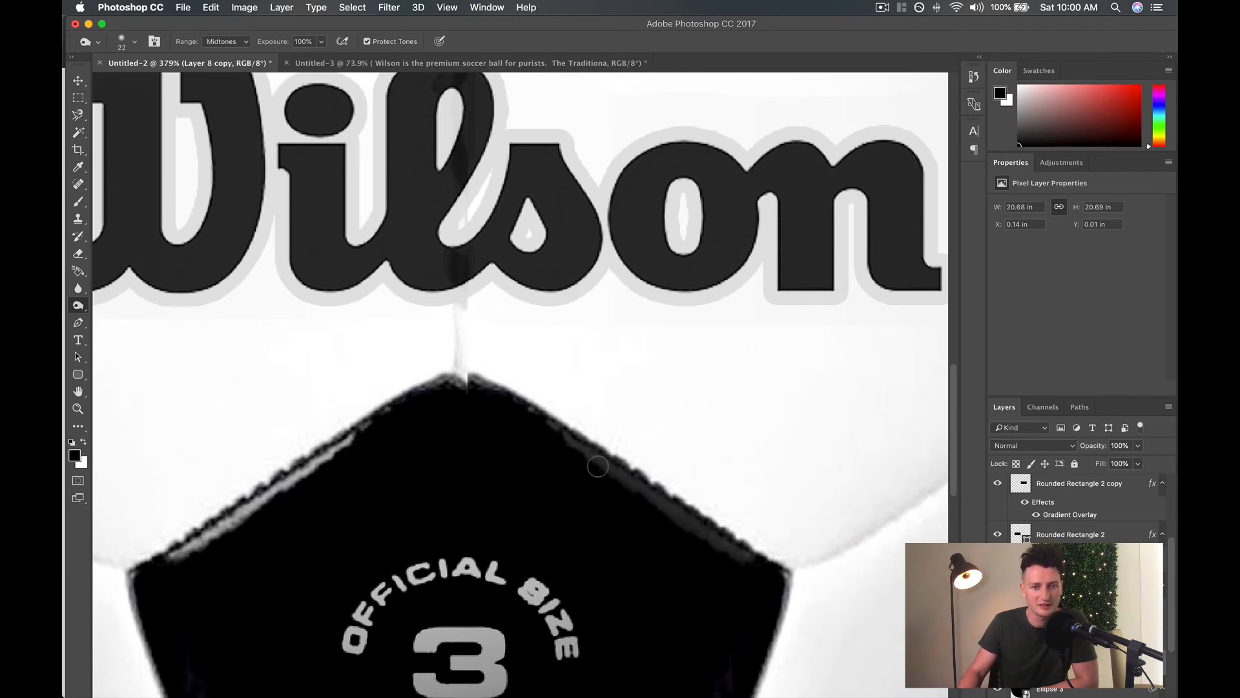
mouse_move(179, 555)
left_mouse_down()
mouse_move(203, 545)
mouse_move(161, 556)
mouse_move(217, 544)
mouse_move(245, 516)
mouse_move(178, 554)
mouse_move(272, 511)
mouse_move(244, 517)
mouse_move(352, 446)
mouse_move(193, 542)
mouse_move(232, 522)
mouse_move(217, 541)
mouse_move(350, 445)
mouse_move(283, 485)
mouse_move(349, 451)
mouse_move(277, 508)
mouse_move(233, 523)
mouse_move(246, 513)
mouse_move(166, 565)
mouse_move(370, 431)
mouse_move(229, 525)
mouse_move(278, 507)
left_mouse_up()
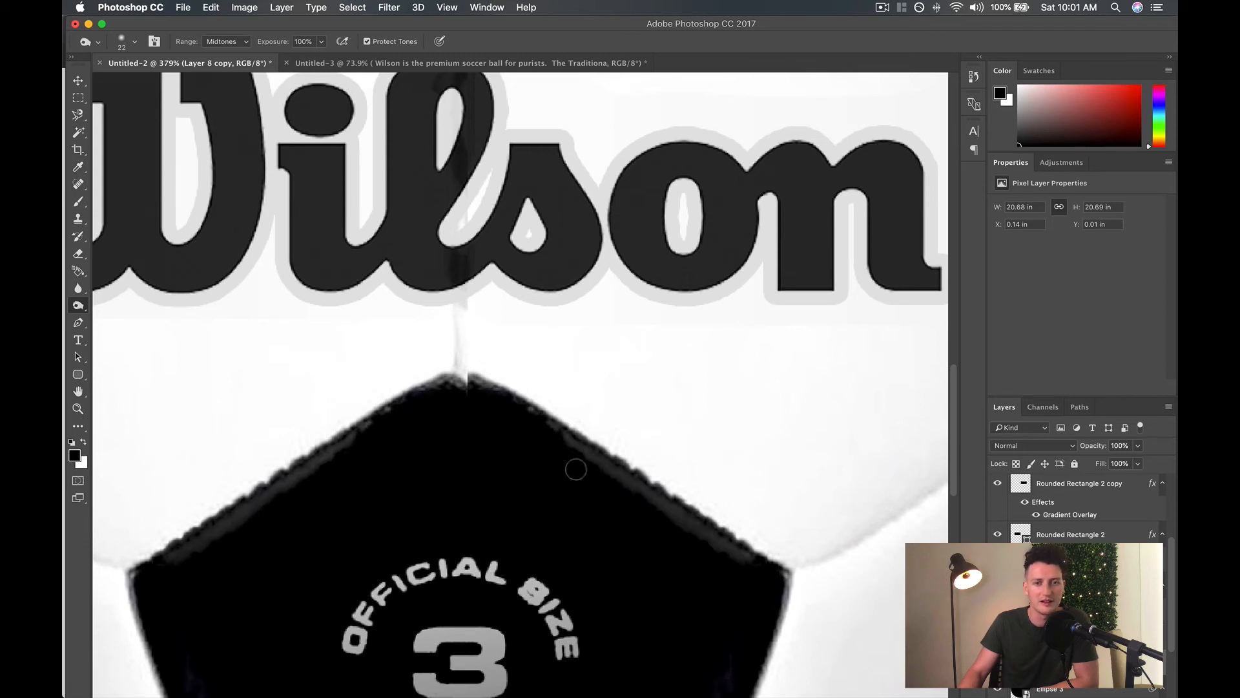
mouse_move(576, 469)
left_mouse_down()
mouse_move(604, 467)
mouse_move(746, 554)
left_mouse_up()
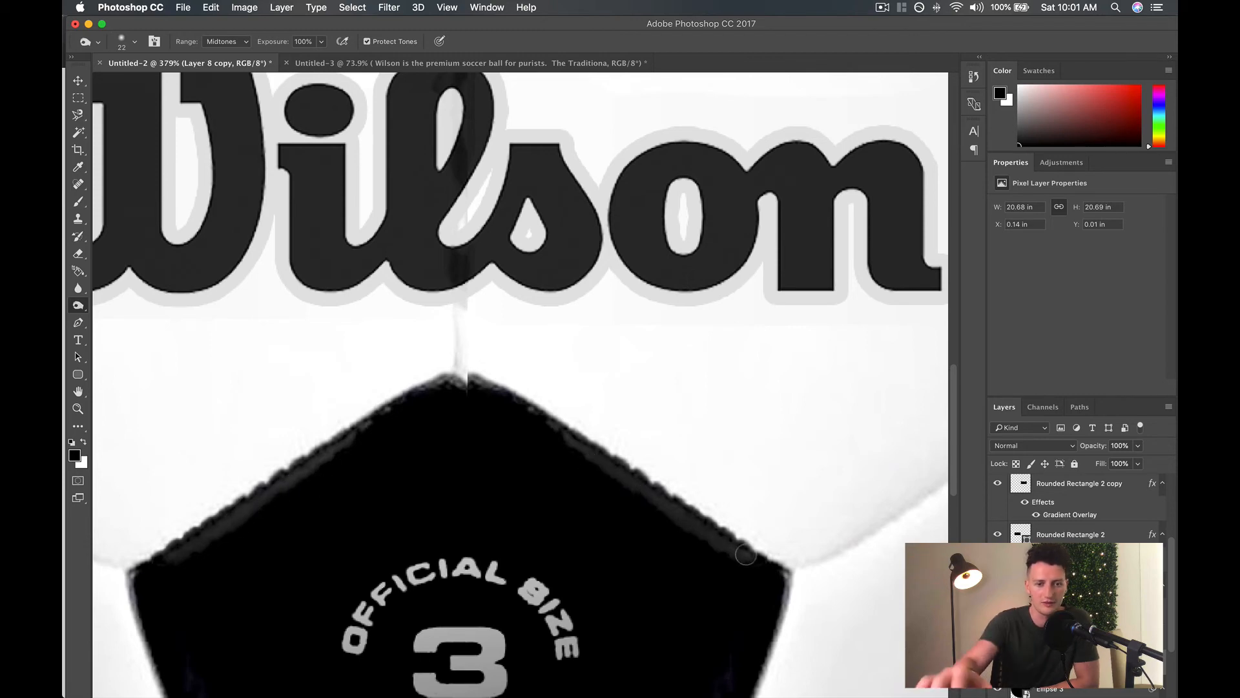
Burn the light stitching along the inner edges of the ball's left and right black panels.
scroll(741, 569, "down", 4)
scroll(741, 571, "up", 10)
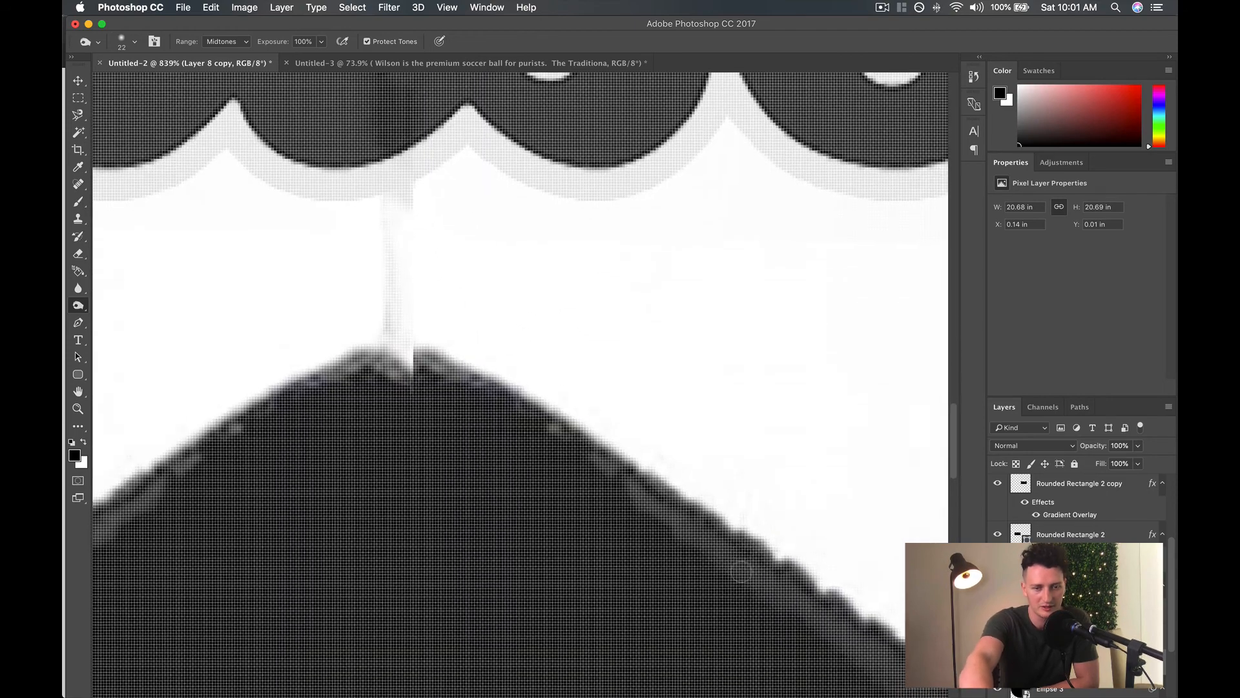
scroll(742, 571, "down", 5)
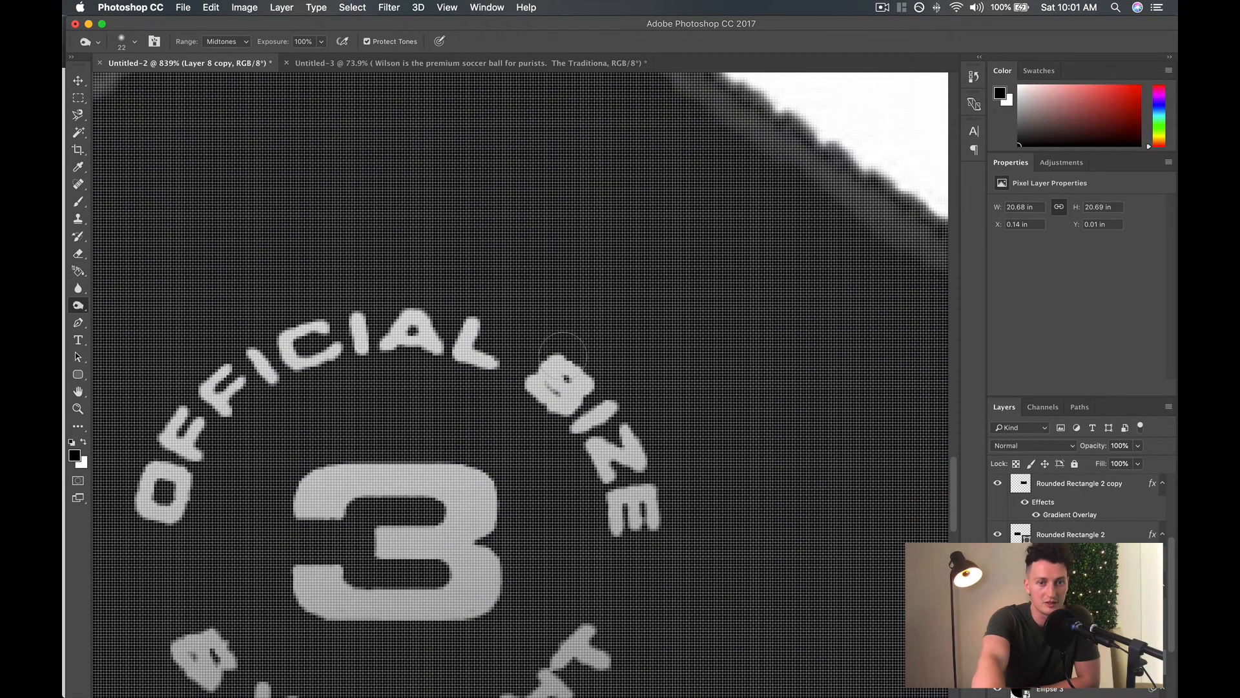
scroll(559, 382, "down", 10)
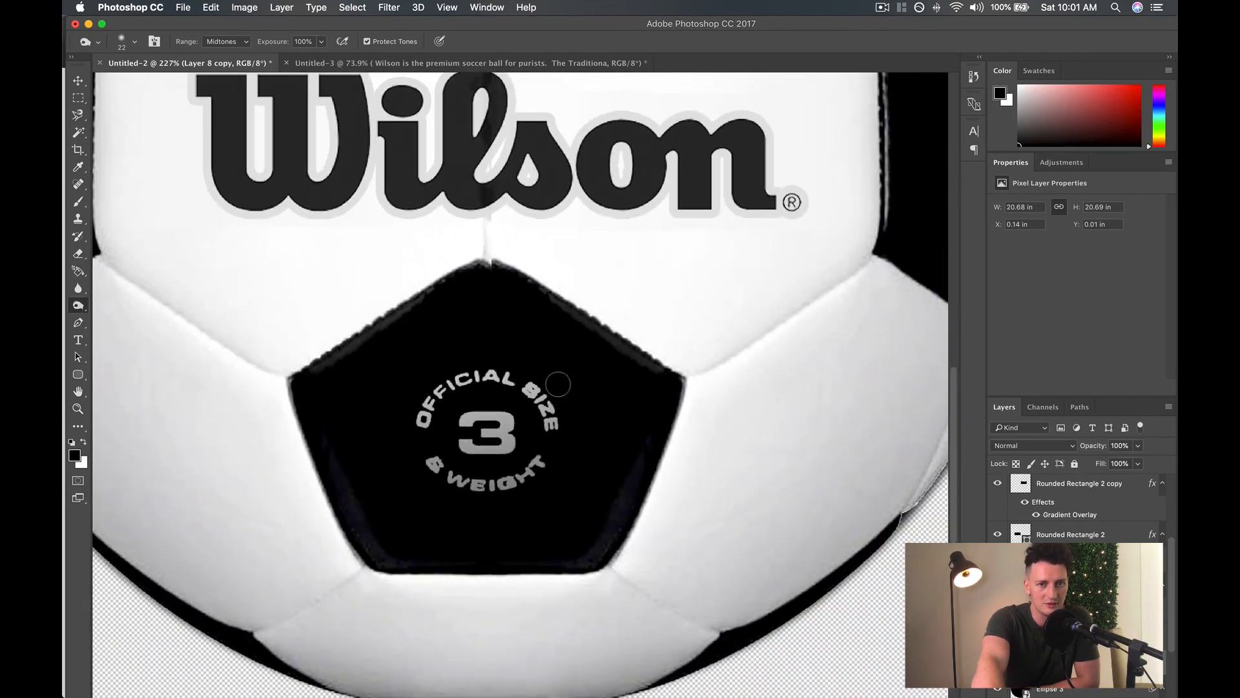
scroll(558, 385, "down", 2)
scroll(558, 385, "up", 2)
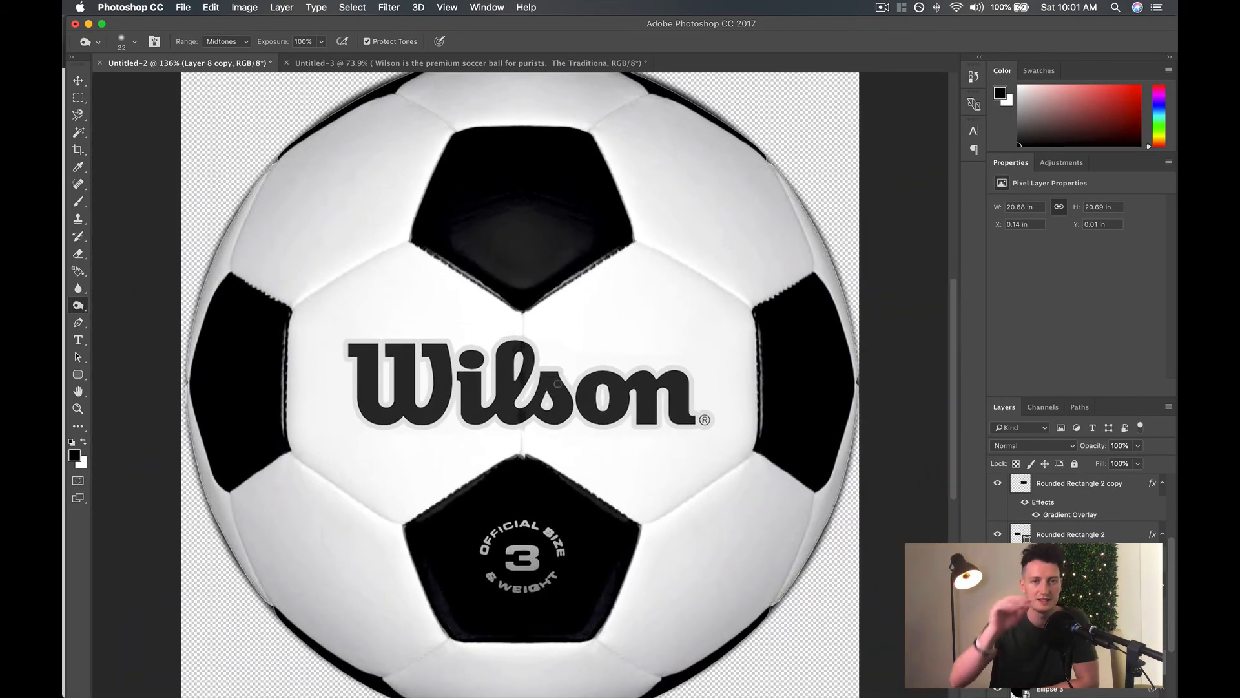
scroll(557, 383, "up", 3)
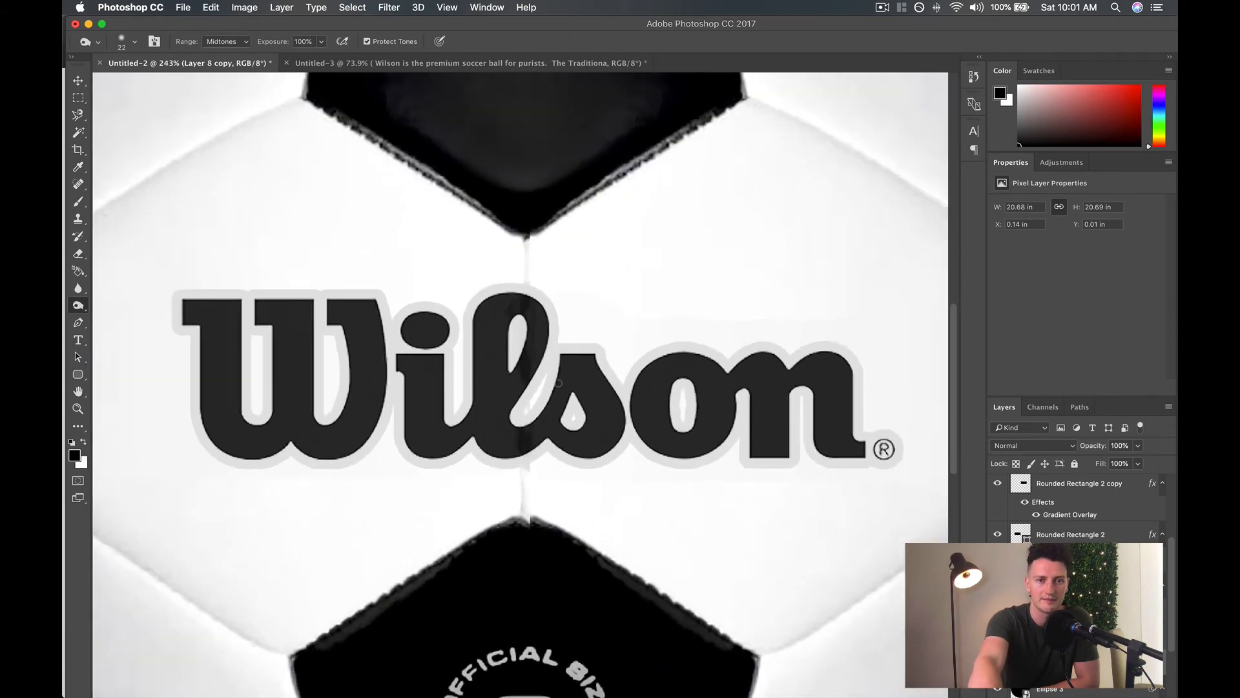
scroll(558, 382, "left", 5)
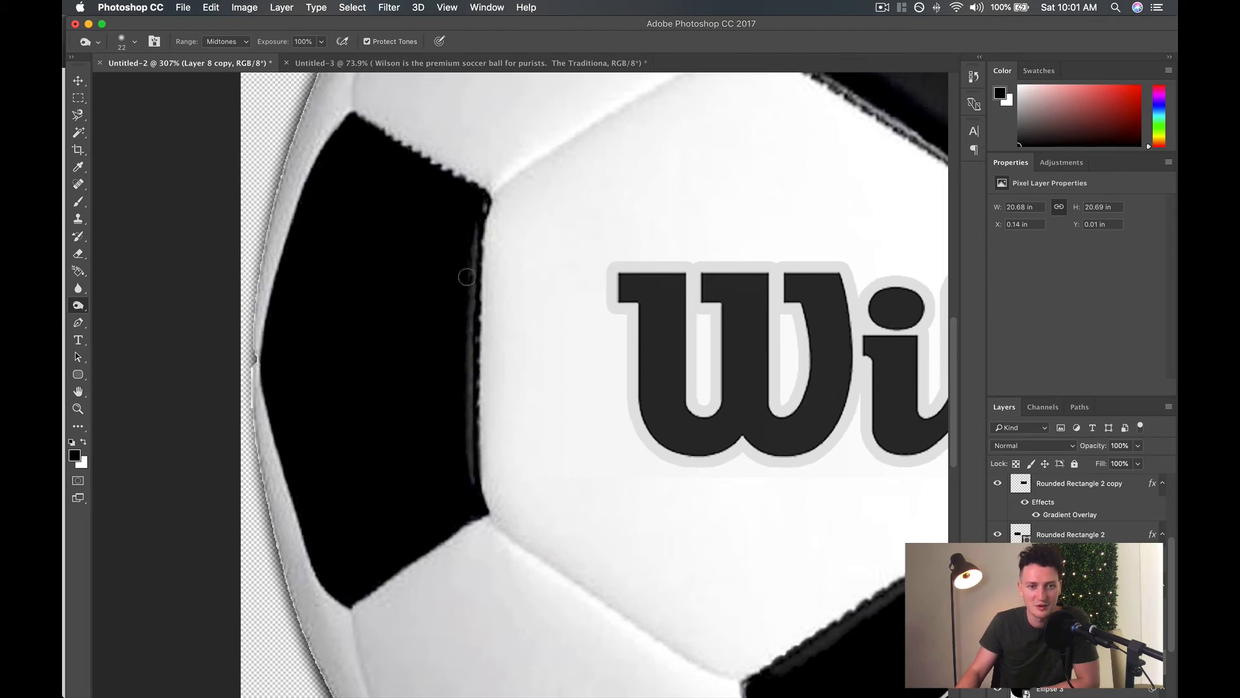
scroll(464, 282, "right", 15)
scroll(465, 282, "left", 3)
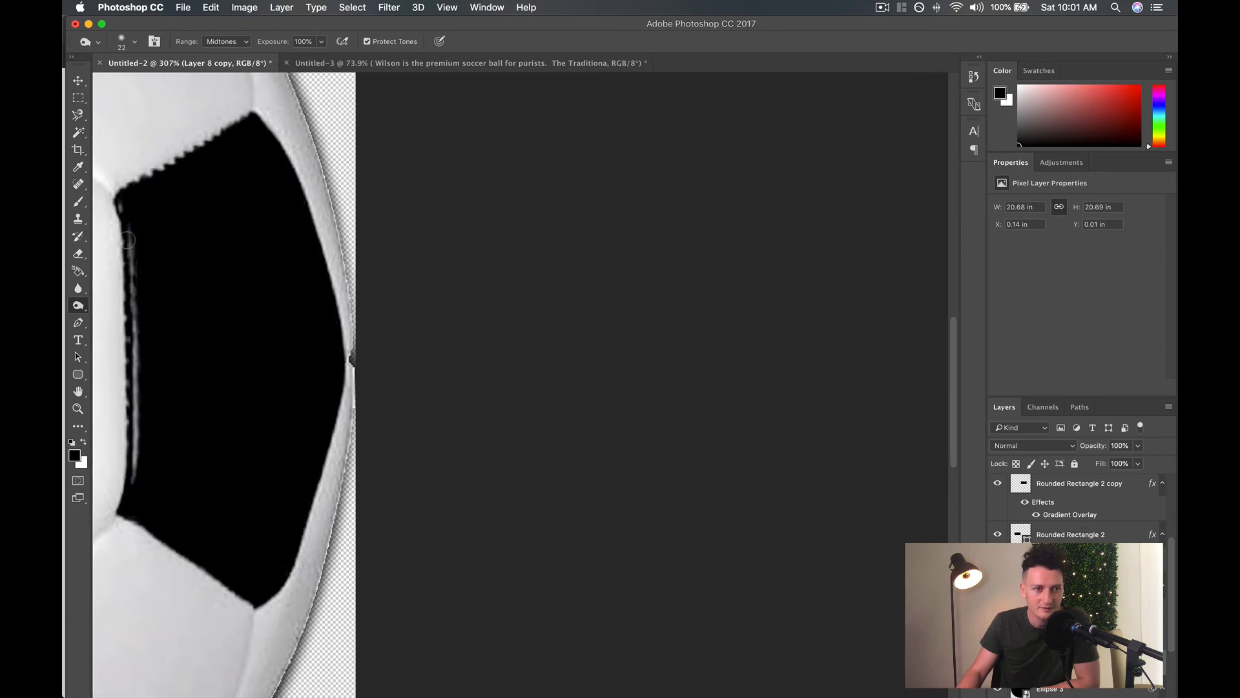
scroll(128, 240, "right", 2)
scroll(116, 241, "left", 10)
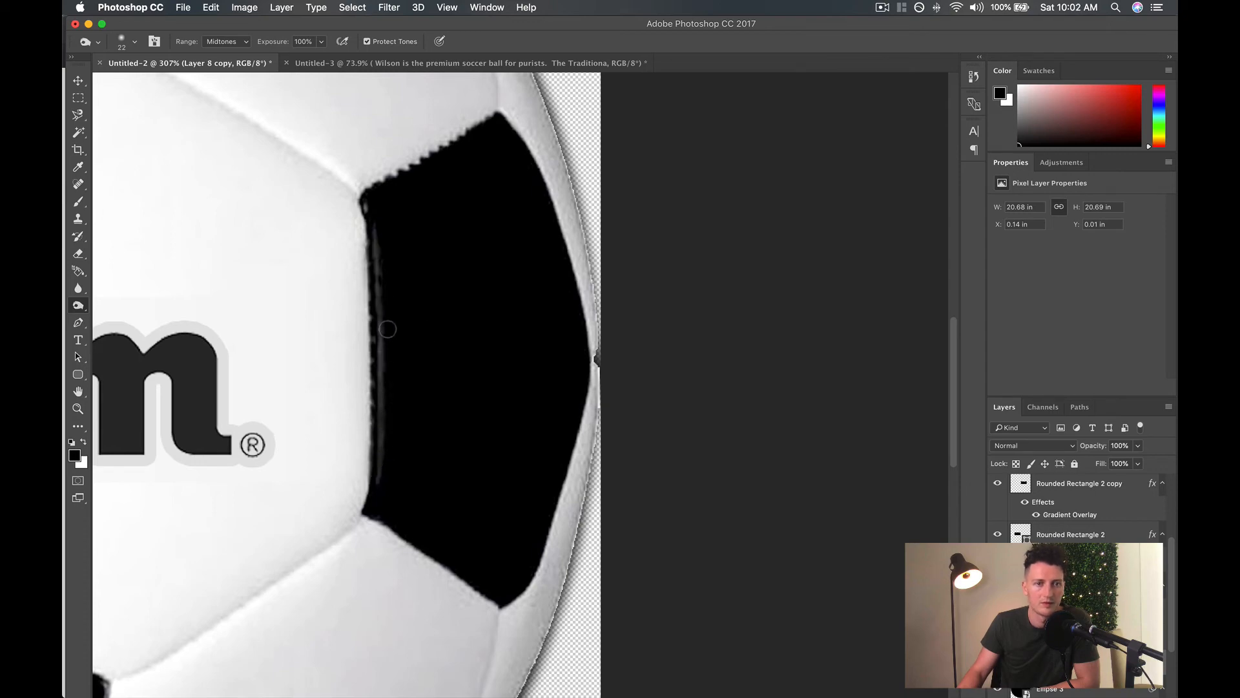
Compare the burned ball with the original photo by toggling Layer 1's visibility several times.
scroll(436, 332, "down", 10)
scroll(436, 333, "left", 10)
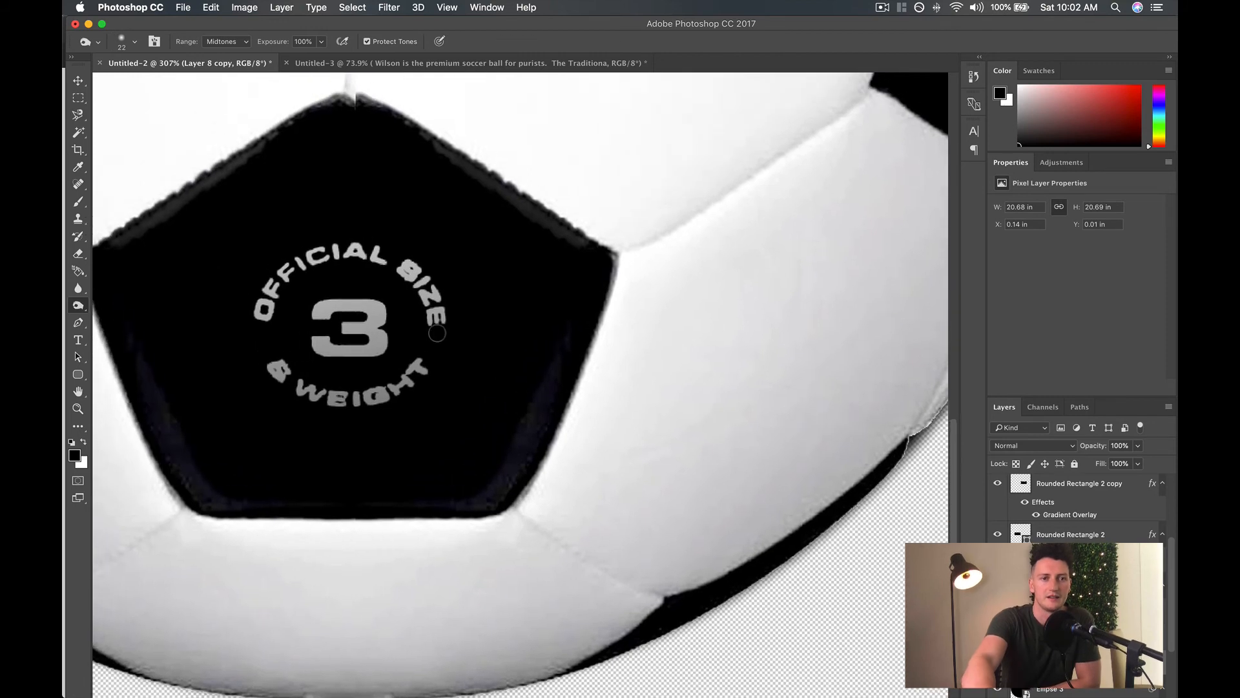
scroll(437, 333, "down", 10)
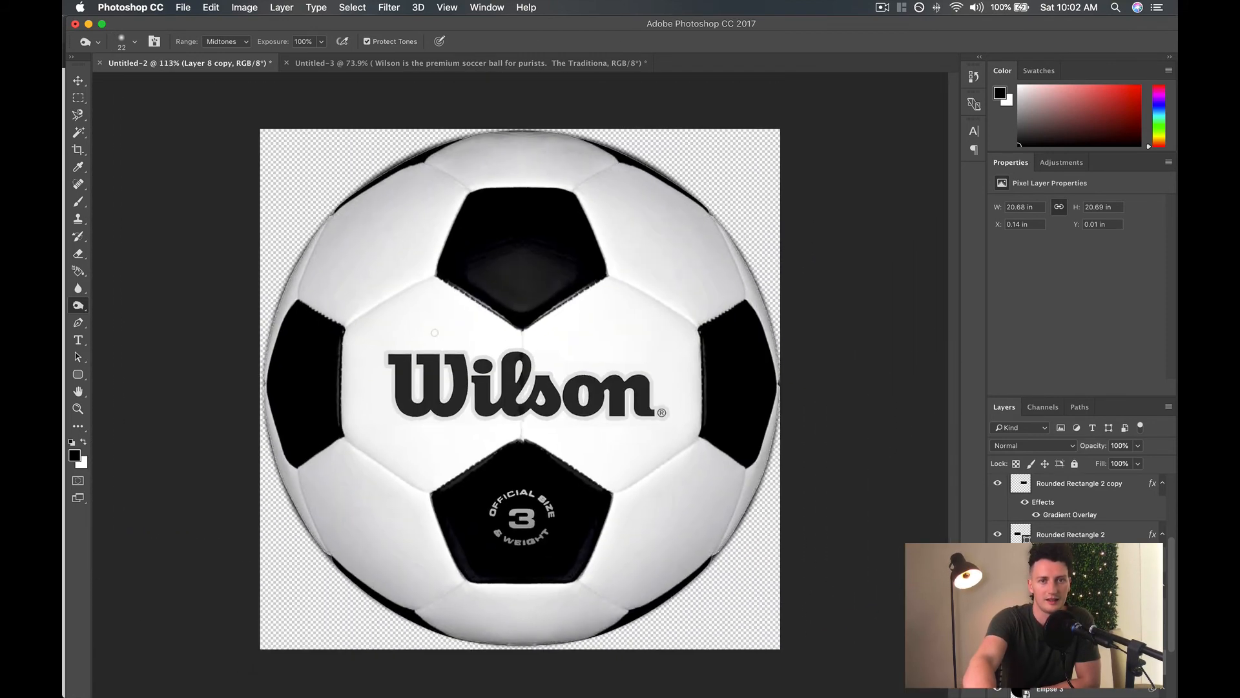
scroll(434, 333, "down", 1)
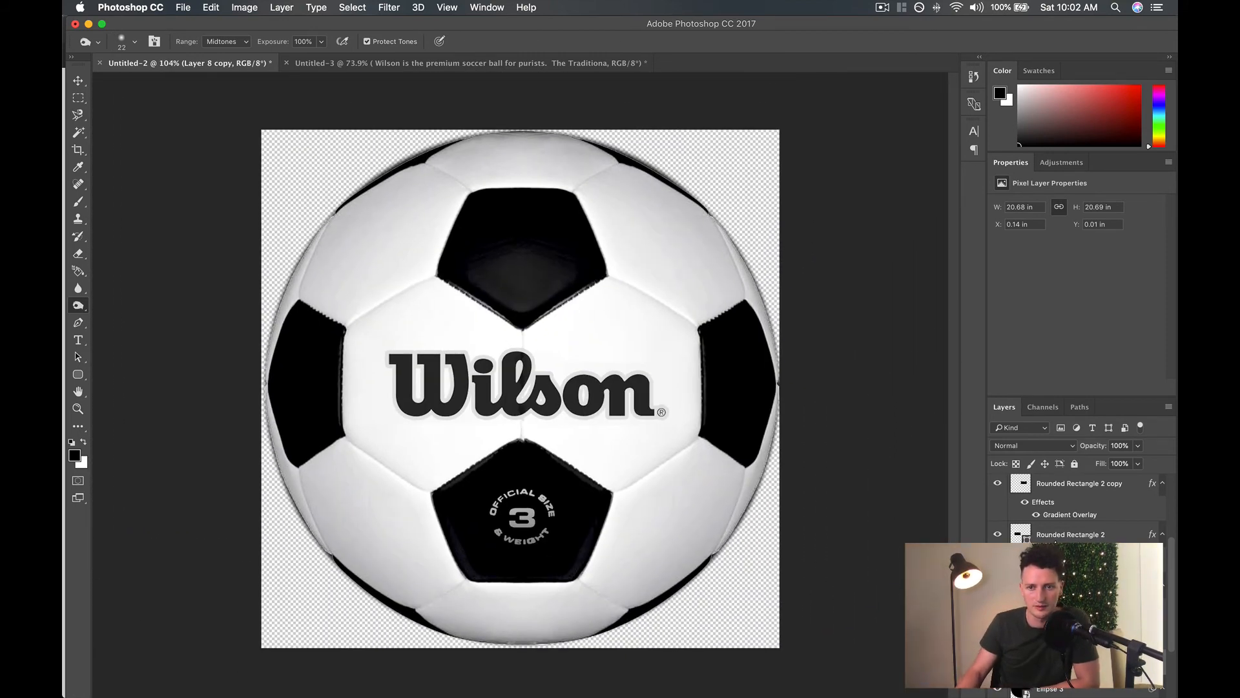
scroll(1016, 492, "up", 10)
left_click(998, 488)
left_click(999, 489)
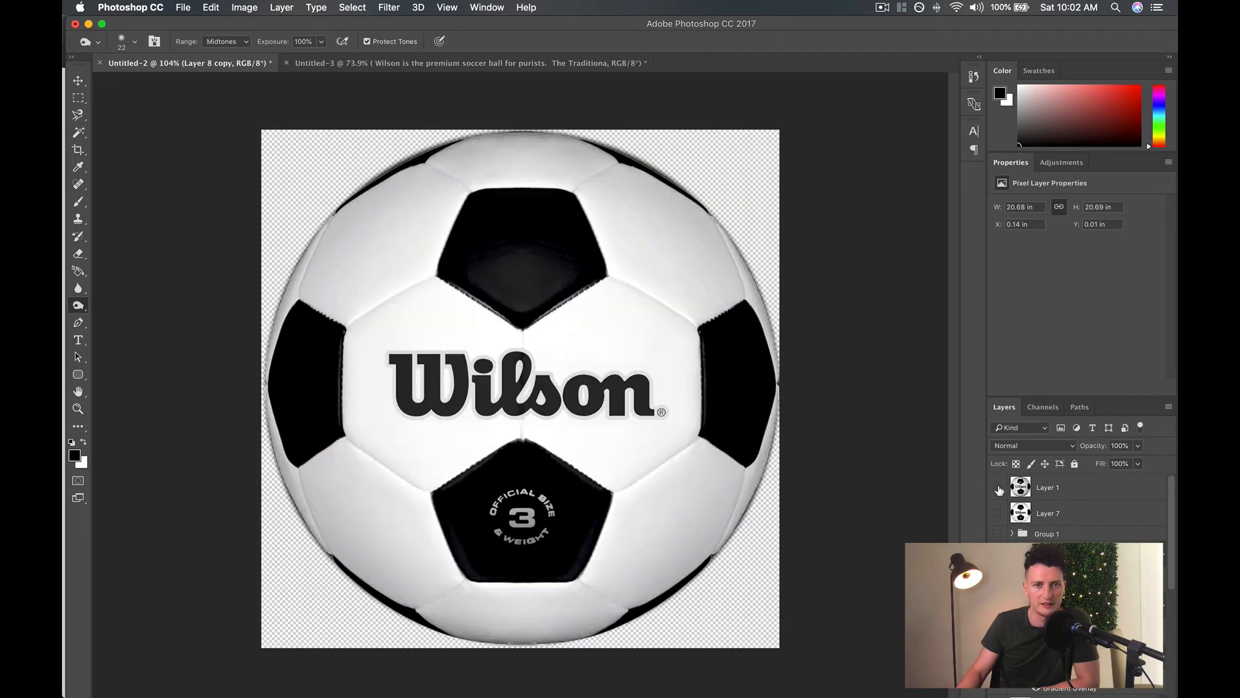
left_click(998, 489)
left_click(998, 489)
left_click(998, 489)
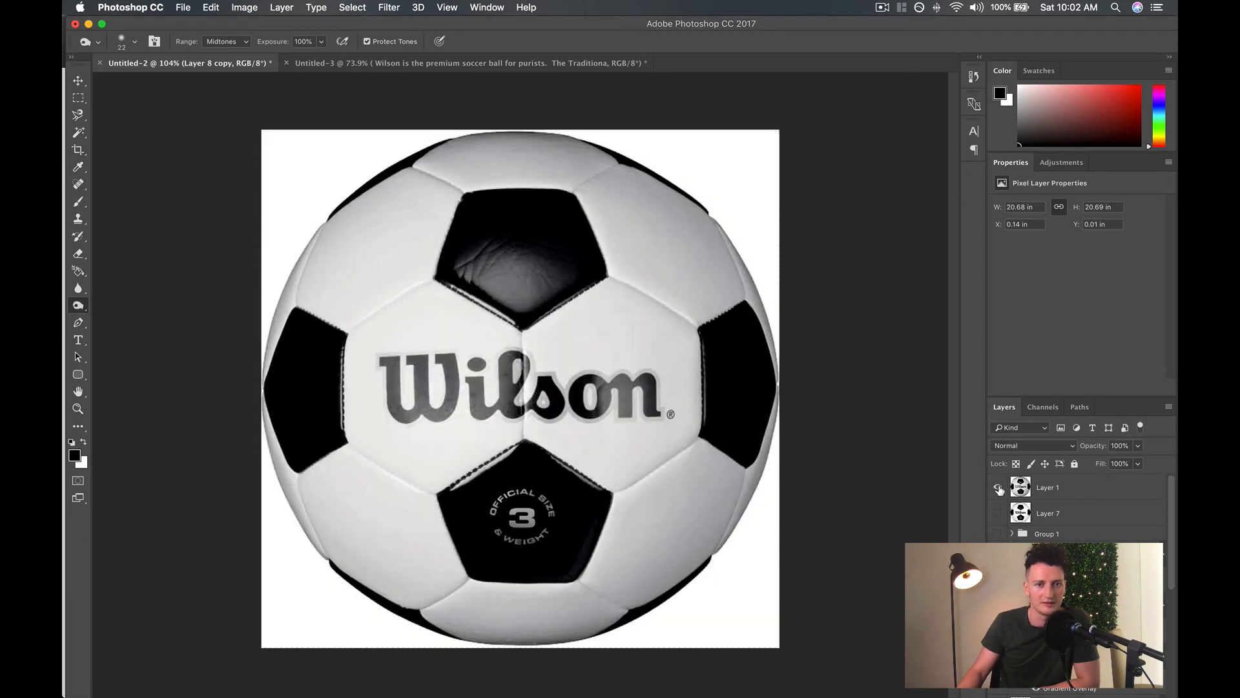
left_click(999, 489)
left_click(998, 489)
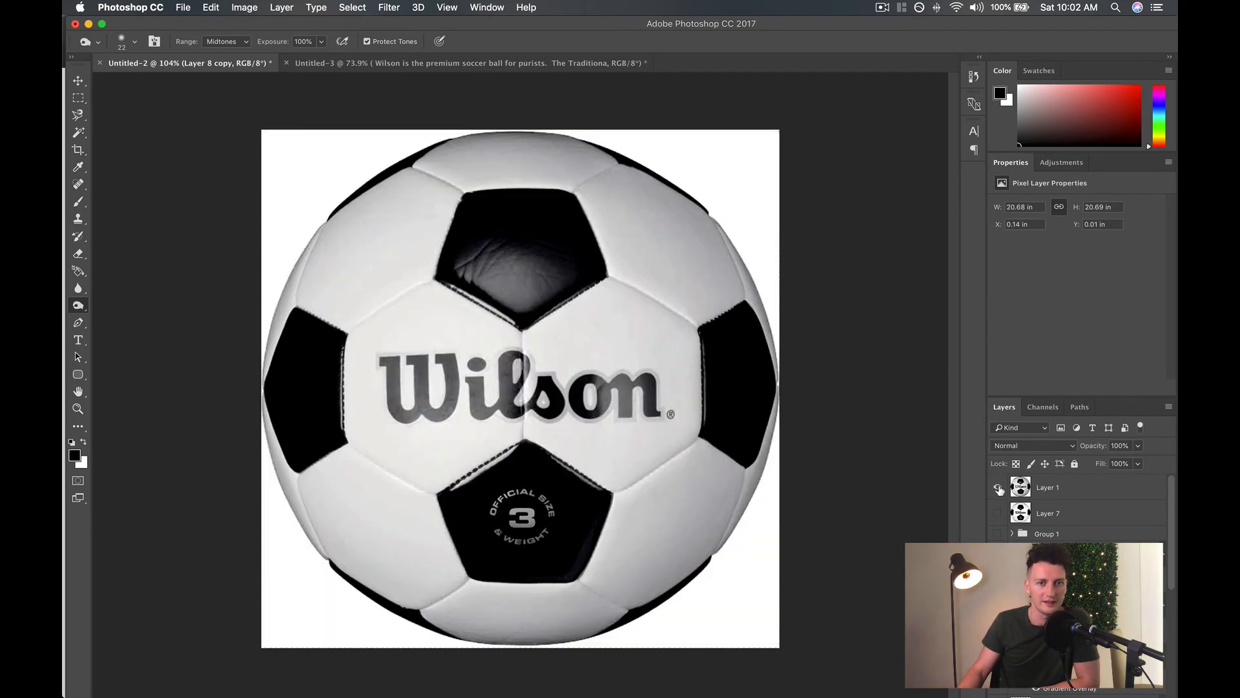
left_click(998, 489)
left_click(999, 489)
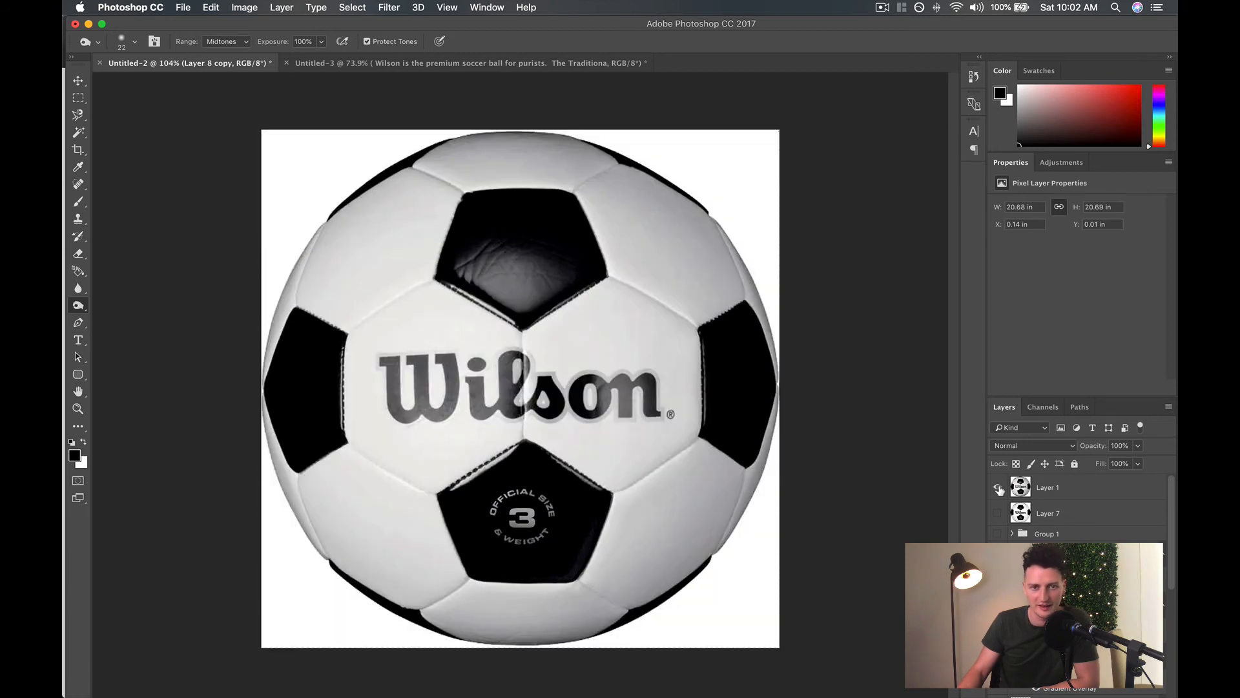
left_click(998, 489)
Try burning the white panels on the ball's right side with a 22 px Midtones brush, and undo the strokes.
scroll(999, 491, "down", 10)
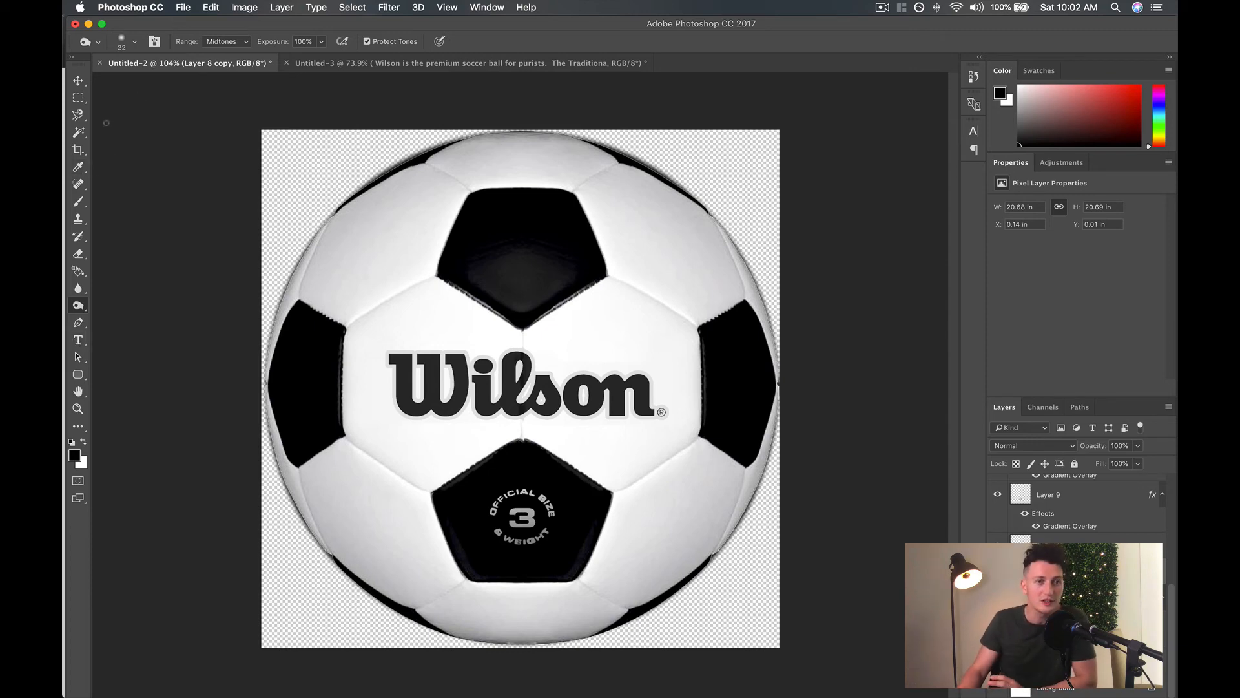
right_click(82, 308)
left_click(129, 316)
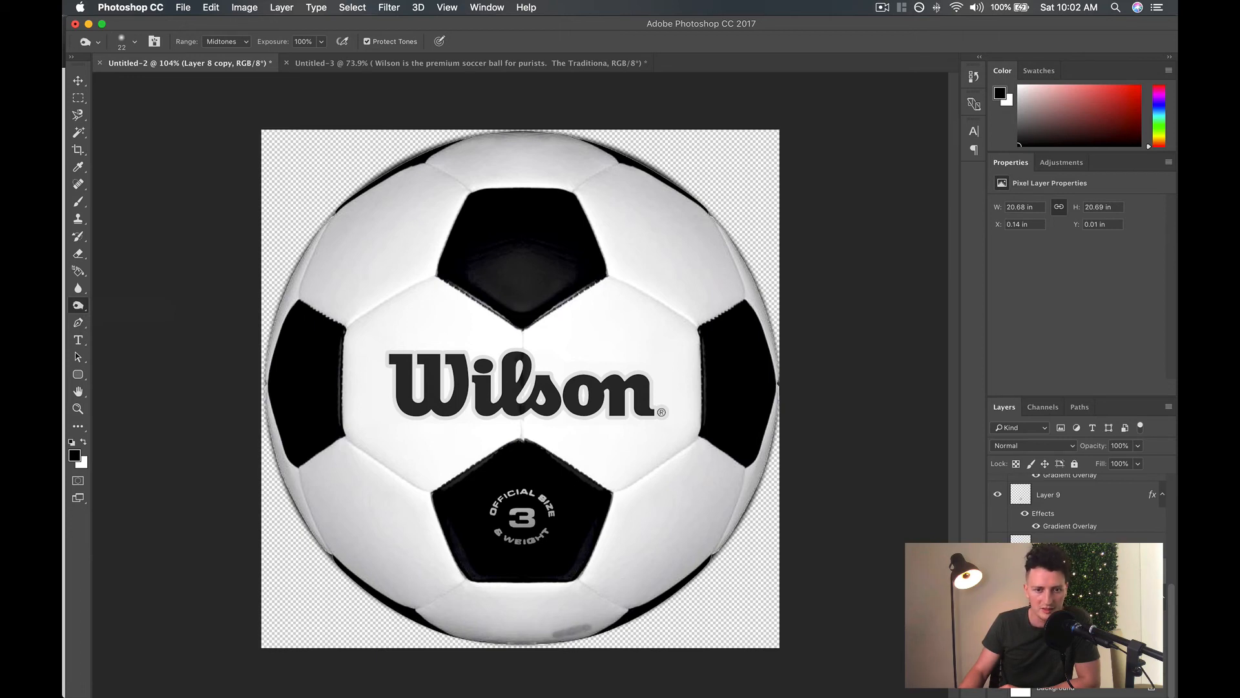
mouse_move(594, 617)
left_mouse_down()
mouse_move(707, 559)
mouse_move(672, 555)
left_mouse_up()
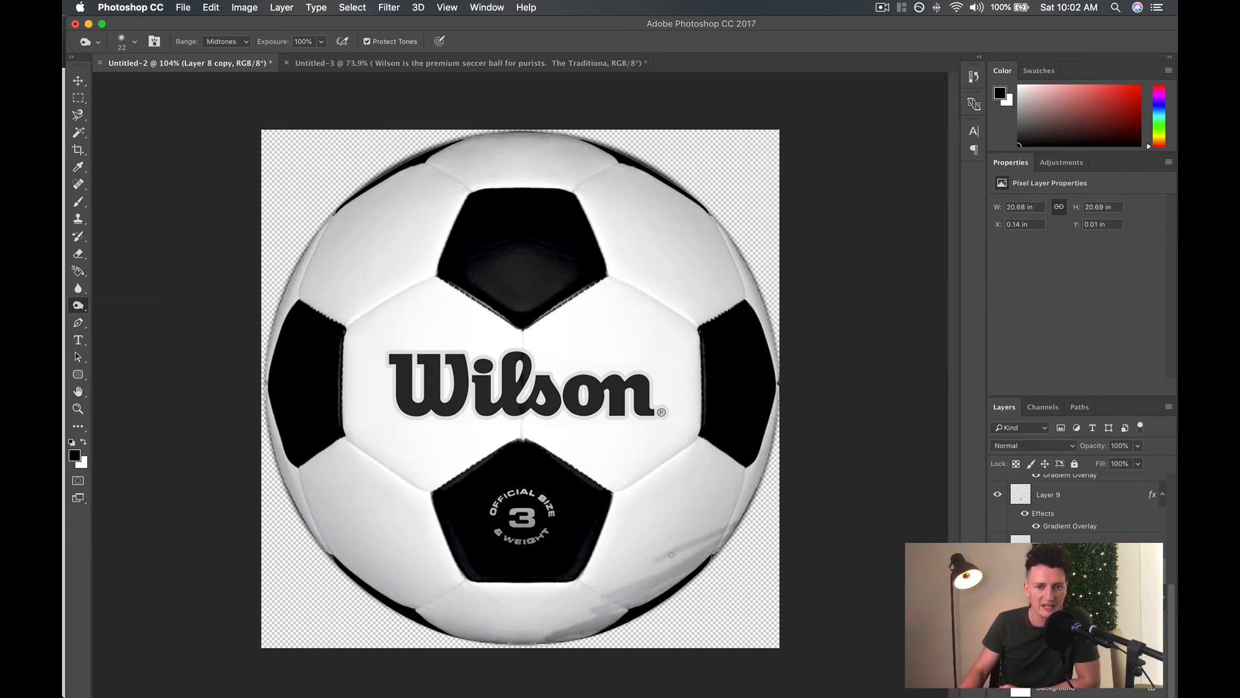
mouse_move(722, 496)
left_mouse_down()
mouse_move(669, 470)
mouse_move(761, 408)
left_mouse_up()
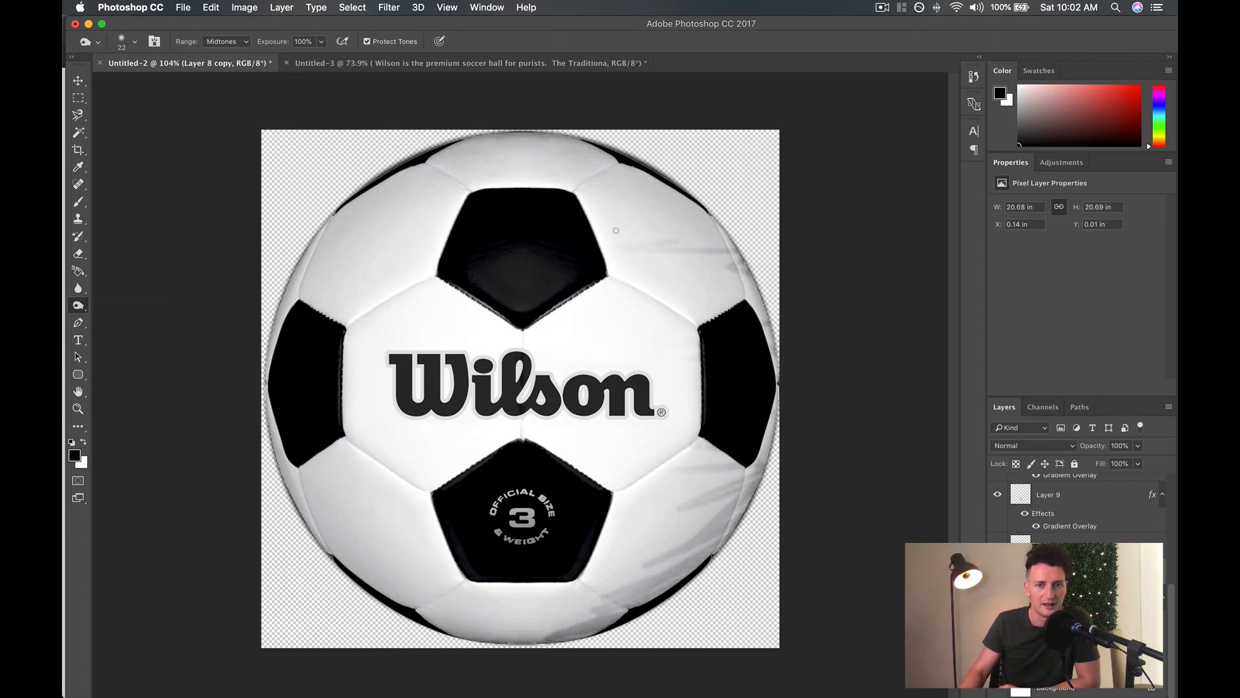
mouse_move(616, 230)
left_mouse_down()
mouse_move(581, 184)
mouse_move(517, 146)
left_mouse_up()
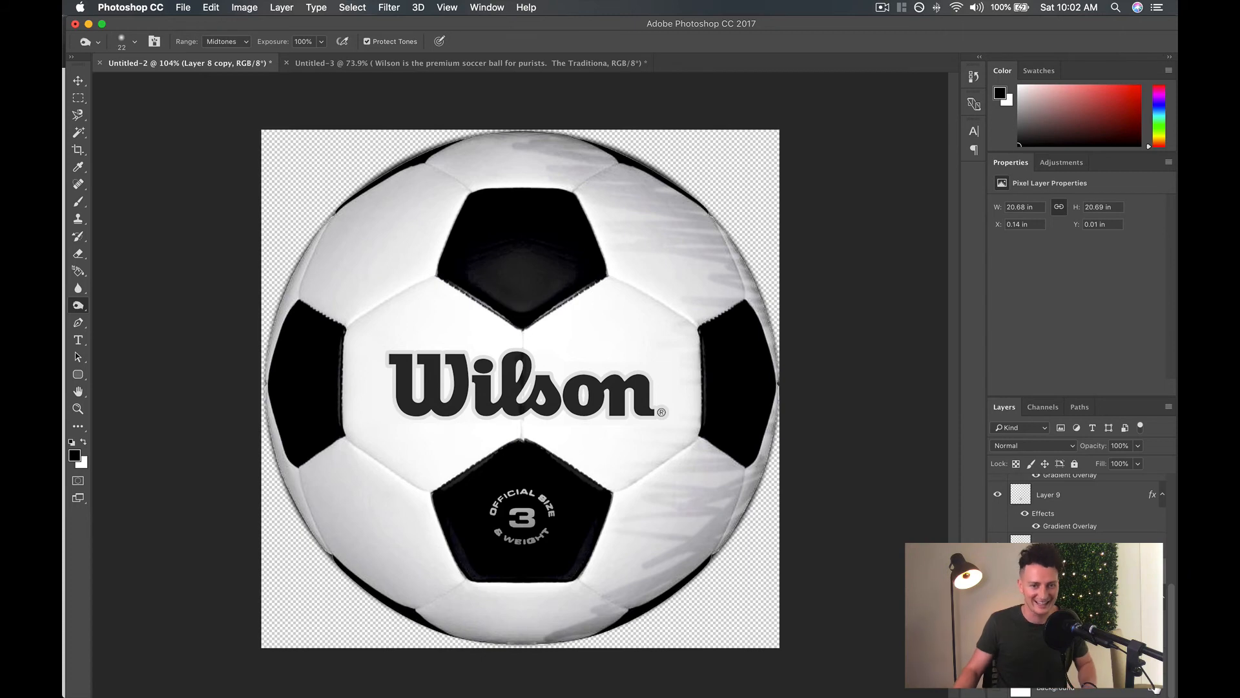
key("super+z")
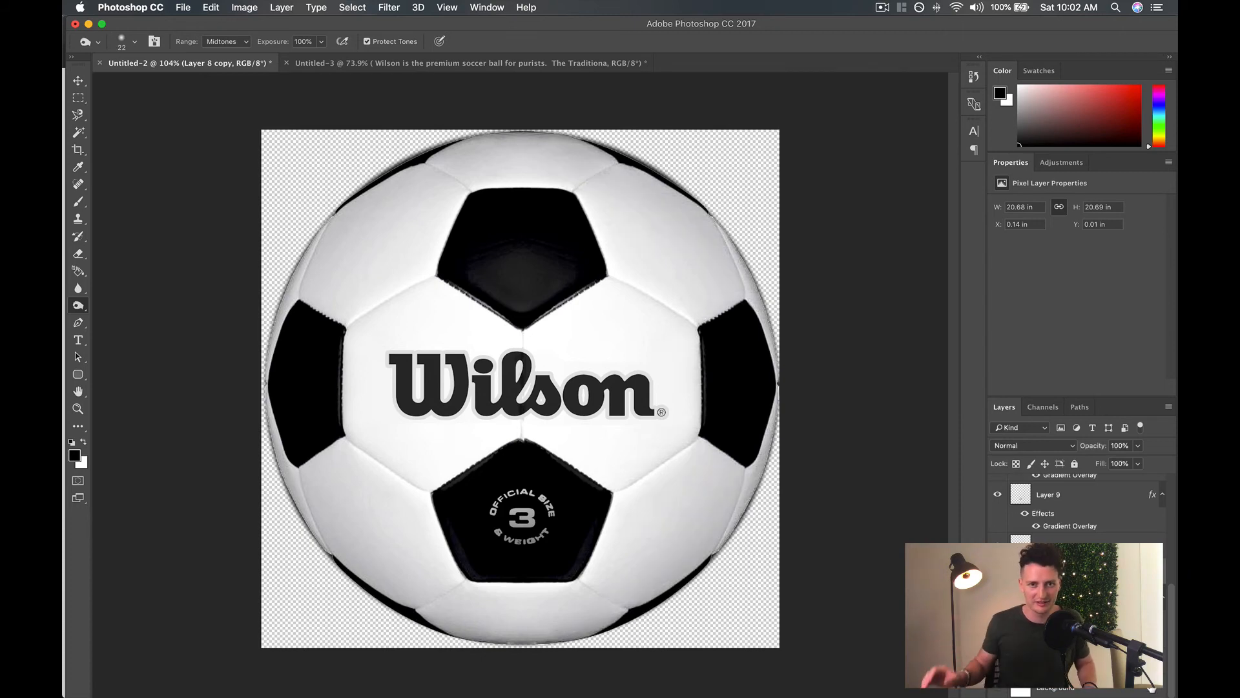
Lighten the ball's top white panel with the Dodge tool, using a 91 px brush at 60% hardness.
right_click(78, 305)
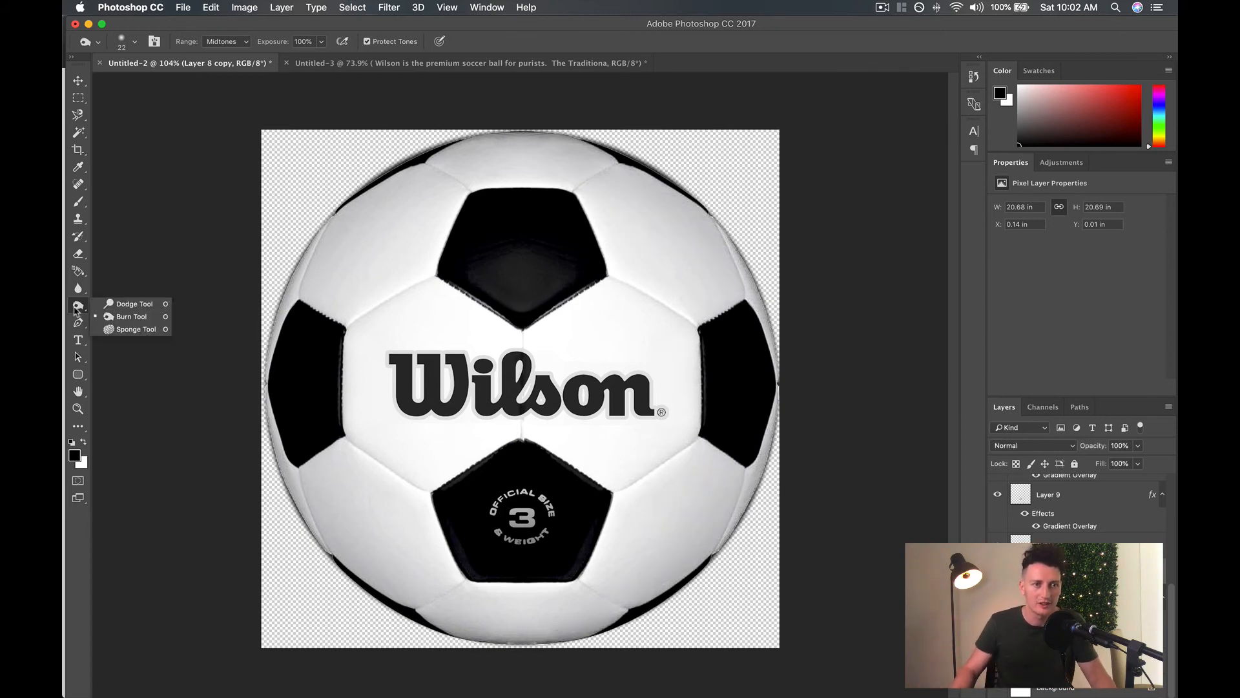
left_click(120, 307)
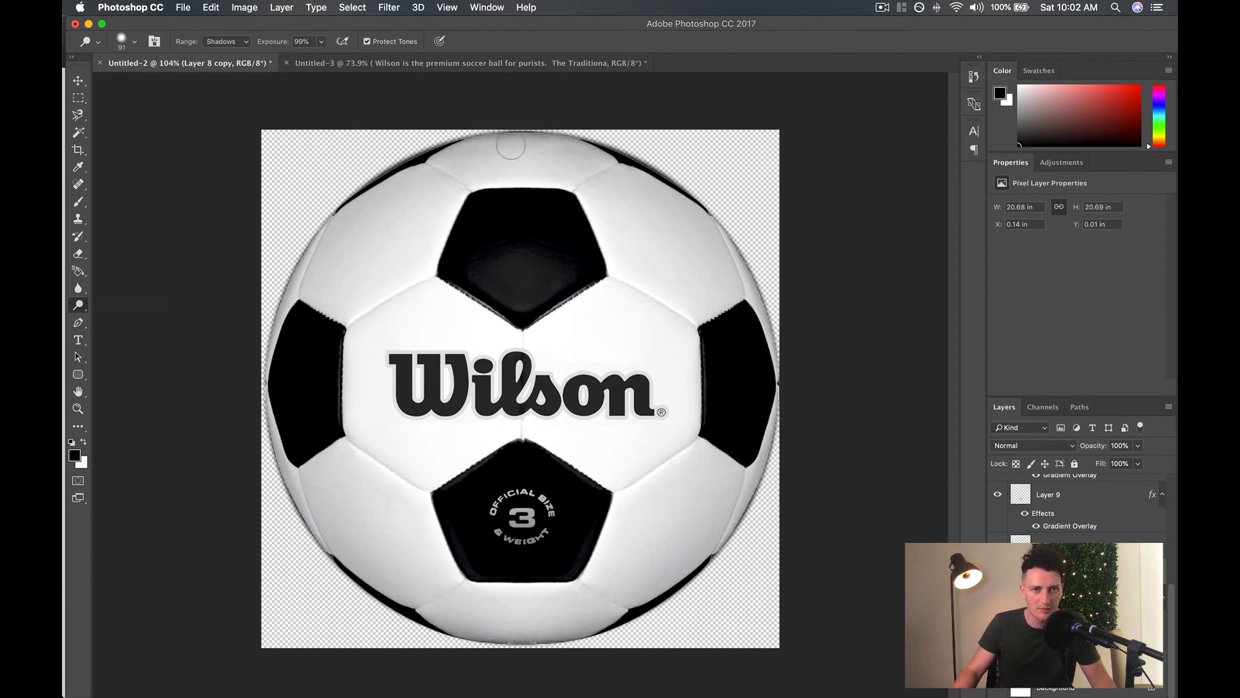
scroll(484, 150, "up", 8)
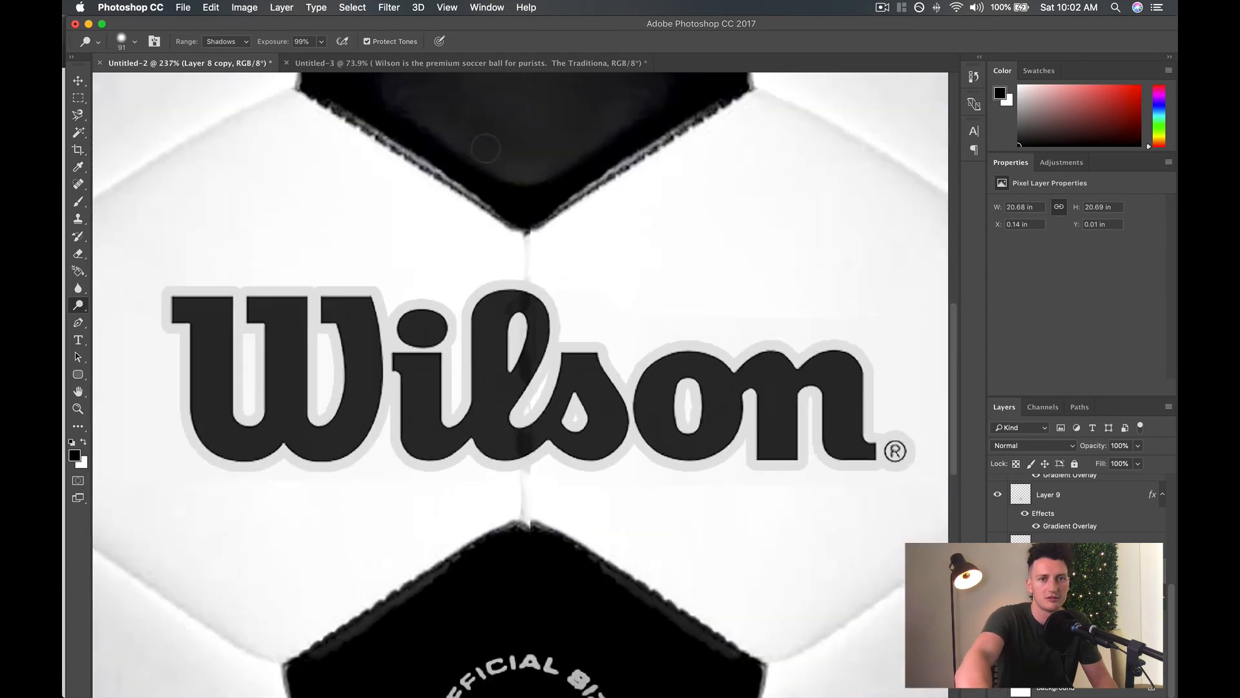
scroll(472, 164, "up", 10)
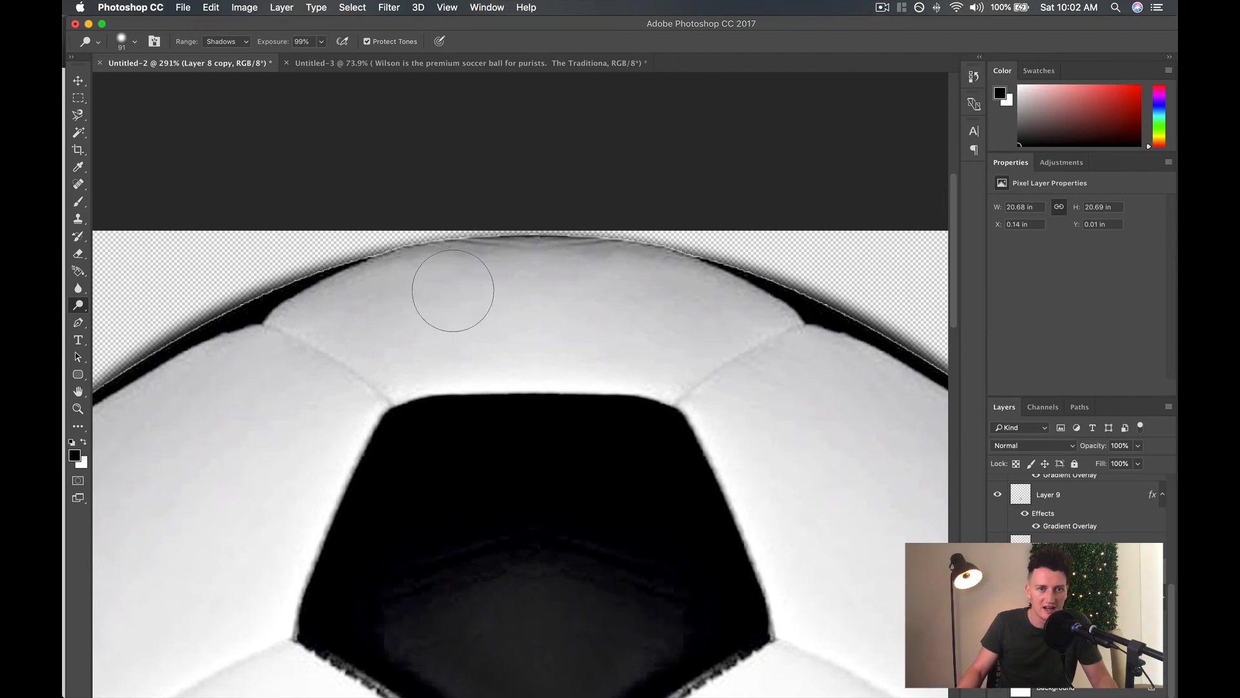
left_click(136, 44)
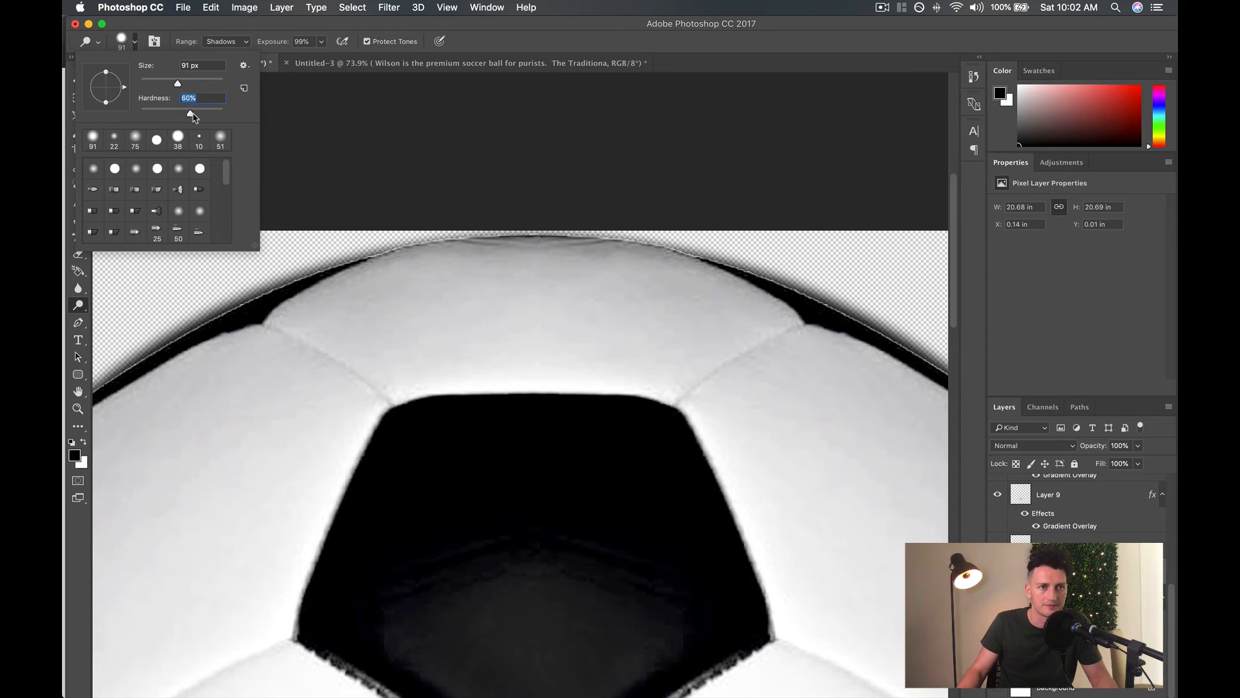
left_click(434, 290)
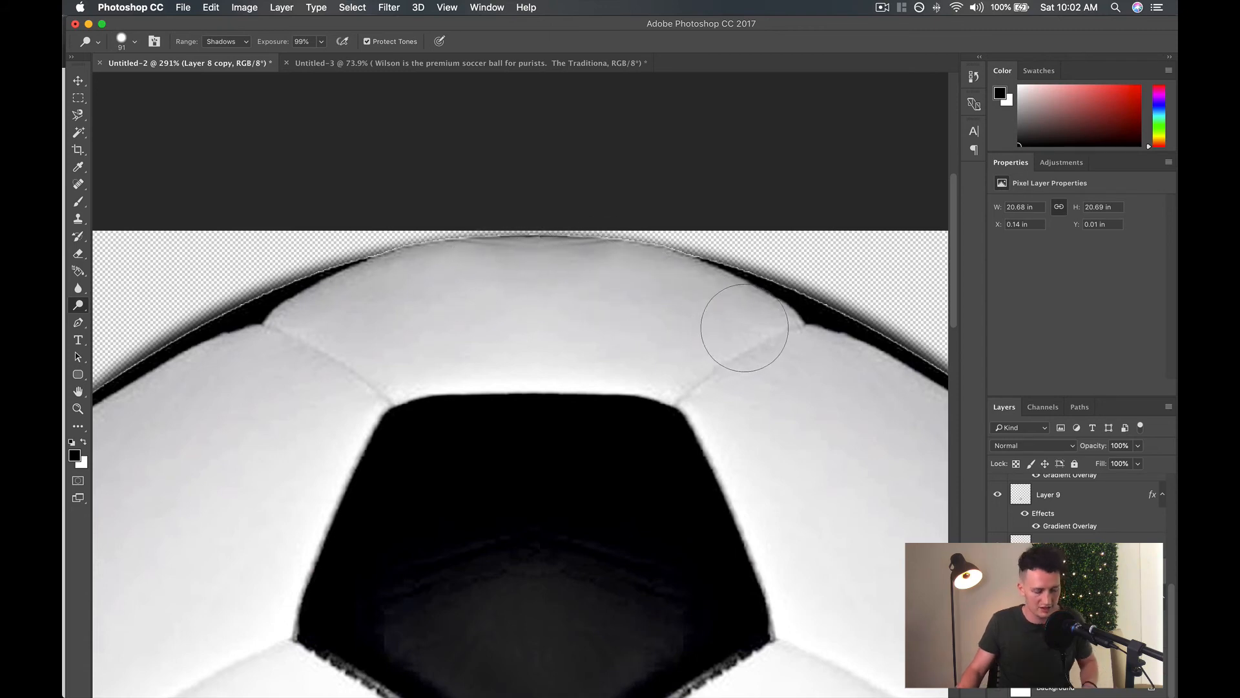
Undo and redo the dodge strokes on the top white panel repeatedly to compare its shading.
key("super+z")
key("super+alt+z")
key("super+alt+z")
key("super+alt+z")
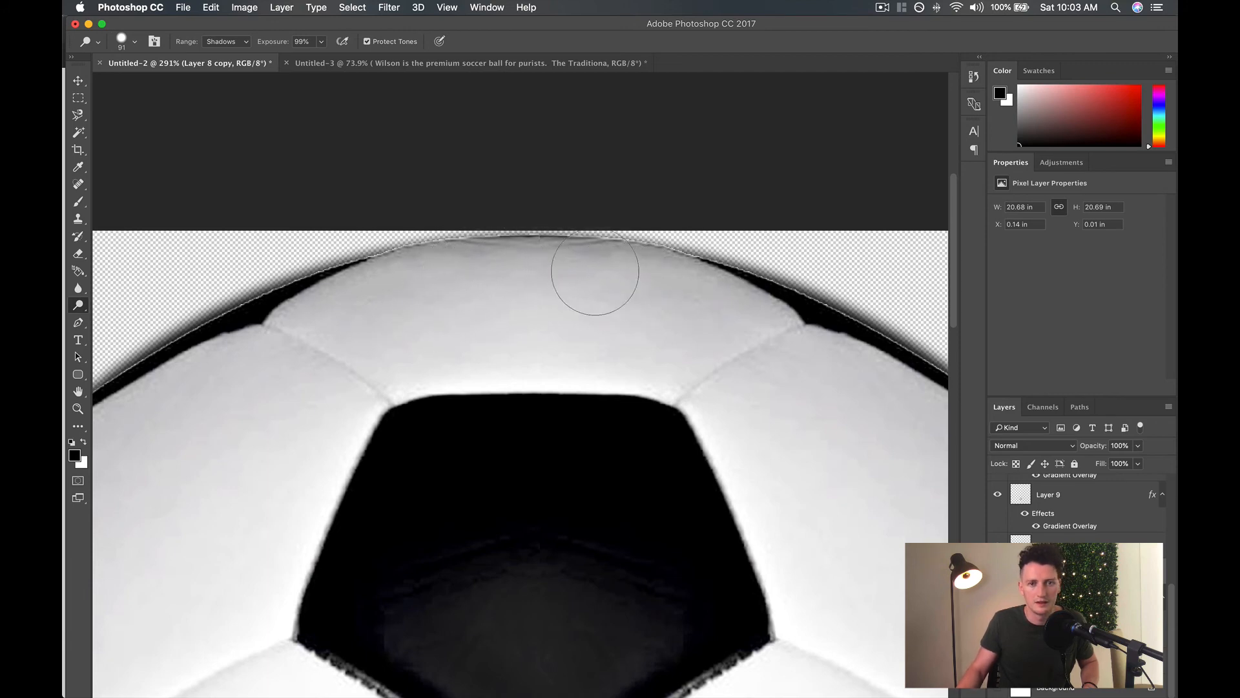
key("super+z")
key("super+z")
key("super+z")
key("super+z")
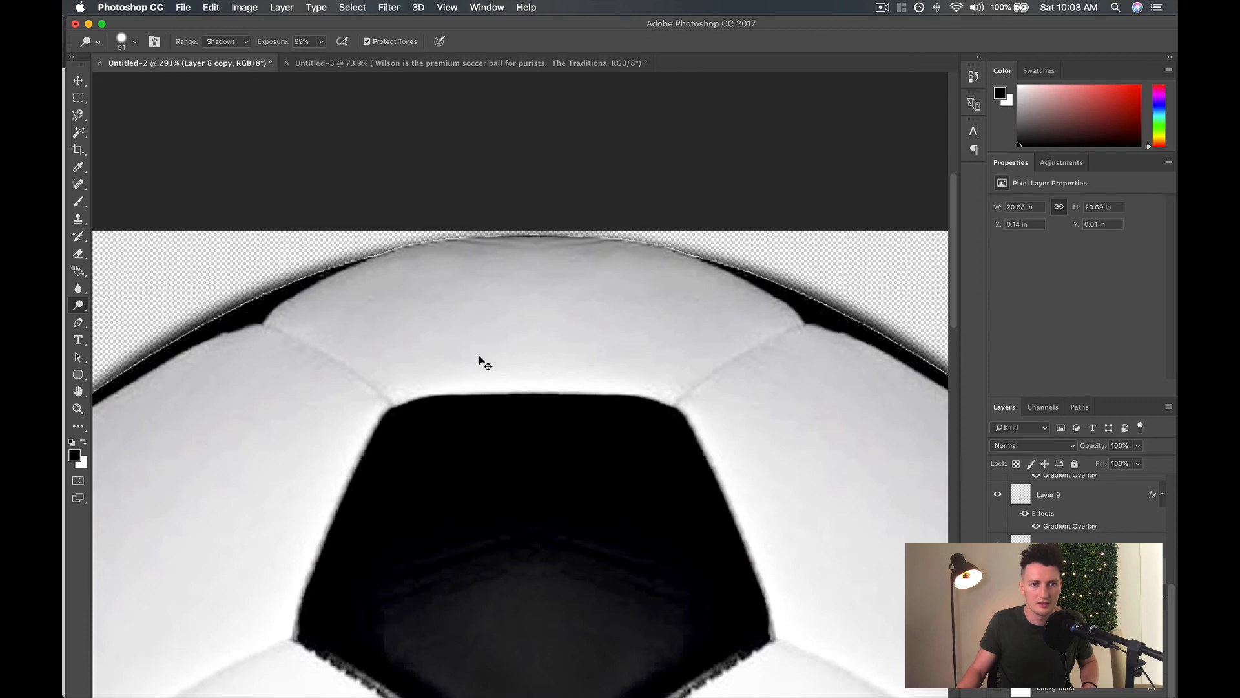
key("super+z")
key("super+z")
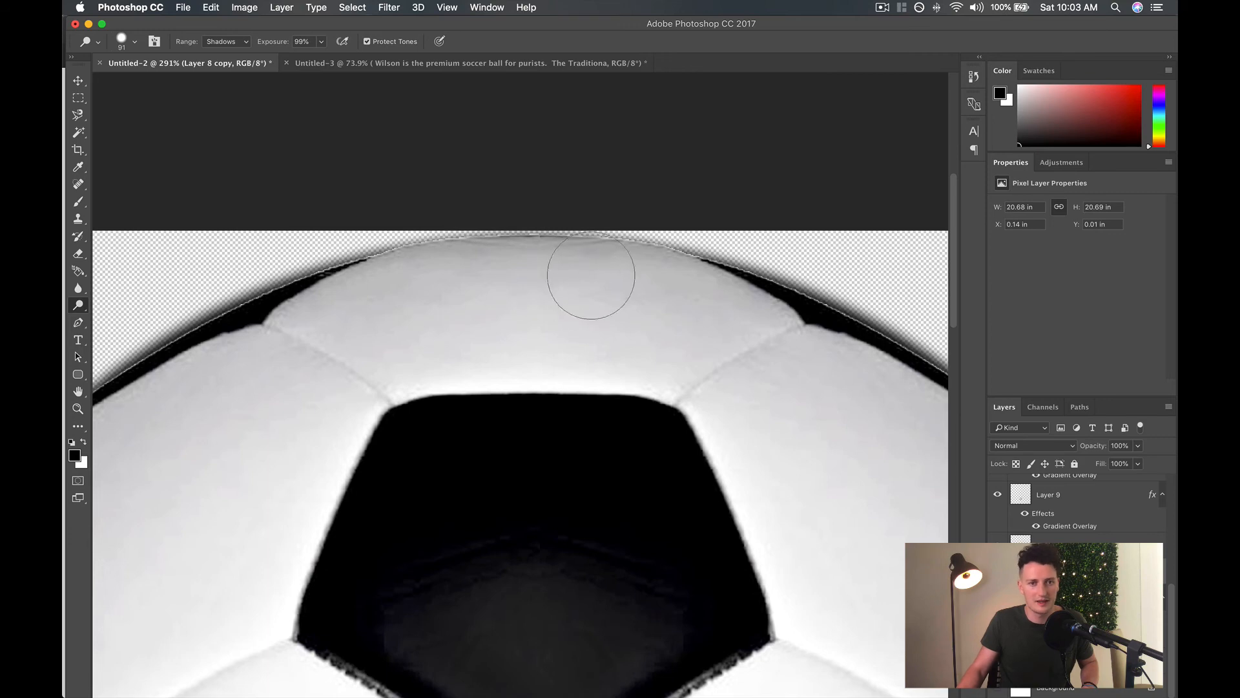
Dodge the gray shading on the white panels along the ball's upper-right edge.
scroll(520, 299, "right", 5)
scroll(521, 299, "down", 4)
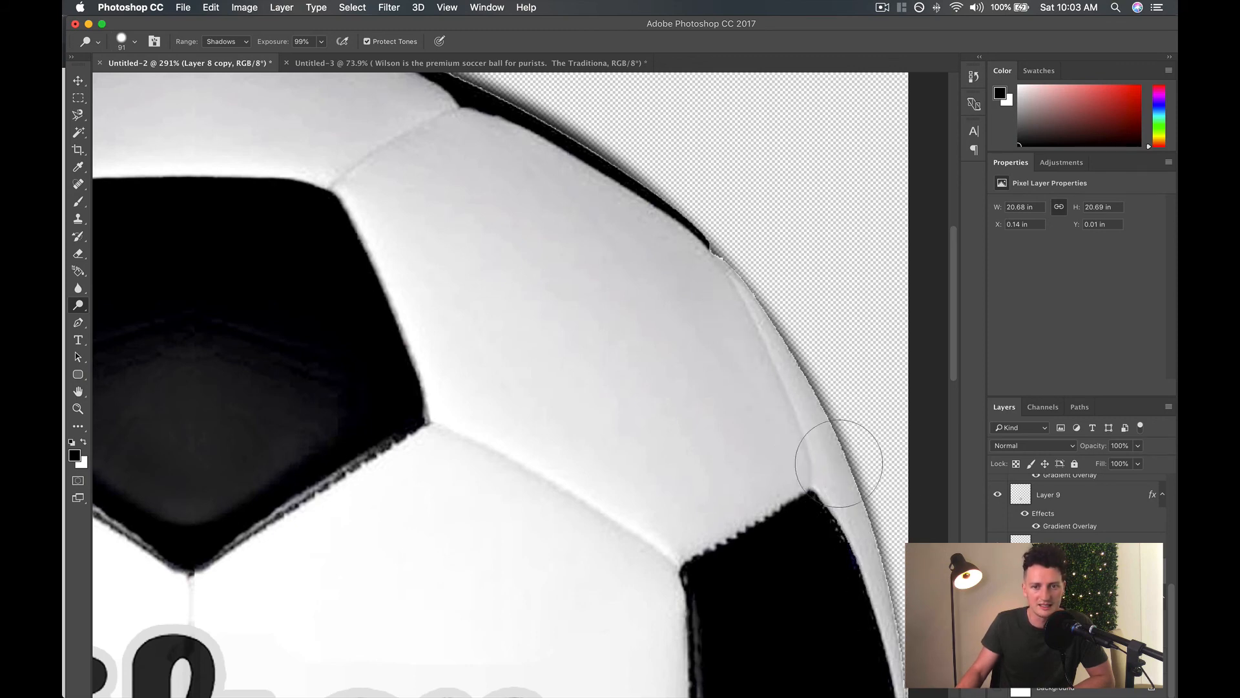
scroll(806, 381, "down", 6)
scroll(806, 382, "down", 6)
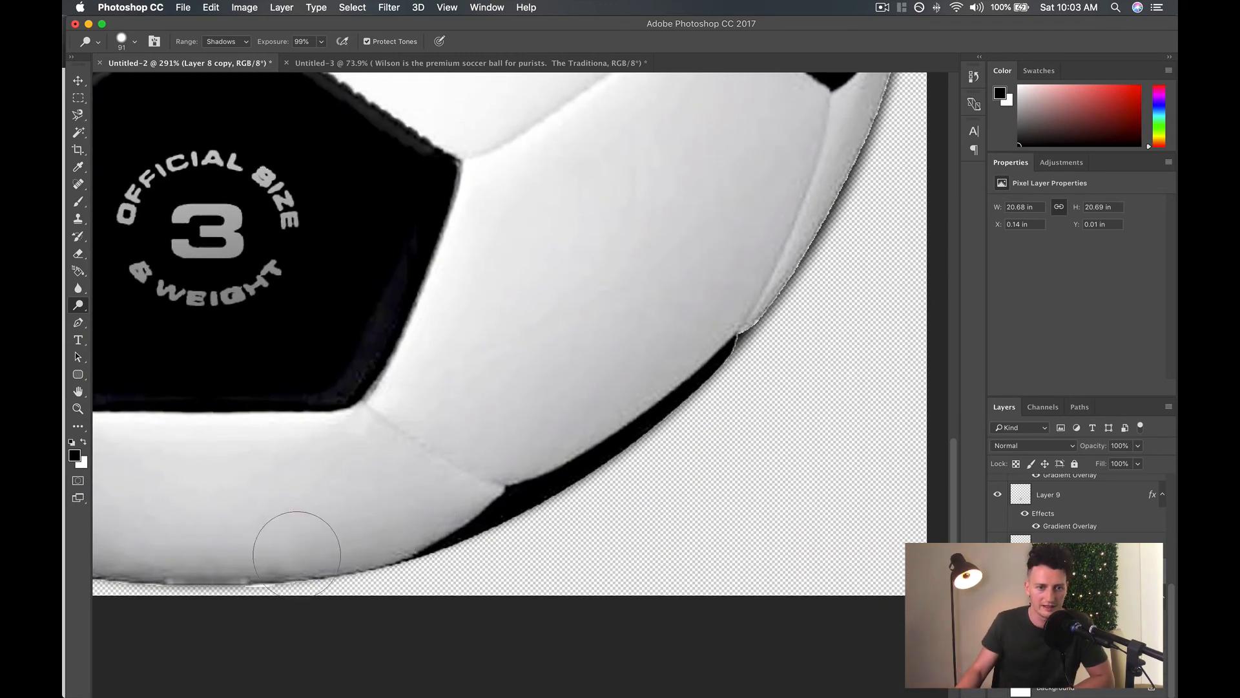
Dodge the shaded lower edge of the white panel beneath the bottom black pentagon.
scroll(277, 545, "left", 3)
scroll(278, 552, "left", 5)
scroll(277, 553, "down", 2)
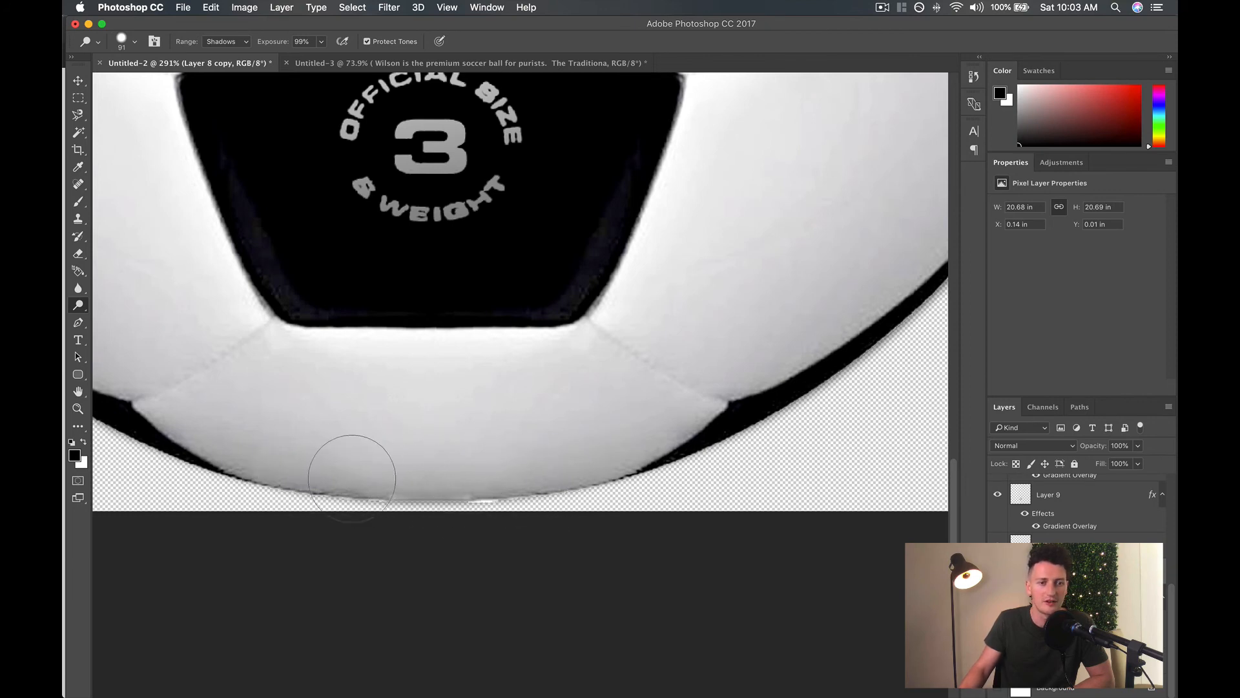
mouse_move(316, 477)
left_mouse_down()
mouse_move(238, 457)
mouse_move(227, 435)
left_mouse_up()
mouse_move(426, 455)
left_mouse_down()
mouse_move(629, 437)
mouse_move(700, 366)
mouse_move(504, 461)
mouse_move(415, 465)
mouse_move(514, 465)
mouse_move(484, 465)
left_mouse_up()
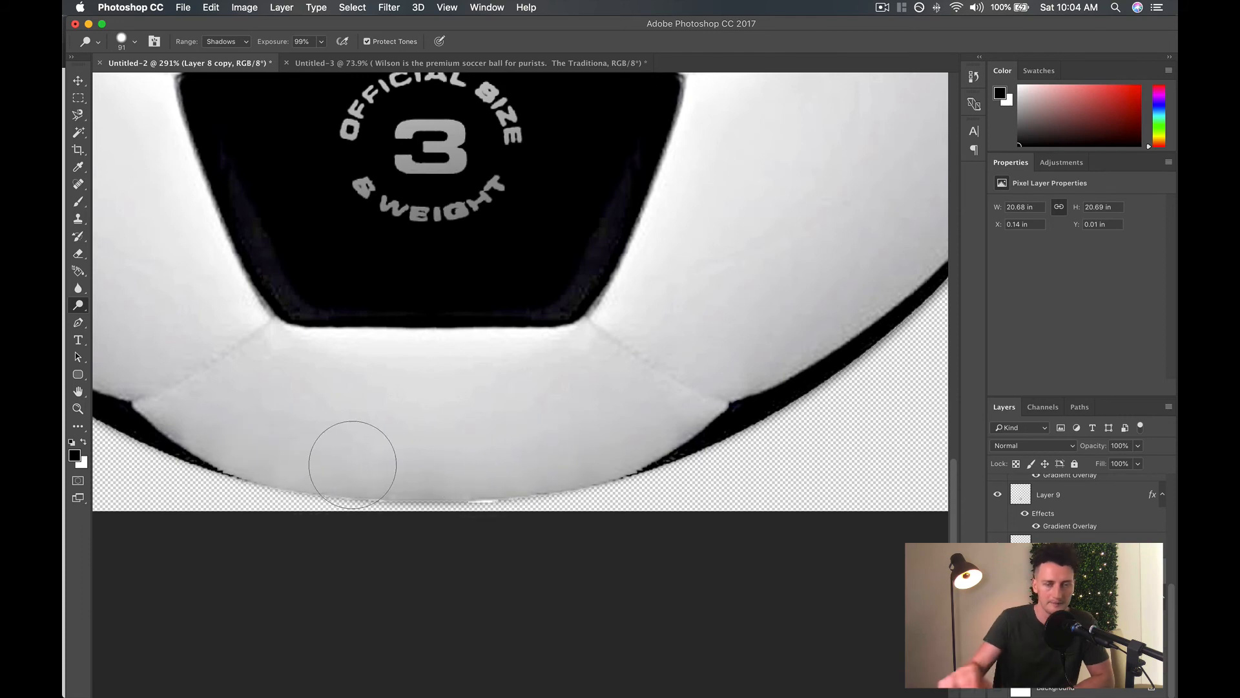
Dodge the narrow white panel along the ball's lower-right edge, beside and below the right black panel.
scroll(353, 464, "right", 5)
scroll(352, 465, "up", 4)
scroll(353, 464, "right", 3)
scroll(353, 464, "up", 3)
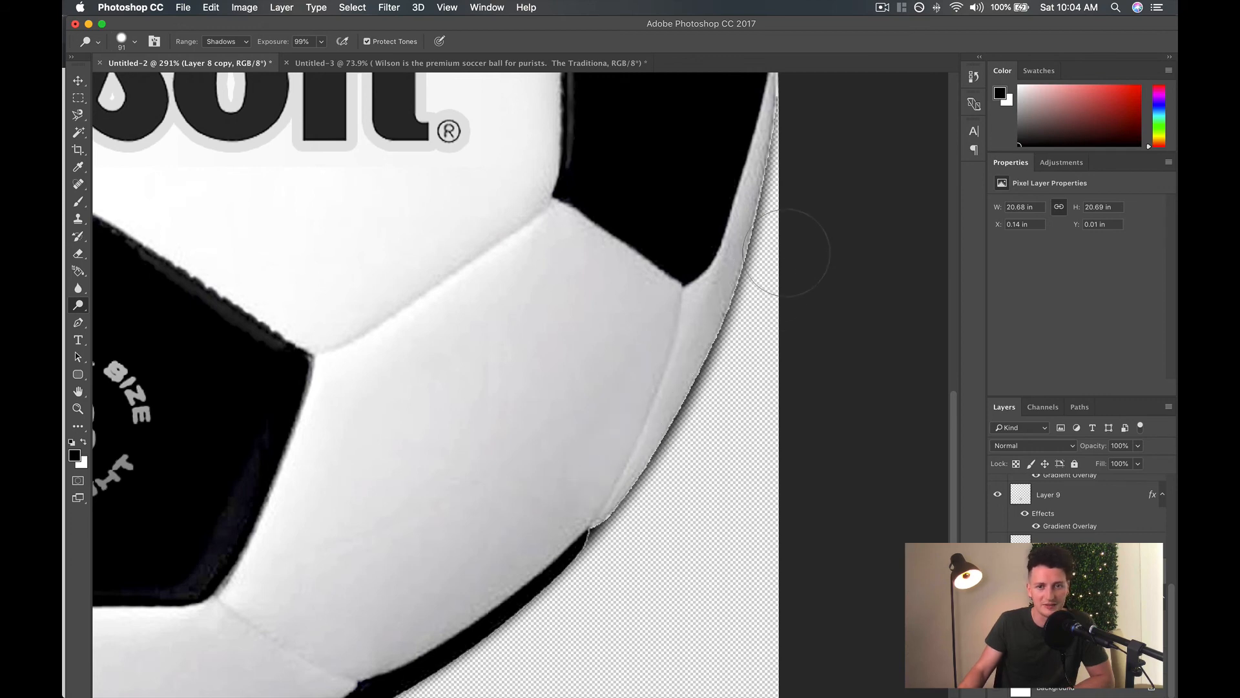
left_click_drag(756, 152, 695, 354)
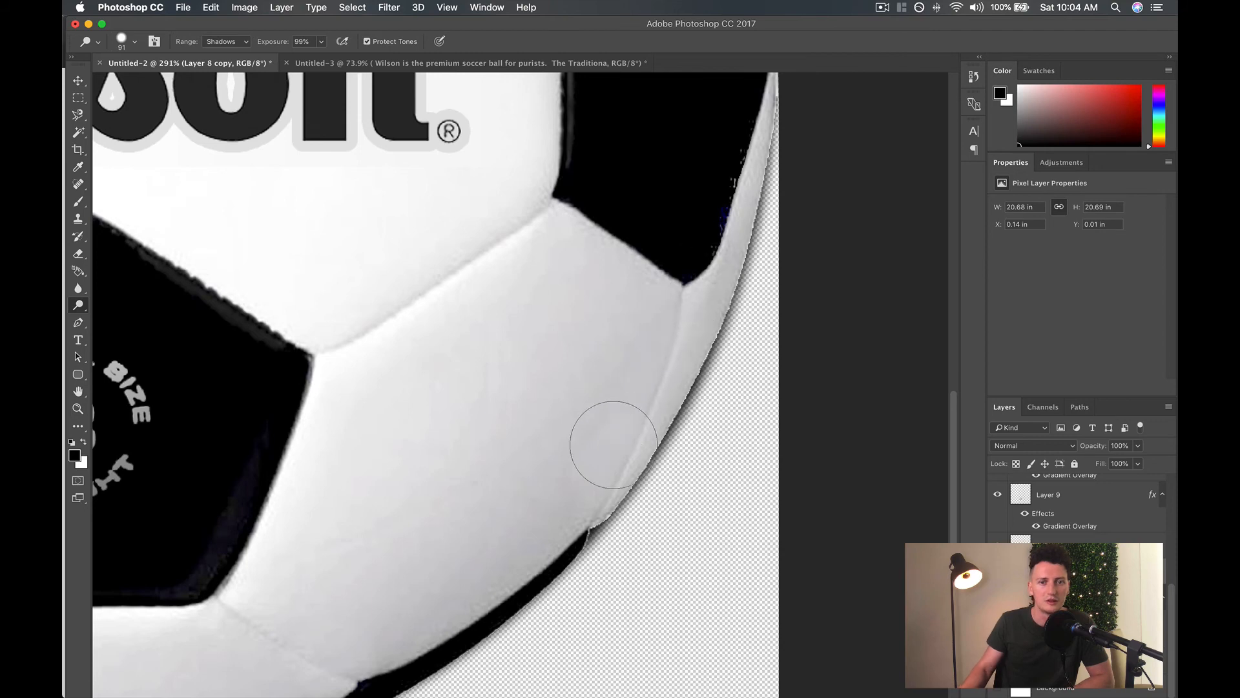
Dodge the narrow white panel along the ball's lower-left edge, beside the left black panel.
scroll(612, 435, "left", 10)
scroll(613, 444, "left", 5)
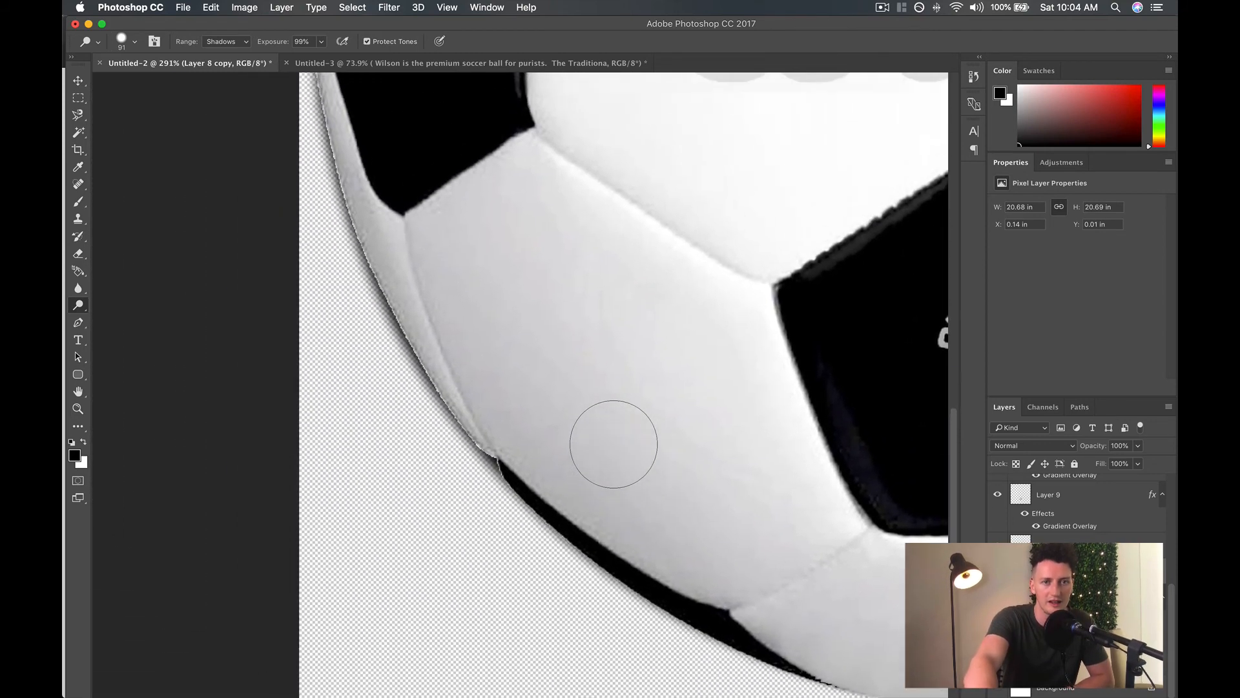
scroll(613, 444, "up", 10)
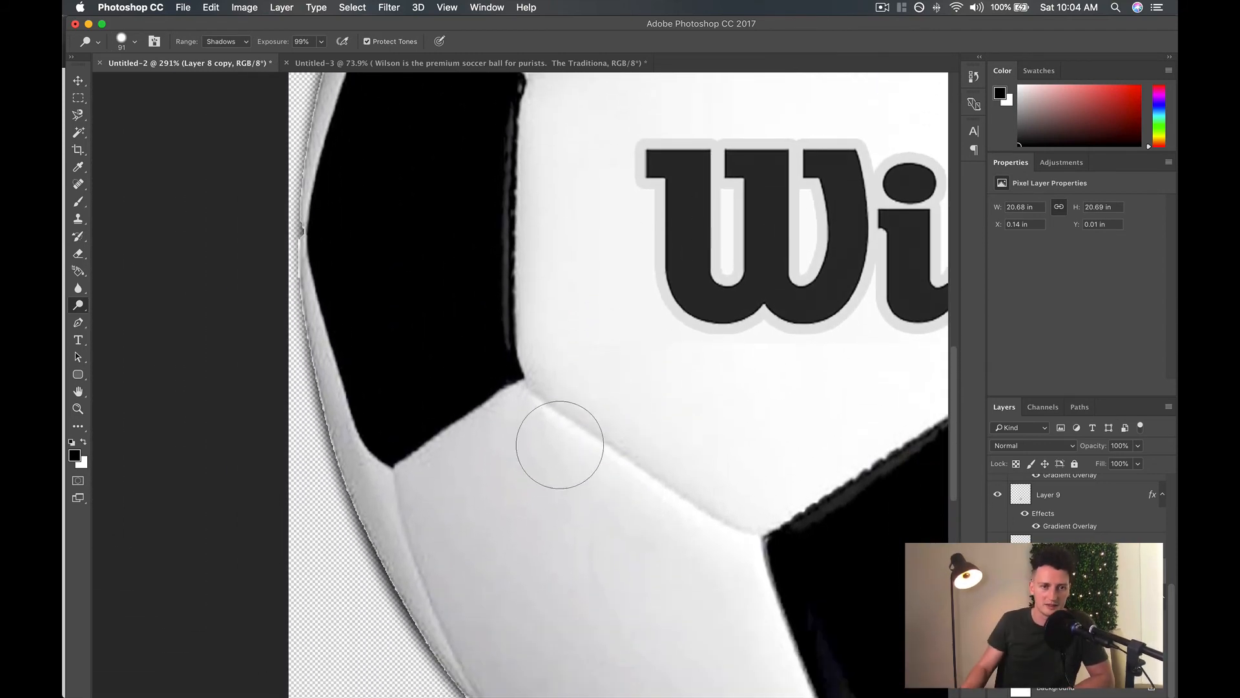
mouse_move(308, 323)
left_mouse_down()
mouse_move(394, 523)
mouse_move(332, 444)
mouse_move(347, 477)
left_mouse_up()
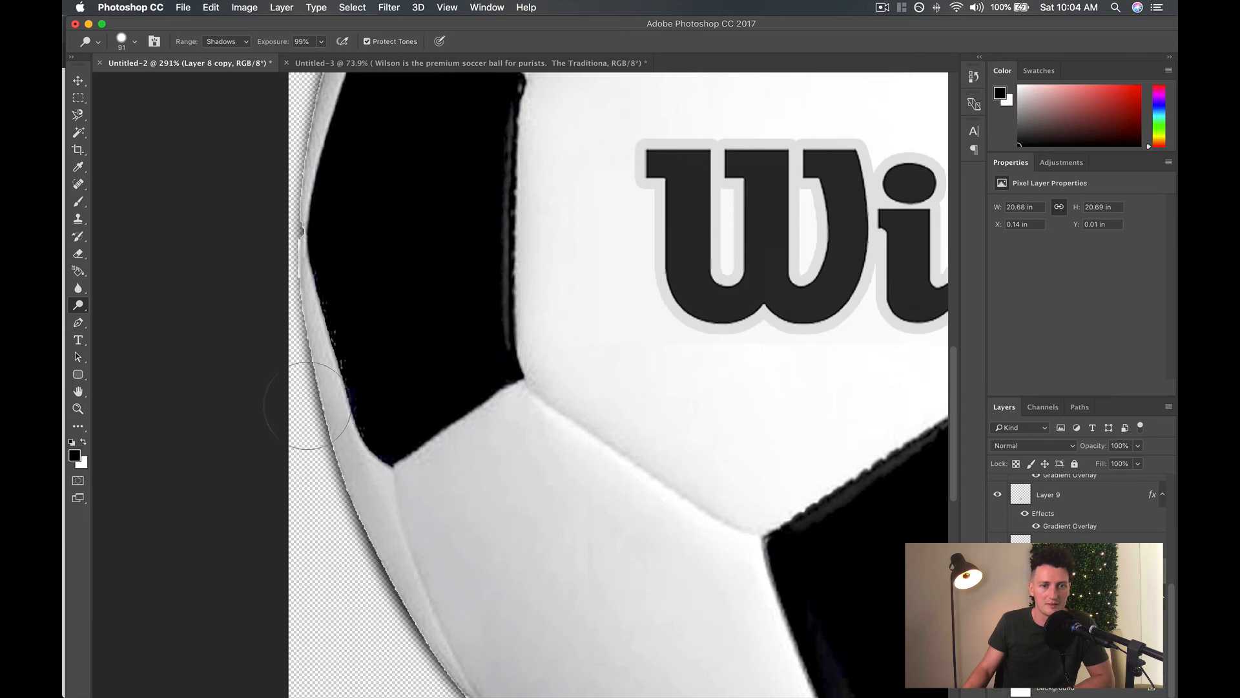
Dodge the white panels along the ball's upper-left edge, above the left black panel.
scroll(339, 323, "up", 5)
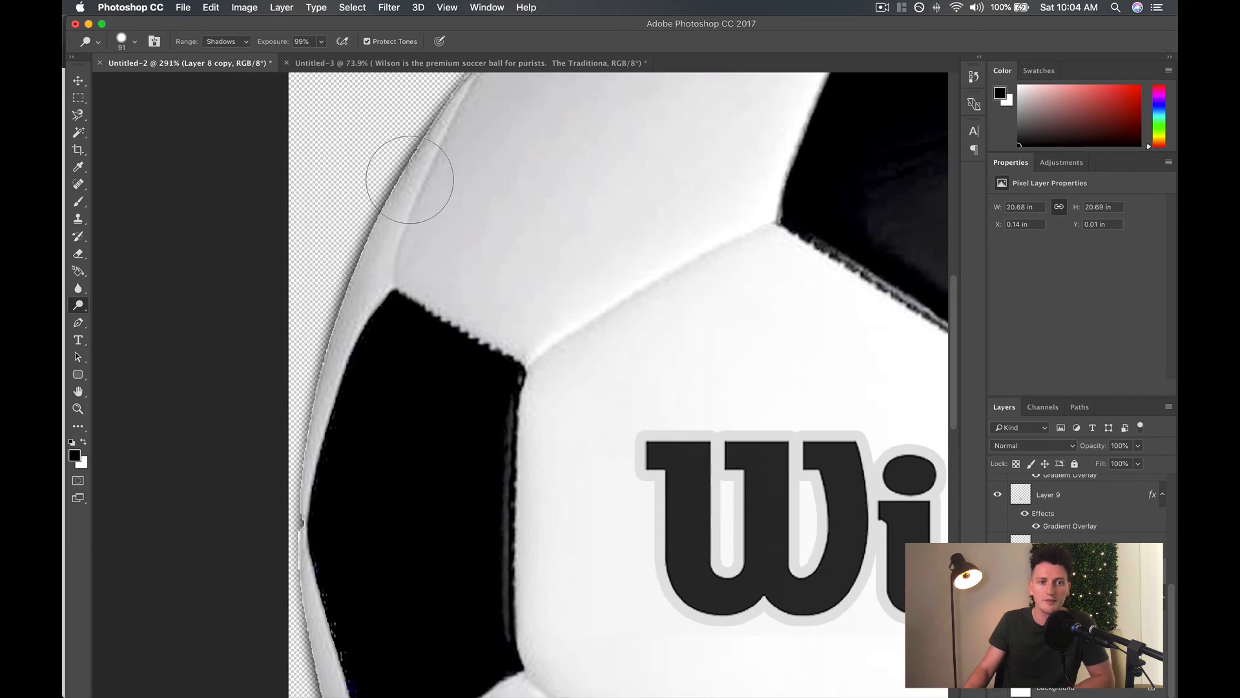
scroll(441, 204, "up", 2)
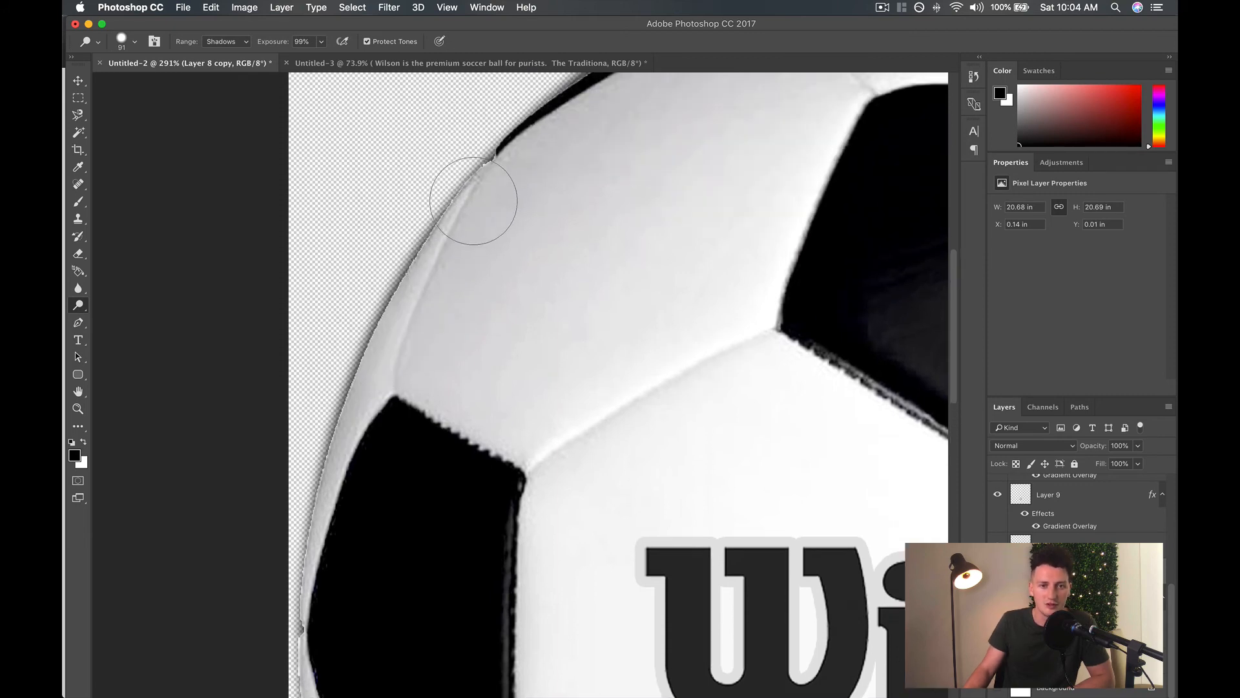
scroll(419, 257, "down", 10)
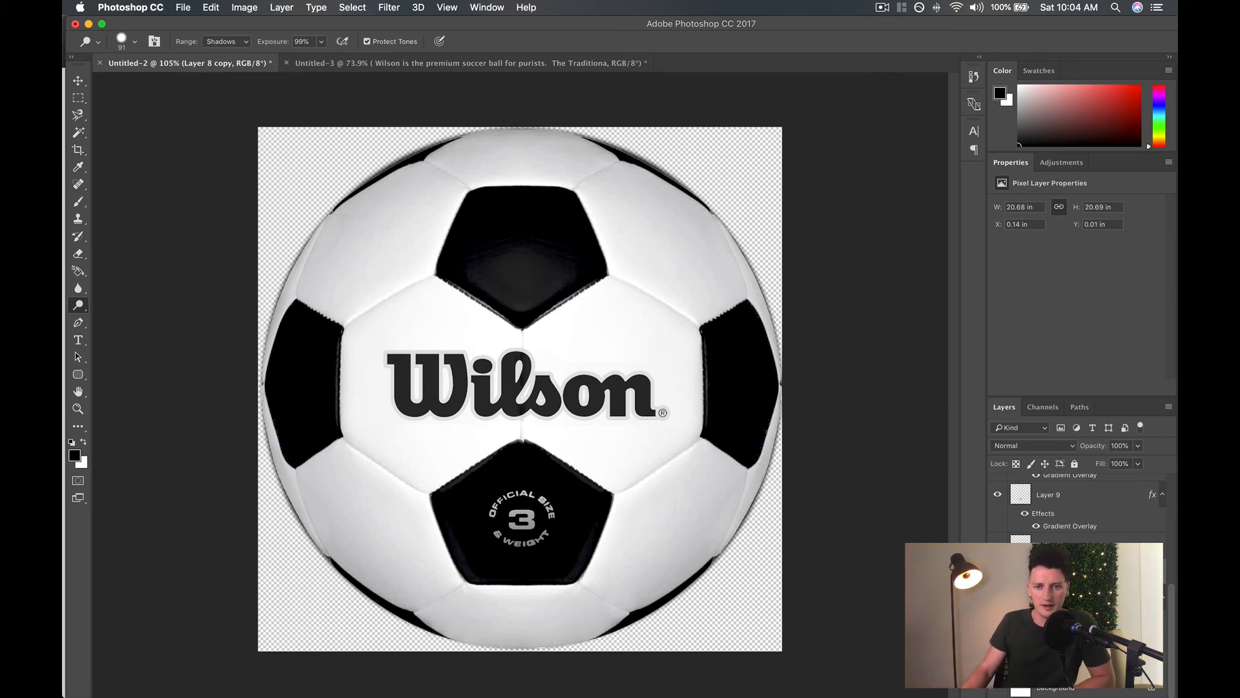
Compare the dodged ball with the original photo by toggling Layer 1's visibility, leaving it hidden.
scroll(1018, 486, "up", 10)
left_click(998, 487)
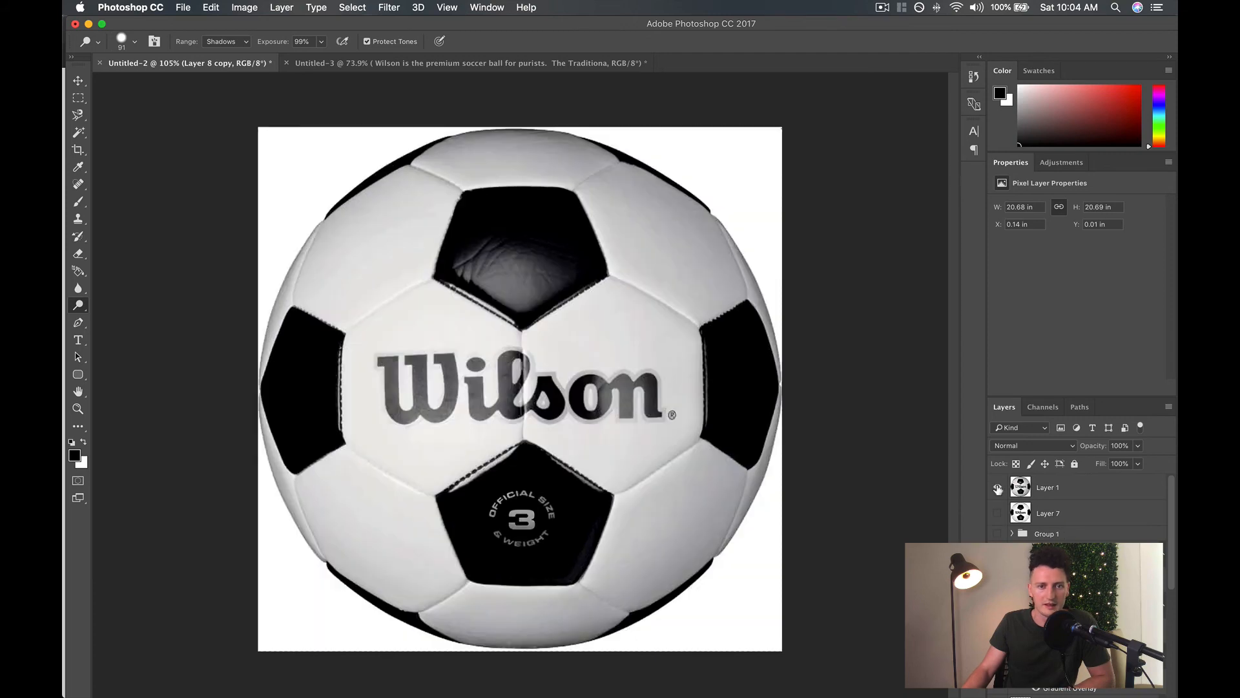
left_click(998, 488)
left_click(997, 488)
left_click(997, 488)
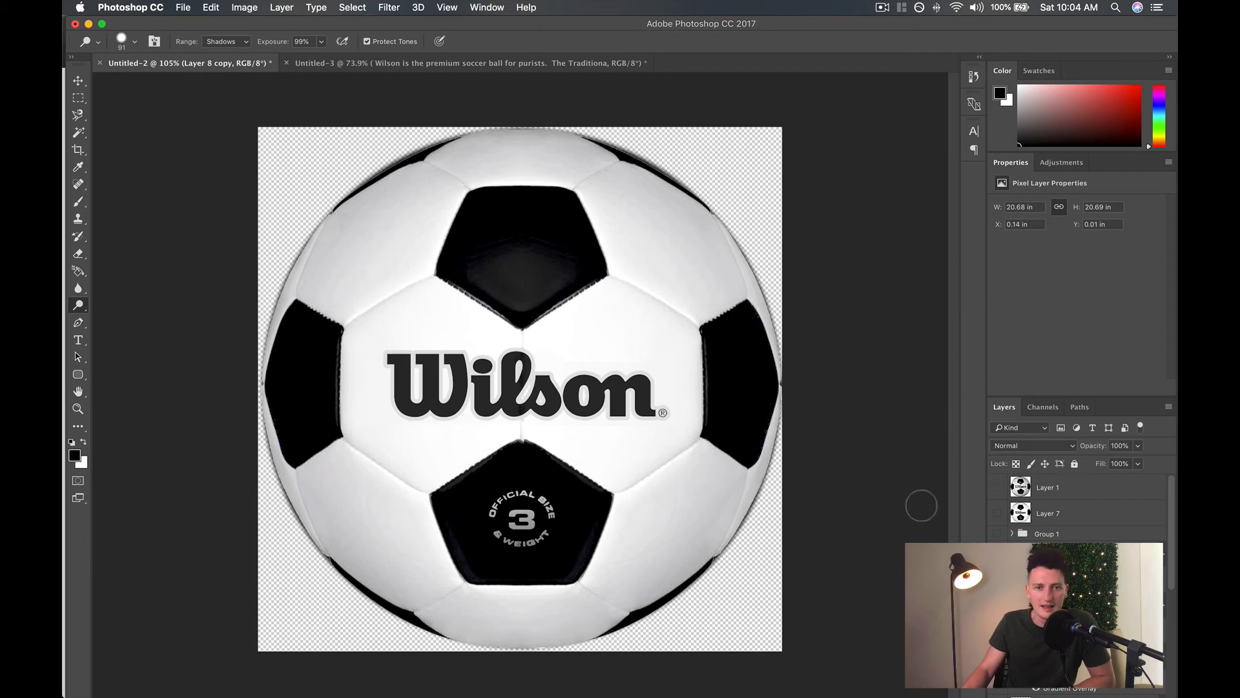
Toggle the blurred edge shading around the ball's outline repeatedly to compare the ball with and without it.
scroll(1059, 507, "down", 5)
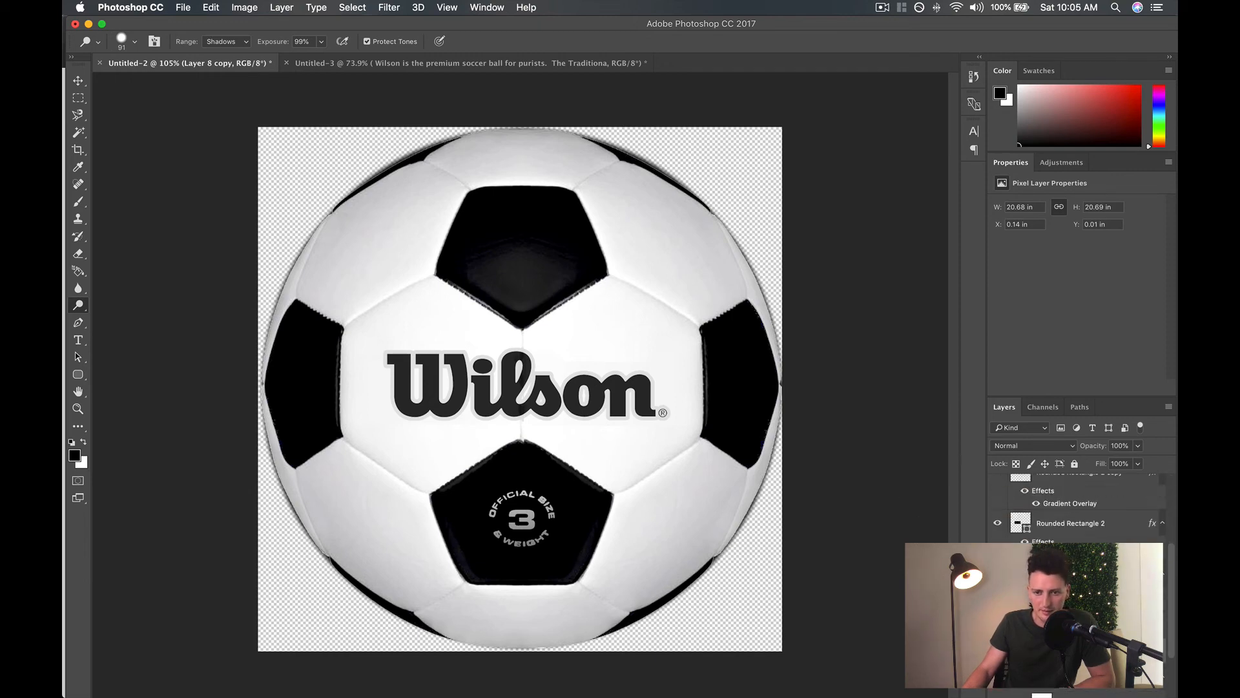
scroll(1076, 508, "down", 2)
left_click(997, 654)
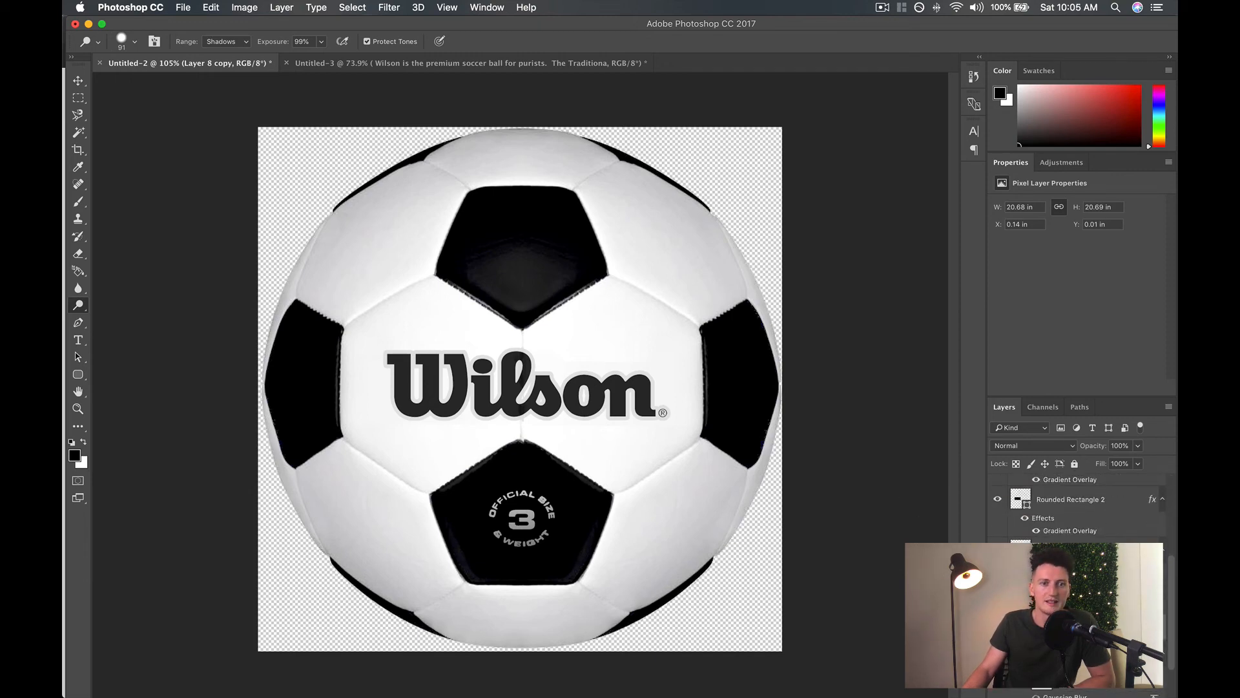
left_click(998, 653)
left_click(997, 654)
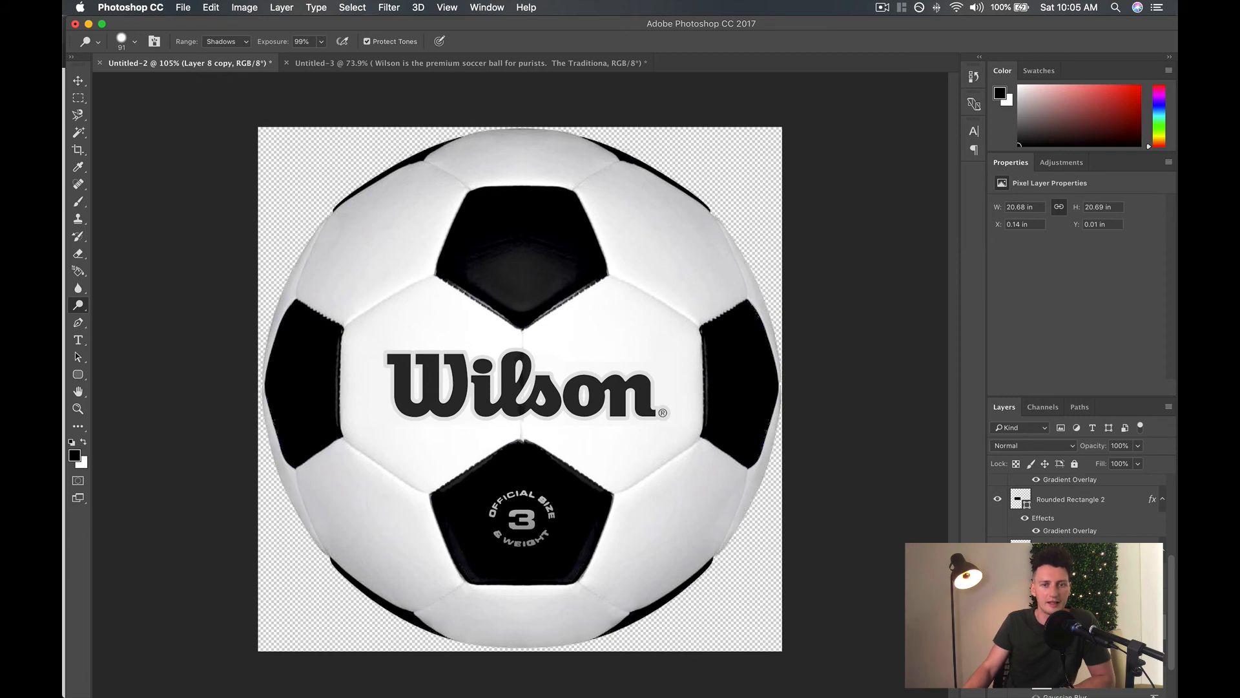
left_click(998, 654)
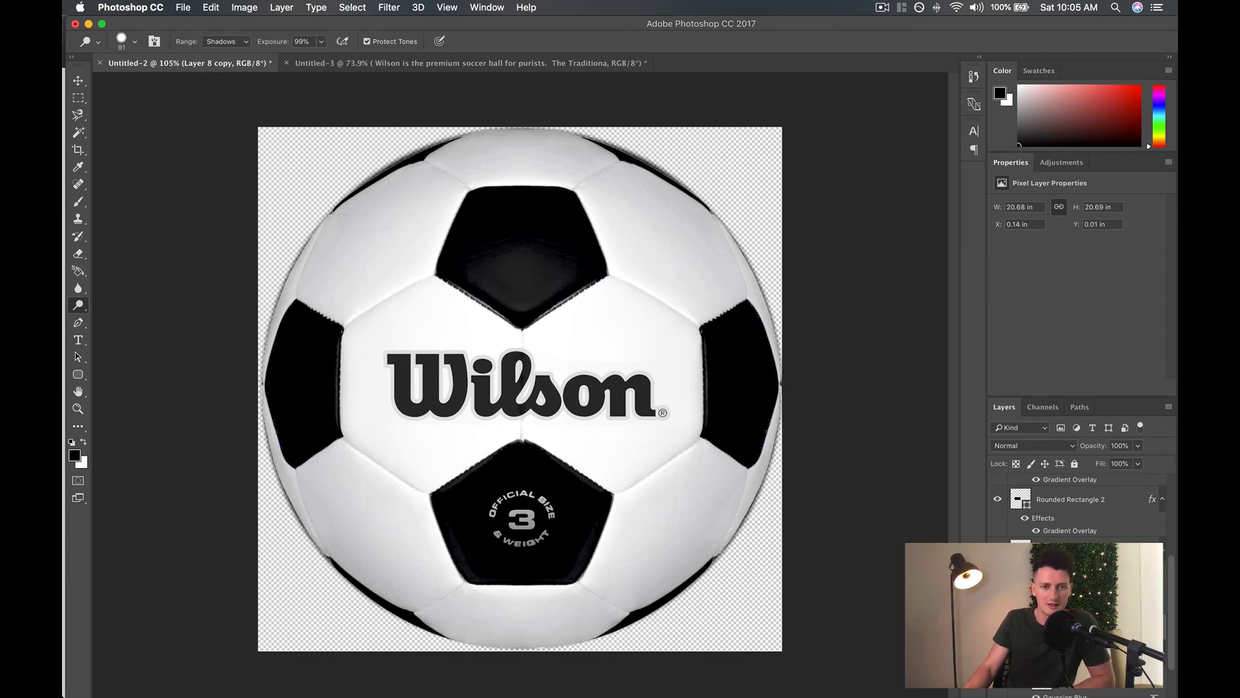
left_click(997, 653)
left_click(997, 654)
Turn off the existing Gaussian Blur on the Ellipse 3 edge-shading layer and select that layer.
scroll(1053, 658, "down", 2)
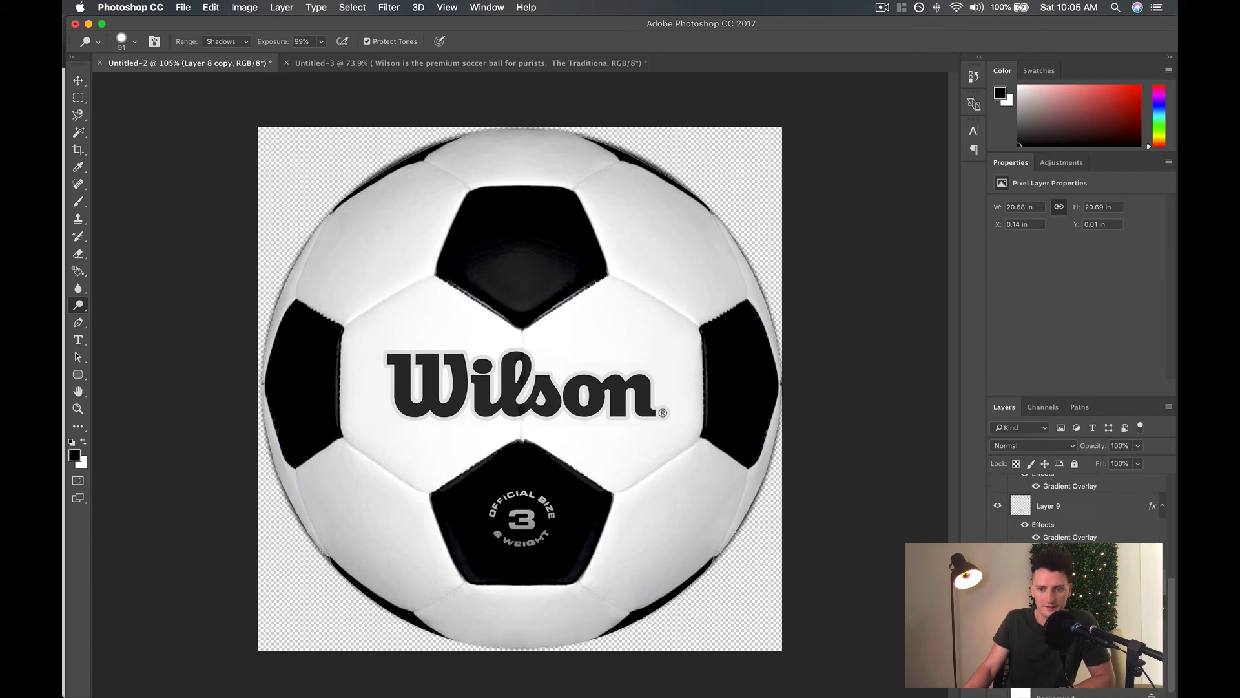
scroll(1052, 659, "up", 3)
left_click(1042, 678)
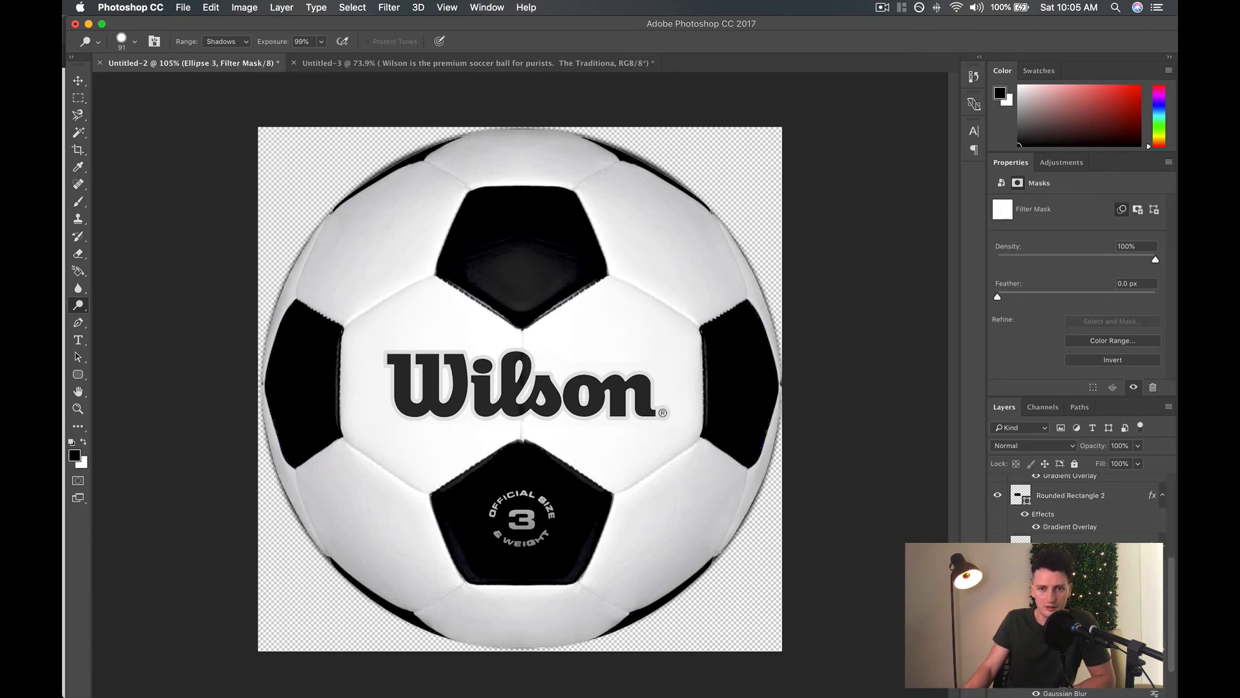
left_click(1035, 693)
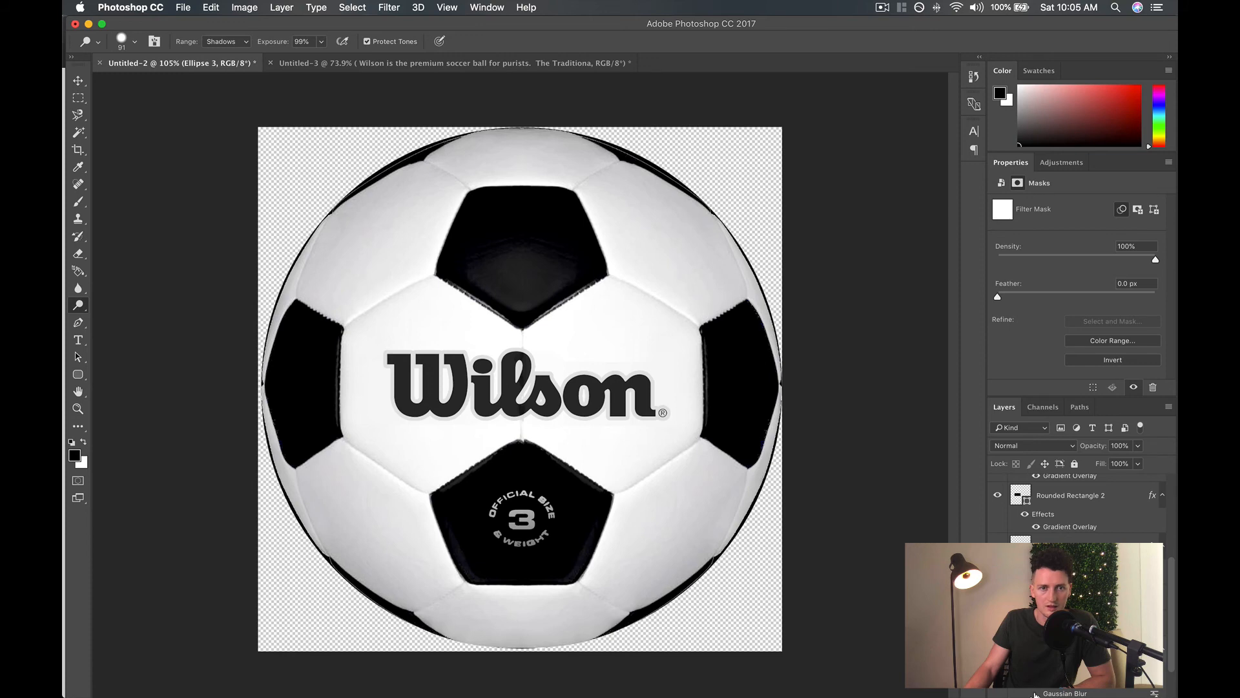
left_click(997, 654)
left_click(997, 654)
scroll(1019, 513, "down", 2)
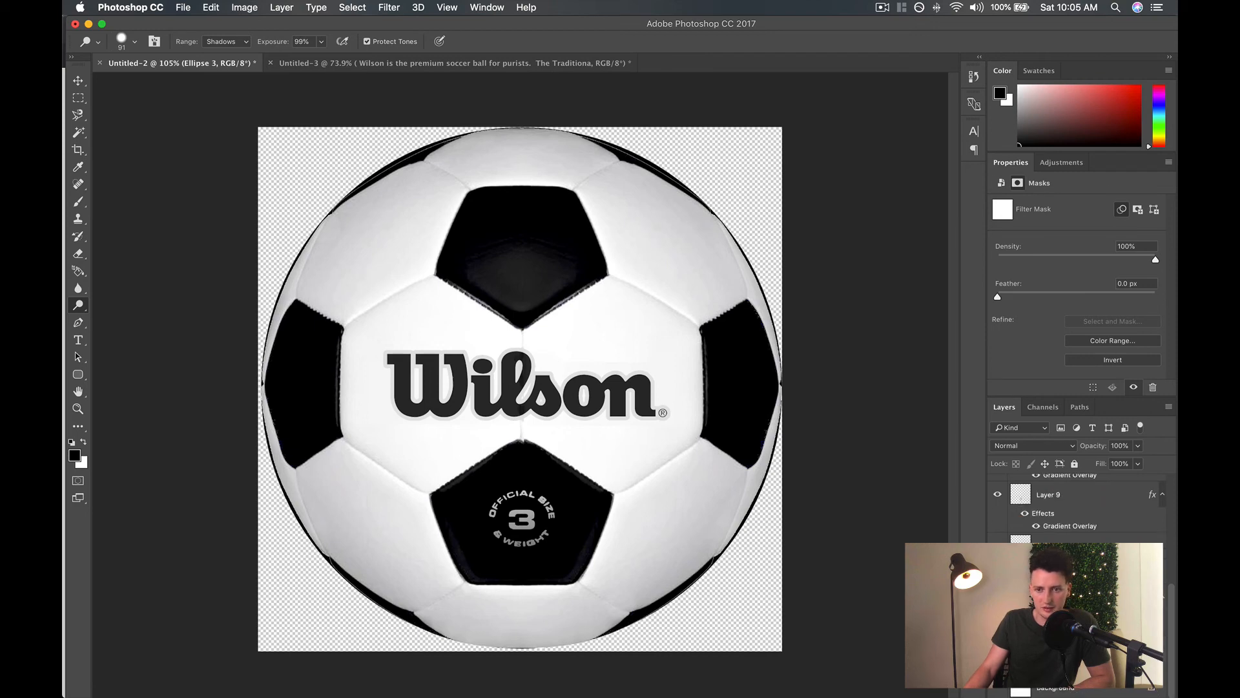
double_click(1031, 514)
left_click(1108, 118)
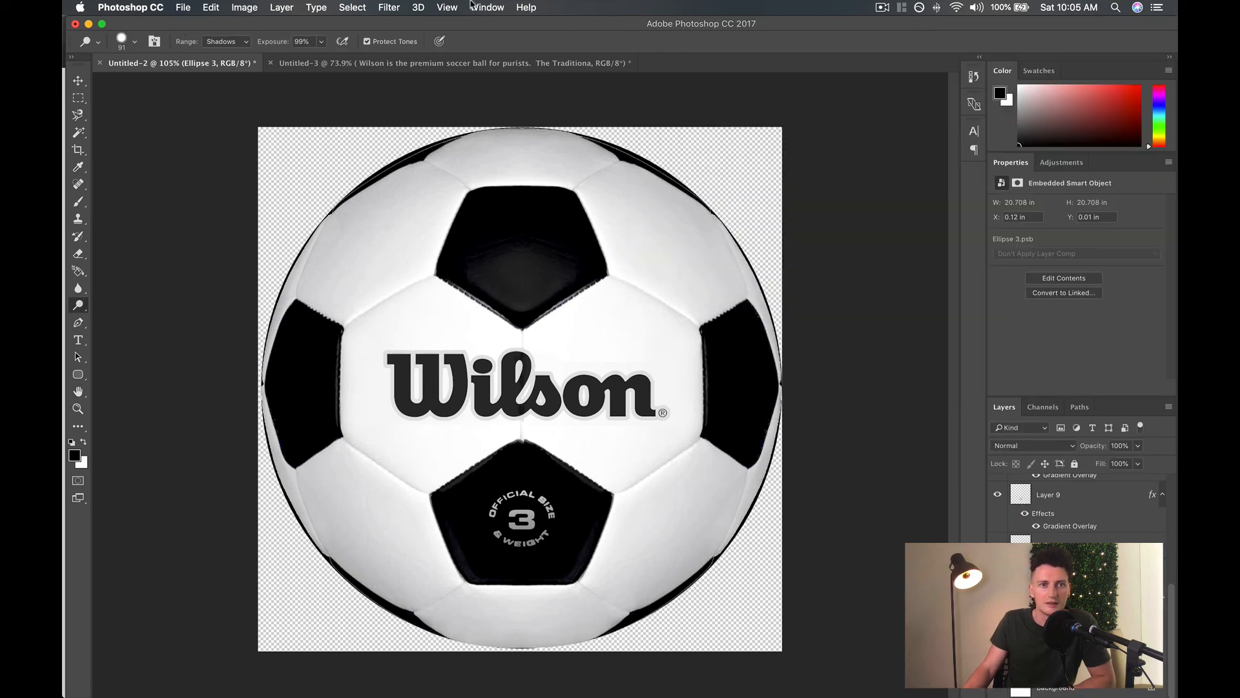
Apply a softer Gaussian Blur with a 3.2-pixel radius to the ellipse shading around the ball's outline.
left_click(352, 7)
mouse_move(419, 179)
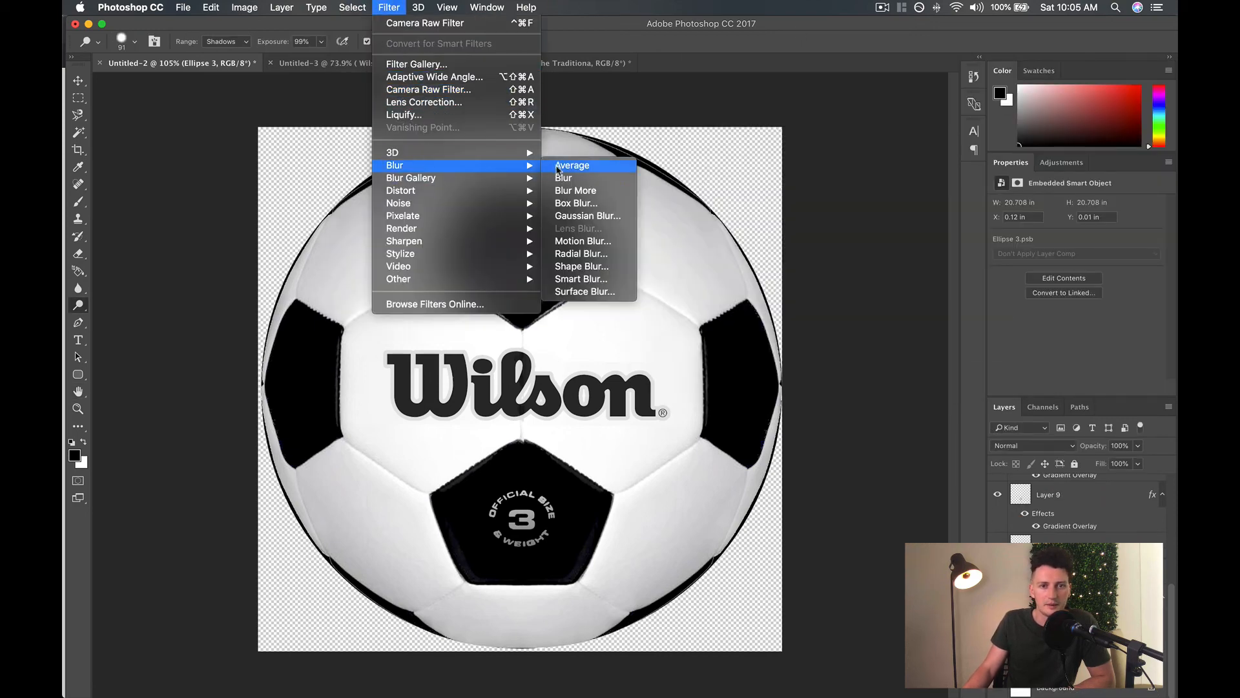
left_click(578, 216)
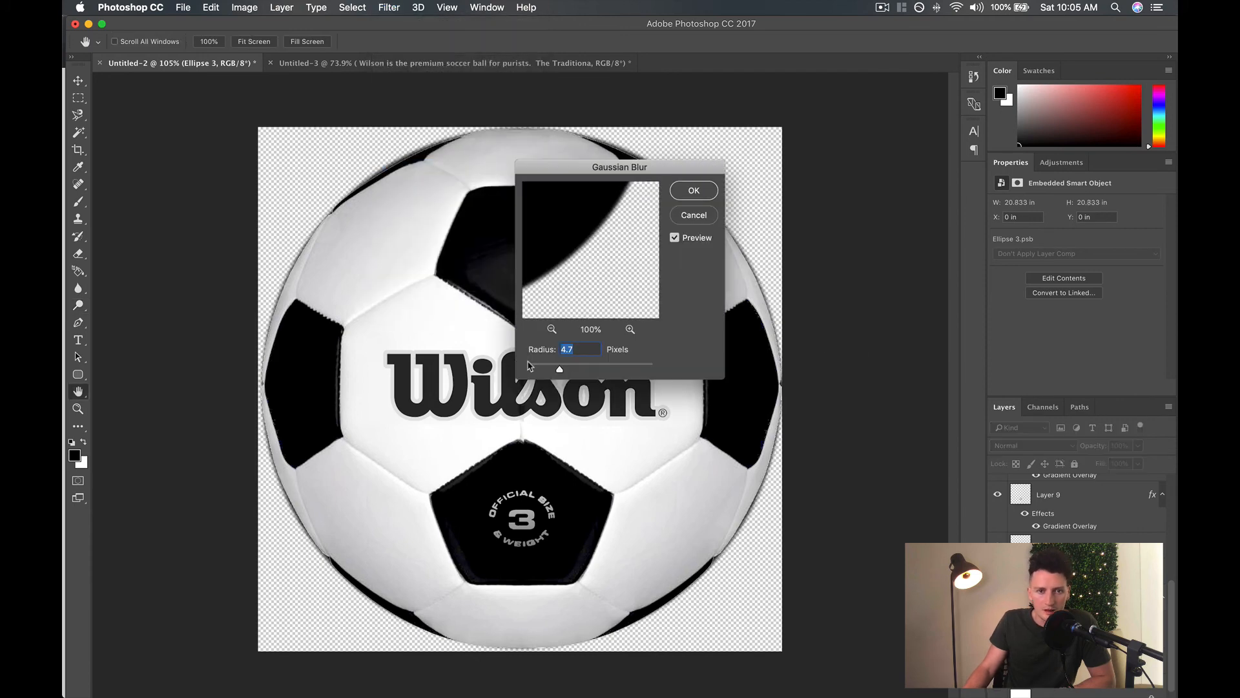
mouse_move(559, 369)
left_mouse_down()
mouse_move(540, 369)
mouse_move(553, 369)
left_mouse_up()
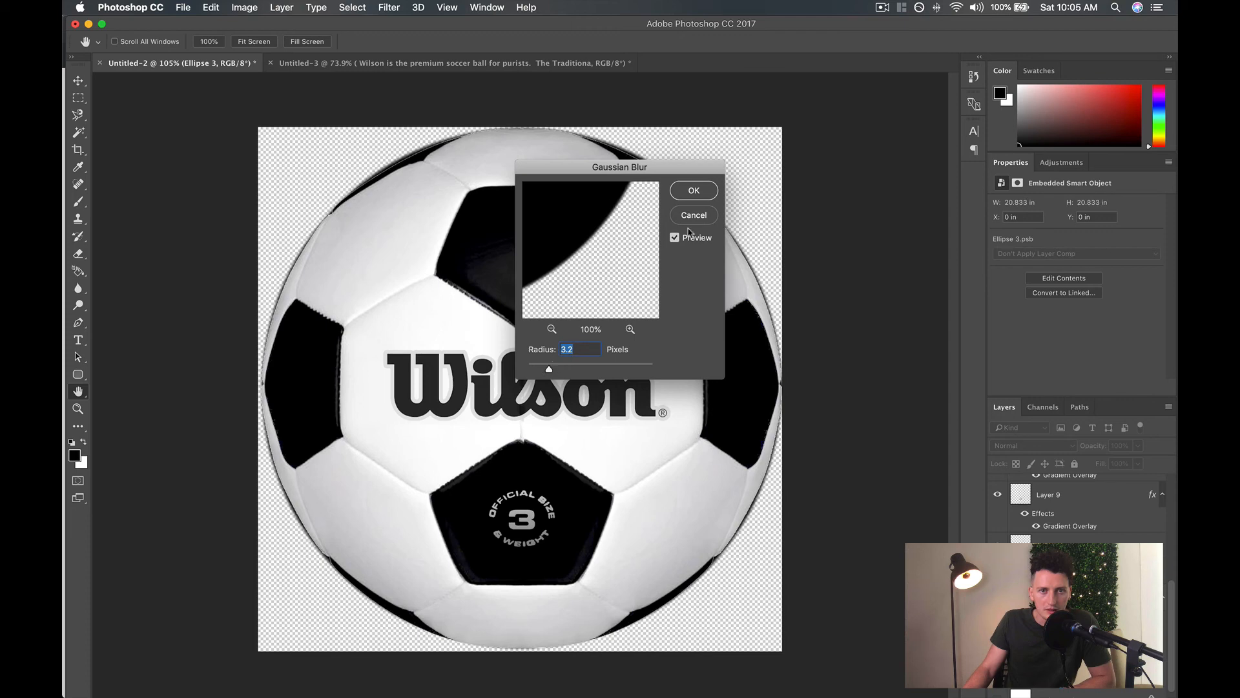
left_click(693, 191)
key("o")
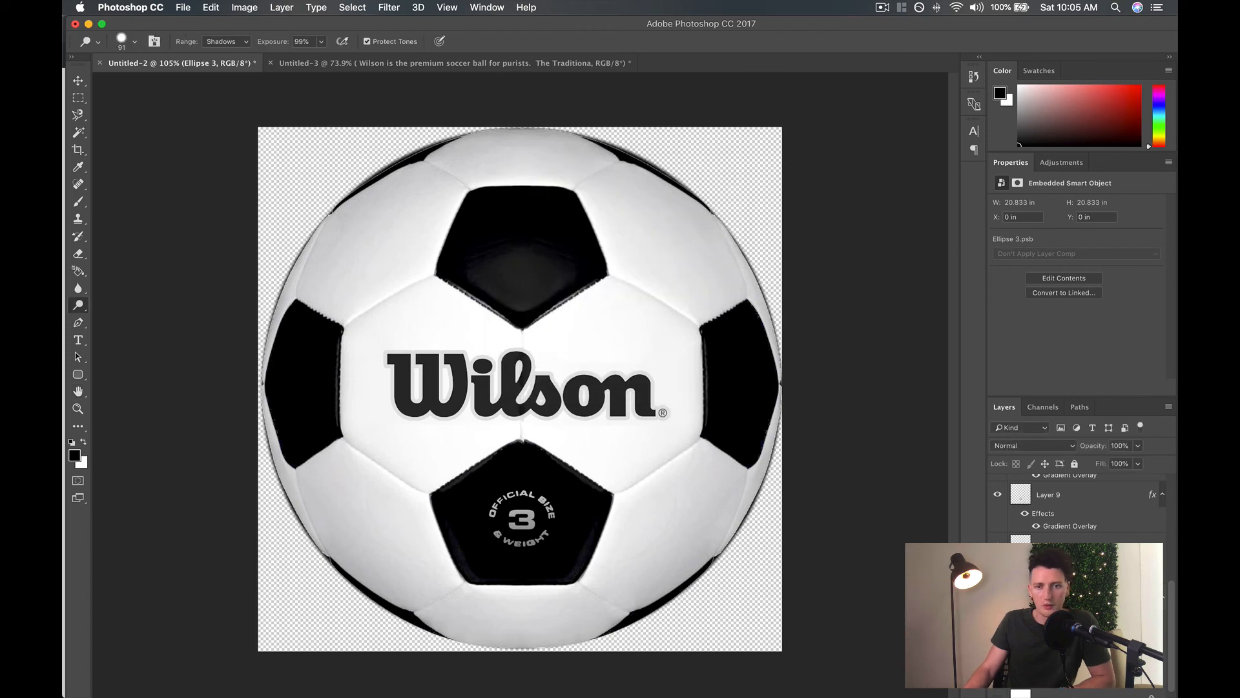
Switch to Chrome and examine the product photos in the Amazon gym ball cover results for how the balls are shadowed.
scroll(1076, 582, "down", 2)
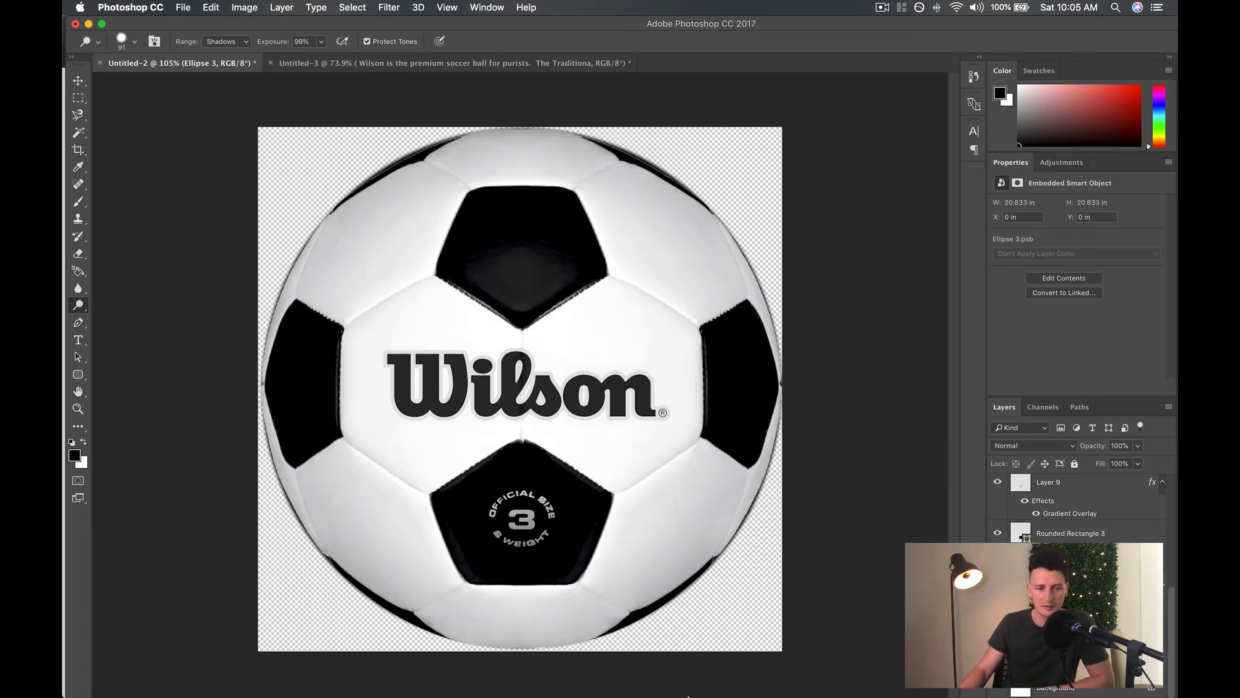
mouse_move(688, 696)
left_click(580, 672)
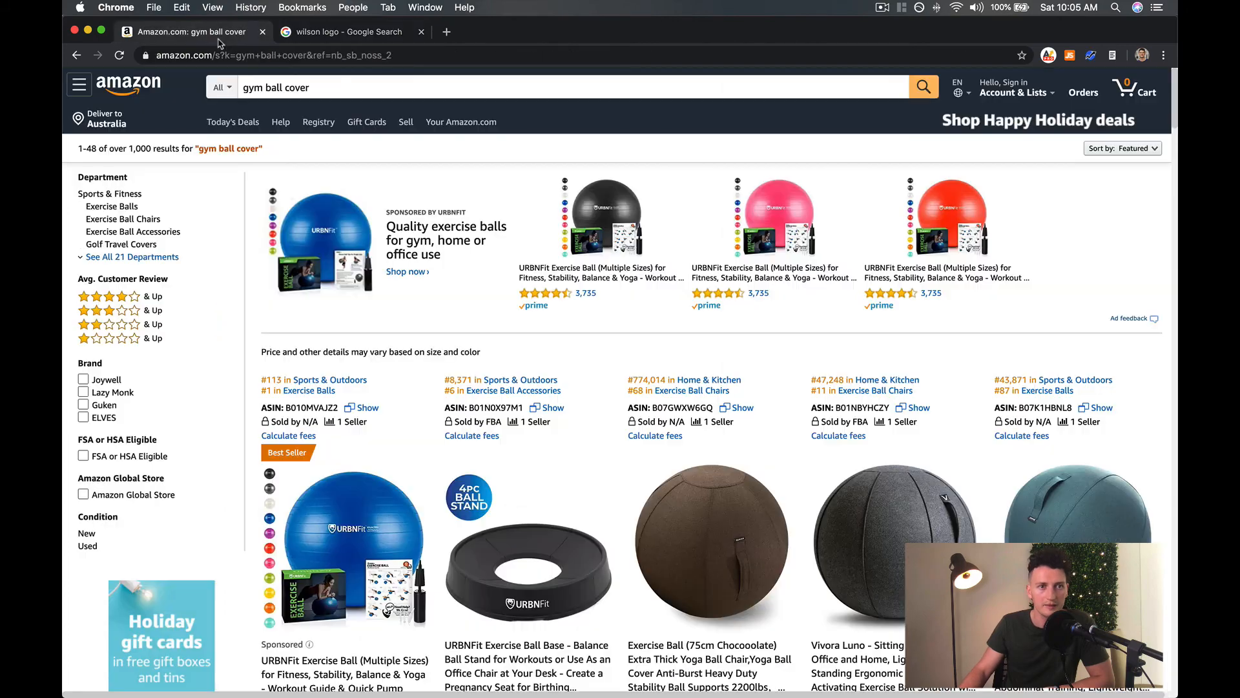
left_click(192, 32)
scroll(863, 524, "down", 3)
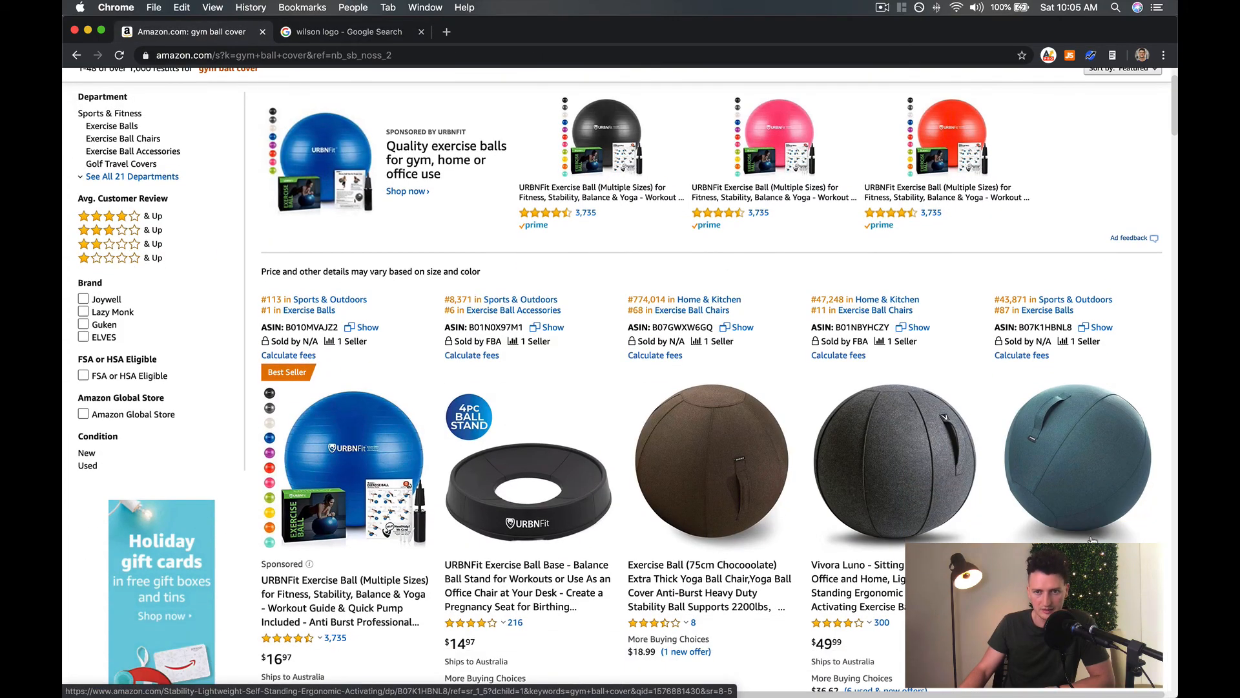
scroll(925, 541, "down", 10)
scroll(578, 496, "down", 5)
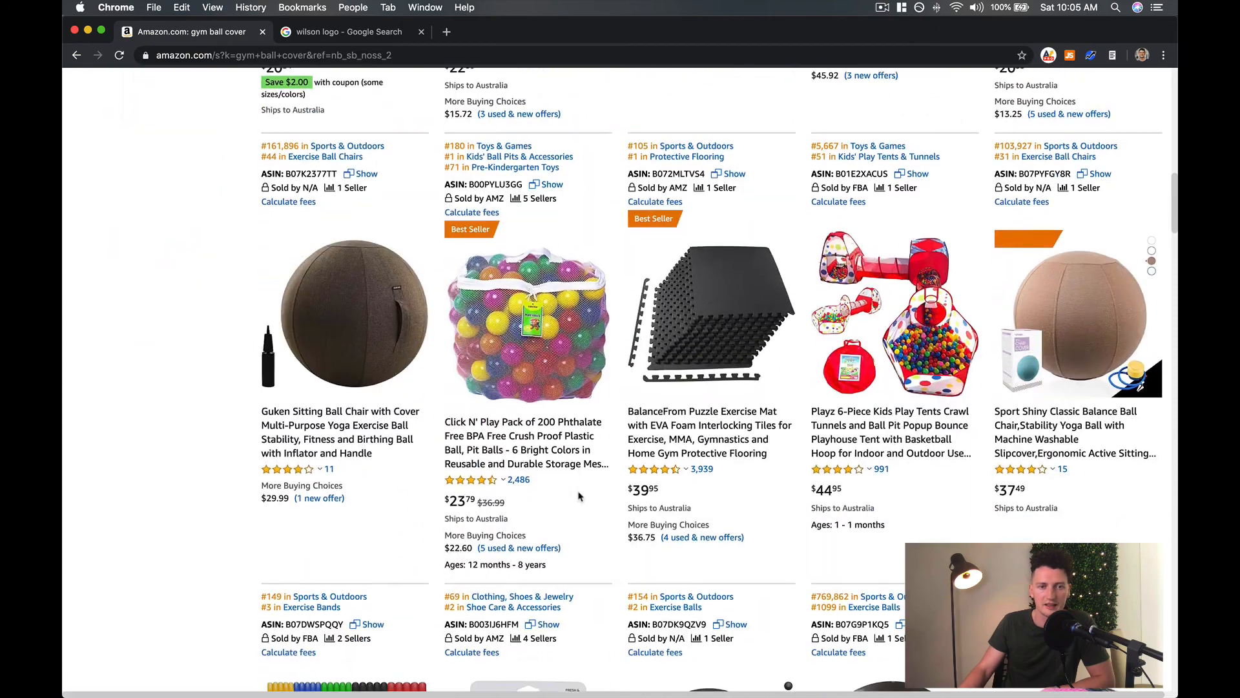
scroll(581, 493, "up", 20)
scroll(581, 452, "down", 1)
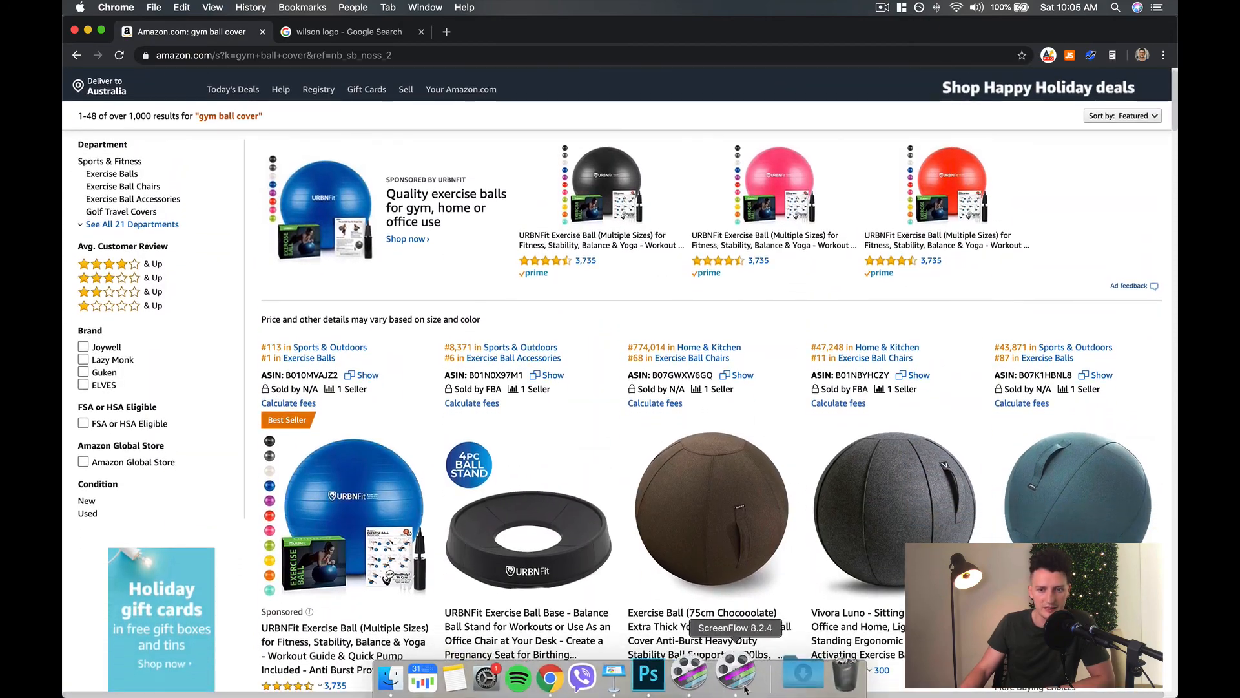
Switch back to Photoshop and draw a flat black ellipse about 1063 x 63 px at the base of the ball.
left_click(675, 672)
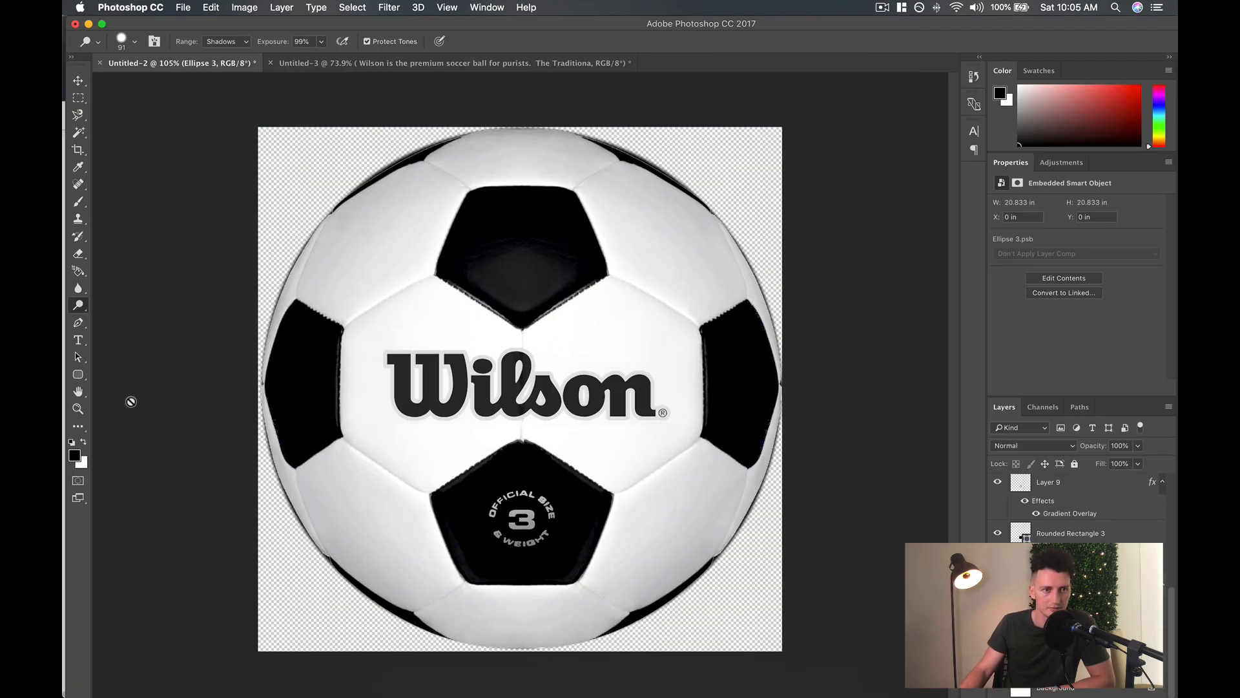
left_click(78, 374)
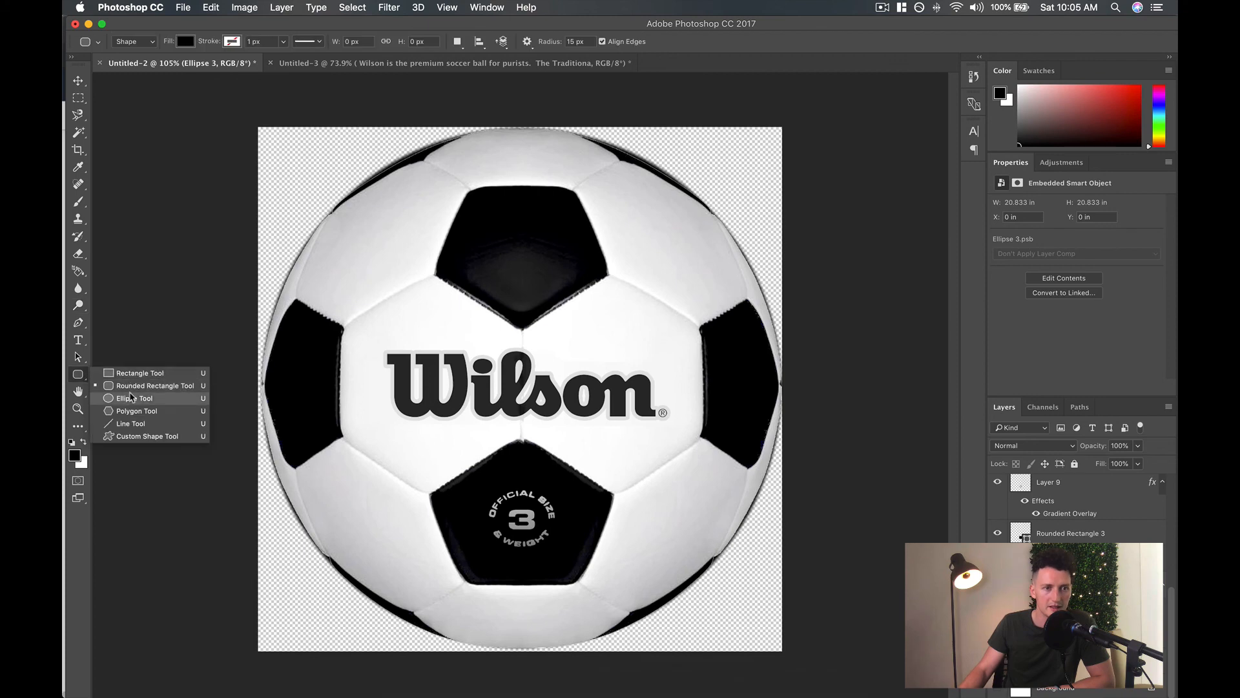
left_click(132, 396)
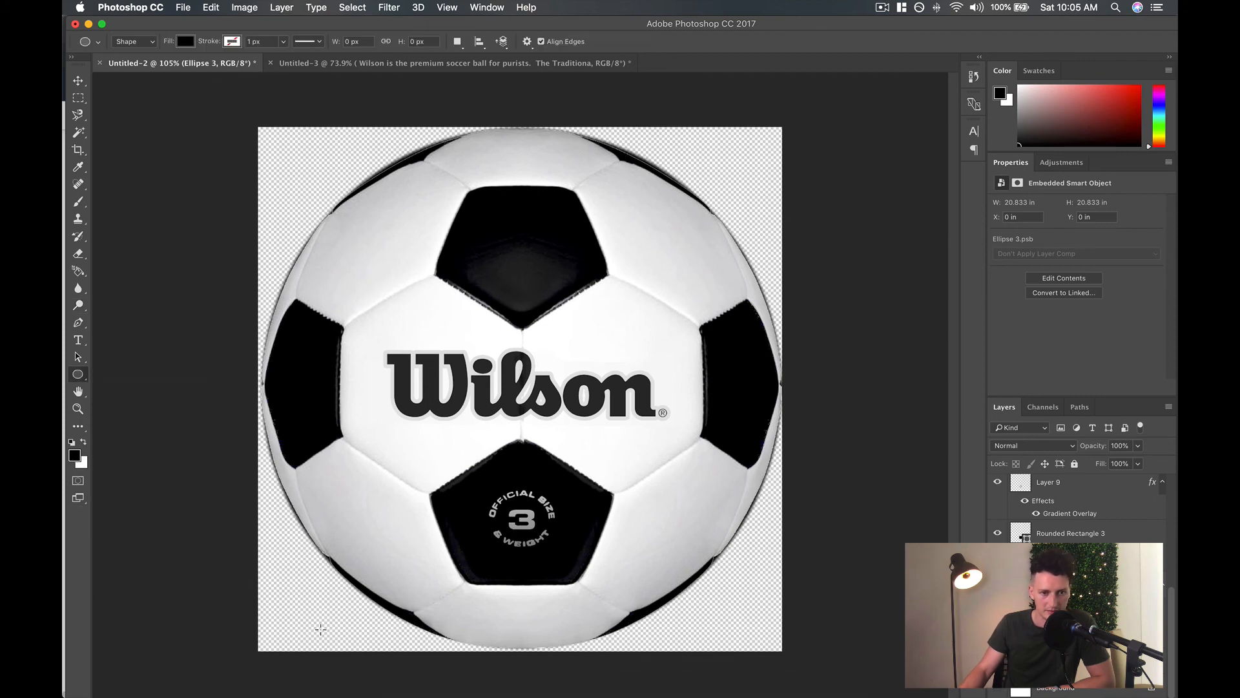
left_click_drag(342, 631, 713, 652)
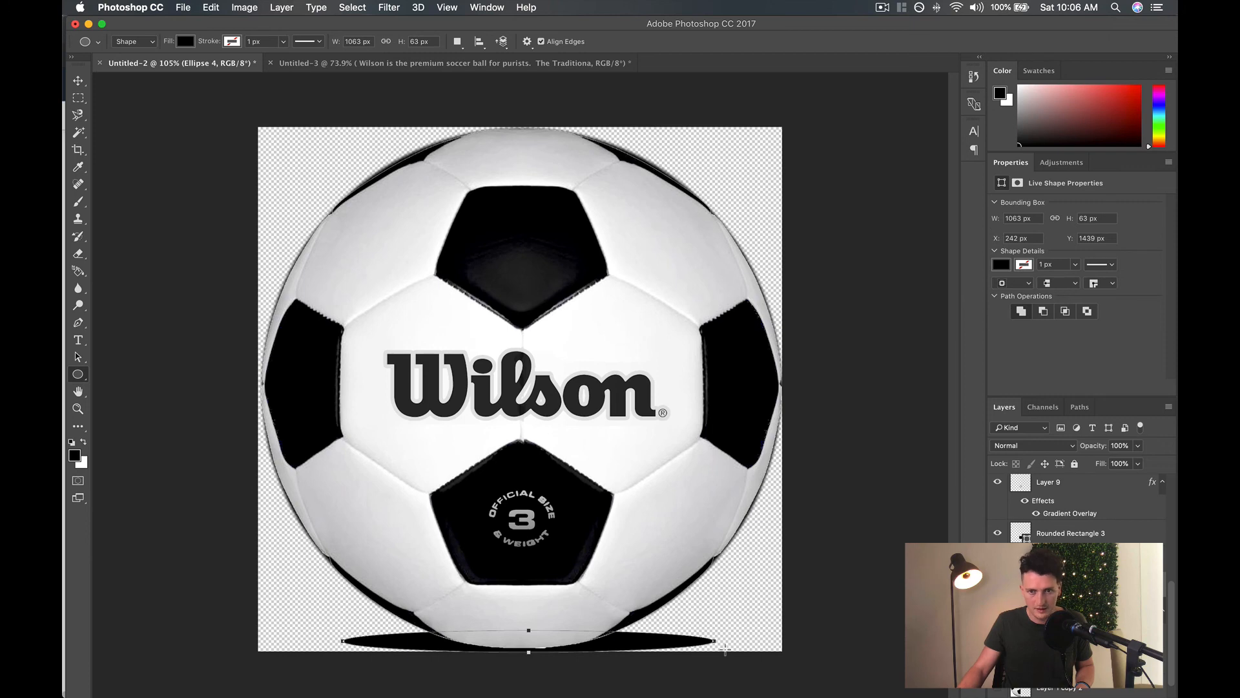
Nudge the black shadow ellipse slightly down and left to X 235 px, Y 1453 px under the ball.
left_click(79, 80)
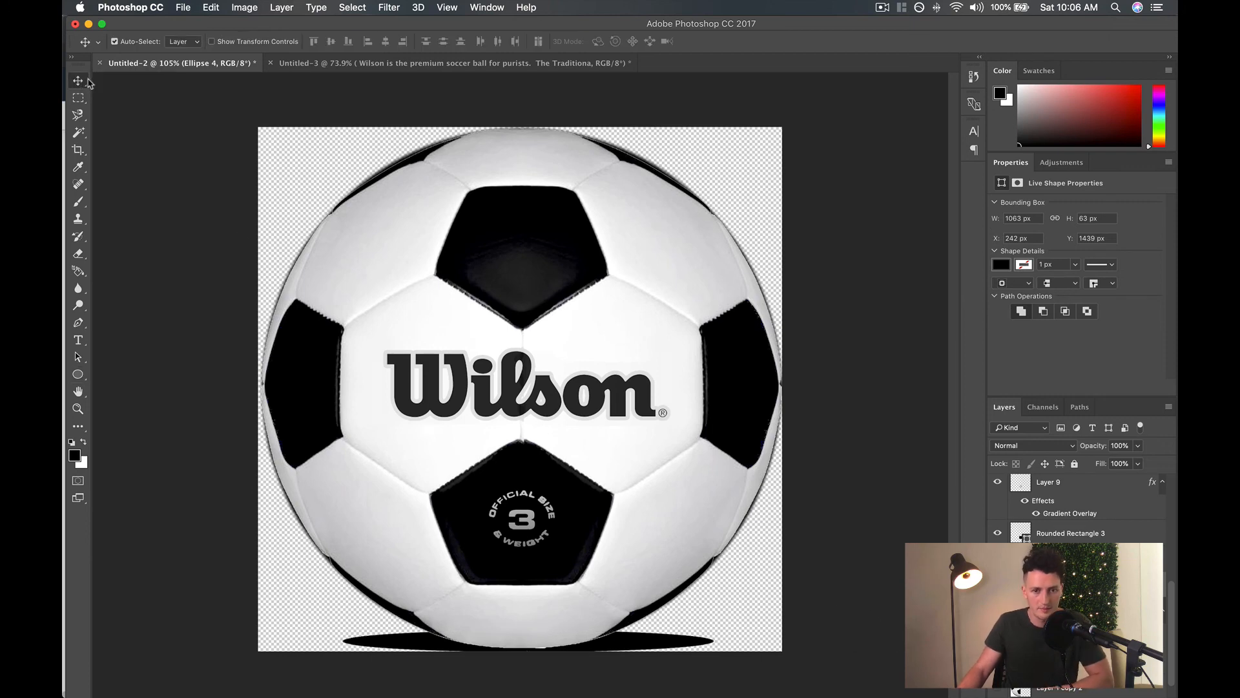
key("Down")
key("Down")
key("Down")
key("Down")
key("Down")
key("Down")
key("Down")
key("Down")
key("Down")
key("Down")
key("Down")
key("Down")
key("Down")
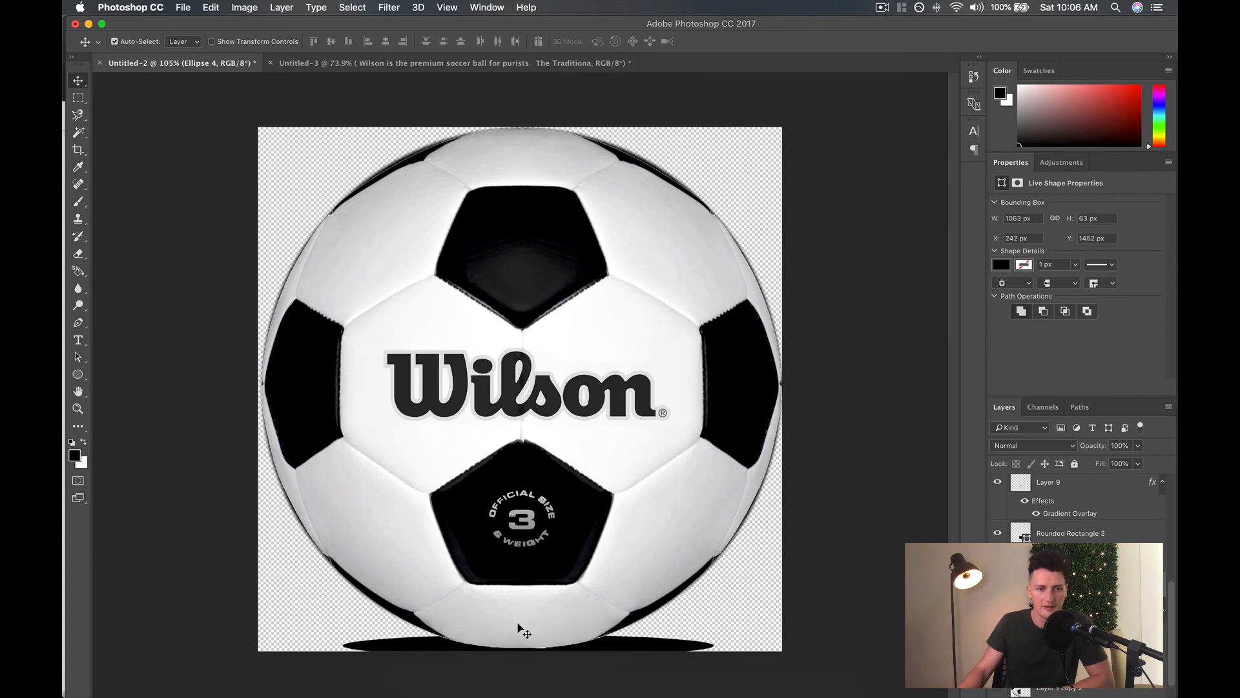
key("Left")
key("Left")
key("Down")
key("Down")
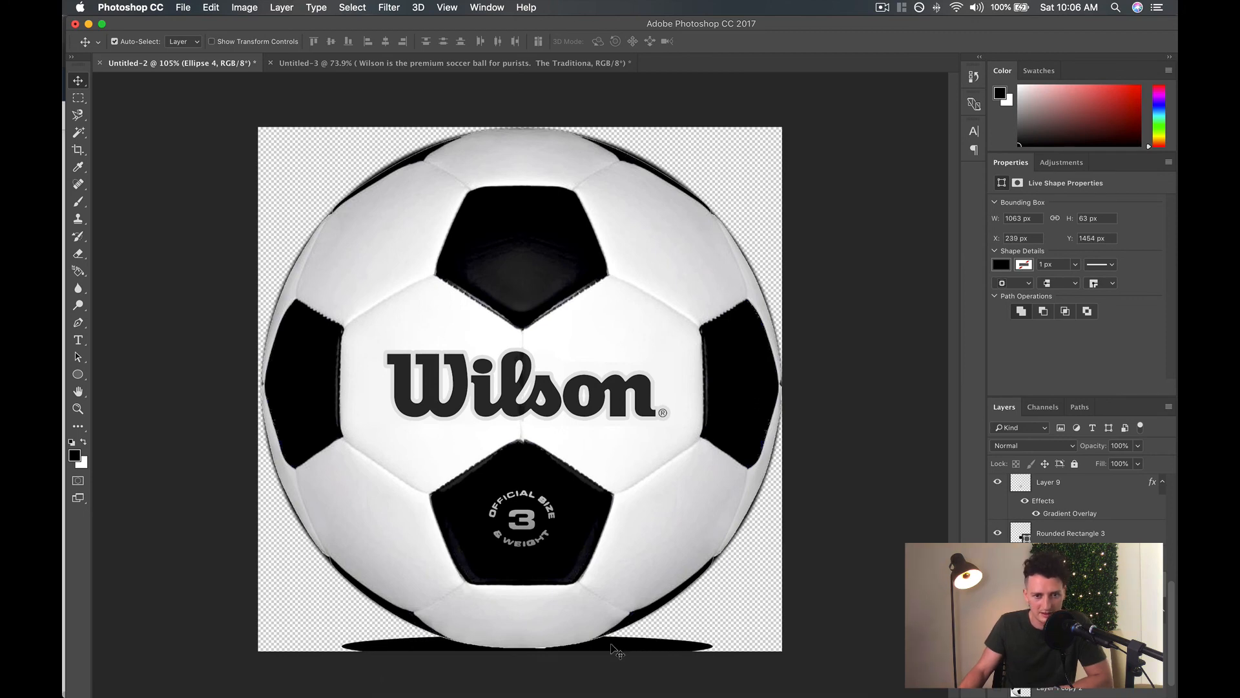
key("Up")
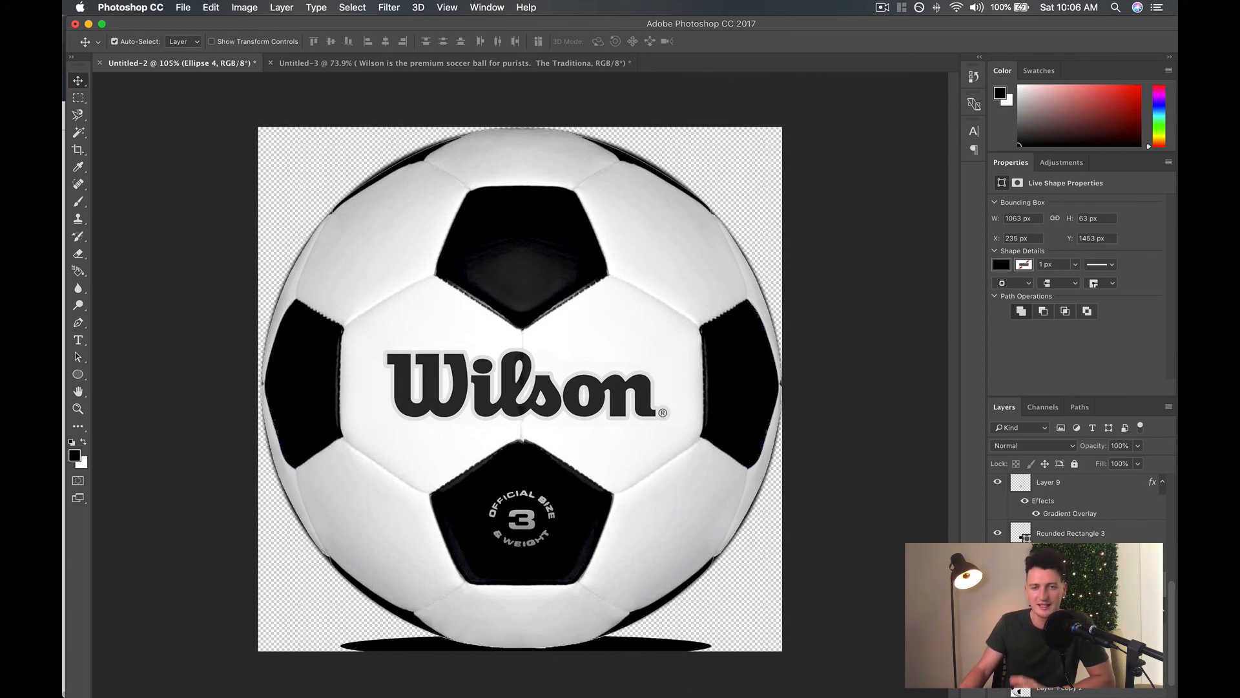
Start a Gaussian Blur on the shadow ellipse, converting the shape layer to a smart object.
left_click(394, 5)
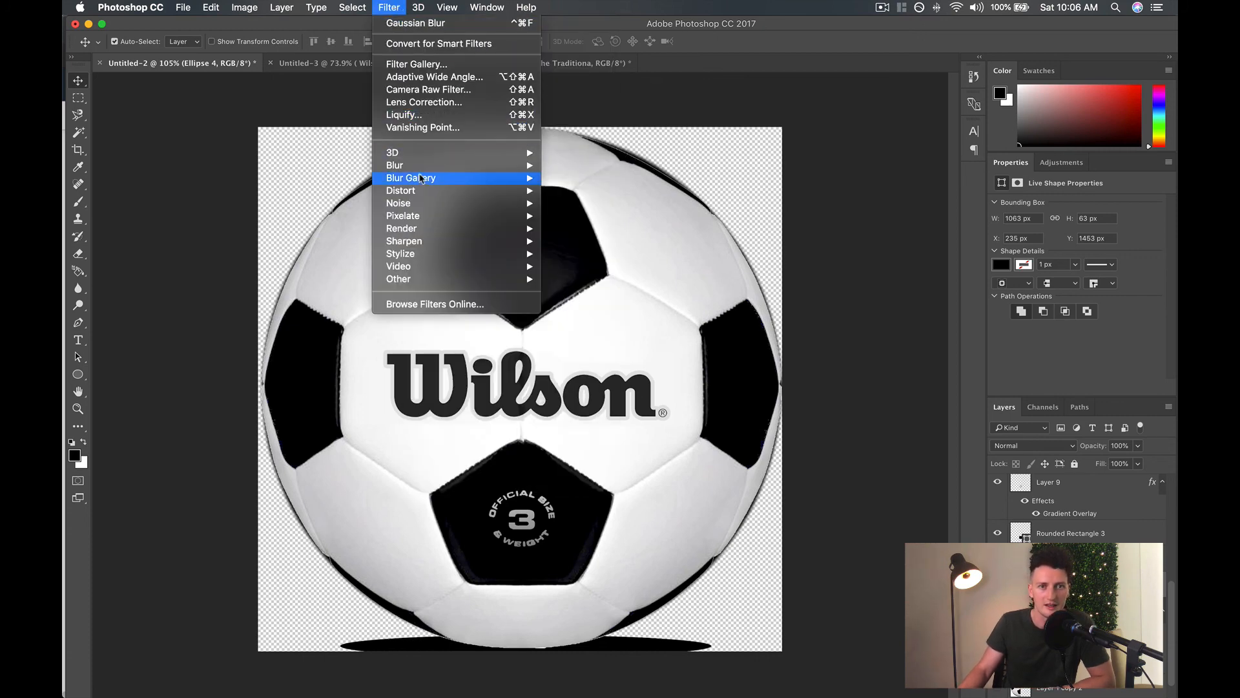
mouse_move(419, 167)
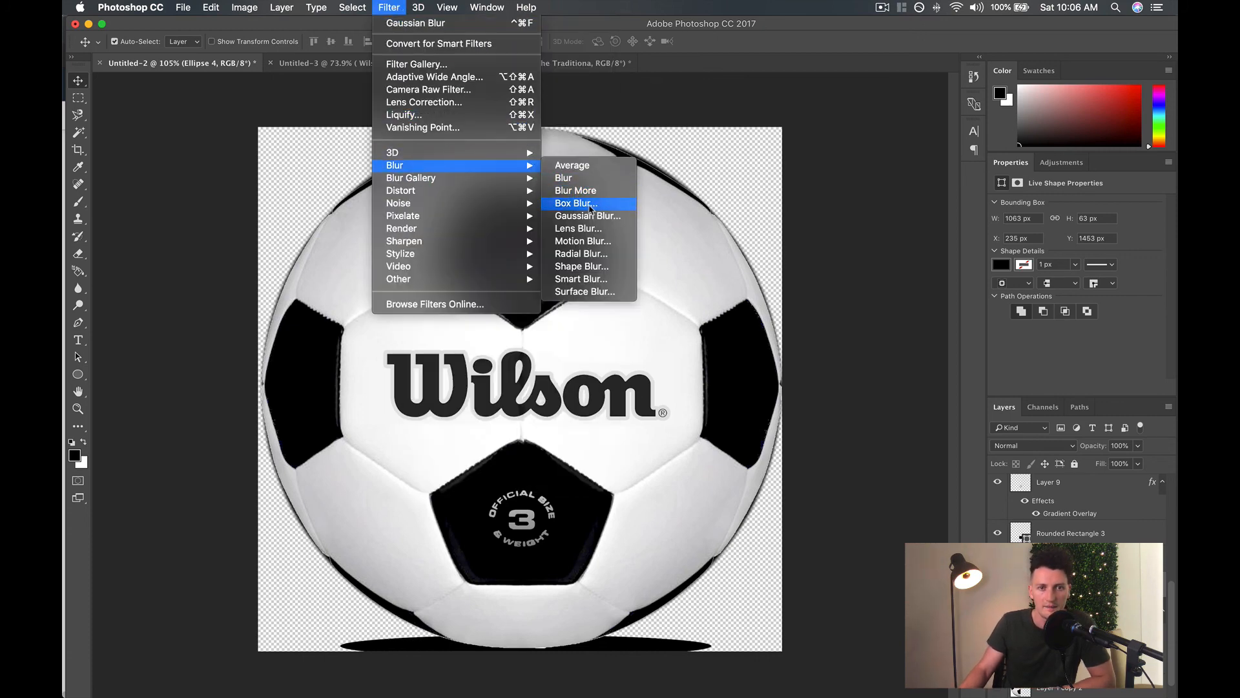
left_click(590, 207)
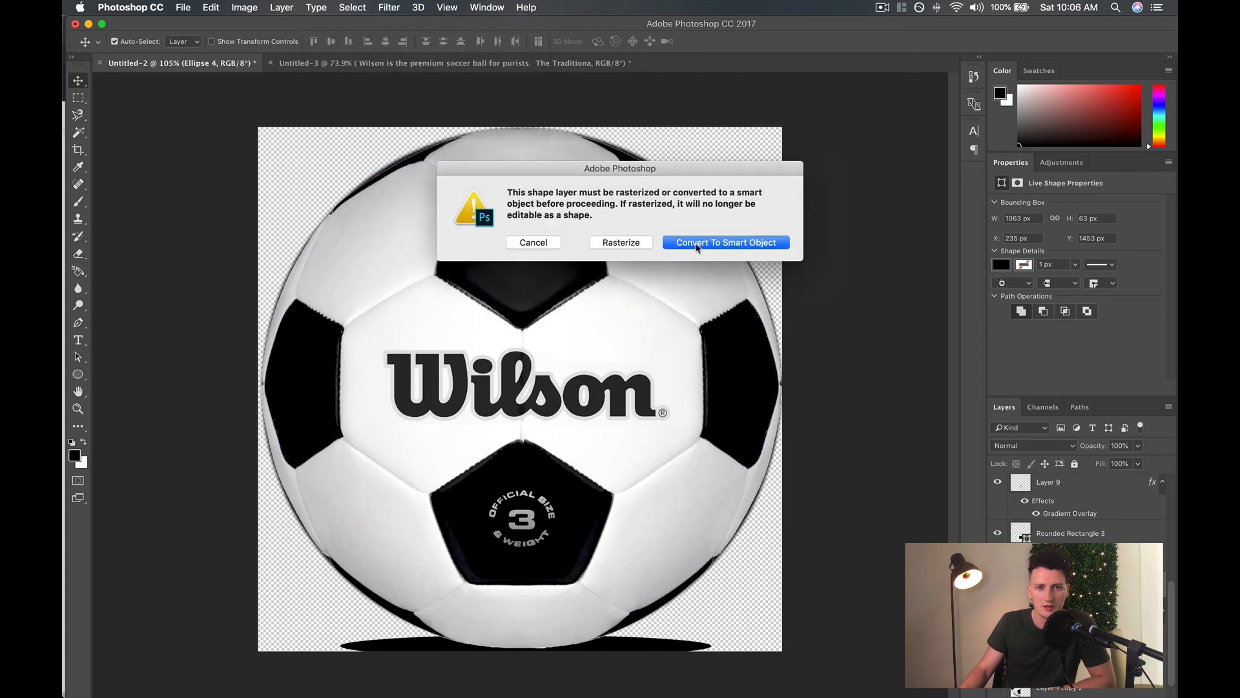
left_click(697, 243)
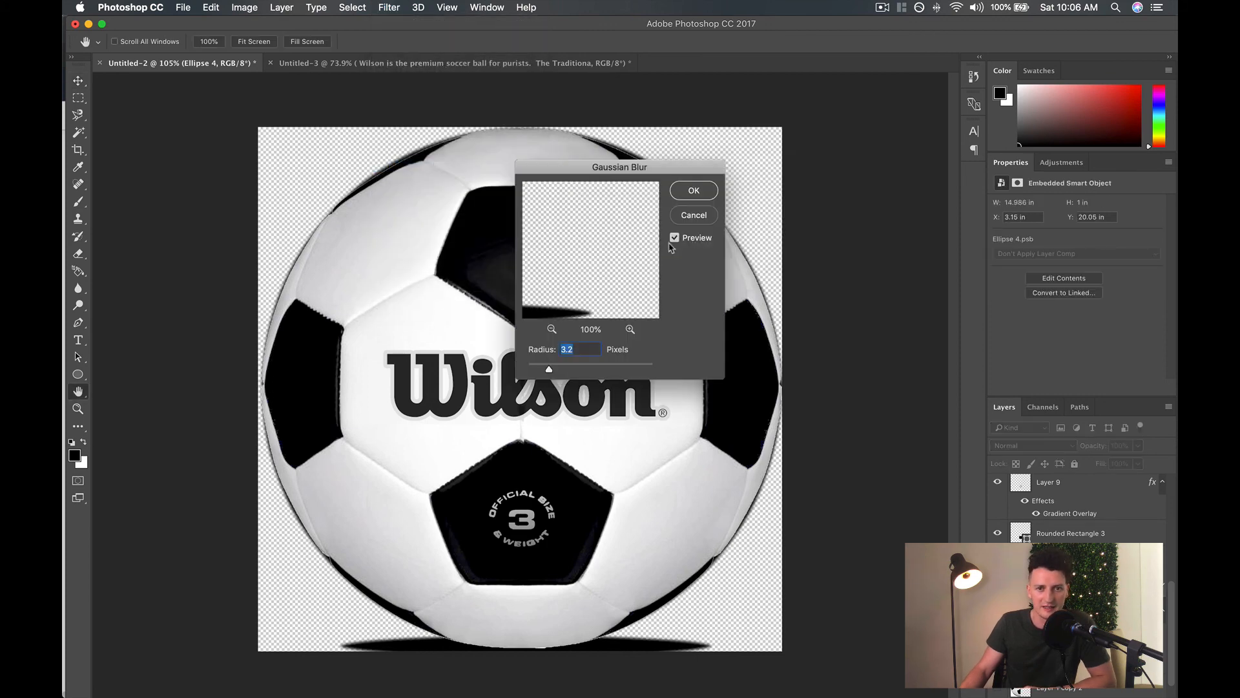
Try several blur radii on the shadow ellipse and apply the Gaussian Blur at 13.4 pixels.
left_click_drag(694, 169, 860, 165)
left_click(755, 364)
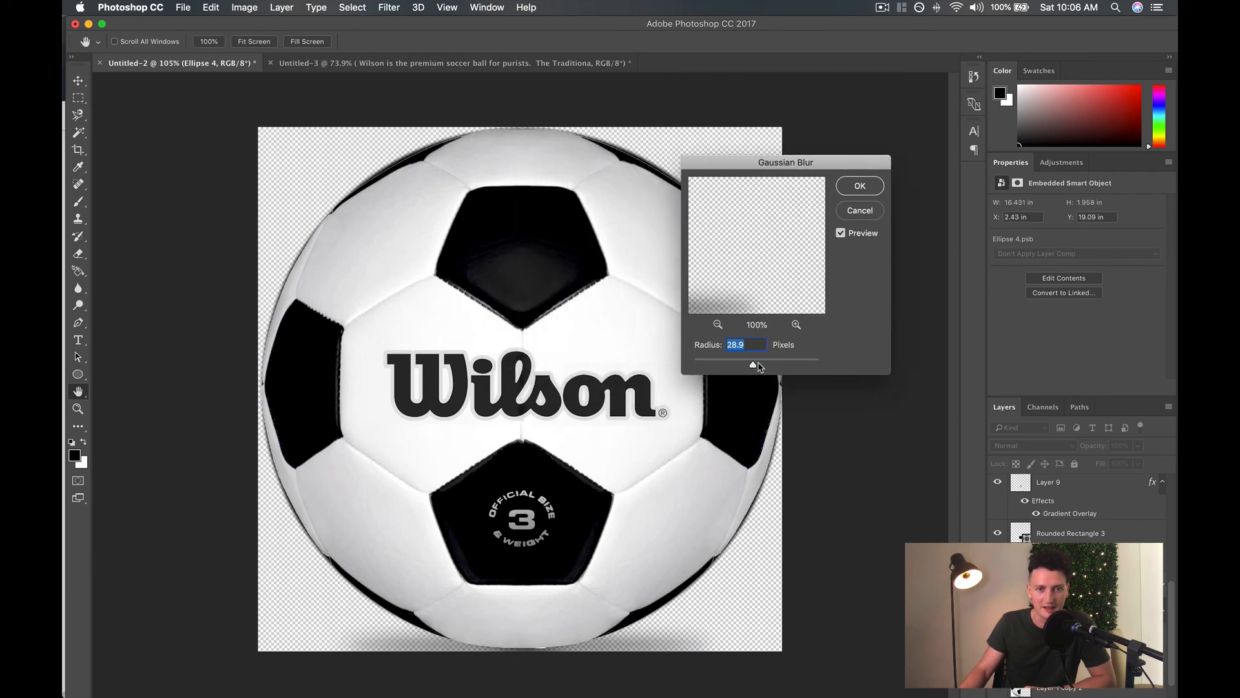
left_click_drag(757, 365, 732, 366)
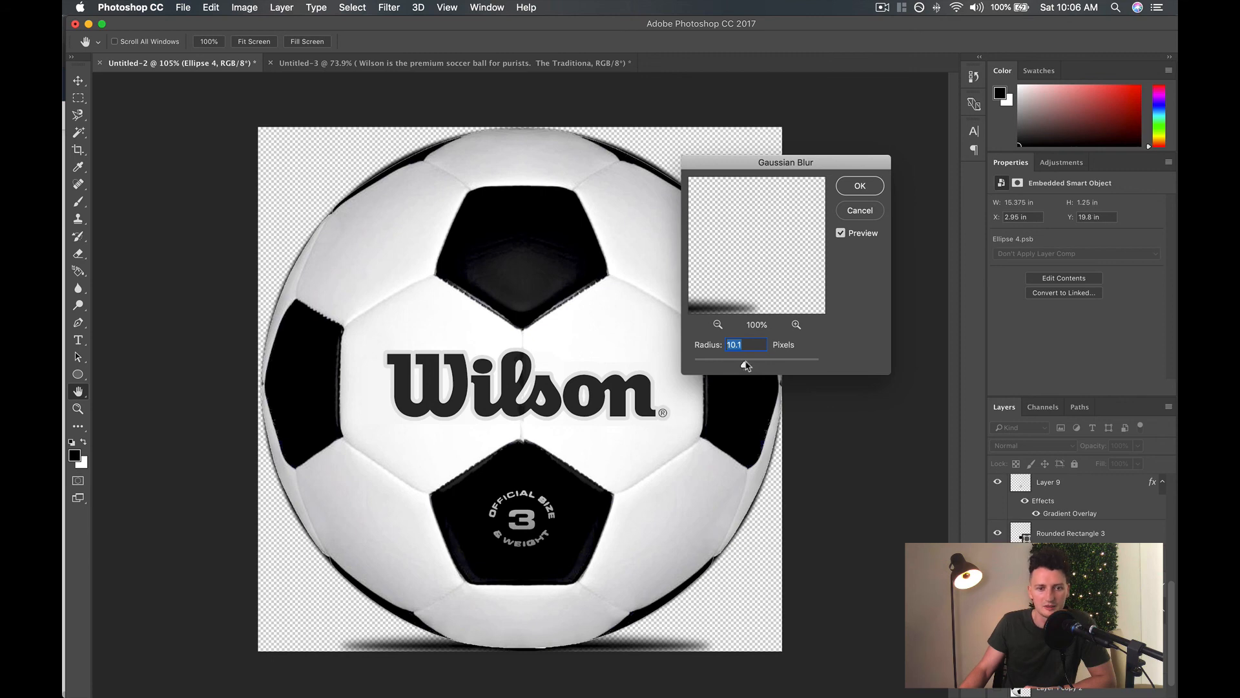
left_click_drag(746, 365, 768, 366)
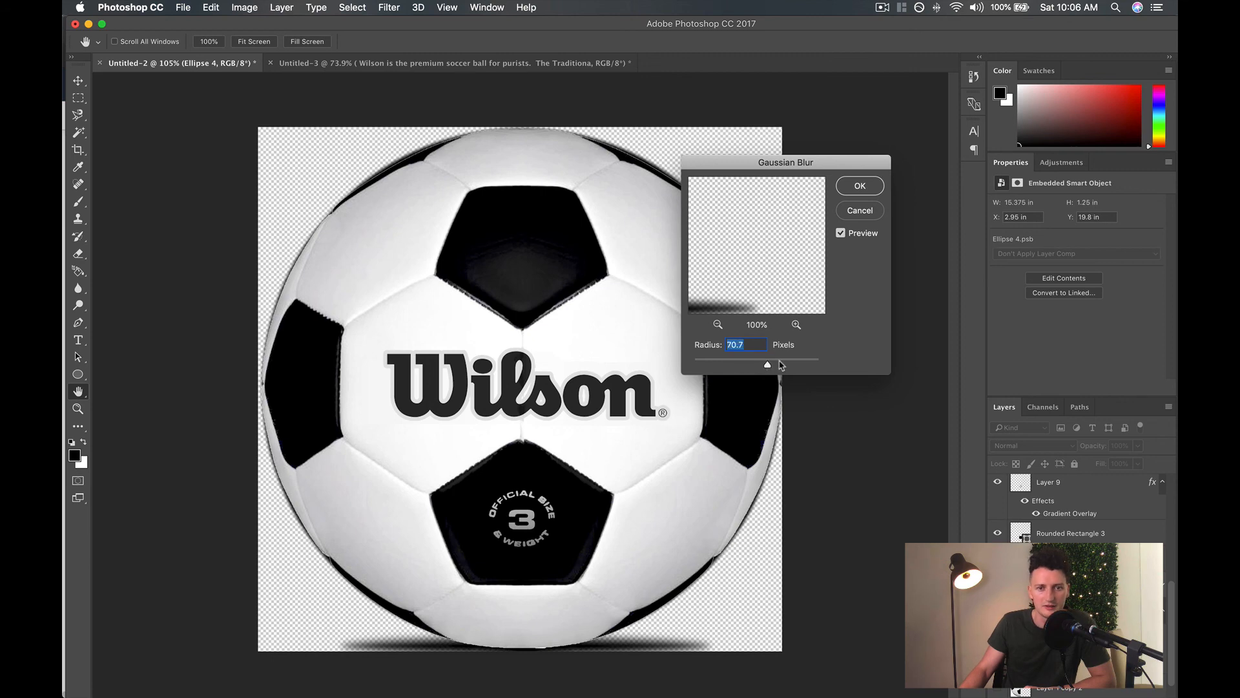
left_click(734, 365)
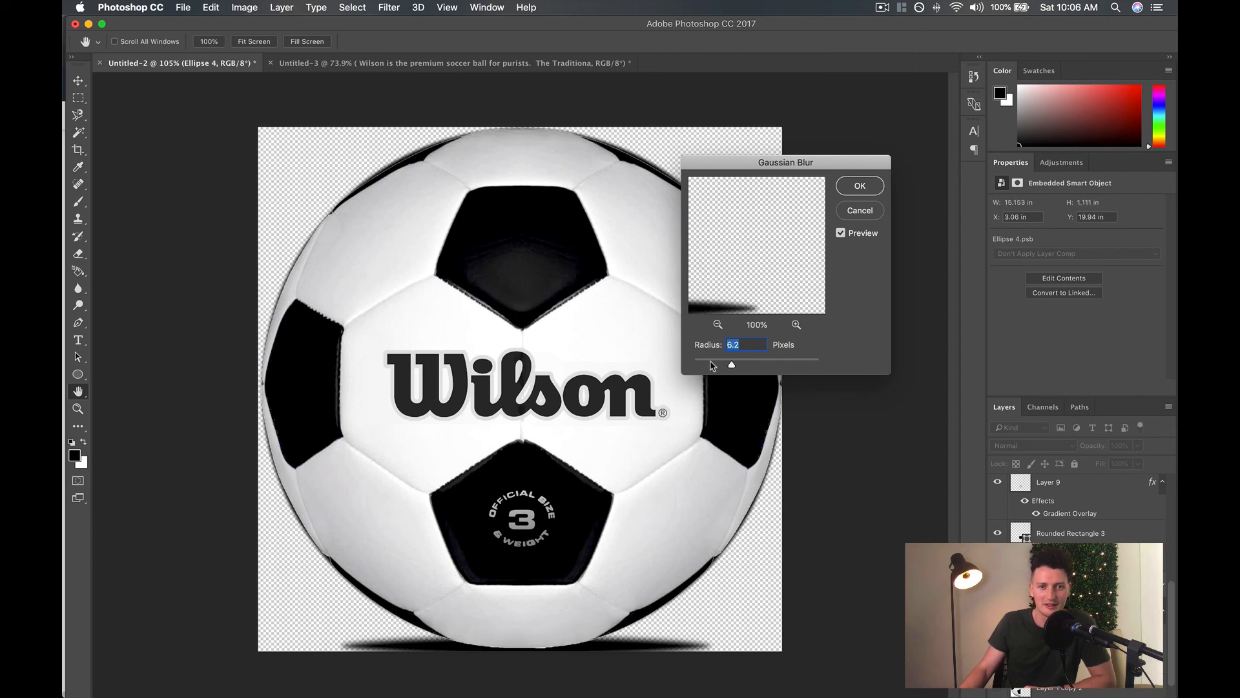
left_click(712, 365)
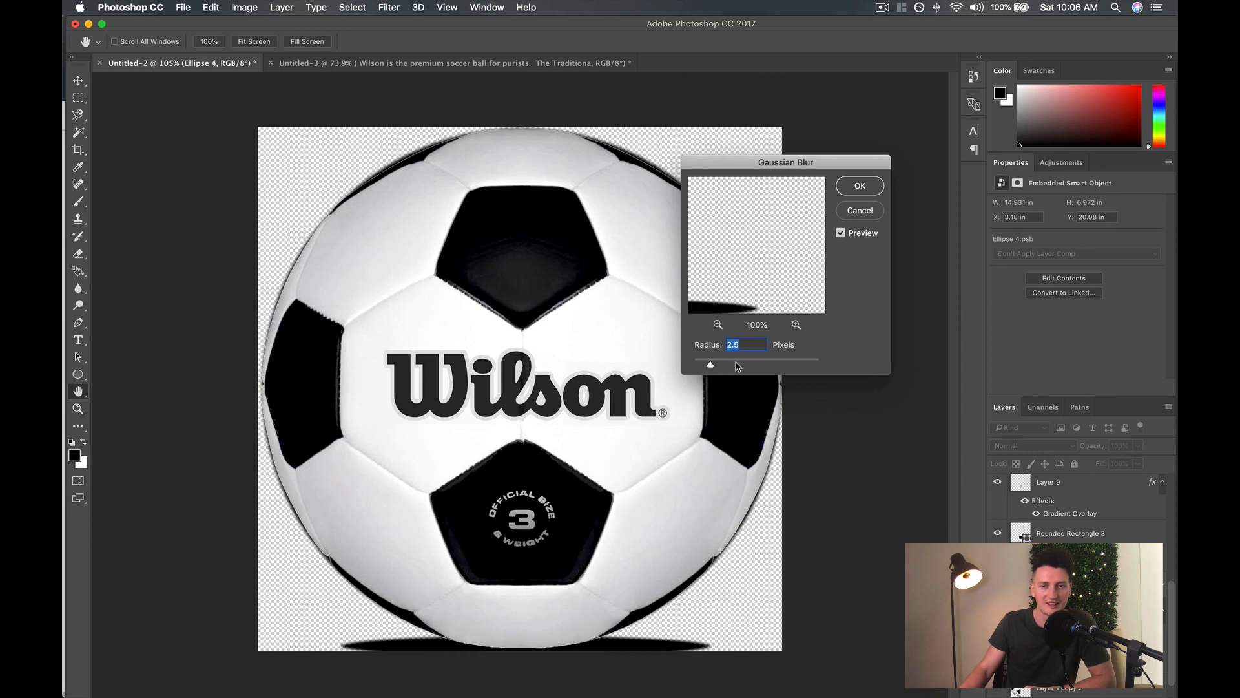
left_click(736, 364)
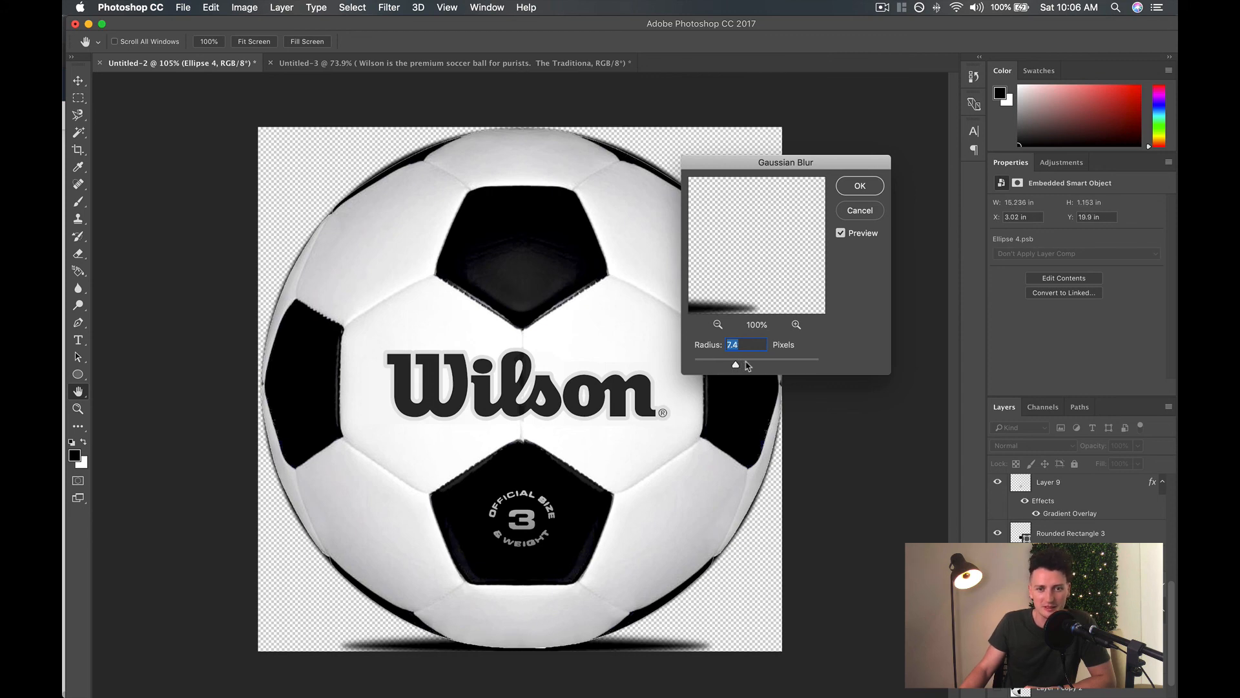
left_click(747, 365)
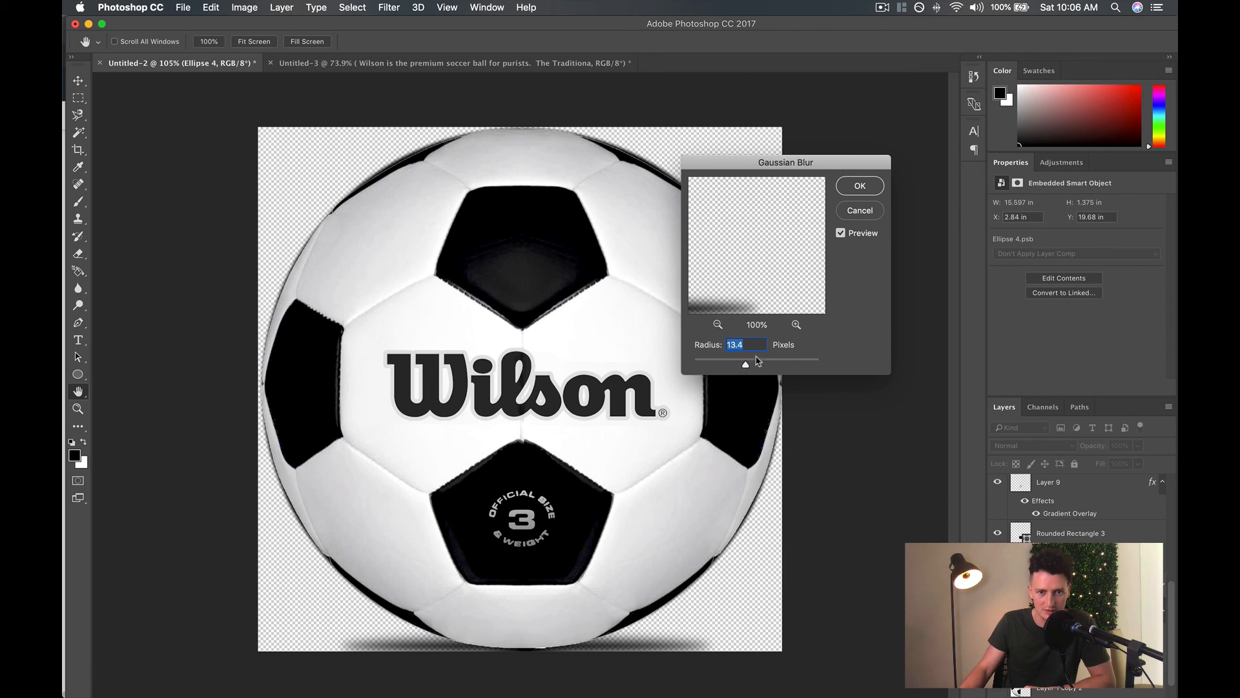
left_click(859, 186)
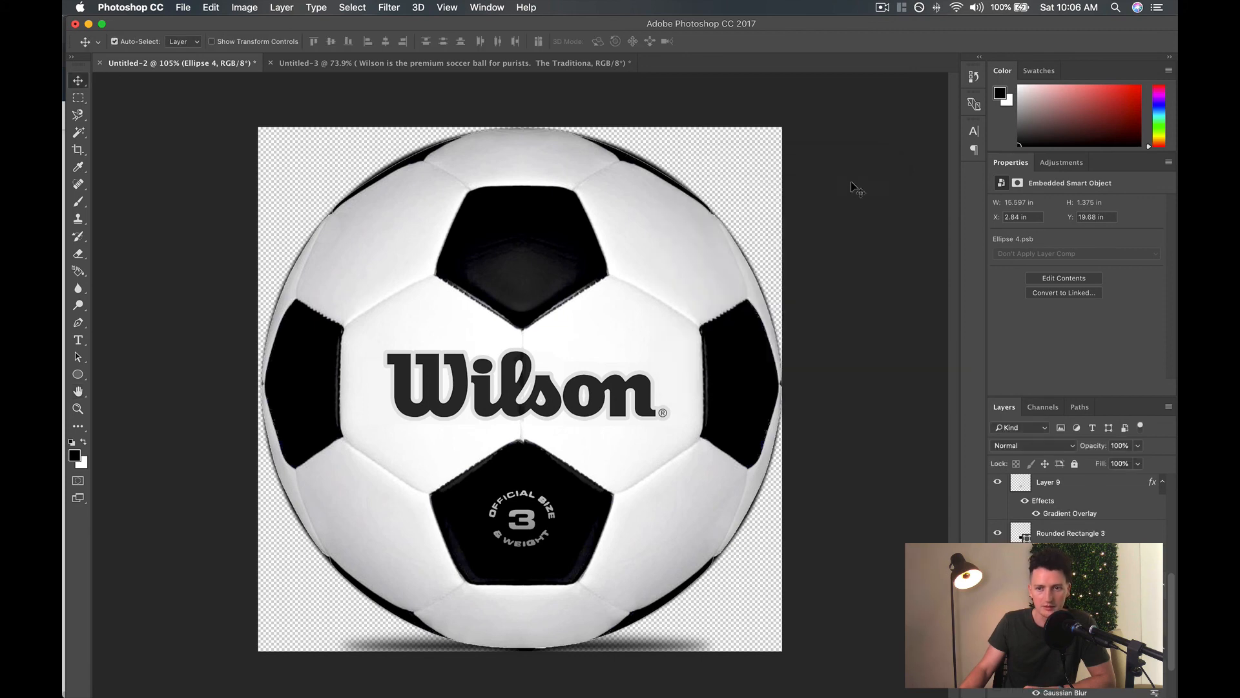
Lower the opacity of the blurred shadow ellipse under the ball to 64%.
left_click(1137, 446)
left_click(1108, 463)
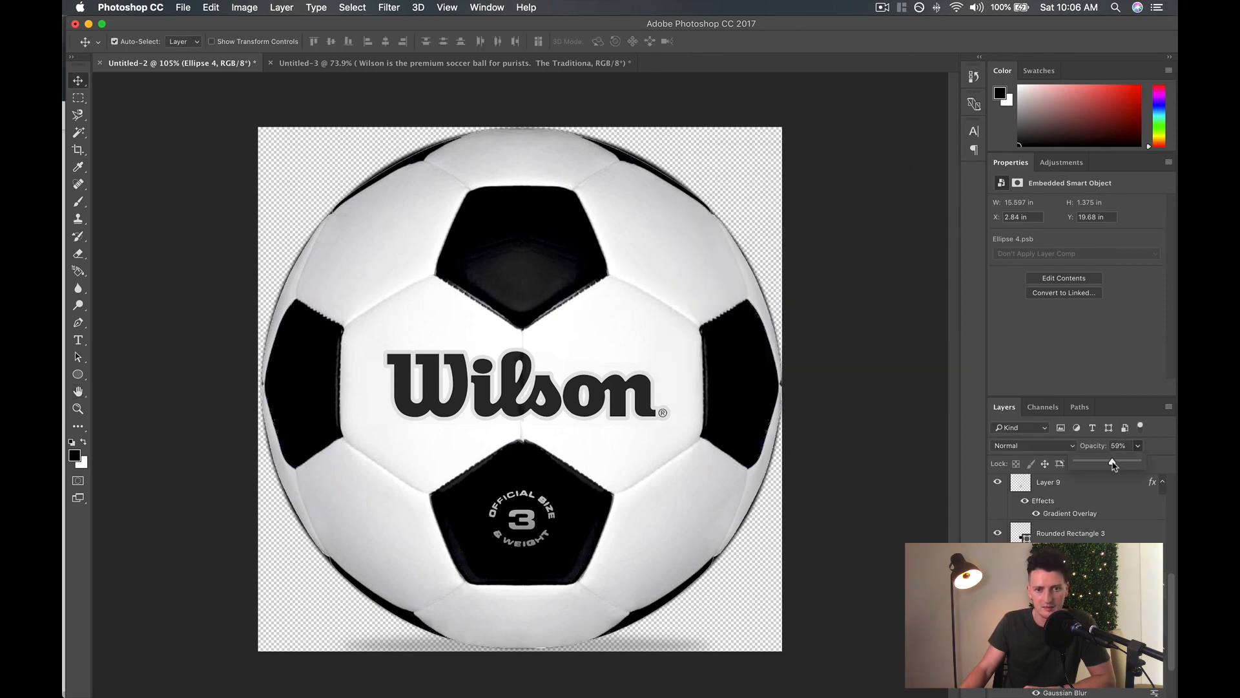
left_click_drag(1114, 464, 1119, 465)
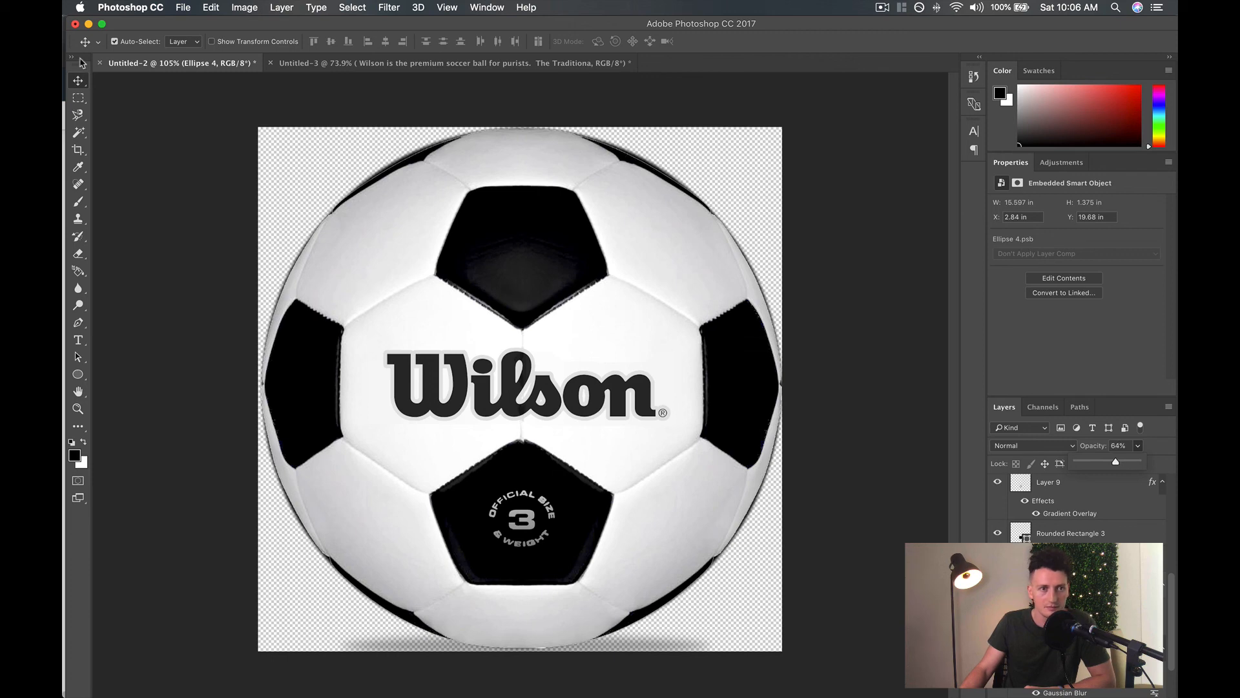
Free-transform the shadow ellipse, stretching its height downward to about 135% while keeping the width at 100%.
left_click(79, 80)
key("super+t")
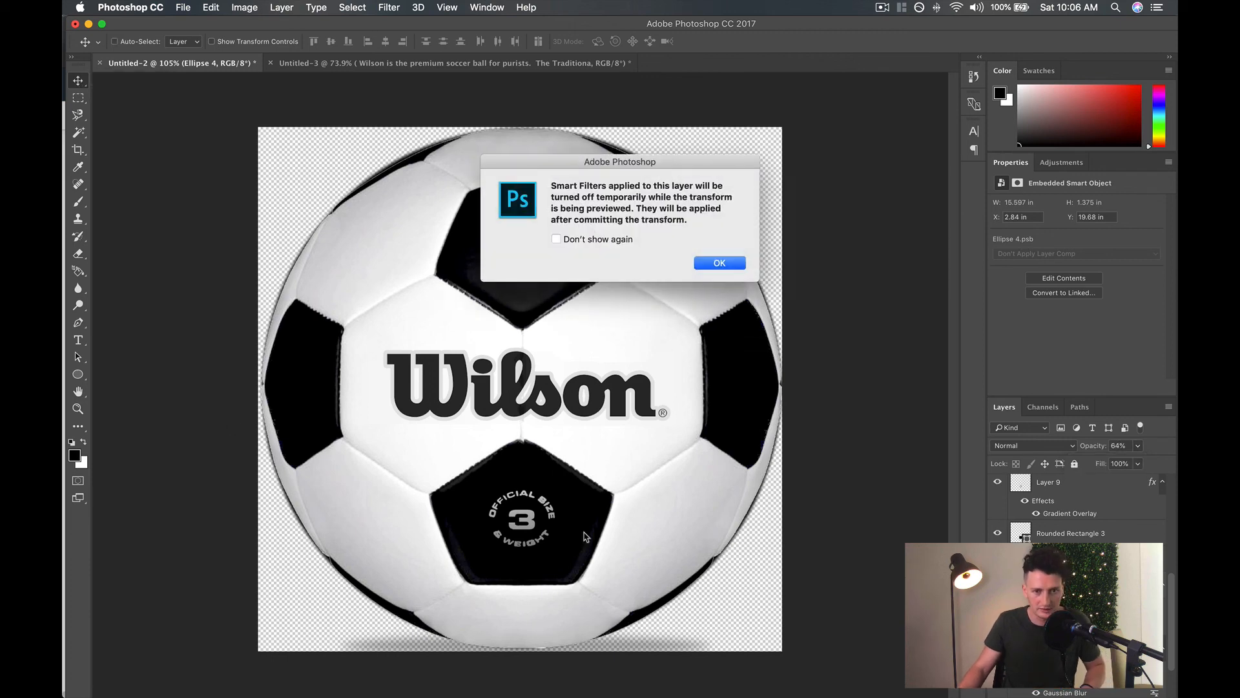
left_click(713, 265)
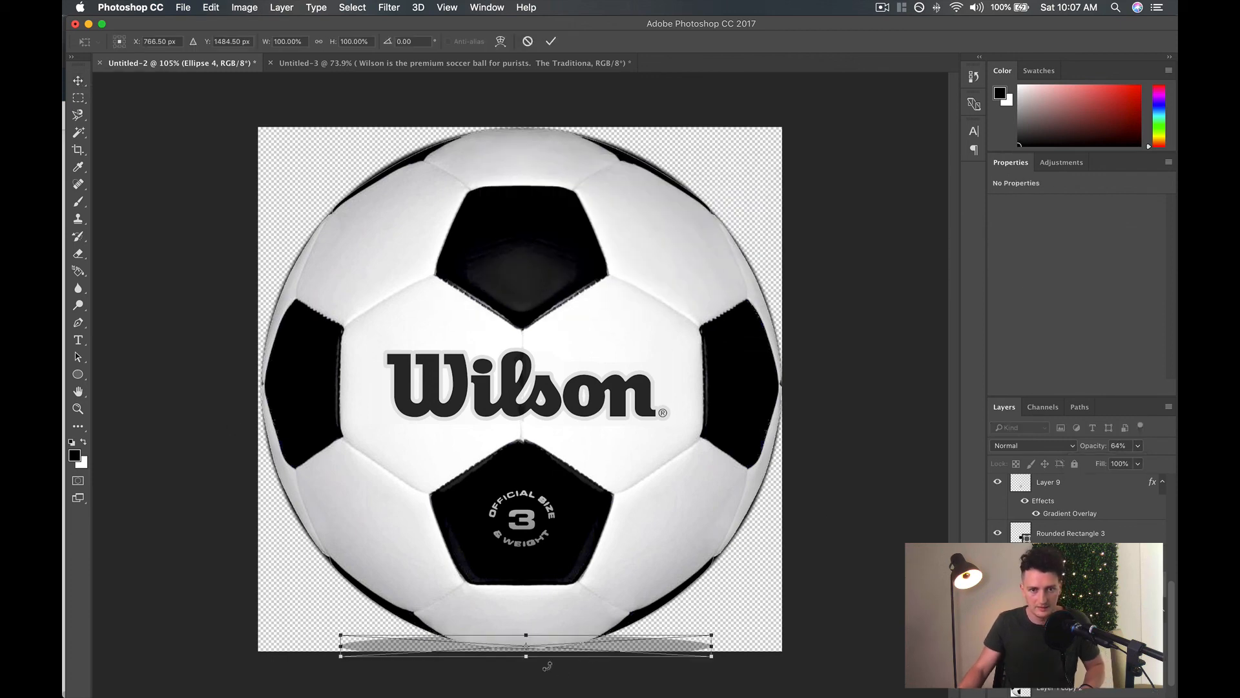
left_click_drag(526, 656, 527, 666)
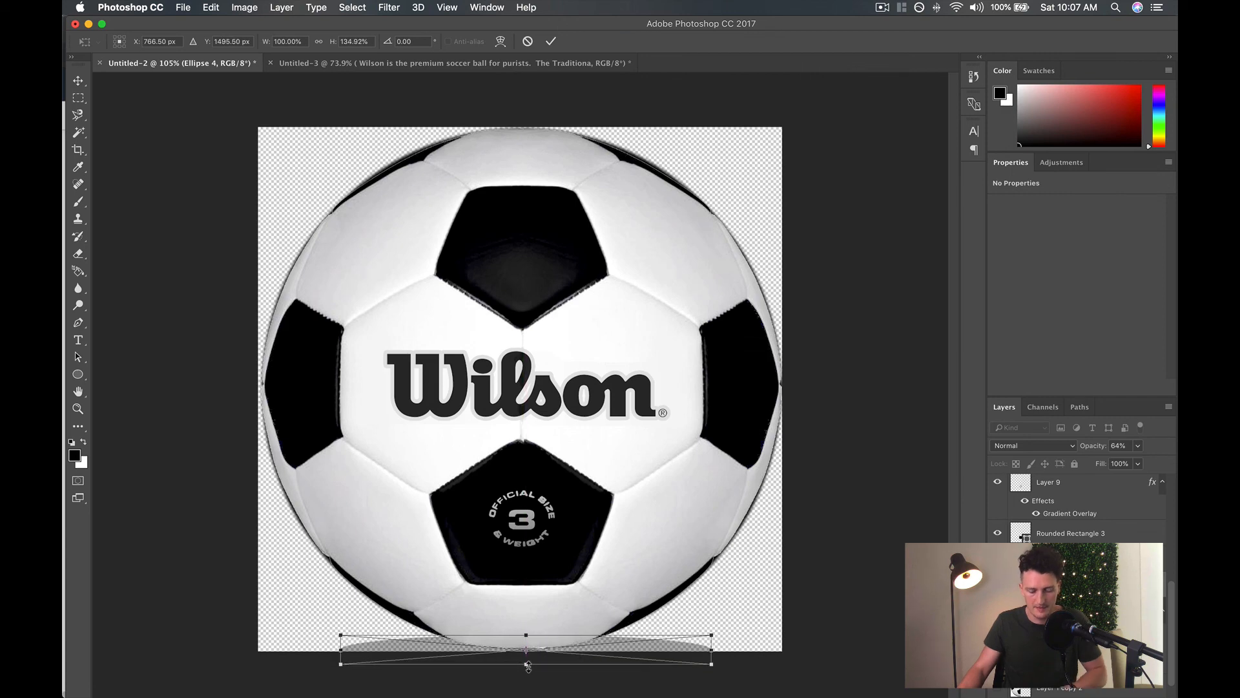
key("Return")
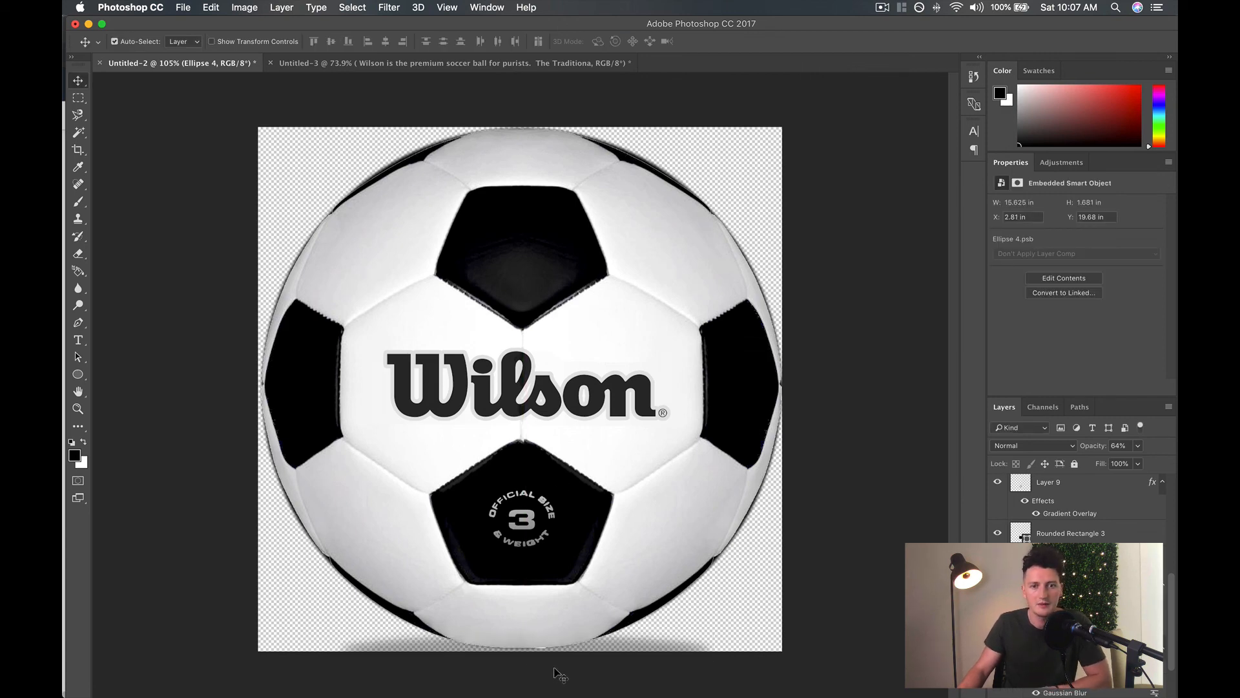
Show the white background behind the ball and reduce the Ellipse 4 shadow's opacity to 32%.
scroll(1077, 517, "down", 3)
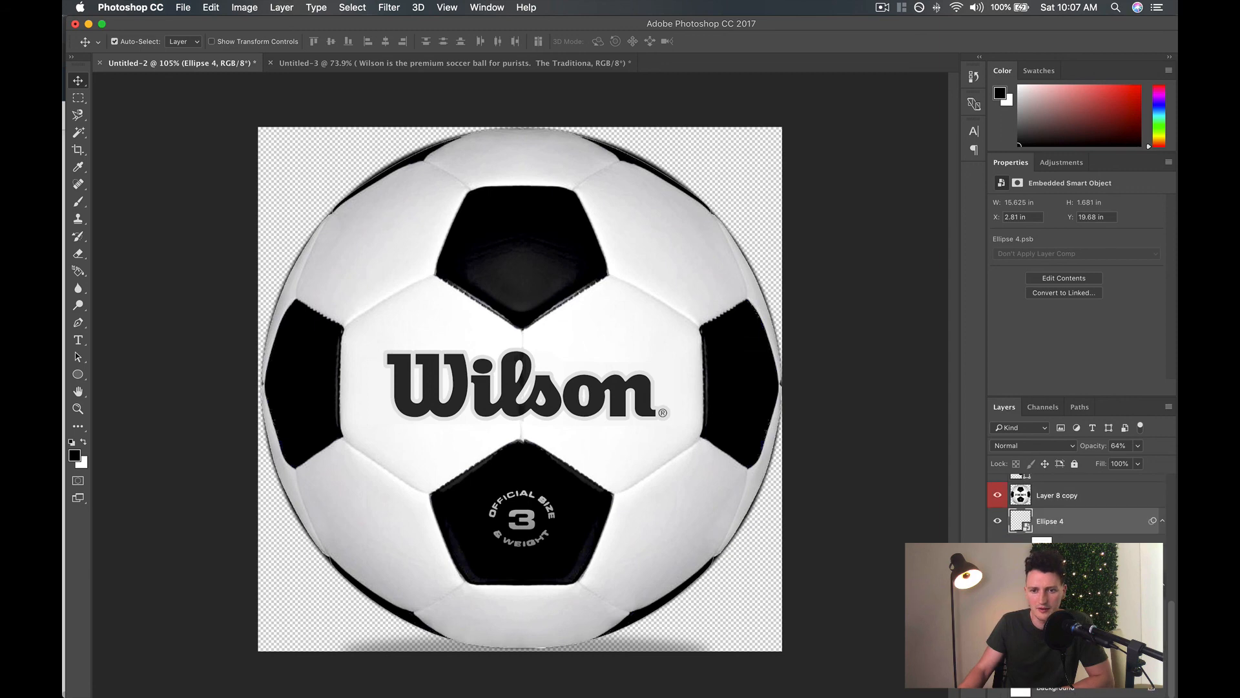
left_click(998, 692)
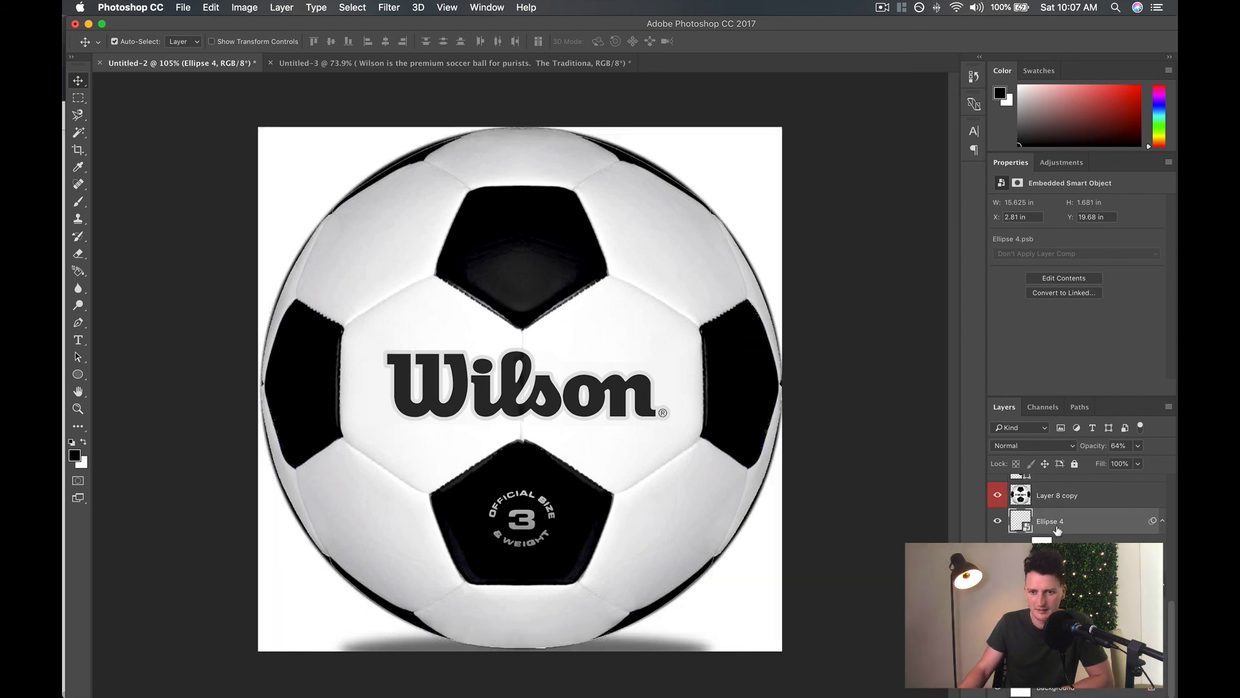
left_click(999, 522)
left_click(998, 522)
left_click(1138, 447)
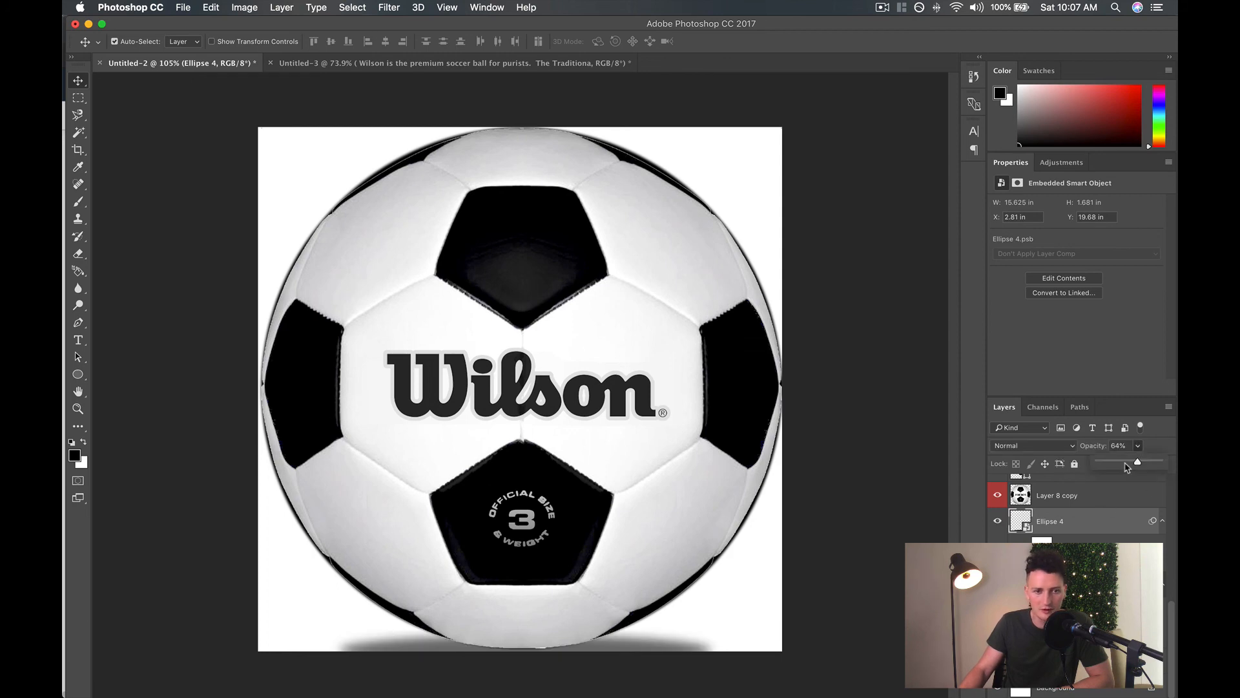
left_click_drag(1124, 465, 1119, 466)
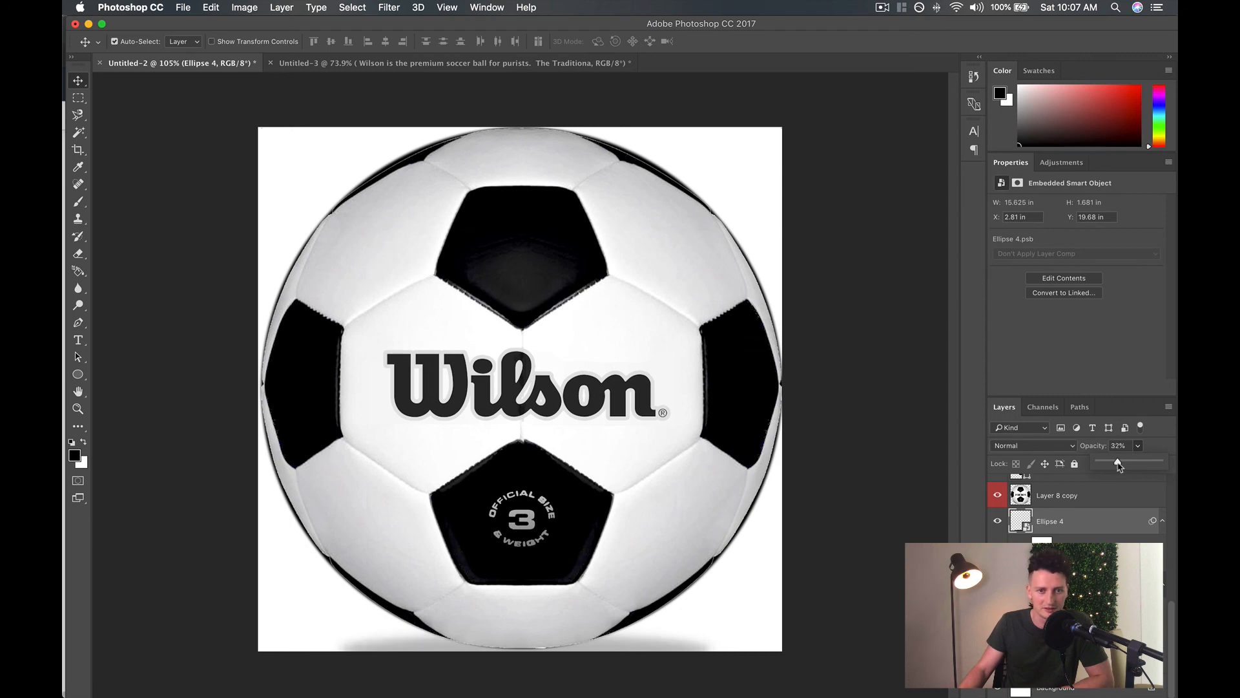
Duplicate the Ellipse 4 shadow and scale the copy down to about 7.38 x 1.15 in.
left_click(1122, 517)
key("super+j")
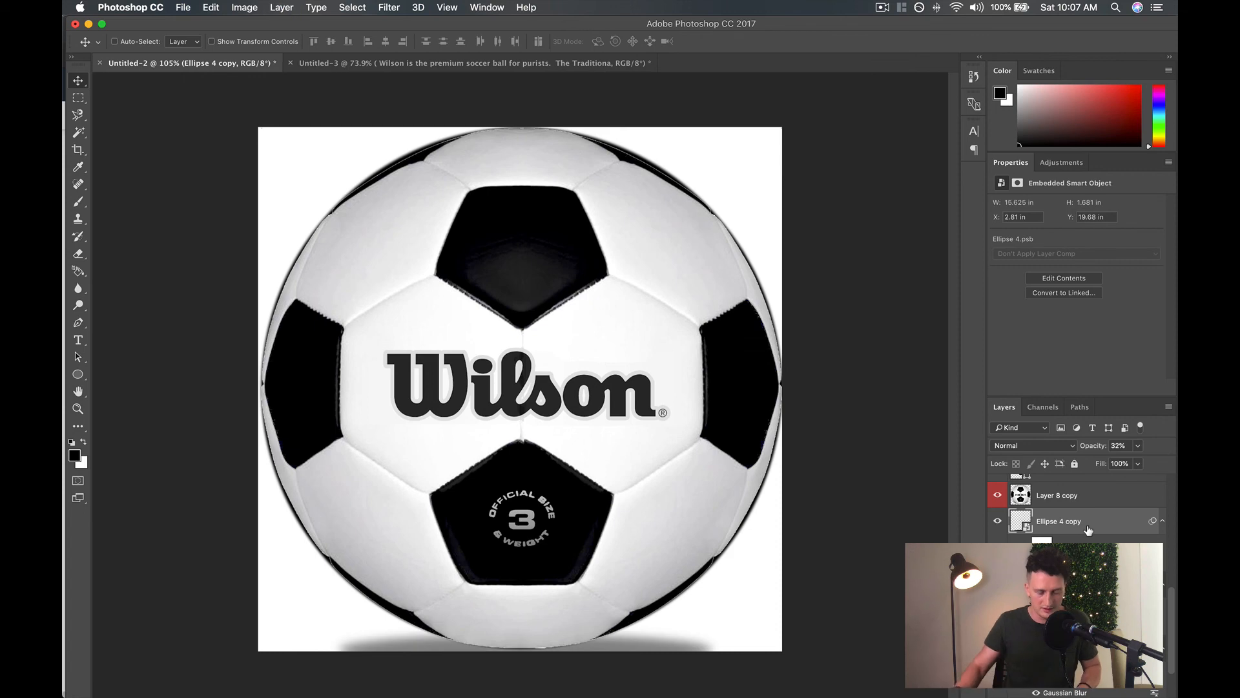
key("super+t")
left_click(723, 261)
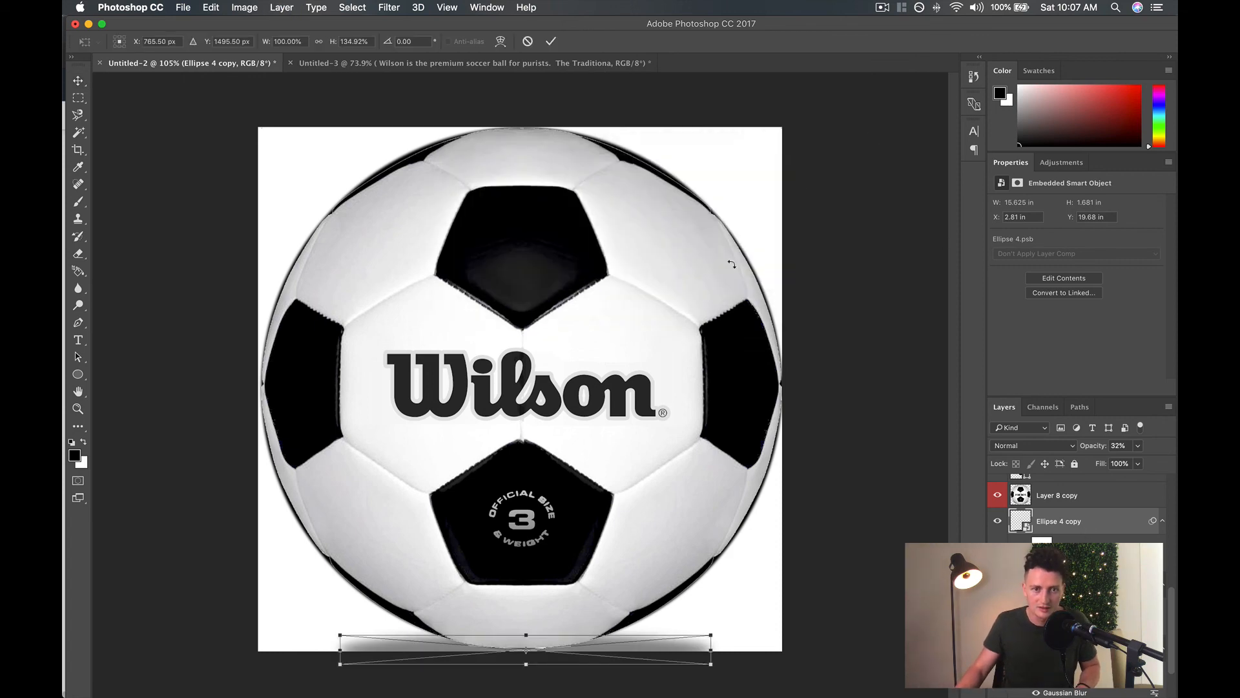
left_click_drag(709, 667, 505, 647)
key("Return")
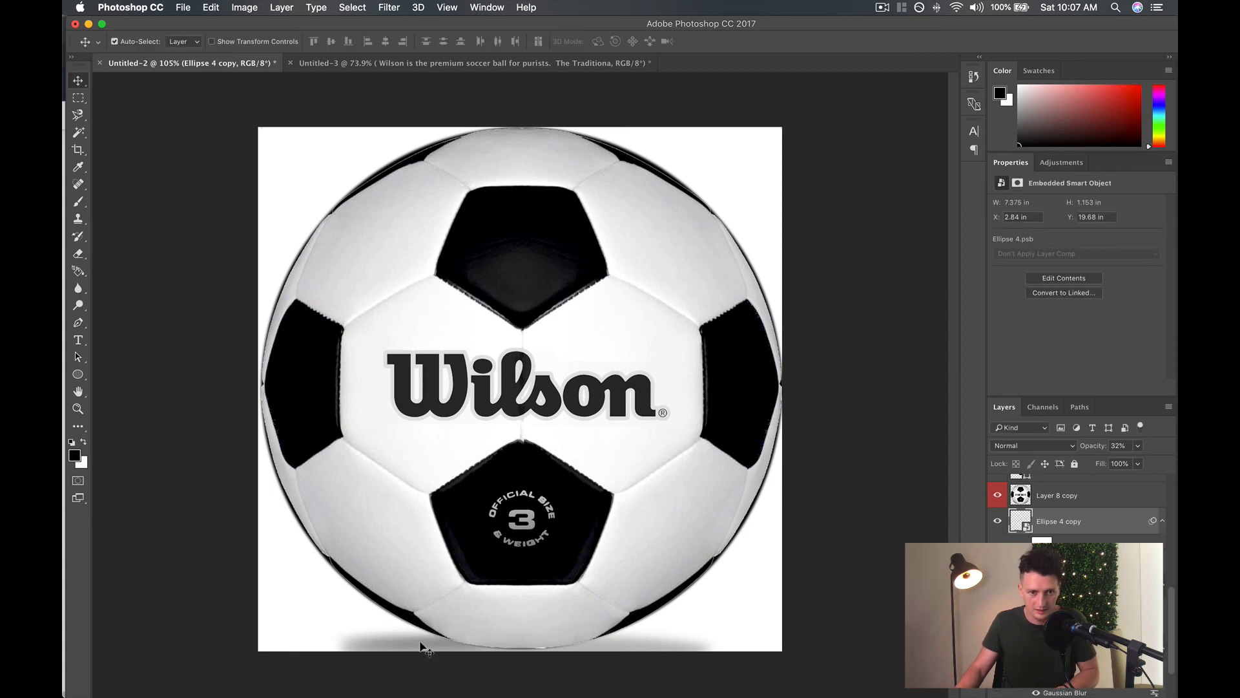
Move the smaller shadow copy beneath the ball's centre at about X 6.62 in, Y 19.94 in, and set its opacity to 24%.
left_click_drag(423, 643, 514, 650)
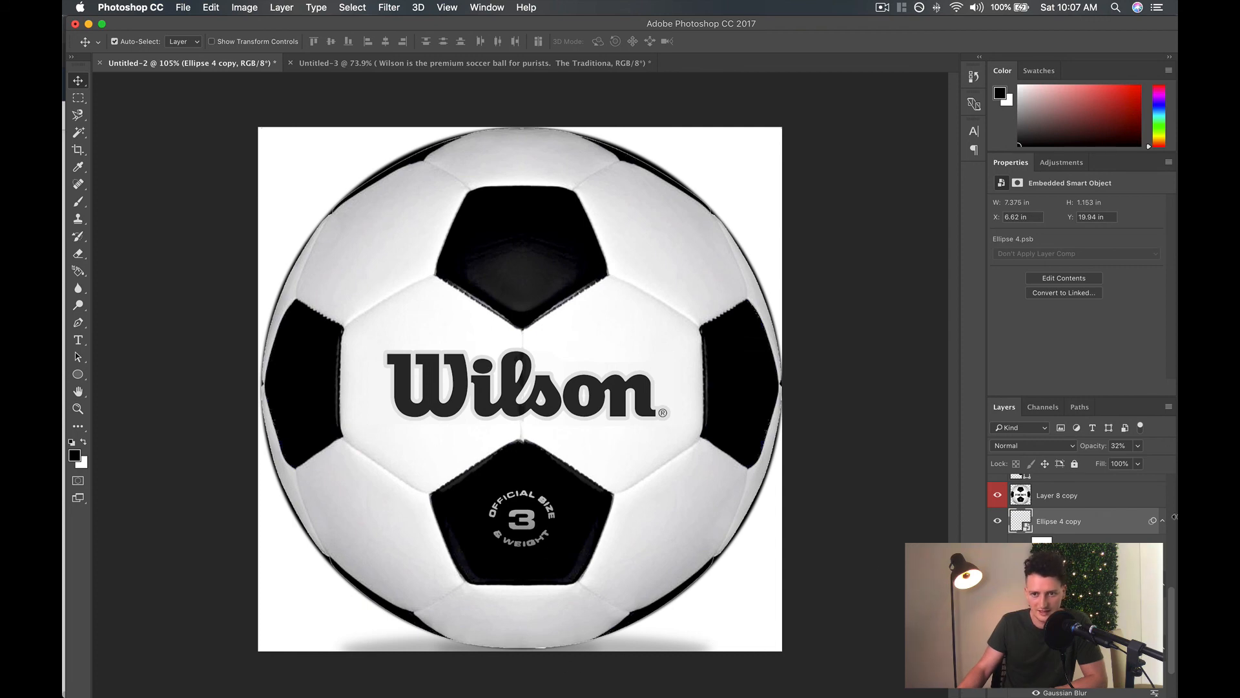
left_click(1138, 446)
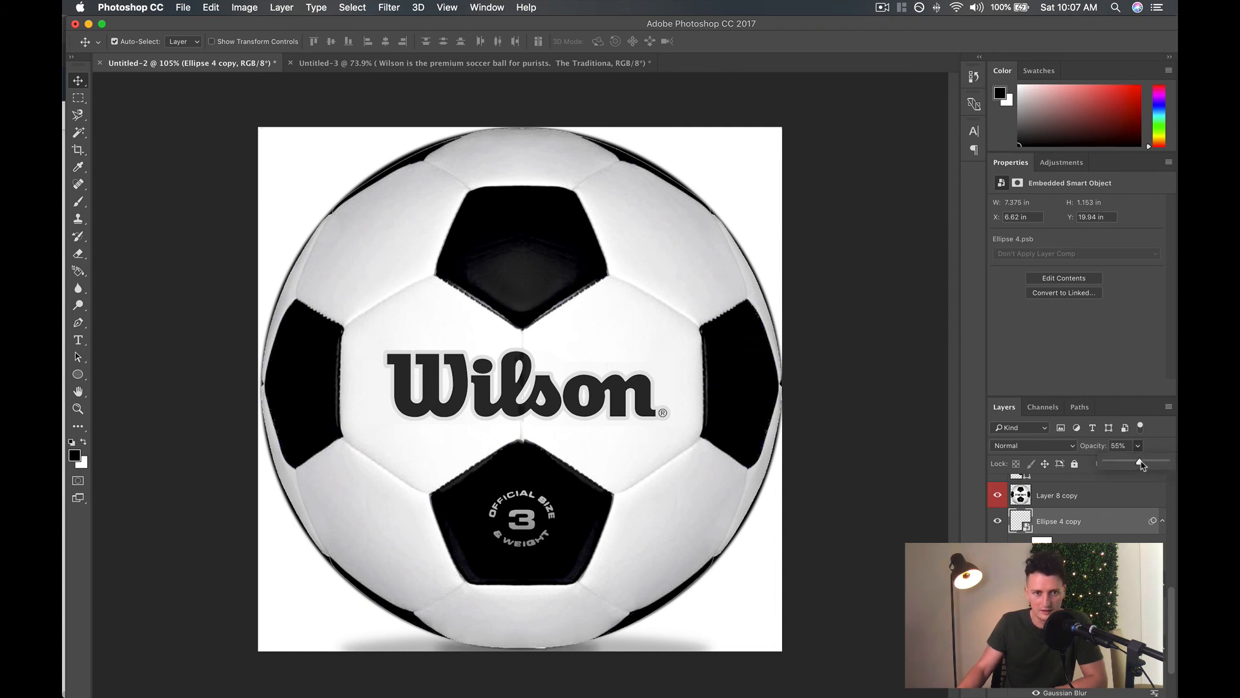
left_click_drag(1138, 464, 1131, 464)
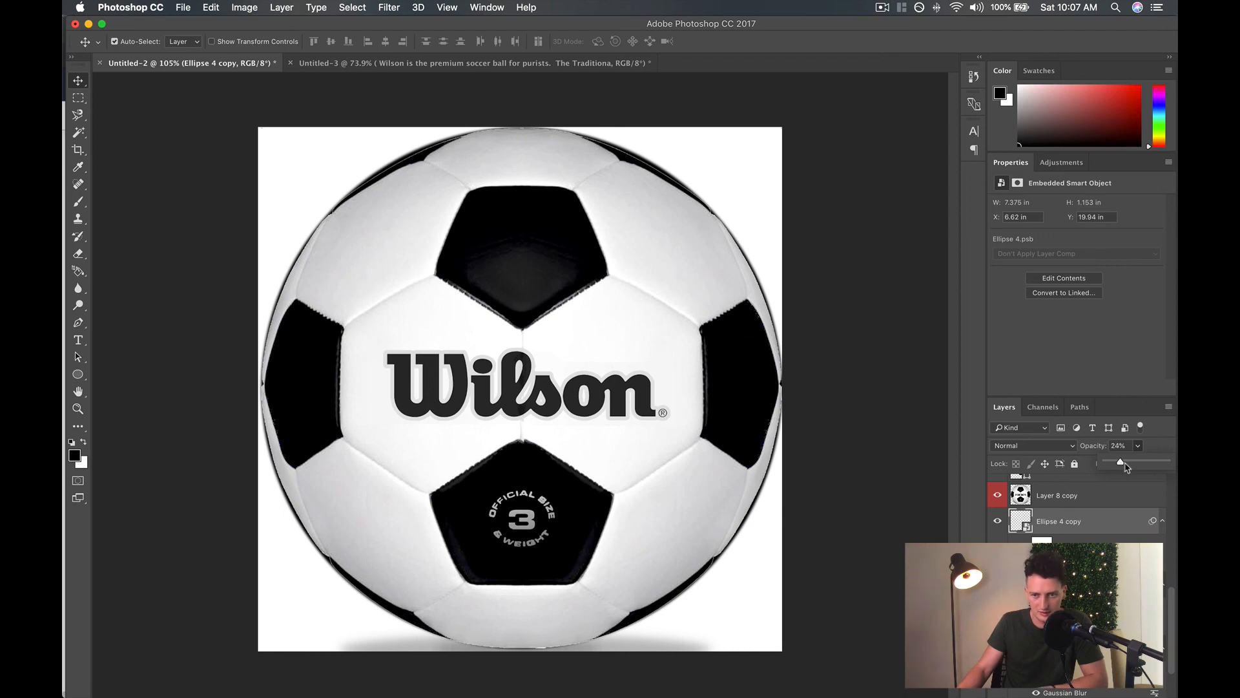
key("Return")
Set the opacity of the larger original Ellipse 4 shadow to 25%.
left_click(1059, 585)
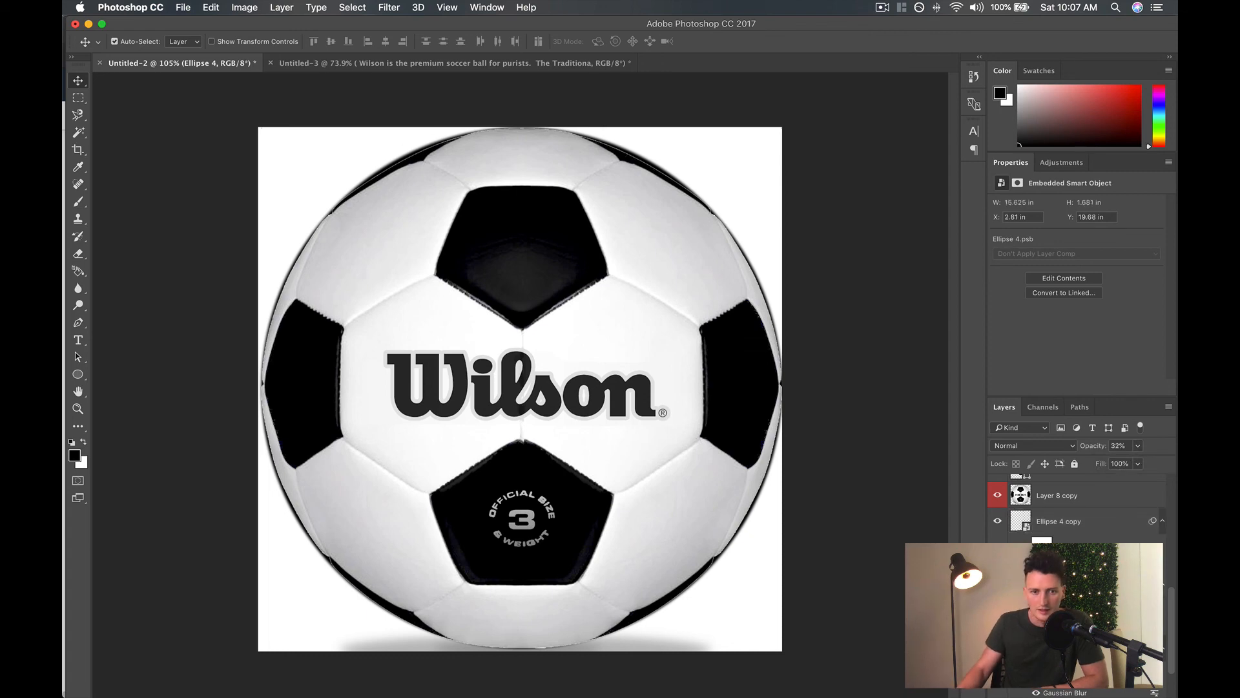
left_click(1138, 445)
left_click_drag(1123, 463, 1122, 464)
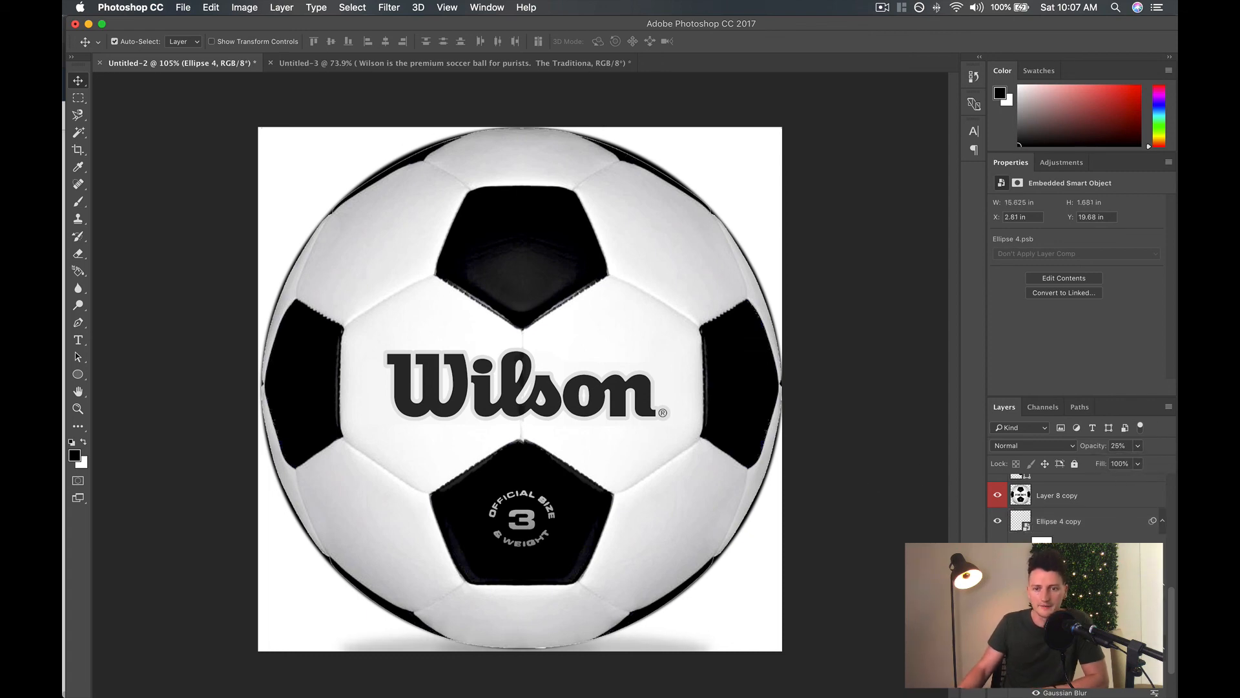
Compare the retouched ball with the original photo by showing and hiding Layer 1 several times.
scroll(1033, 498, "up", 10)
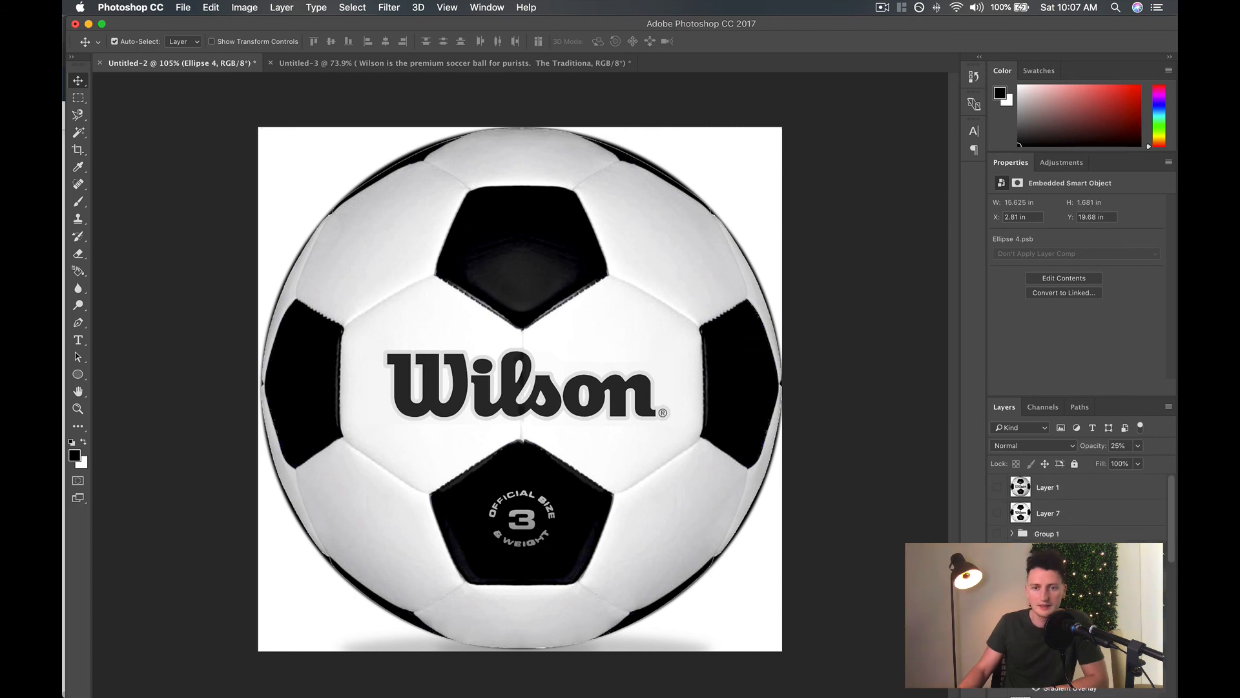
left_click(996, 488)
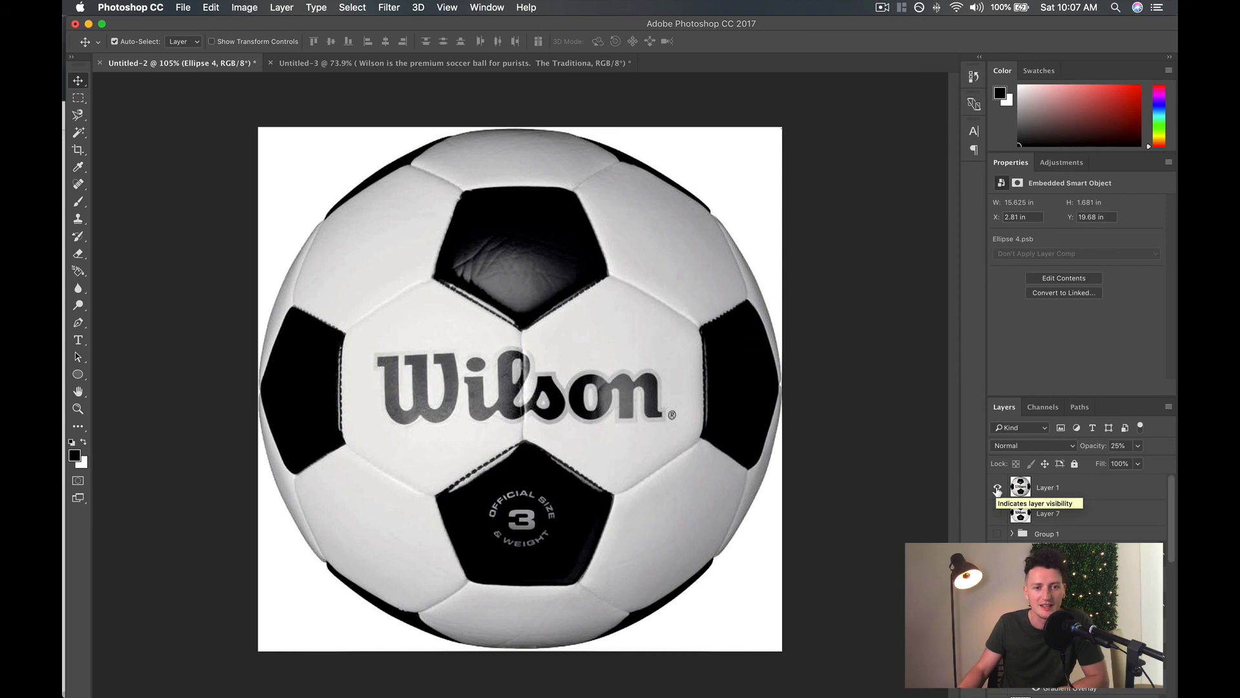
left_click(997, 488)
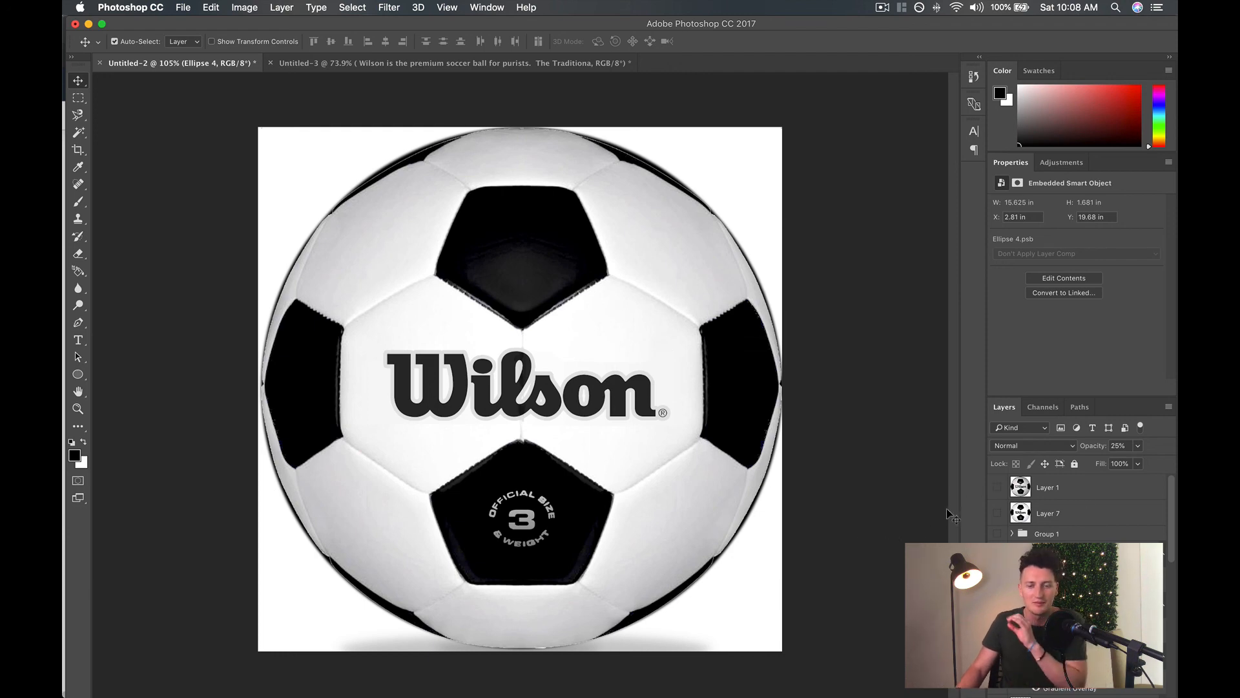
left_click(998, 488)
left_click(999, 490)
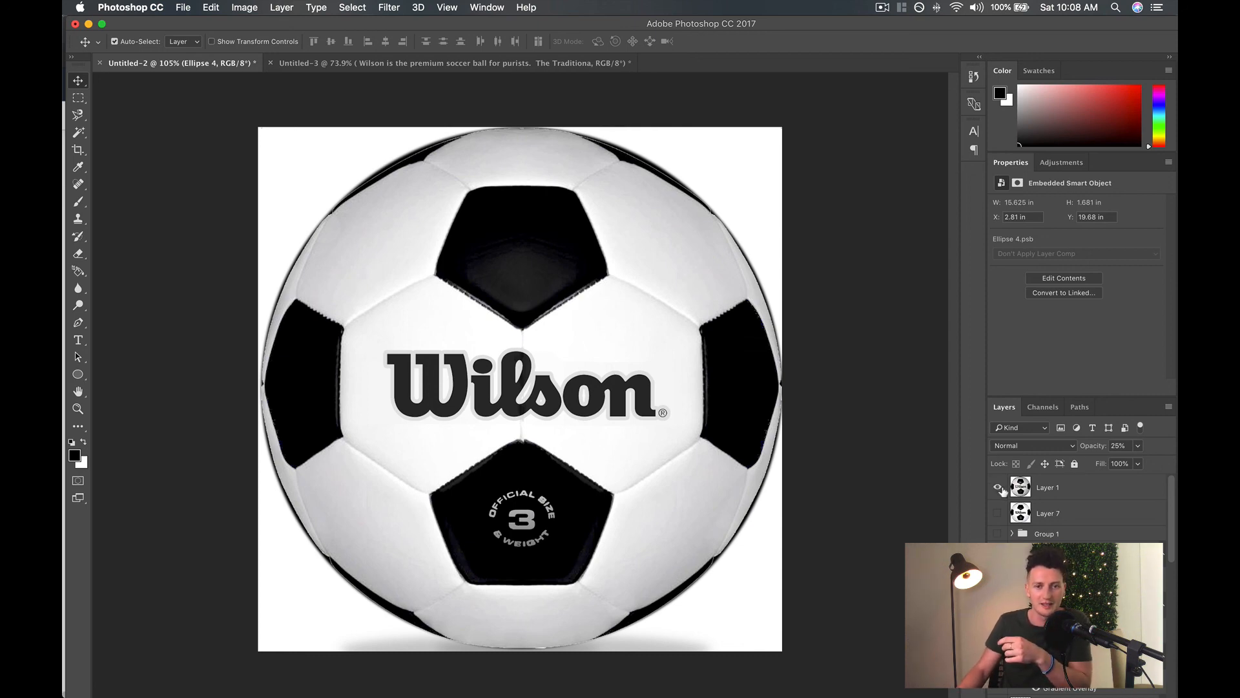
left_click(998, 488)
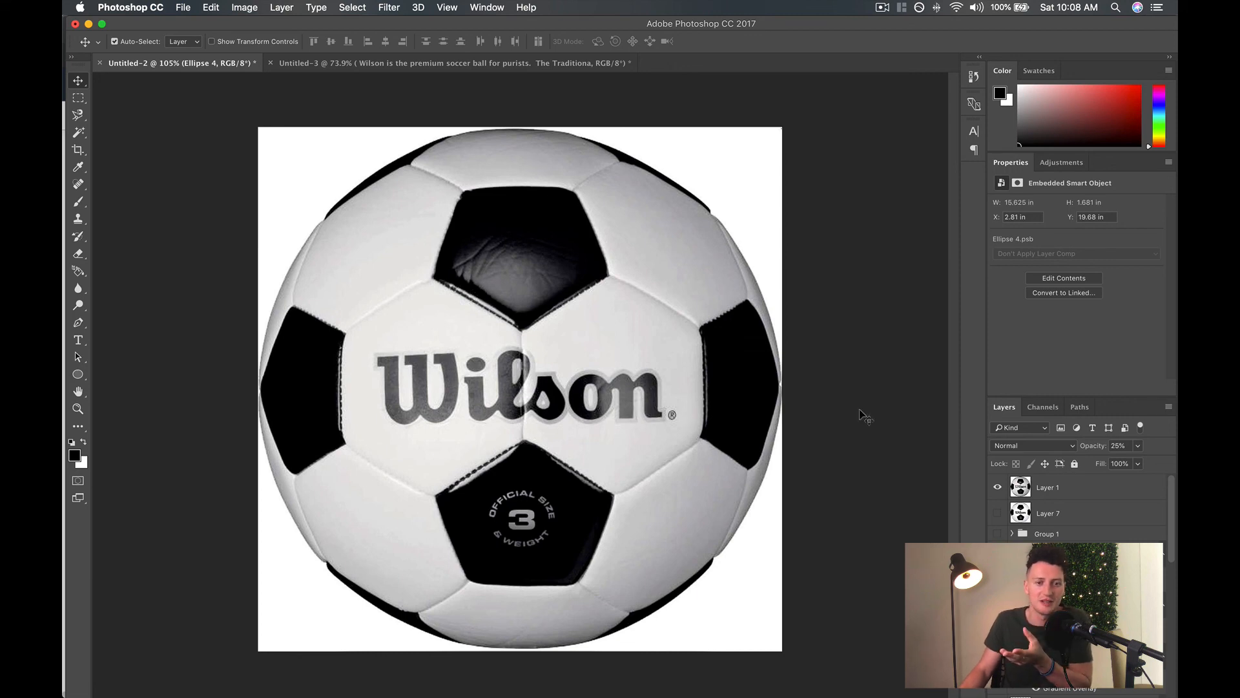
left_click(998, 489)
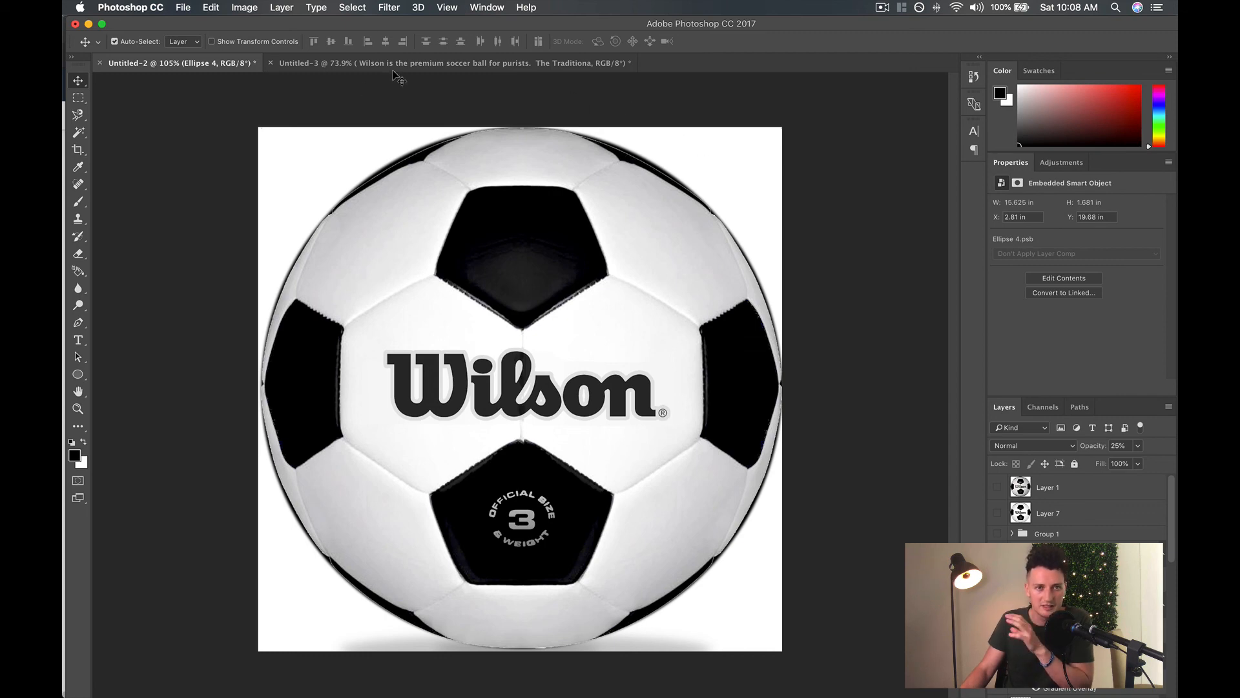
In the Untitled-3 document, bring Layer 1 above the other layers to compare the plain photo with the composite, and restore the layer order.
left_click(498, 64)
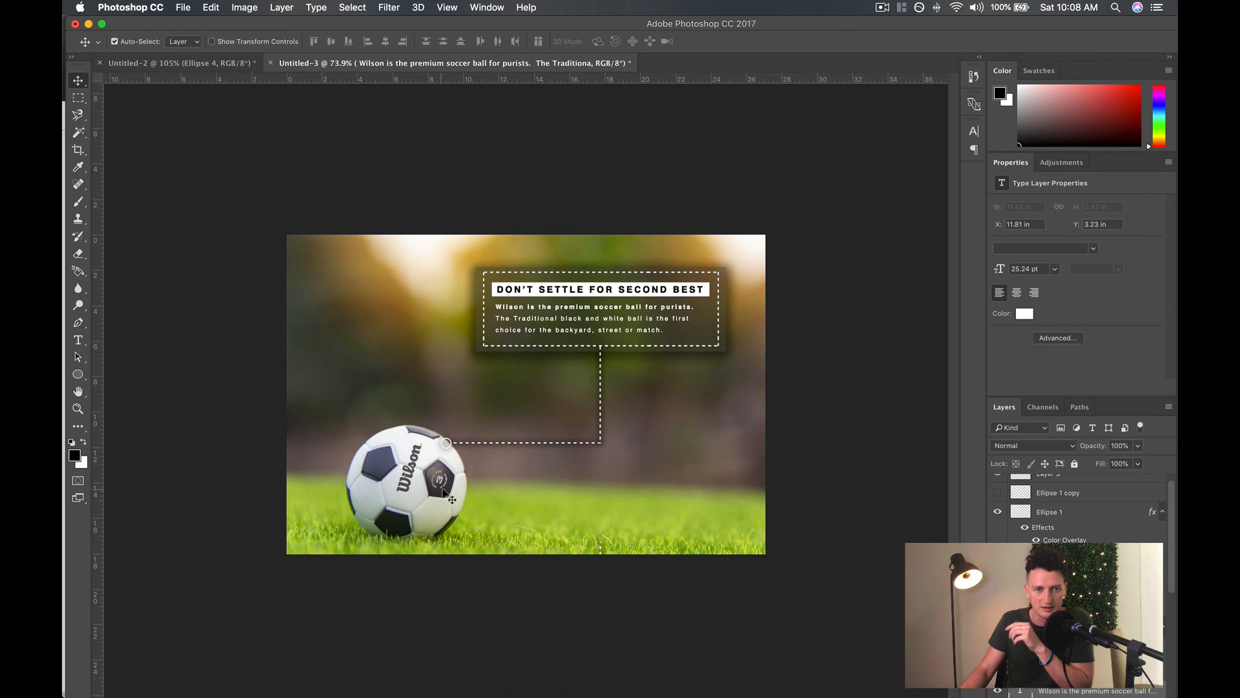
scroll(1072, 574, "down", 6)
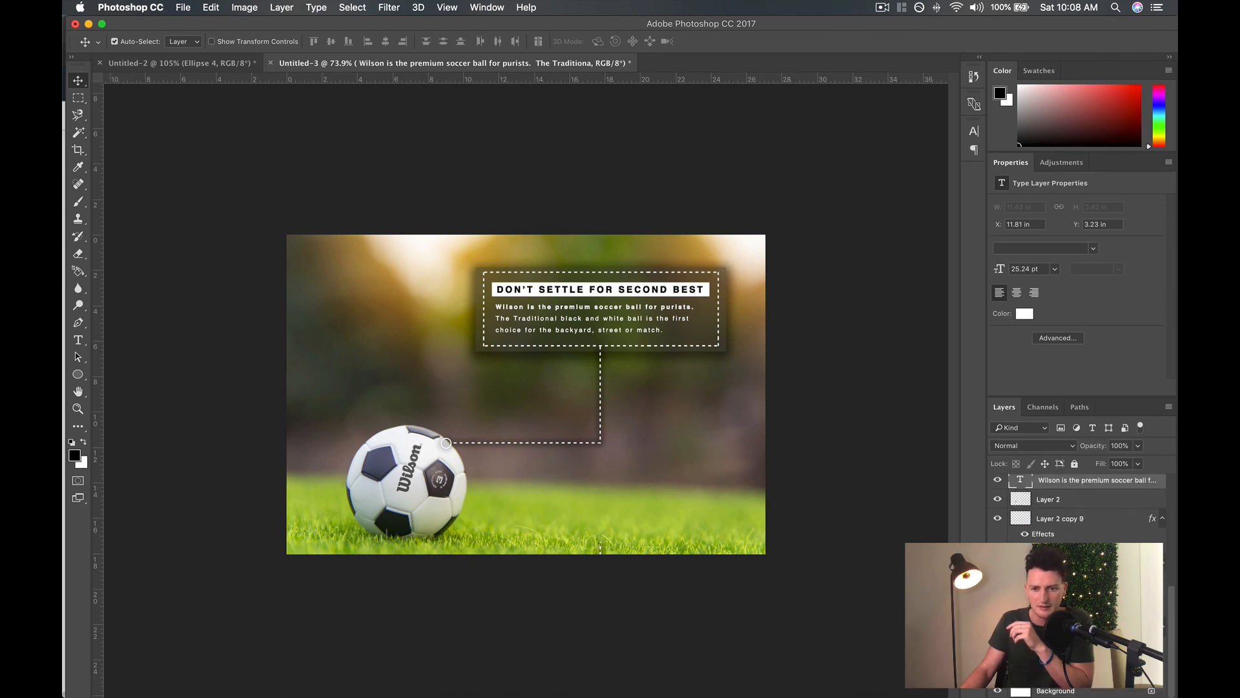
left_click(1066, 671)
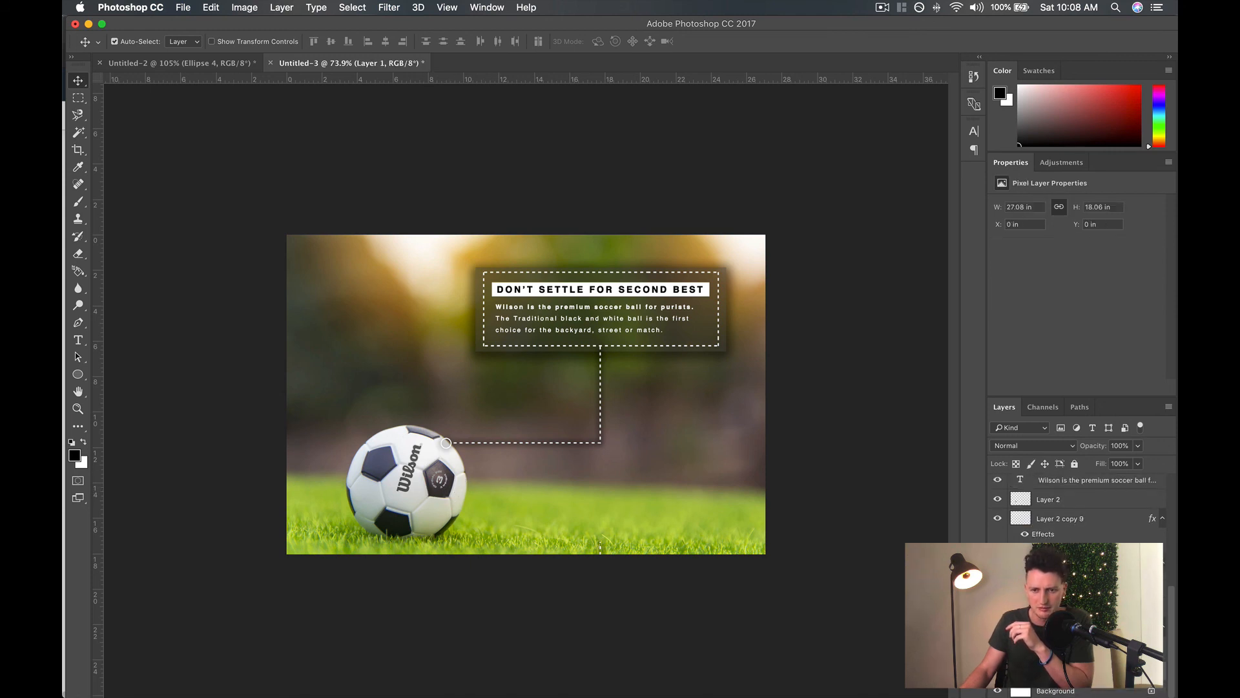
left_click_drag(1096, 672, 1098, 481)
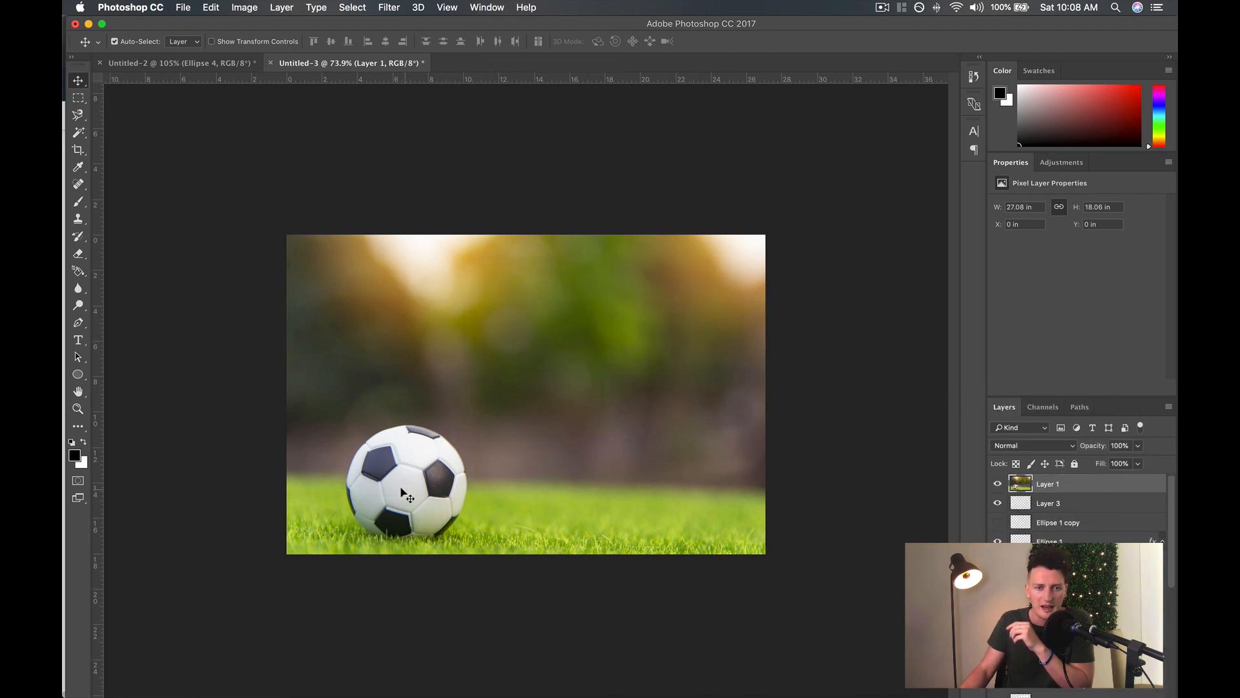
left_click_drag(1078, 485, 1076, 695)
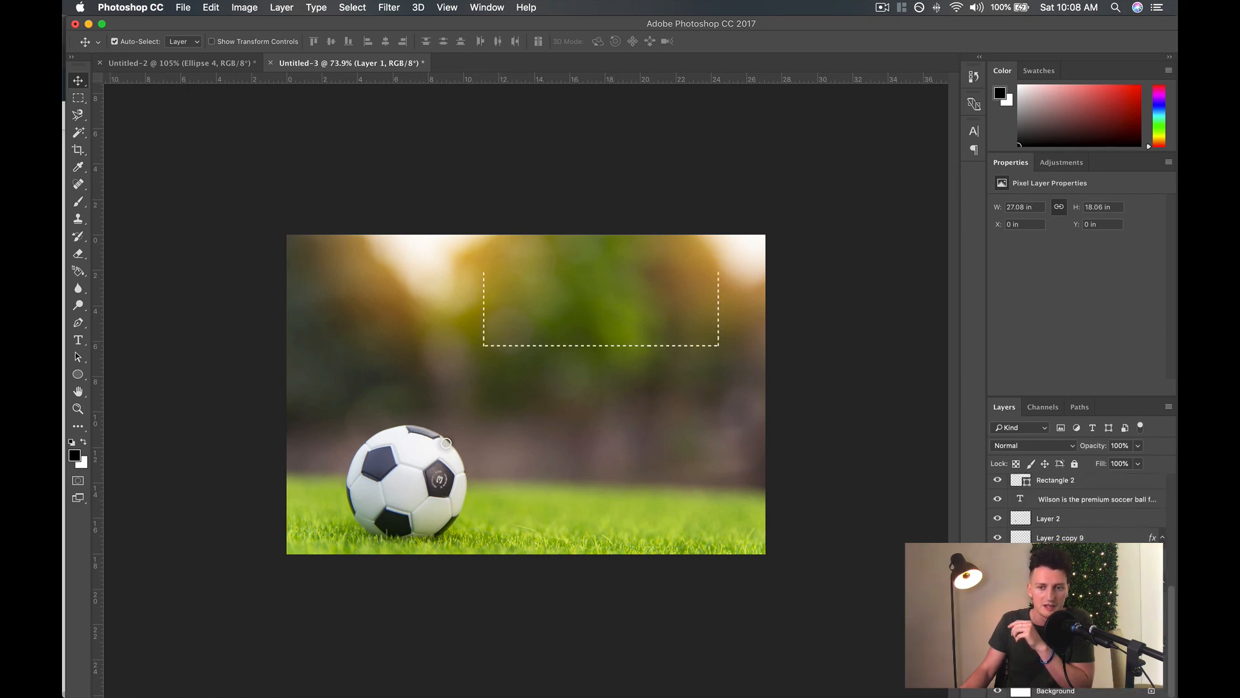
key("alt+super+z")
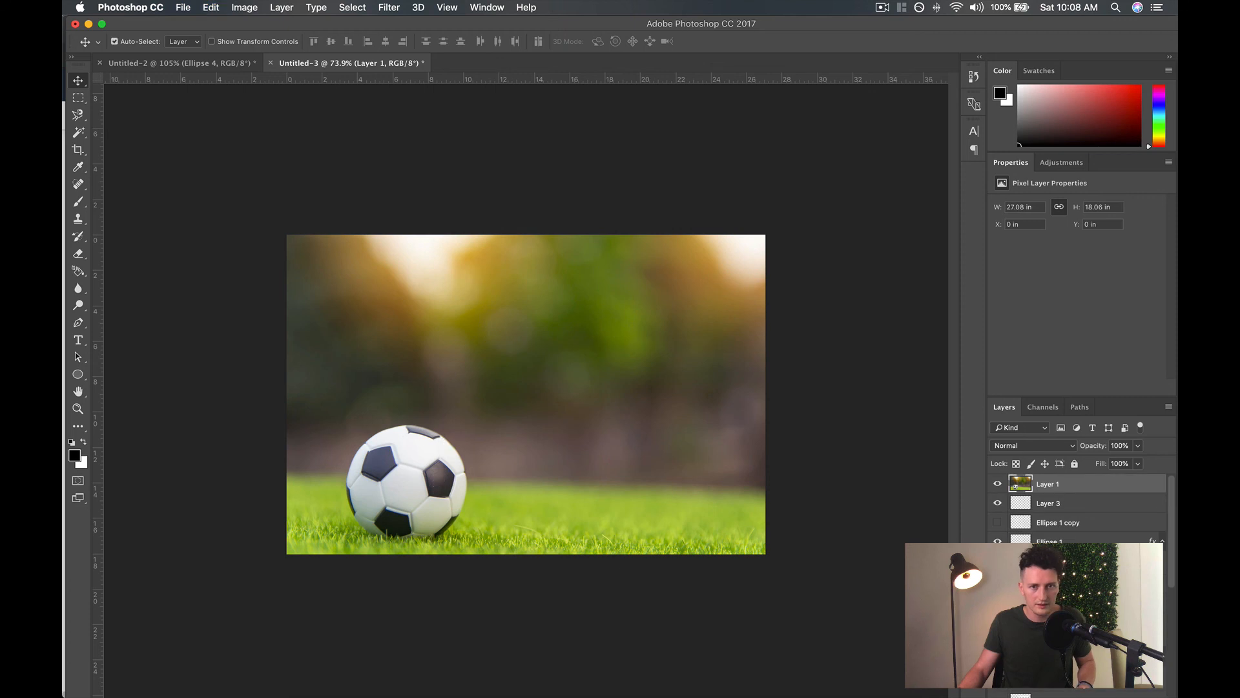
key("alt+super+z")
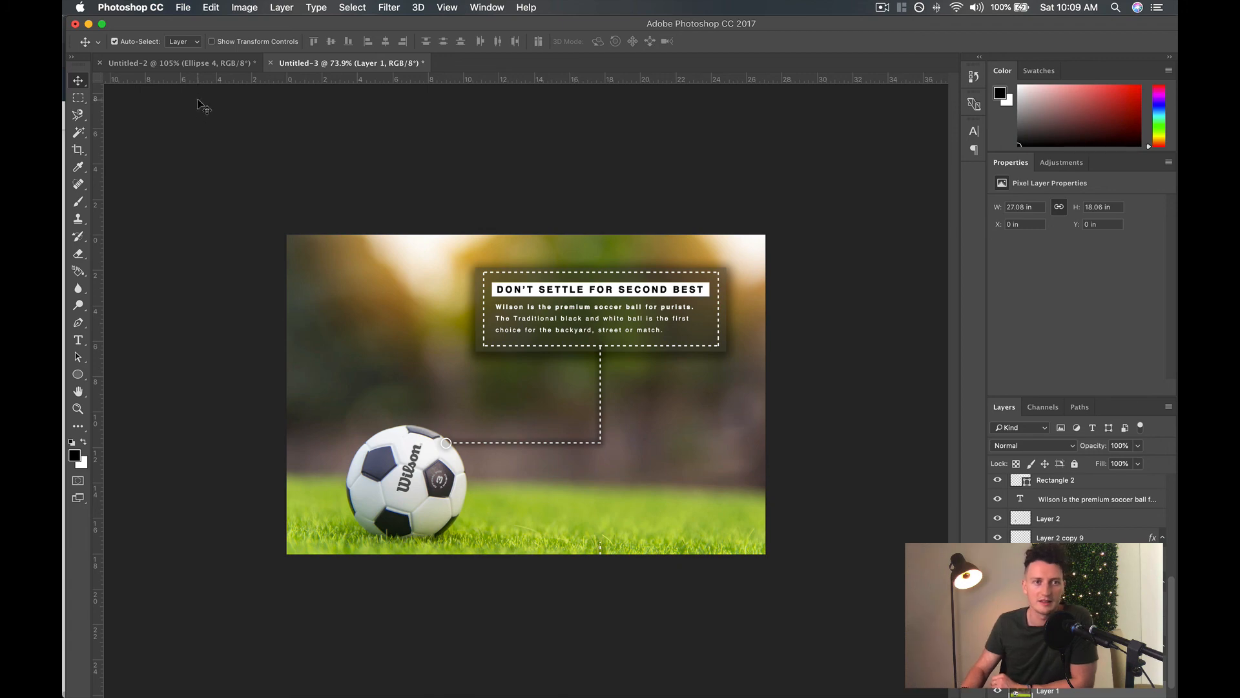
Compare the Untitled-2 retouch with Layer 1 and Layer 7 by toggling their visibility, and return to the Untitled-3 document.
left_click(203, 64)
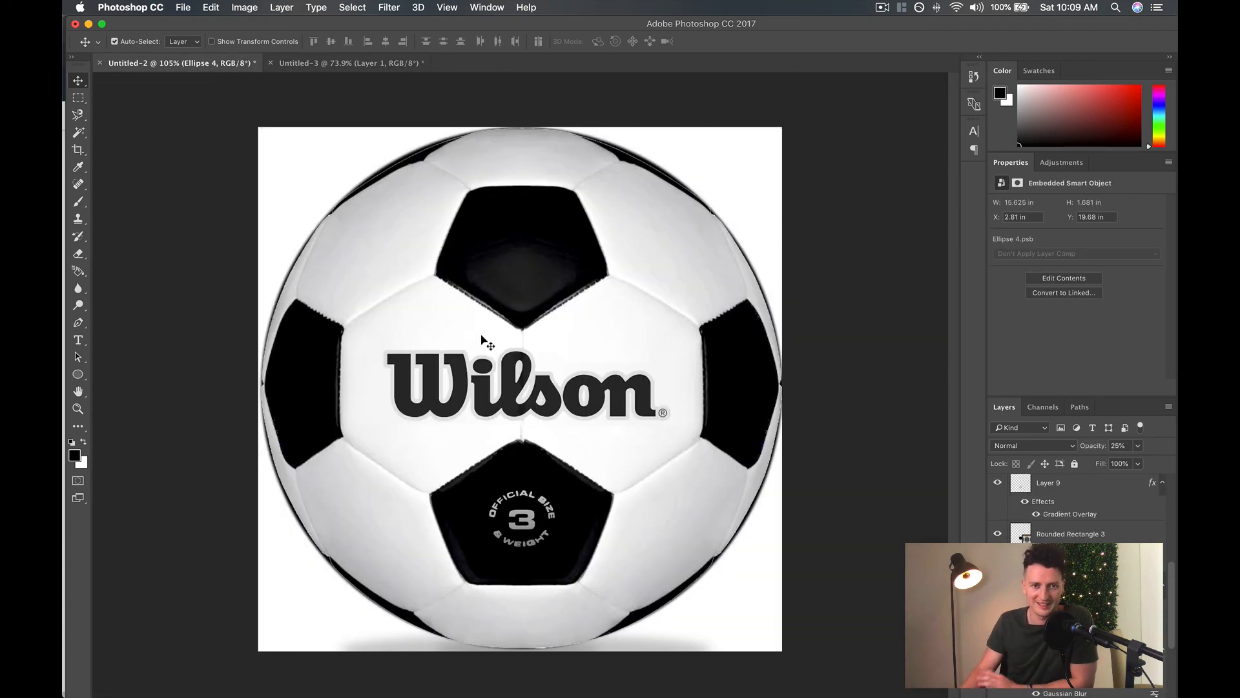
scroll(1059, 504, "up", 10)
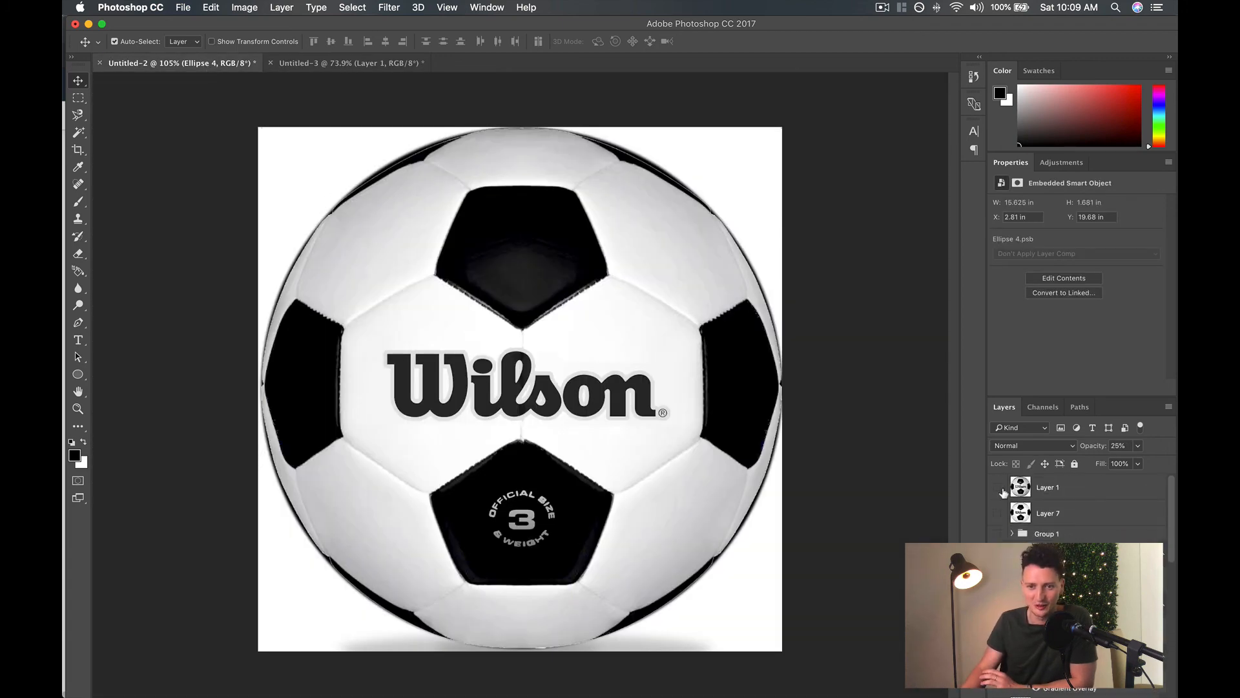
left_click(1002, 491)
left_click(1000, 489)
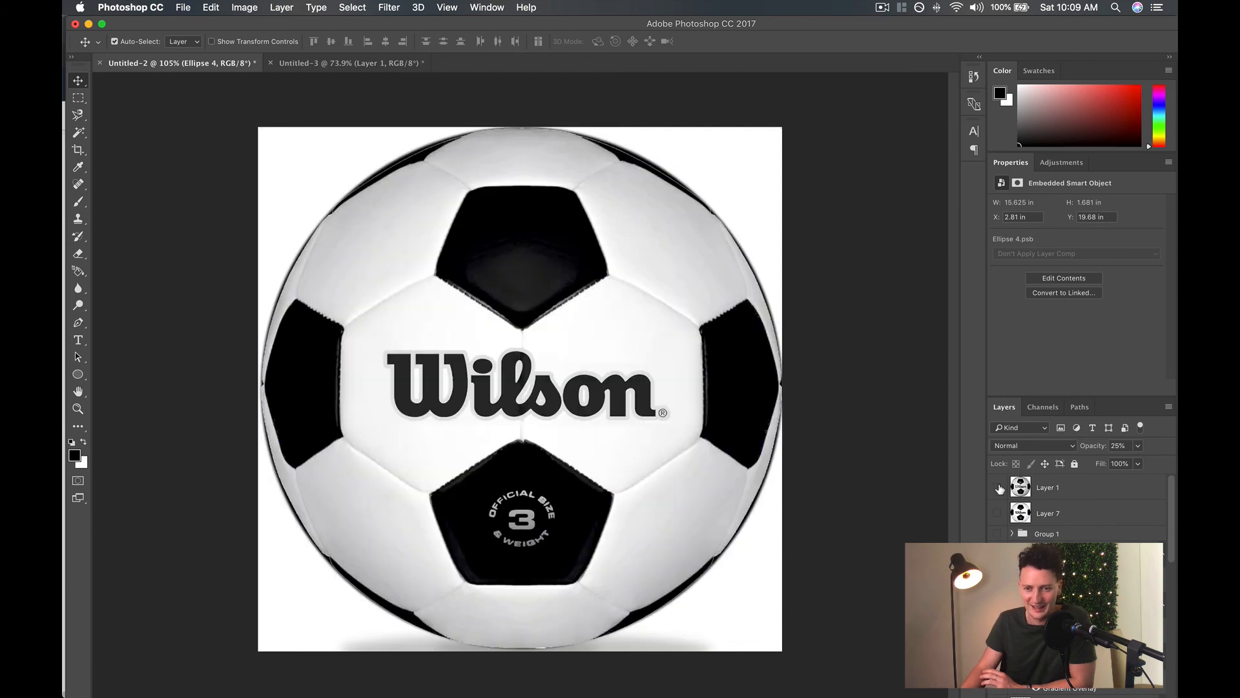
left_click(999, 488)
left_click(999, 513)
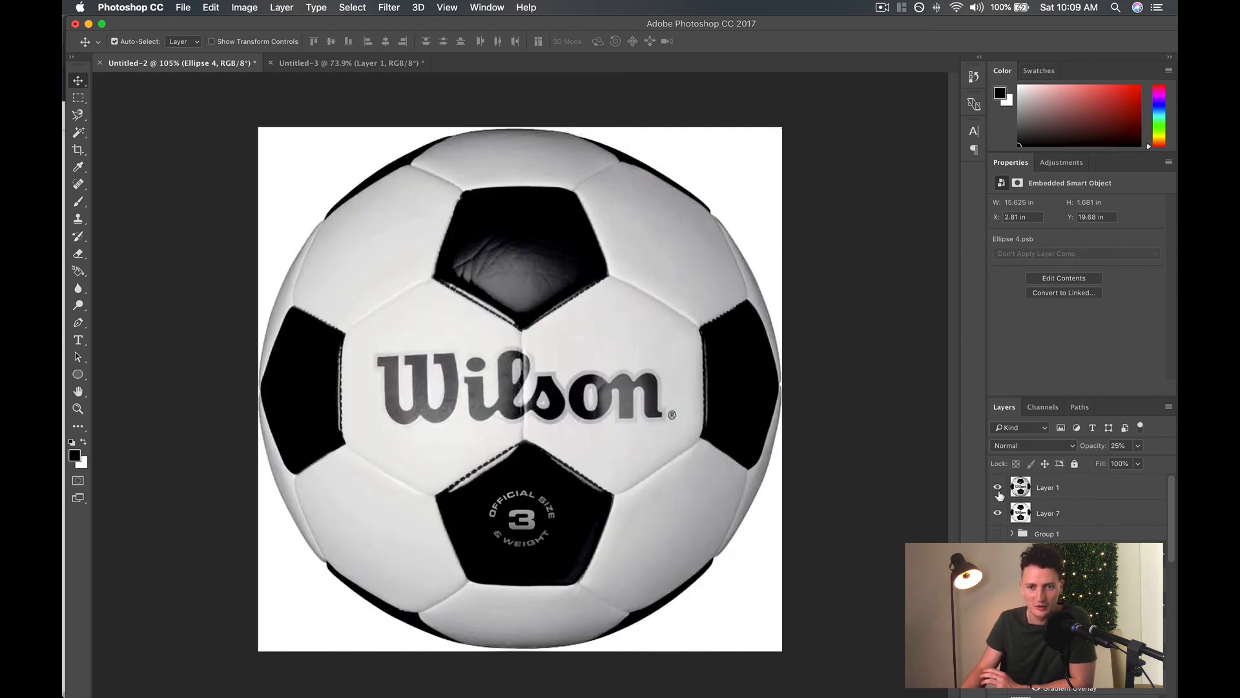
left_click(999, 489)
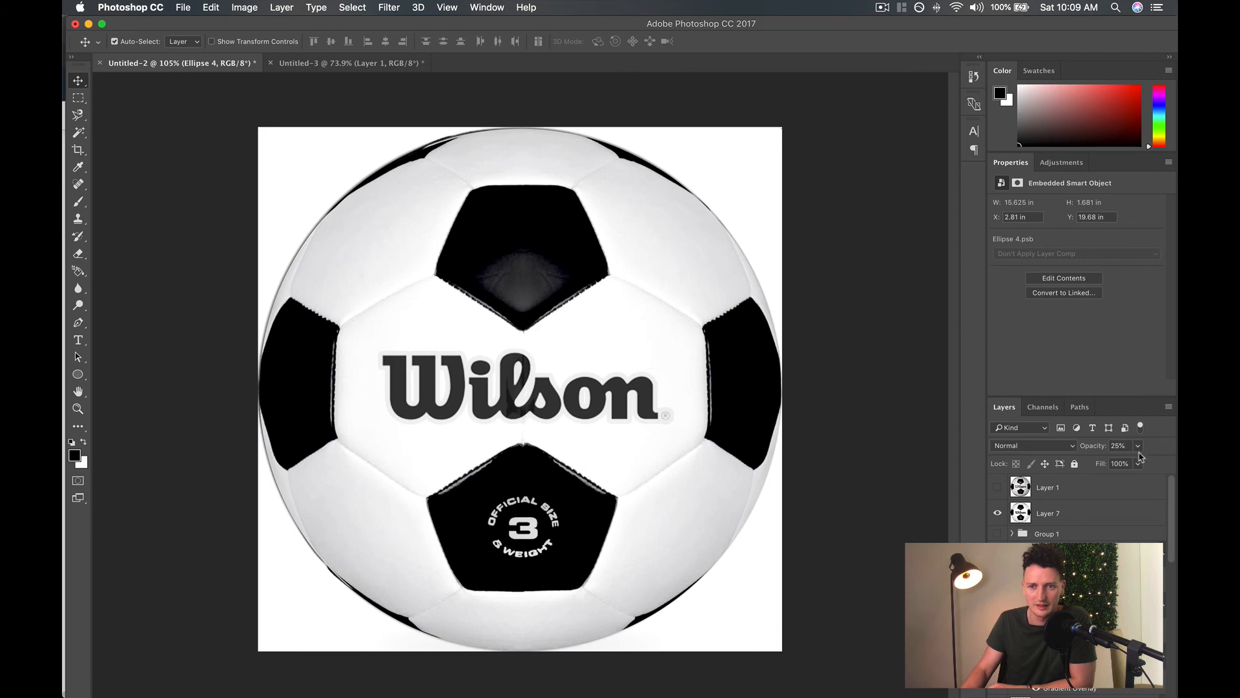
left_click(998, 513)
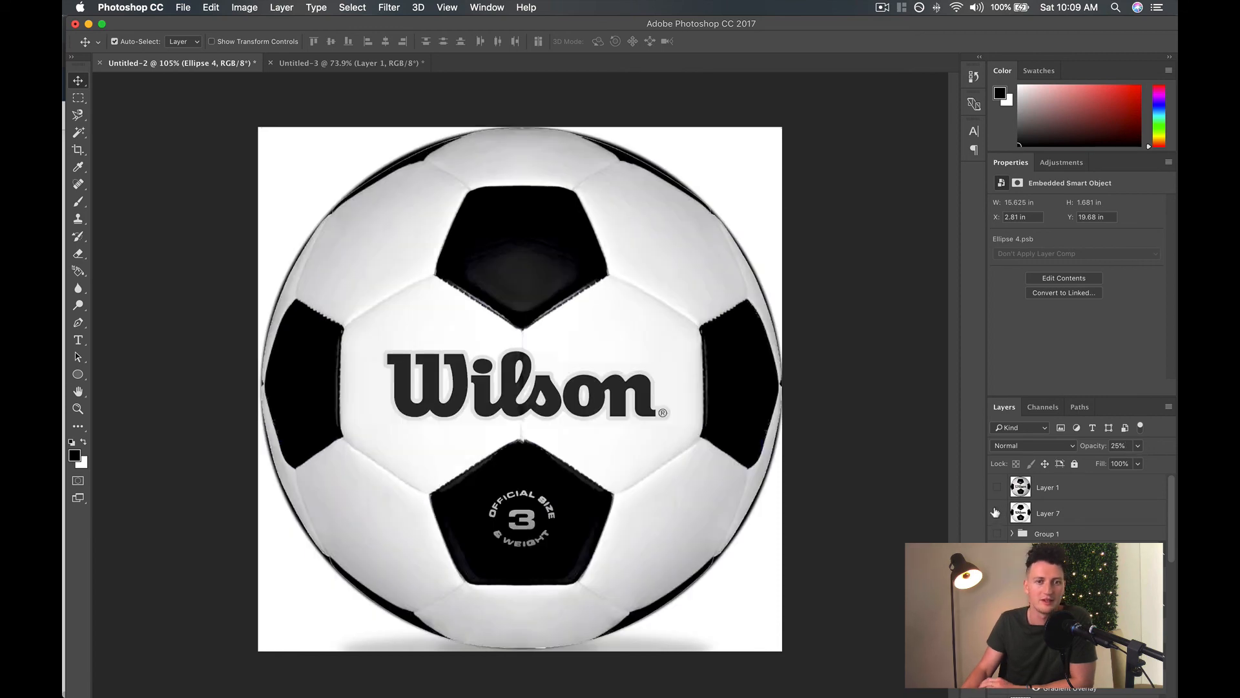
left_click(366, 65)
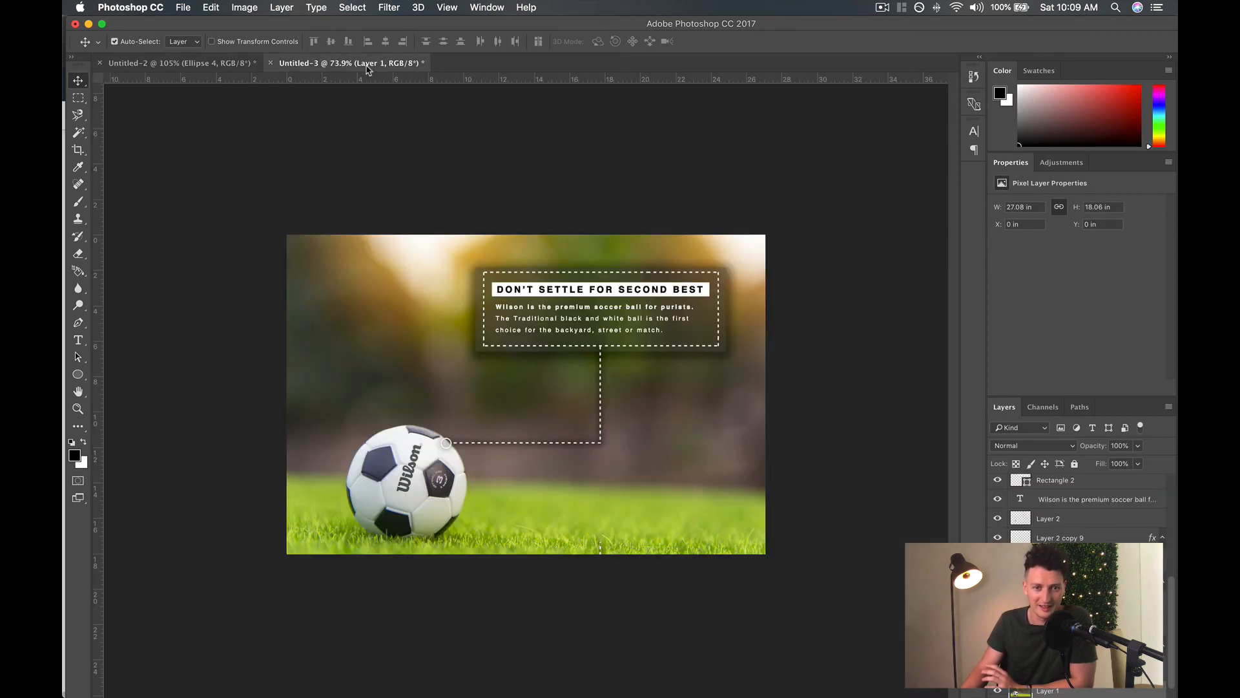